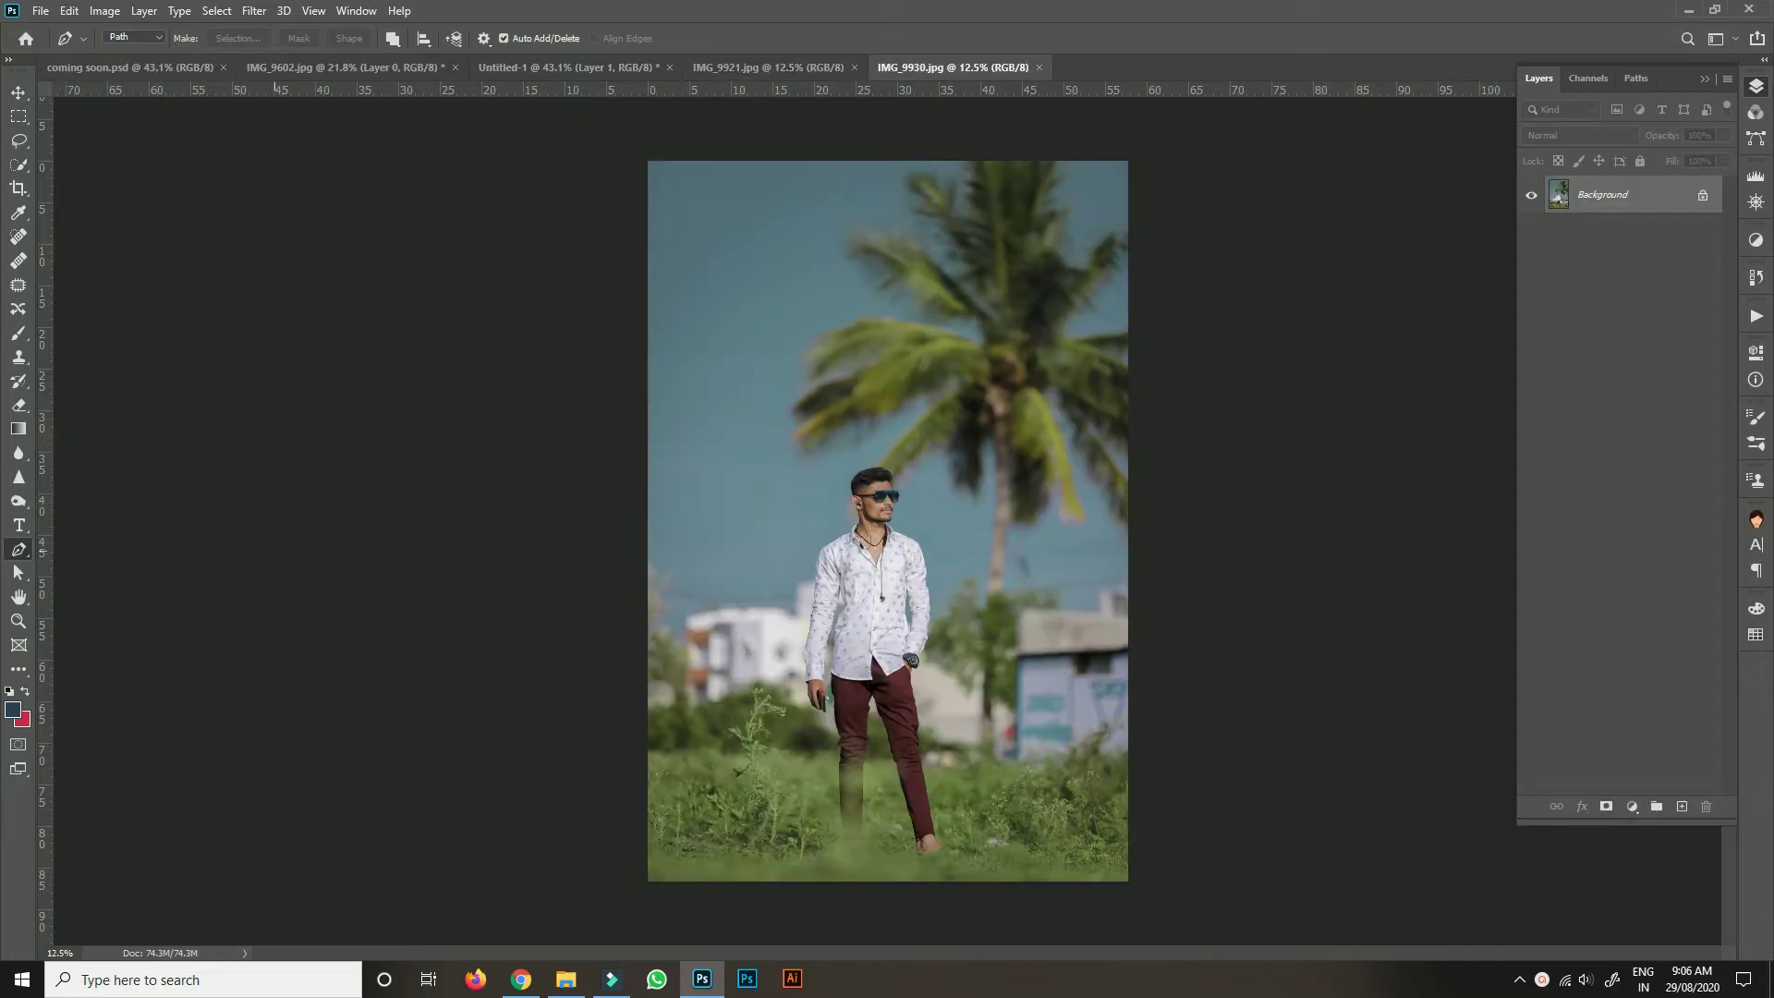
# Start a Pen tool path at the shirt hem beside the phone hand and trace the shirt's side edge up to the waist.
pyautogui.scroll(10, 906, 646)
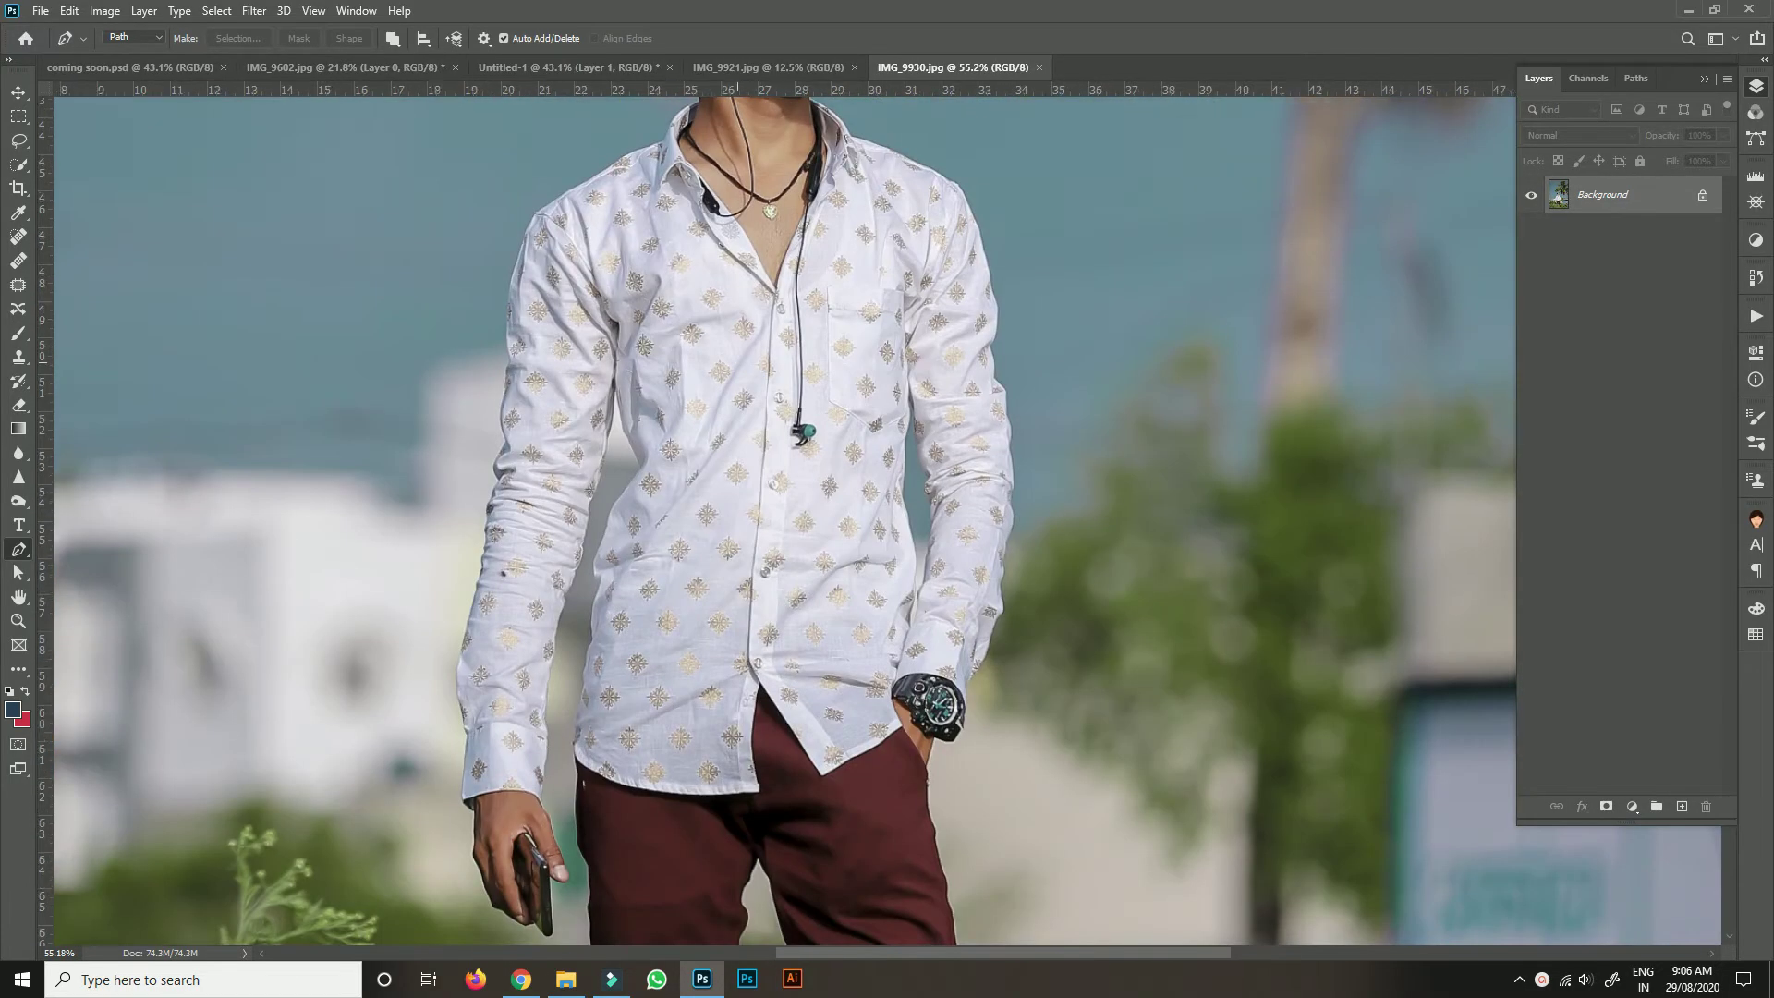
pyautogui.scroll(8, 638, 647)
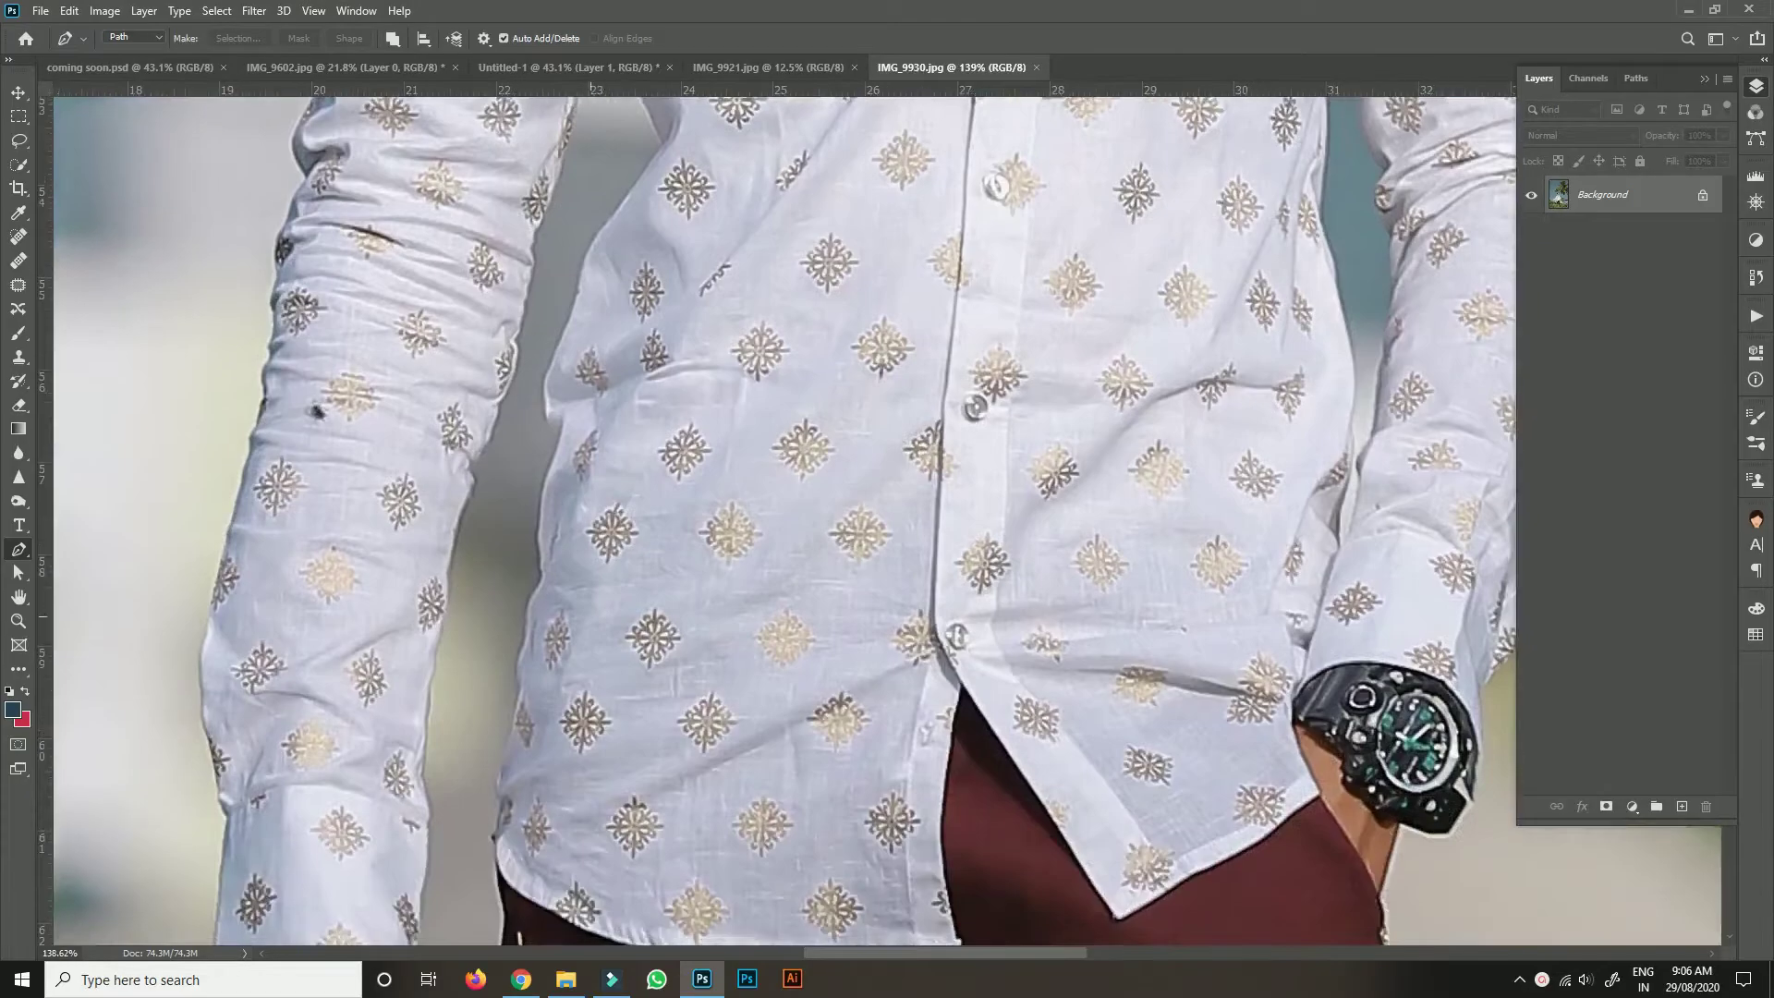
pyautogui.scroll(-3, 887, 518)
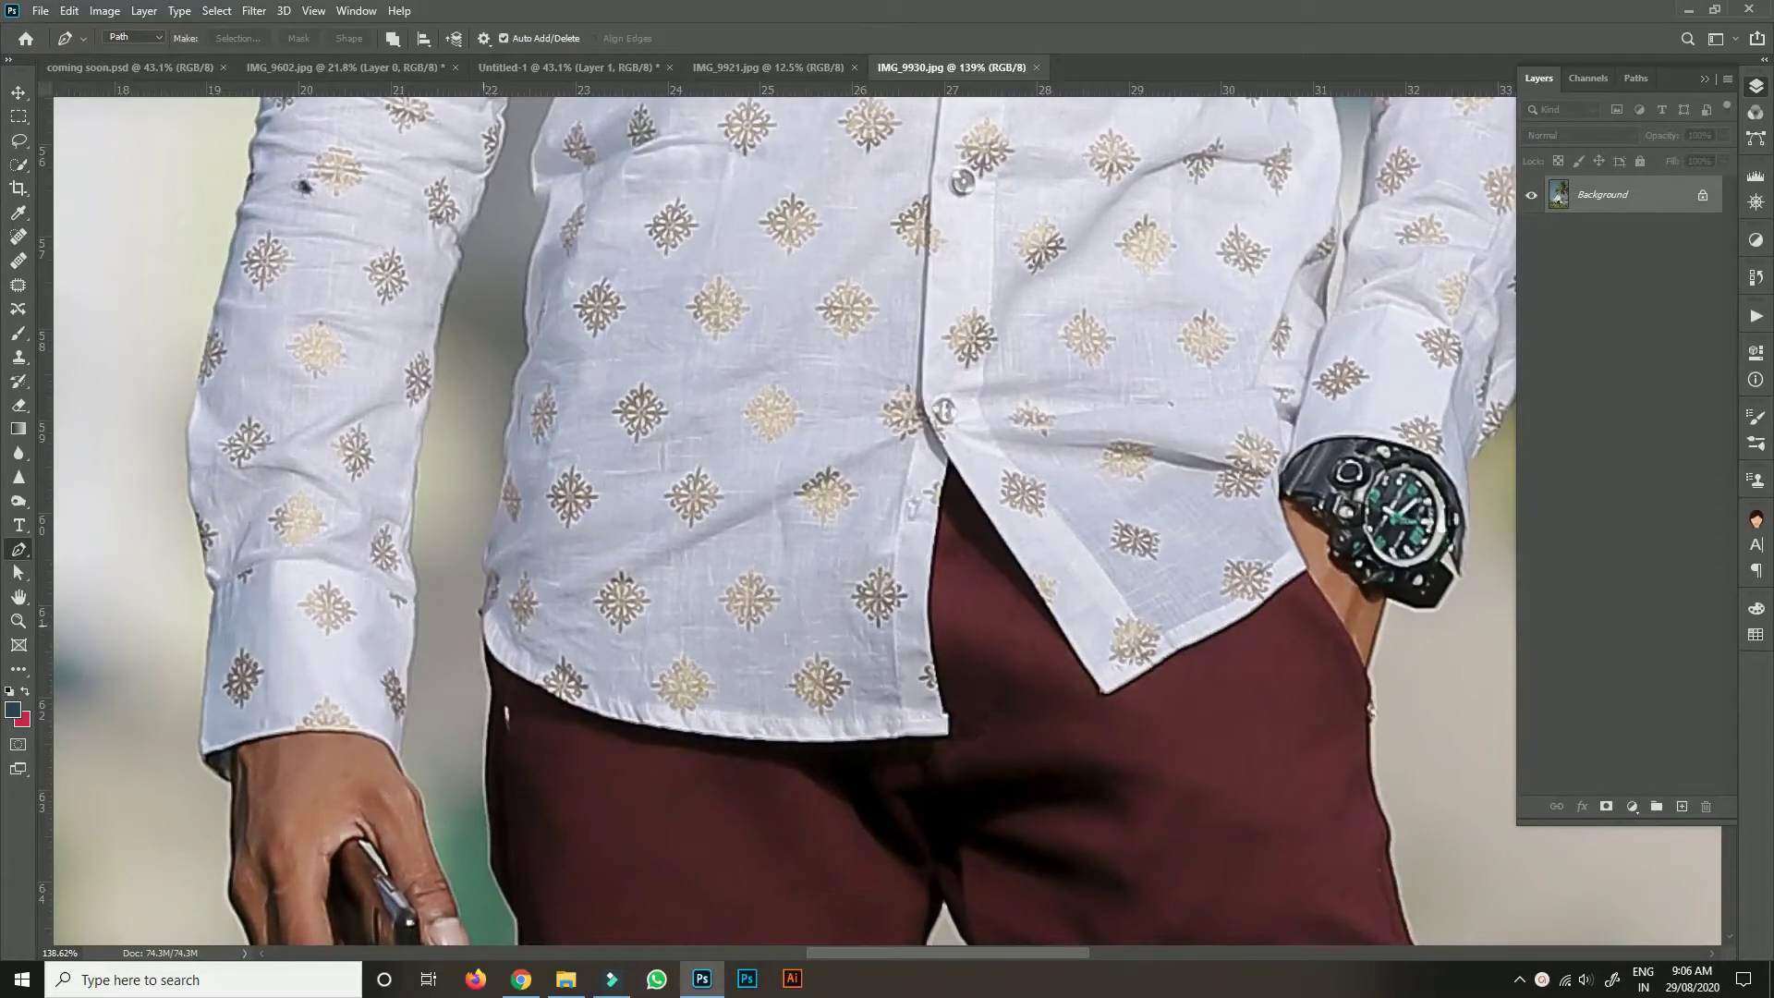
pyautogui.click(482, 624)
pyautogui.click(498, 500)
pyautogui.click(532, 349)
pyautogui.click(536, 265)
pyautogui.click(550, 198)
# Continue the path from the waist along the shirt's side edge up to the armpit.
pyautogui.scroll(4, 887, 517)
pyautogui.moveTo(523, 460); pyautogui.dragTo(530, 439)
pyautogui.click(597, 297)
pyautogui.click(634, 244)
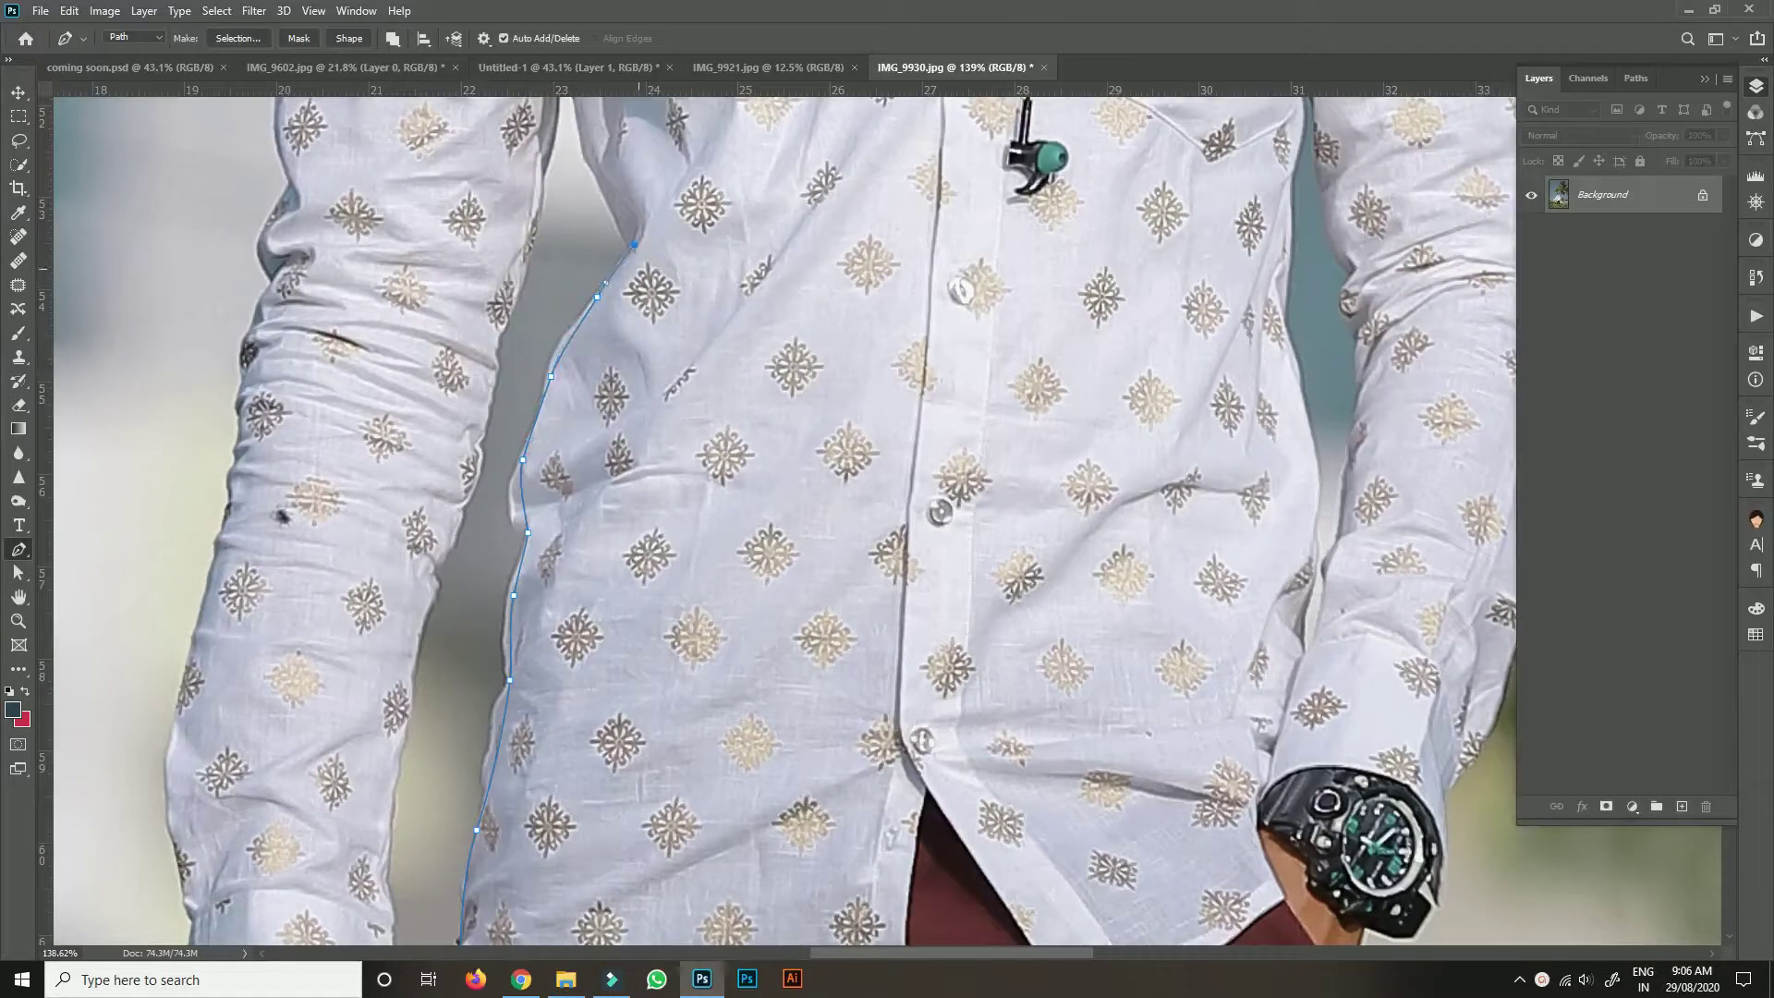
pyautogui.scroll(3, 634, 244)
pyautogui.moveTo(560, 382); pyautogui.dragTo(550, 347)
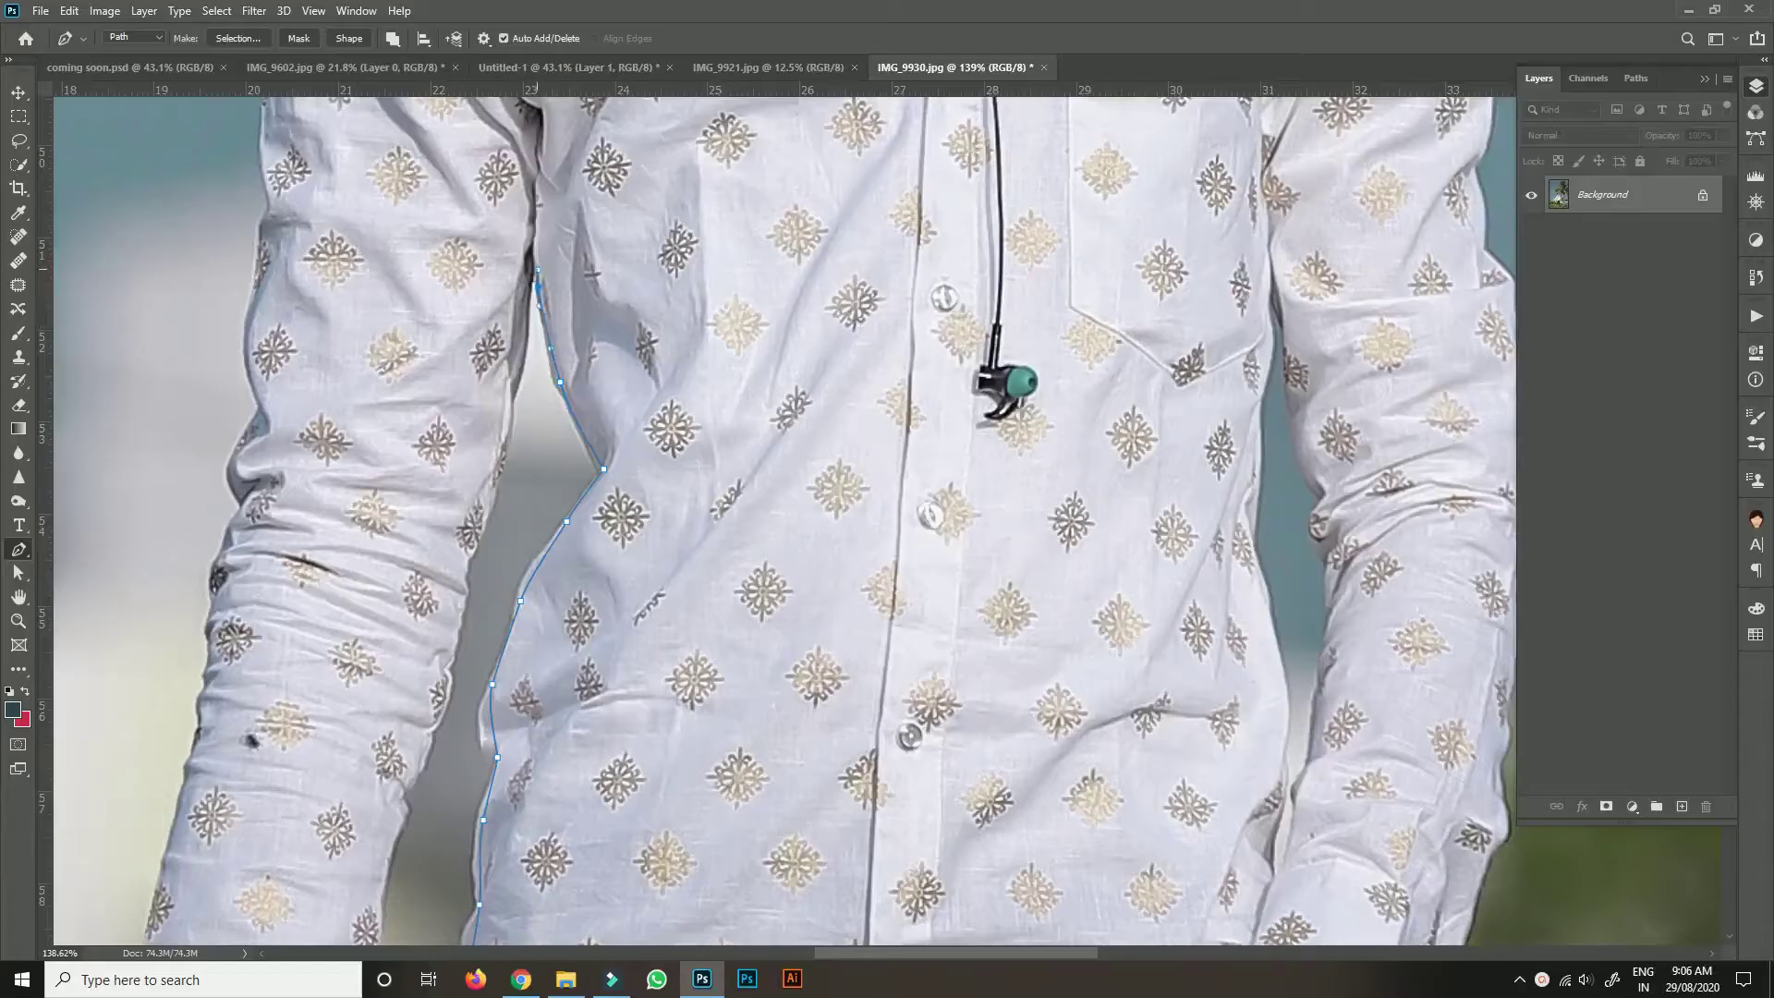
# Trace the inner edge of the phone-side sleeve from the armpit down to the forearm.
pyautogui.click(507, 409)
pyautogui.click(484, 513)
pyautogui.scroll(-3, 484, 513)
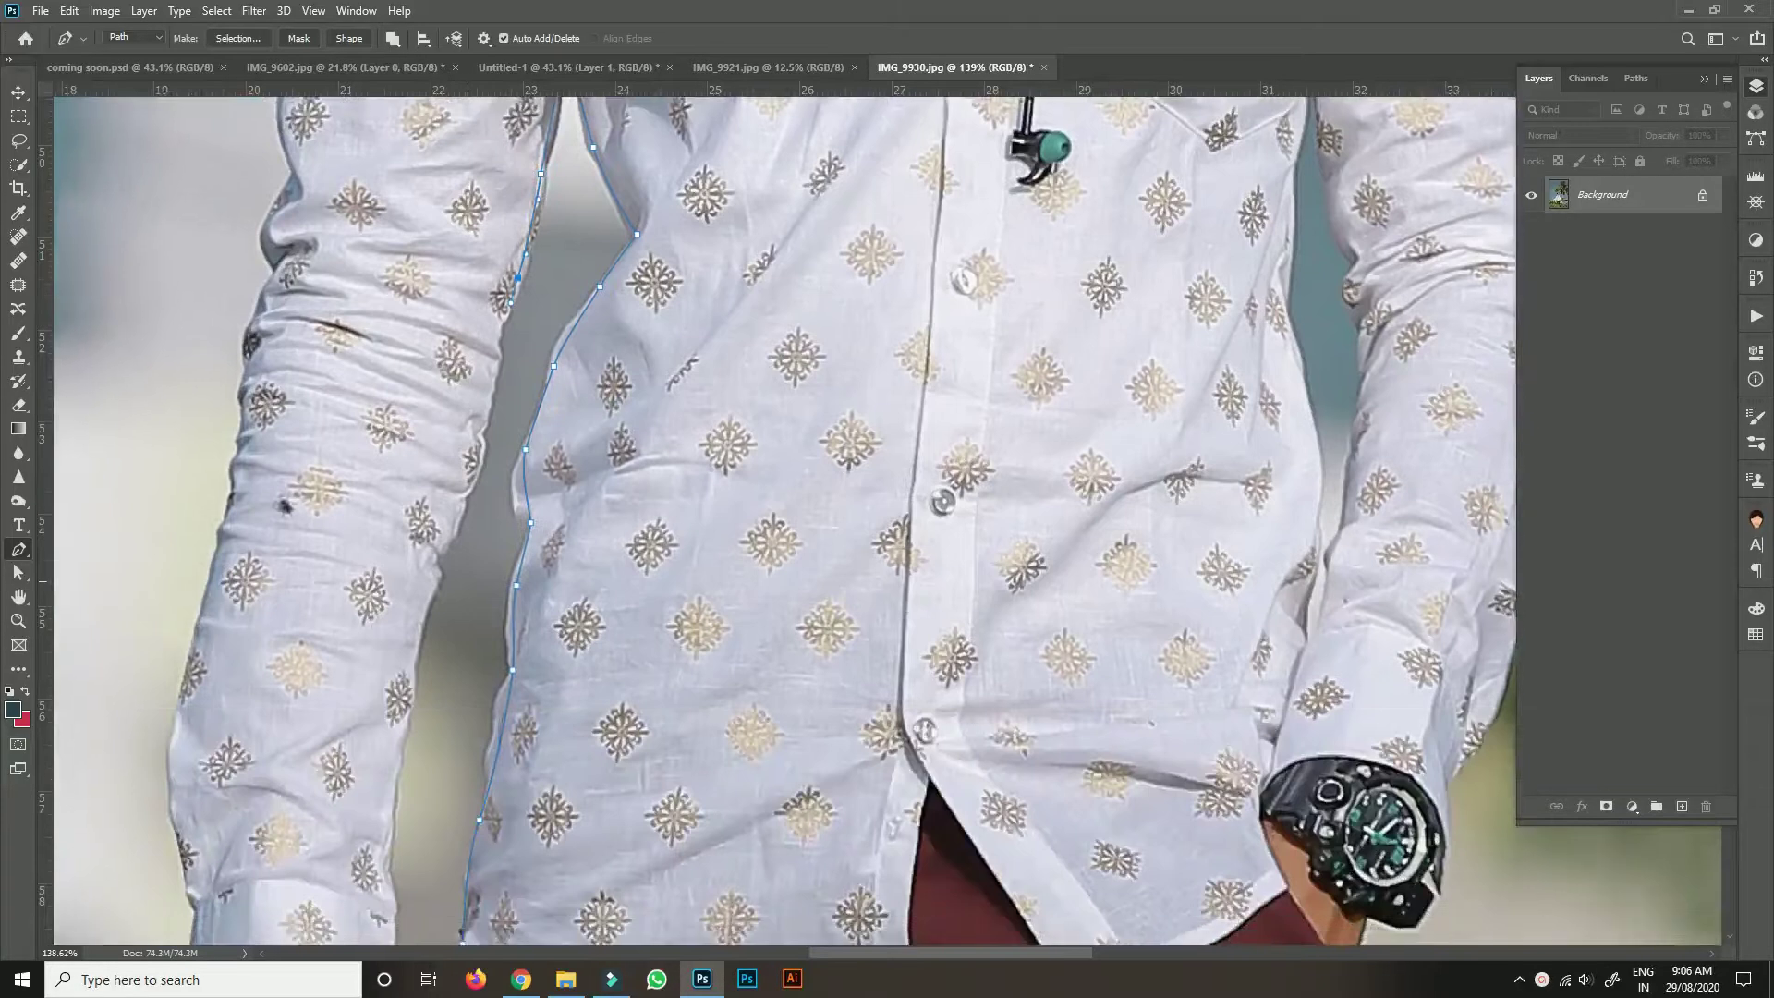
pyautogui.moveTo(457, 625); pyautogui.dragTo(456, 647)
pyautogui.click(460, 502)
pyautogui.click(433, 570)
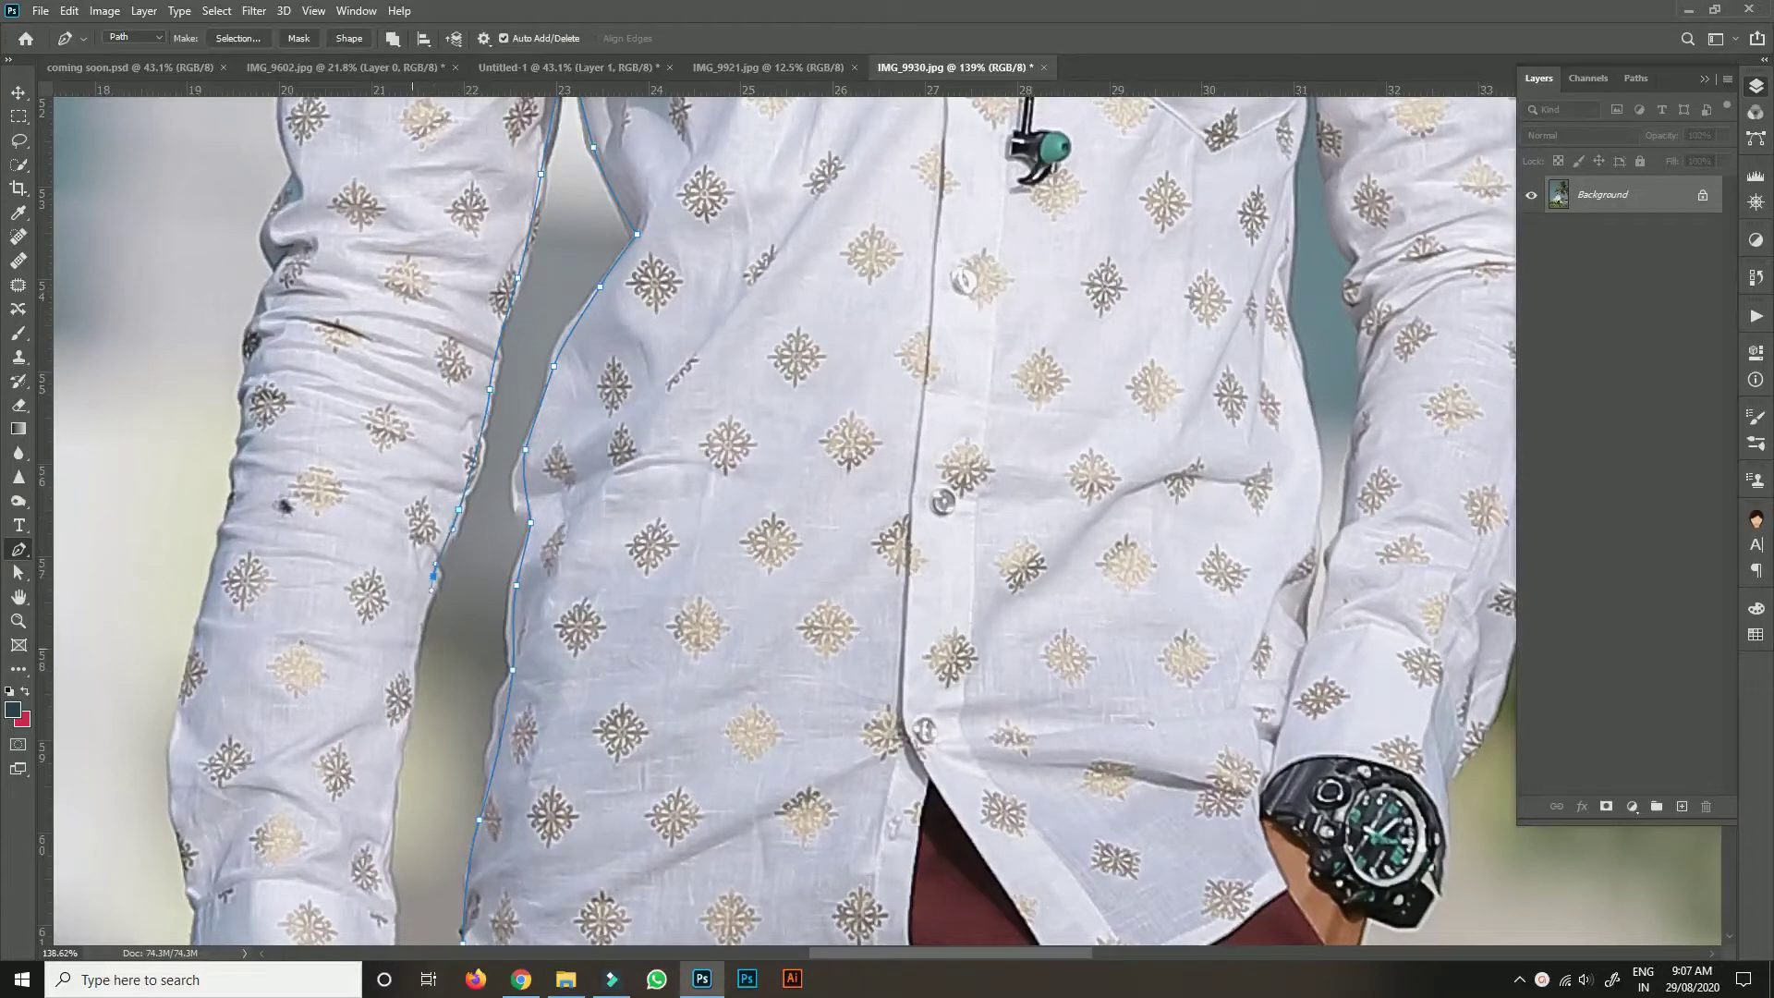
# Extend the path down the inner forearm edge of the sleeve to the end of the cuff.
pyautogui.scroll(-5, 433, 570)
pyautogui.click(495, 324)
pyautogui.click(480, 466)
pyautogui.click(481, 521)
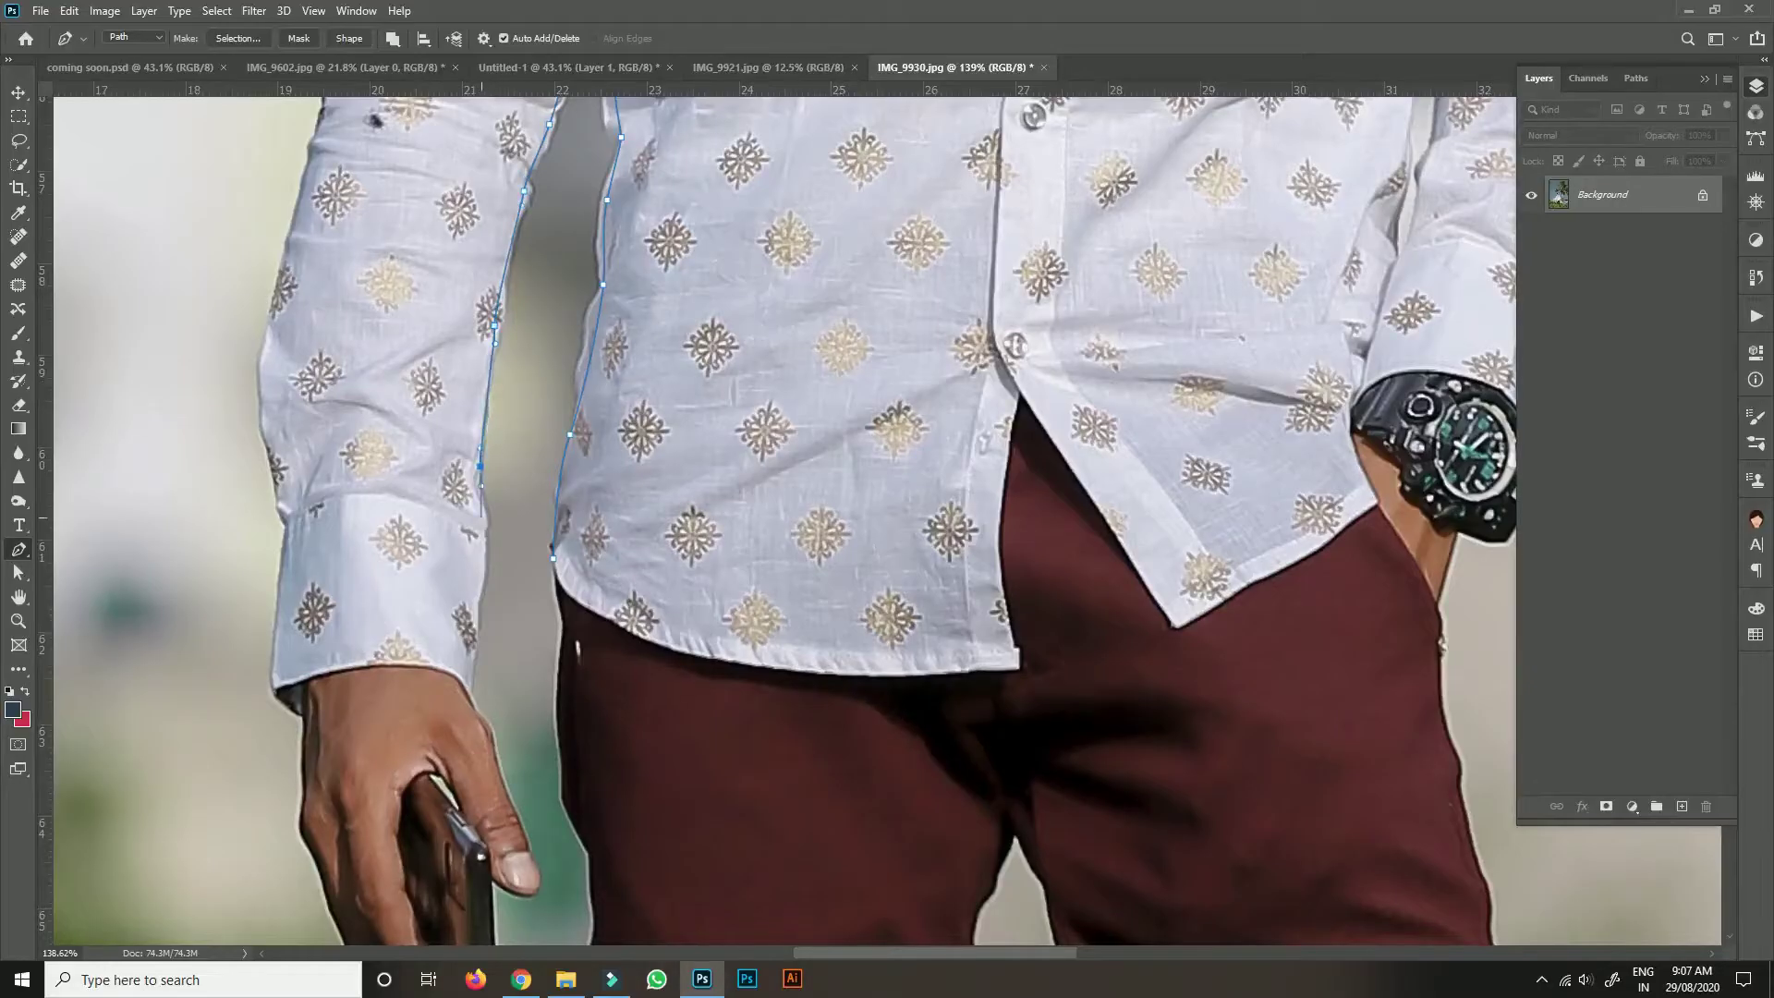
pyautogui.moveTo(475, 638); pyautogui.dragTo(473, 657)
# Trace the hand's inner edge from the cuff around the thumb to where it meets the phone.
pyautogui.scroll(-5, 379, 617)
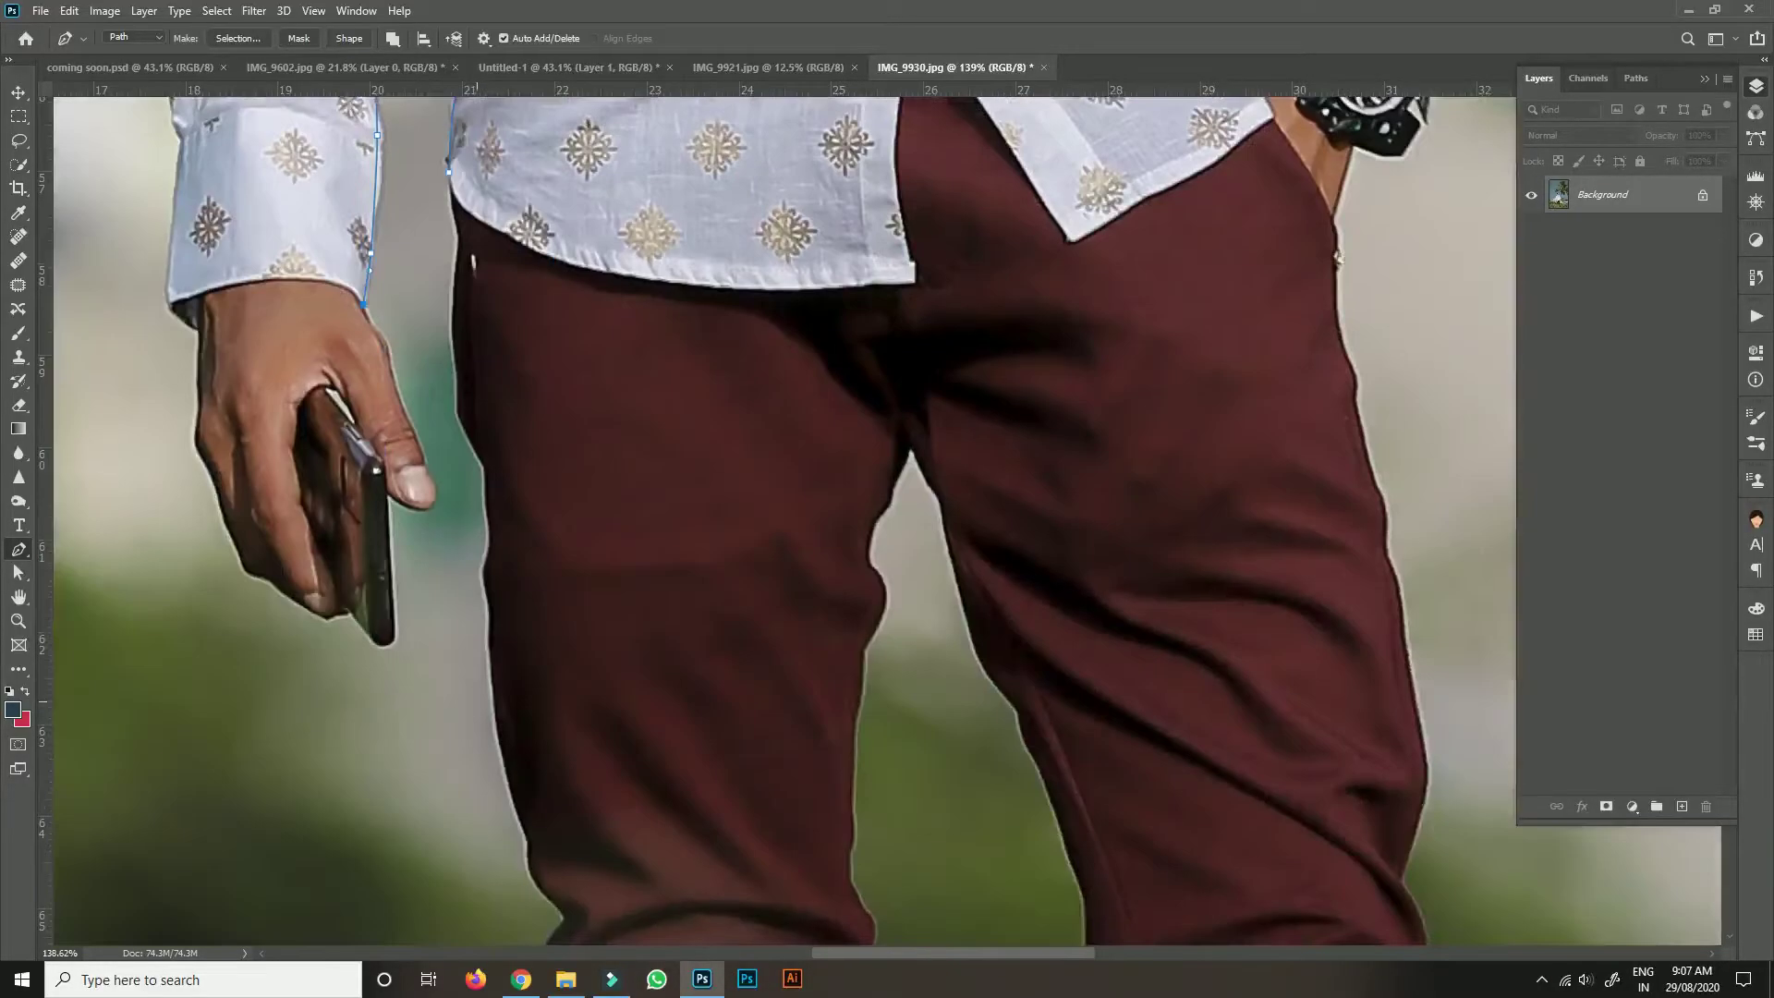
pyautogui.scroll(4, 379, 617)
pyautogui.click(410, 400)
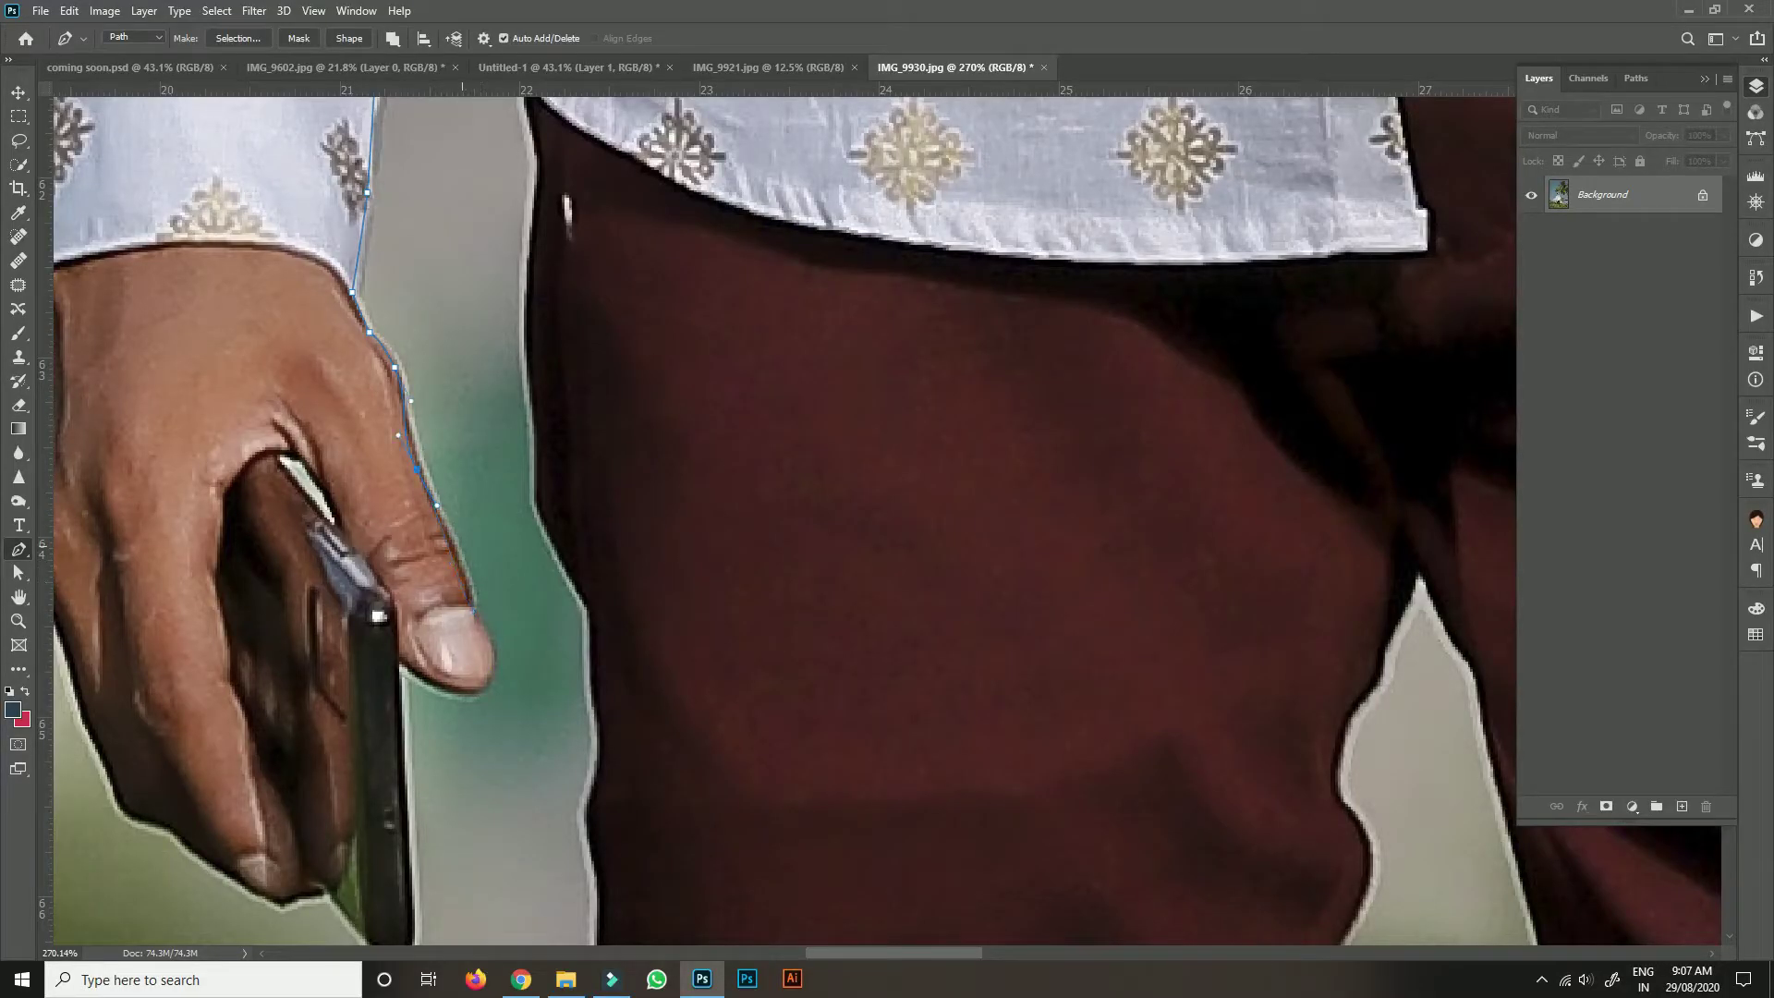
pyautogui.moveTo(444, 522); pyautogui.dragTo(461, 557)
pyautogui.click(403, 663)
# Outline the phone's edge and bottom corner, bringing the path up to the fingertips.
pyautogui.scroll(-5, 403, 664)
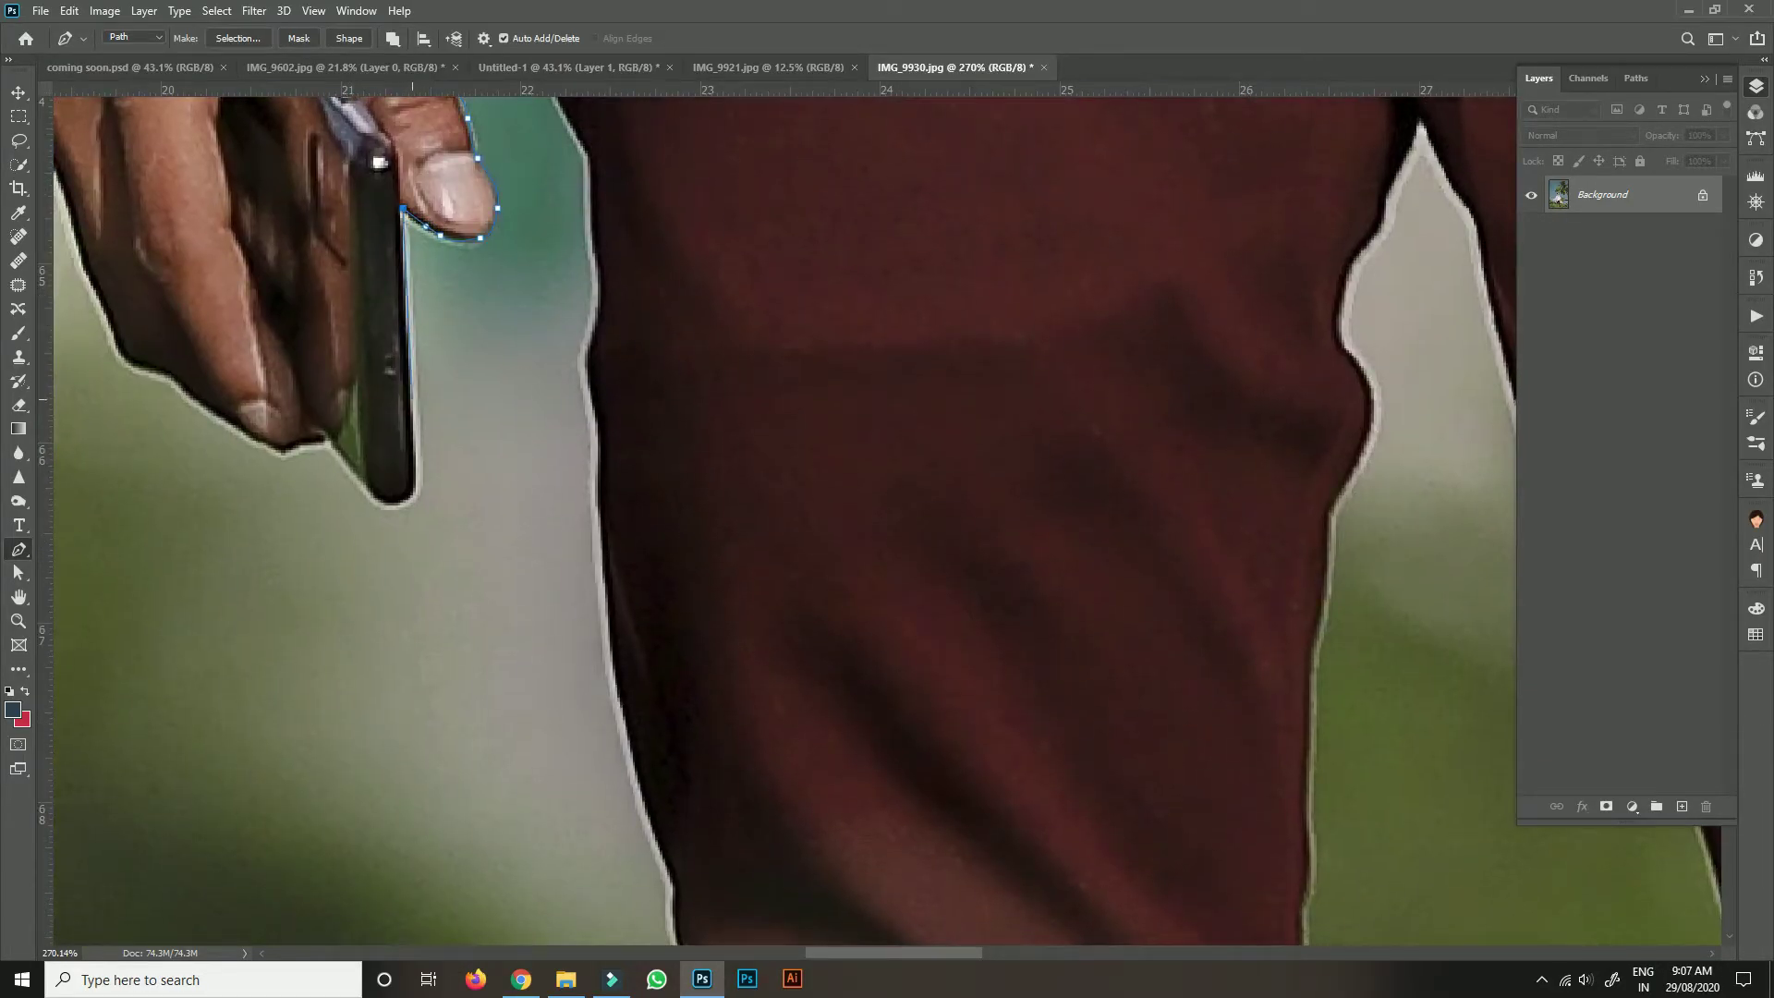
pyautogui.moveTo(415, 484); pyautogui.dragTo(407, 499)
pyautogui.click(347, 465)
pyautogui.click(326, 436)
pyautogui.moveTo(326, 436); pyautogui.dragTo(865, 422)
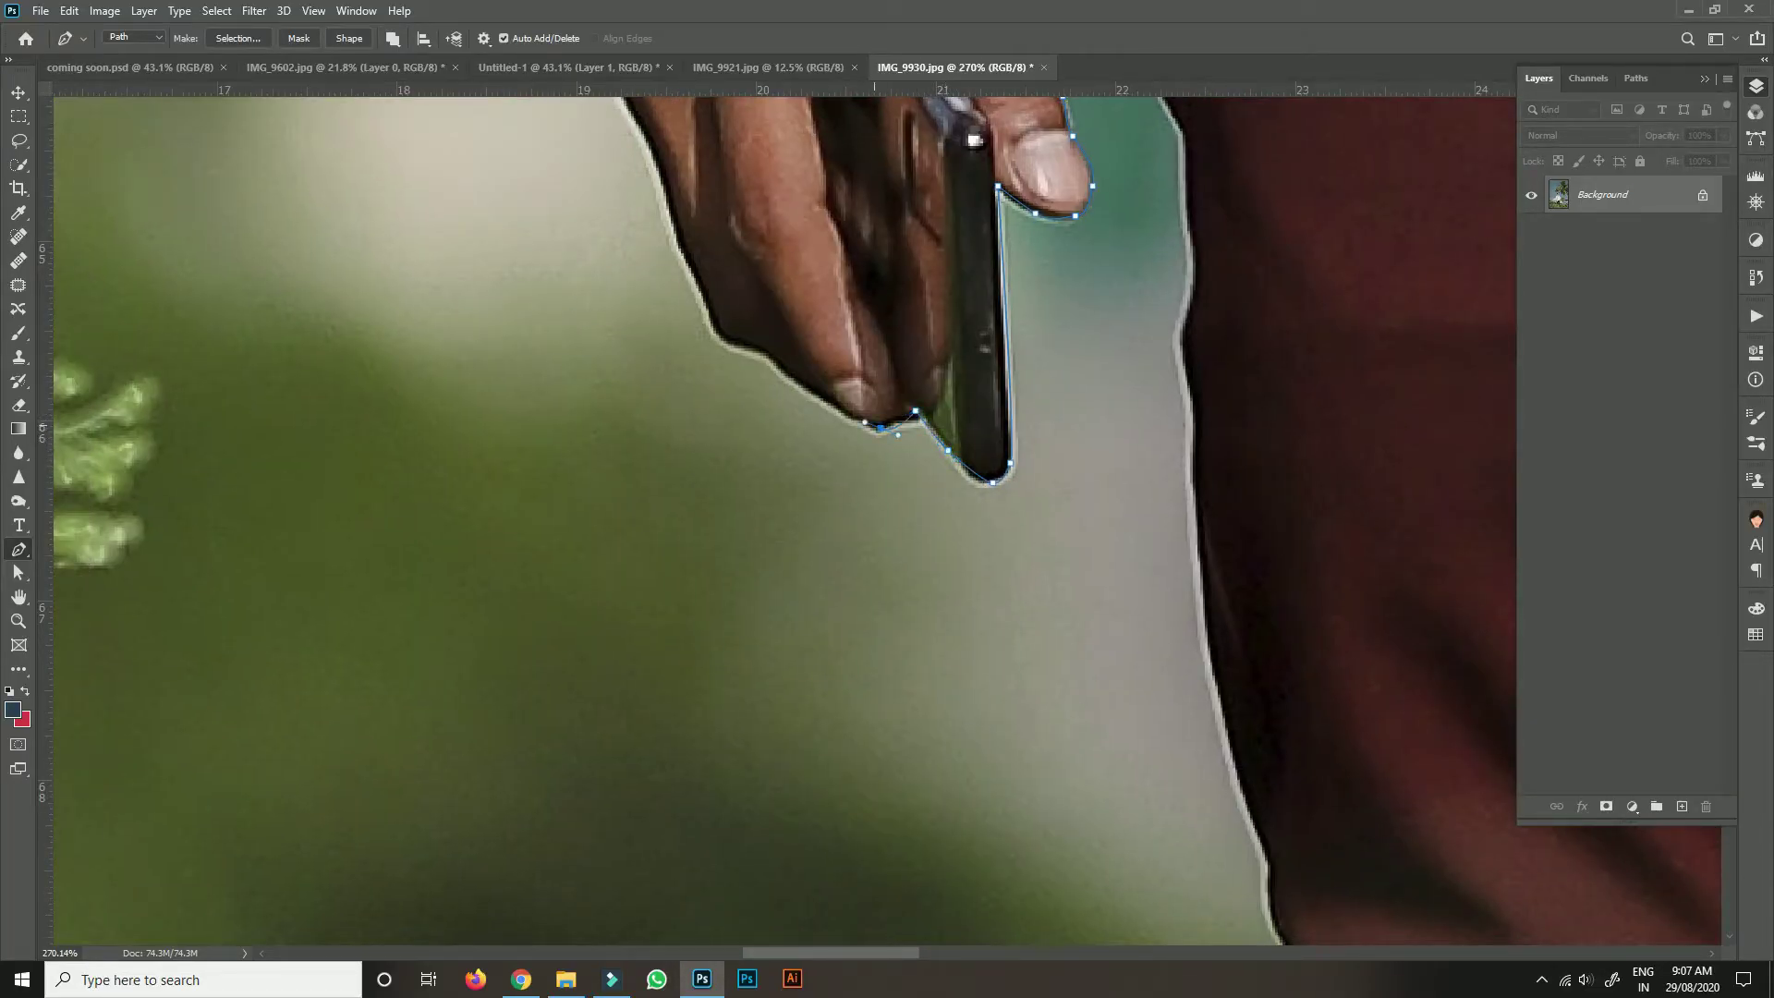
# Trace the underside of the fingers from the fingertips to the outer bend of the hand.
pyautogui.click(791, 368)
pyautogui.click(748, 349)
pyautogui.click(726, 342)
pyautogui.click(713, 337)
pyautogui.click(711, 319)
pyautogui.moveTo(711, 319); pyautogui.dragTo(795, 633)
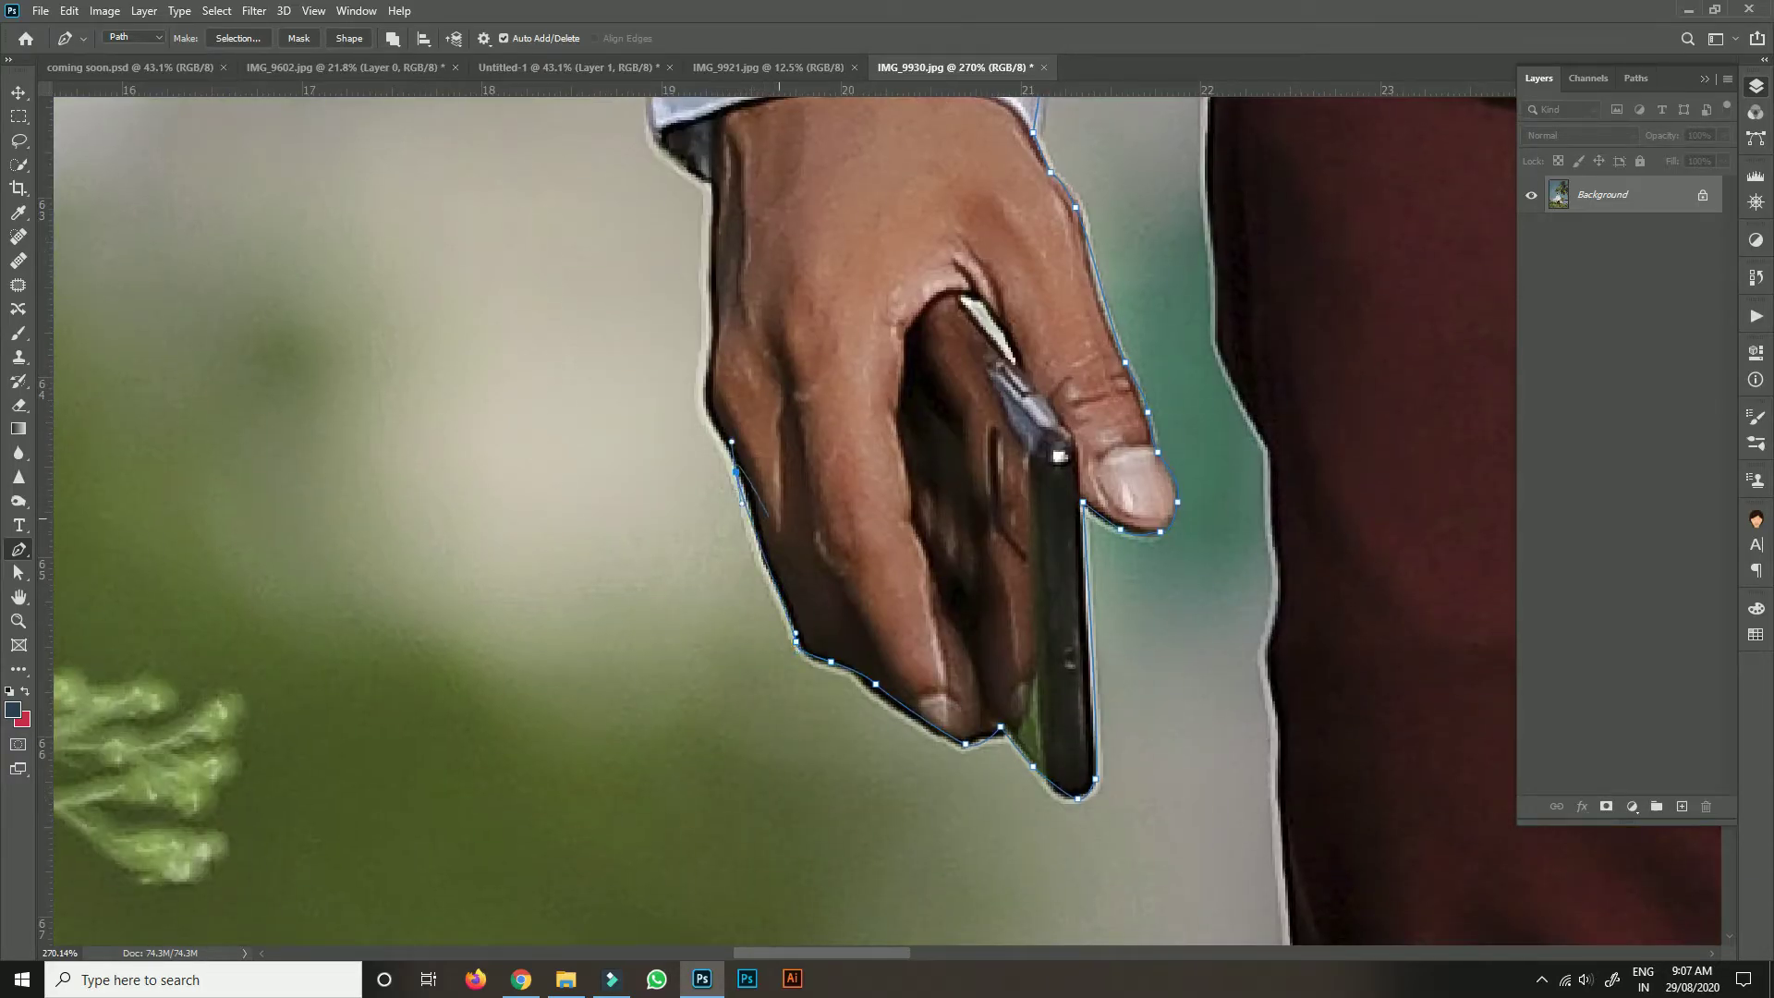
# Carry the path up the outer edge of the hand and wrist to the shirt cuff.
pyautogui.click(761, 541)
pyautogui.click(738, 470)
pyautogui.moveTo(709, 399); pyautogui.dragTo(710, 377)
pyautogui.click(709, 223)
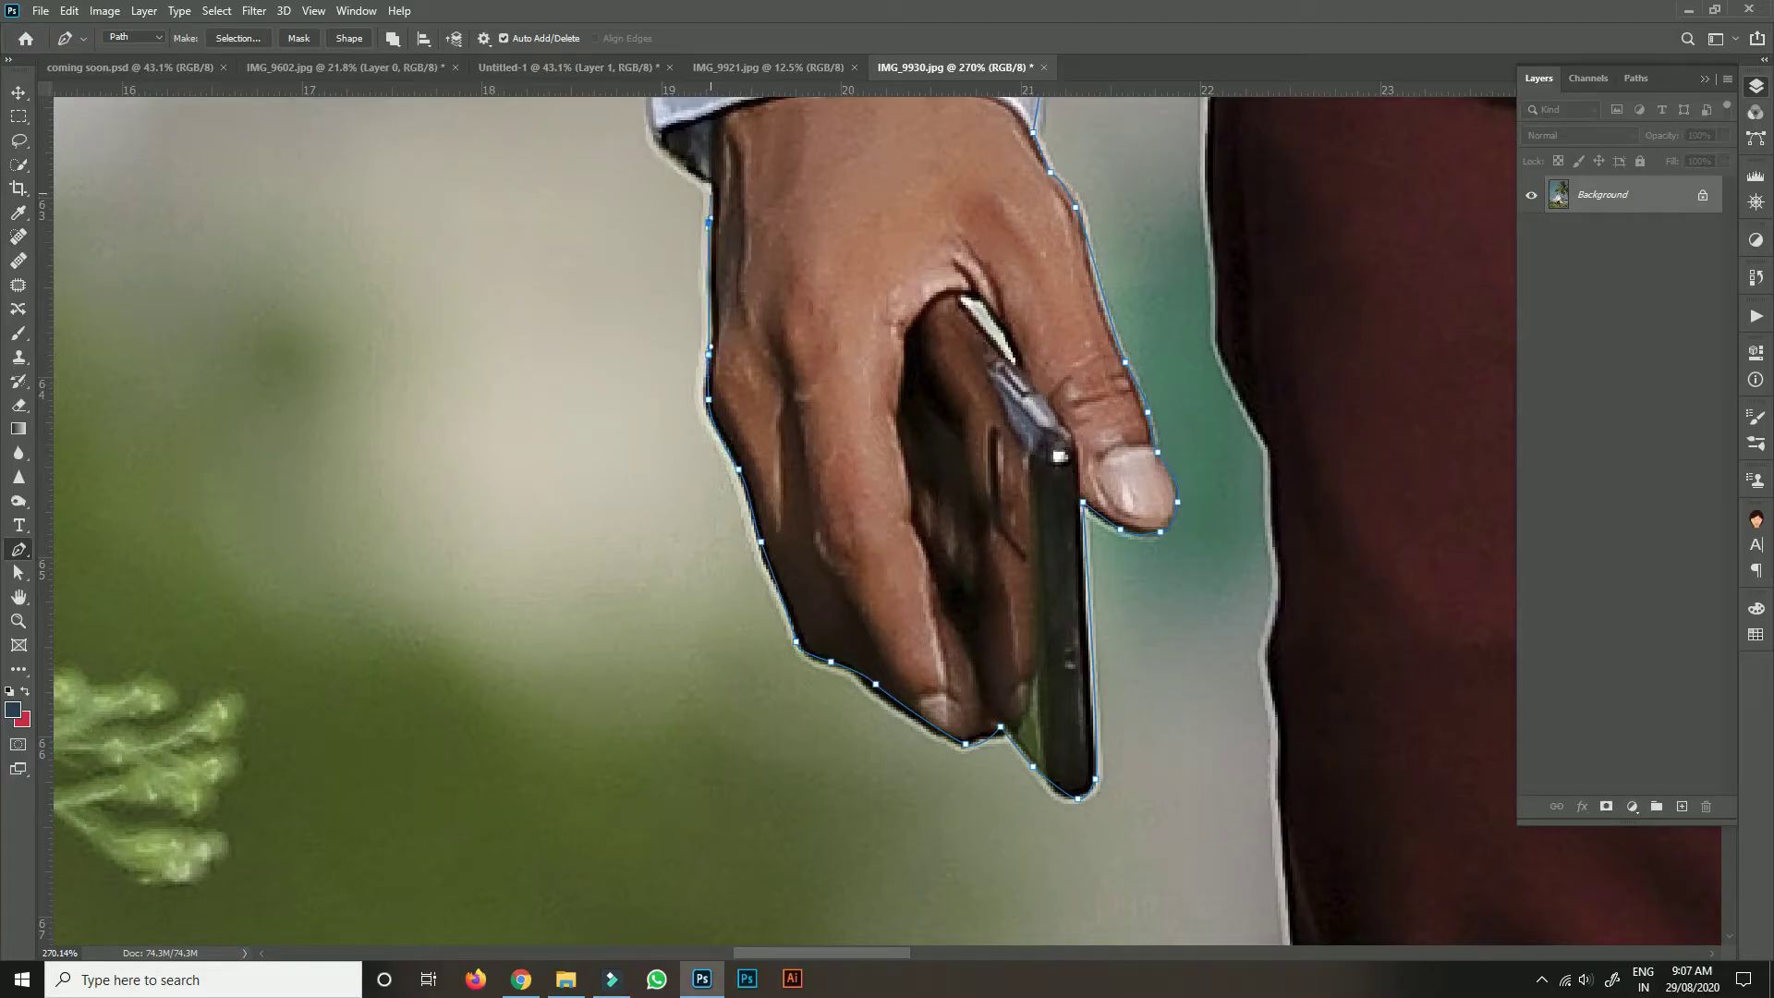
pyautogui.moveTo(702, 231); pyautogui.dragTo(792, 508)
# Outline the cuff's lower corner and its outer edge up to the top seam of the cuff.
pyautogui.click(746, 421)
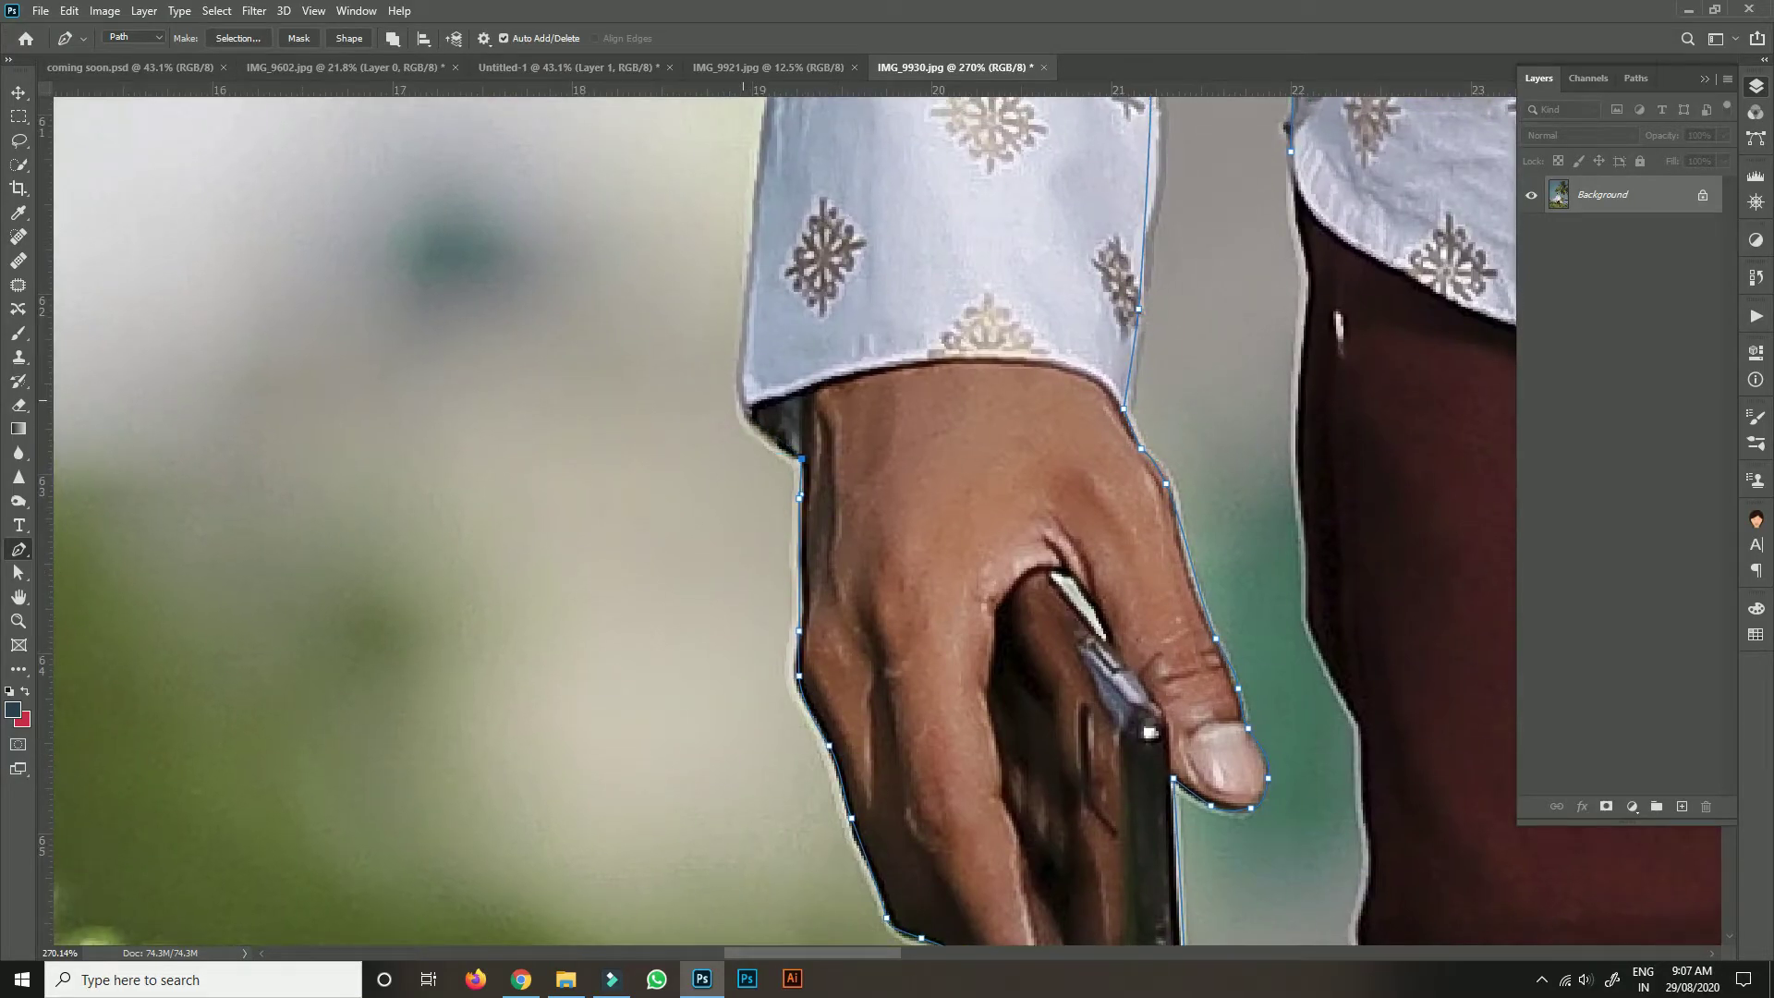
pyautogui.click(743, 381)
pyautogui.moveTo(758, 139); pyautogui.dragTo(656, 500)
pyautogui.click(658, 536)
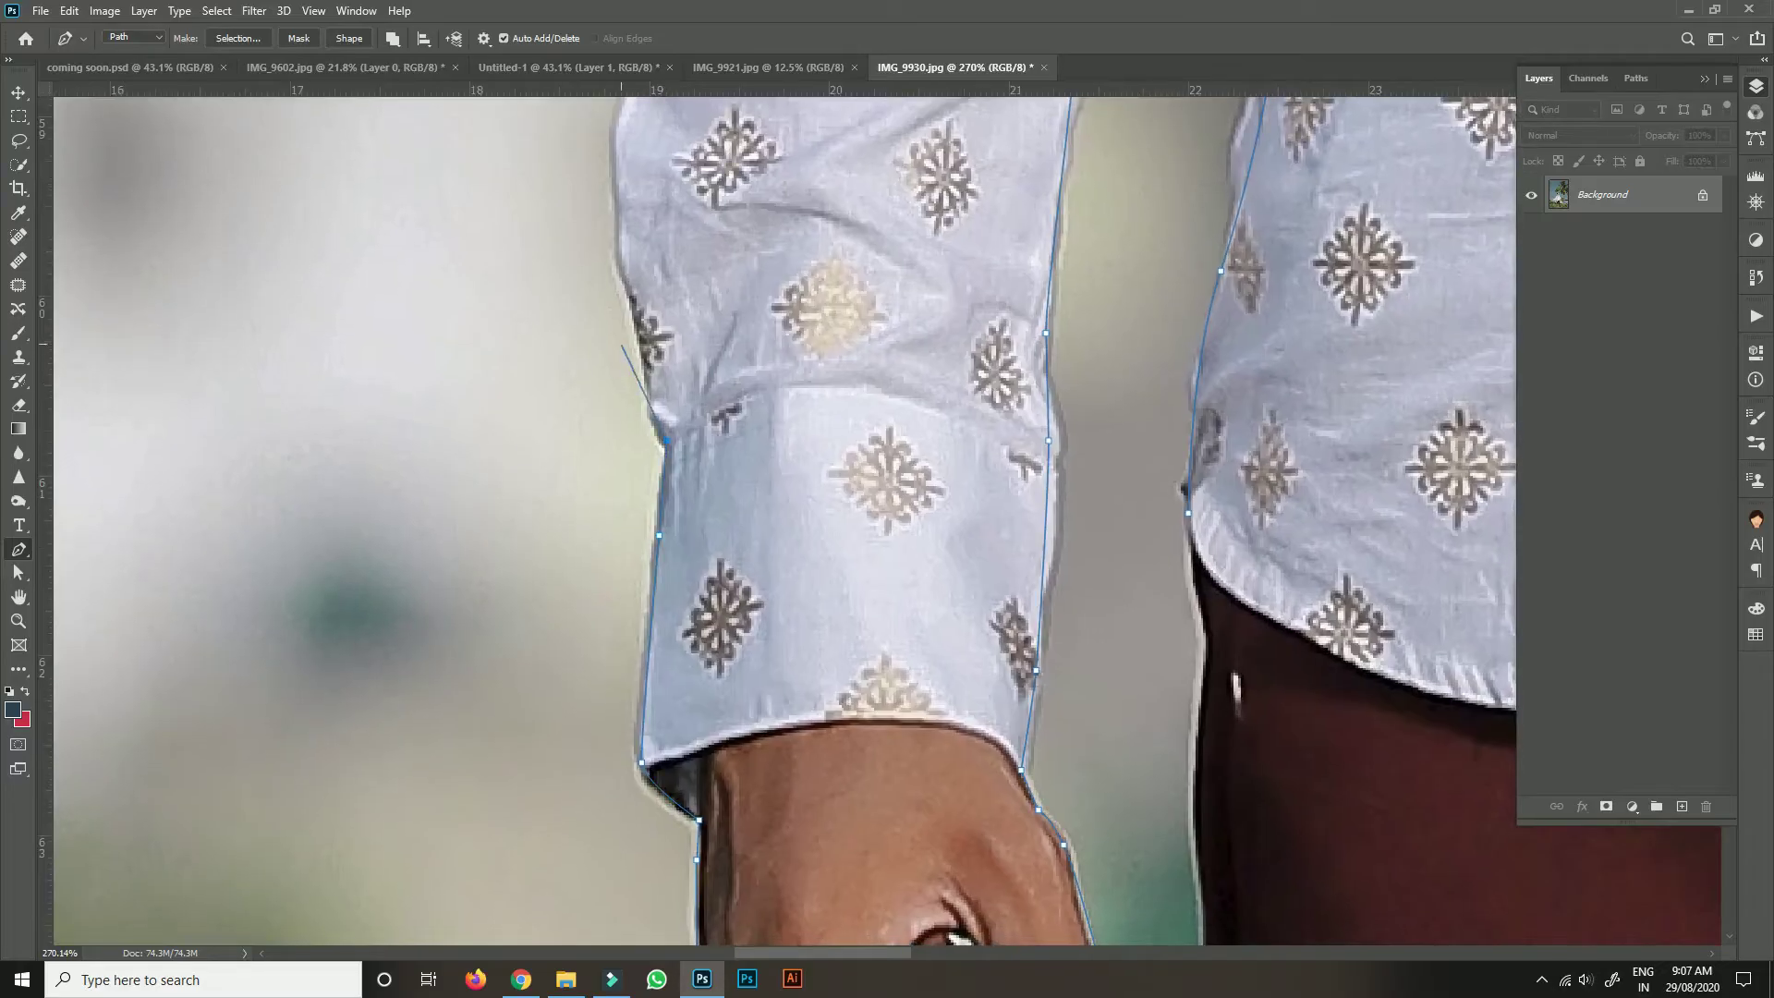
pyautogui.click(665, 441)
# Trace the outer sleeve edge from the cuff seam around the lower forearm bulge.
pyautogui.click(642, 366)
pyautogui.click(614, 232)
pyautogui.click(614, 207)
pyautogui.click(614, 171)
pyautogui.click(618, 146)
pyautogui.moveTo(623, 123); pyautogui.dragTo(534, 548)
pyautogui.click(579, 344)
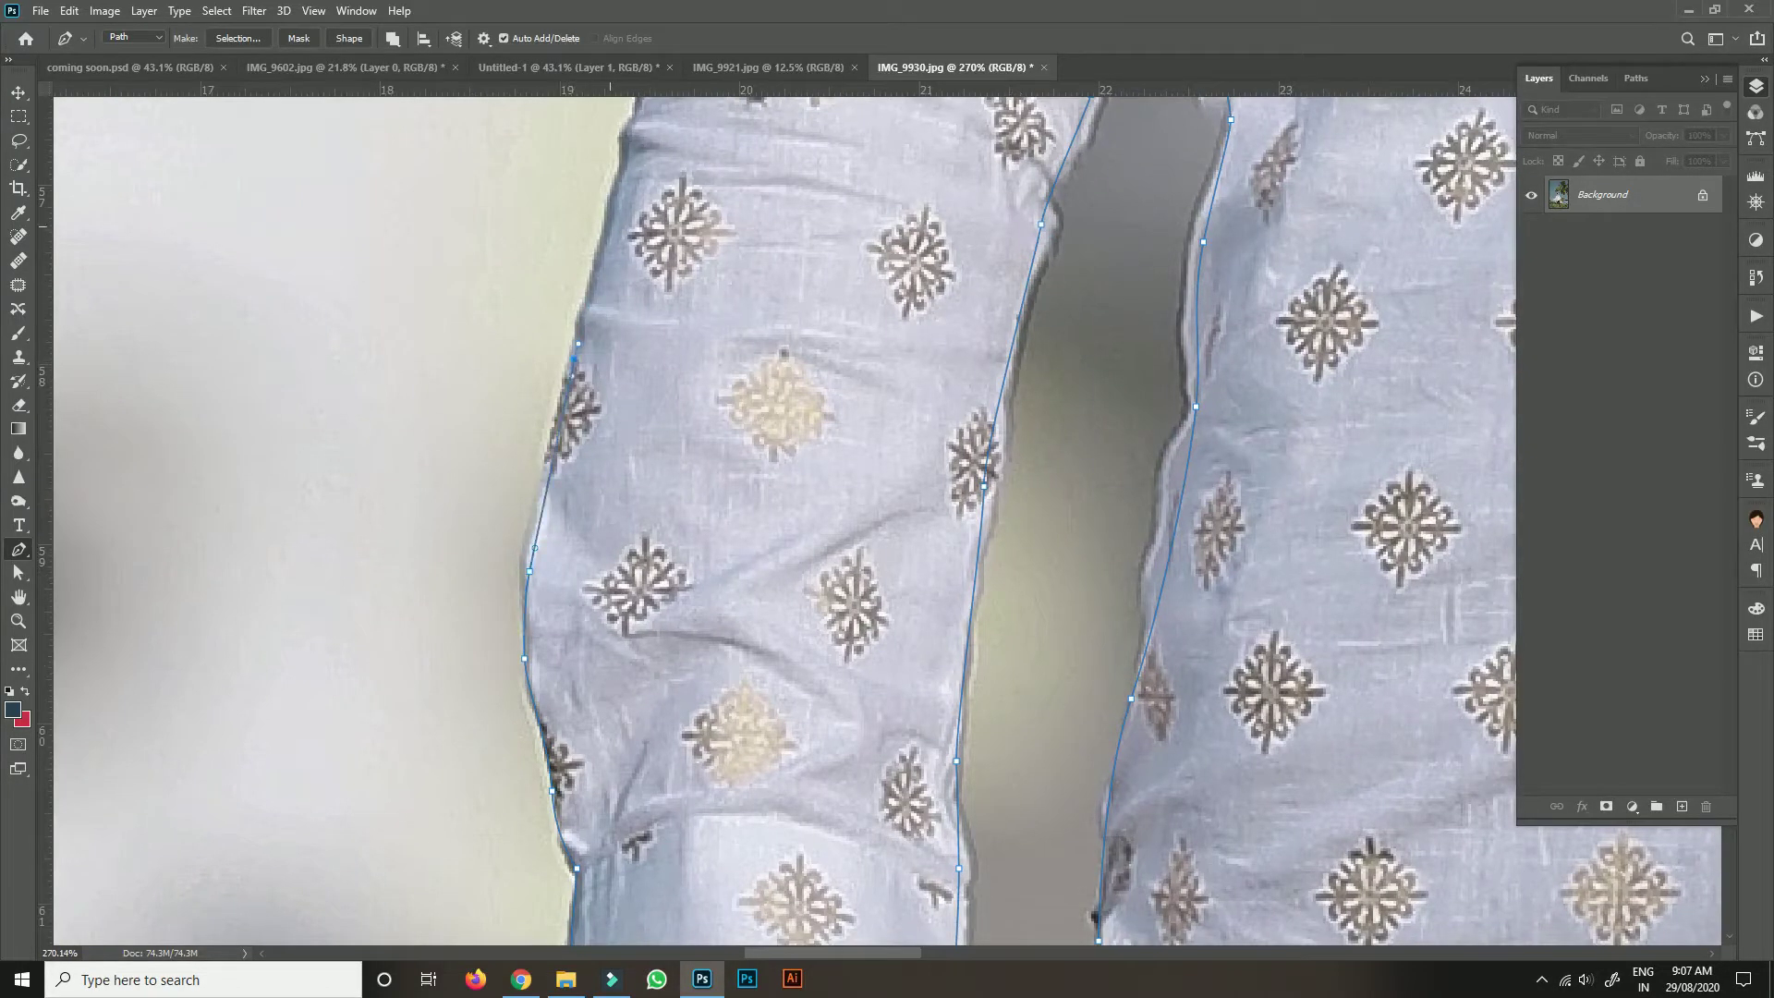
# Continue the path along the outer forearm edge up to the sleeve creases below the elbow.
pyautogui.click(613, 210)
pyautogui.click(621, 153)
pyautogui.moveTo(623, 129); pyautogui.dragTo(435, 541)
pyautogui.moveTo(469, 384); pyautogui.dragTo(475, 361)
pyautogui.click(484, 247)
pyautogui.click(483, 153)
pyautogui.moveTo(483, 153); pyautogui.dragTo(318, 608)
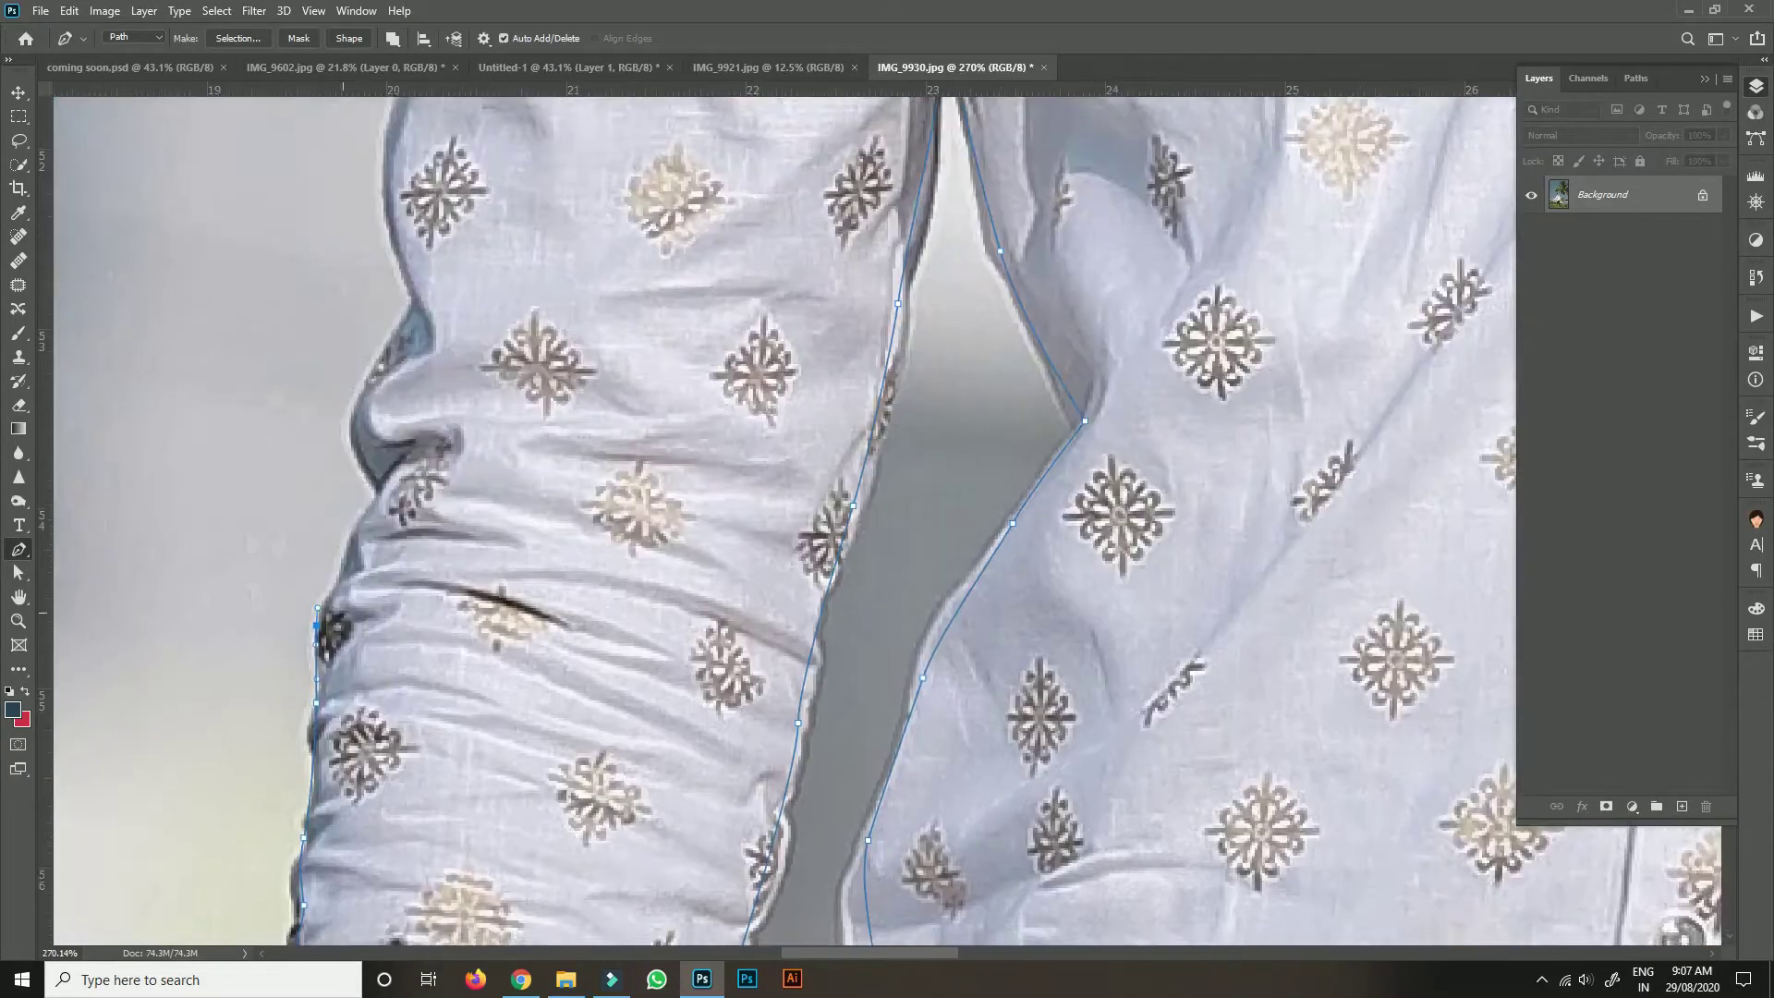
# Outline the gathered sleeve folds at the elbow with closely spaced anchor points.
pyautogui.moveTo(362, 525); pyautogui.dragTo(370, 510)
pyautogui.click(366, 383)
pyautogui.click(396, 335)
pyautogui.click(411, 301)
pyautogui.moveTo(411, 301); pyautogui.dragTo(411, 533)
# Trace the outer edge of the upper sleeve from the elbow folds toward the shoulder.
pyautogui.click(391, 345)
pyautogui.click(403, 263)
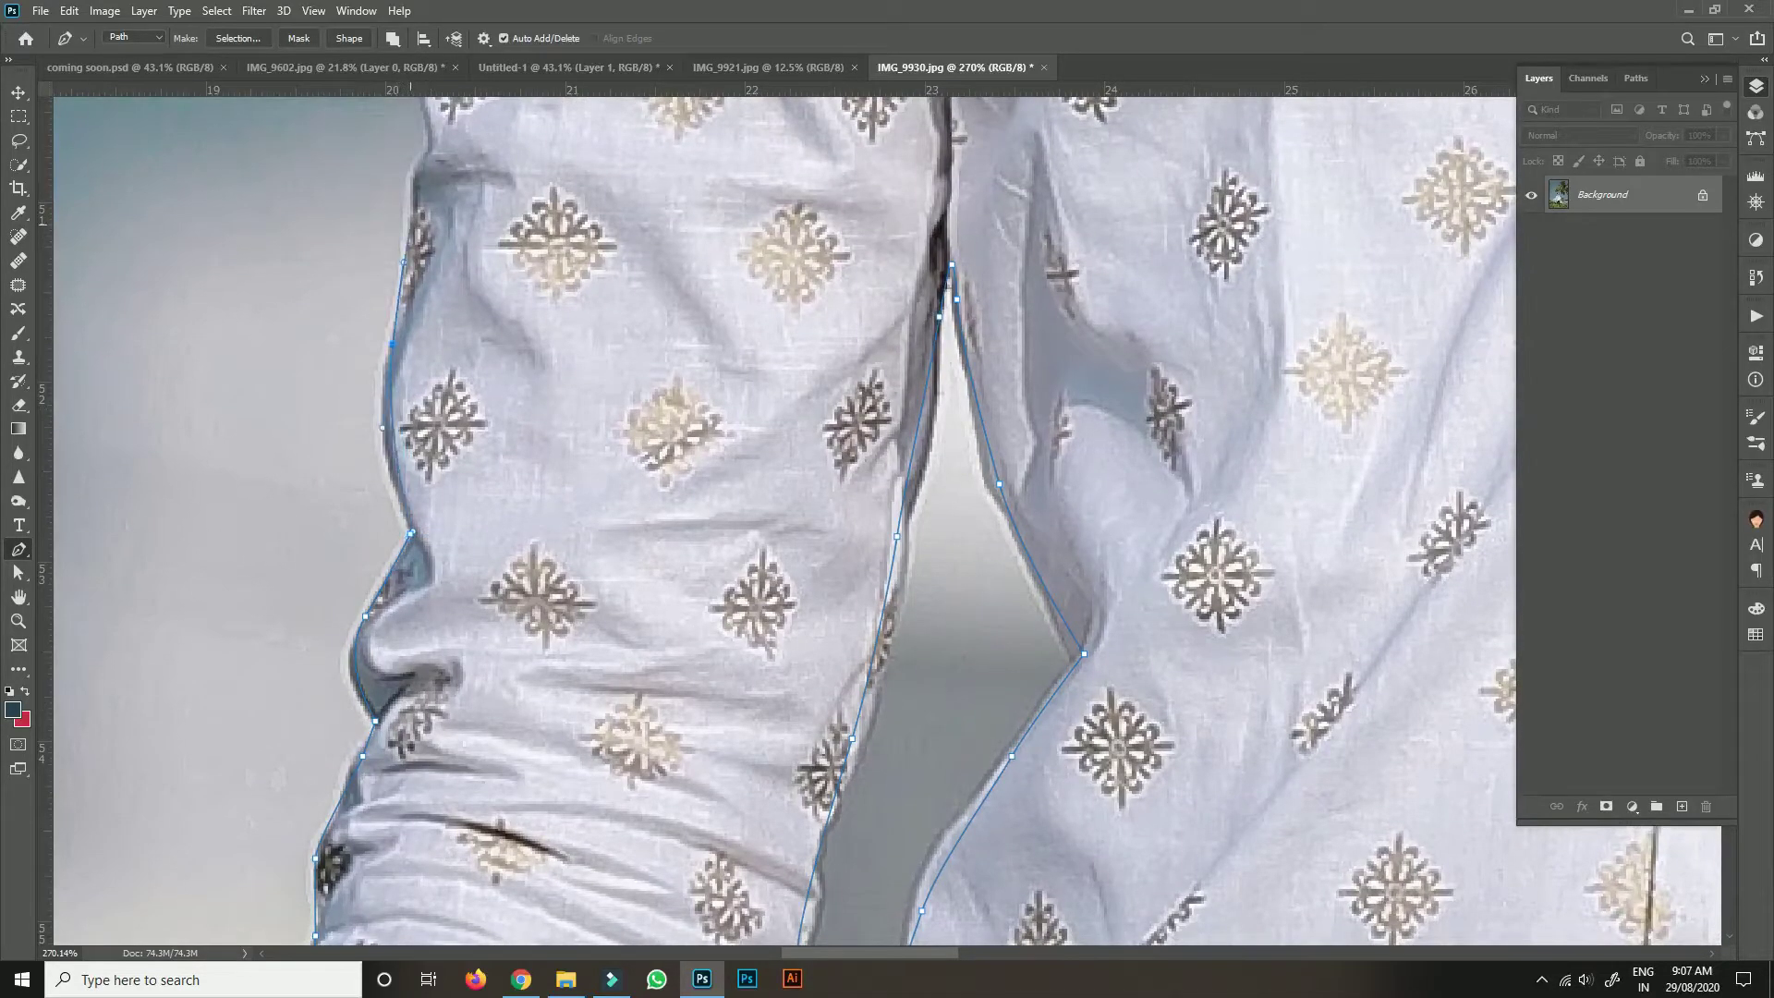
pyautogui.click(412, 212)
pyautogui.moveTo(411, 211); pyautogui.dragTo(412, 547)
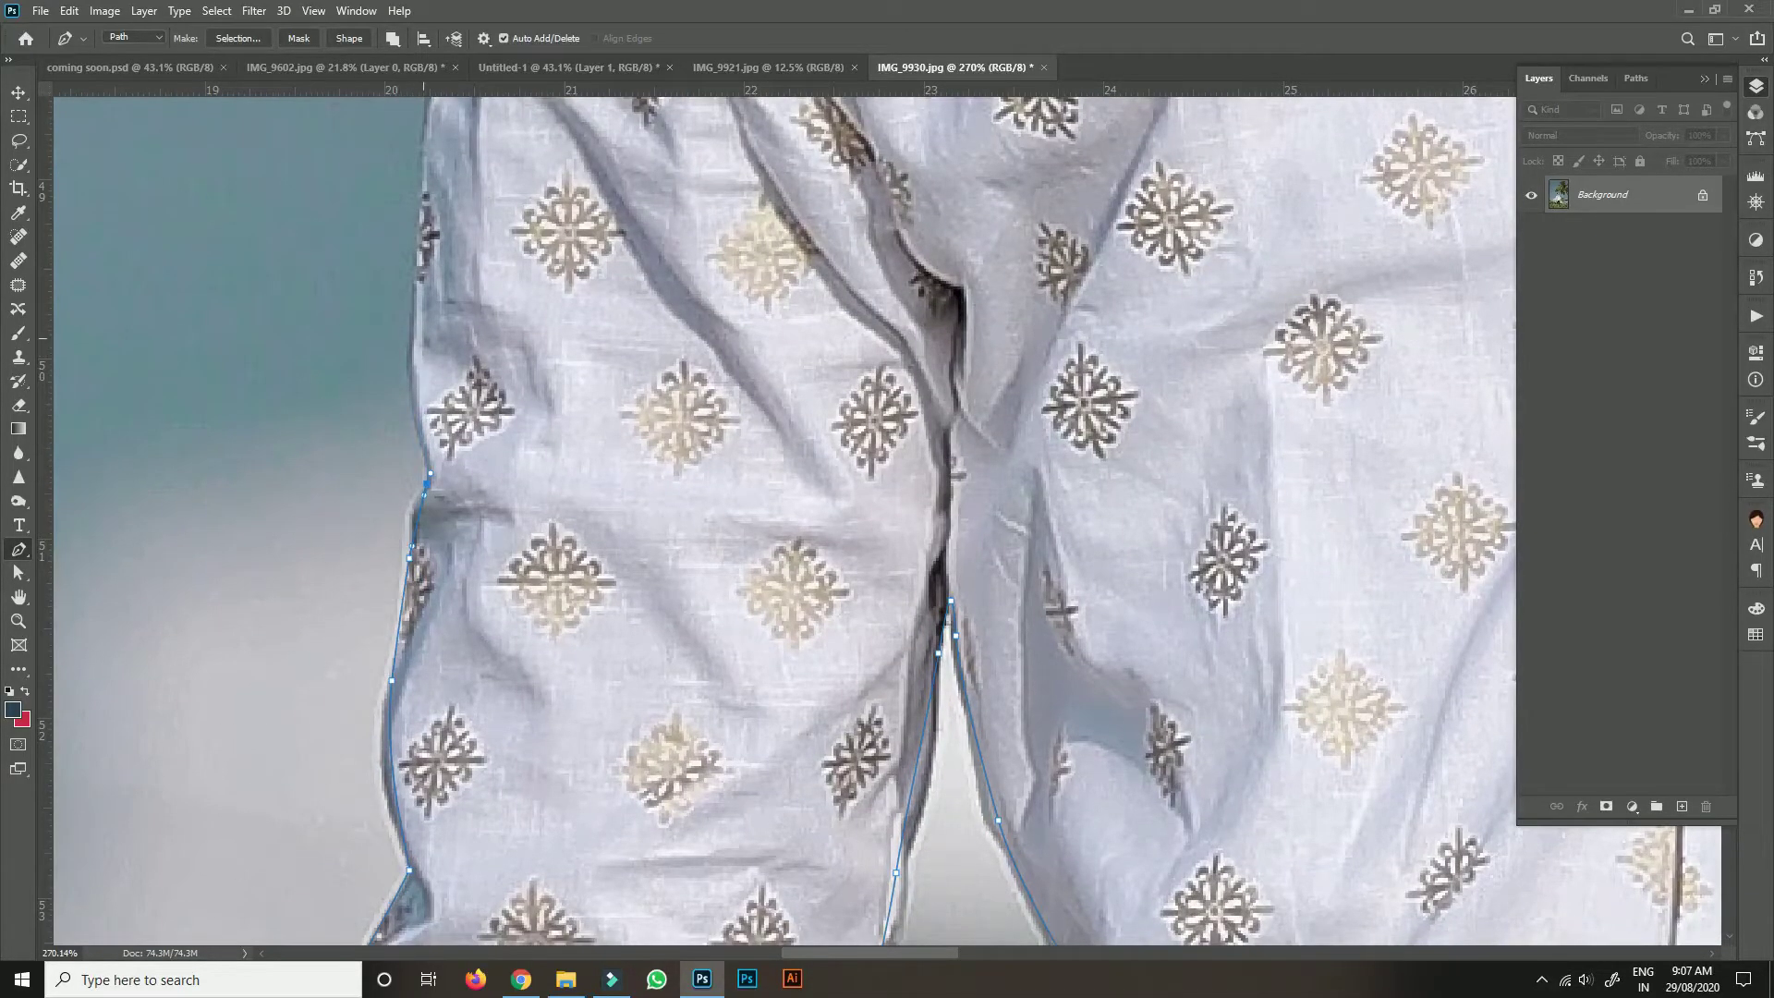
pyautogui.click(419, 299)
pyautogui.click(422, 209)
pyautogui.moveTo(423, 209); pyautogui.dragTo(411, 532)
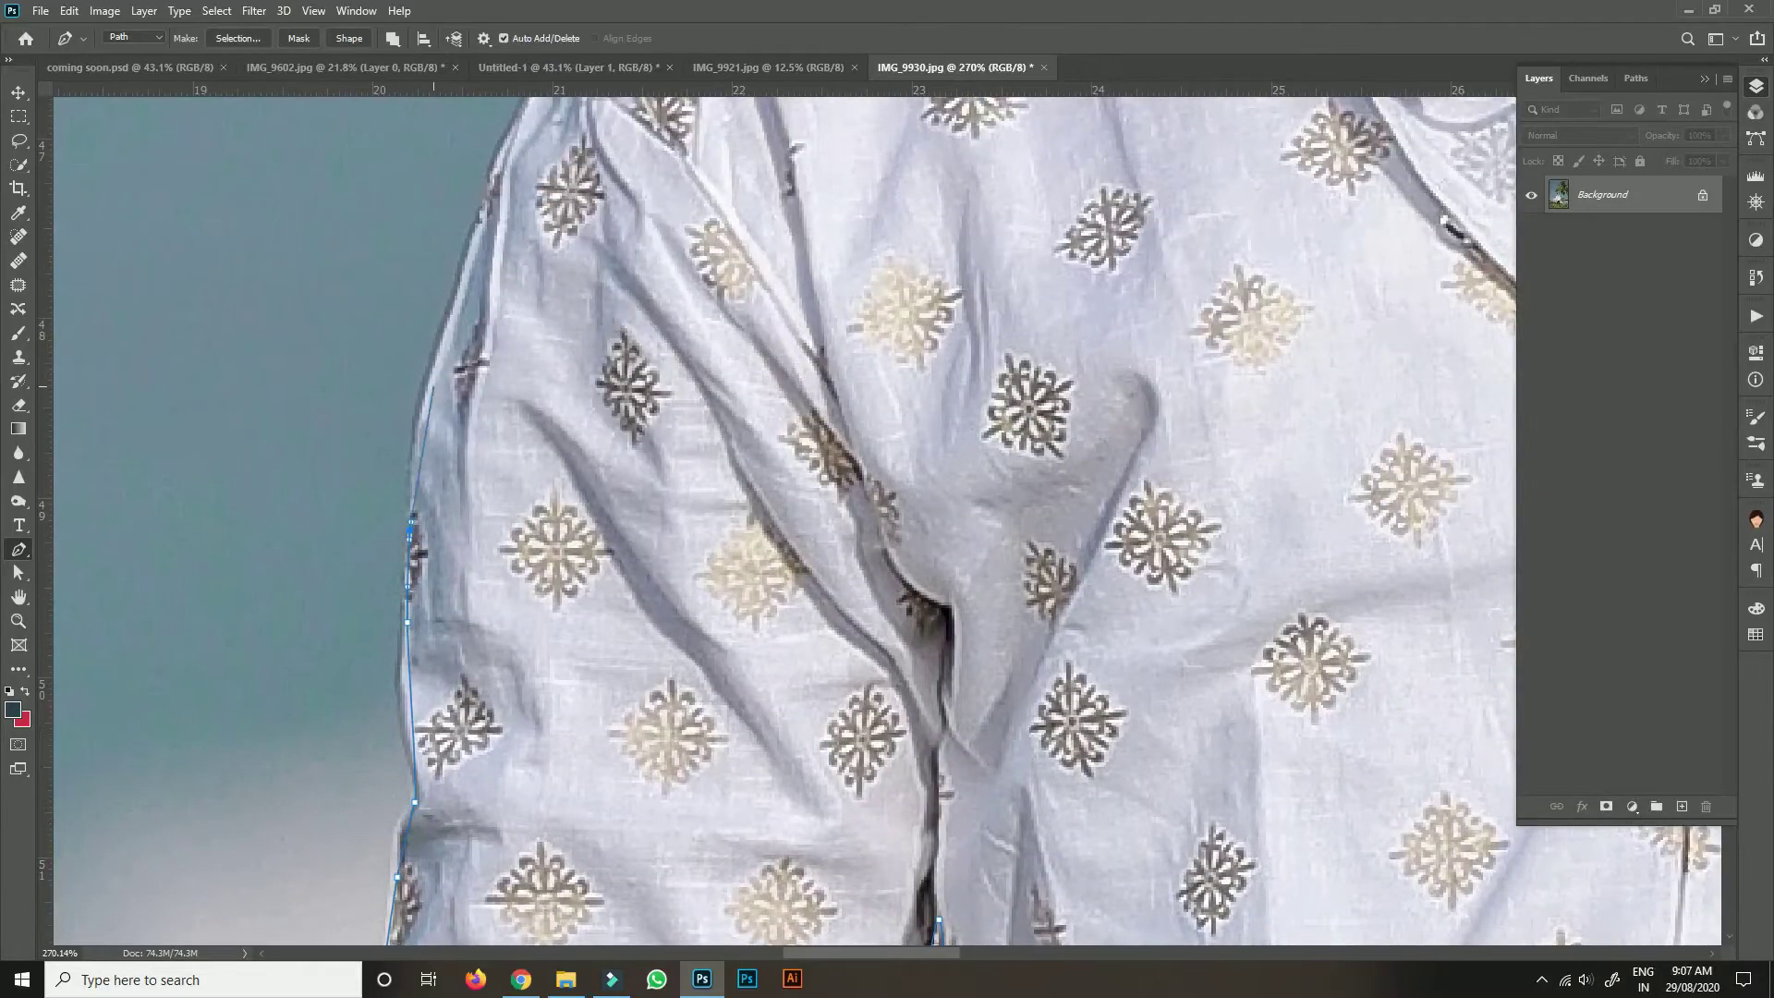
# Curve the path around the phone-side shoulder and along the shoulder line to the collar base.
pyautogui.moveTo(430, 362); pyautogui.dragTo(447, 301)
pyautogui.click(490, 177)
pyautogui.moveTo(490, 177); pyautogui.dragTo(298, 556)
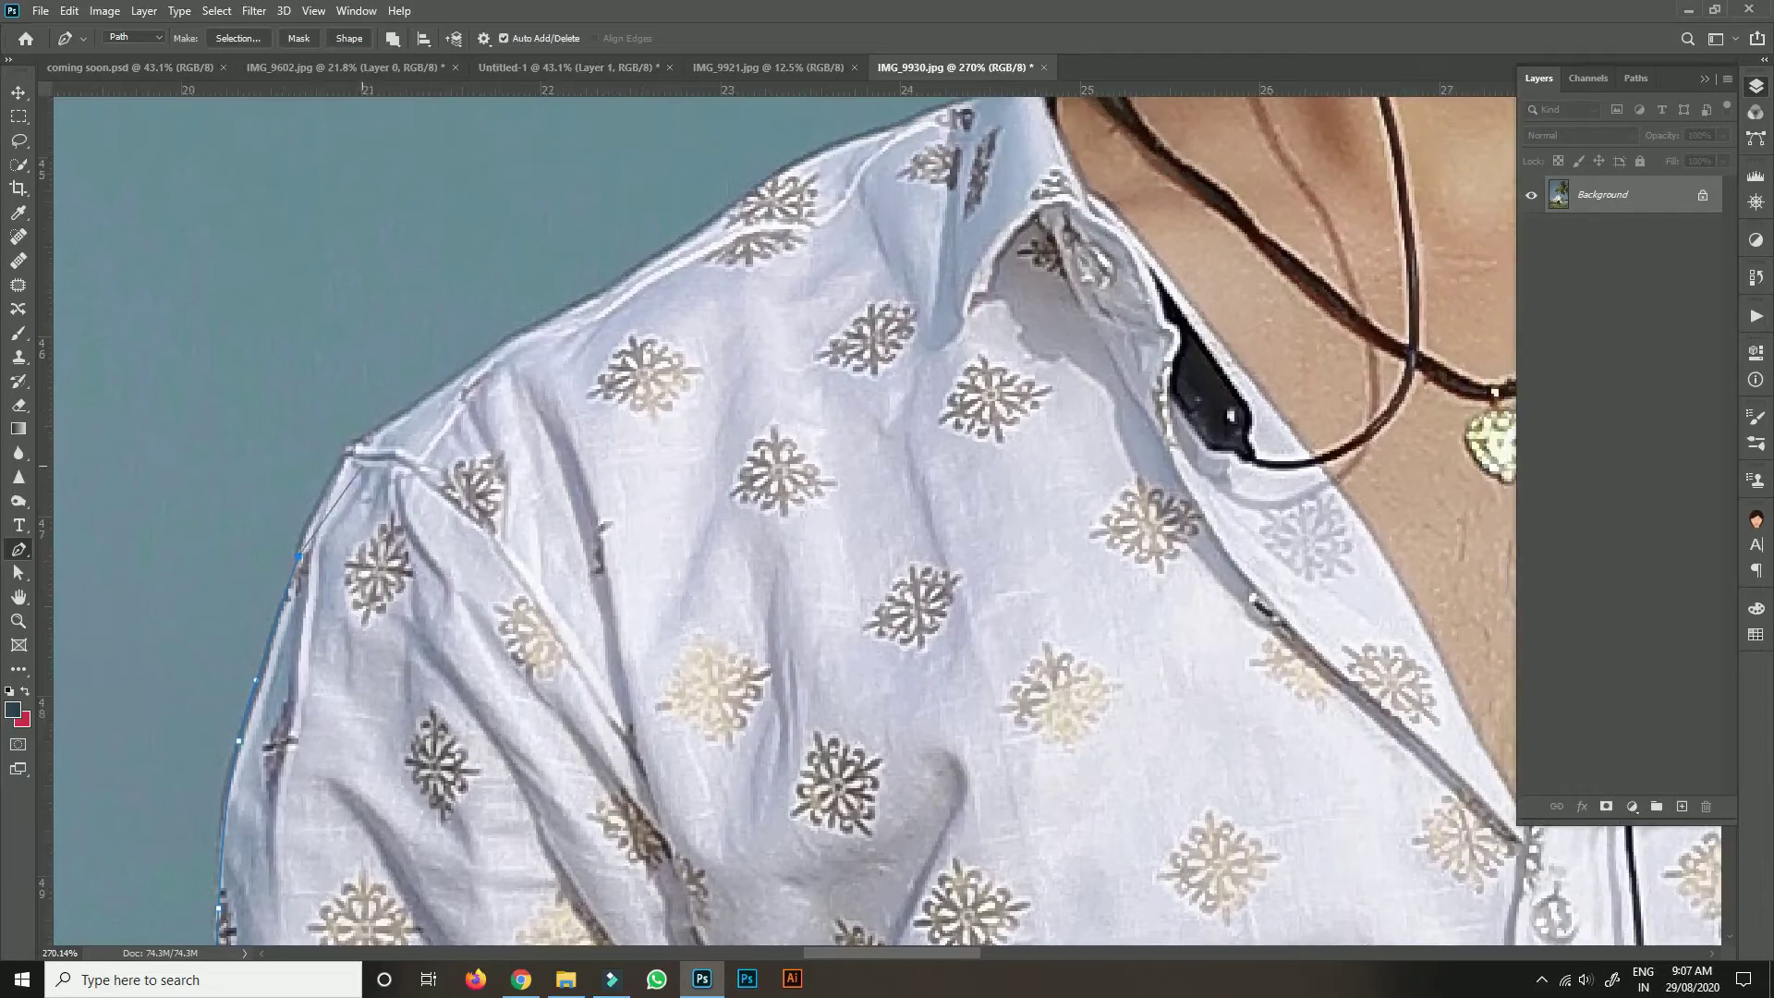
pyautogui.moveTo(364, 440); pyautogui.dragTo(396, 408)
pyautogui.moveTo(564, 313); pyautogui.dragTo(706, 232)
pyautogui.moveTo(864, 139); pyautogui.dragTo(328, 493)
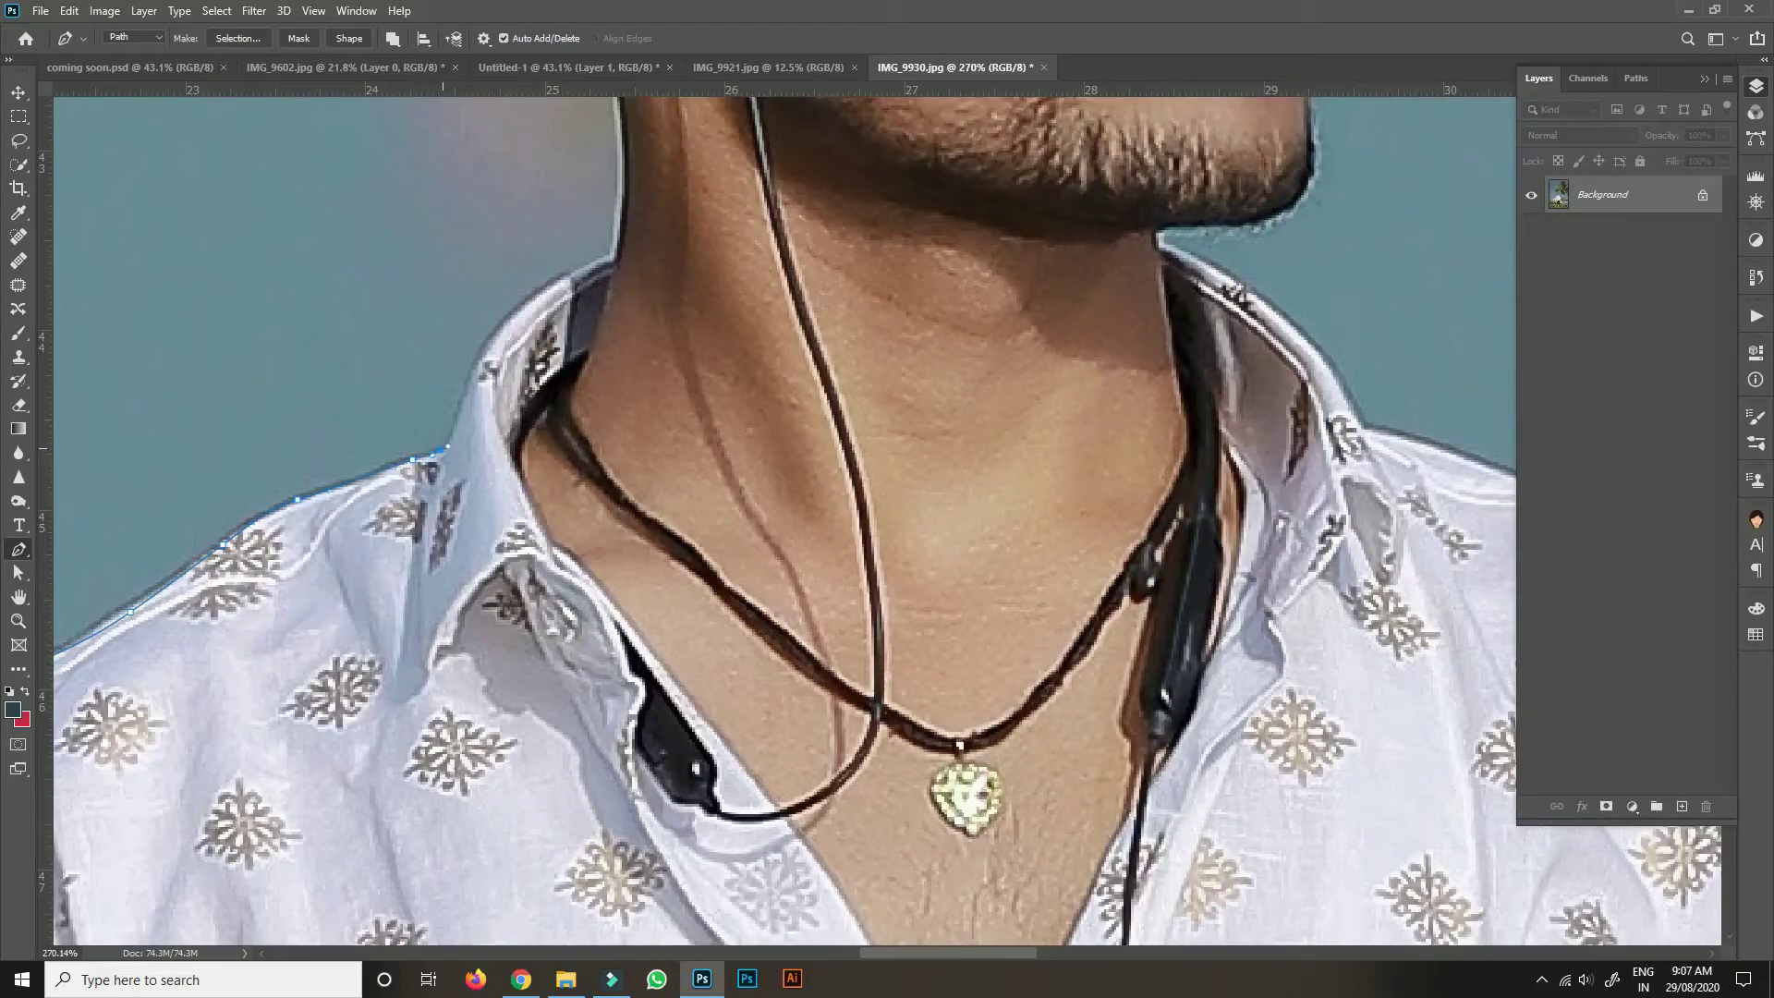
# Trace the outer curve of the shirt collar up to the back of the neck.
pyautogui.moveTo(454, 428); pyautogui.dragTo(449, 447)
pyautogui.moveTo(492, 335); pyautogui.dragTo(512, 311)
pyautogui.moveTo(610, 259); pyautogui.dragTo(553, 575)
# Continue the path up the back of the neck, around the ear and onto the back hairline.
pyautogui.moveTo(565, 439); pyautogui.dragTo(565, 393)
pyautogui.moveTo(614, 199); pyautogui.dragTo(801, 556)
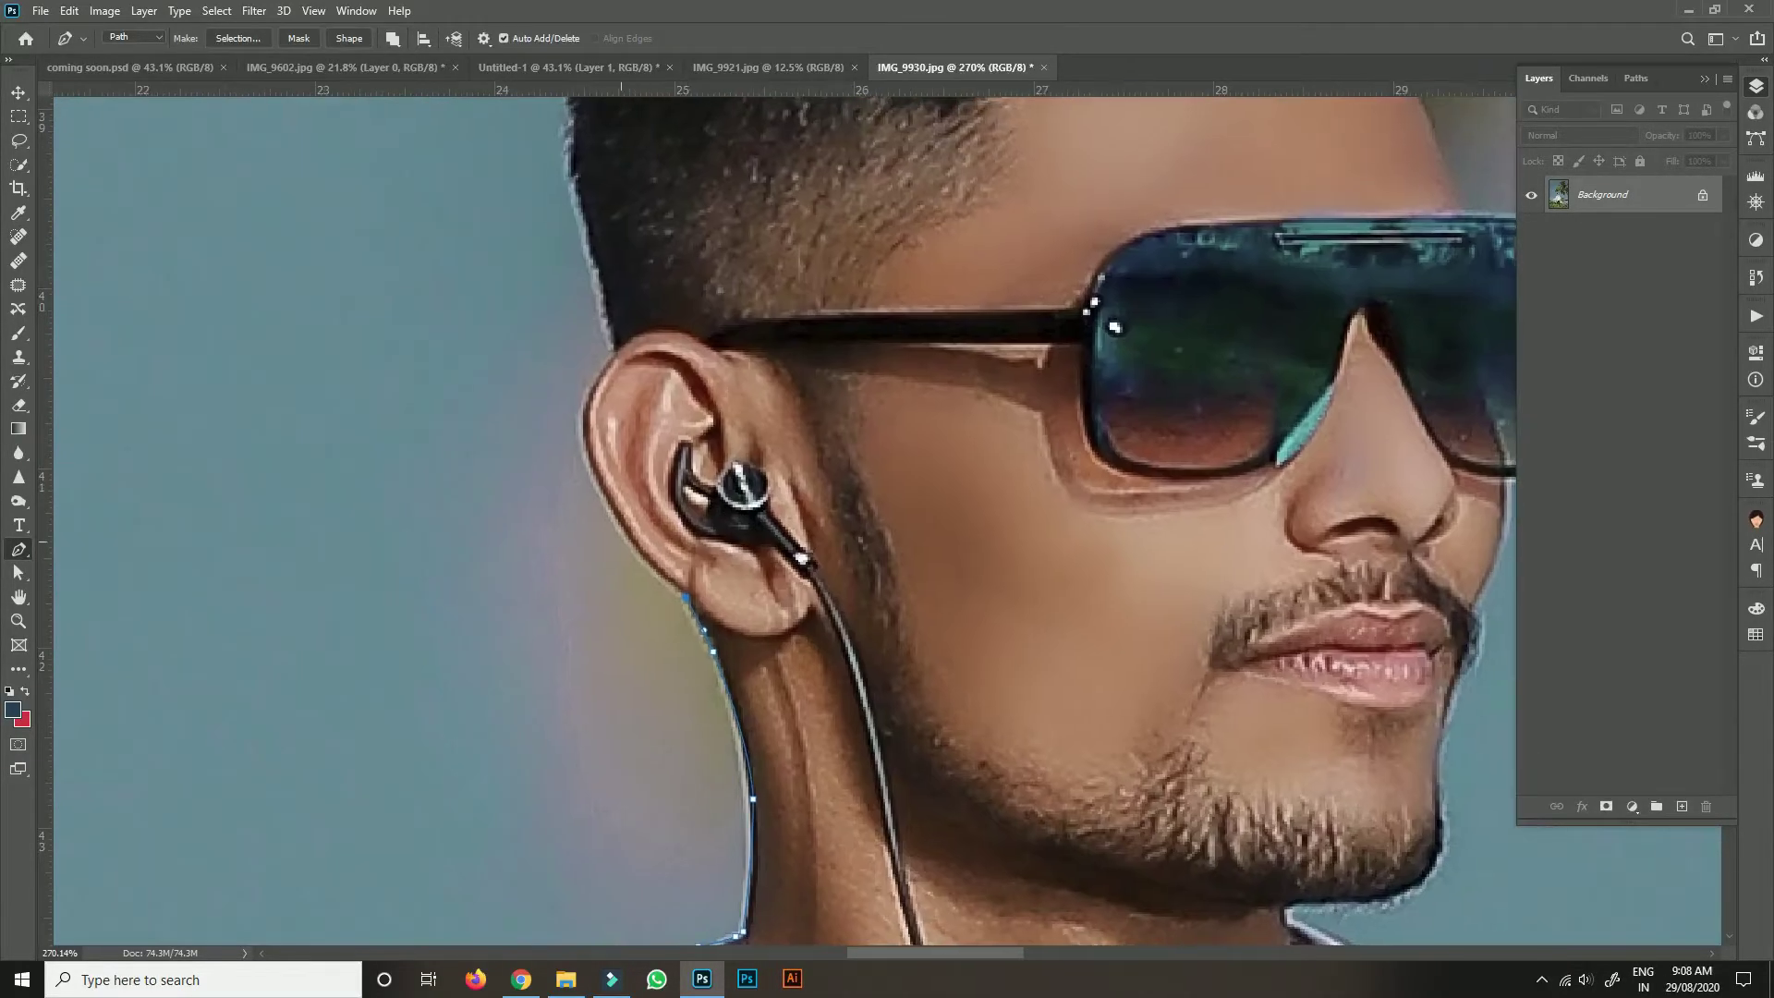
pyautogui.moveTo(592, 465); pyautogui.dragTo(610, 682)
pyautogui.moveTo(573, 124); pyautogui.dragTo(583, 69)
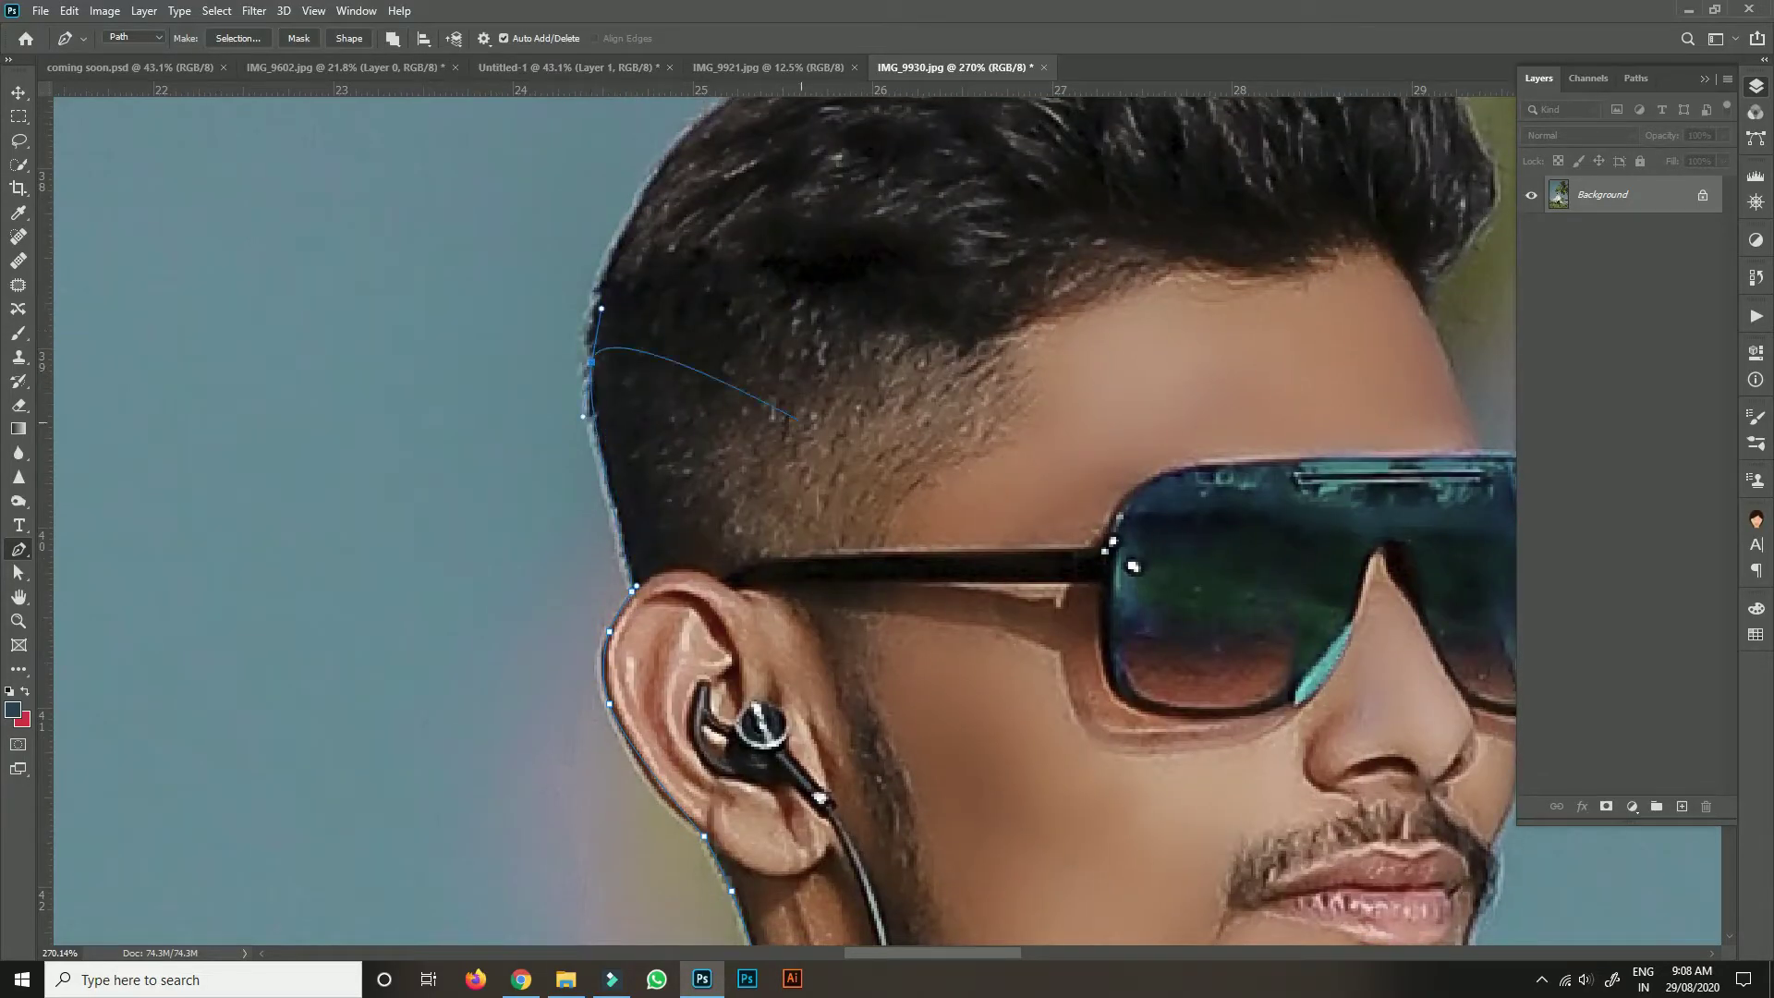
pyautogui.click(1565, 981)
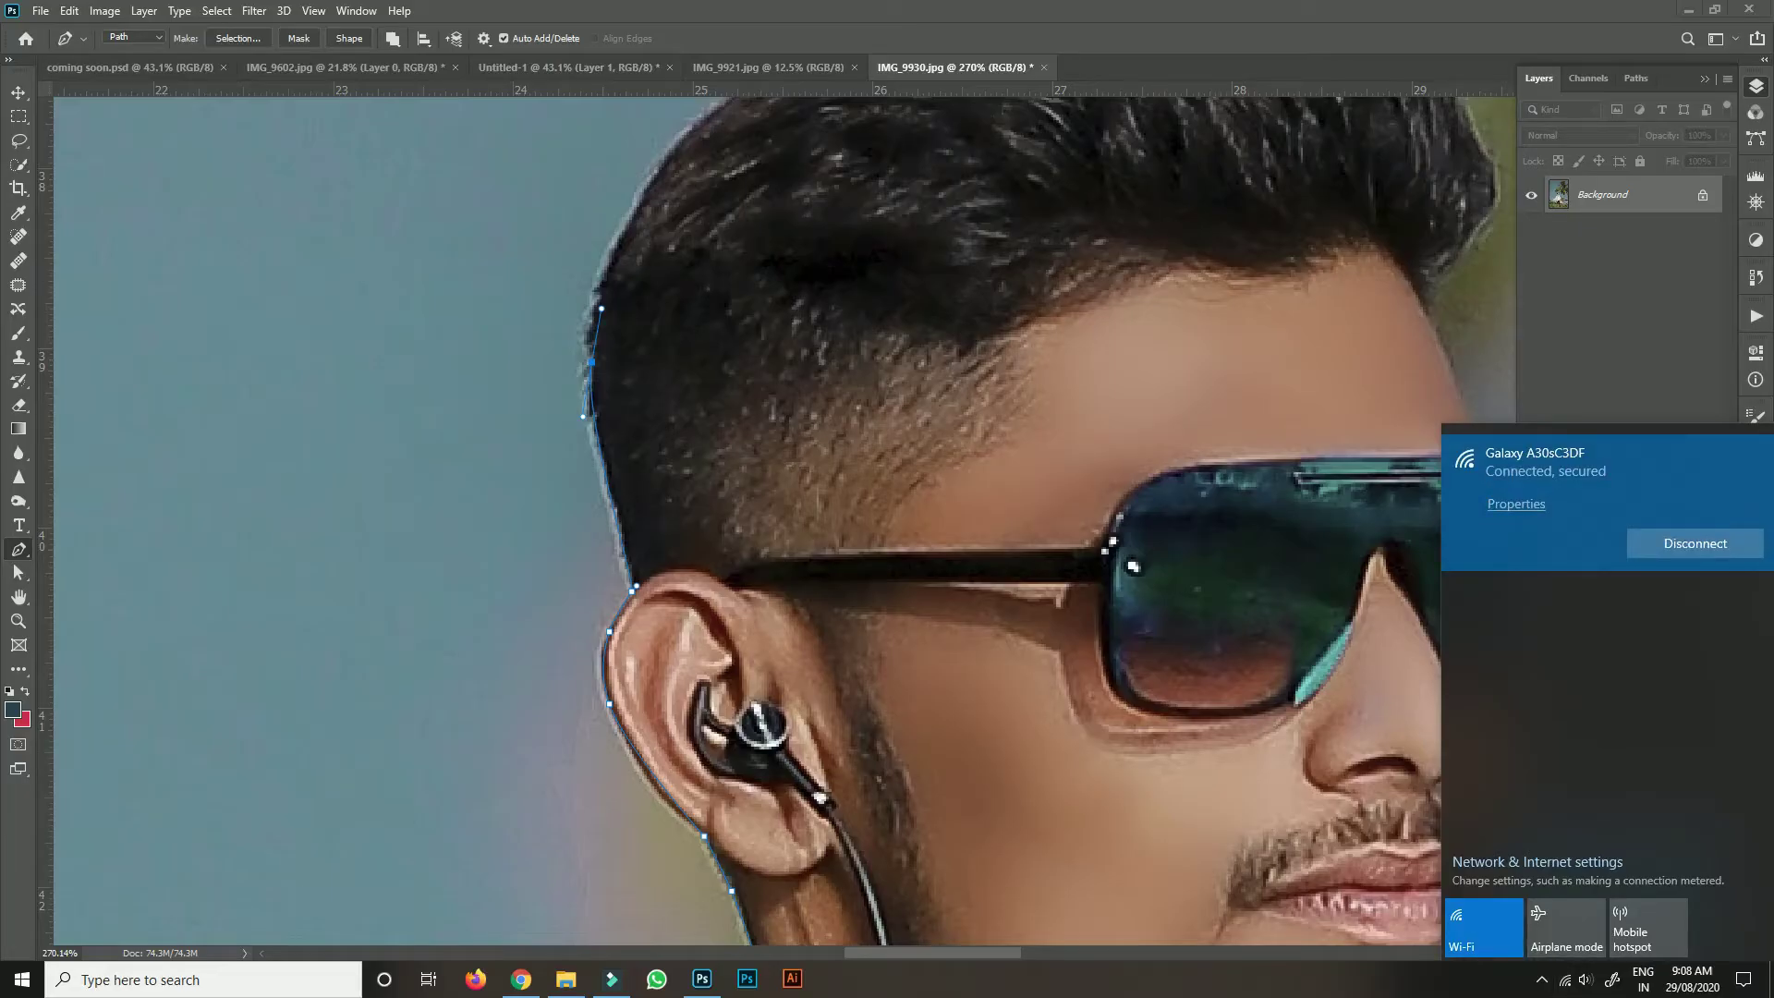
pyautogui.press('Escape')
# Outline the hair from the back of the head over the top and down to the forehead.
pyautogui.scroll(4, 785, 527)
pyautogui.hscroll(4, 786, 527)
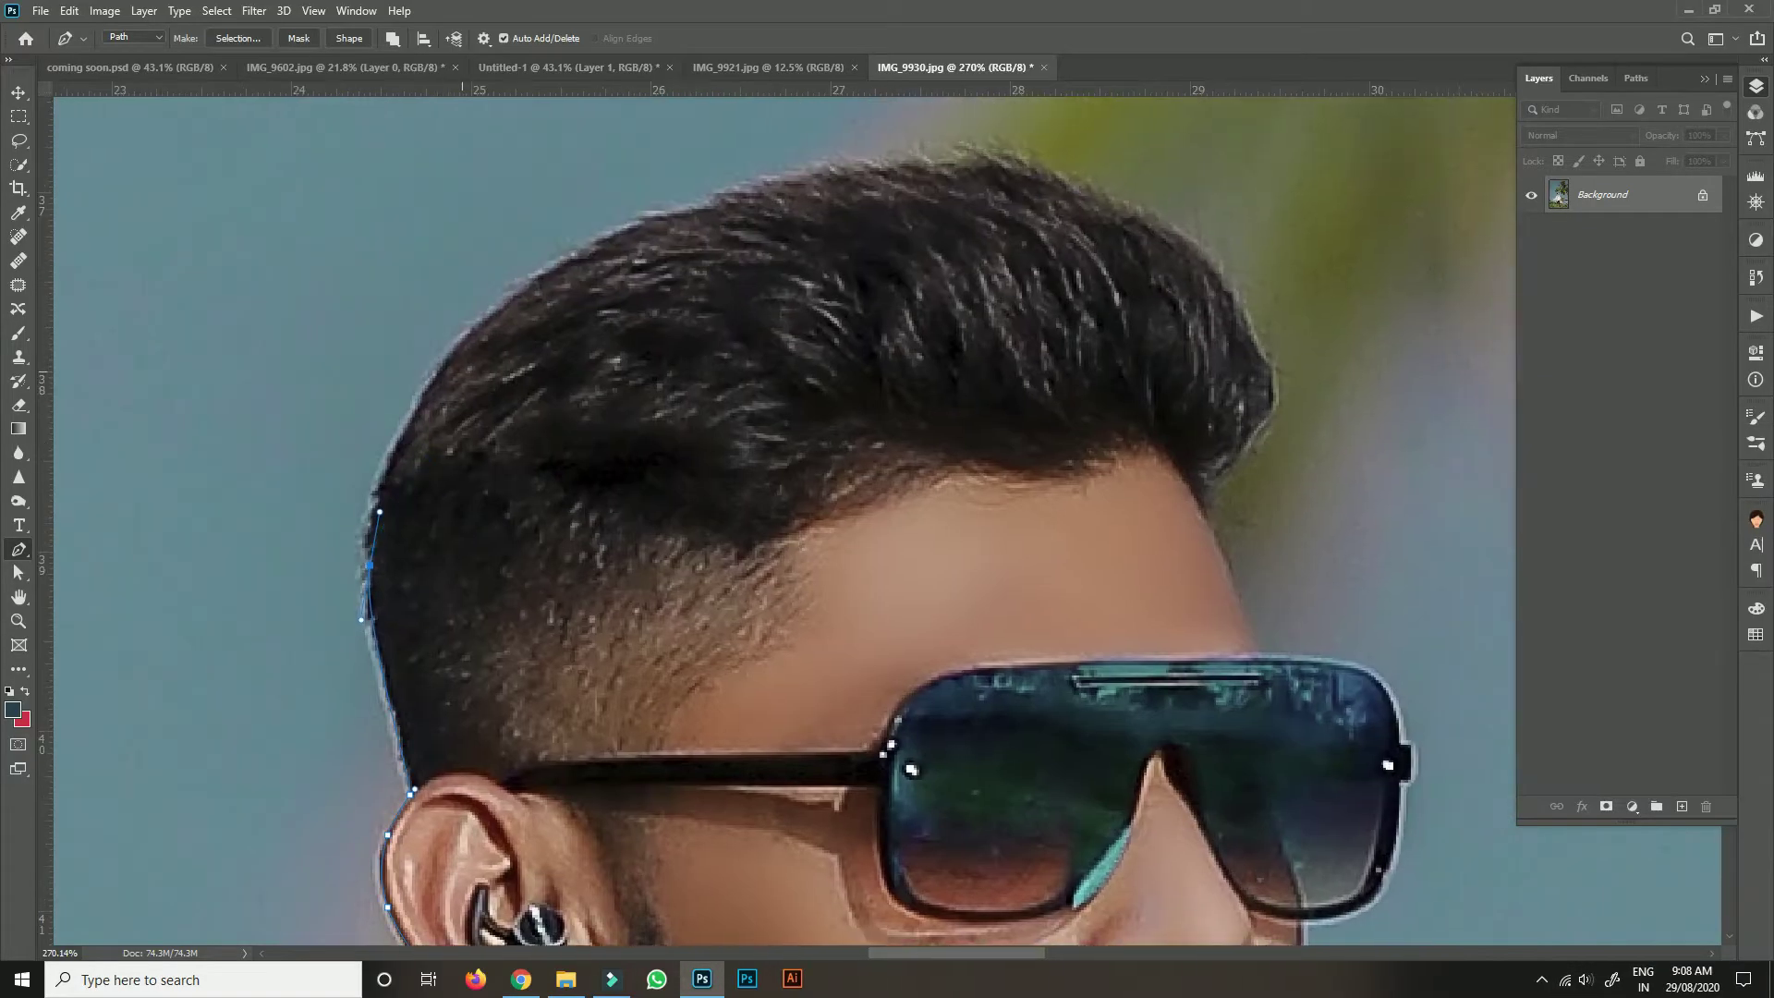
pyautogui.click(462, 338)
pyautogui.click(539, 276)
pyautogui.moveTo(689, 205); pyautogui.dragTo(727, 195)
pyautogui.moveTo(1269, 408); pyautogui.dragTo(1254, 436)
pyautogui.moveTo(1220, 525); pyautogui.dragTo(652, 162)
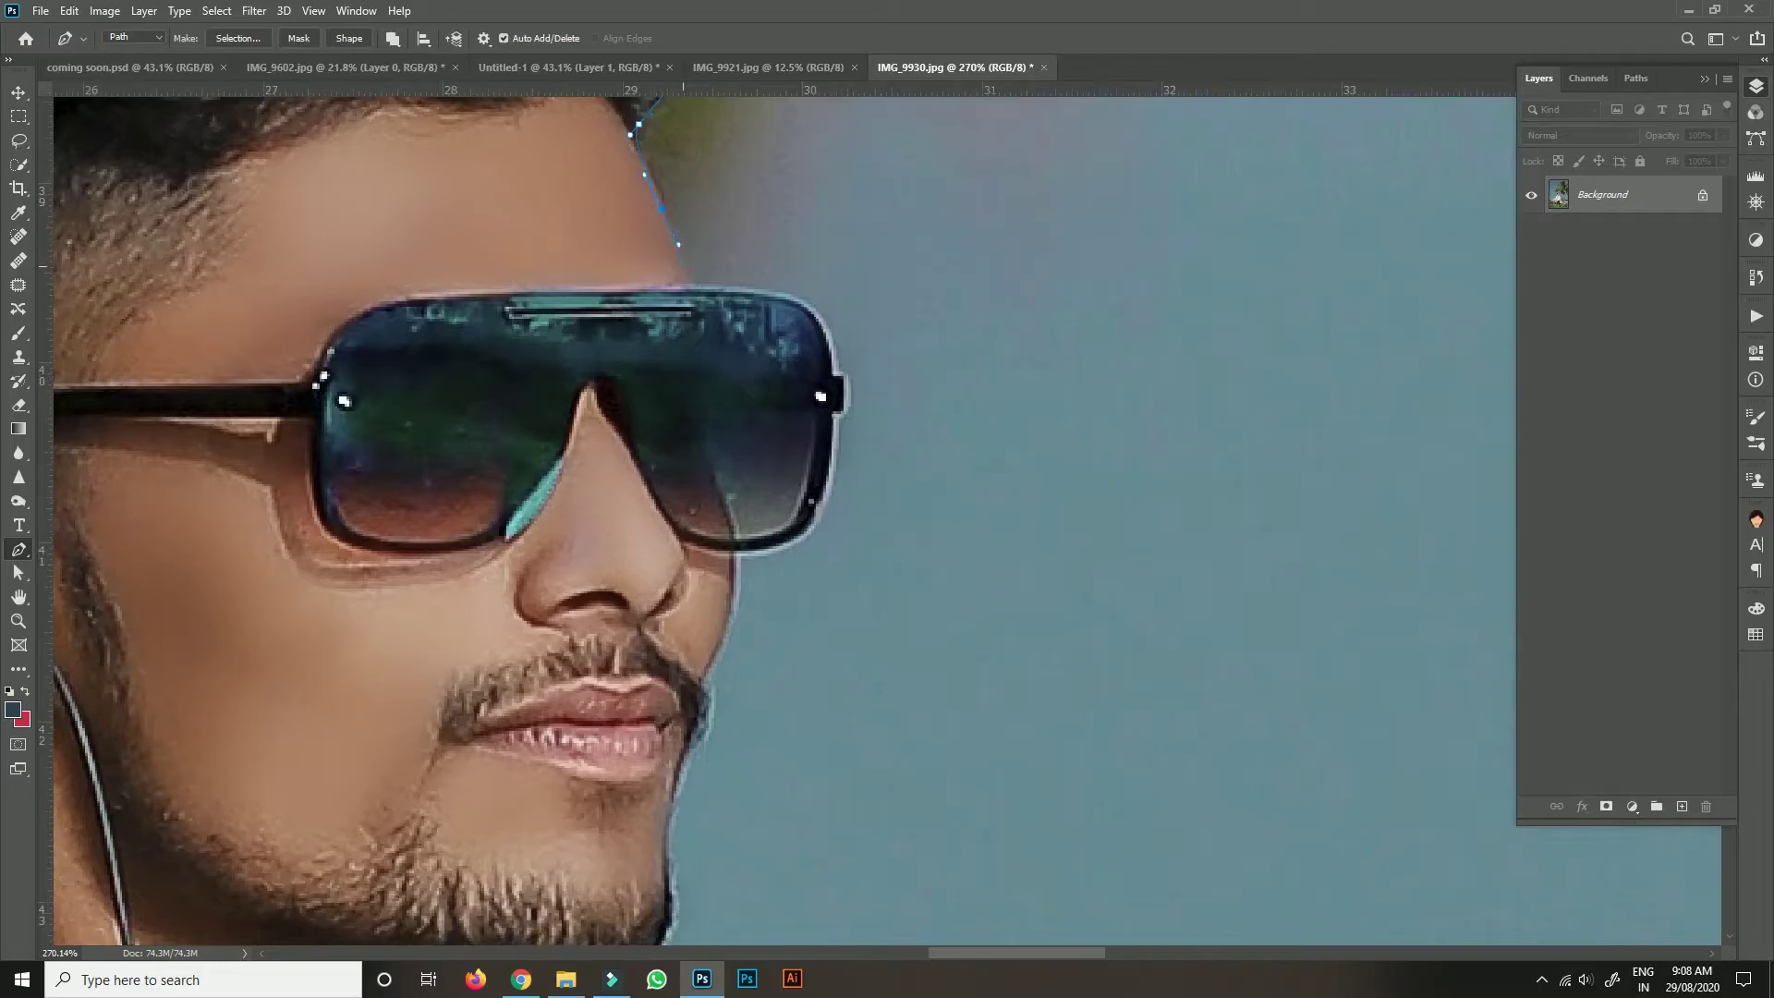
# Trace around the outer edge of the sunglasses and down the face profile past the lips.
pyautogui.moveTo(820, 317); pyautogui.dragTo(836, 346)
pyautogui.moveTo(819, 501); pyautogui.dragTo(809, 527)
pyautogui.scroll(-5, 786, 517)
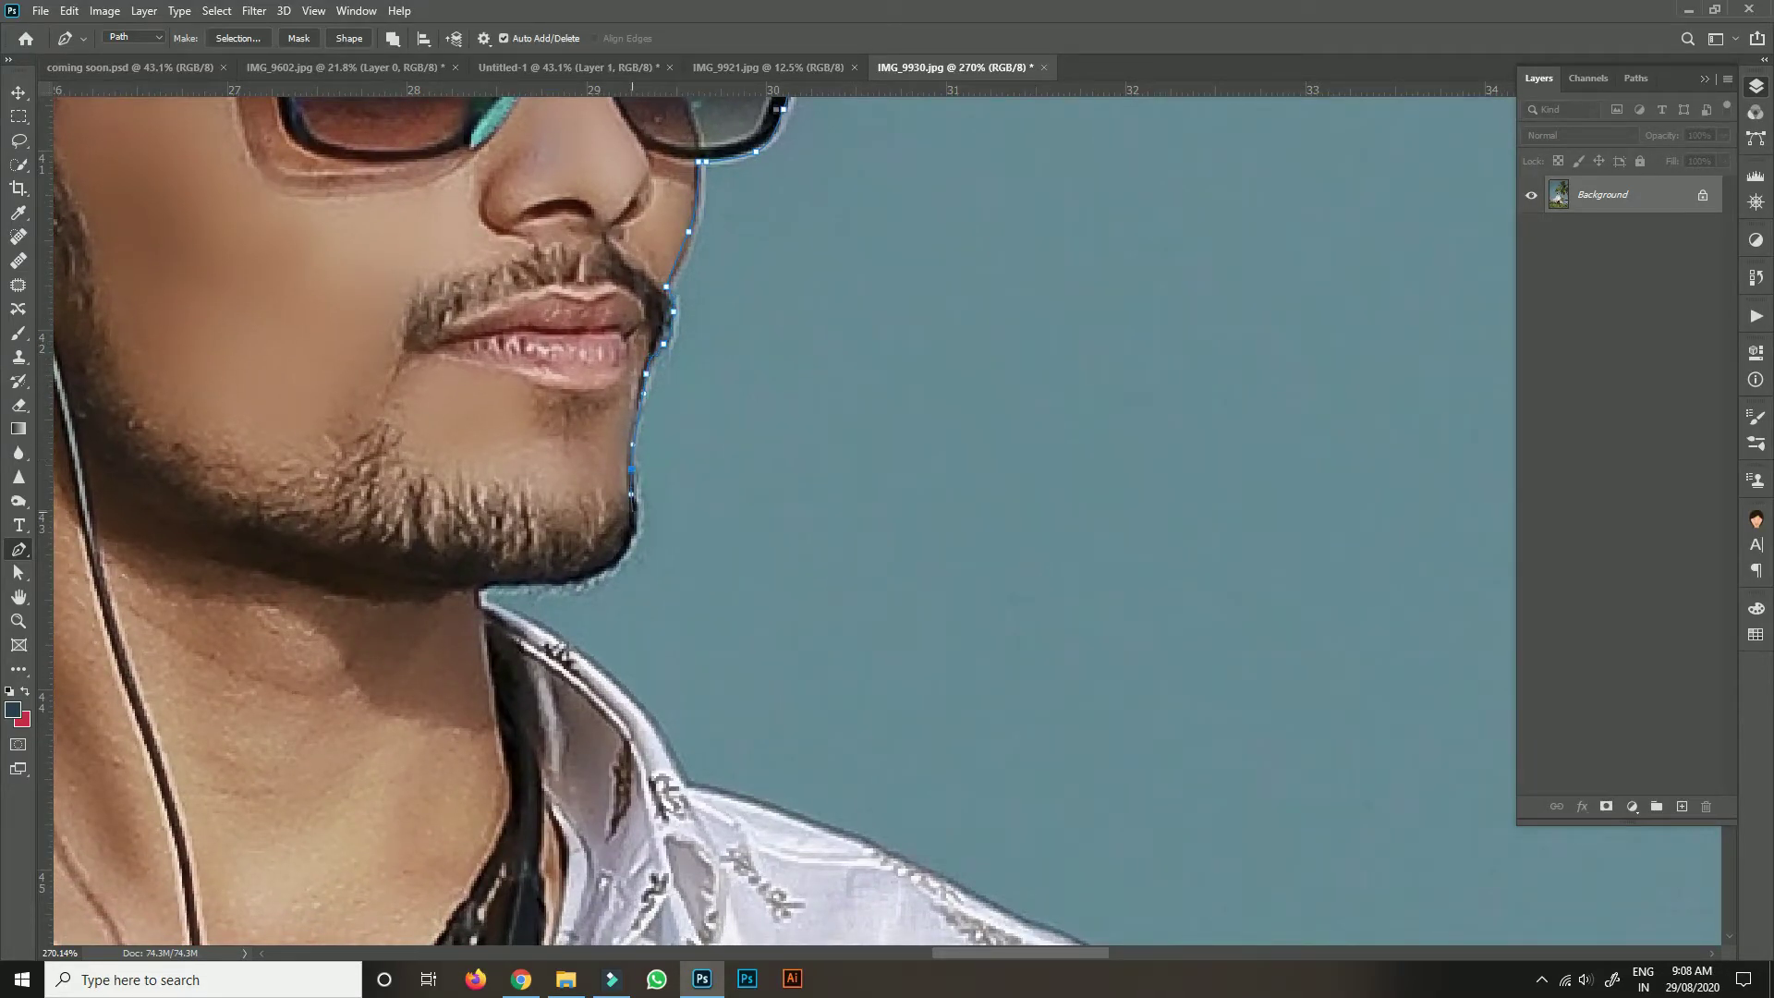
# Trace around the chin and along the underside of the beard to the neck.
pyautogui.click(634, 548)
pyautogui.click(628, 551)
pyautogui.click(616, 566)
pyautogui.click(557, 582)
pyautogui.click(535, 584)
pyautogui.click(512, 584)
pyautogui.scroll(-1, 786, 518)
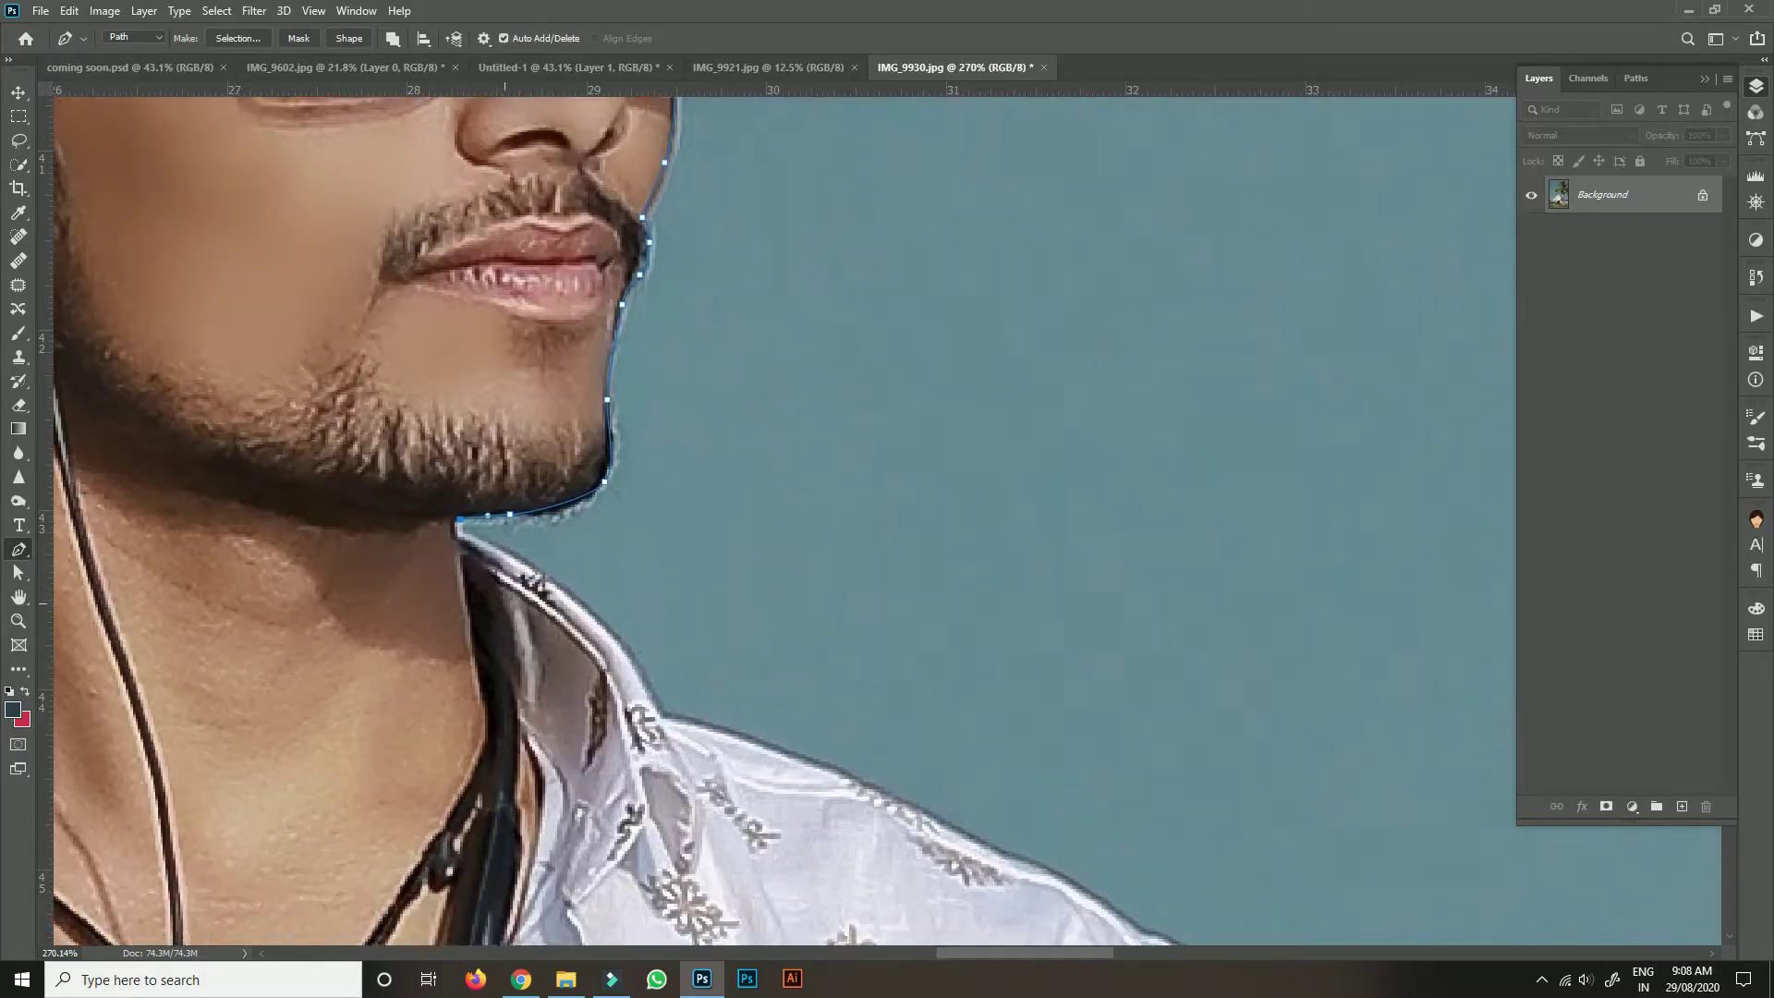
# Outline the far side of the collar and continue along the shoulder line to the shoulder tip.
pyautogui.click(432, 475)
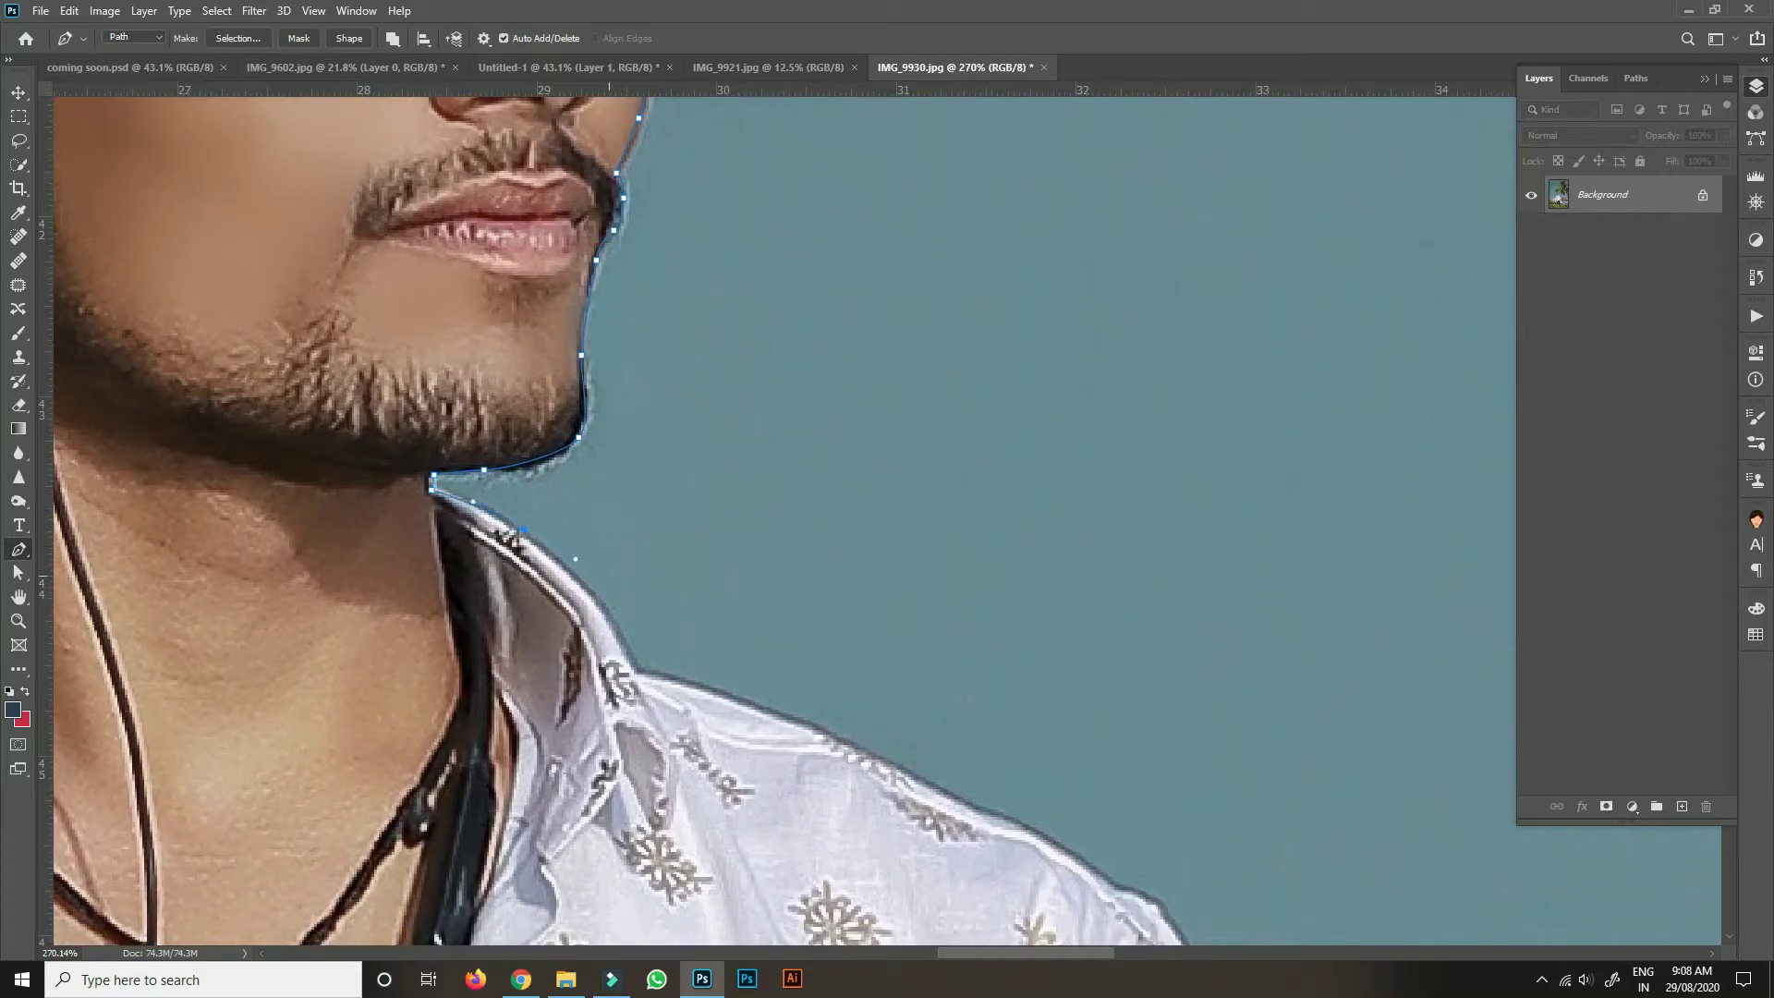
pyautogui.moveTo(630, 660); pyautogui.dragTo(252, 346)
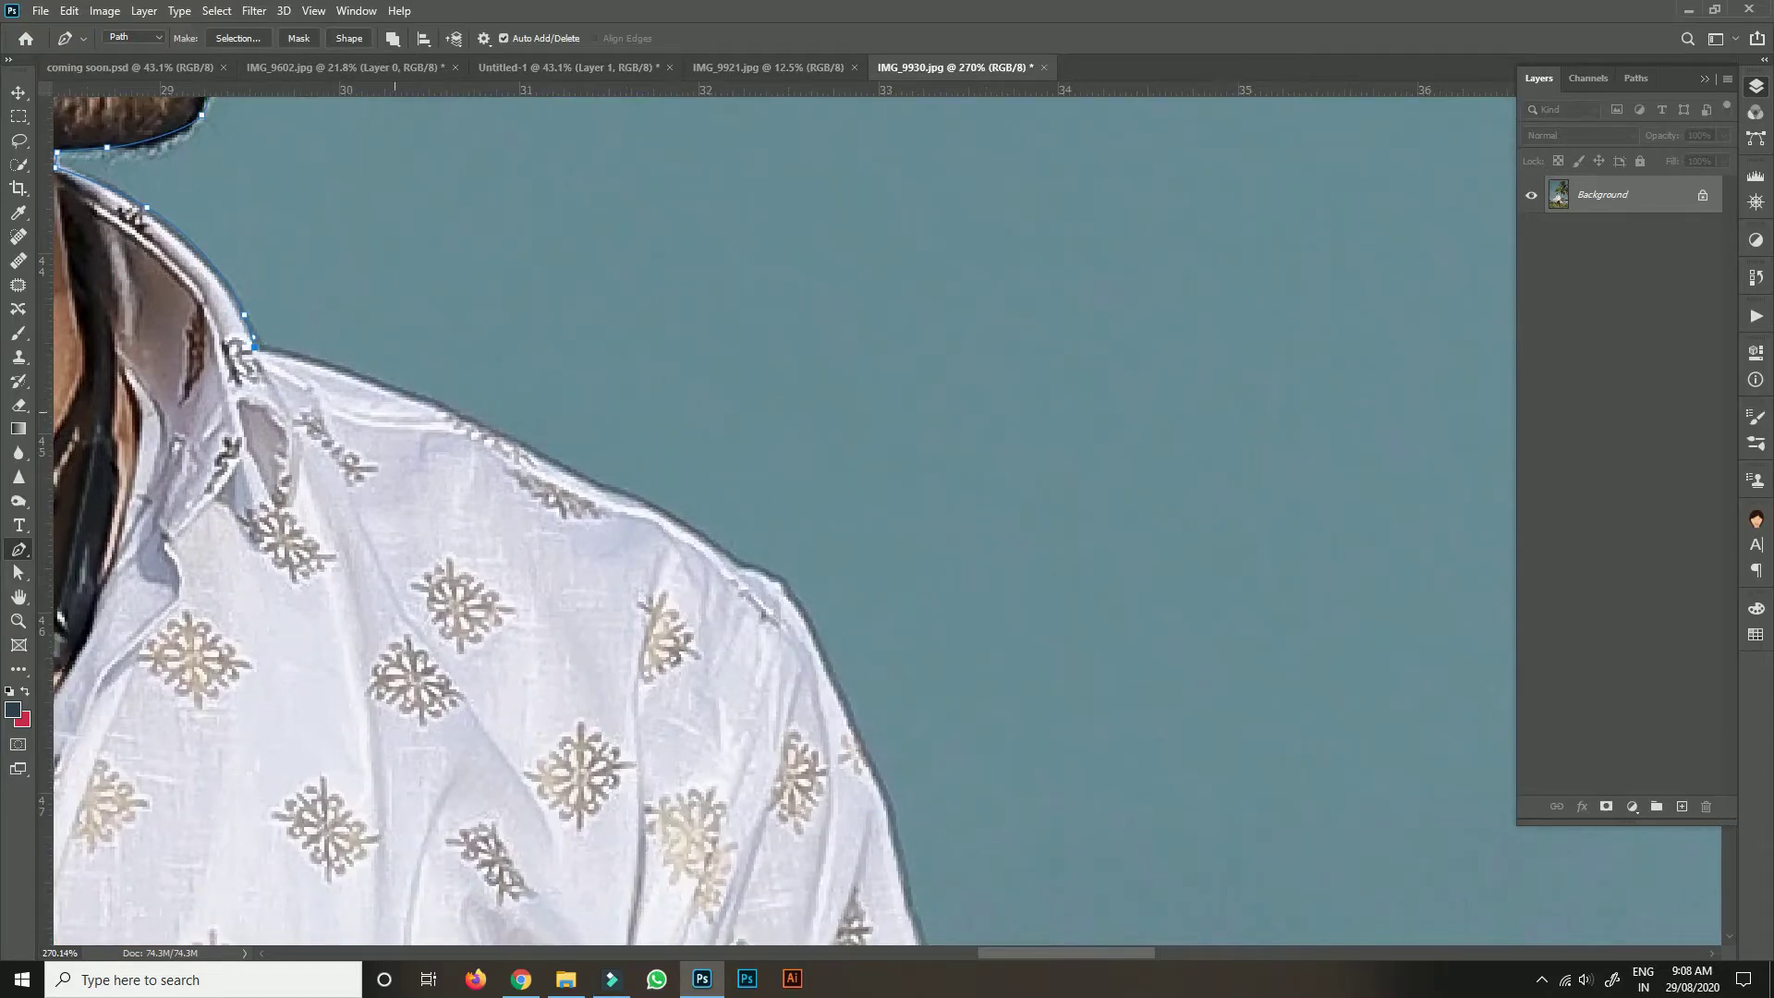
pyautogui.moveTo(471, 420); pyautogui.dragTo(536, 447)
pyautogui.moveTo(626, 504); pyautogui.dragTo(669, 526)
pyautogui.moveTo(778, 586); pyautogui.dragTo(496, 209)
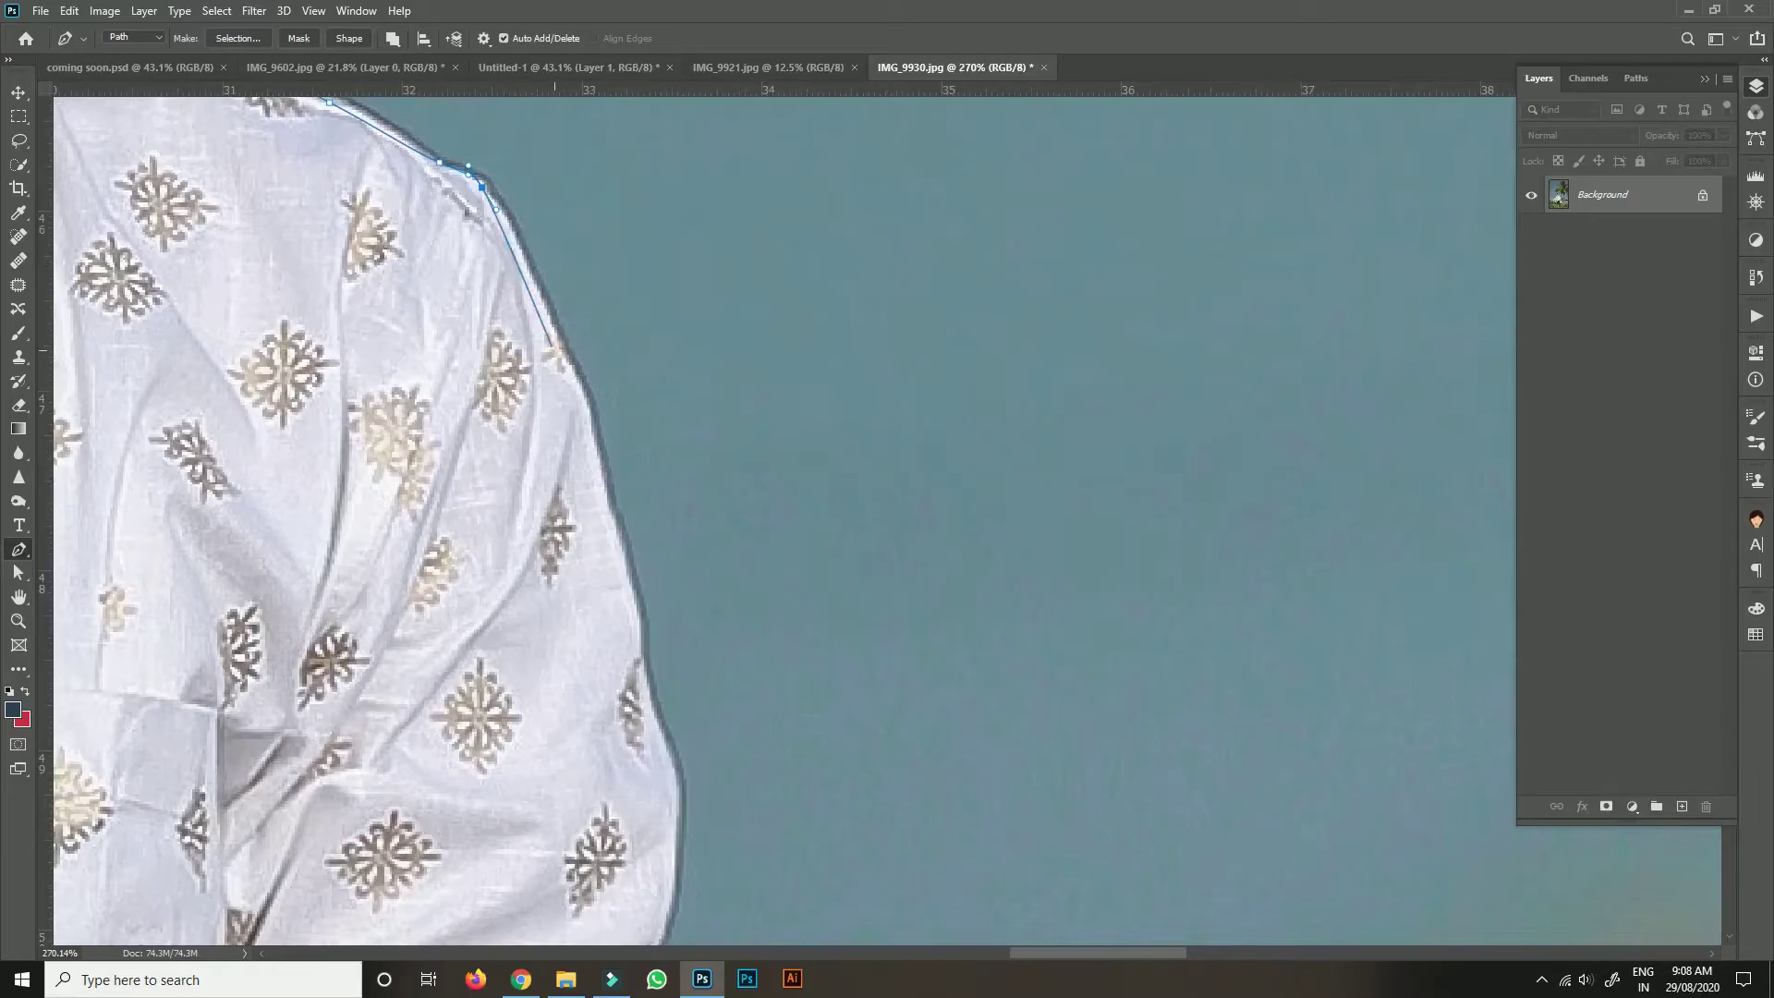
# Trace the outer edge of the watch-side sleeve from the shoulder down to the protruding sleeve fold.
pyautogui.moveTo(577, 392); pyautogui.dragTo(600, 455)
pyautogui.click(639, 632)
pyautogui.moveTo(662, 734); pyautogui.dragTo(598, 290)
pyautogui.click(592, 371)
pyautogui.click(571, 488)
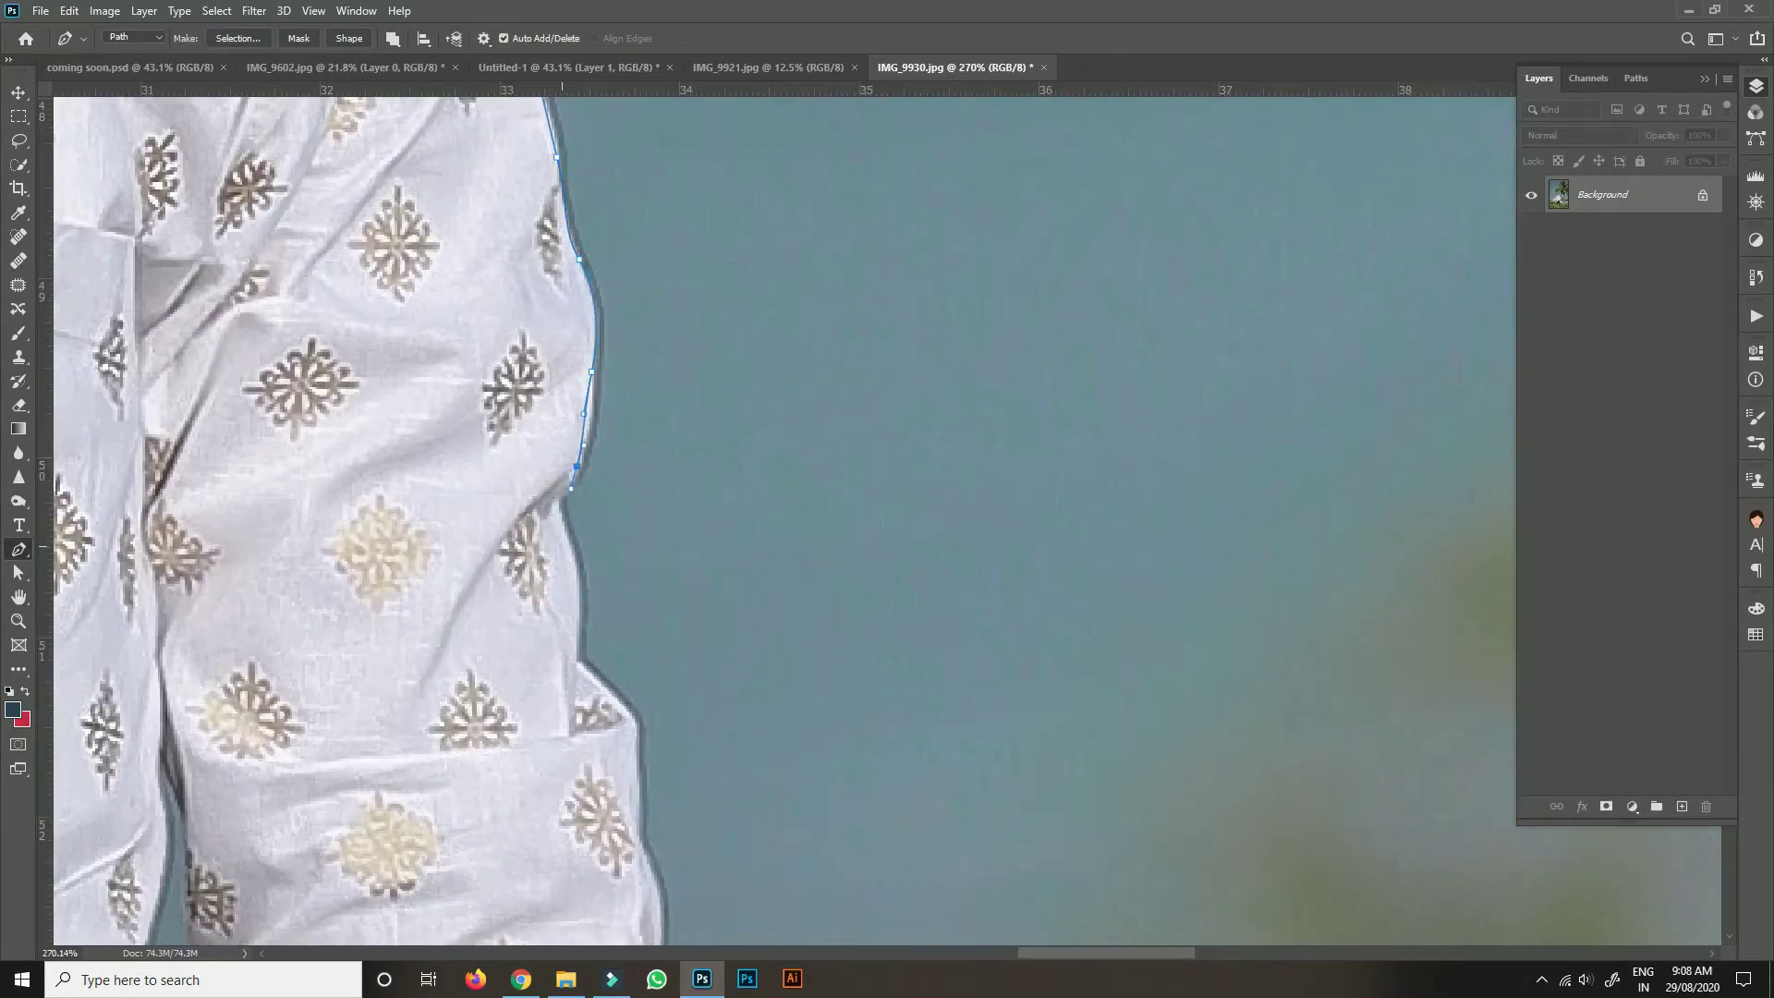
pyautogui.moveTo(572, 579); pyautogui.dragTo(427, 55)
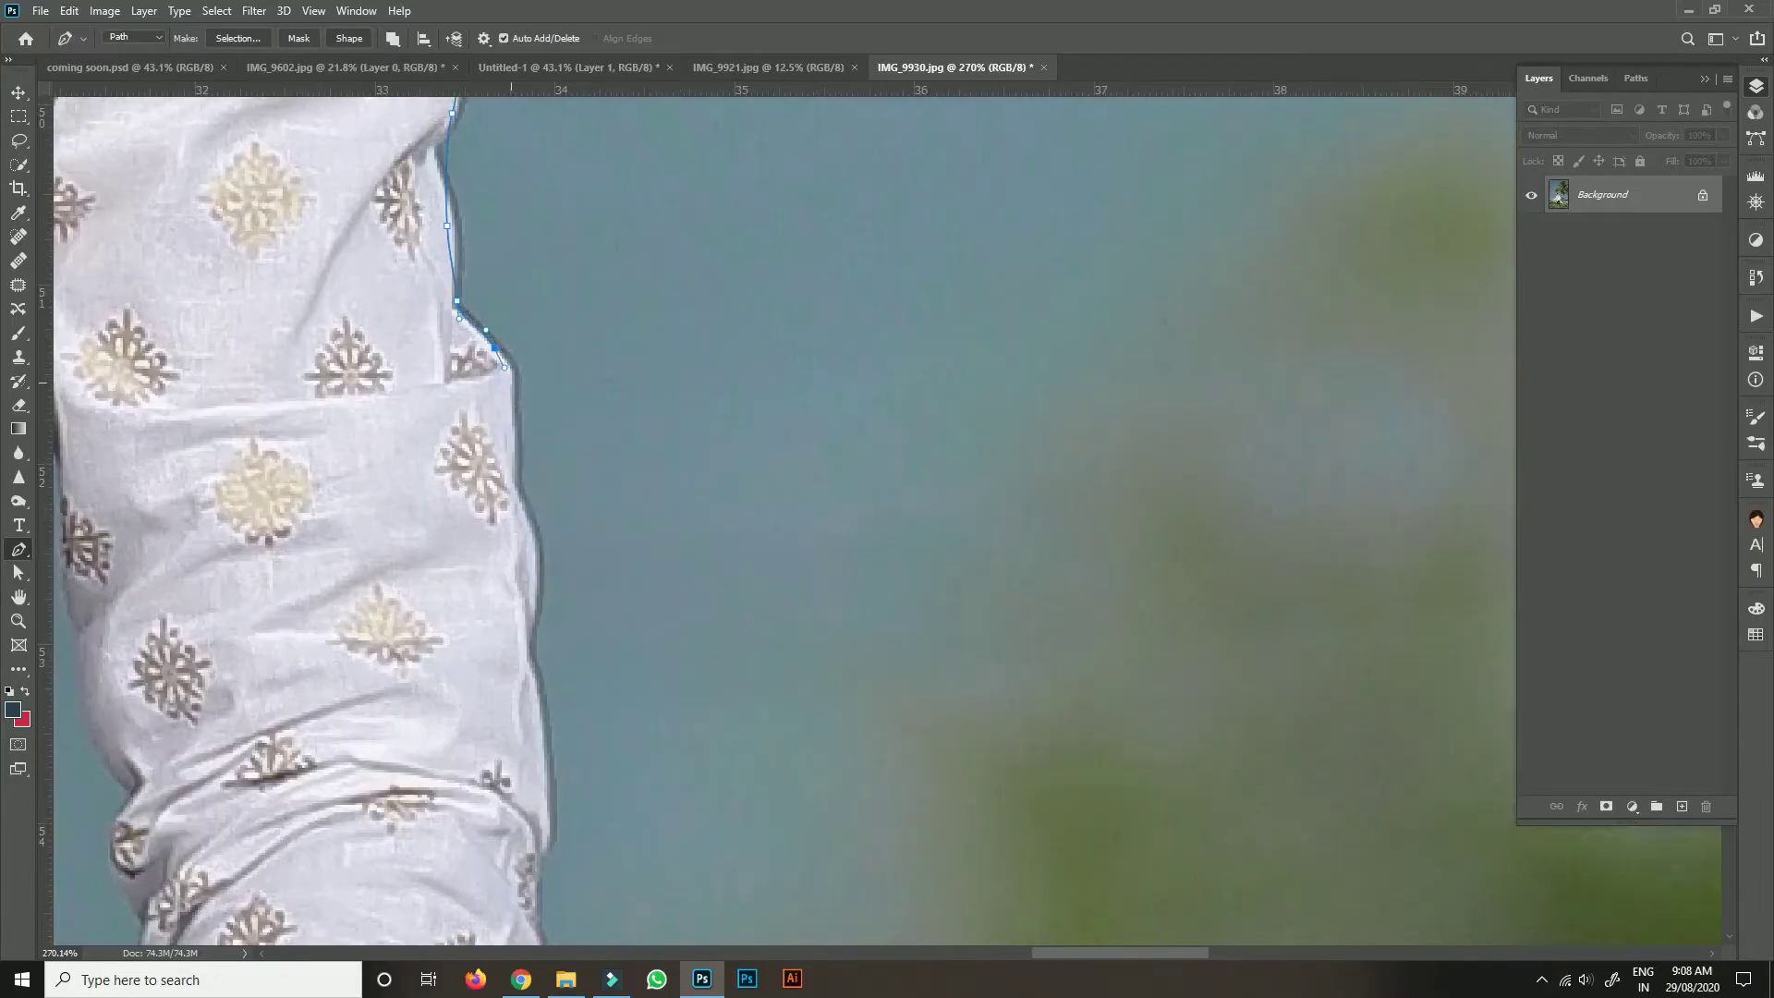
# Trace the outer edge of the watch-side sleeve from the protruding fold down past the gathered elbow creases.
pyautogui.moveTo(509, 397); pyautogui.dragTo(487, 261)
pyautogui.click(501, 330)
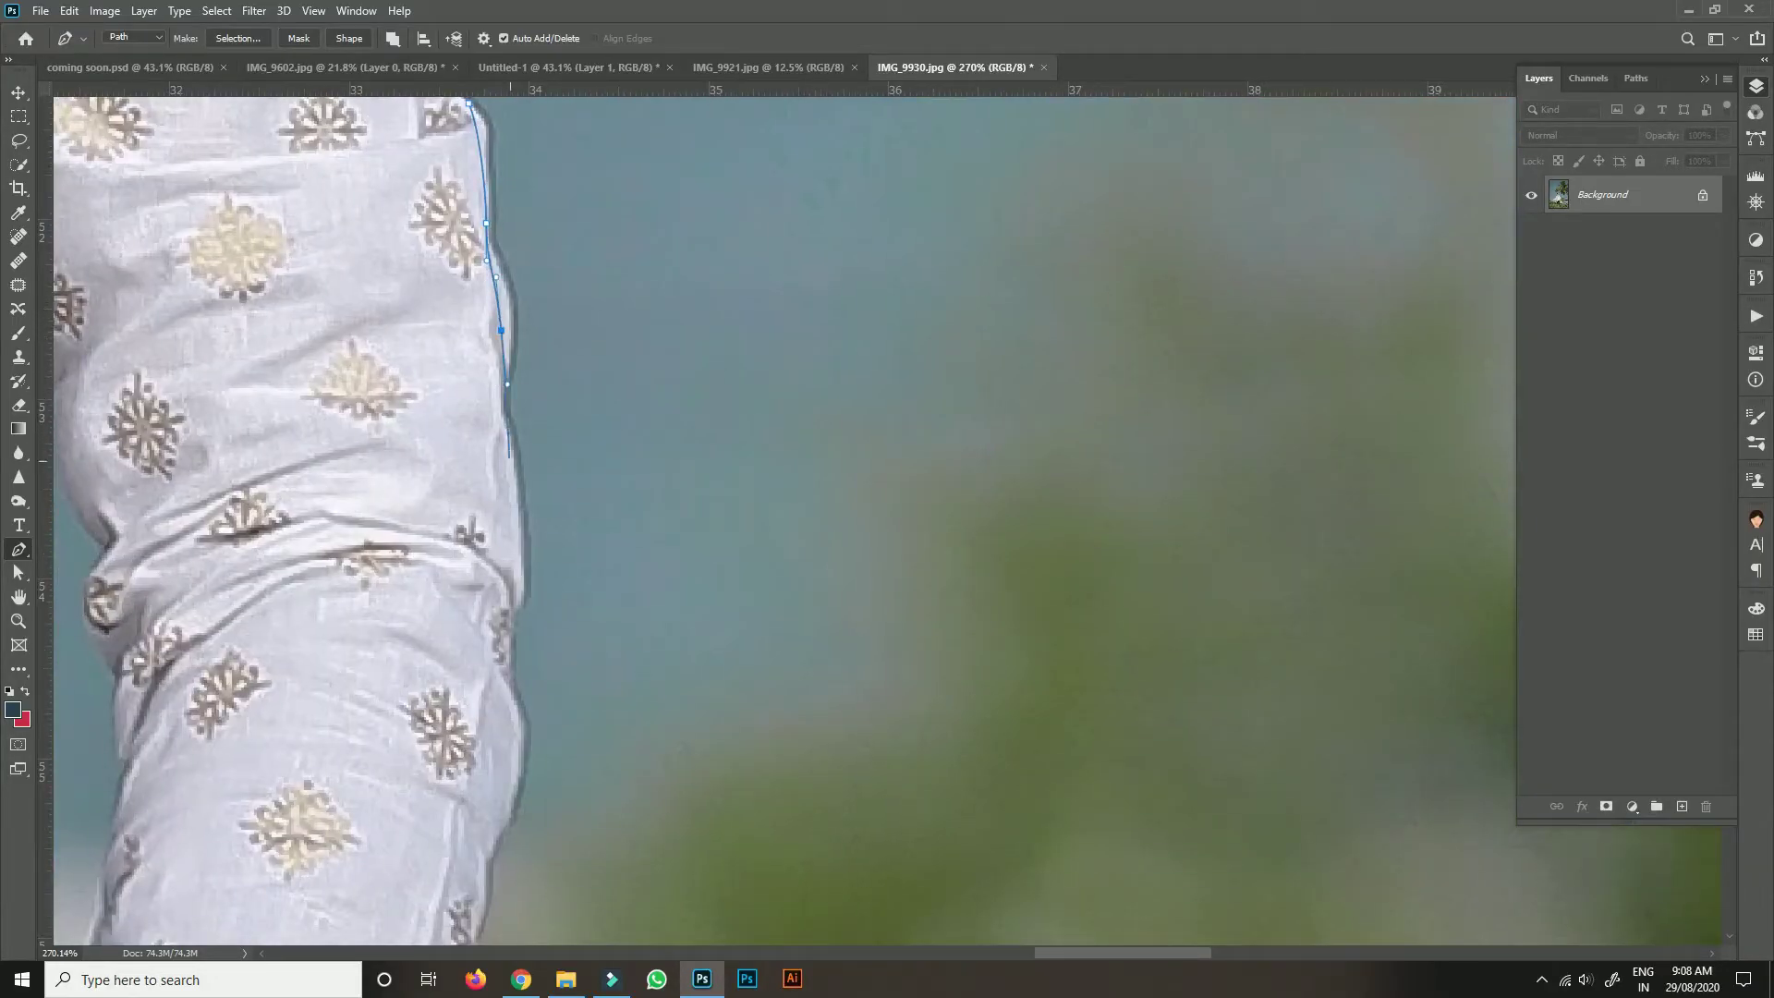
pyautogui.moveTo(508, 457); pyautogui.dragTo(520, 534)
pyautogui.moveTo(511, 606); pyautogui.dragTo(500, 266)
pyautogui.click(495, 301)
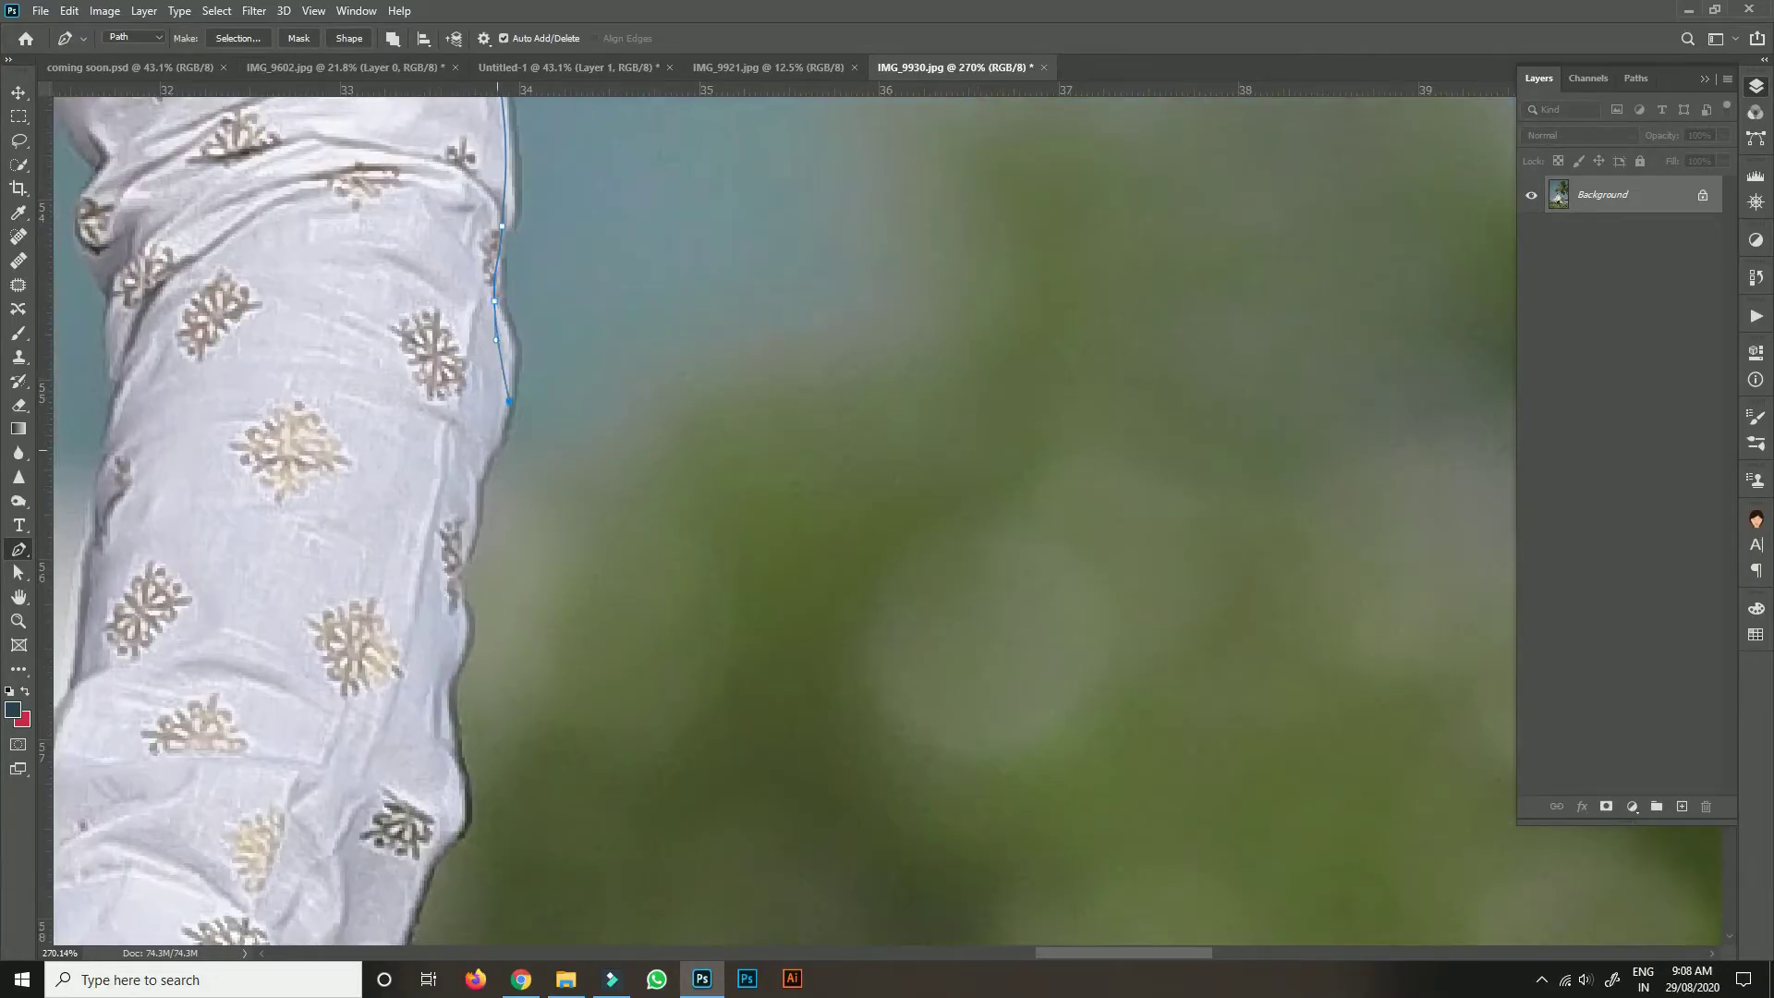
pyautogui.click(509, 401)
# Continue the path along the outer edge of the lower sleeve down to the cuff beside the watch.
pyautogui.moveTo(479, 504); pyautogui.dragTo(512, 256)
pyautogui.click(500, 287)
pyautogui.click(498, 362)
pyautogui.moveTo(485, 419); pyautogui.dragTo(491, 457)
pyautogui.click(496, 539)
pyautogui.moveTo(460, 599); pyautogui.dragTo(553, 343)
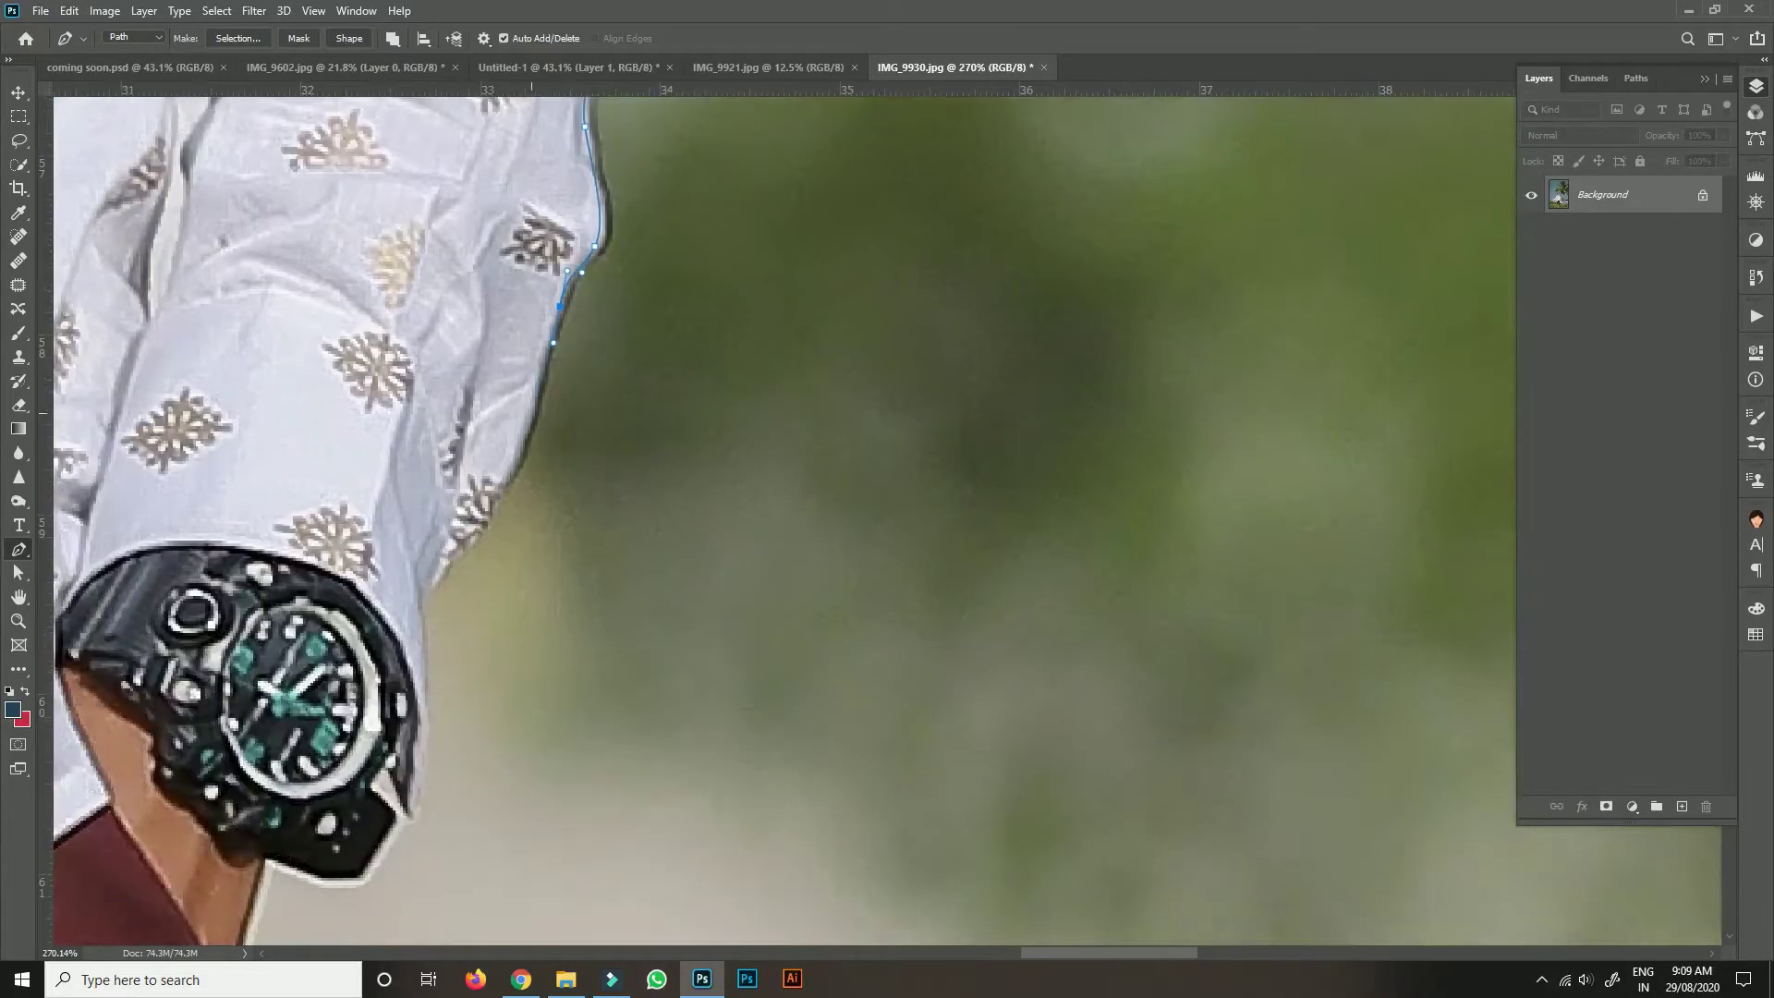
pyautogui.click(460, 547)
pyautogui.click(422, 606)
pyautogui.moveTo(423, 606); pyautogui.dragTo(469, 384)
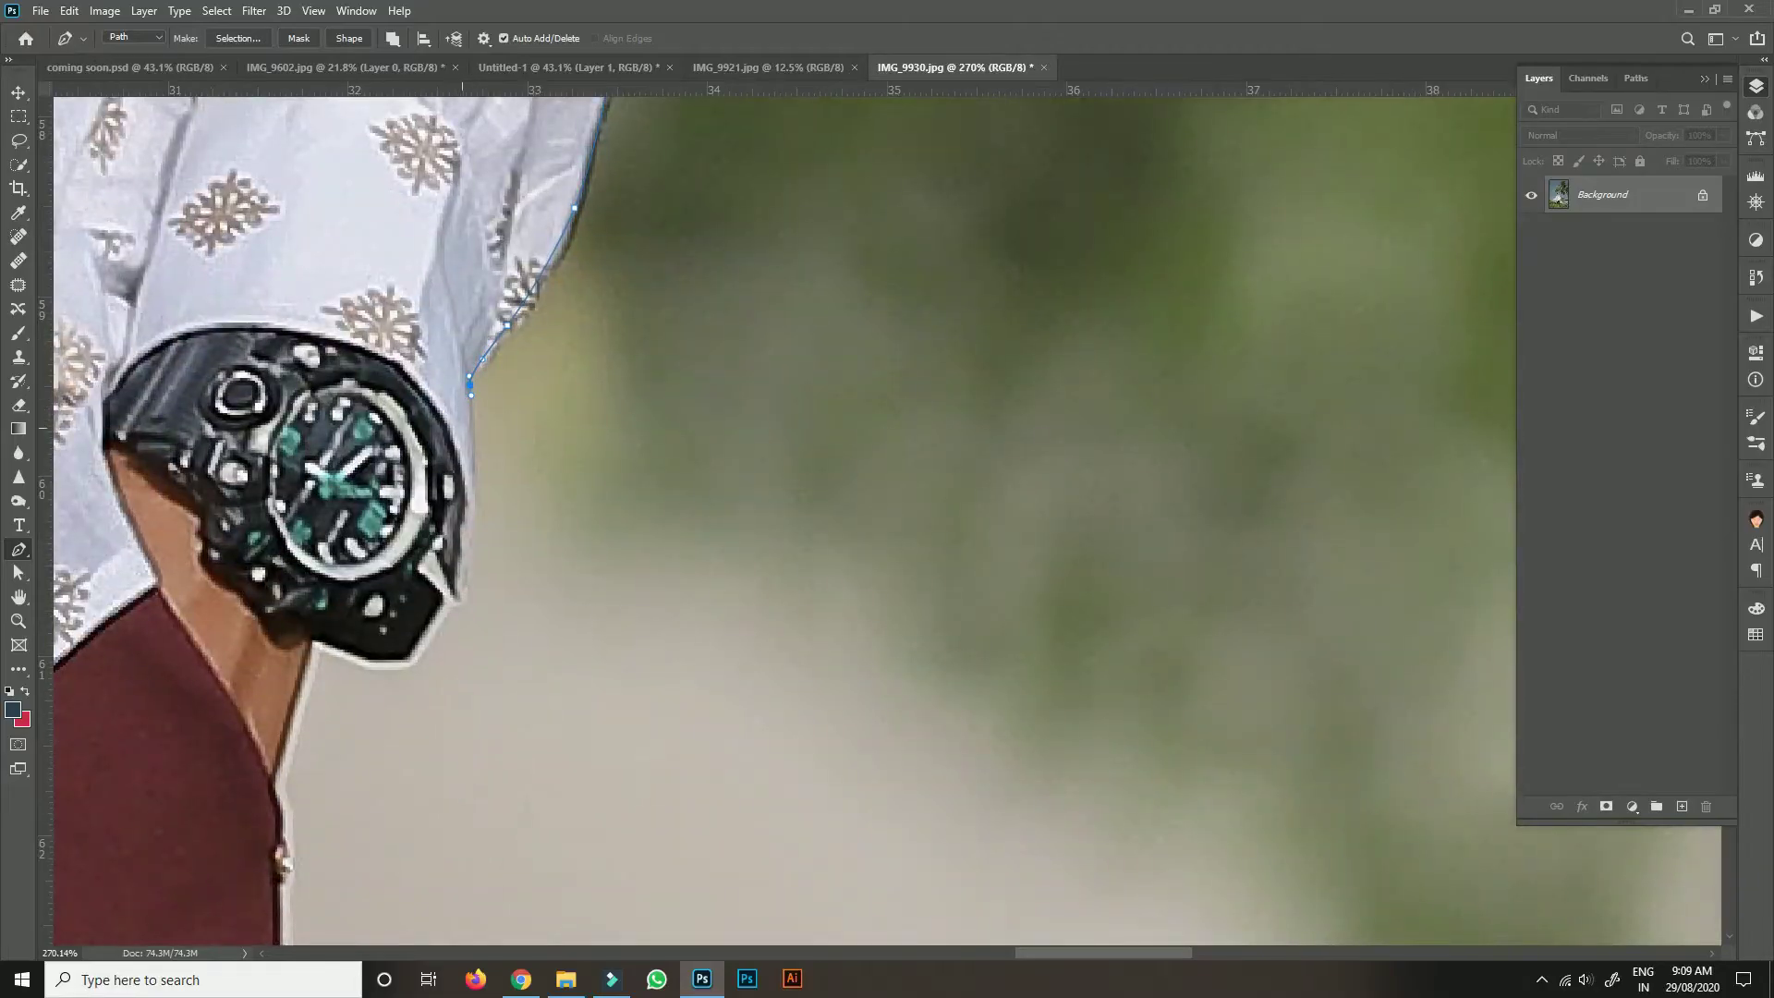
# Trace around the watch's outer edge and down the wrist to where the hand enters the trouser pocket.
pyautogui.moveTo(472, 472); pyautogui.dragTo(472, 510)
pyautogui.click(453, 612)
pyautogui.click(403, 653)
pyautogui.click(313, 640)
pyautogui.moveTo(312, 639); pyautogui.dragTo(431, 413)
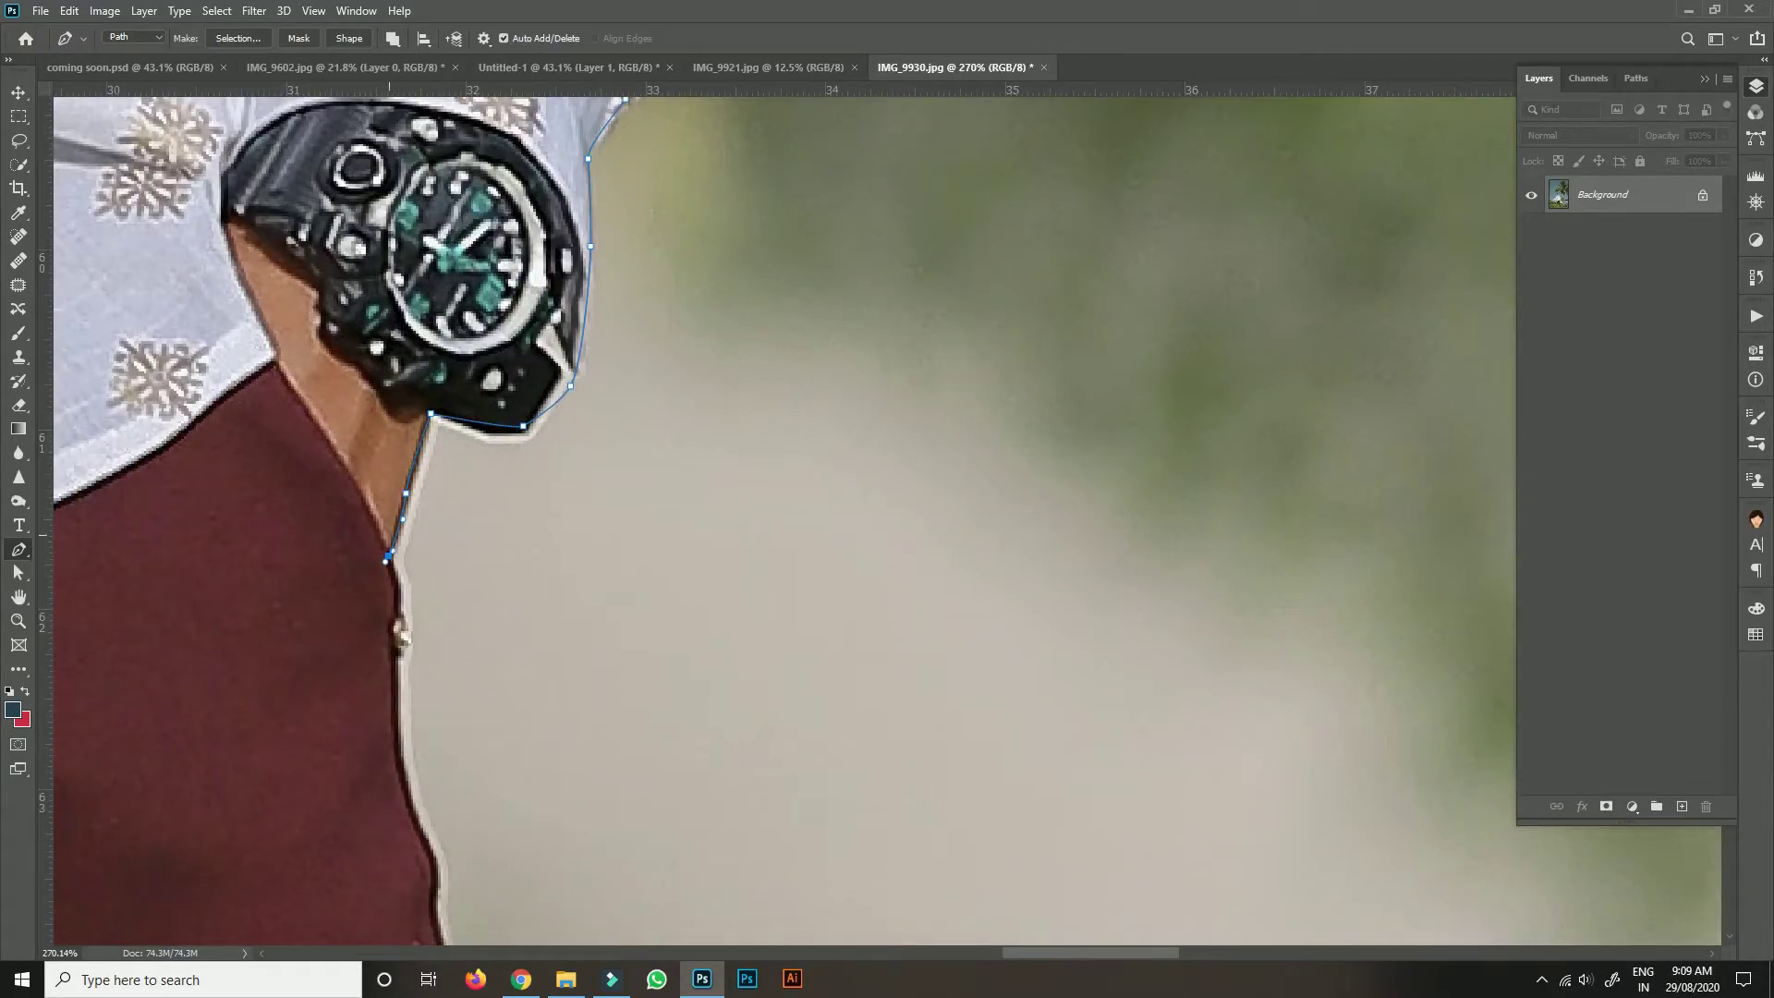
# Carry the path across the trousers below the shirt hem and close it at the starting point on the shirt's side.
pyautogui.hscroll(-15, 430, 413)
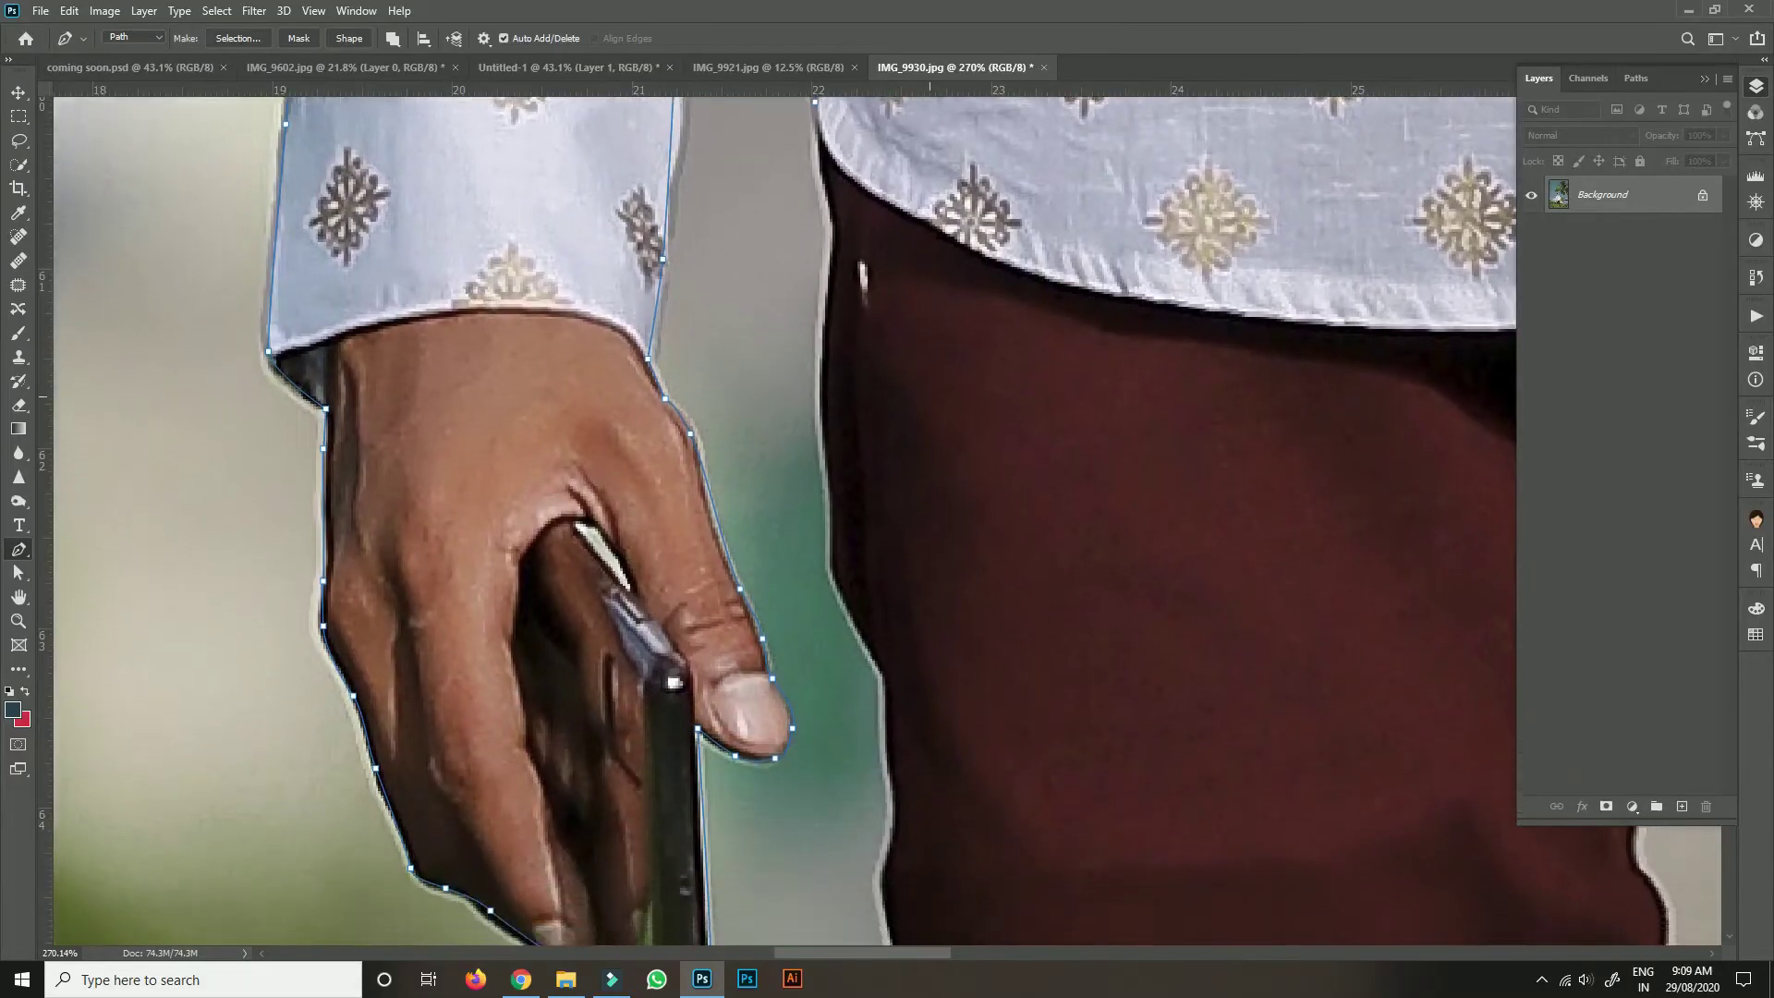
pyautogui.scroll(-3, 873, 520)
pyautogui.hscroll(7, 873, 520)
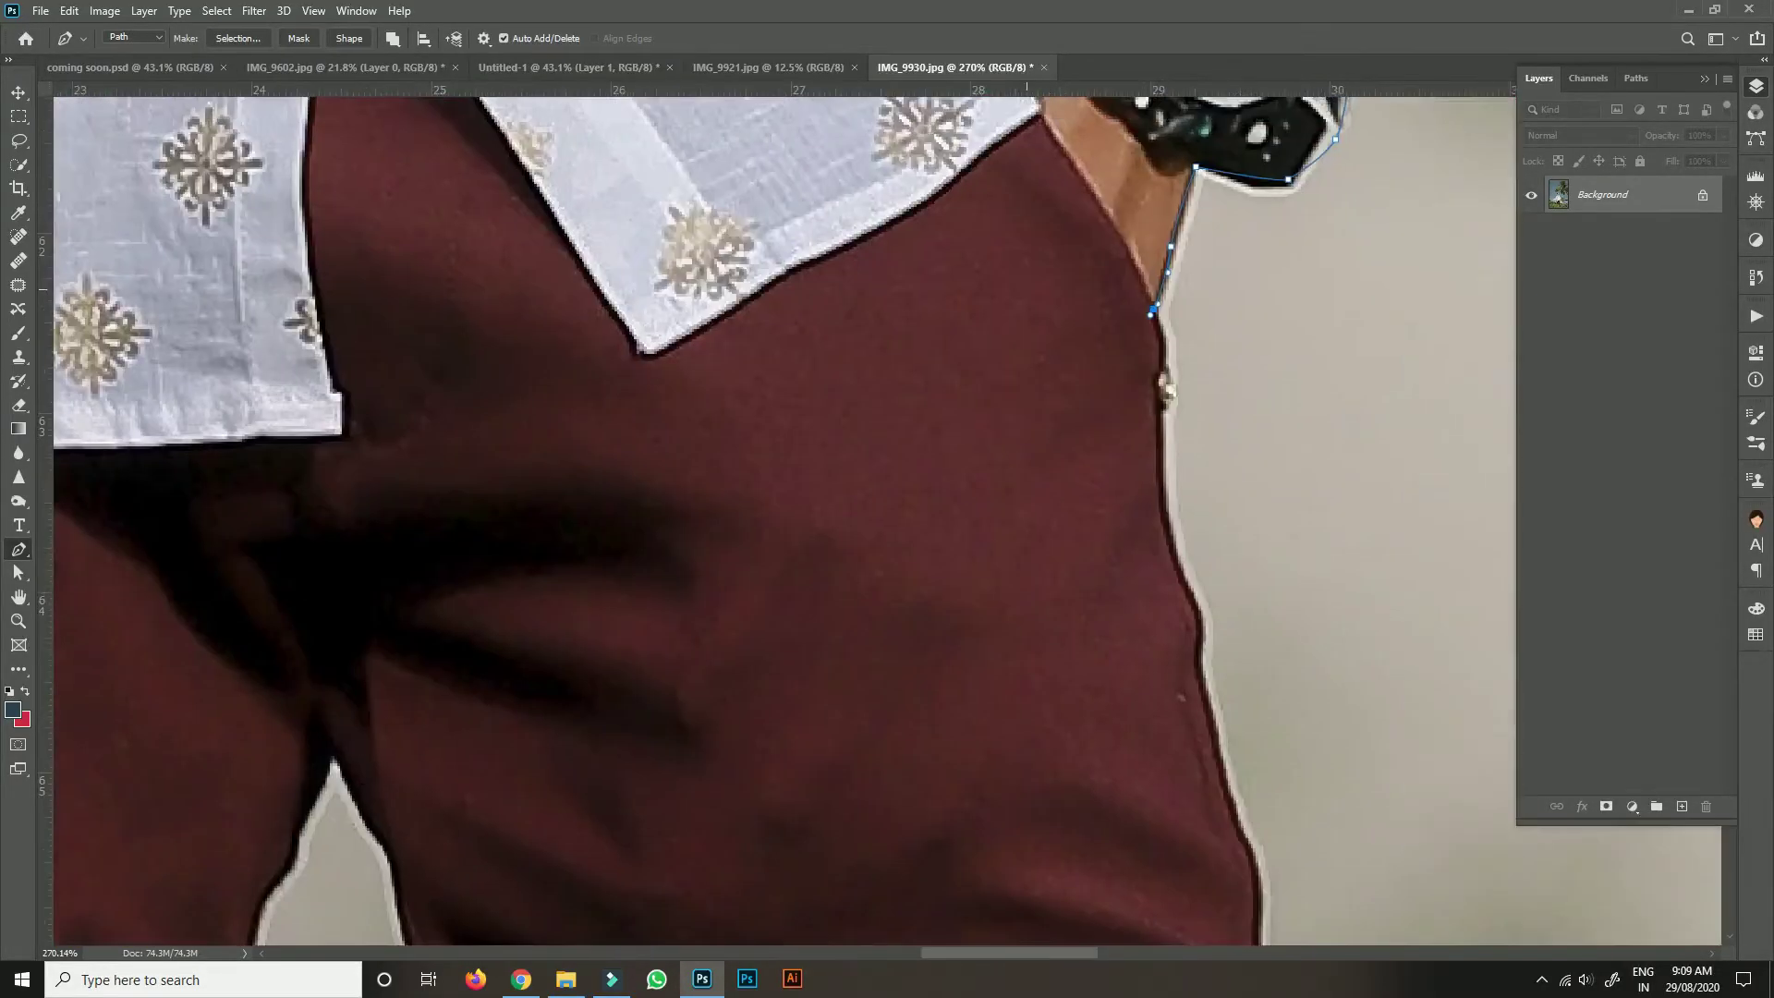
pyautogui.moveTo(757, 361); pyautogui.dragTo(623, 396)
pyautogui.hscroll(-6, 623, 395)
pyautogui.hscroll(2, 623, 396)
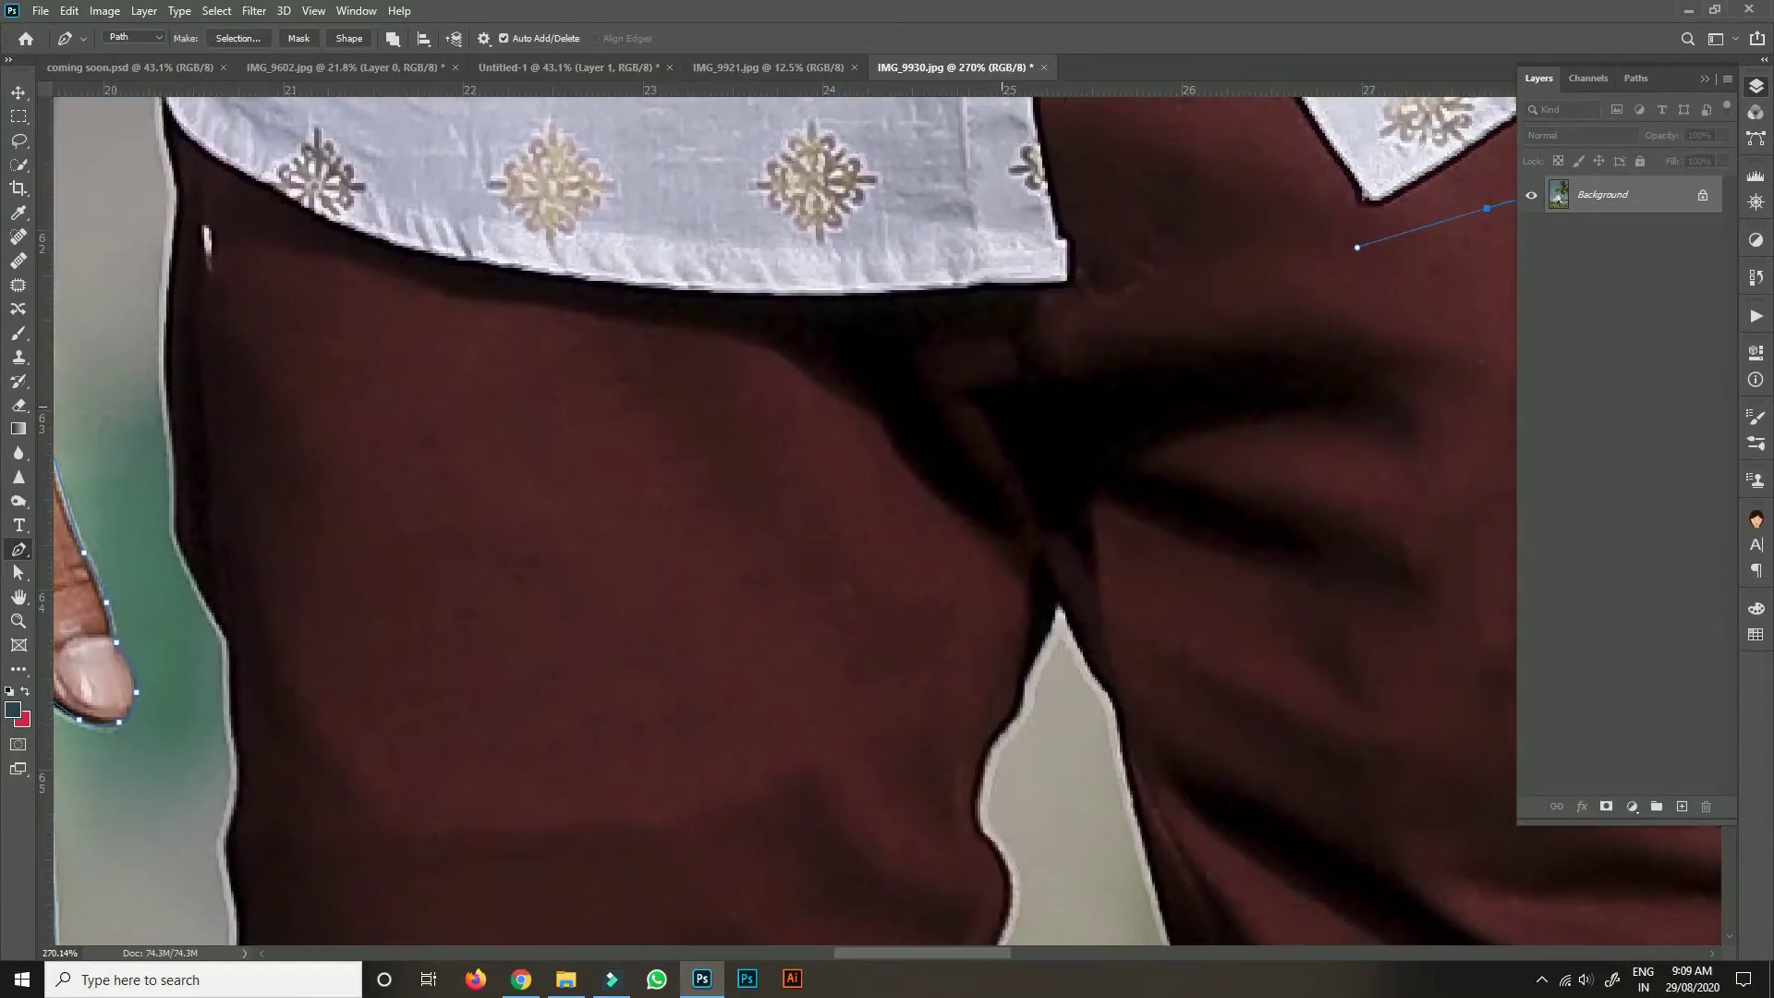
pyautogui.moveTo(863, 388); pyautogui.dragTo(336, 456)
pyautogui.hscroll(-5, 962, 552)
pyautogui.scroll(-1, 962, 552)
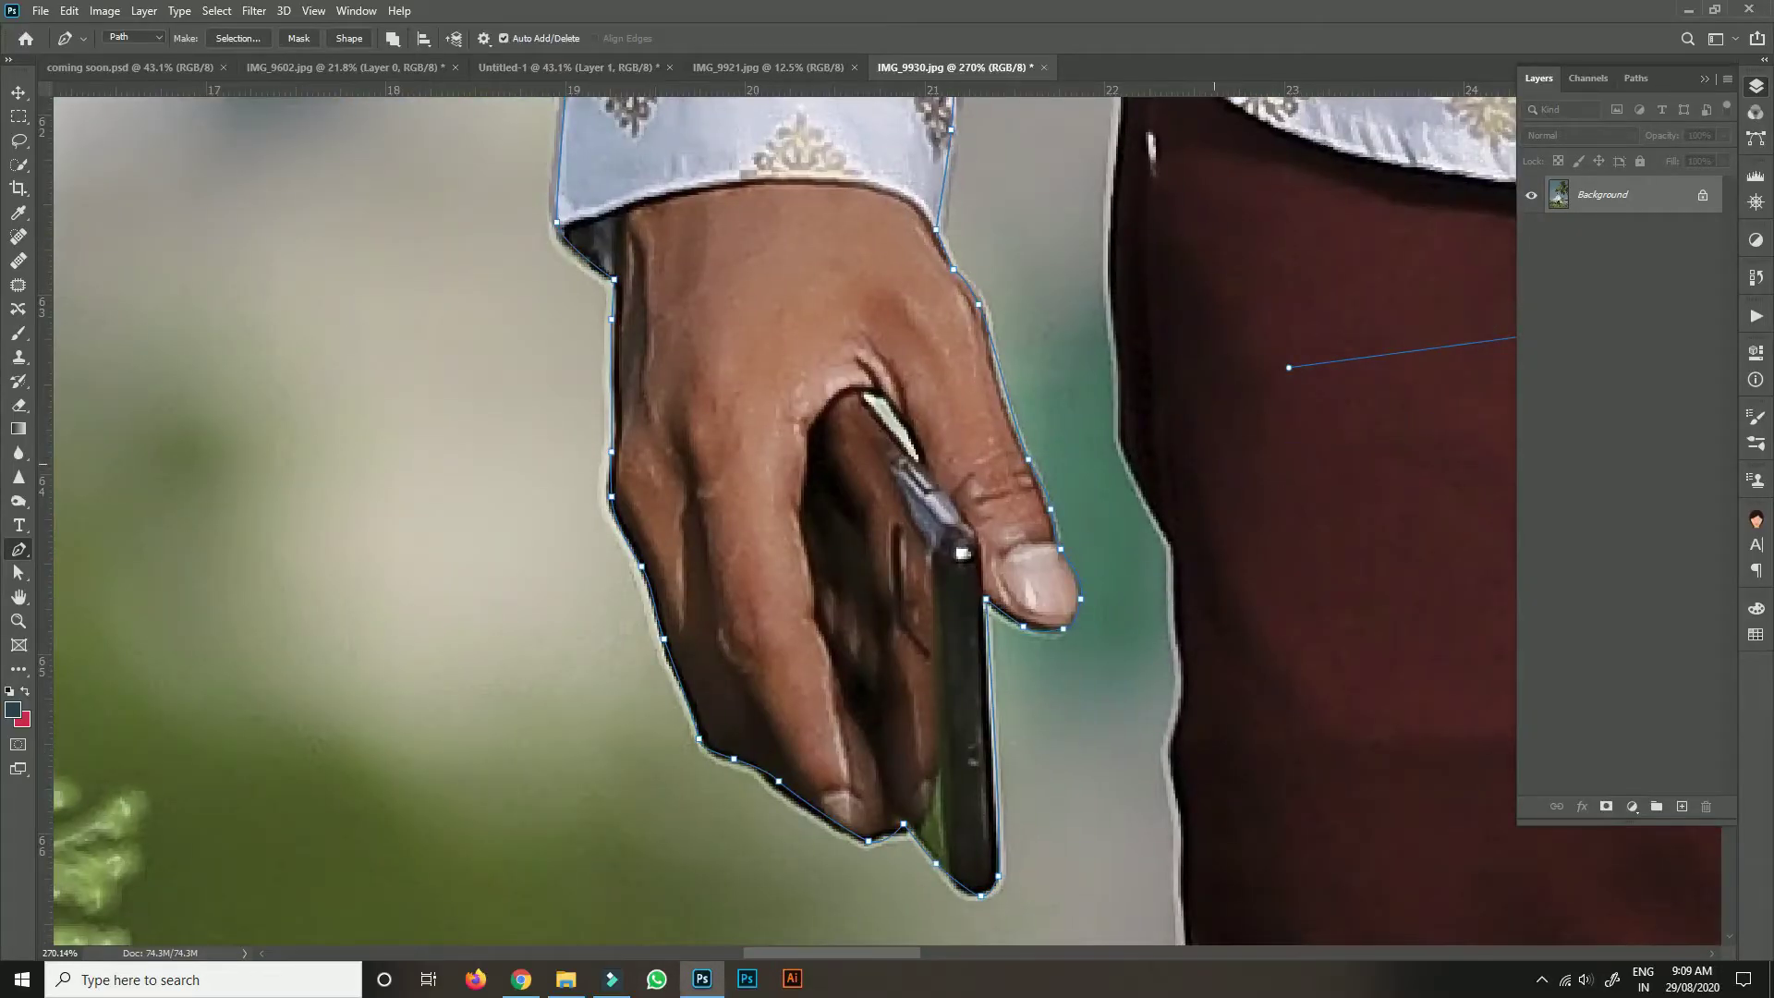
pyautogui.scroll(3, 785, 518)
pyautogui.hscroll(3, 786, 518)
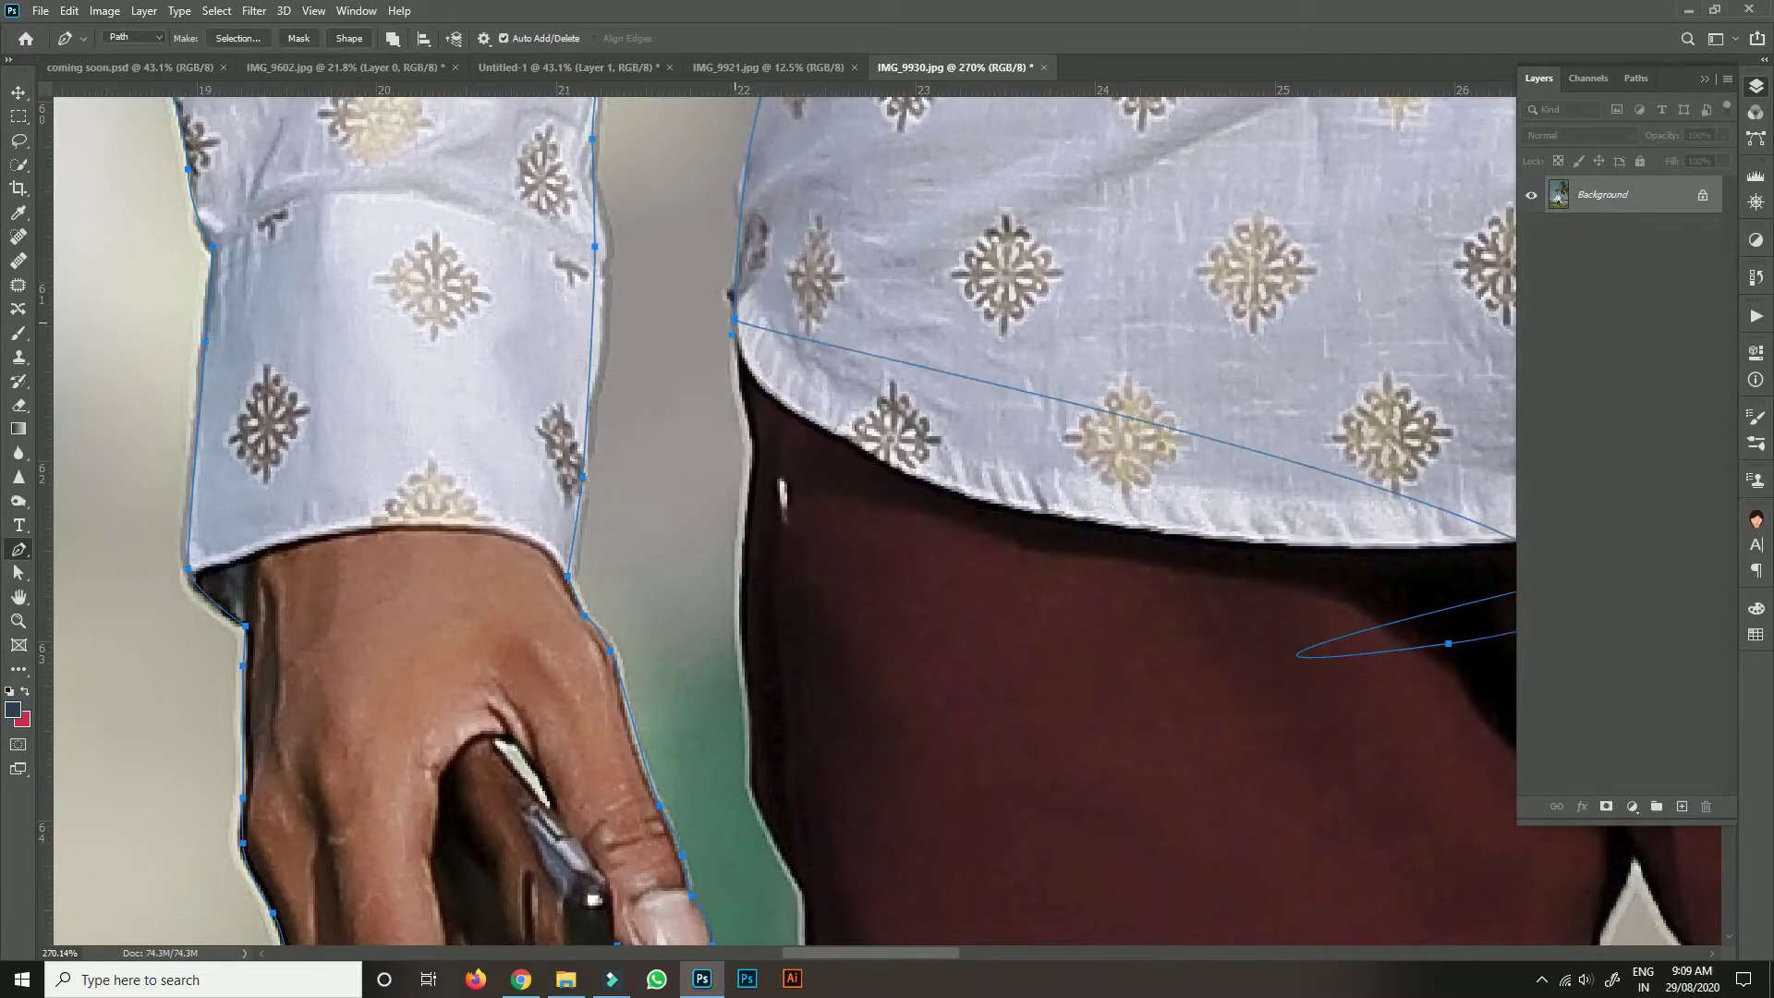
pyautogui.scroll(3, 786, 518)
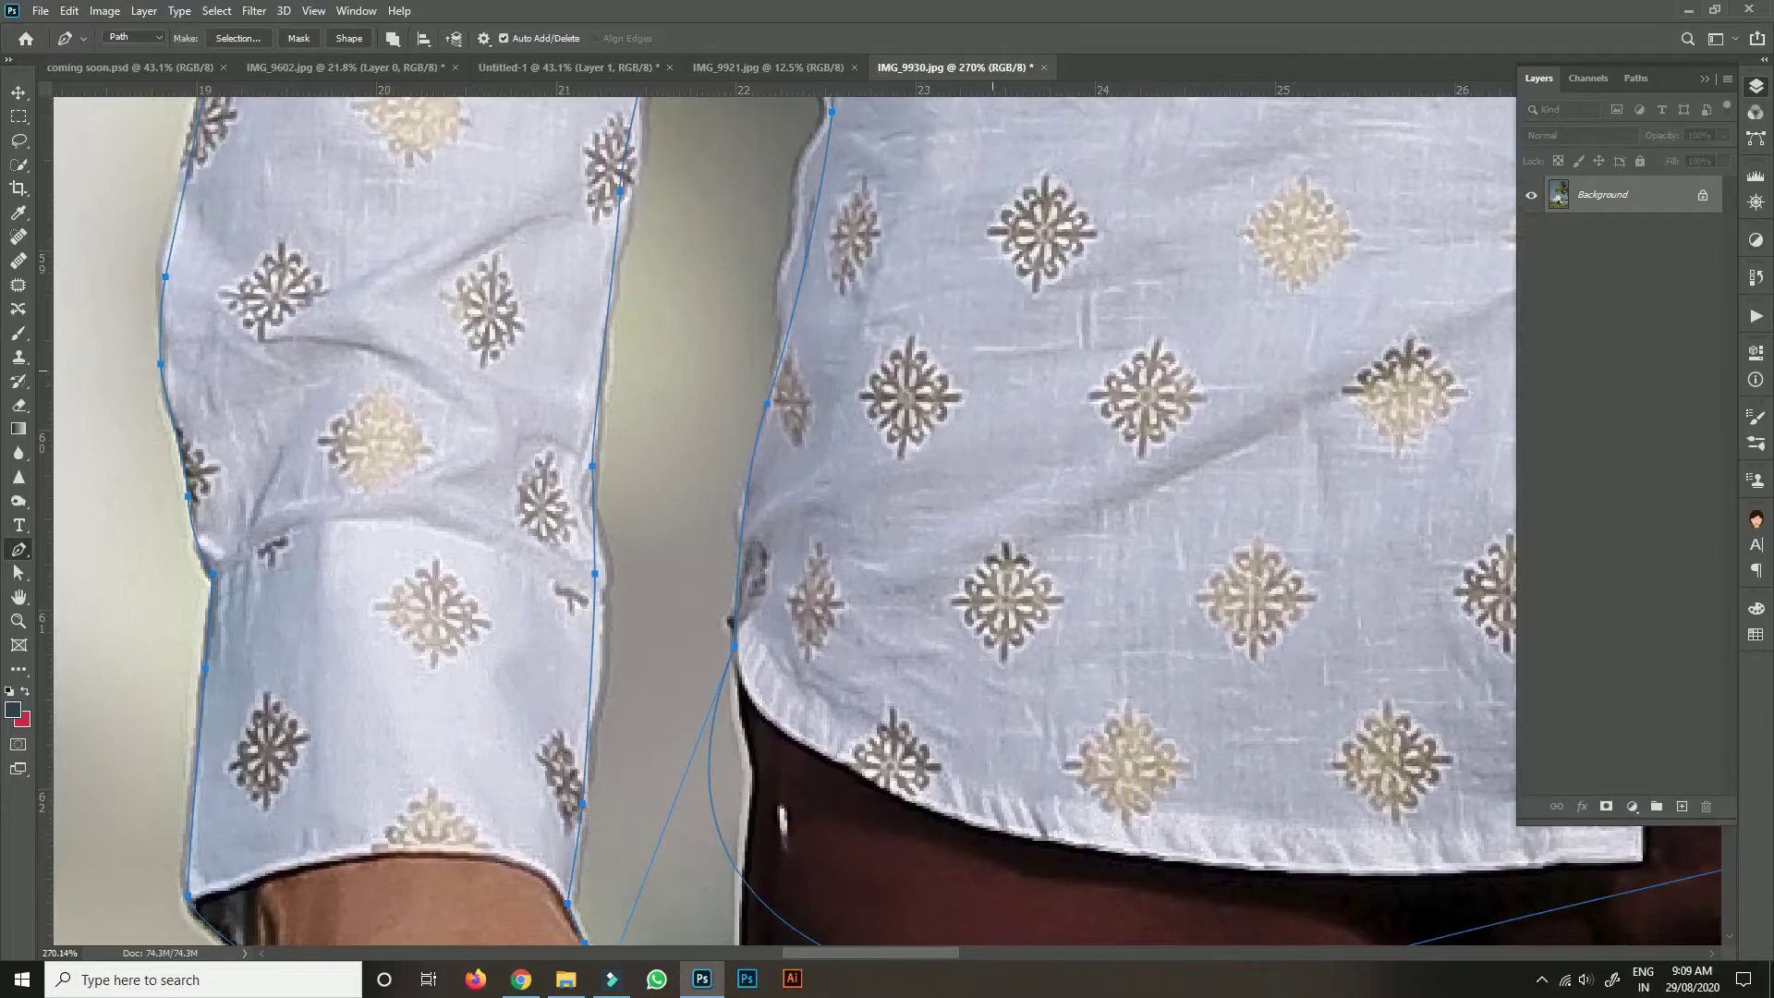
# Convert the path to a selection, unlock the Background layer, delete everything outside the man and clear the selection.
pyautogui.hotkey('ctrl', 'Return')
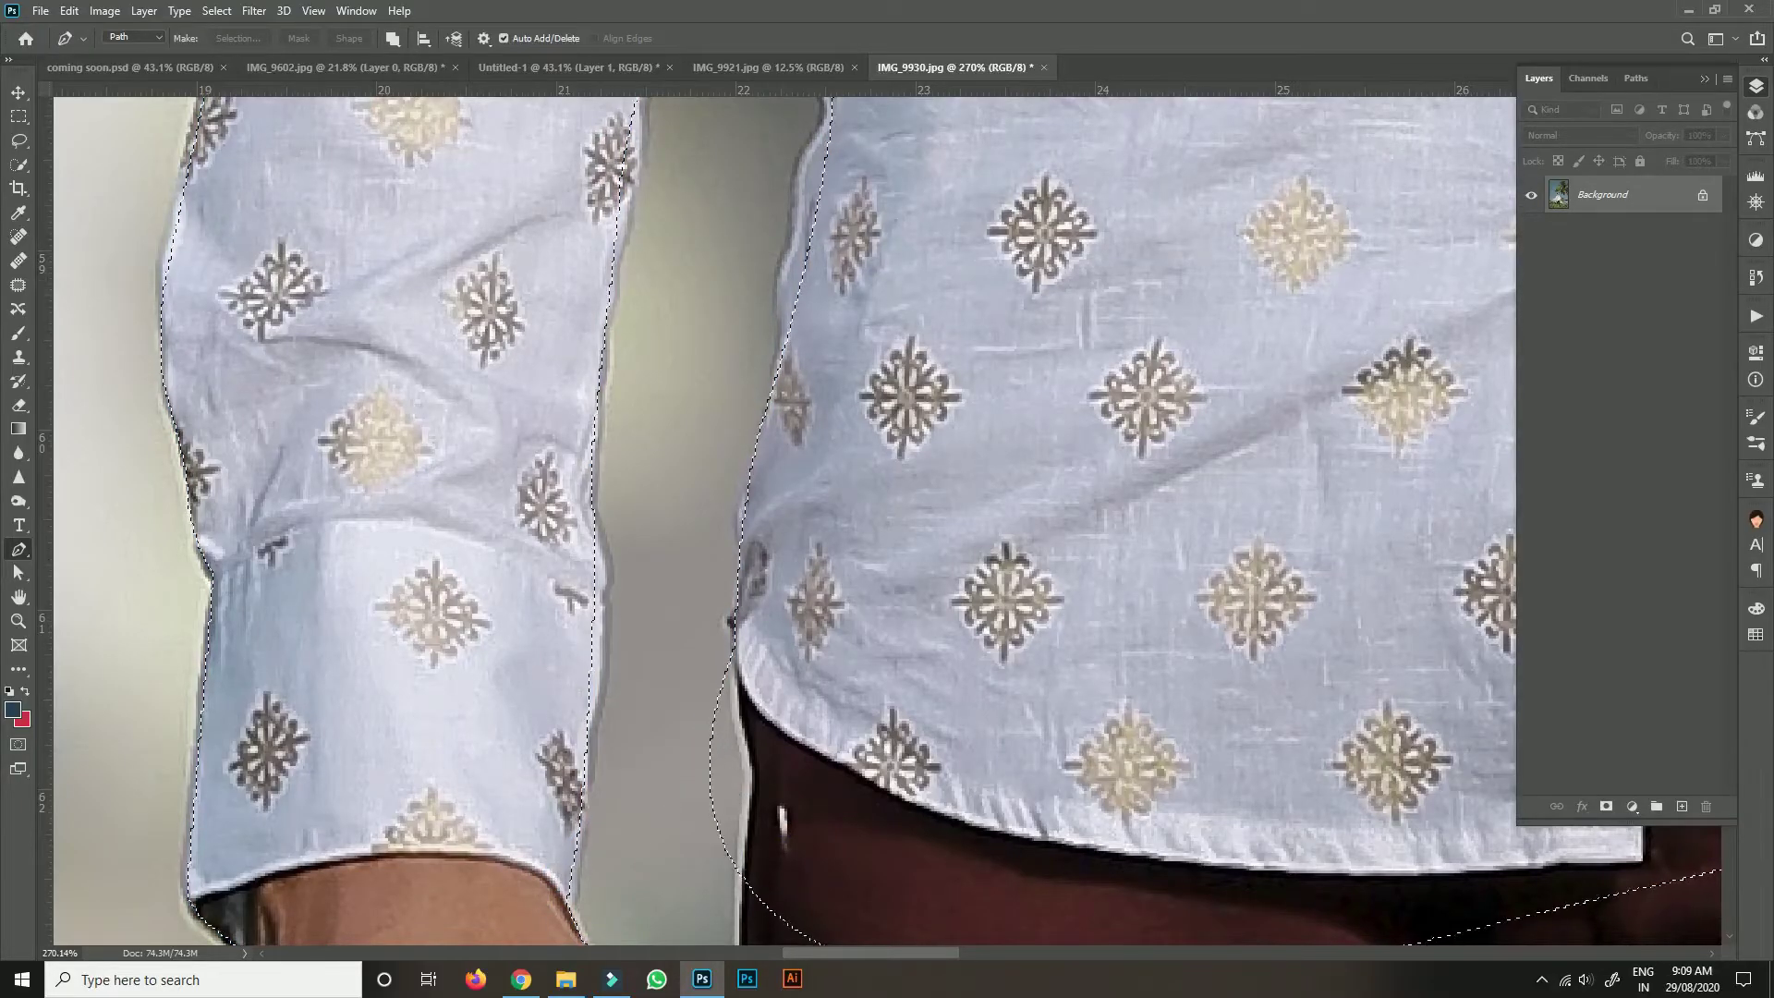
pyautogui.click(1703, 195)
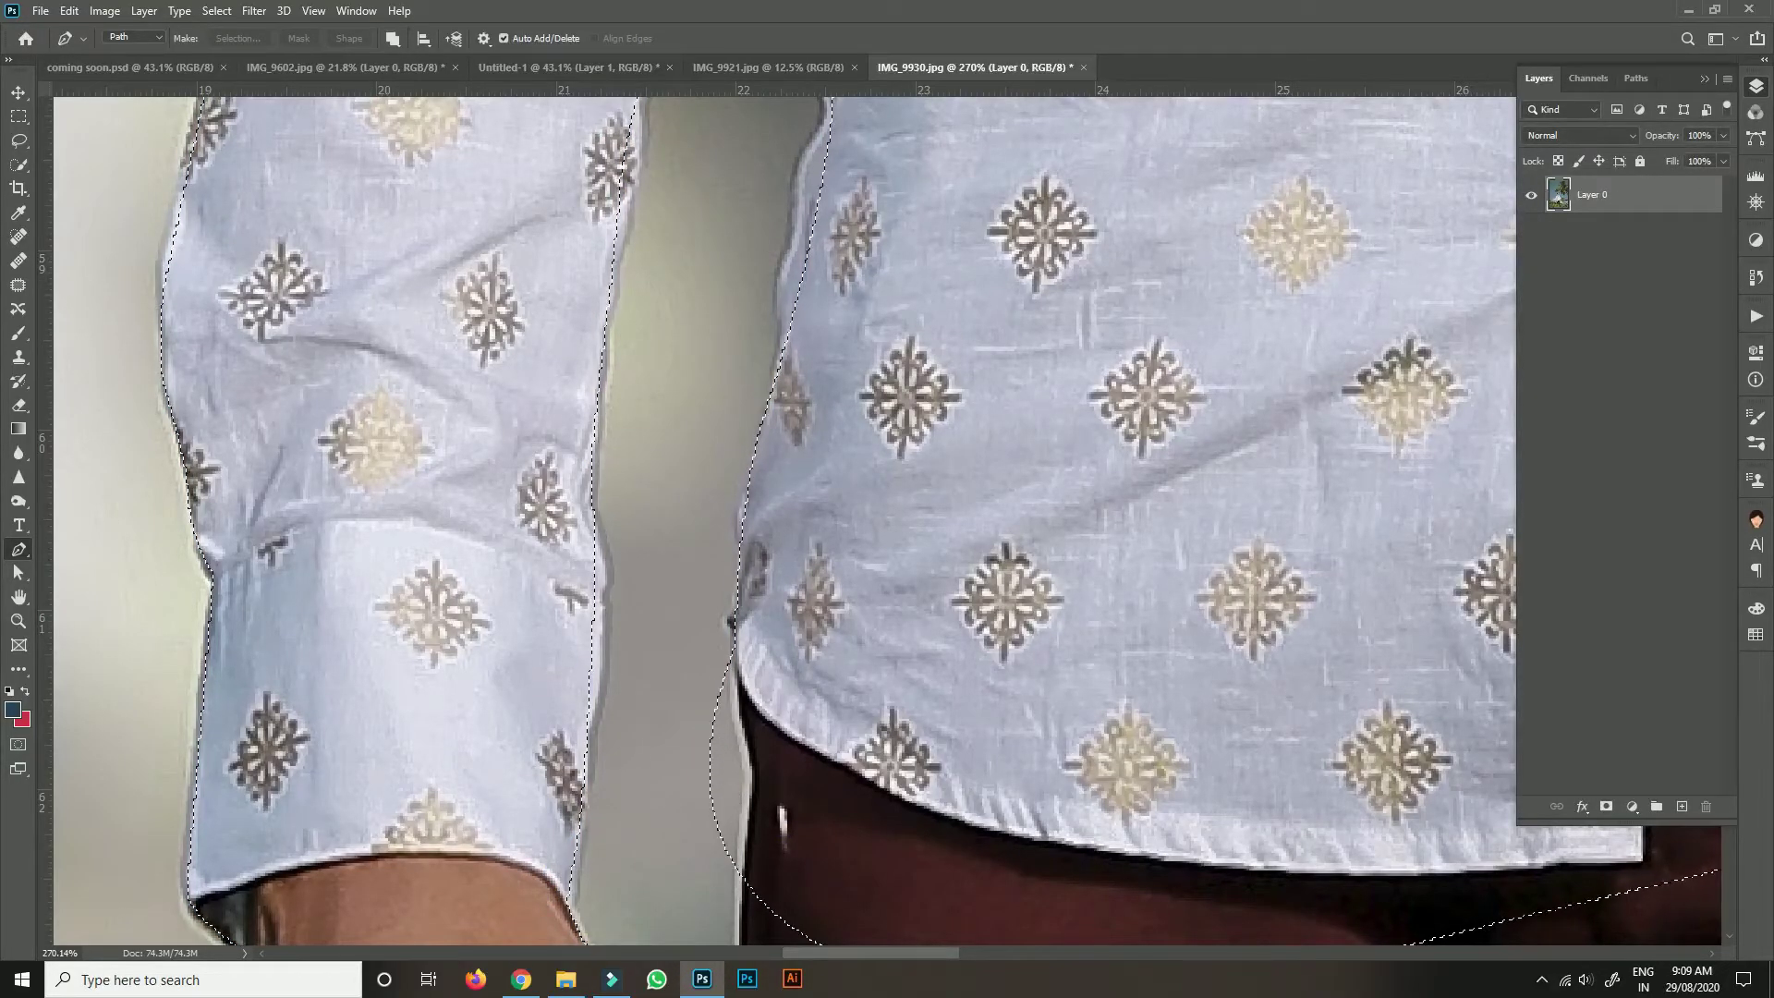
pyautogui.hotkey('ctrl', 'shift', 'i')
pyautogui.press('Delete')
pyautogui.hotkey('ctrl', 'd')
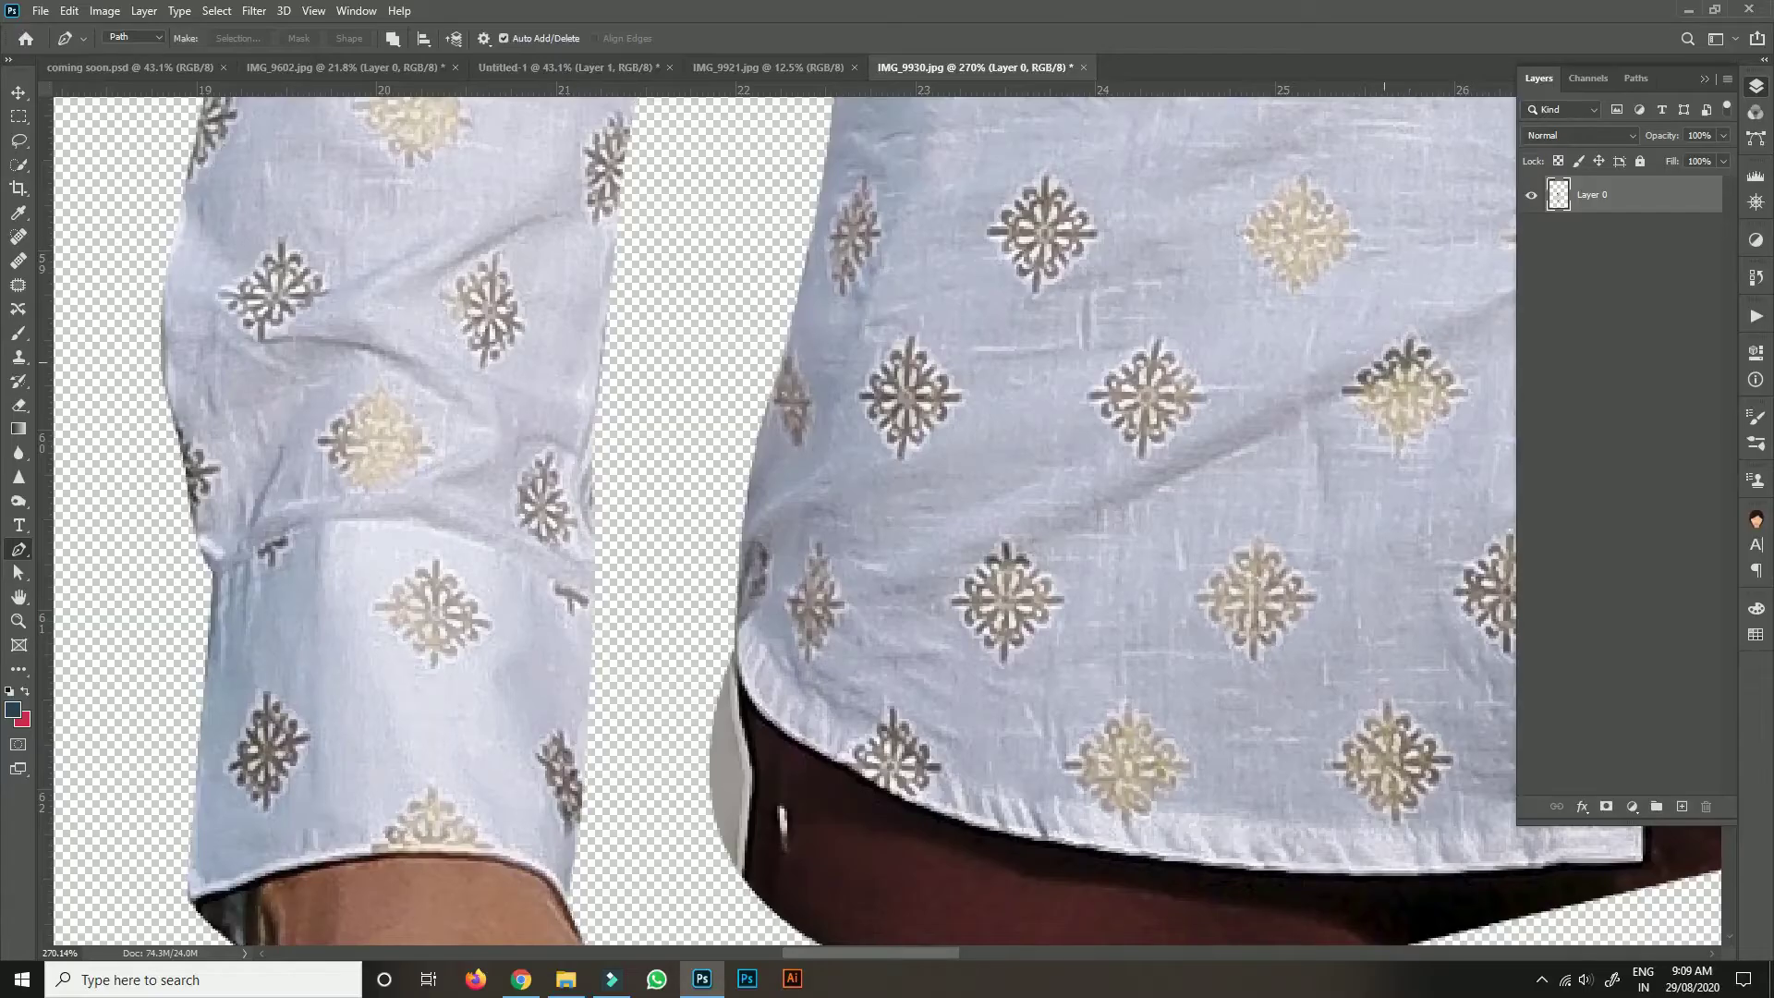
# Trace the sleeve side of the gap between torso and watch-side arm, from its upper tip down to its lower tip.
pyautogui.hscroll(10, 888, 522)
pyautogui.scroll(3, 888, 522)
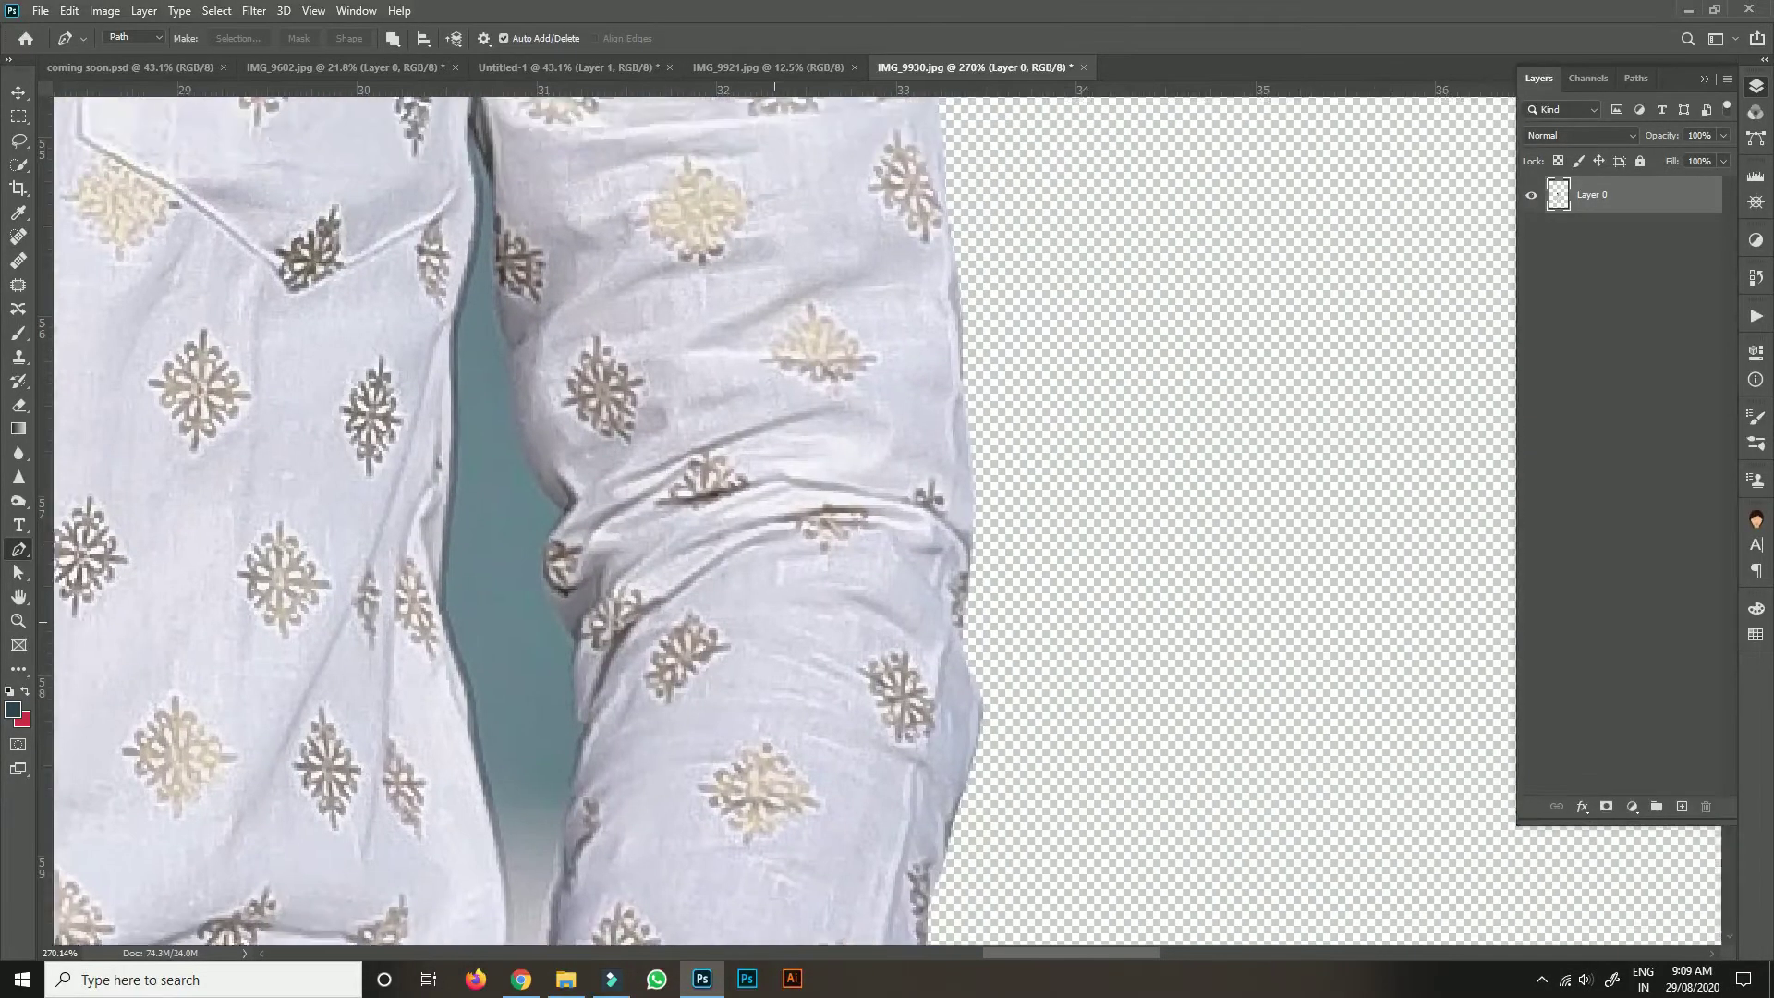
pyautogui.scroll(3, 887, 522)
pyautogui.hscroll(1, 888, 522)
pyautogui.moveTo(490, 305); pyautogui.dragTo(497, 323)
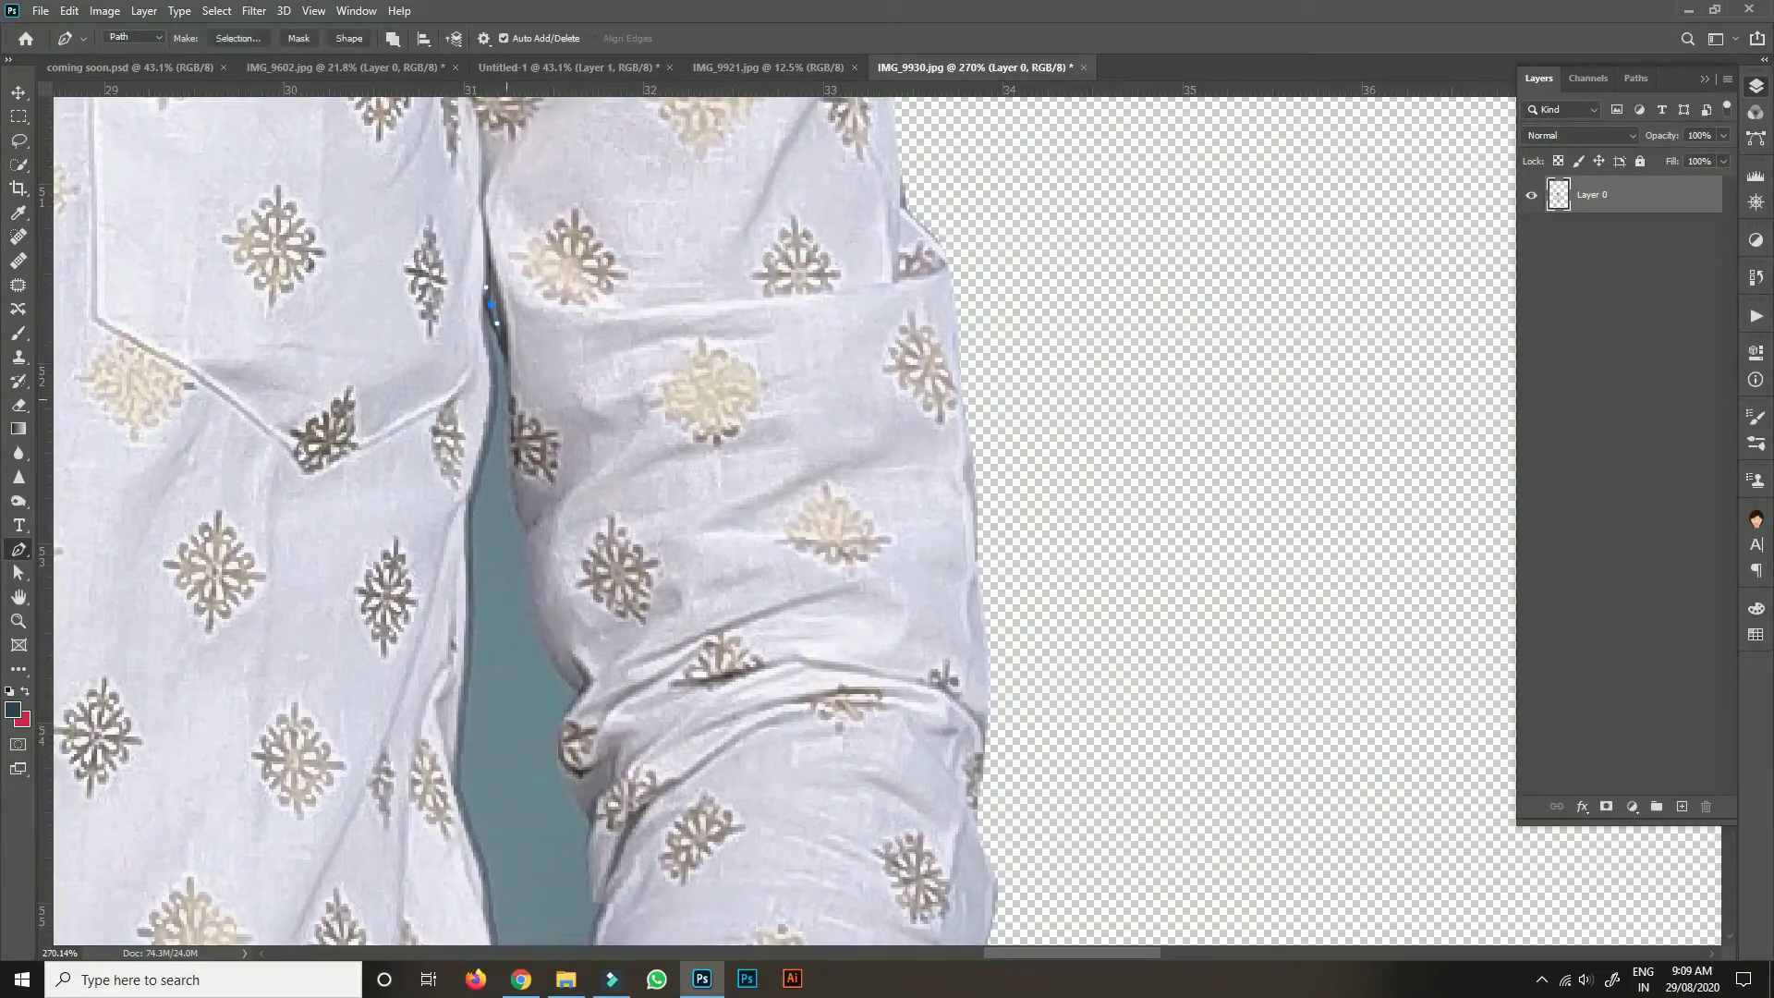
pyautogui.scroll(-5, 887, 522)
pyautogui.scroll(-5, 887, 522)
pyautogui.click(598, 189)
pyautogui.click(601, 314)
pyautogui.moveTo(562, 545); pyautogui.dragTo(555, 590)
pyautogui.click(534, 728)
pyautogui.click(506, 799)
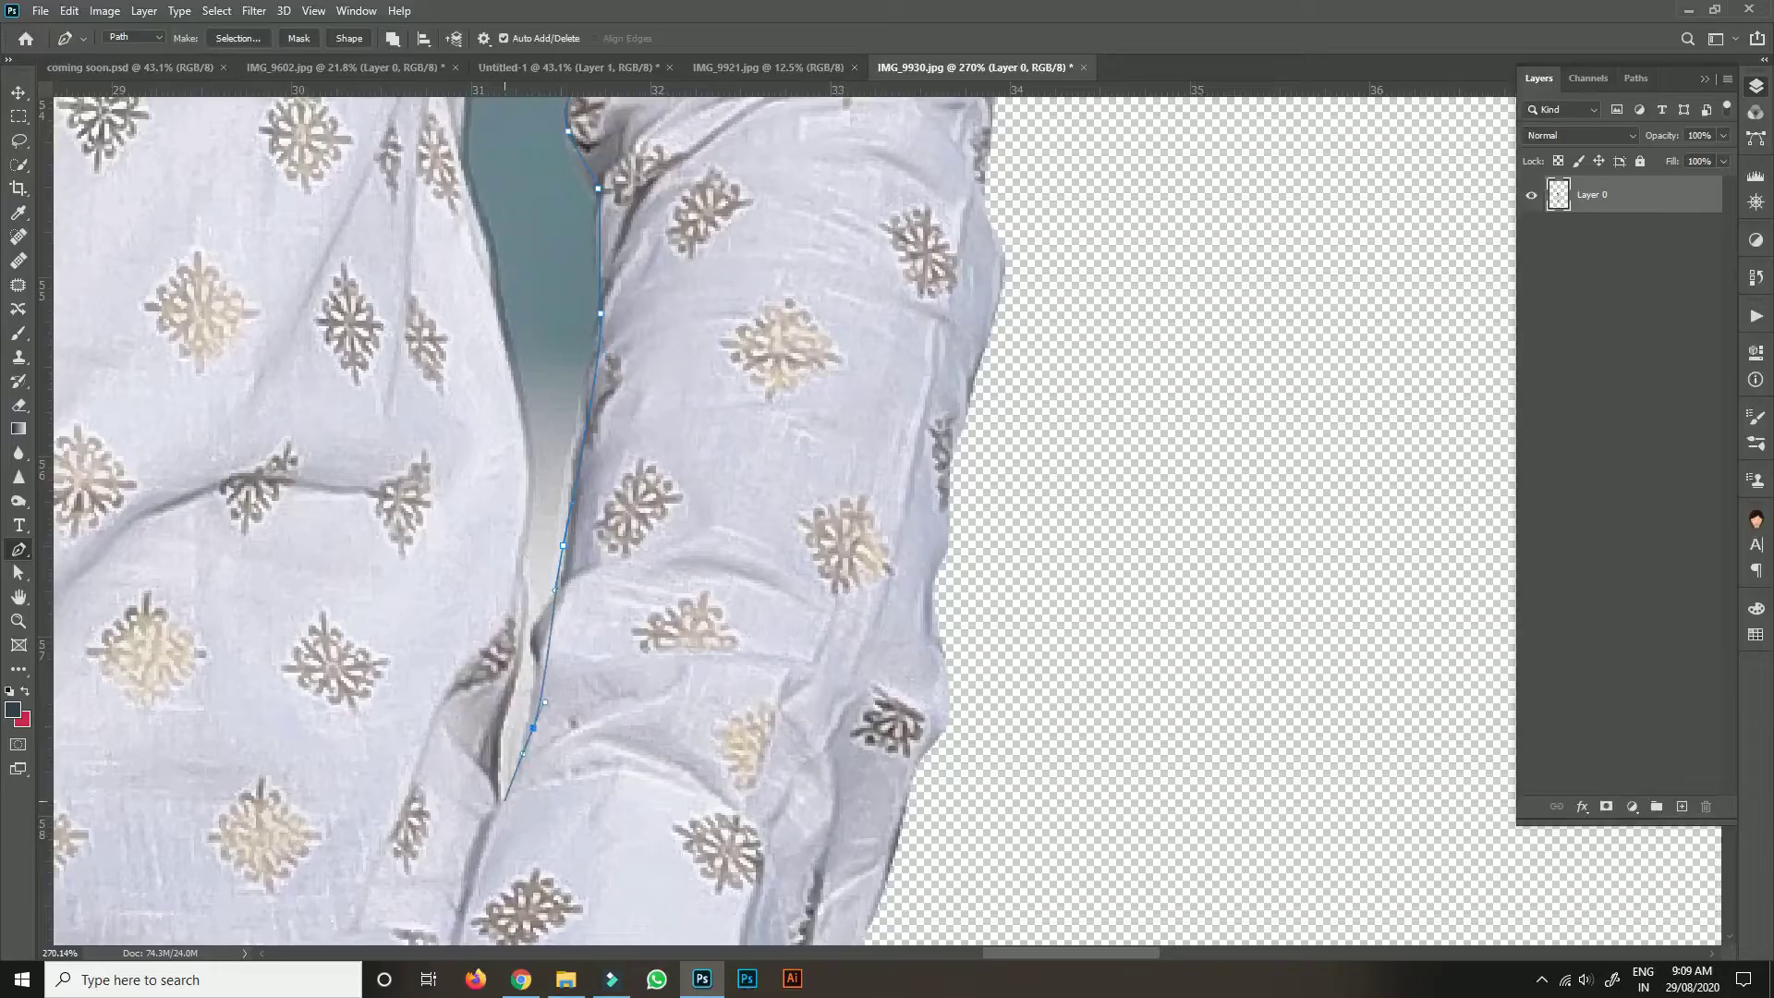
# Trace the shirt side of the same gap back up and close the path at its upper tip.
pyautogui.moveTo(494, 738); pyautogui.dragTo(496, 706)
pyautogui.moveTo(514, 613); pyautogui.dragTo(514, 592)
pyautogui.click(520, 477)
pyautogui.moveTo(518, 373); pyautogui.dragTo(509, 343)
pyautogui.scroll(7, 518, 462)
pyautogui.moveTo(484, 579); pyautogui.dragTo(482, 555)
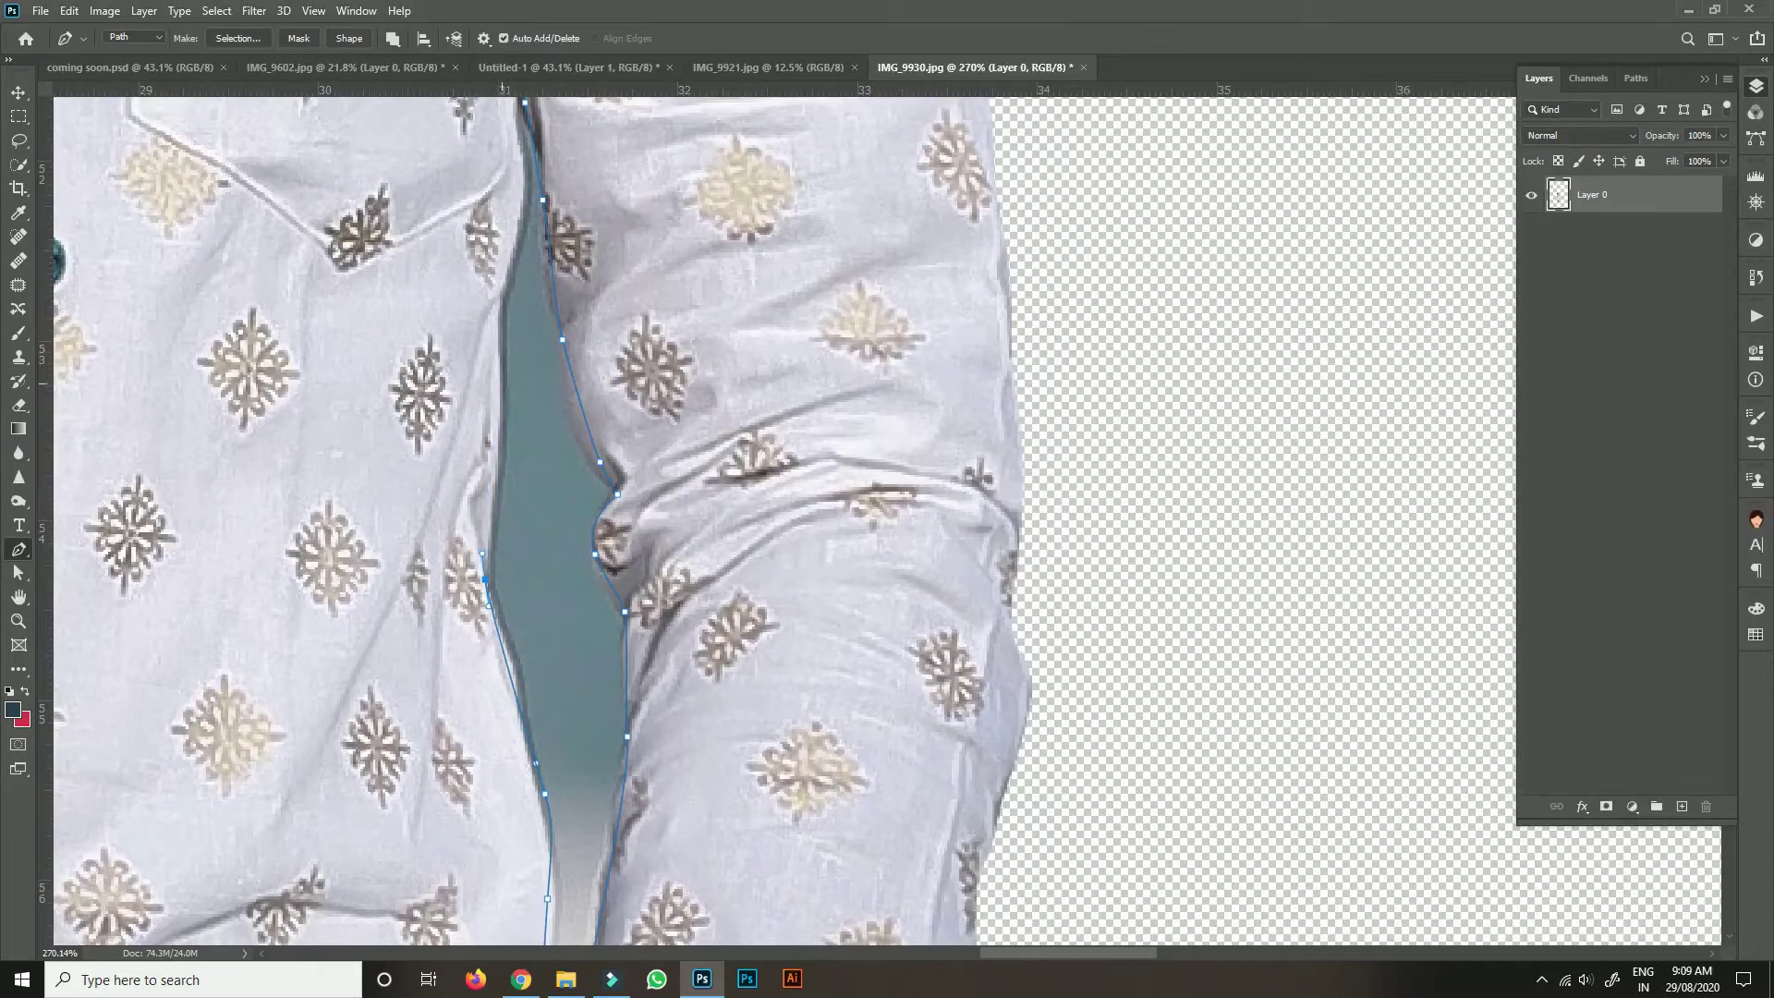
pyautogui.click(500, 357)
pyautogui.click(511, 252)
pyautogui.hscroll(1, 510, 252)
pyautogui.scroll(4, 510, 252)
pyautogui.moveTo(463, 420); pyautogui.dragTo(459, 356)
# Turn the gap path into a selection, delete the background inside it and clear the selection.
pyautogui.hotkey('ctrl', 'Return')
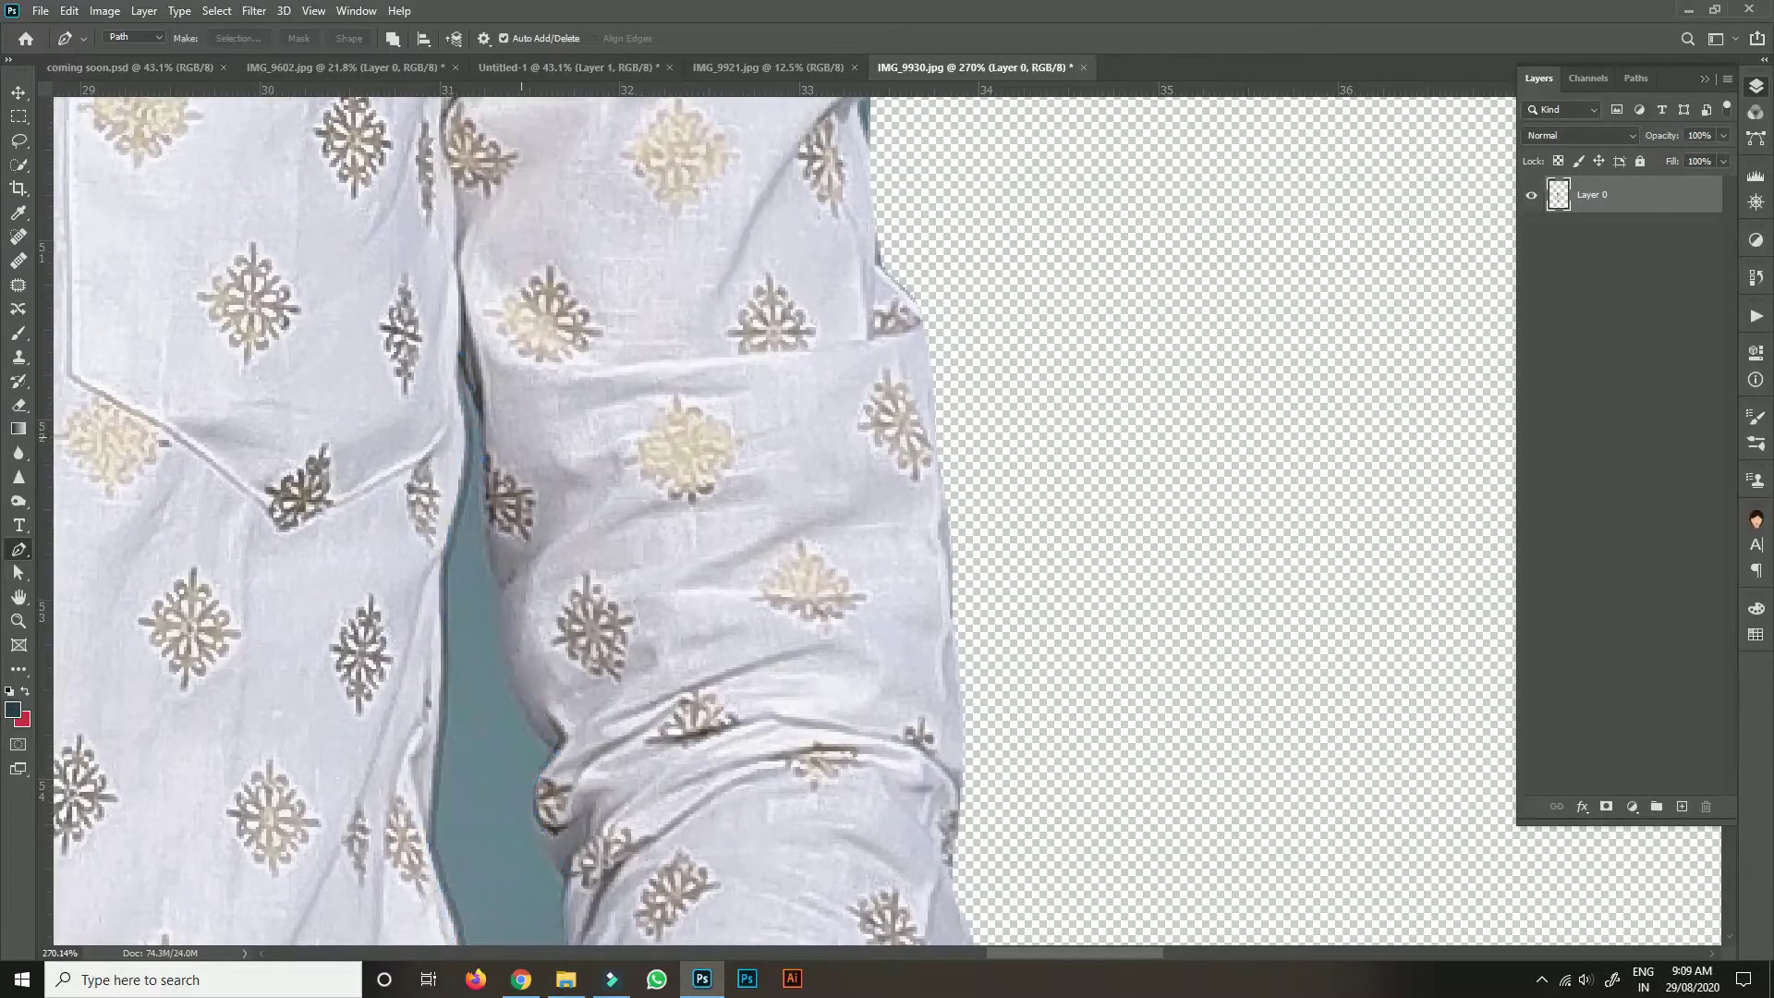
pyautogui.press('Delete')
pyautogui.hotkey('ctrl', 'd')
pyautogui.hotkey('ctrl', '0')
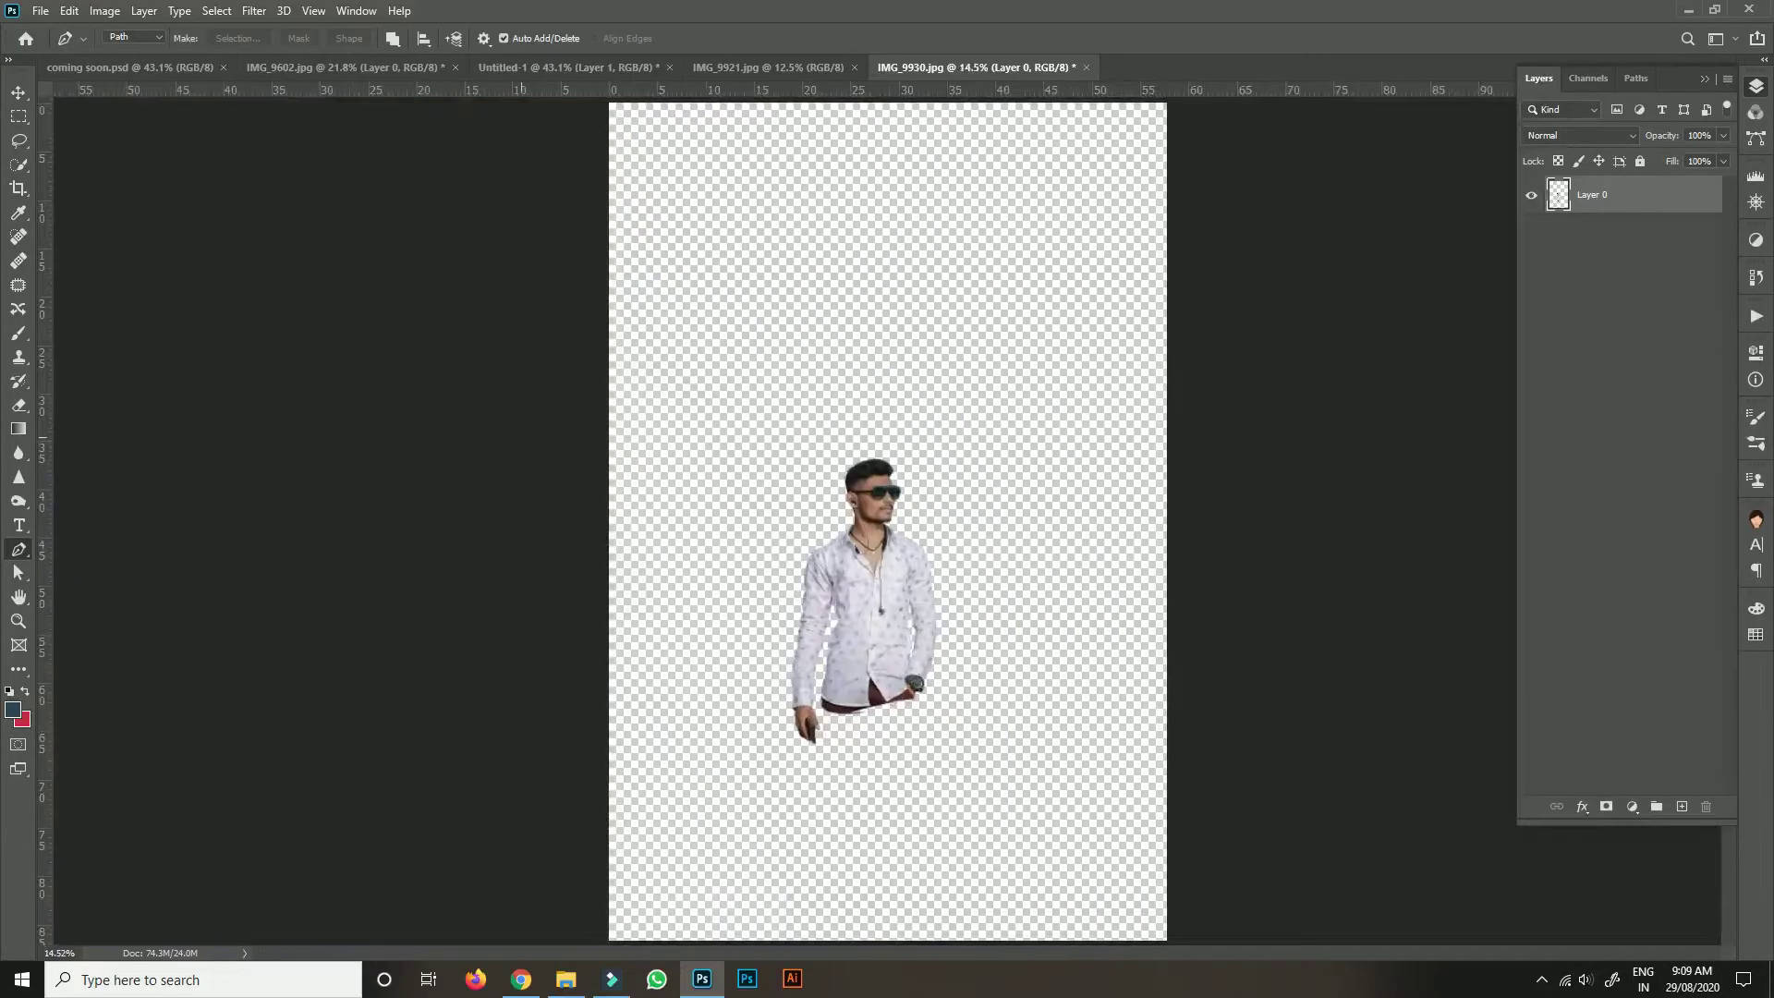
# Copy the cut-out man into the Untitled-1 document and show Layer 1 stacked beneath his layer.
pyautogui.press('v')
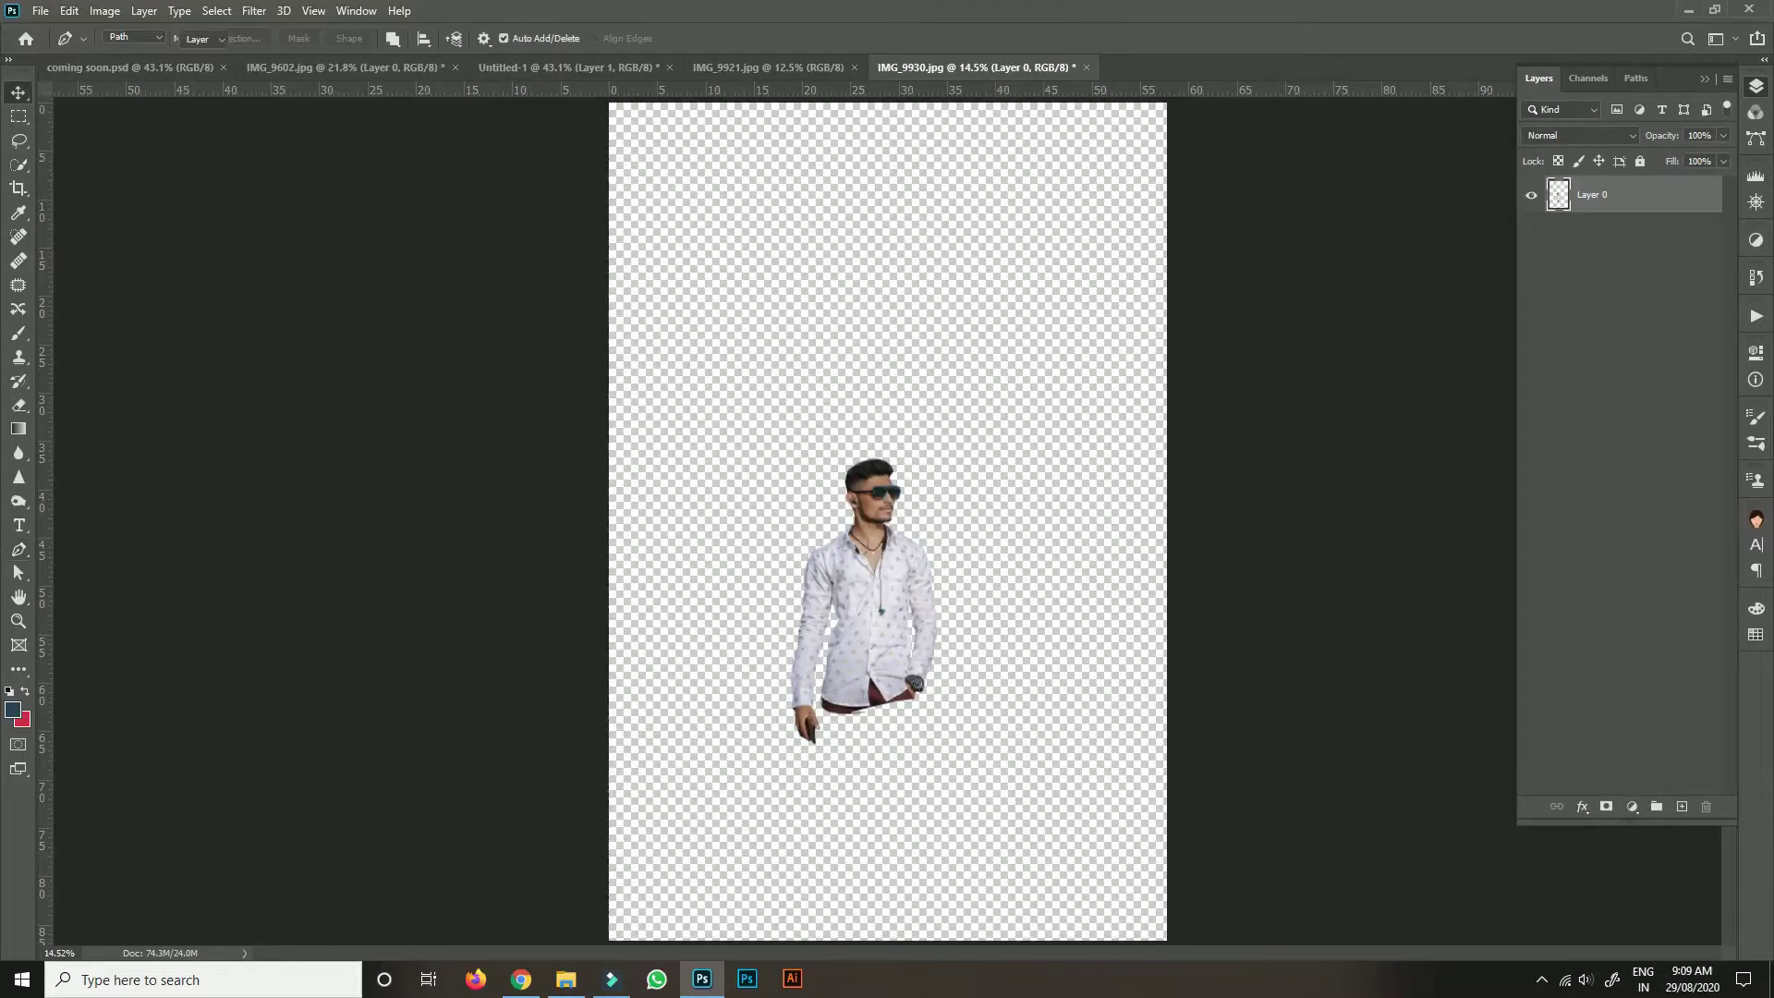
pyautogui.moveTo(918, 555); pyautogui.dragTo(888, 519)
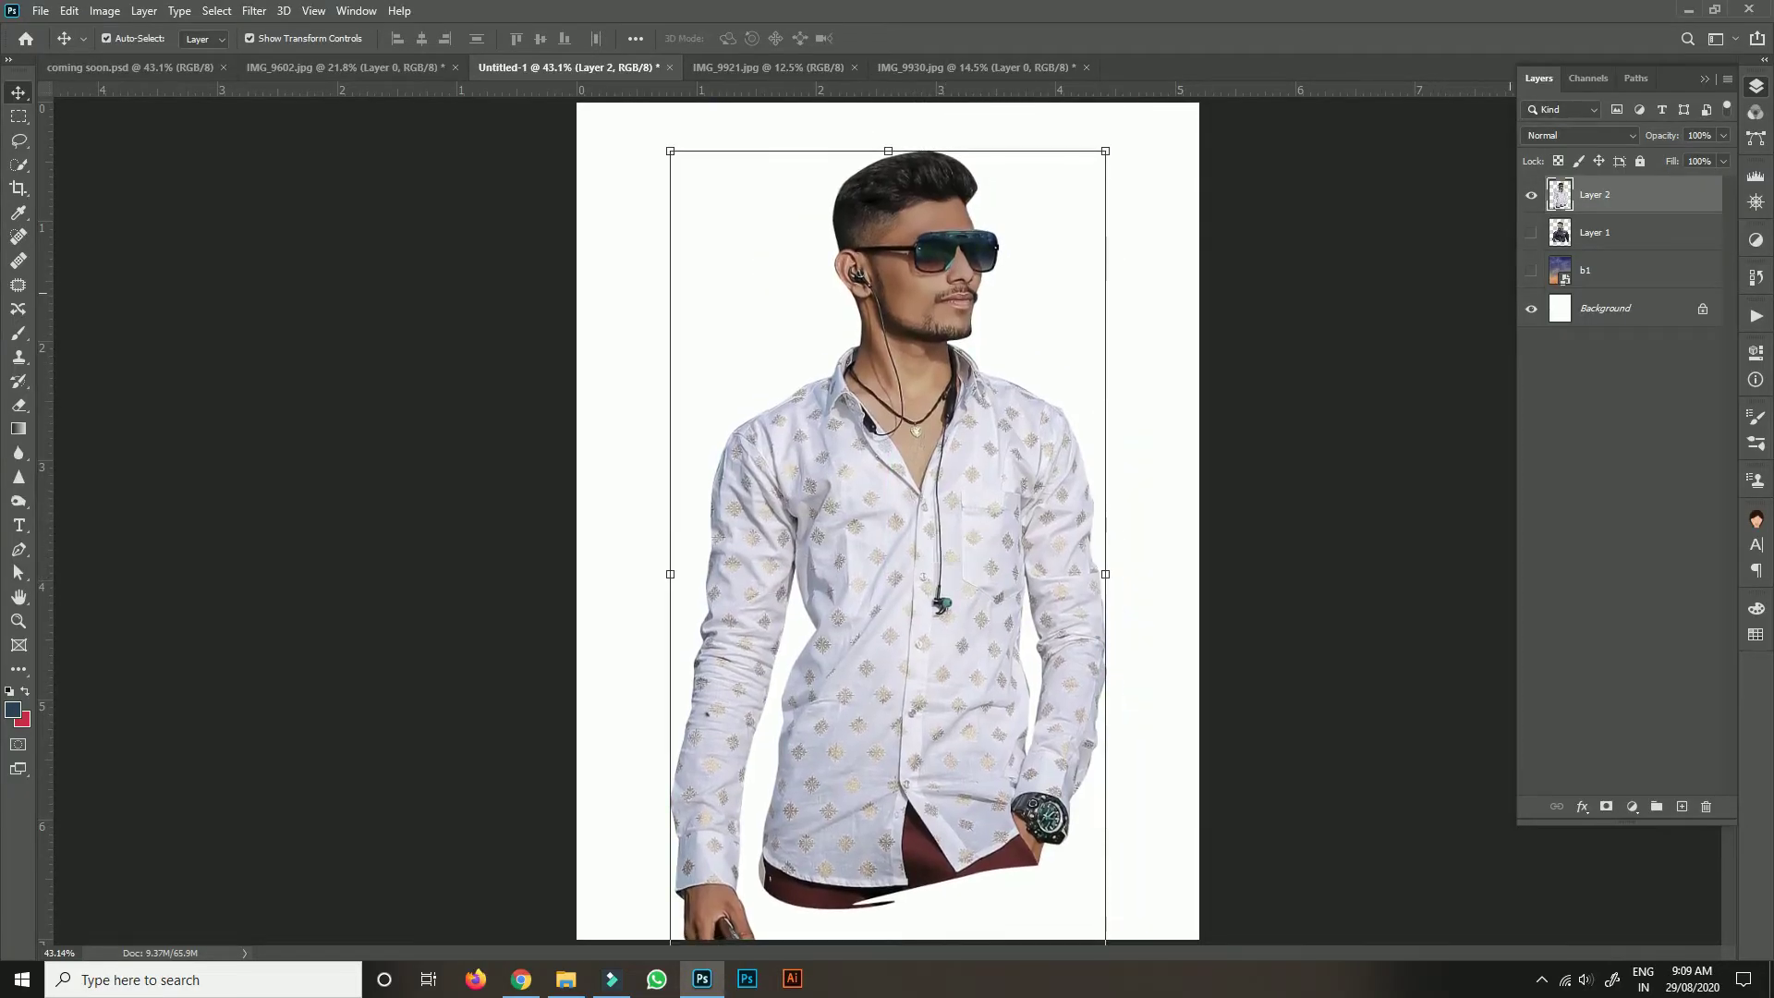
pyautogui.moveTo(1595, 233); pyautogui.dragTo(1595, 190)
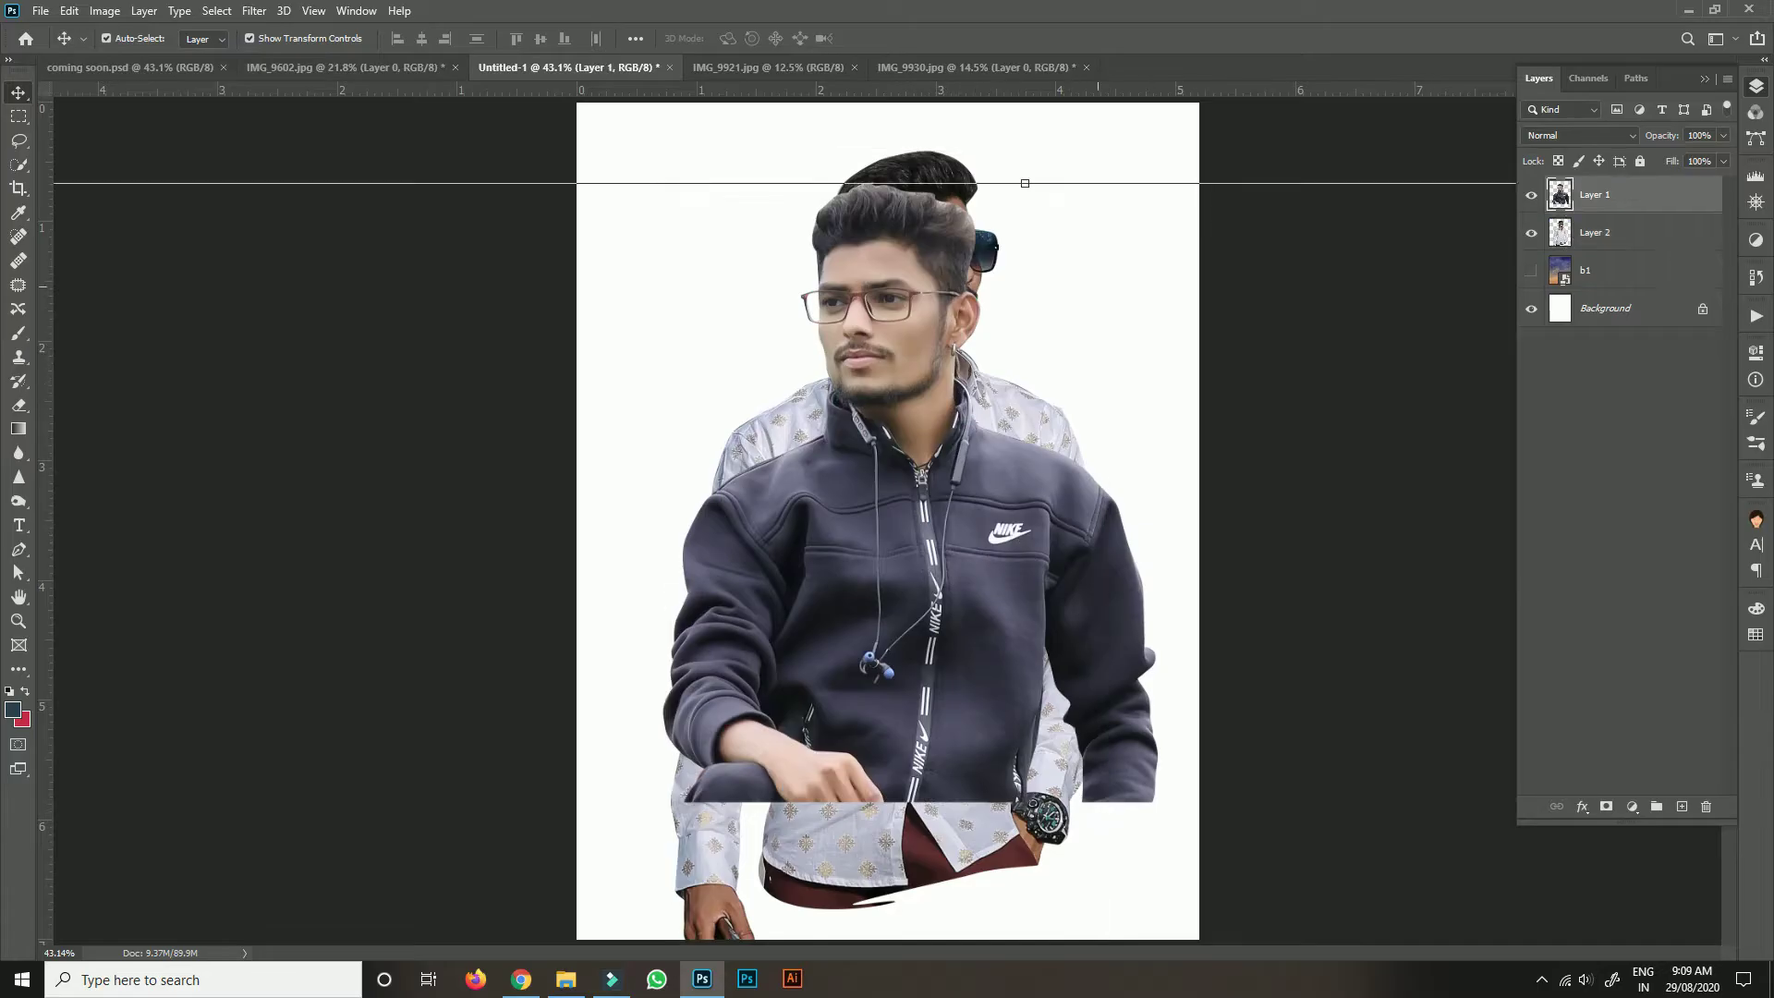
pyautogui.click(1618, 462)
pyautogui.hotkey('ctrl', '[')
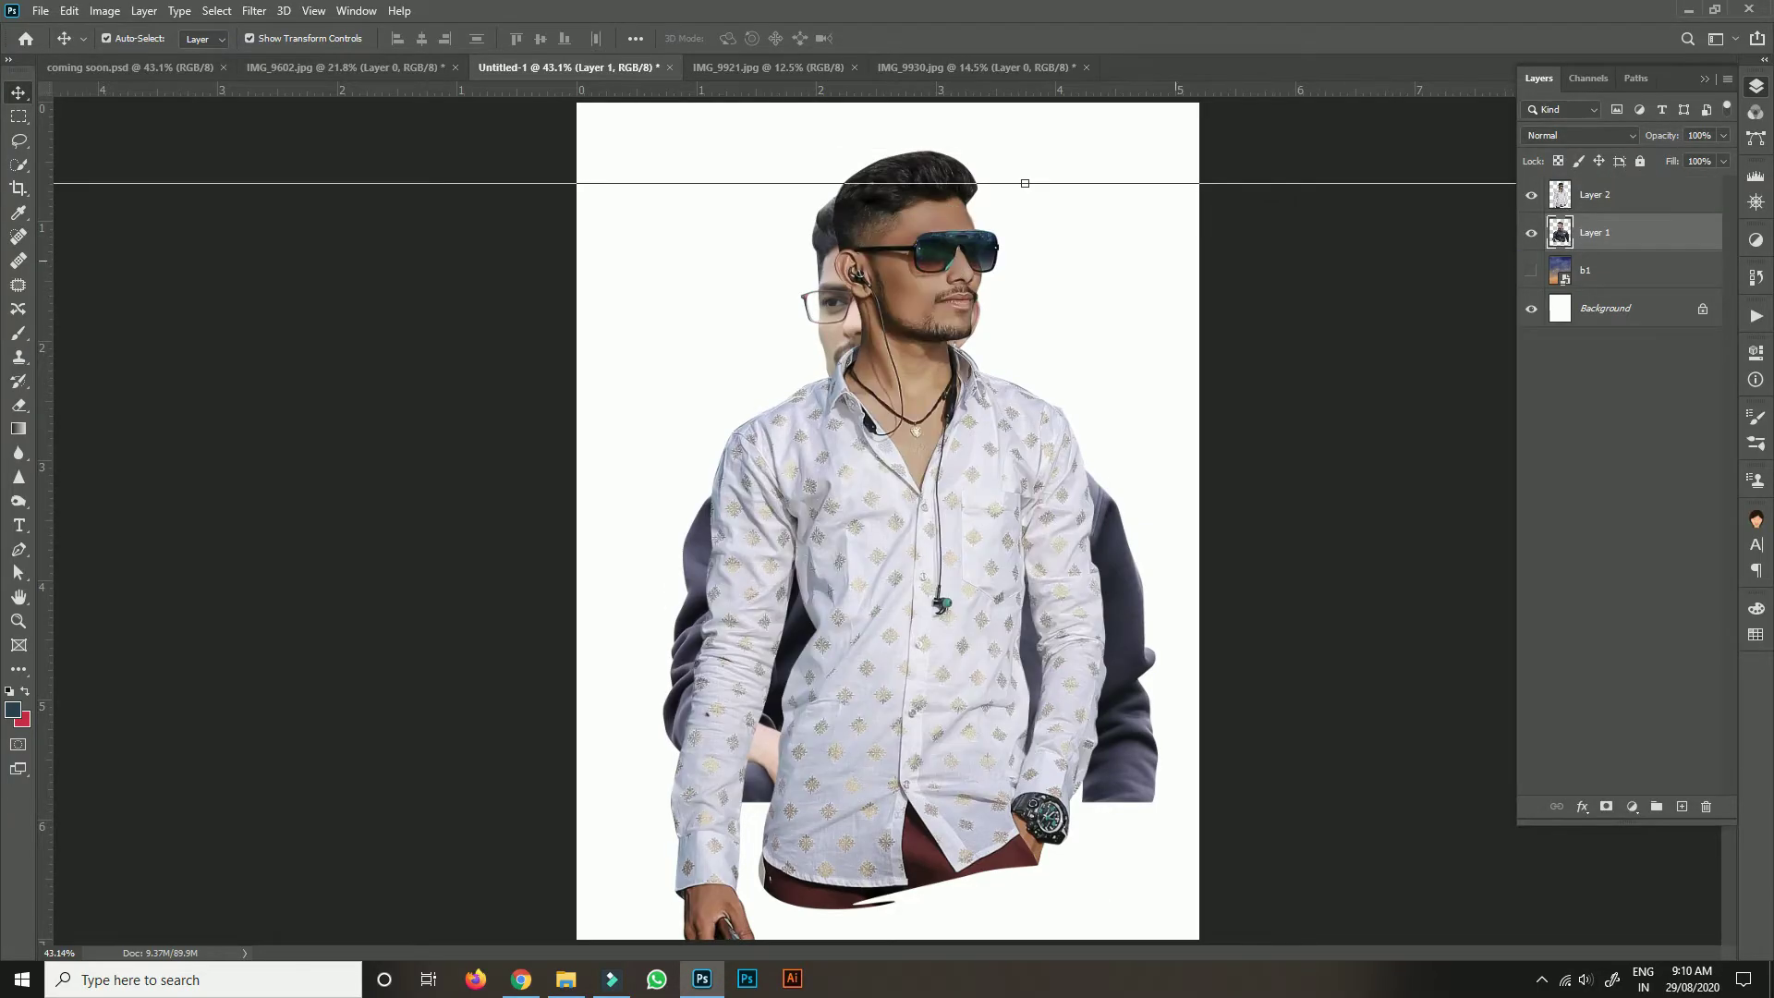
# Scale Layer 2 with the white-shirt man to 86.20% and centre it horizontally, its top level with Layer 1's.
pyautogui.hotkey('alt', ']')
pyautogui.hotkey('ctrl', 't')
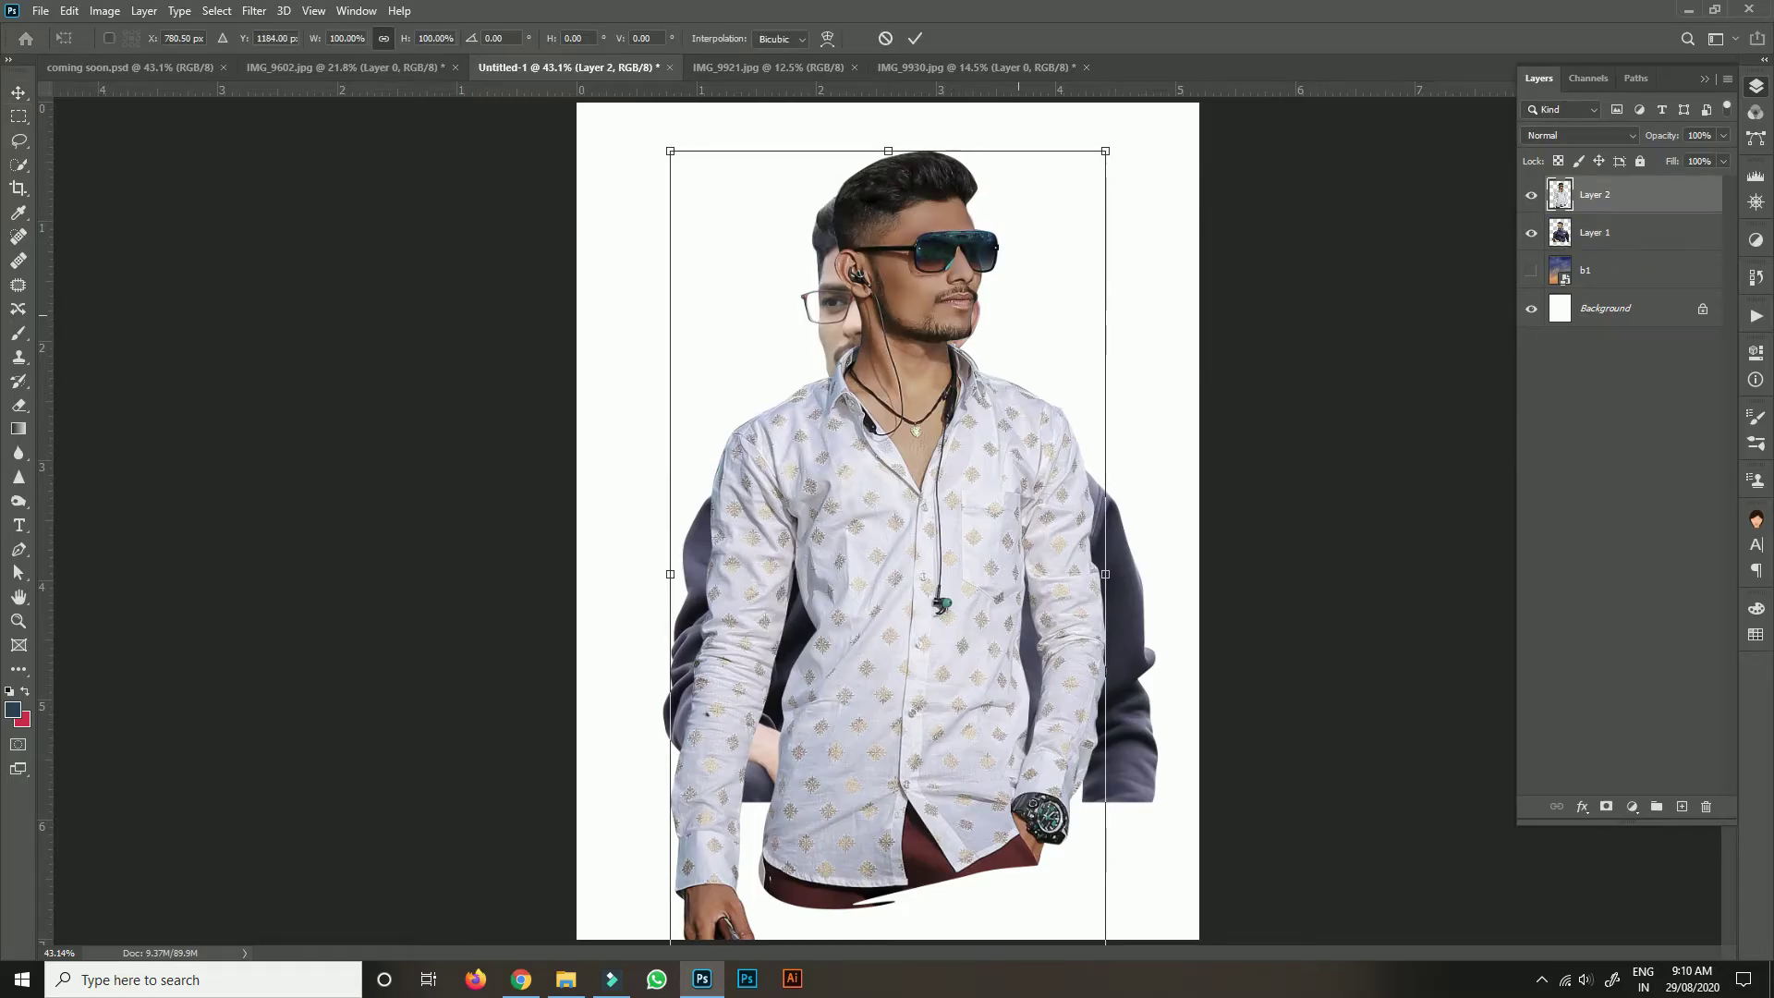
pyautogui.moveTo(1106, 151); pyautogui.dragTo(971, 401)
pyautogui.moveTo(930, 531); pyautogui.dragTo(969, 411)
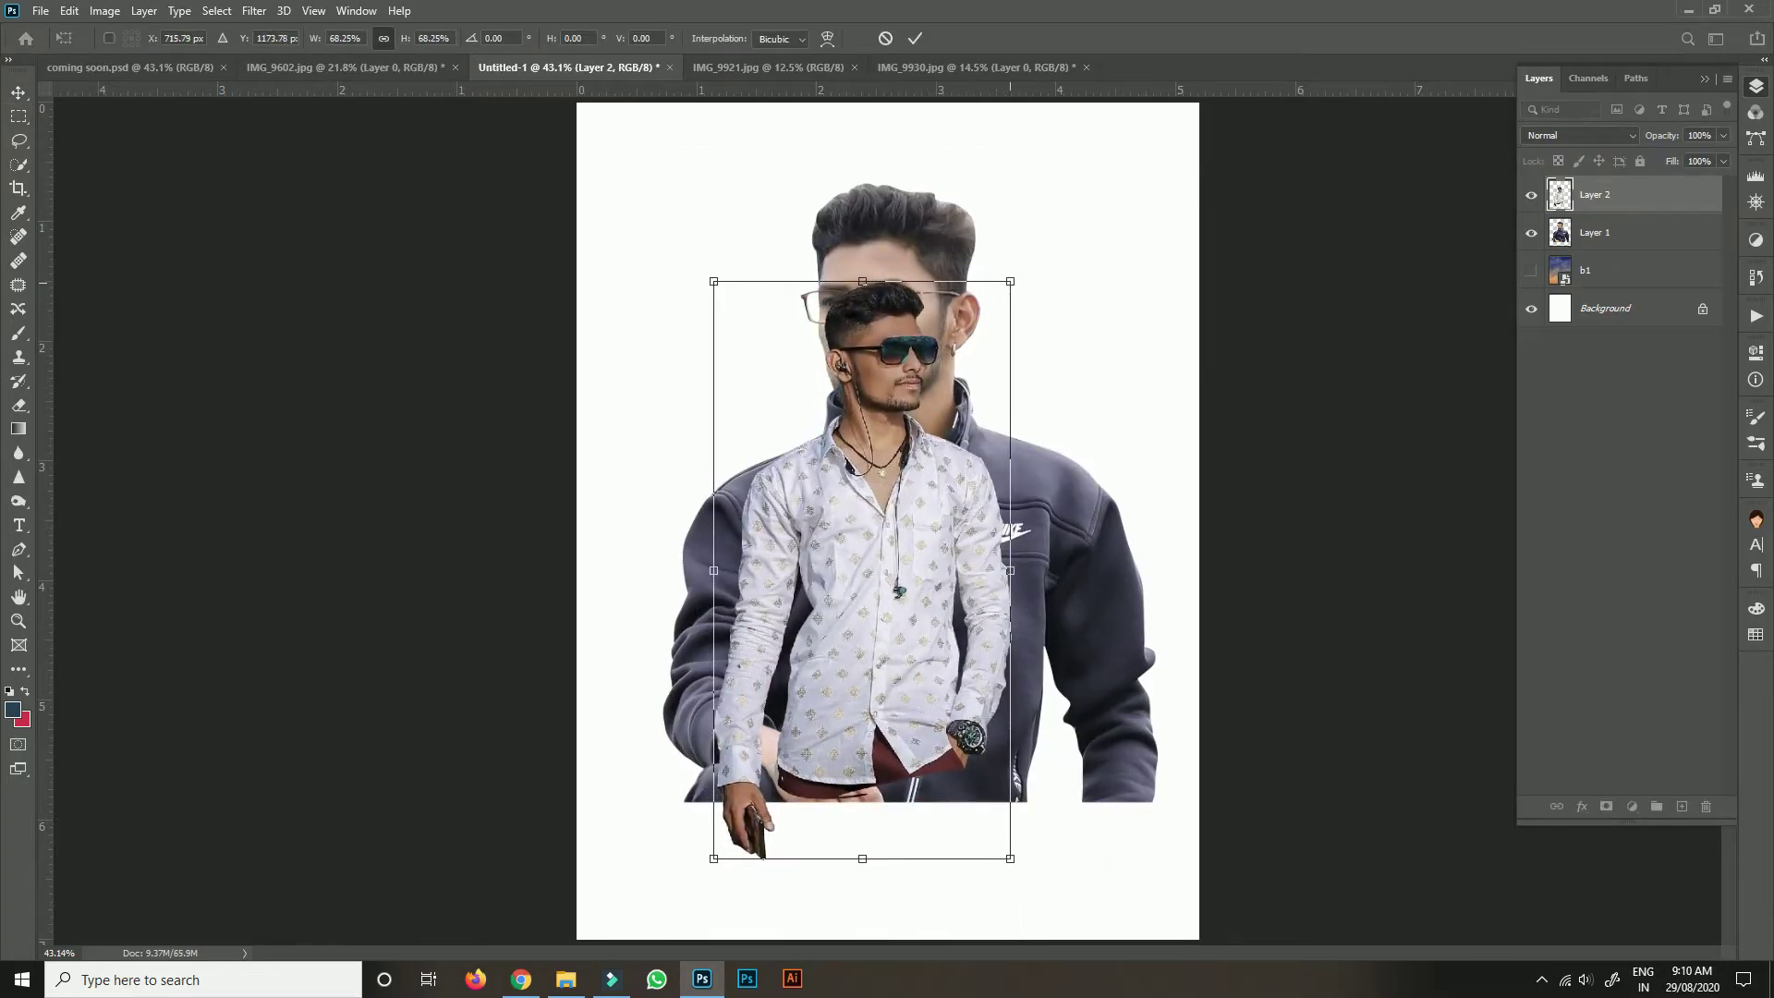
pyautogui.moveTo(1010, 281); pyautogui.dragTo(1091, 151)
pyautogui.moveTo(924, 370)
pyautogui.mouseDown()
pyautogui.moveTo(906, 407)
pyautogui.moveTo(929, 402)
pyautogui.mouseUp()
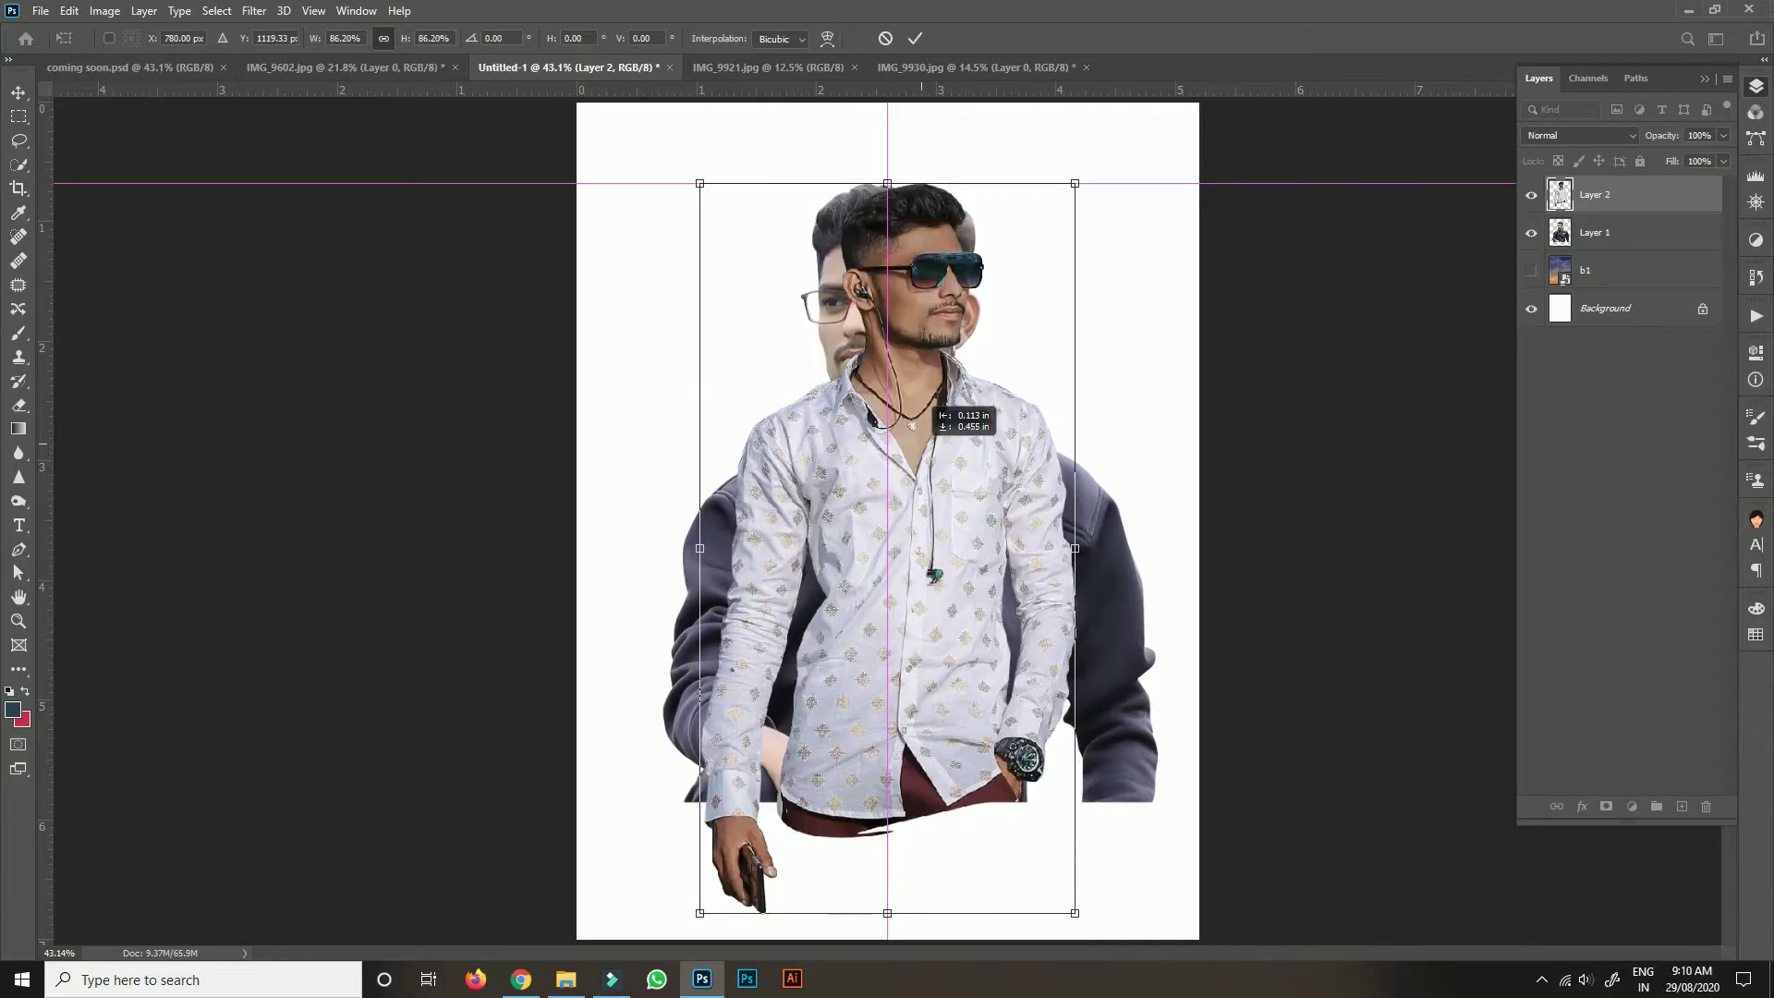
pyautogui.click(915, 38)
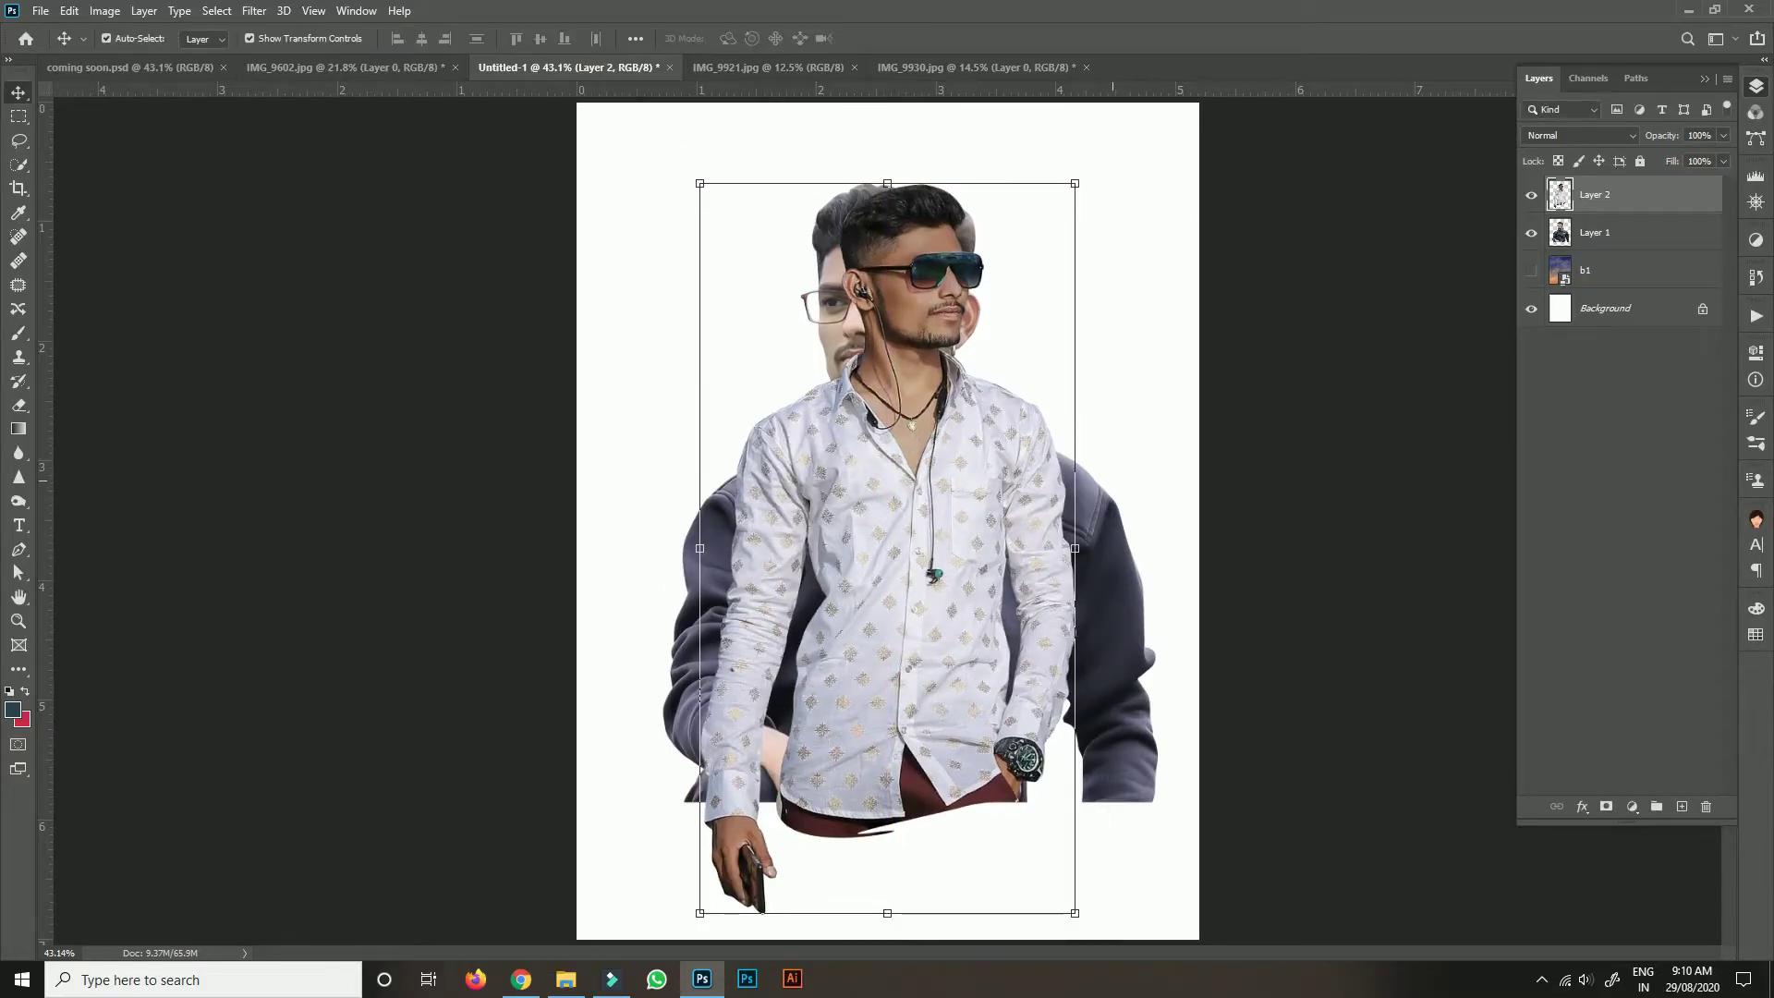
# Move the jacket photo on Layer 1 and scale it down to about 22.64% to fit within the page.
pyautogui.moveTo(1109, 505); pyautogui.dragTo(1007, 471)
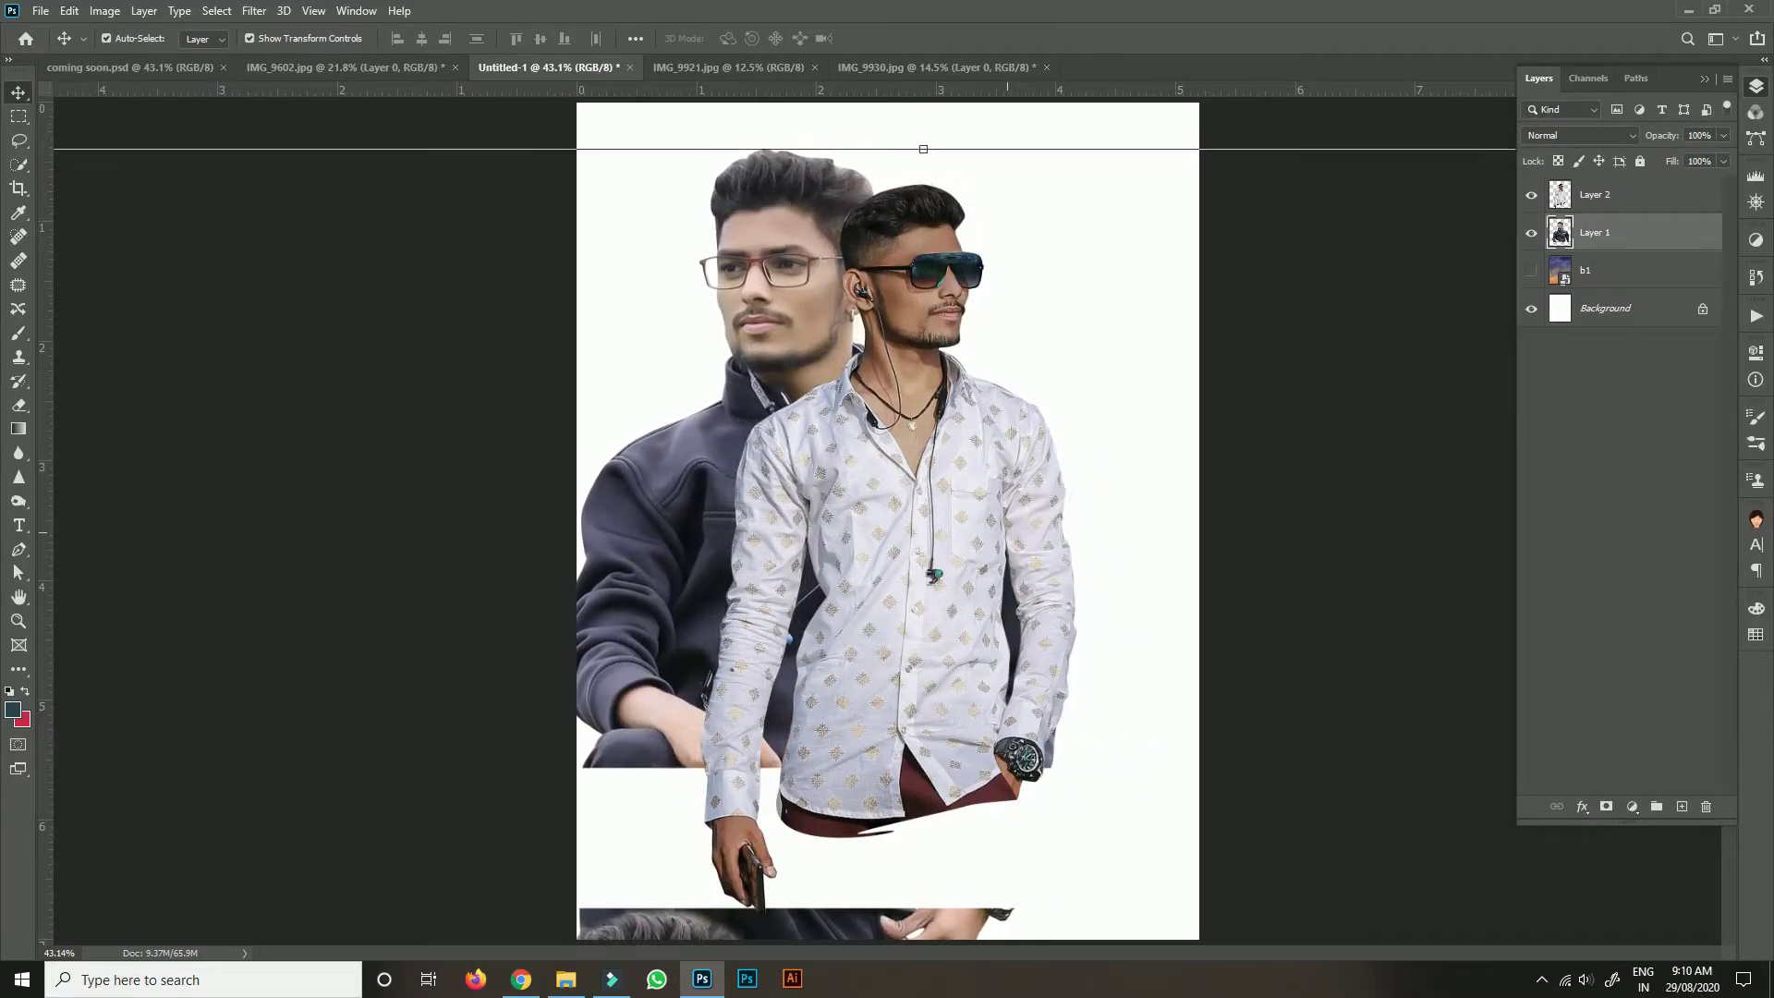
pyautogui.moveTo(1007, 534); pyautogui.dragTo(1131, 150)
pyautogui.scroll(-5, 887, 522)
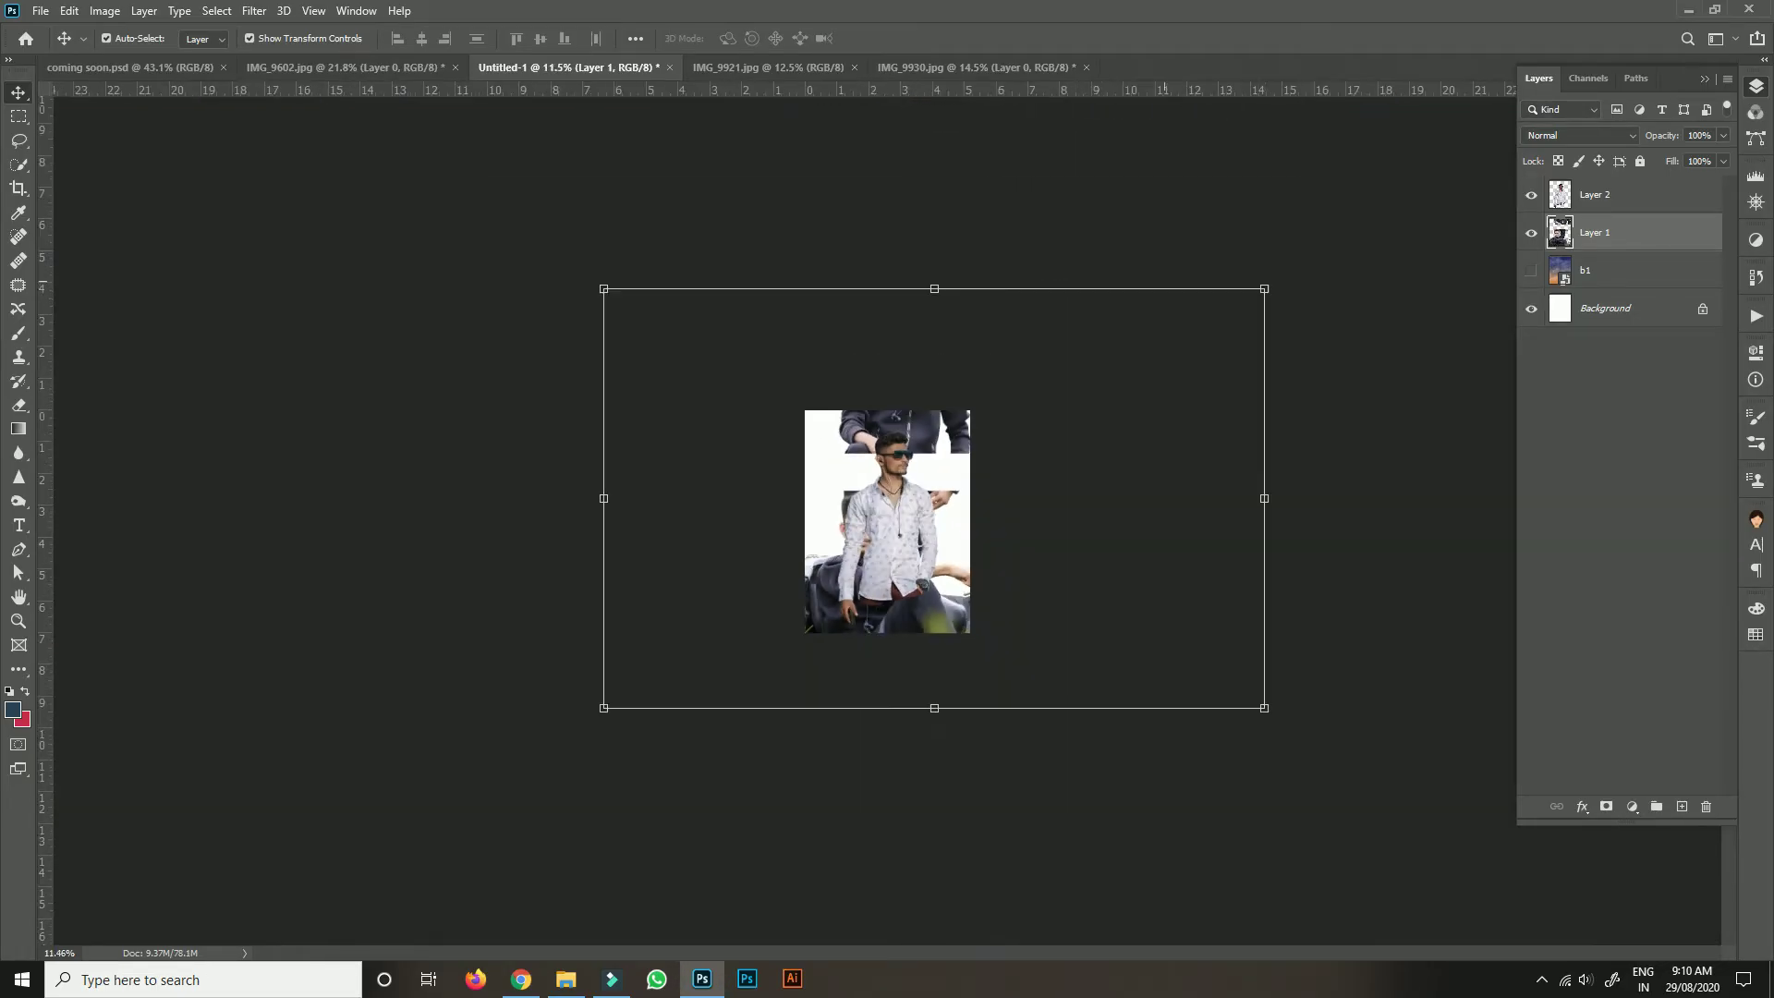
pyautogui.moveTo(1265, 289); pyautogui.dragTo(969, 450)
# Hide Layer 2, then delete the motorcycle and grass area below the jacket man on Layer 1 using a rectangular selection and deselect.
pyautogui.click(18, 116)
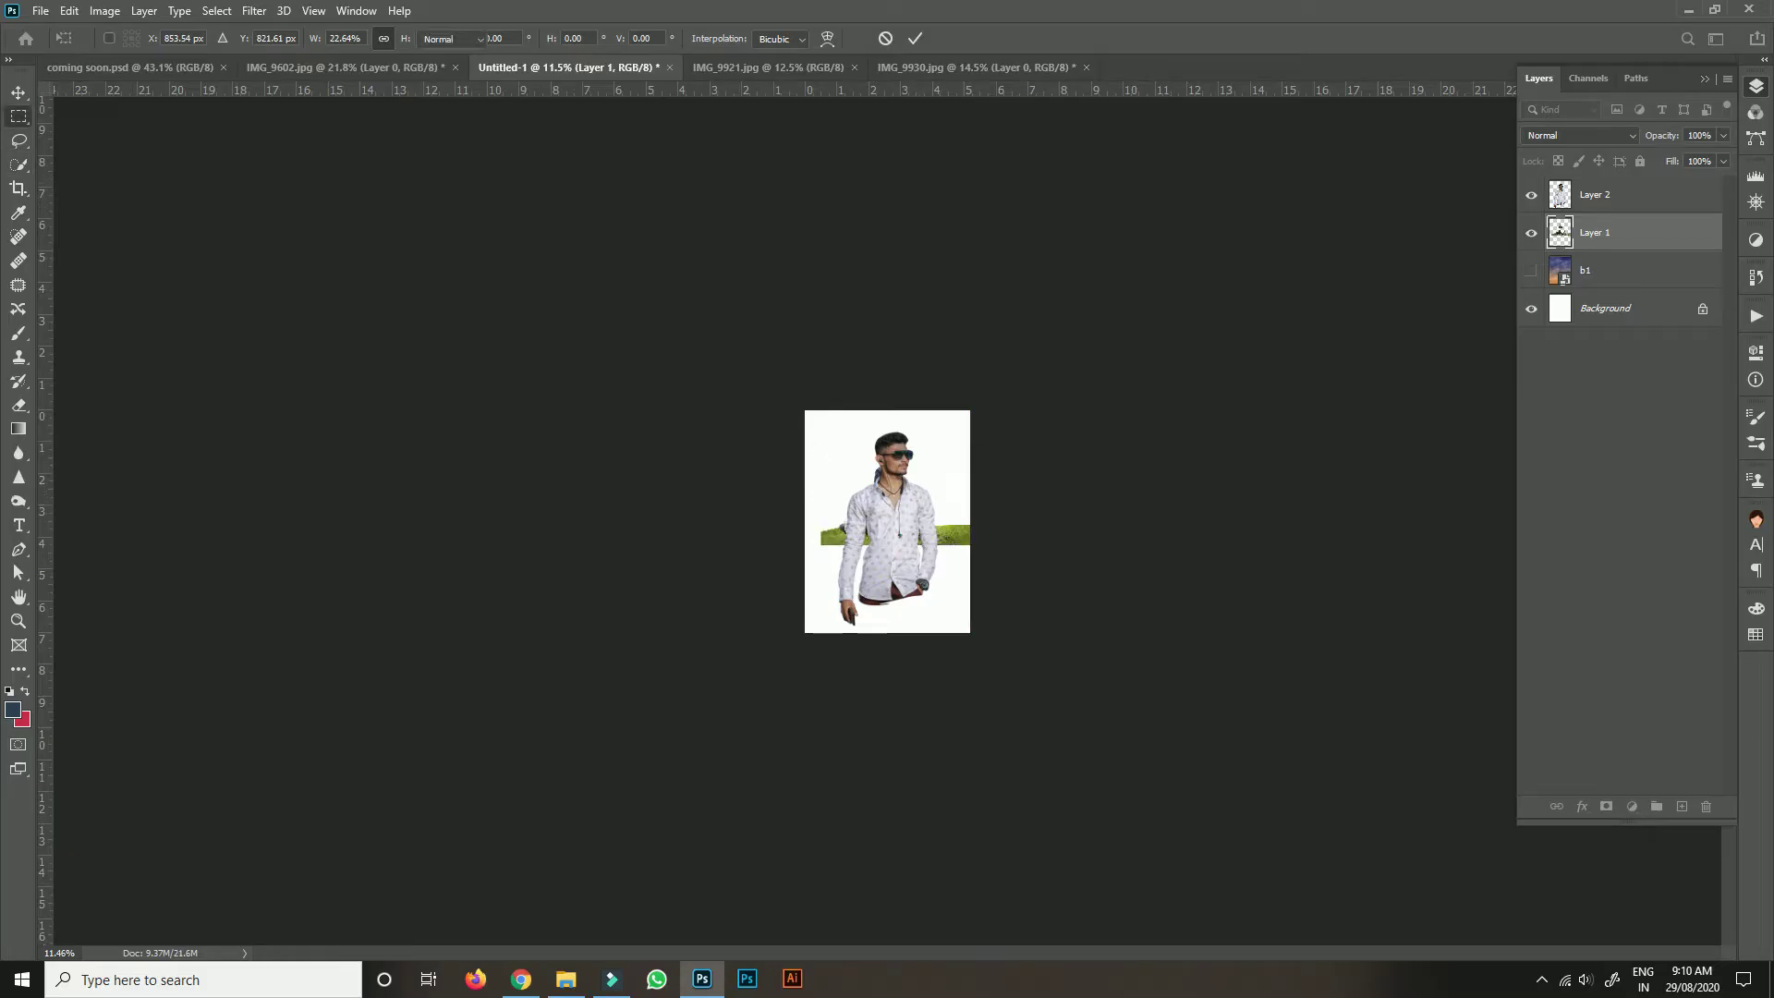
pyautogui.click(1531, 194)
pyautogui.scroll(3, 888, 521)
pyautogui.moveTo(709, 461); pyautogui.dragTo(1078, 647)
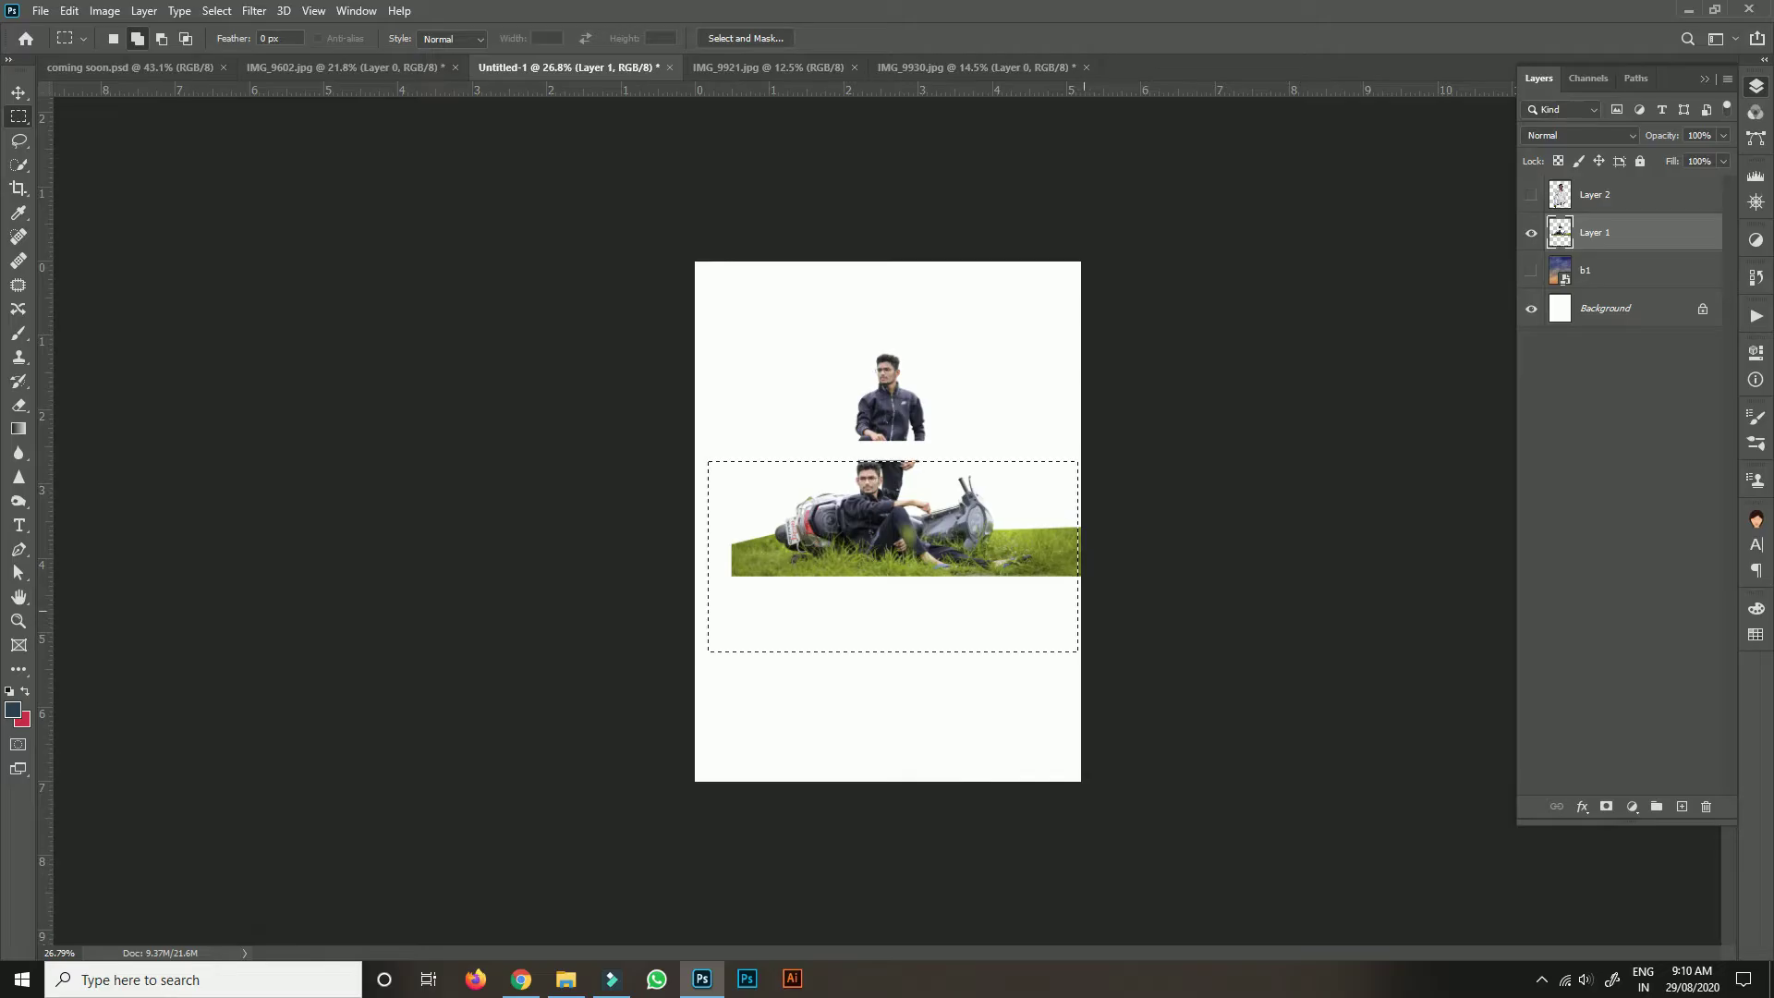
pyautogui.press('Delete')
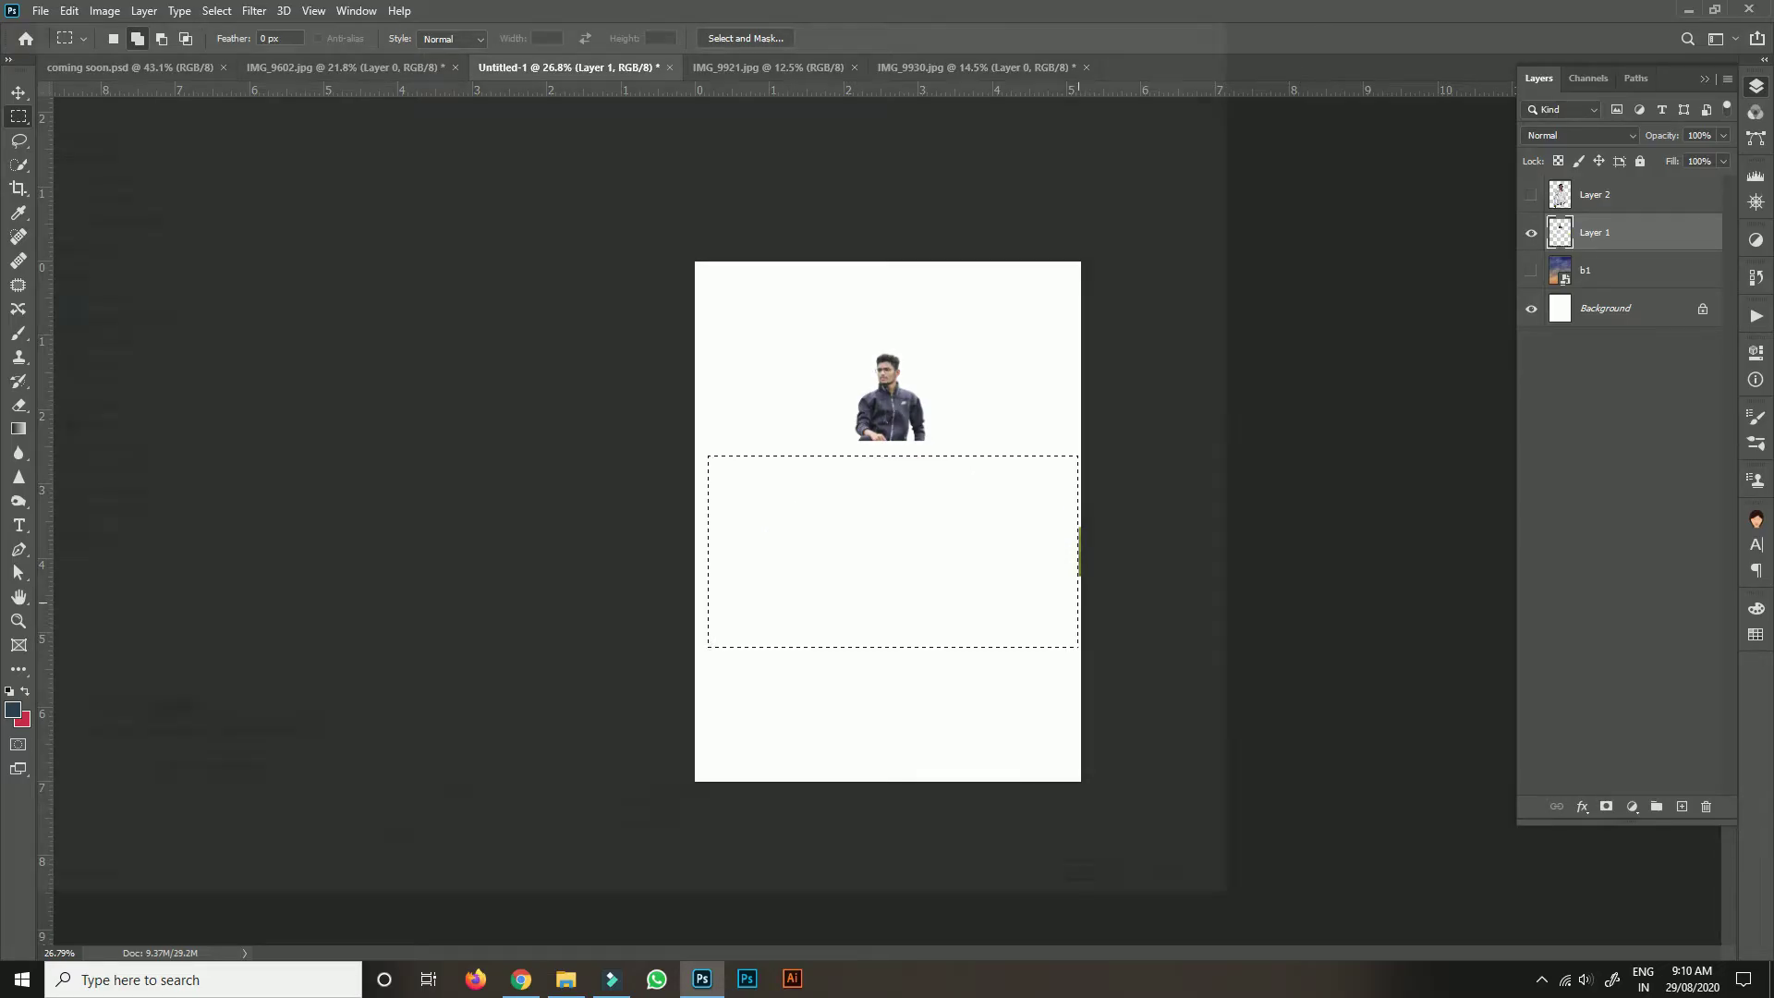
pyautogui.hotkey('ctrl', 's')
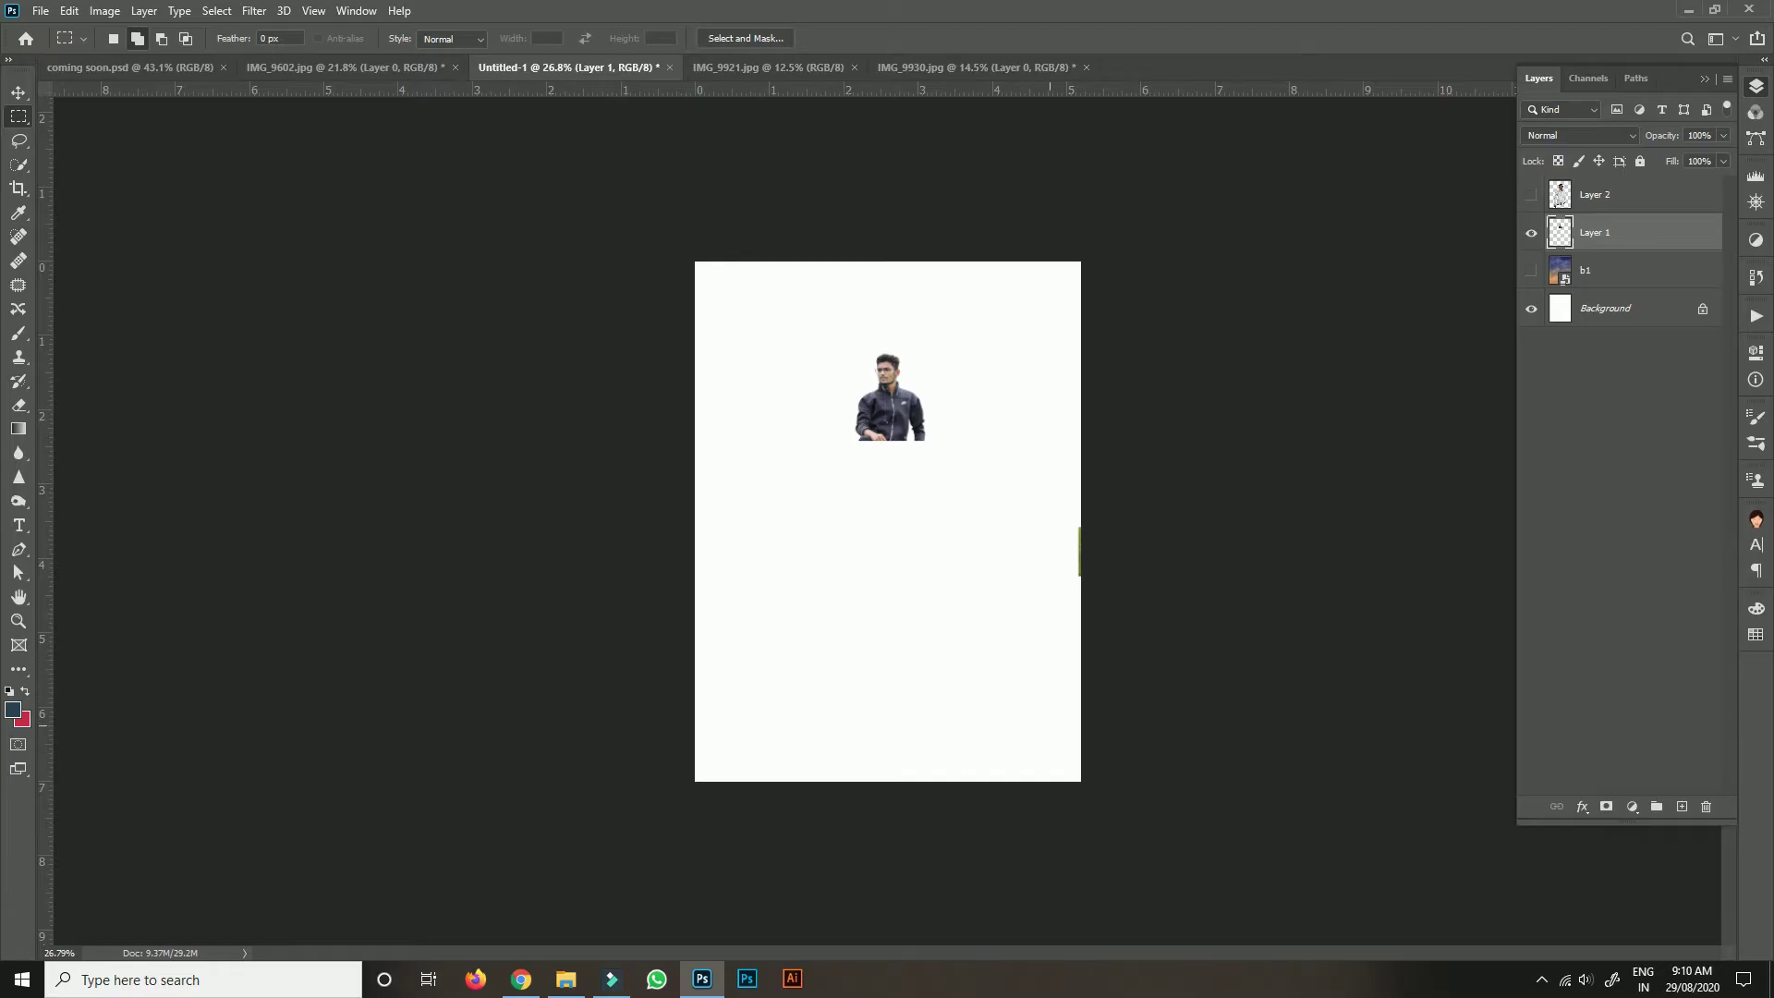
pyautogui.press('v')
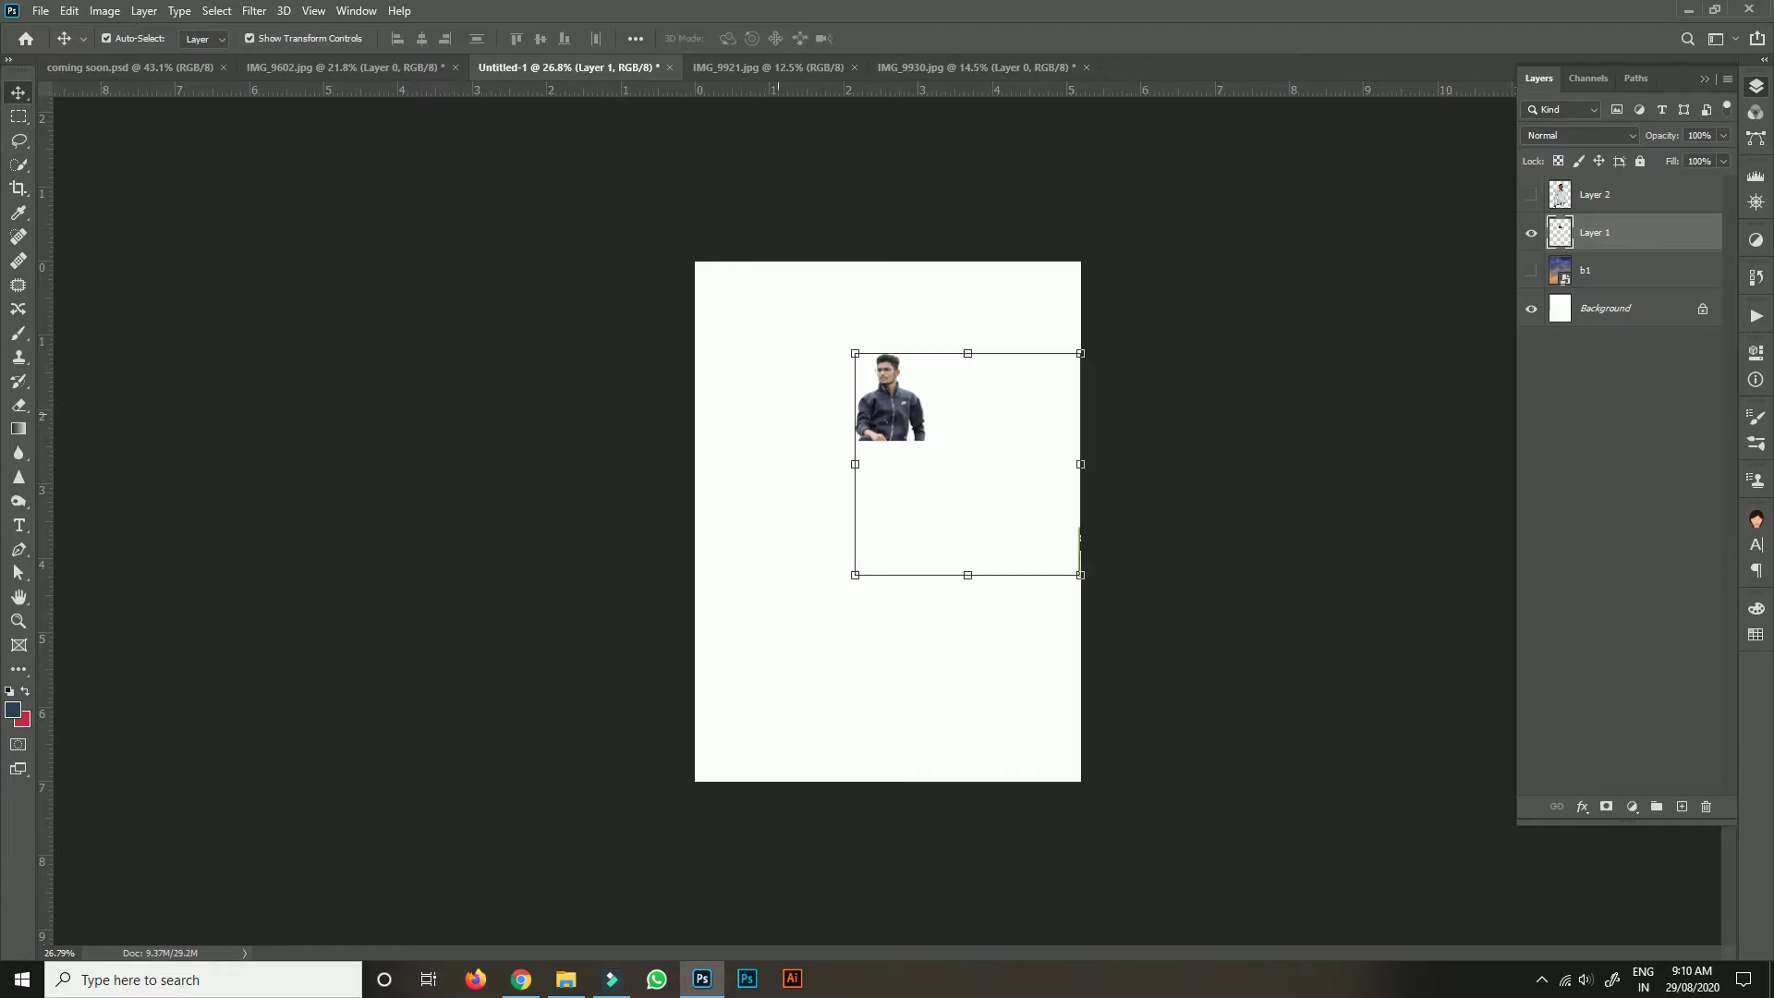
# Move the jacket man on Layer 1 to the left and delete the leftover strip beside him using a rectangular selection.
pyautogui.moveTo(878, 388); pyautogui.dragTo(827, 388)
pyautogui.press('m')
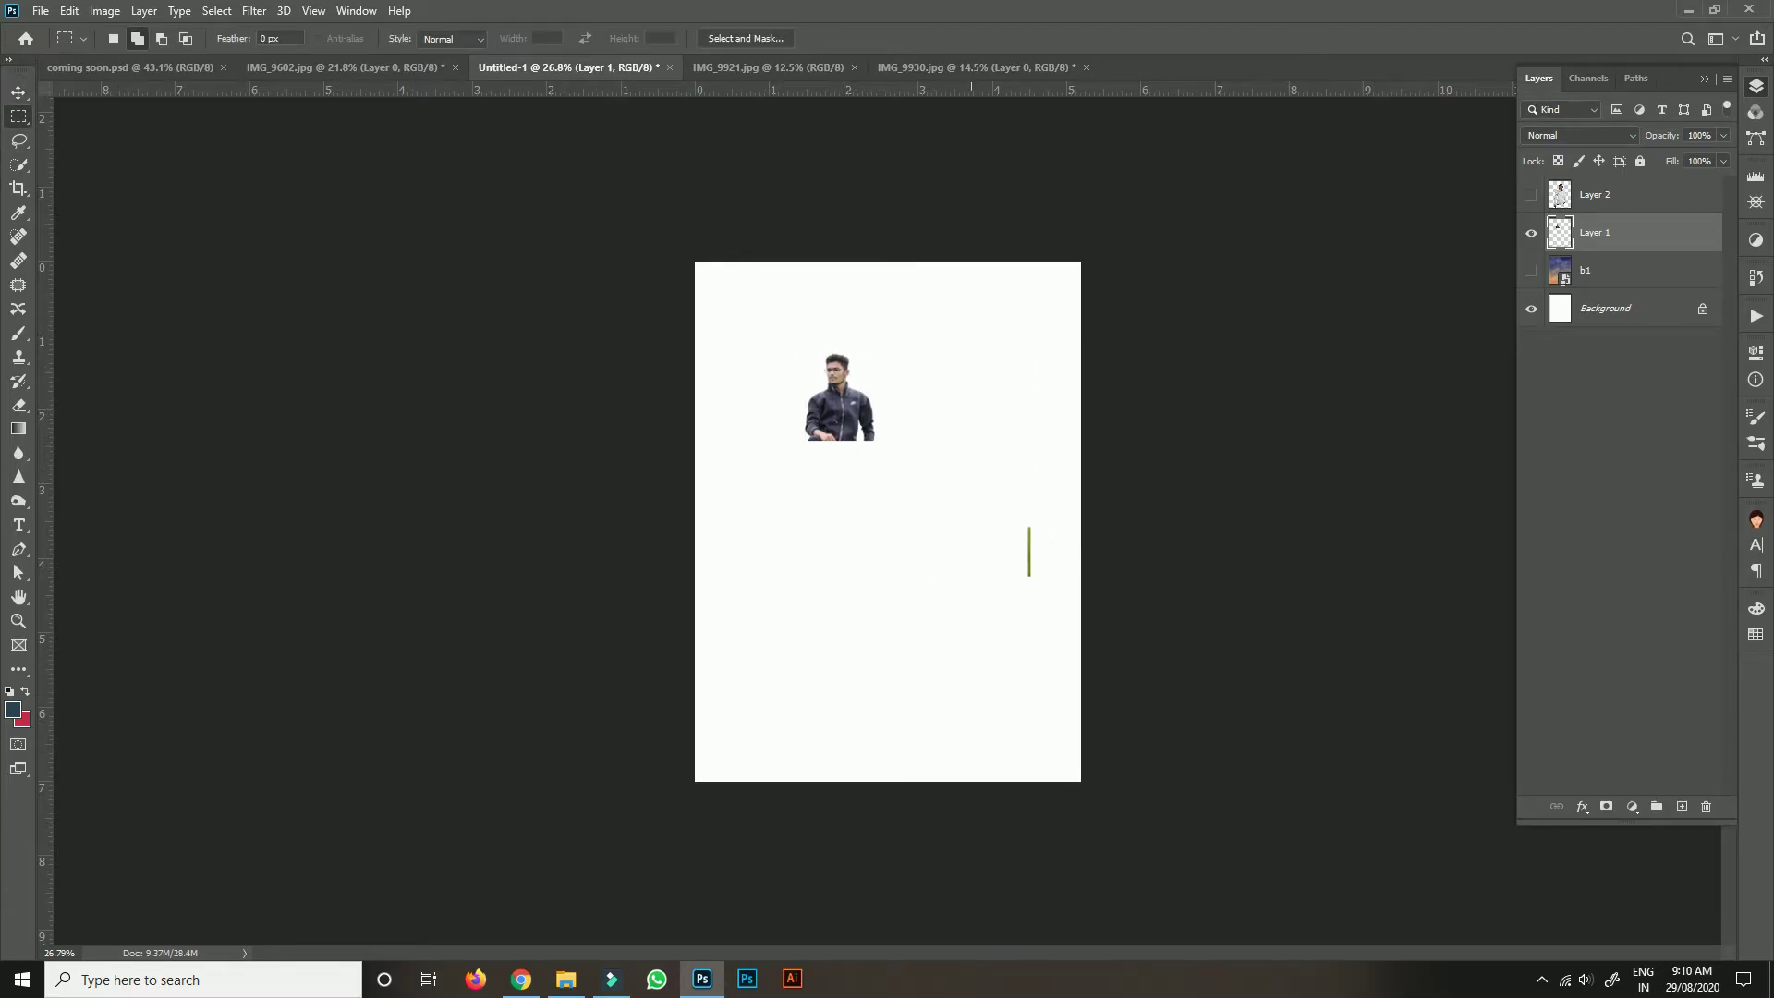
pyautogui.moveTo(987, 453); pyautogui.dragTo(1086, 638)
pyautogui.press('Delete')
pyautogui.press('v')
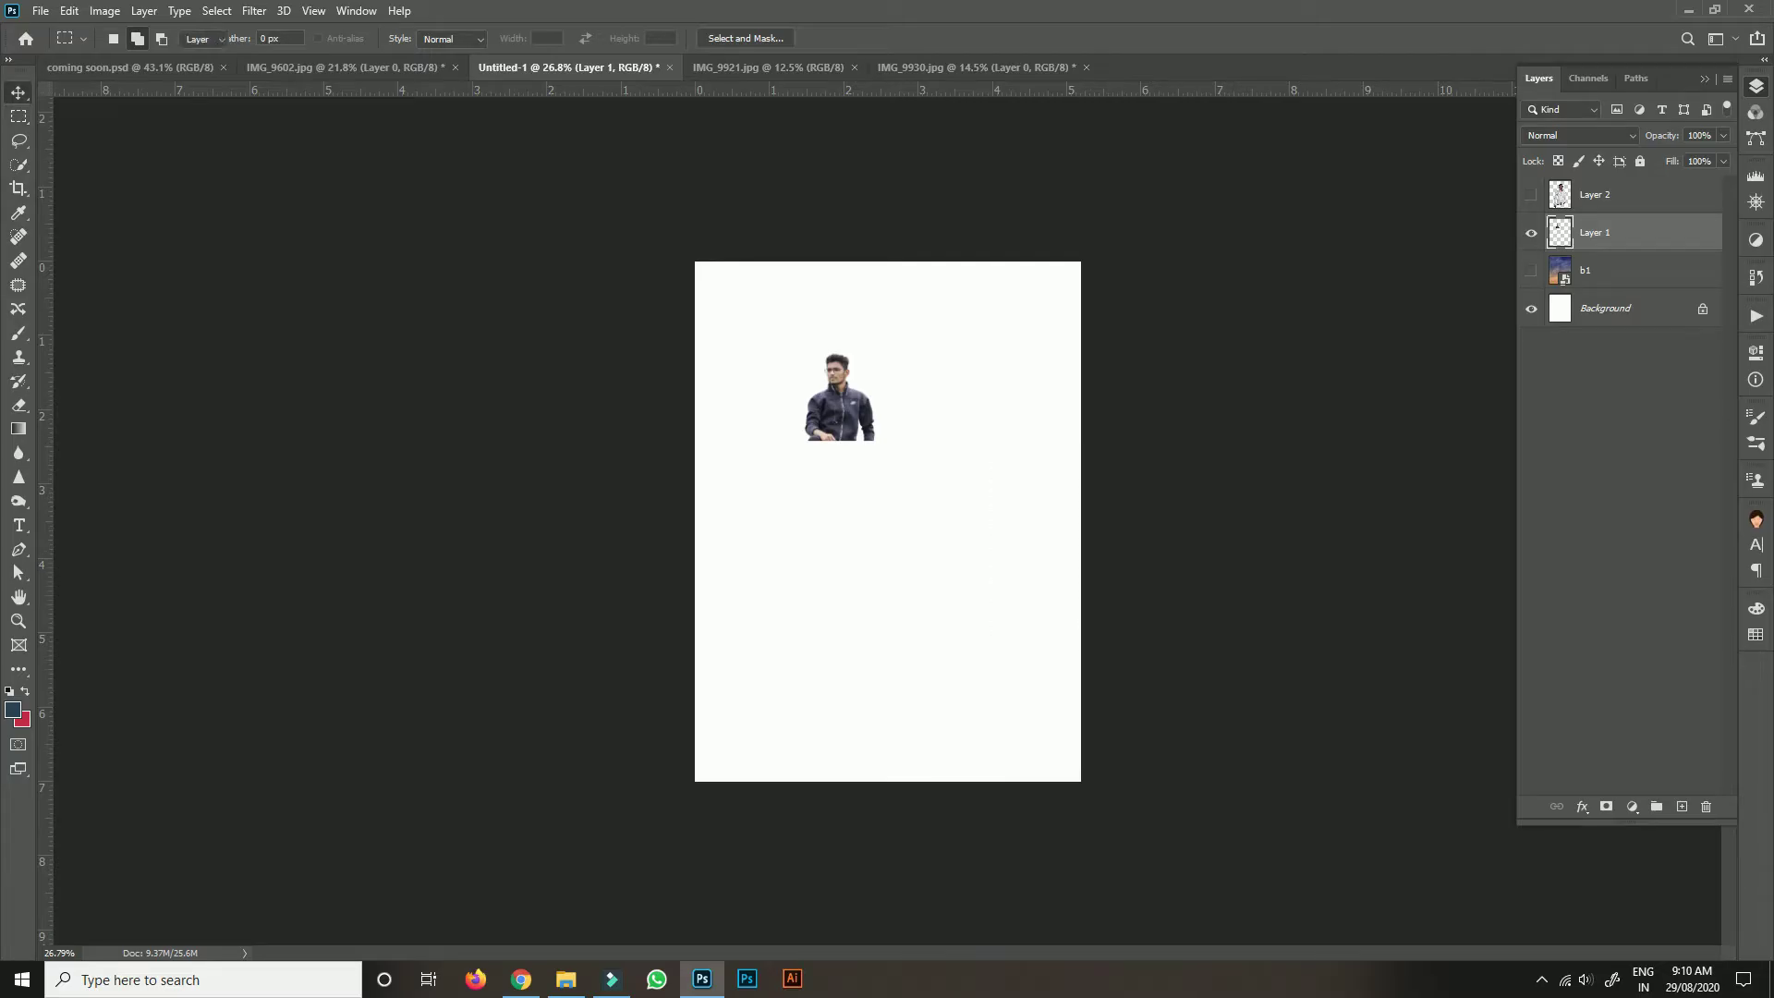
# Enlarge the cropped jacket man on Layer 1 with Free Transform and place him near the middle of the page.
pyautogui.hotkey('ctrl', 't')
pyautogui.moveTo(875, 353); pyautogui.dragTo(990, 206)
pyautogui.moveTo(840, 309); pyautogui.dragTo(831, 469)
pyautogui.click(915, 38)
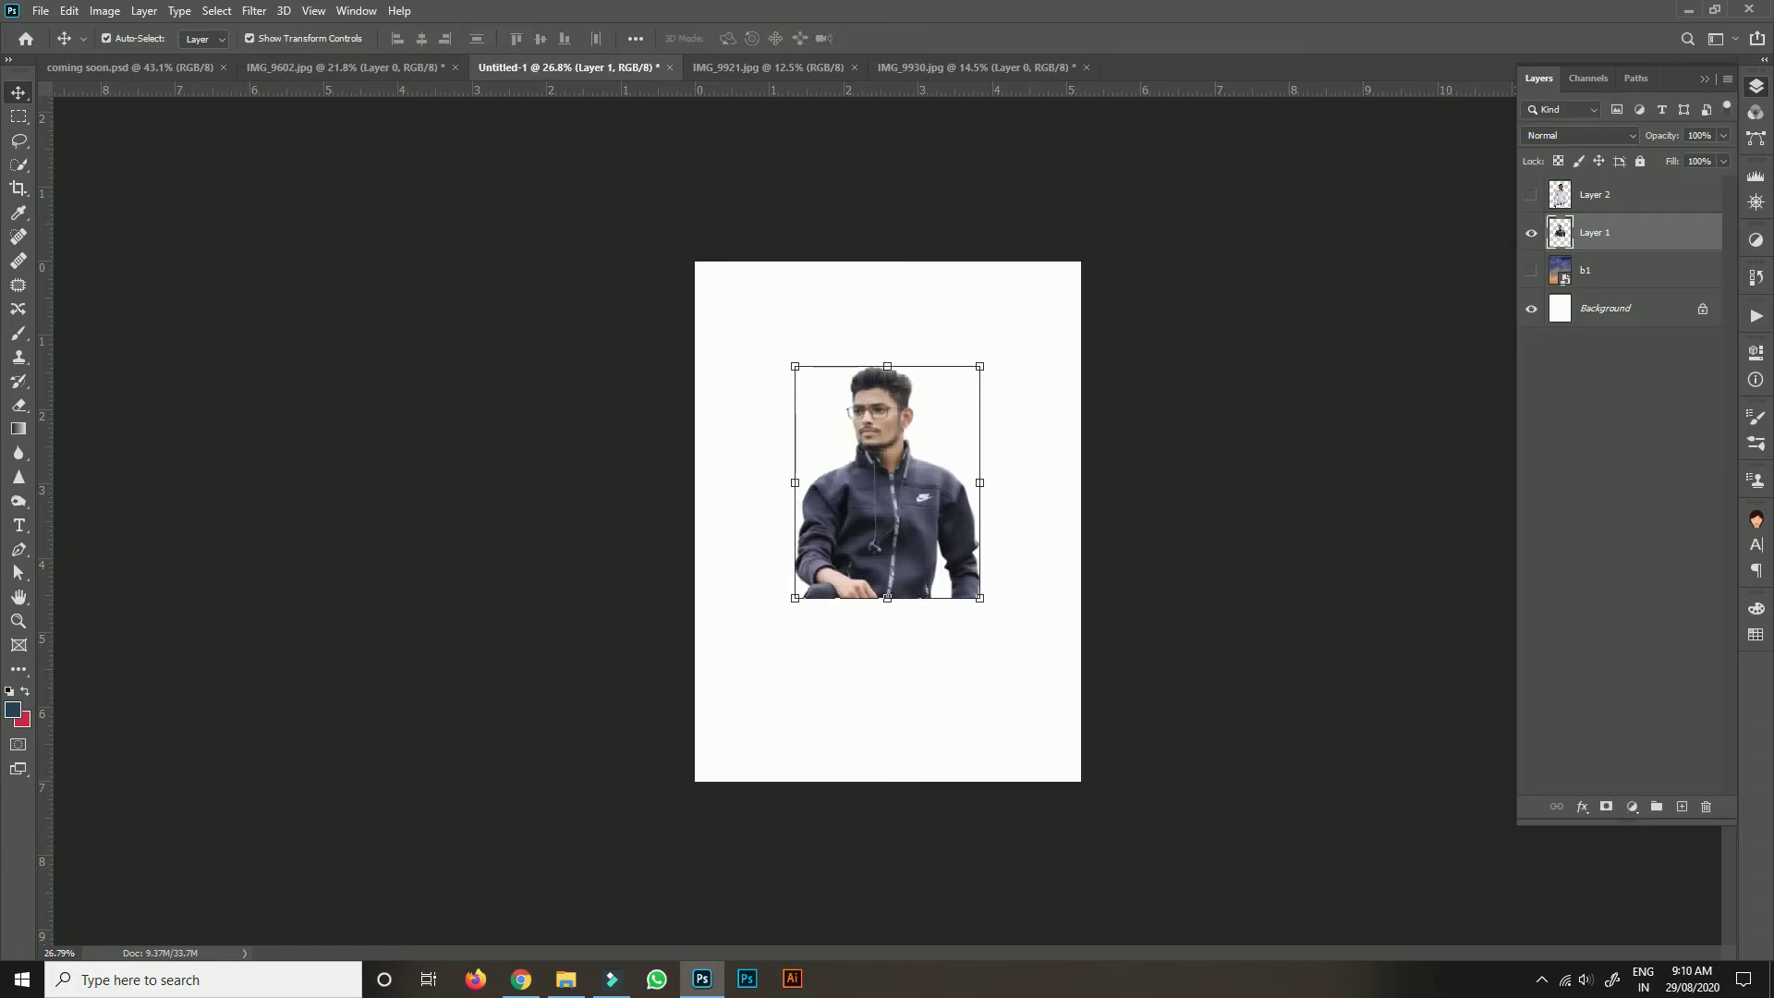
# Show Layer 2, then scale the jacket man to 138.86% and position him behind the left shoulder of the white-shirt man.
pyautogui.click(1531, 194)
pyautogui.scroll(3, 888, 522)
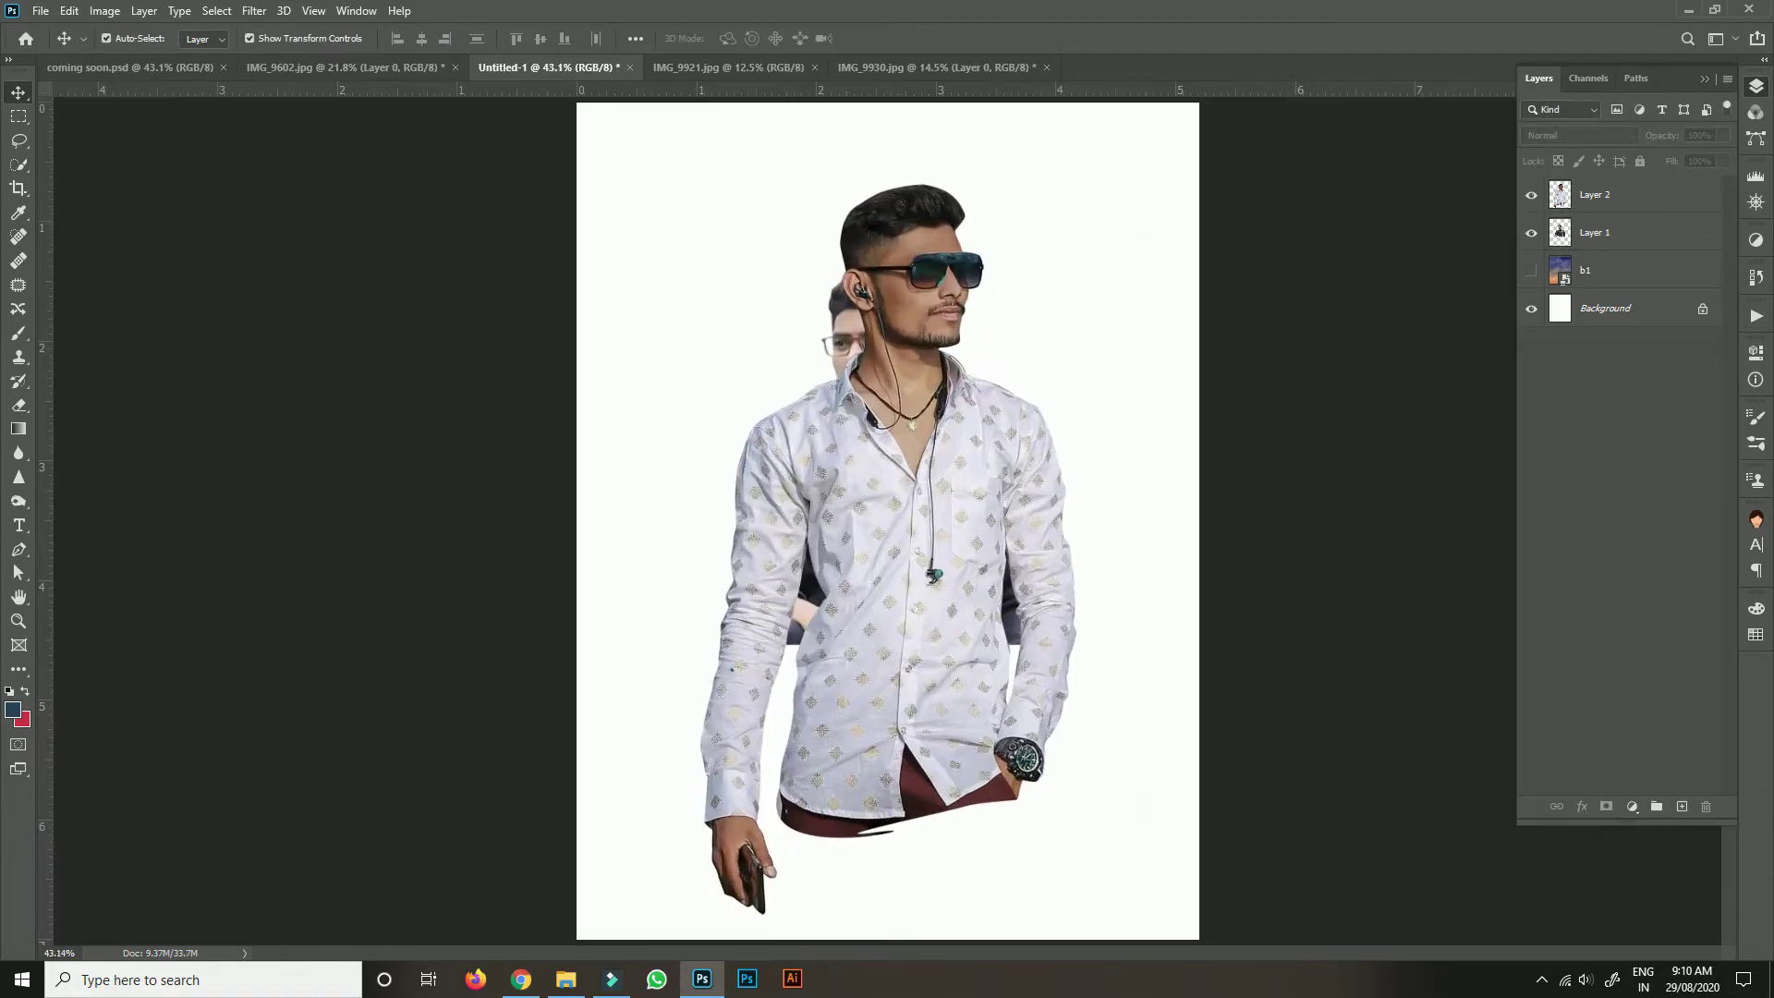
pyautogui.moveTo(836, 318); pyautogui.dragTo(788, 248)
pyautogui.moveTo(664, 575); pyautogui.dragTo(548, 720)
pyautogui.moveTo(700, 496); pyautogui.dragTo(732, 424)
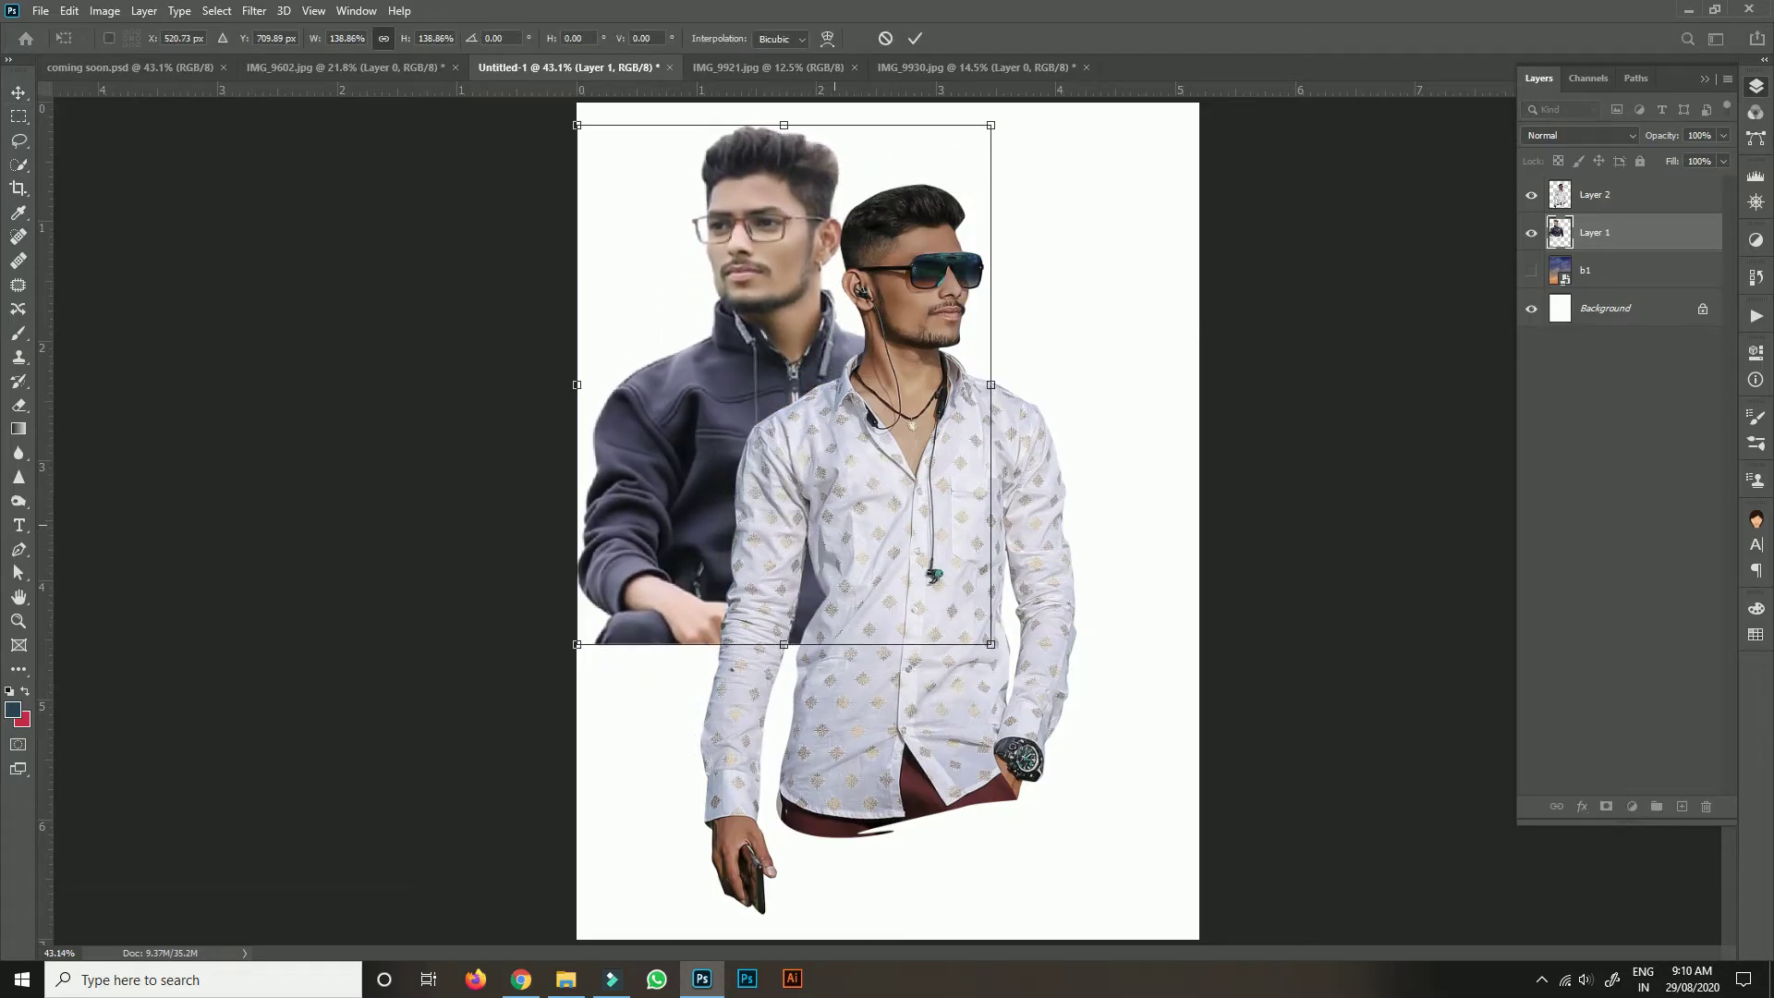
pyautogui.click(915, 37)
pyautogui.moveTo(969, 262)
pyautogui.mouseDown()
pyautogui.moveTo(929, 324)
pyautogui.moveTo(957, 262)
pyautogui.mouseUp()
pyautogui.moveTo(778, 274)
pyautogui.mouseDown()
pyautogui.moveTo(781, 315)
pyautogui.moveTo(778, 288)
pyautogui.mouseUp()
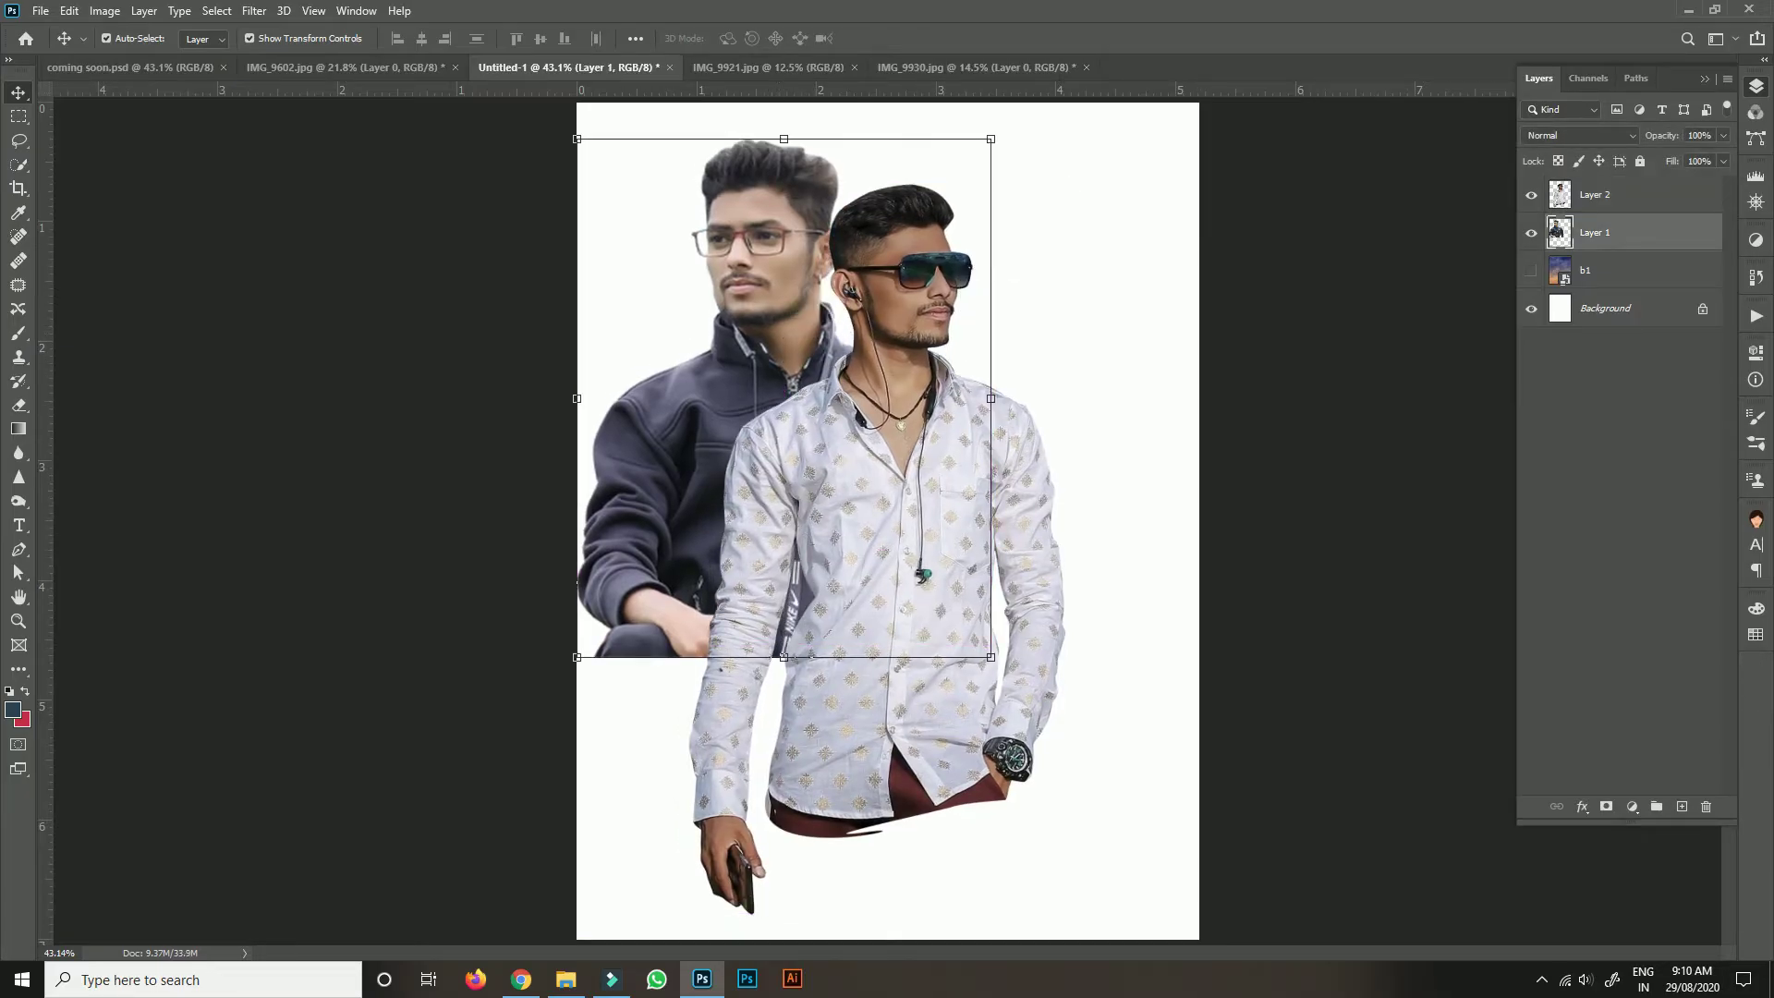
# Add a layer mask to Layer 1 and fade out the jacket man's lower body and sleeve with a soft black brush.
pyautogui.click(1606, 807)
pyautogui.press('b')
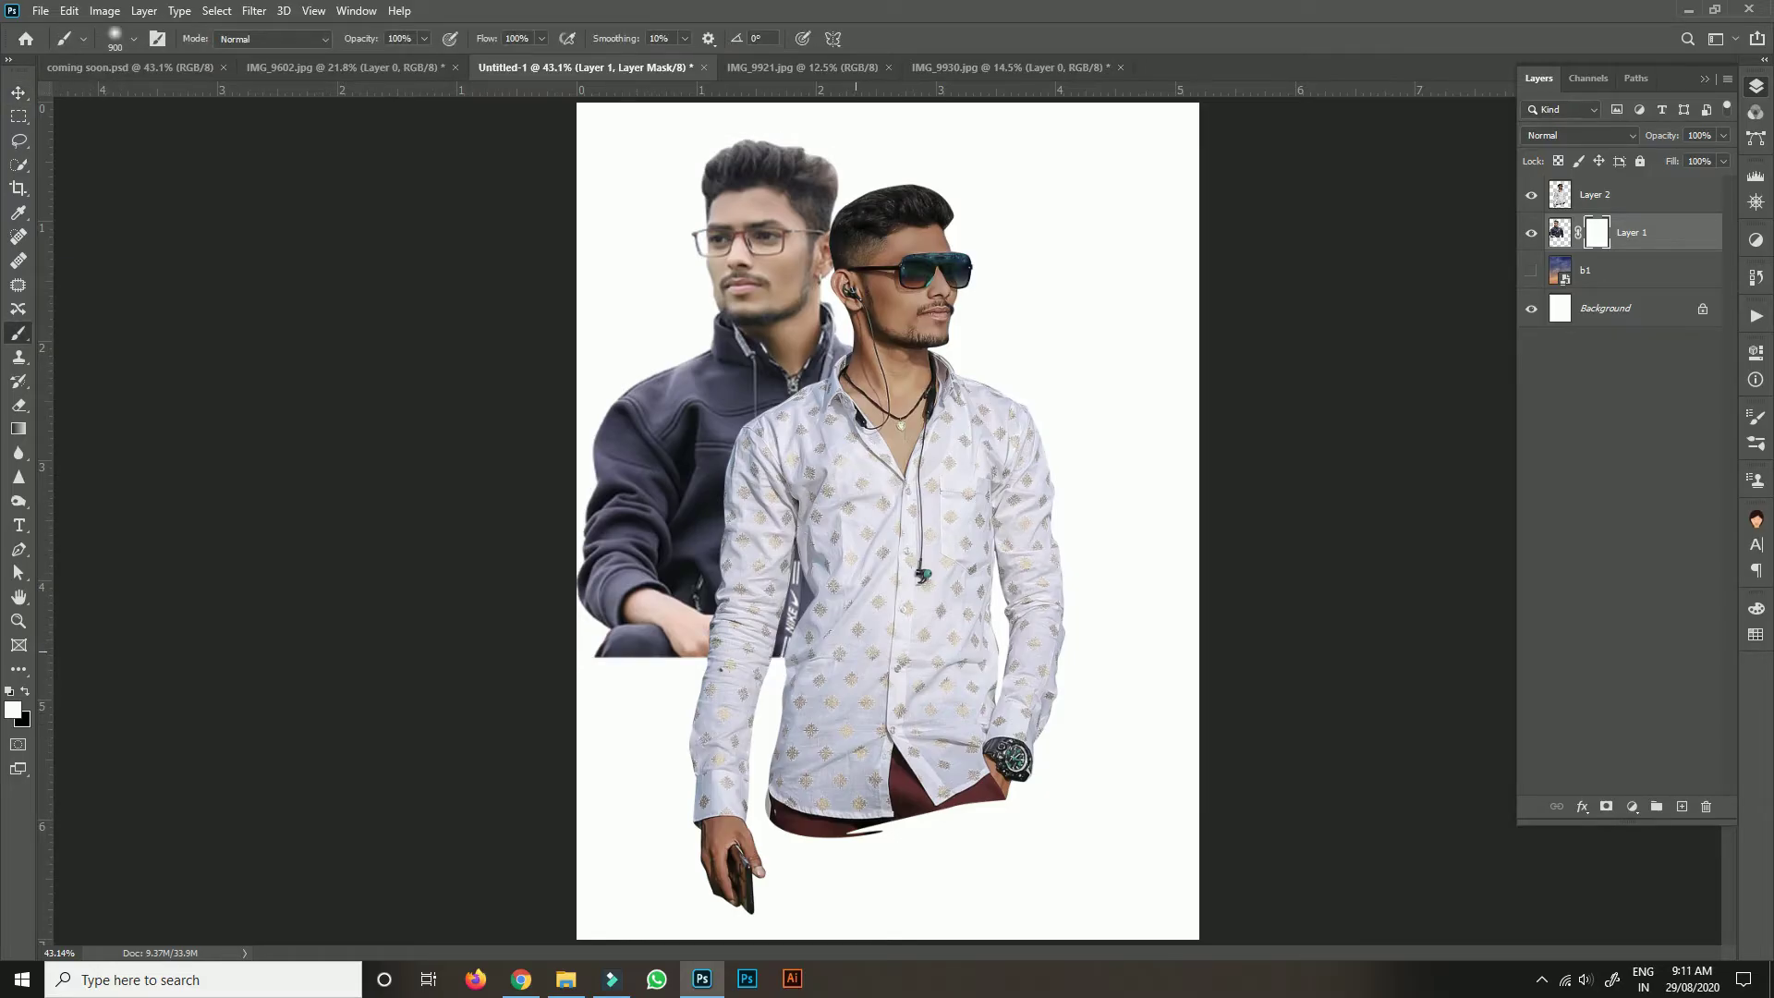
pyautogui.press('x')
pyautogui.moveTo(740, 628)
pyautogui.mouseDown()
pyautogui.moveTo(647, 601)
pyautogui.moveTo(629, 554)
pyautogui.moveTo(666, 536)
pyautogui.moveTo(740, 592)
pyautogui.mouseUp()
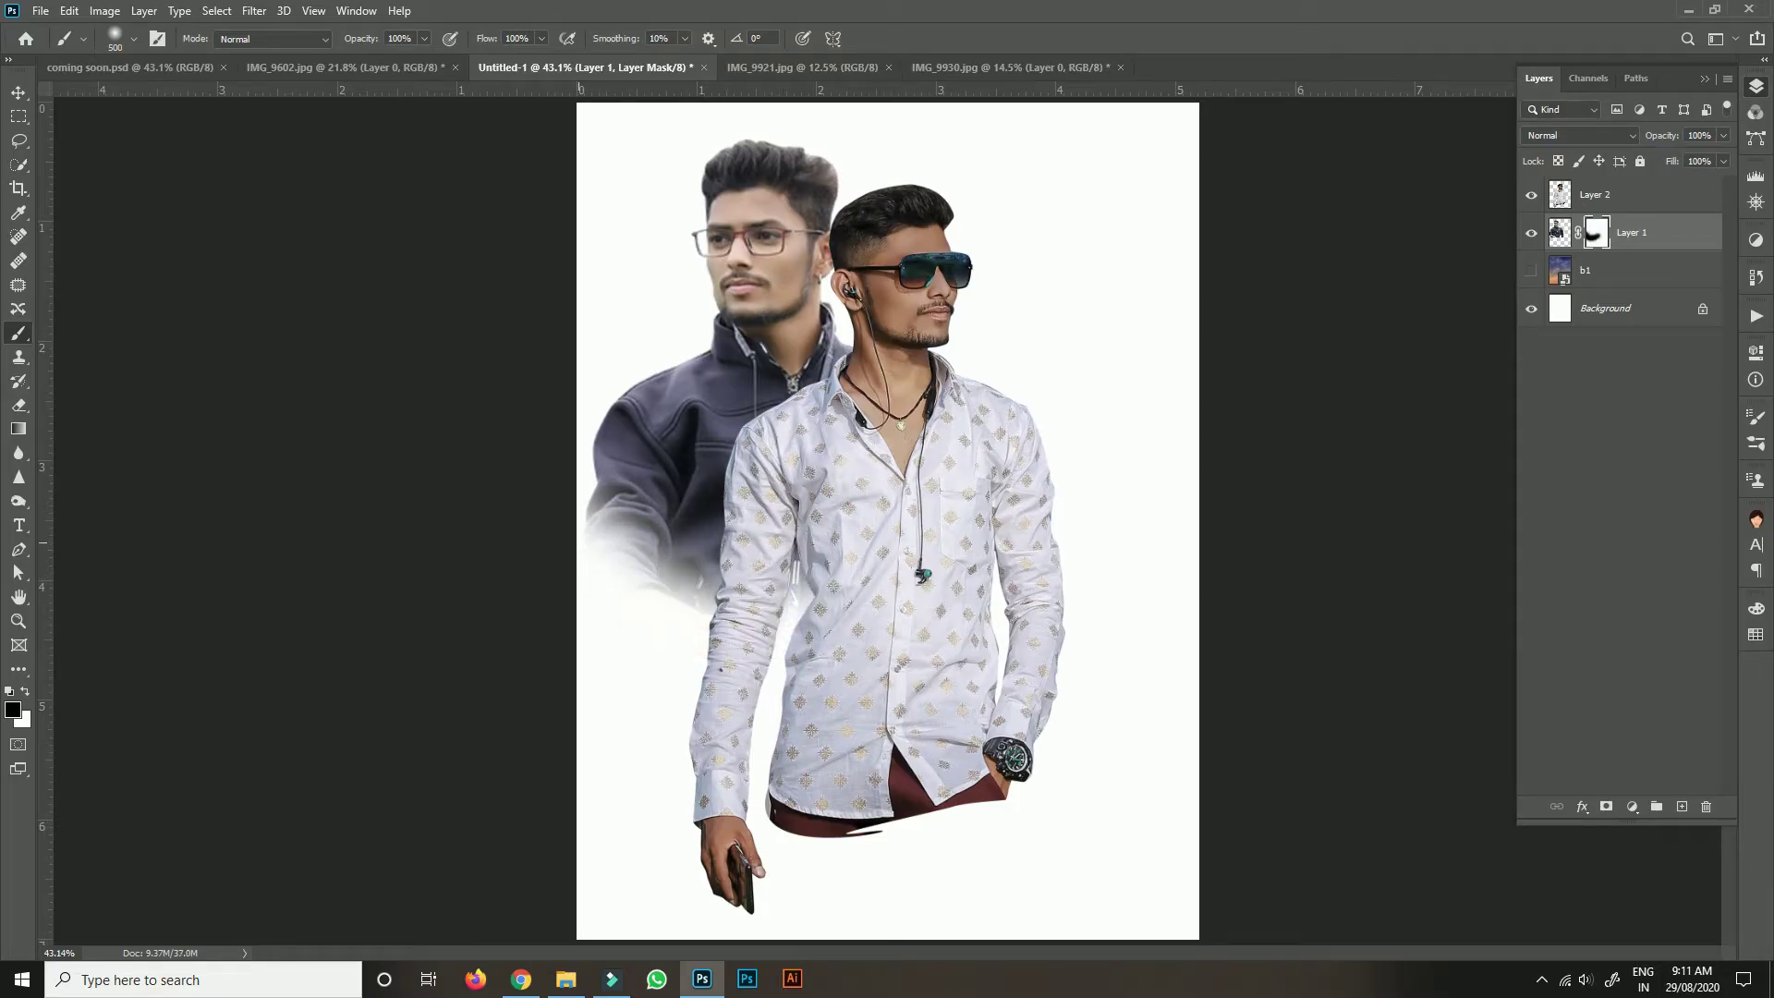
pyautogui.moveTo(629, 462); pyautogui.dragTo(703, 592)
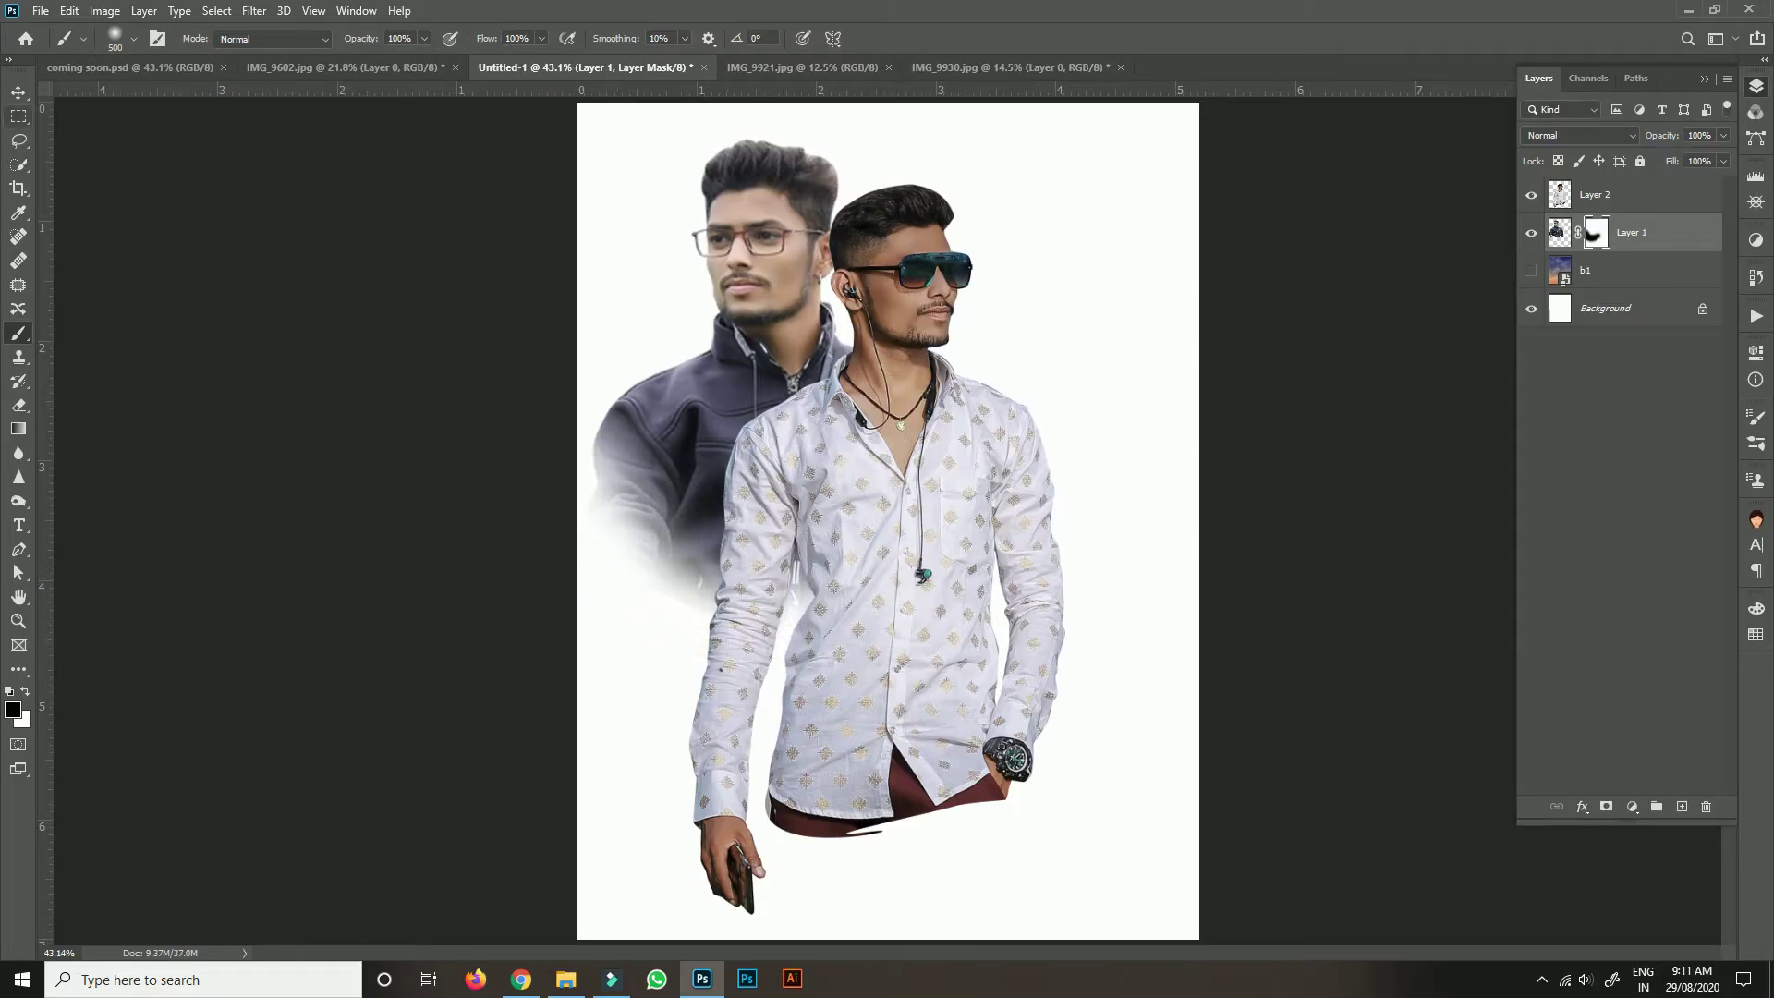
# Shift both men slightly right and down together, then move Layer 2 back up and left and give it a layer mask.
pyautogui.press('v')
pyautogui.keyDown('shift'); pyautogui.click(735, 374); pyautogui.keyUp('shift')
pyautogui.moveTo(818, 231); pyautogui.dragTo(832, 243)
pyautogui.click(831, 243)
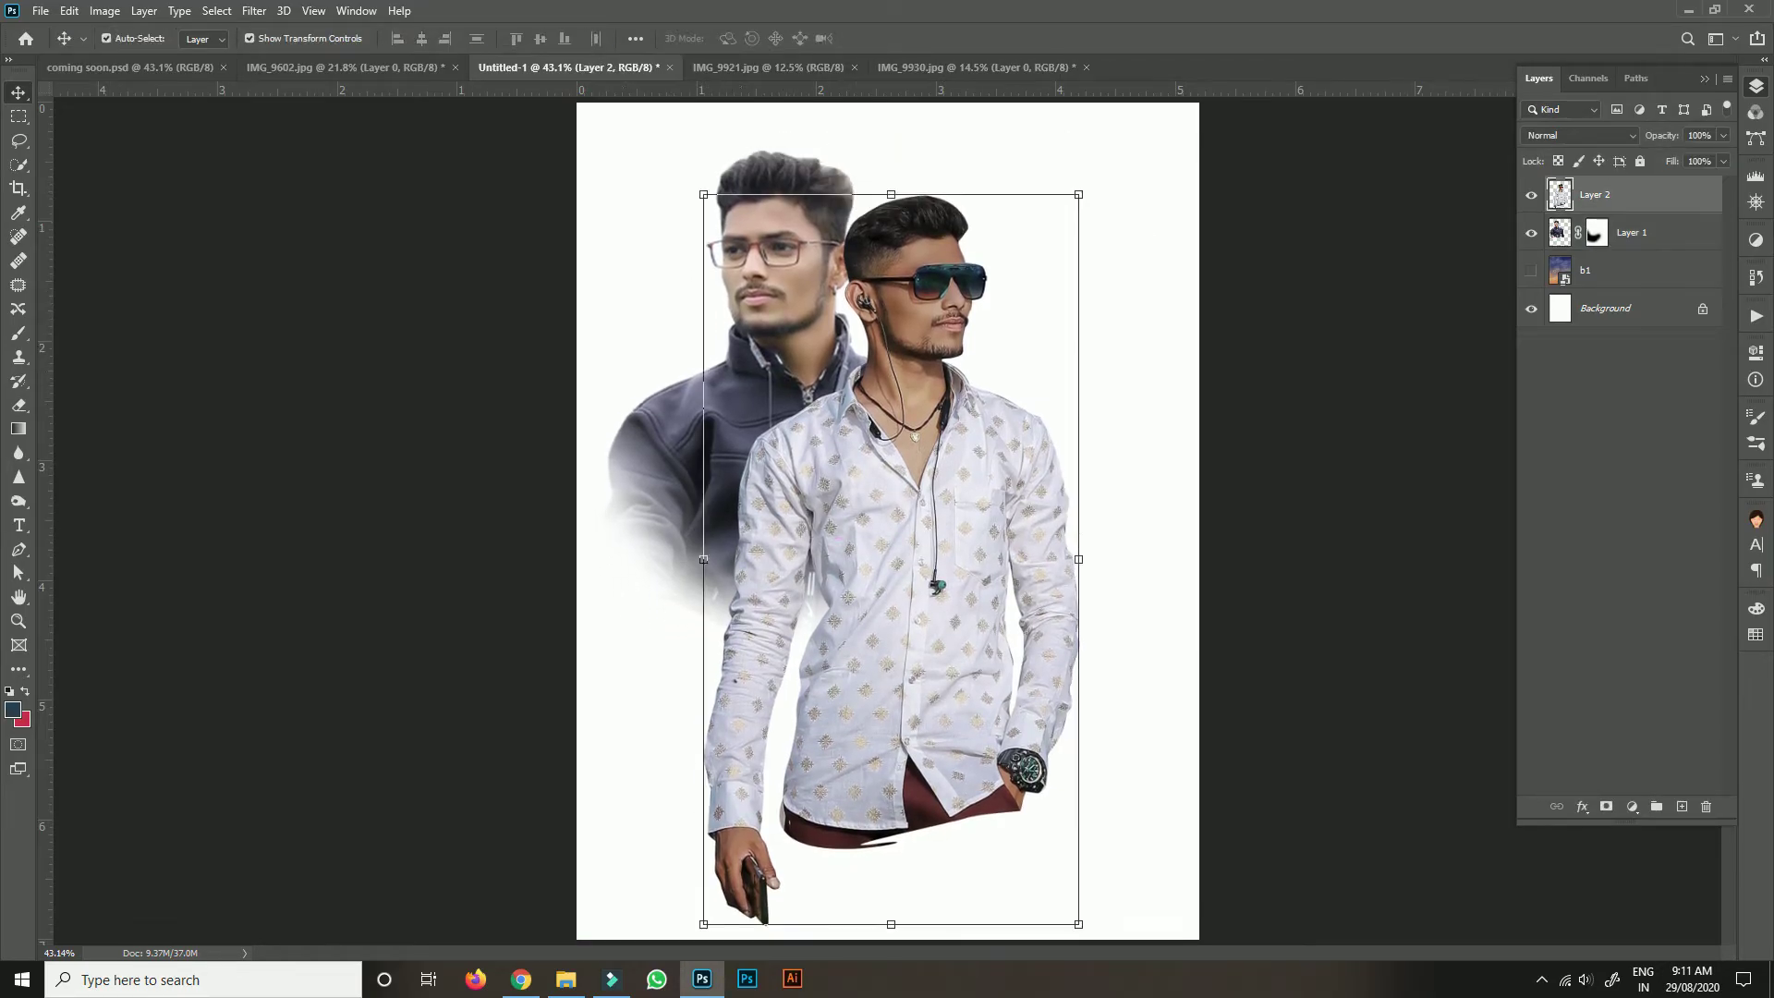
pyautogui.moveTo(964, 519)
pyautogui.mouseDown()
pyautogui.moveTo(944, 498)
pyautogui.moveTo(944, 541)
pyautogui.moveTo(950, 516)
pyautogui.mouseUp()
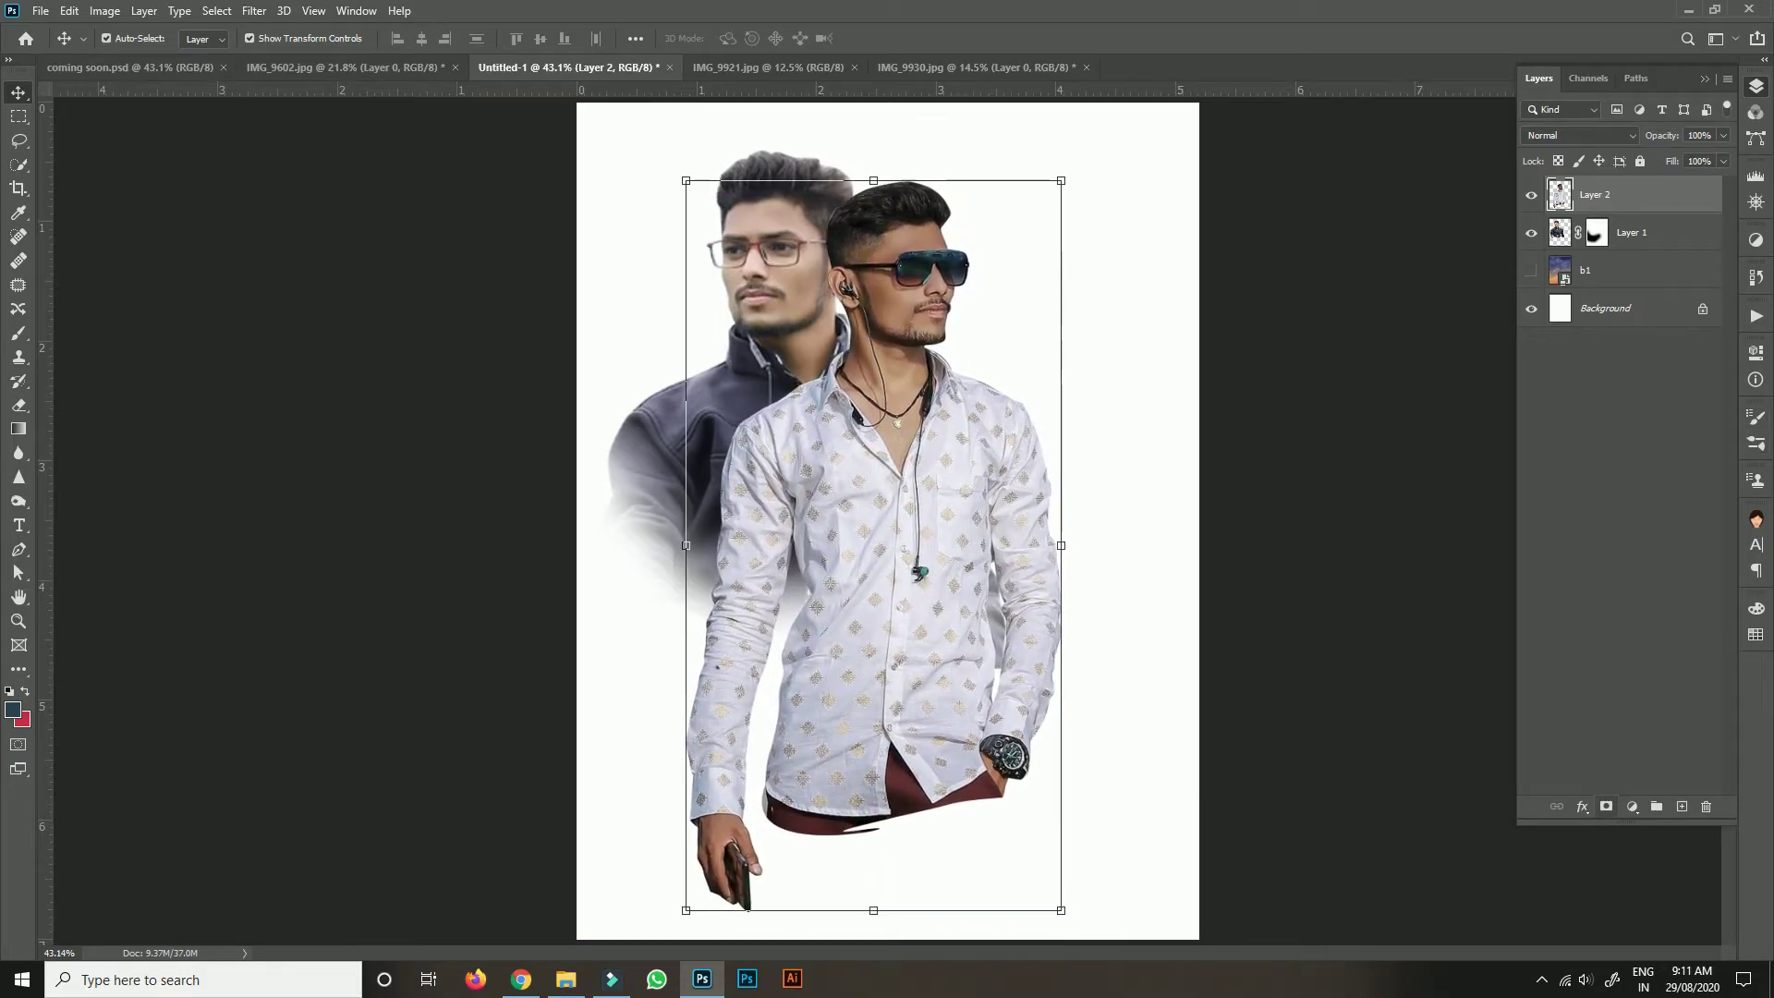
pyautogui.click(1606, 806)
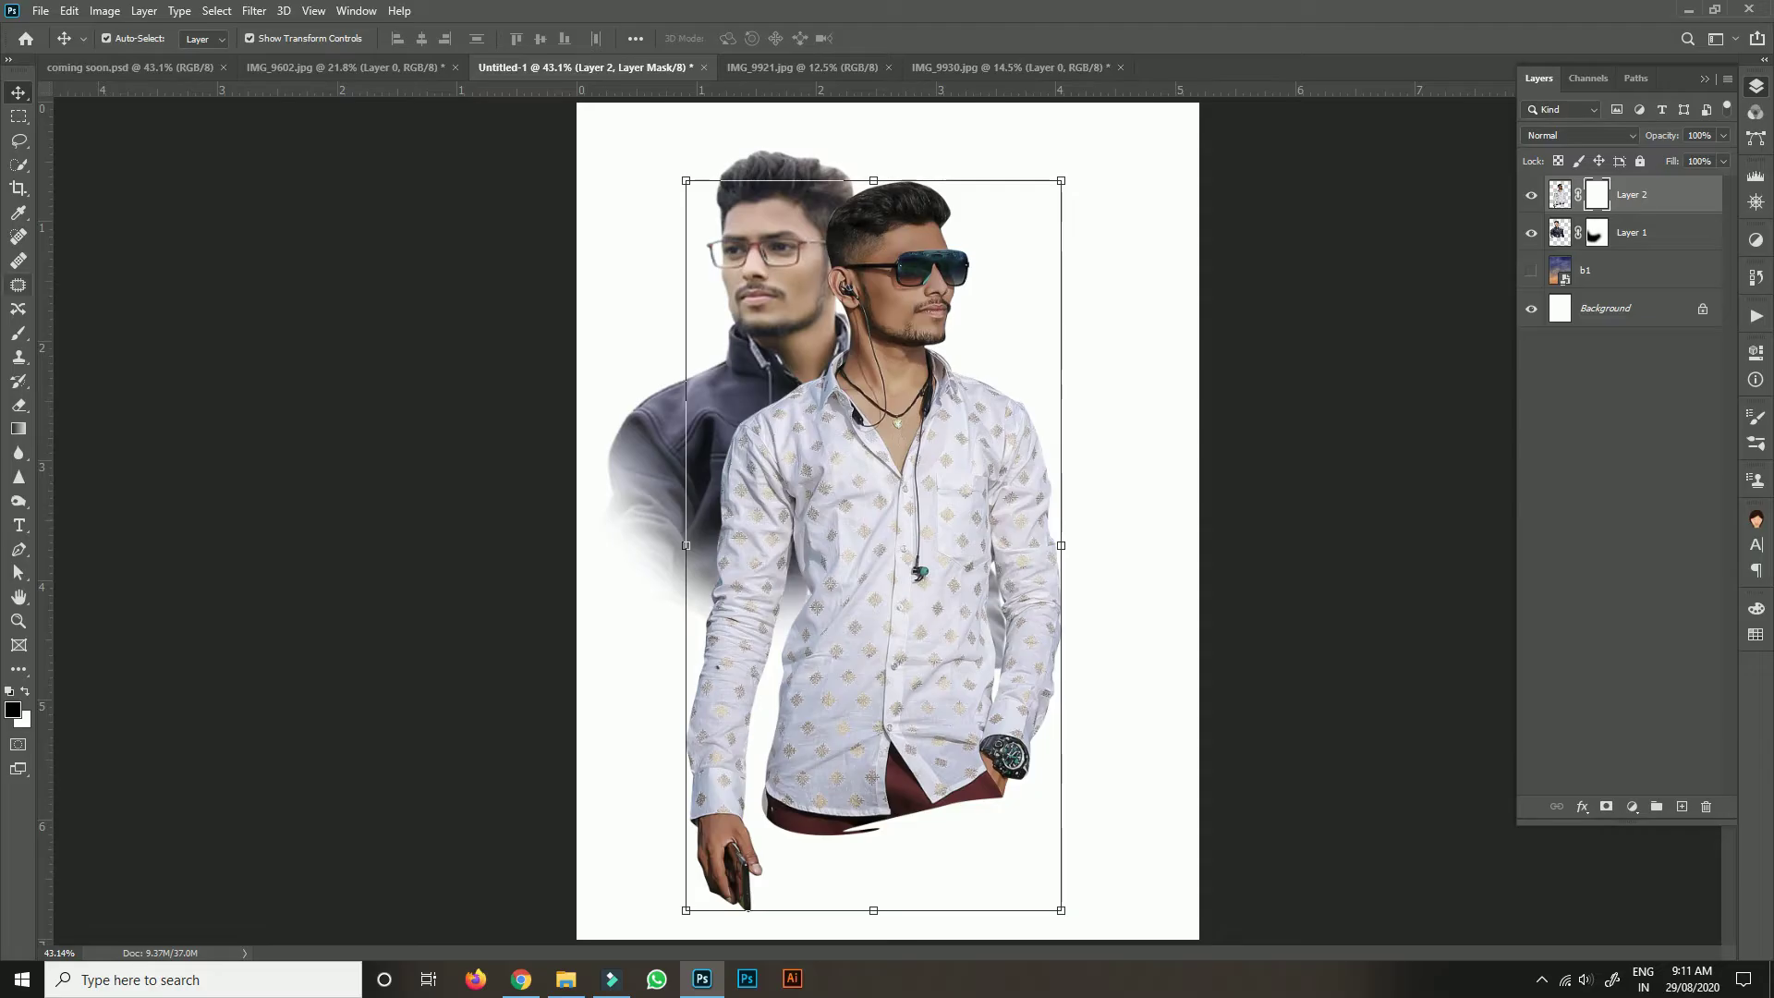
# Go to IMG_9930.jpg and undo the background removal, back to the full photo with the man's outline selected.
pyautogui.hotkey('ctrl', 'Tab')
pyautogui.hotkey('ctrl', 'Tab')
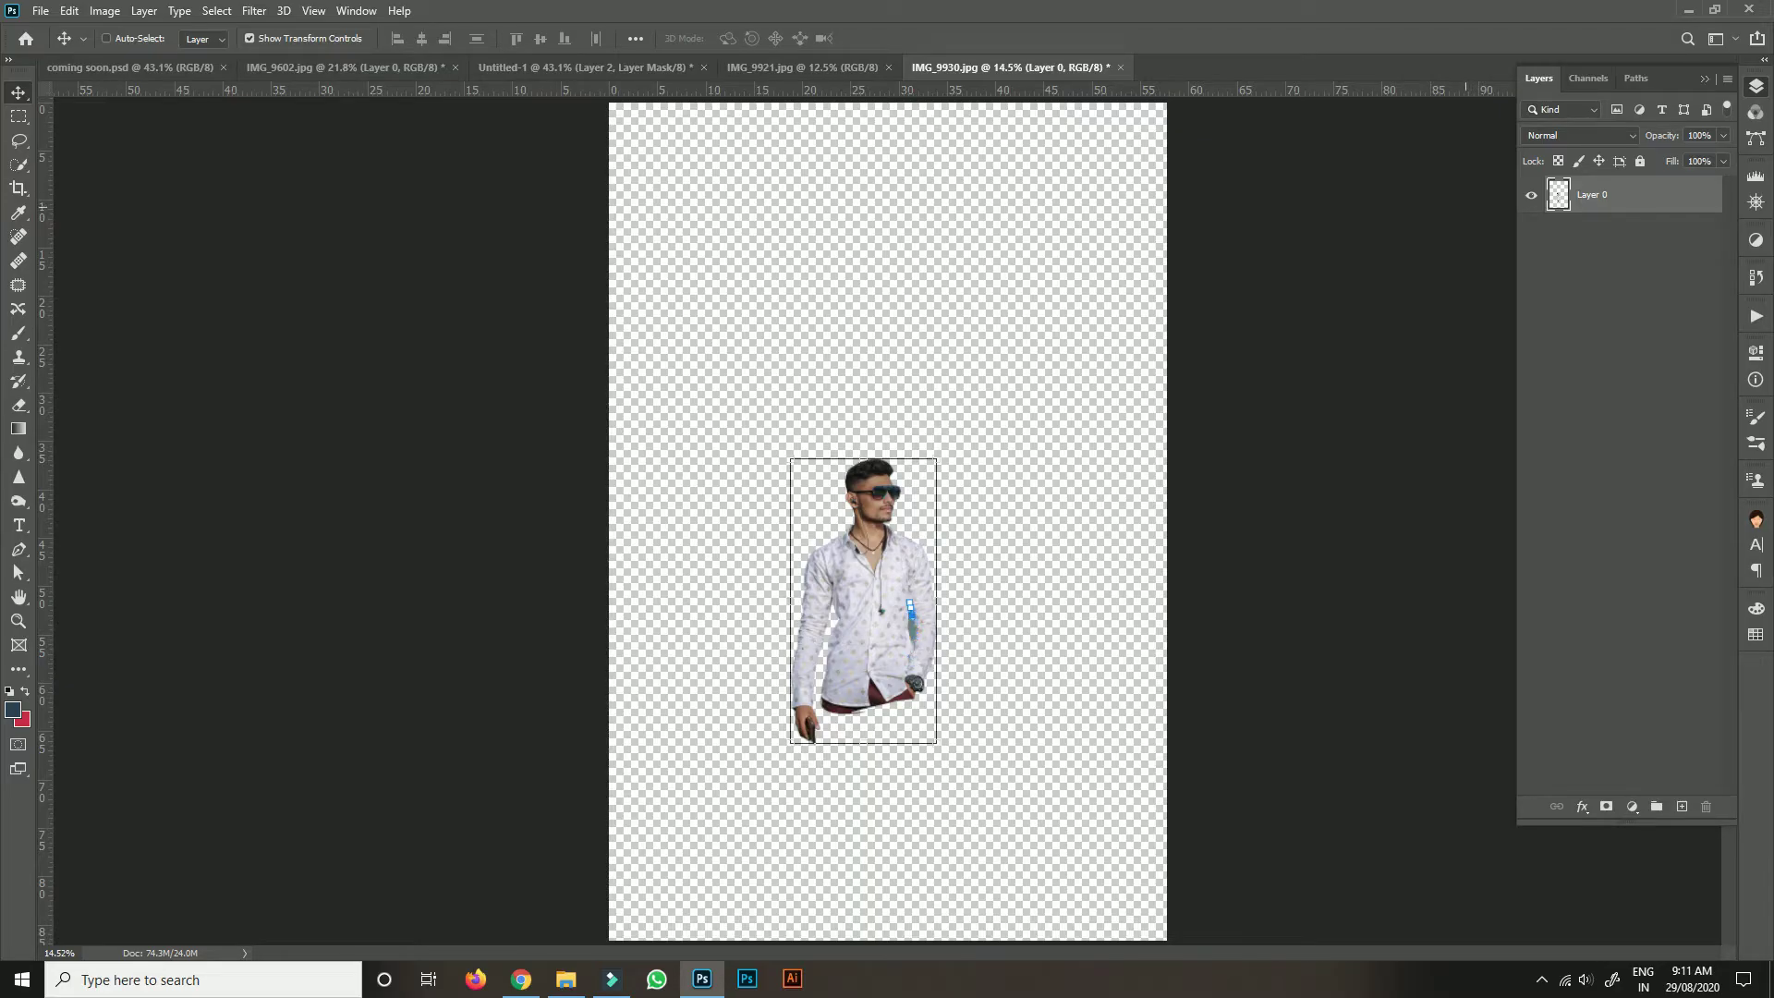
pyautogui.hotkey('ctrl', 'z')
pyautogui.hotkey('ctrl', 'z')
pyautogui.hotkey('ctrl', 'z')
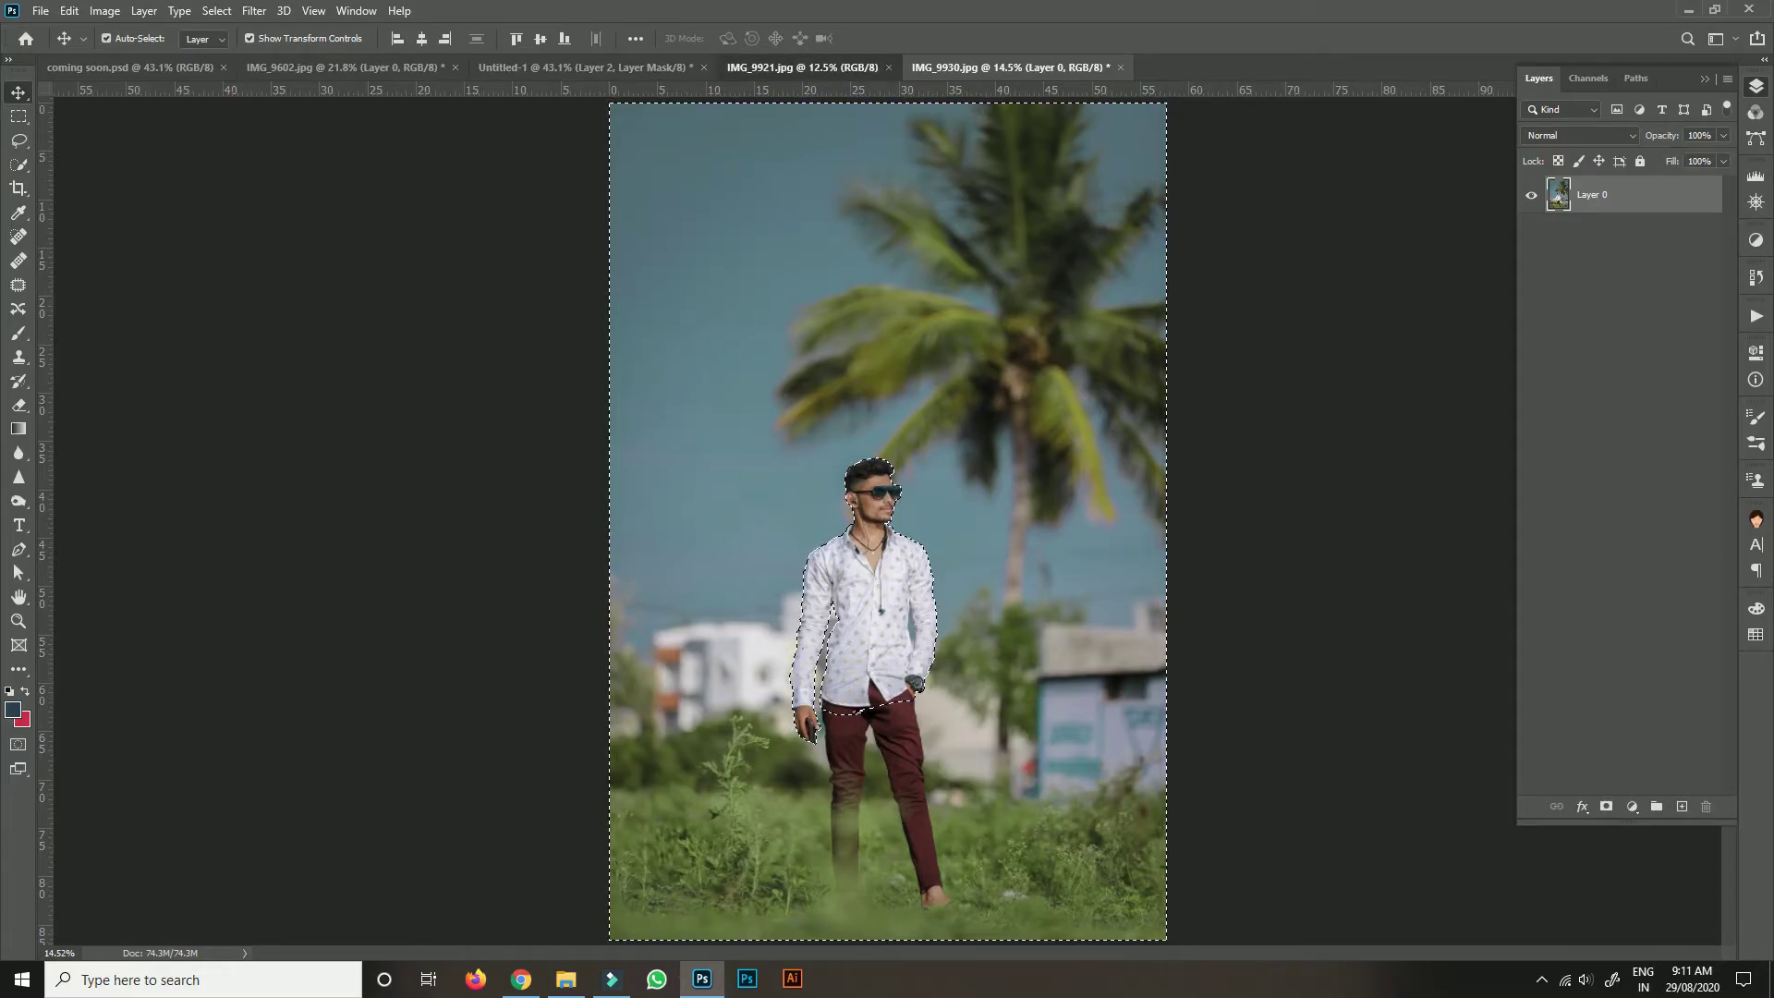
# Review the open Untitled-1, IMG_9921.jpg and IMG_9602.jpg documents.
pyautogui.click(802, 67)
pyautogui.hotkey('ctrl', 'shift', 'Tab')
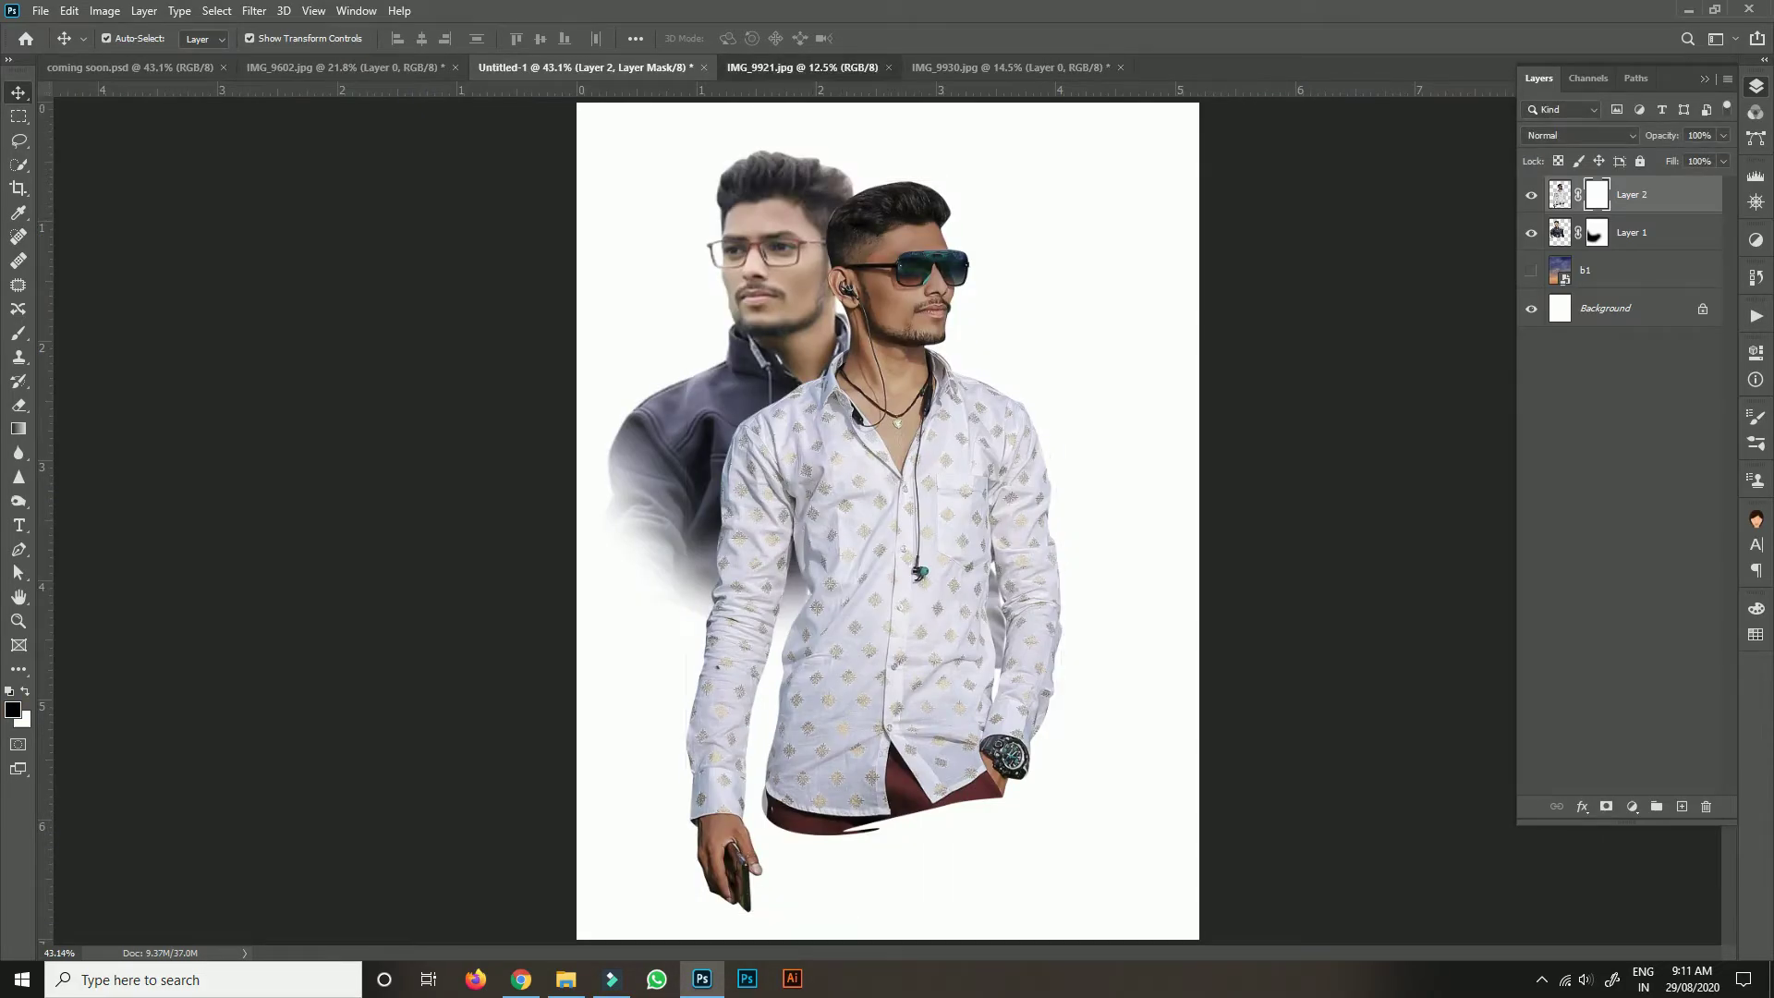
pyautogui.click(802, 67)
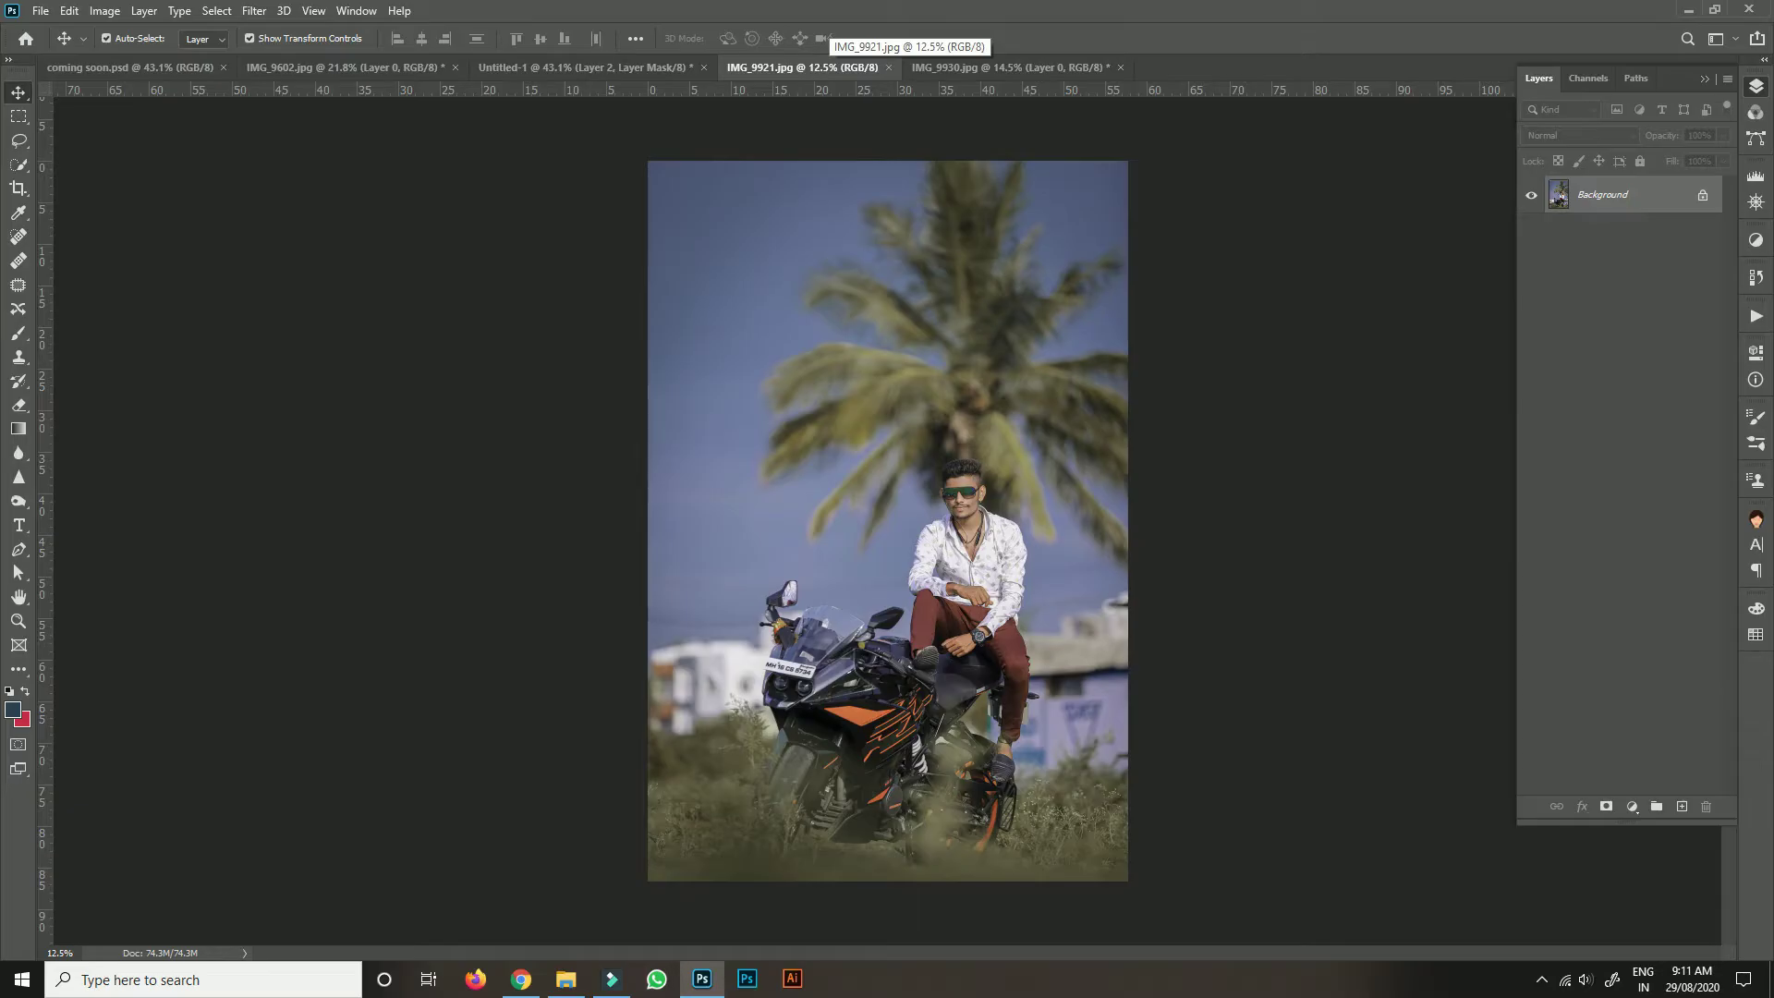
pyautogui.click(344, 67)
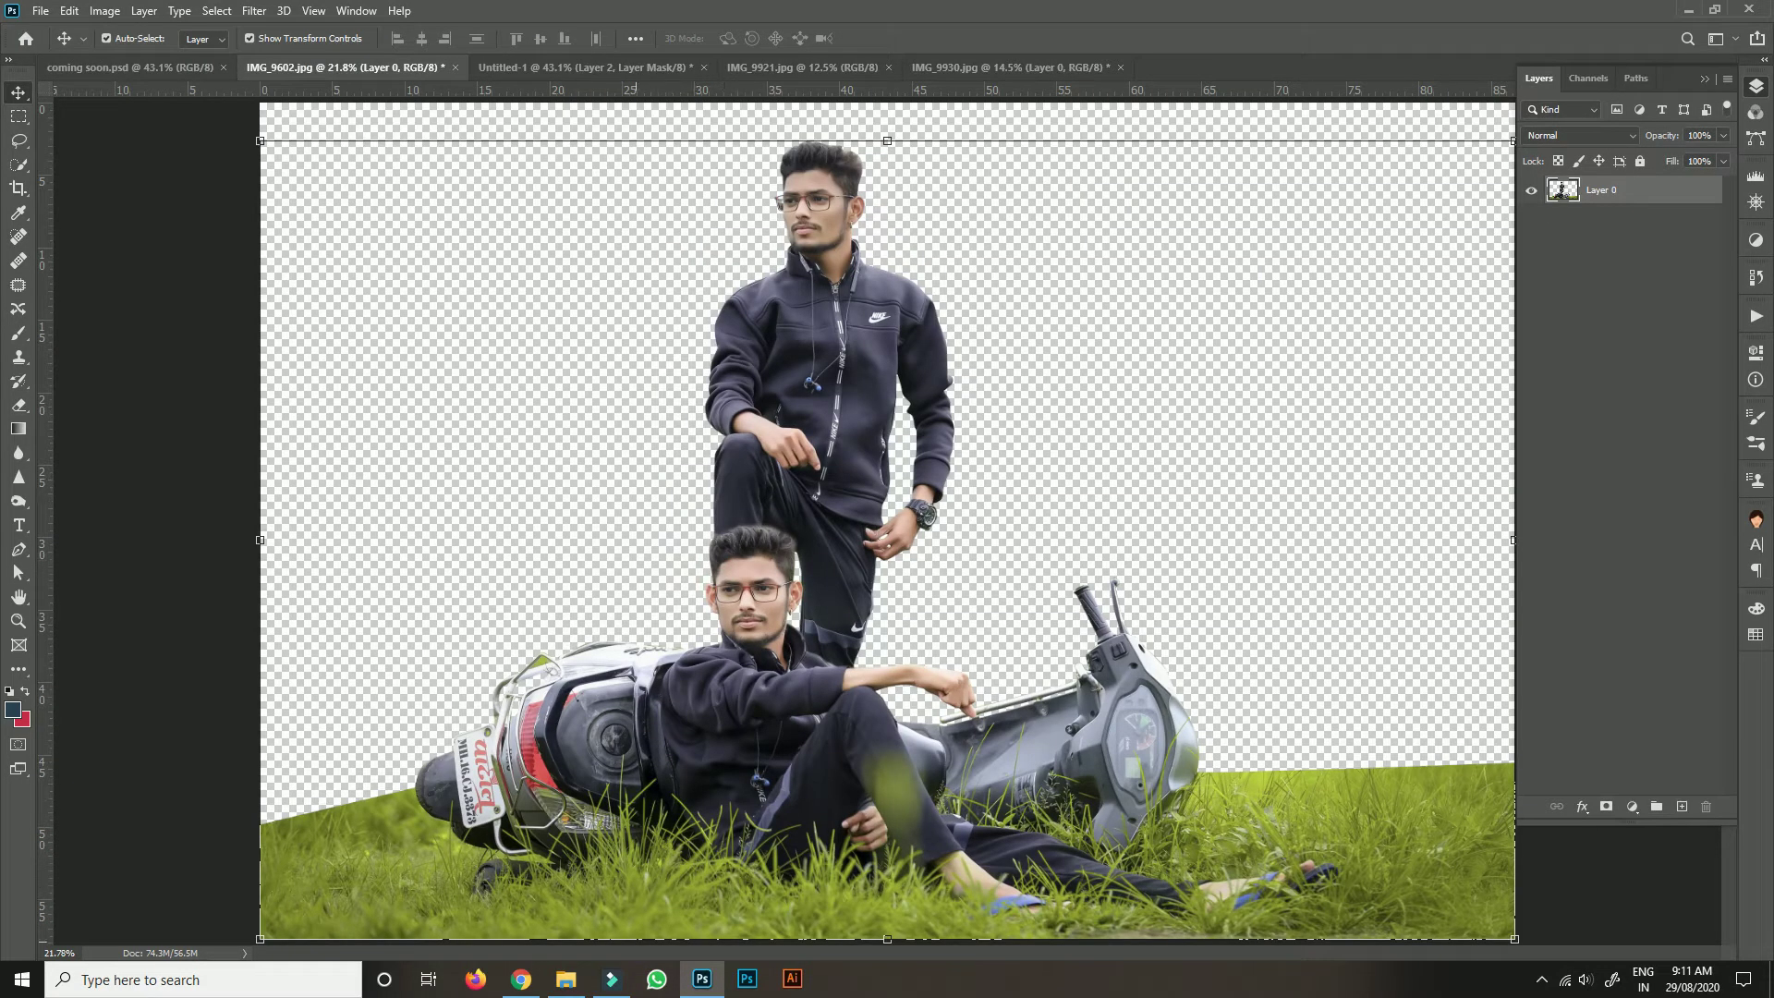
# Switch to File Explorer and open the photo IMG_4707-1 from New folder in Photoshop.
pyautogui.click(566, 979)
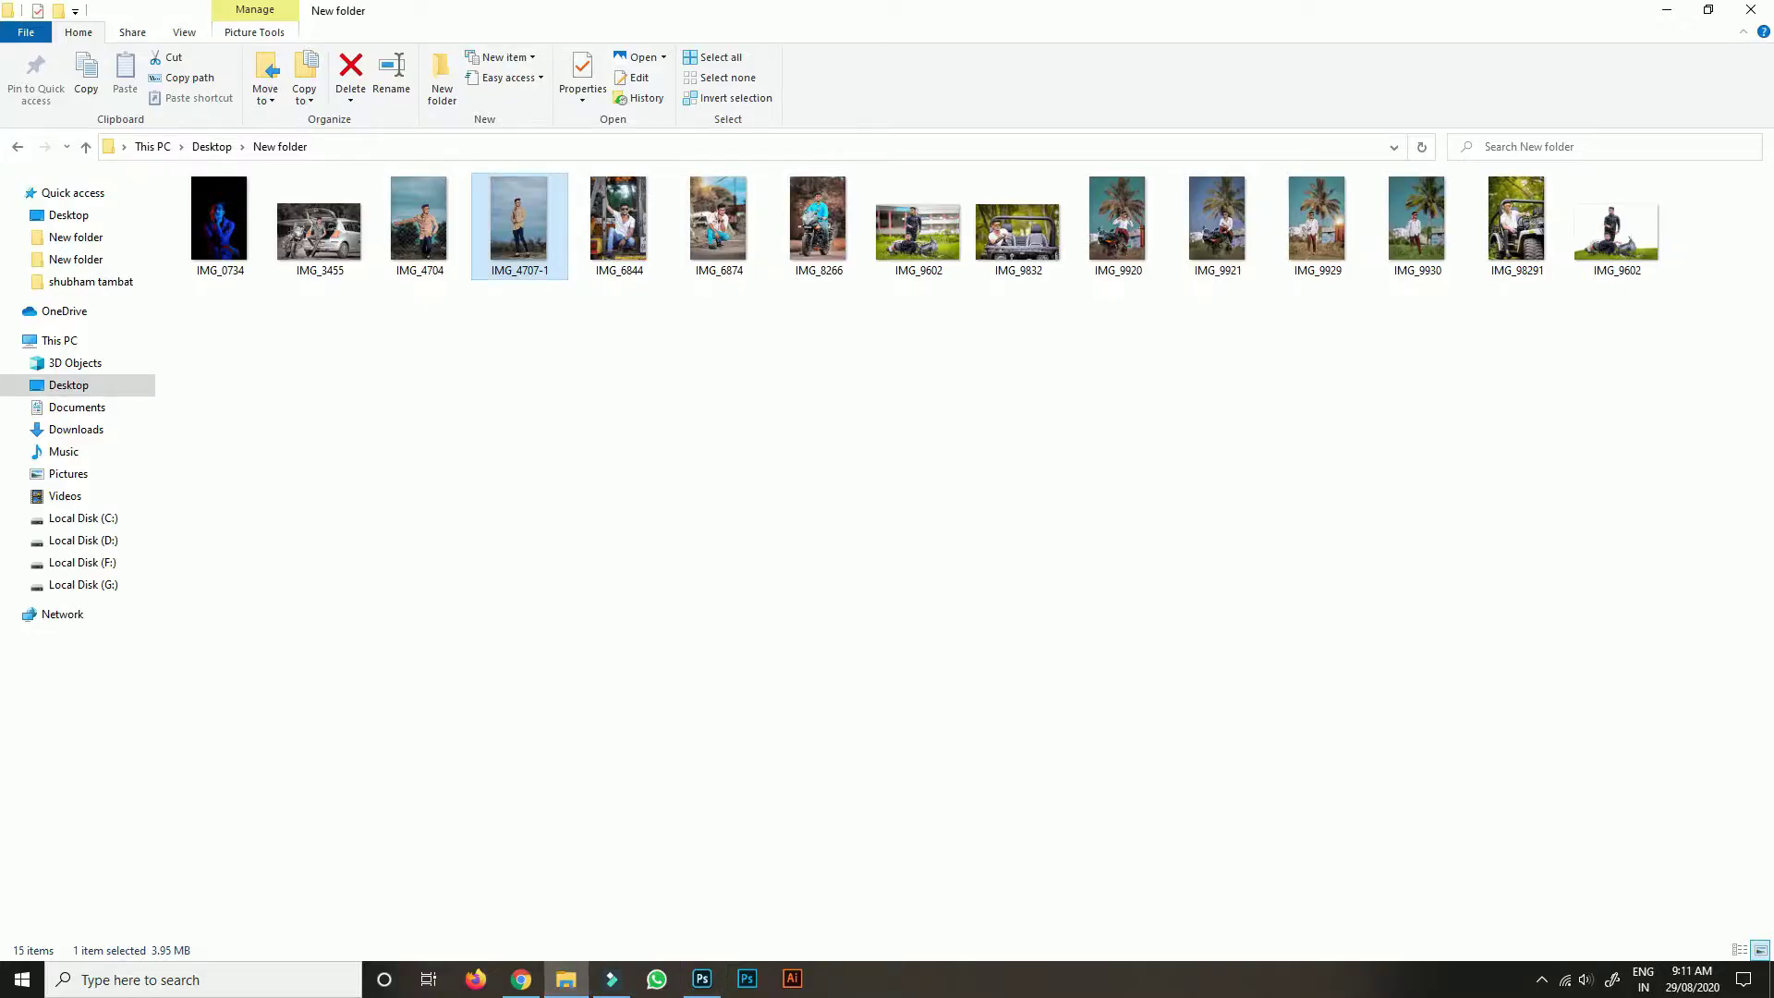
pyautogui.hotkey('ctrl', 'space')
pyautogui.click(1118, 221)
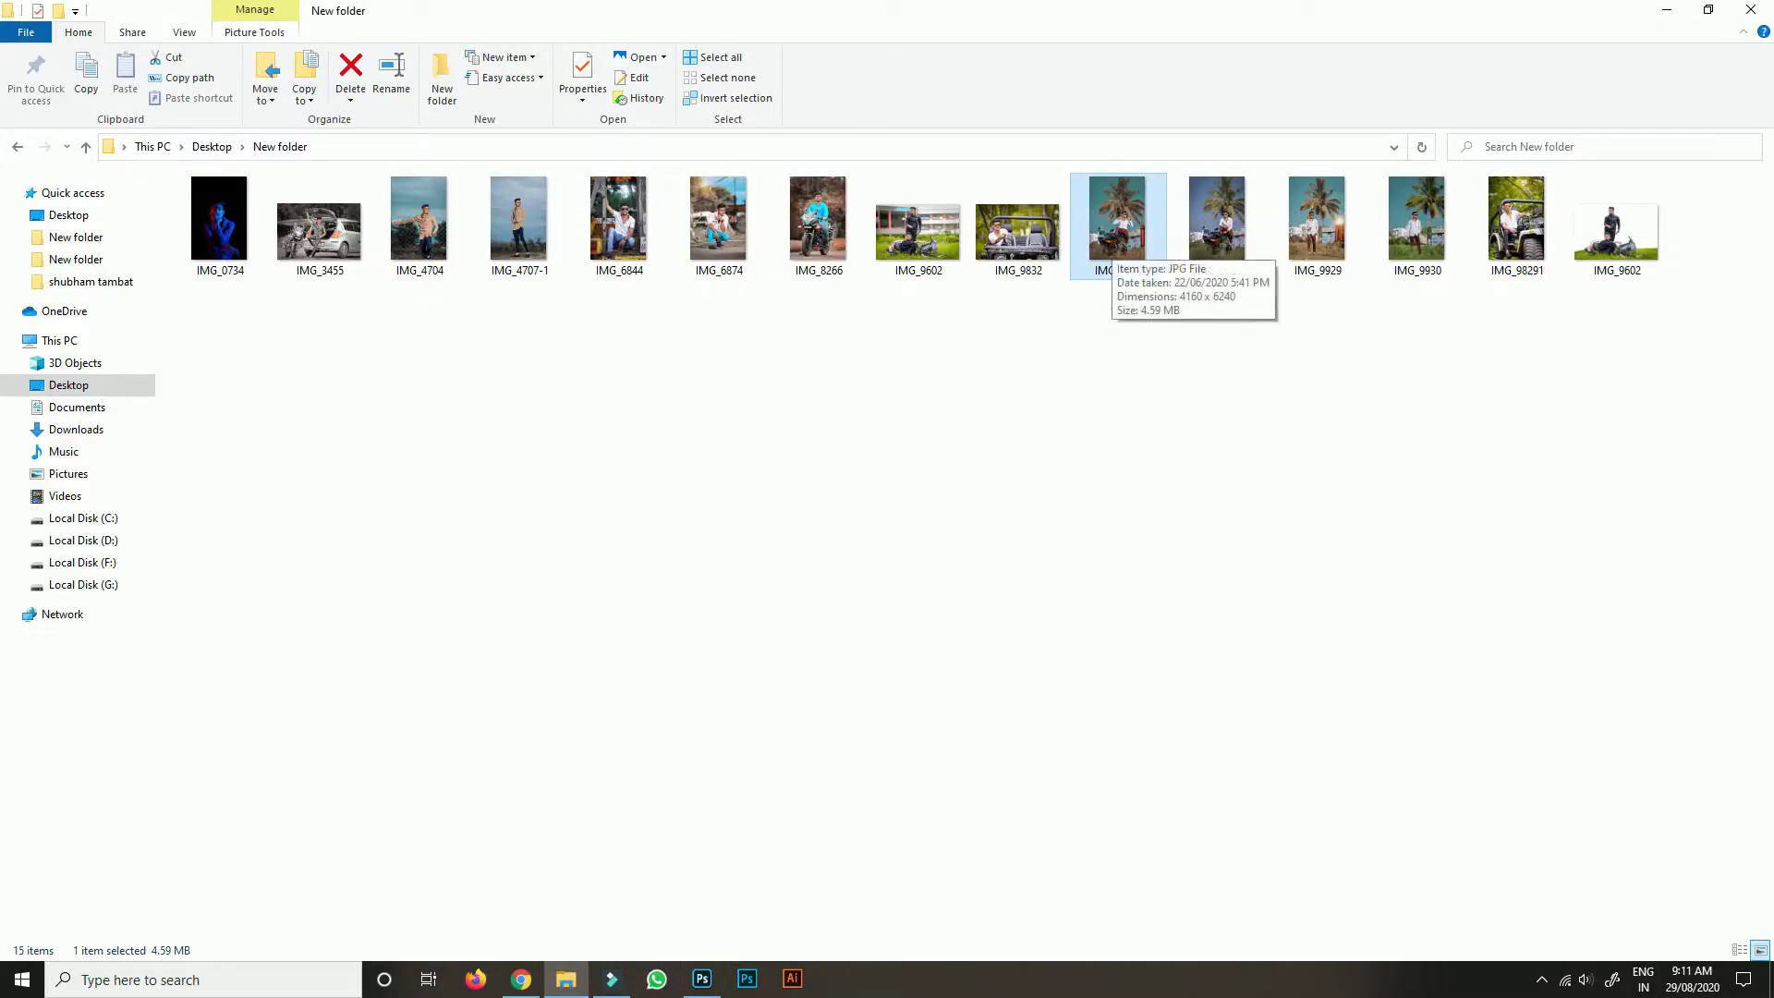
pyautogui.moveTo(1417, 222); pyautogui.dragTo(1010, 68)
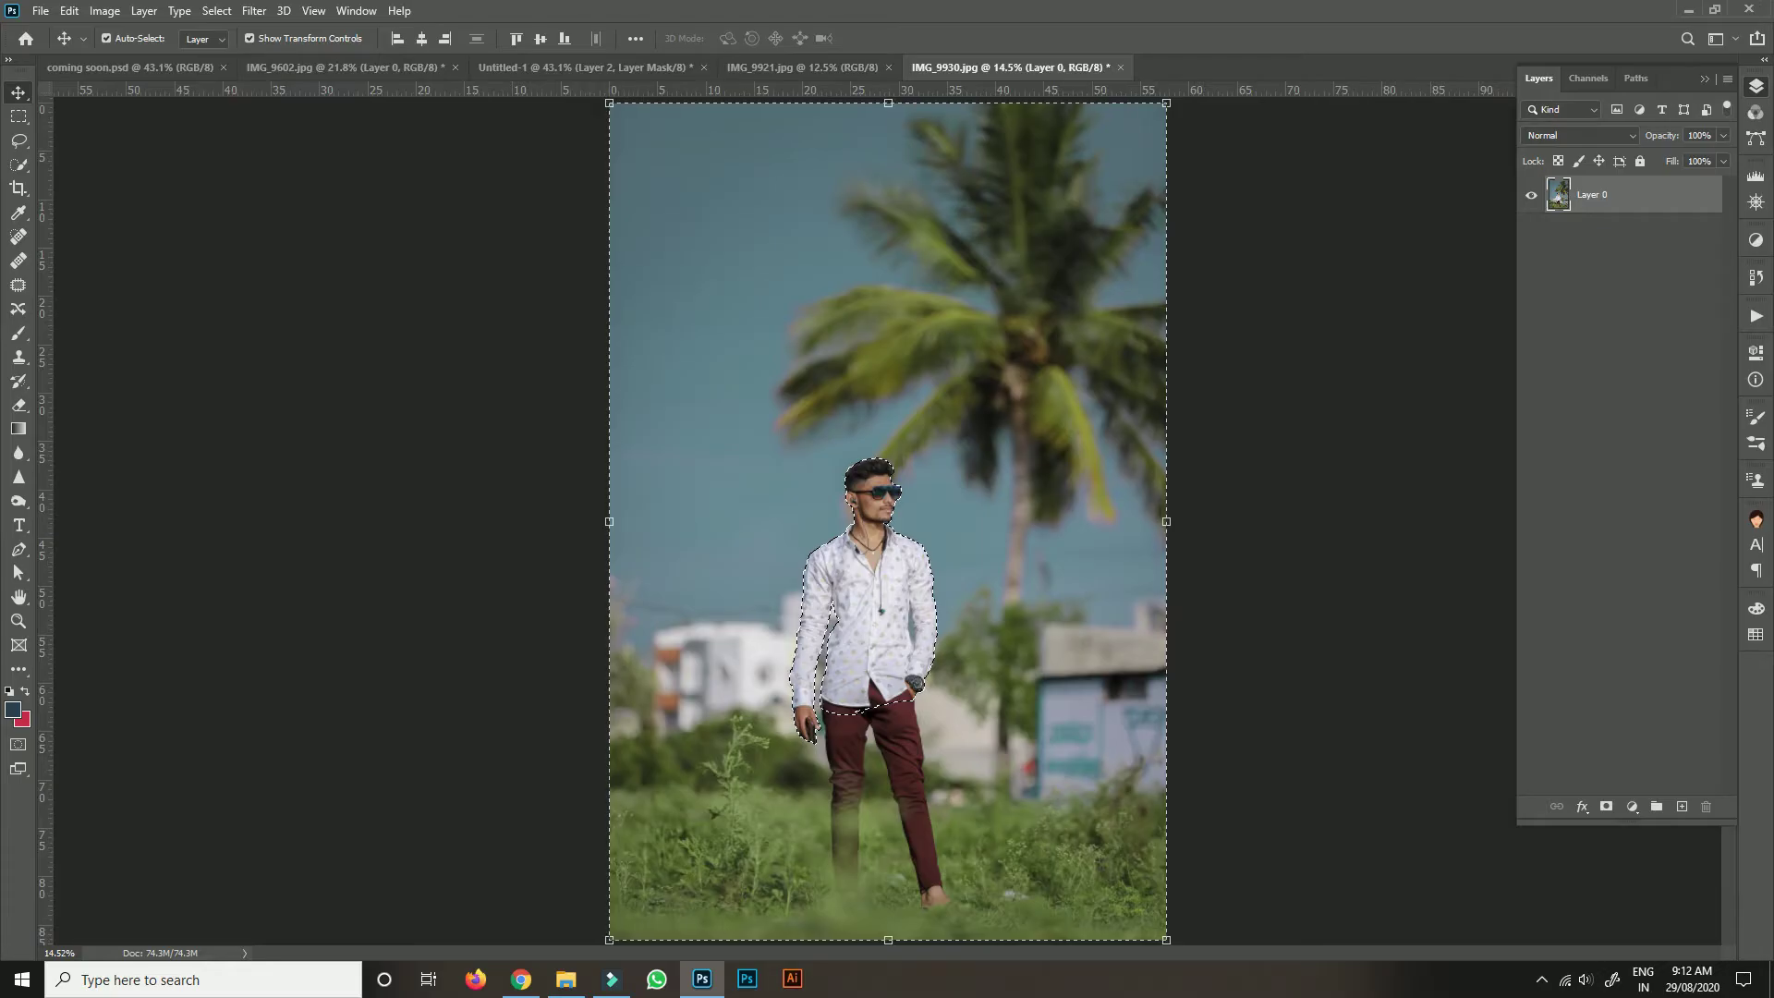
pyautogui.hotkey('alt', 'Tab')
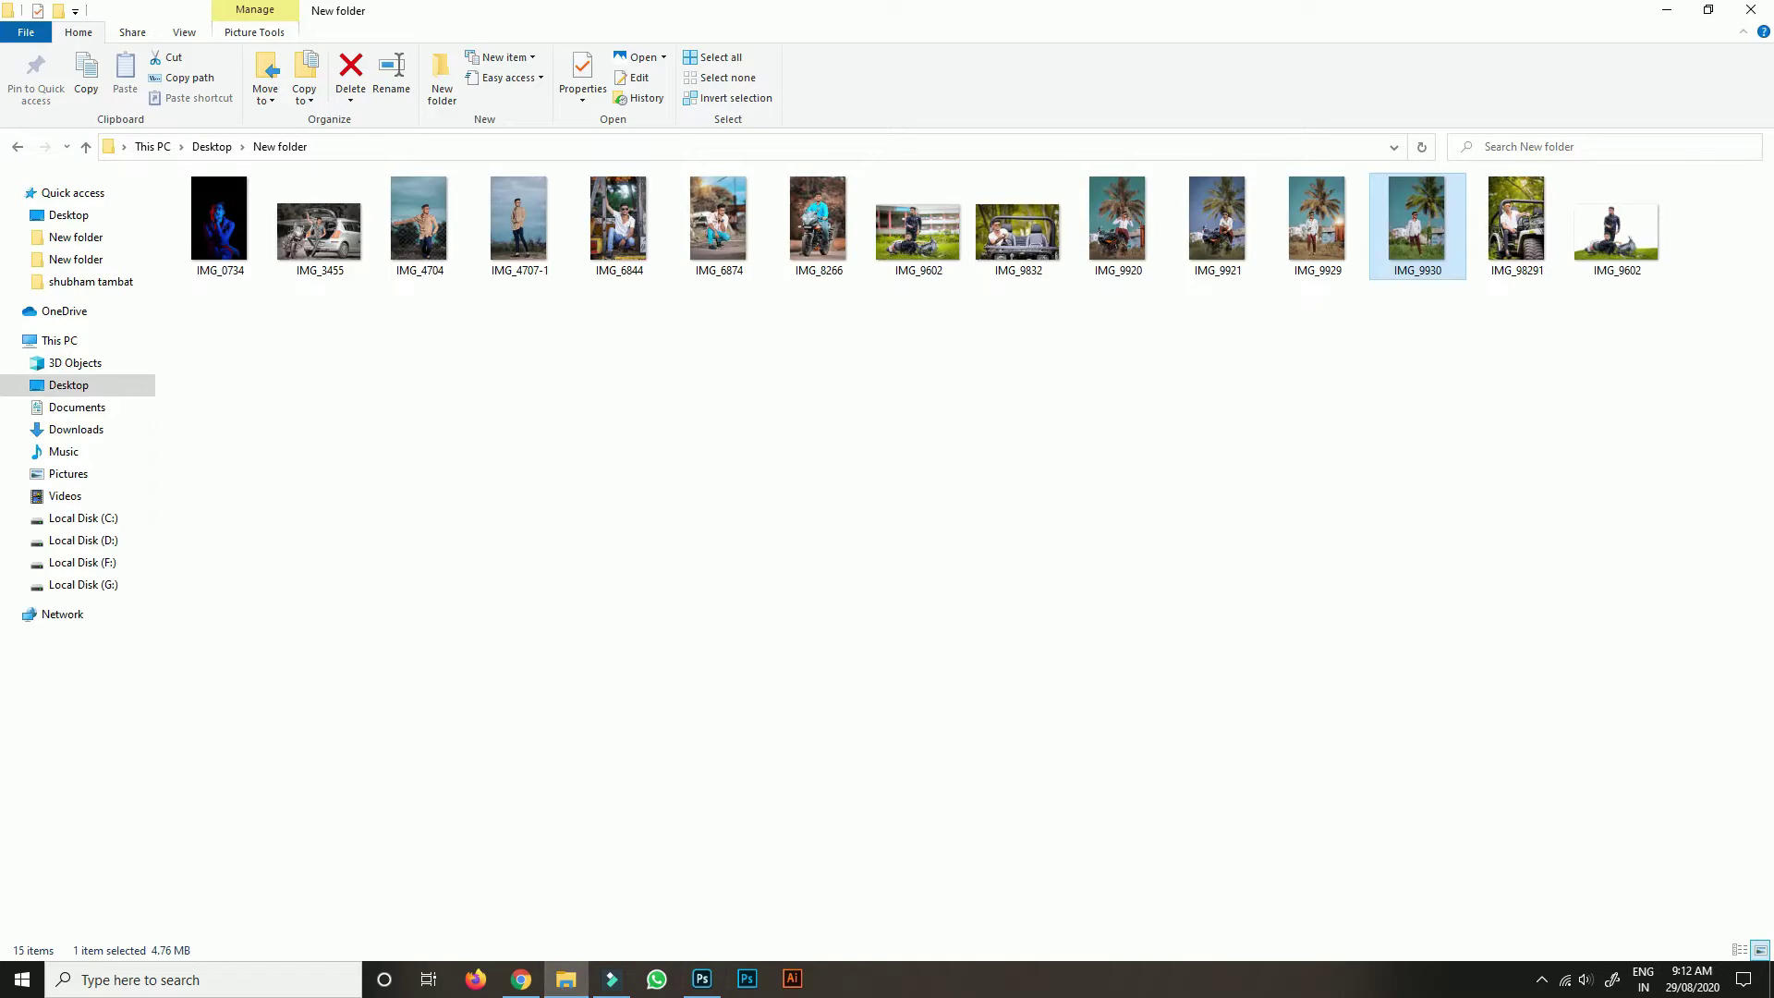
pyautogui.moveTo(420, 222); pyautogui.dragTo(707, 928)
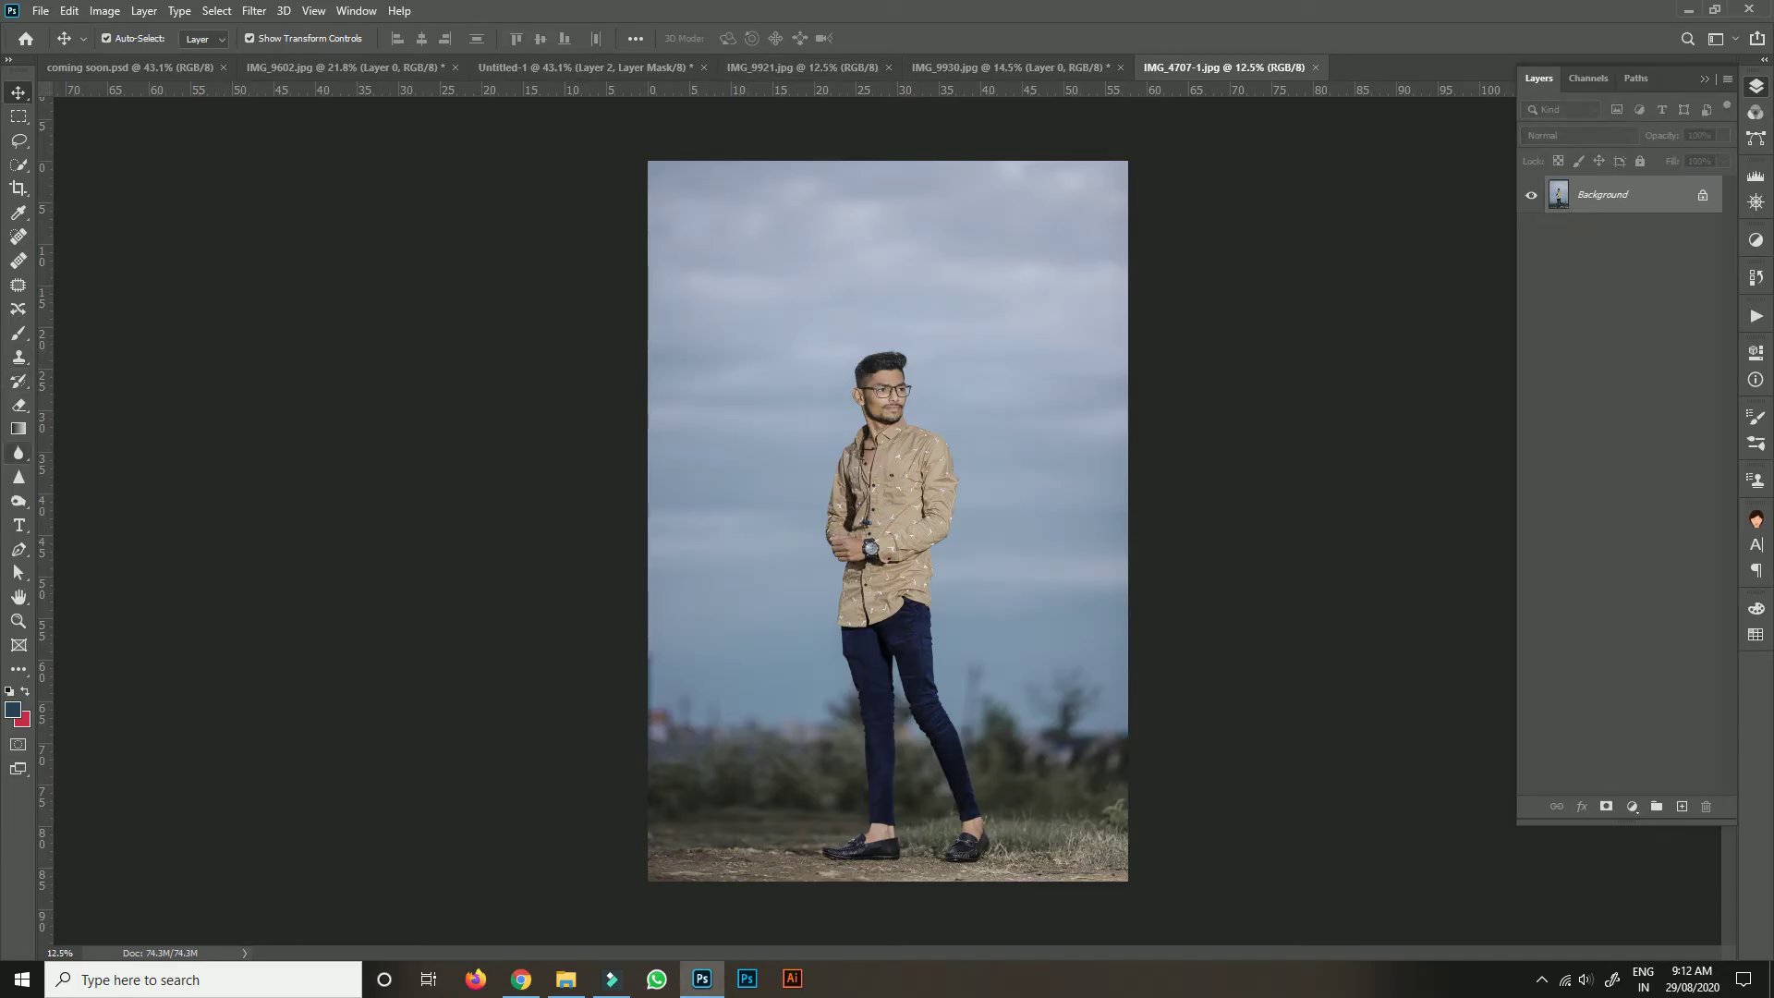
# Start a Pen tool path at the left hem corner of the beige shirt and trace its side up to the hand.
pyautogui.click(18, 550)
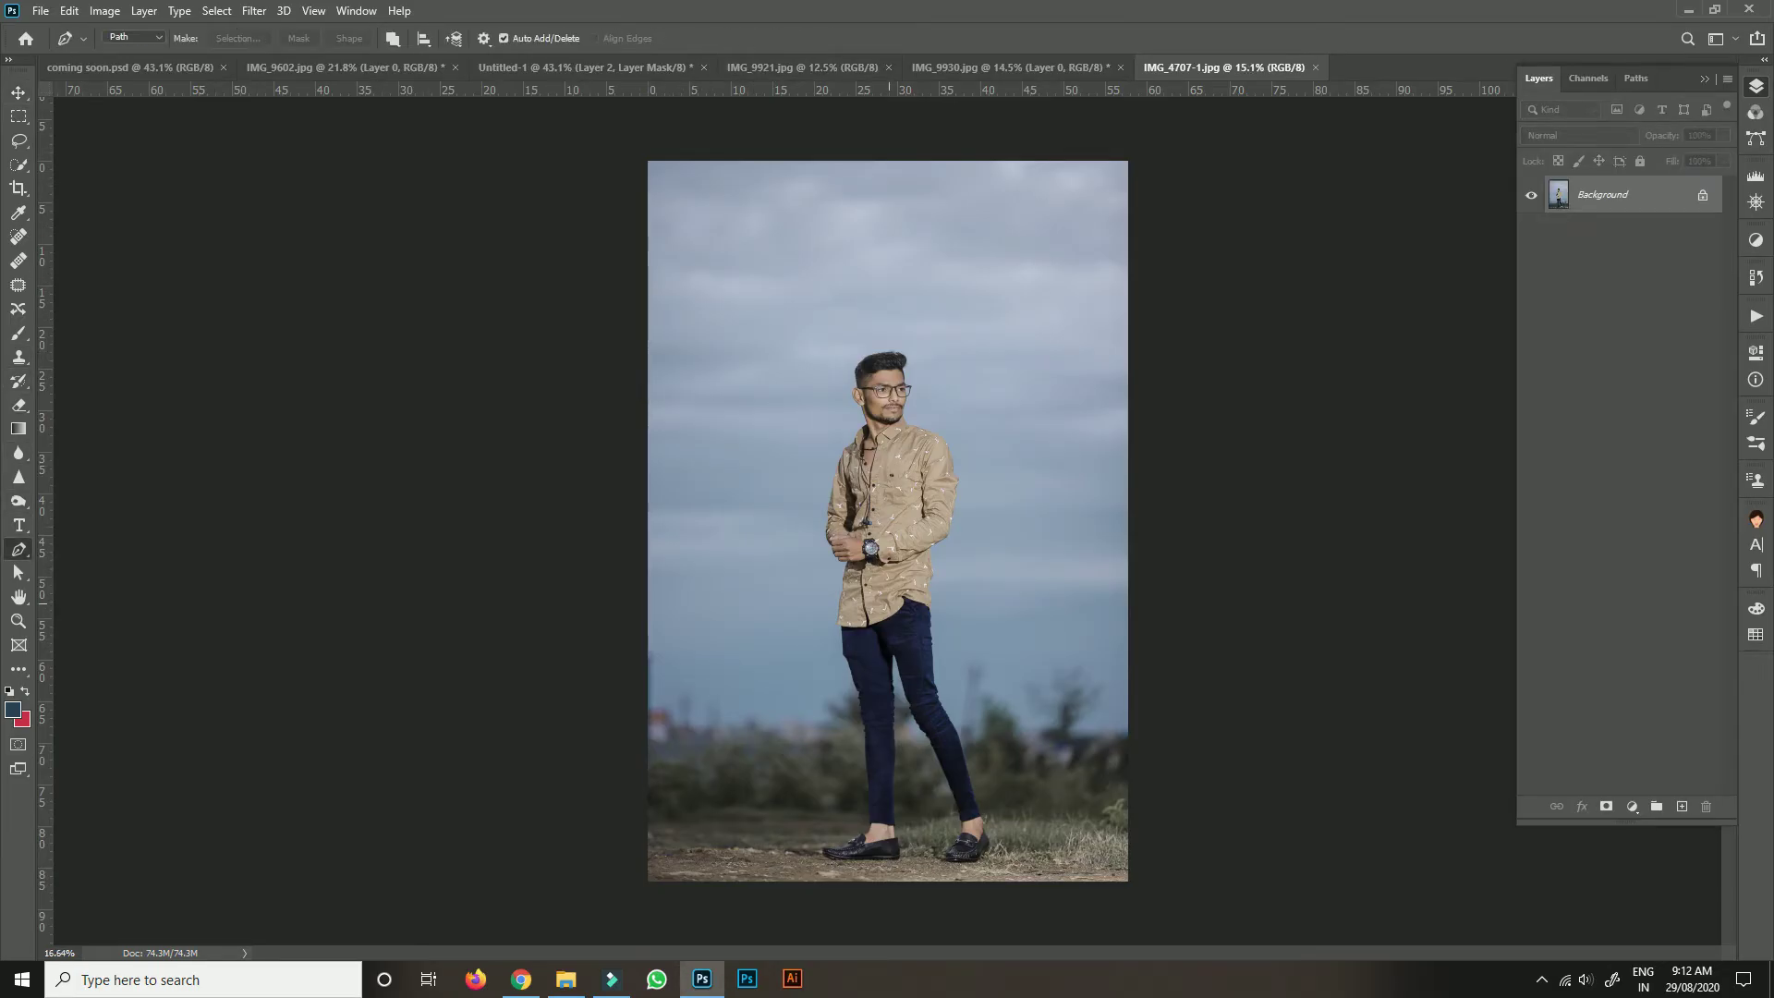
pyautogui.scroll(10, 887, 608)
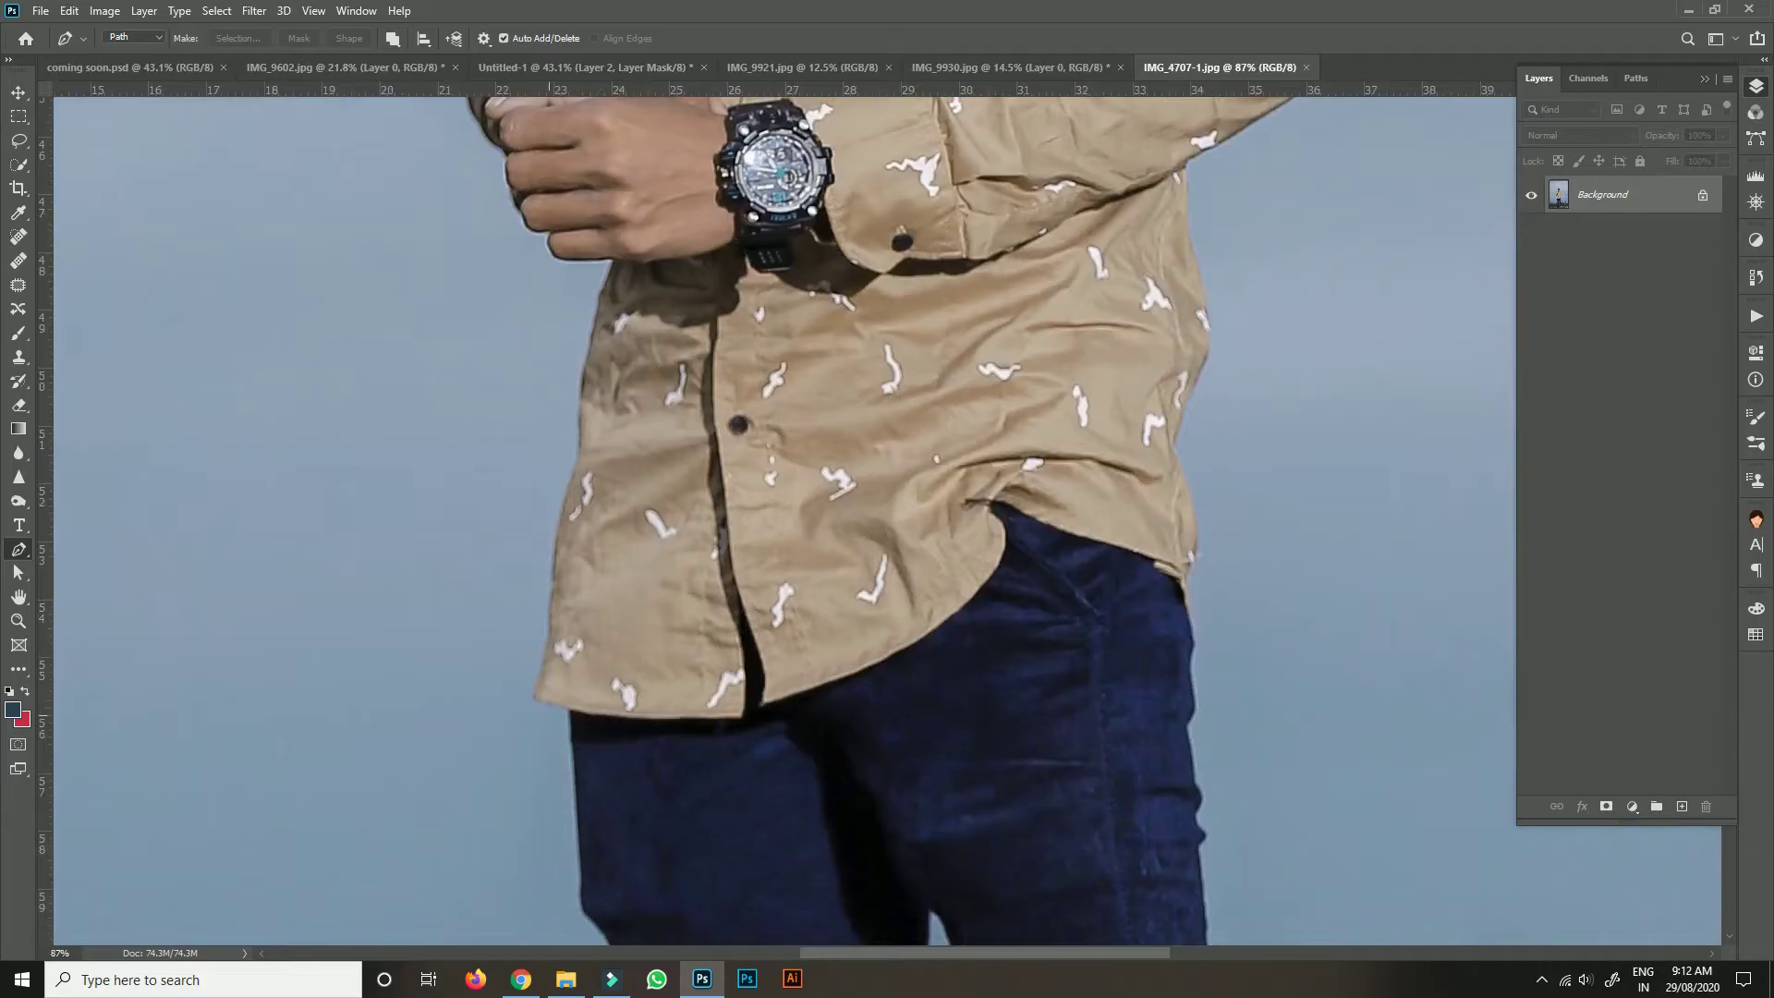
pyautogui.scroll(2, 545, 720)
pyautogui.moveTo(538, 686); pyautogui.dragTo(536, 672)
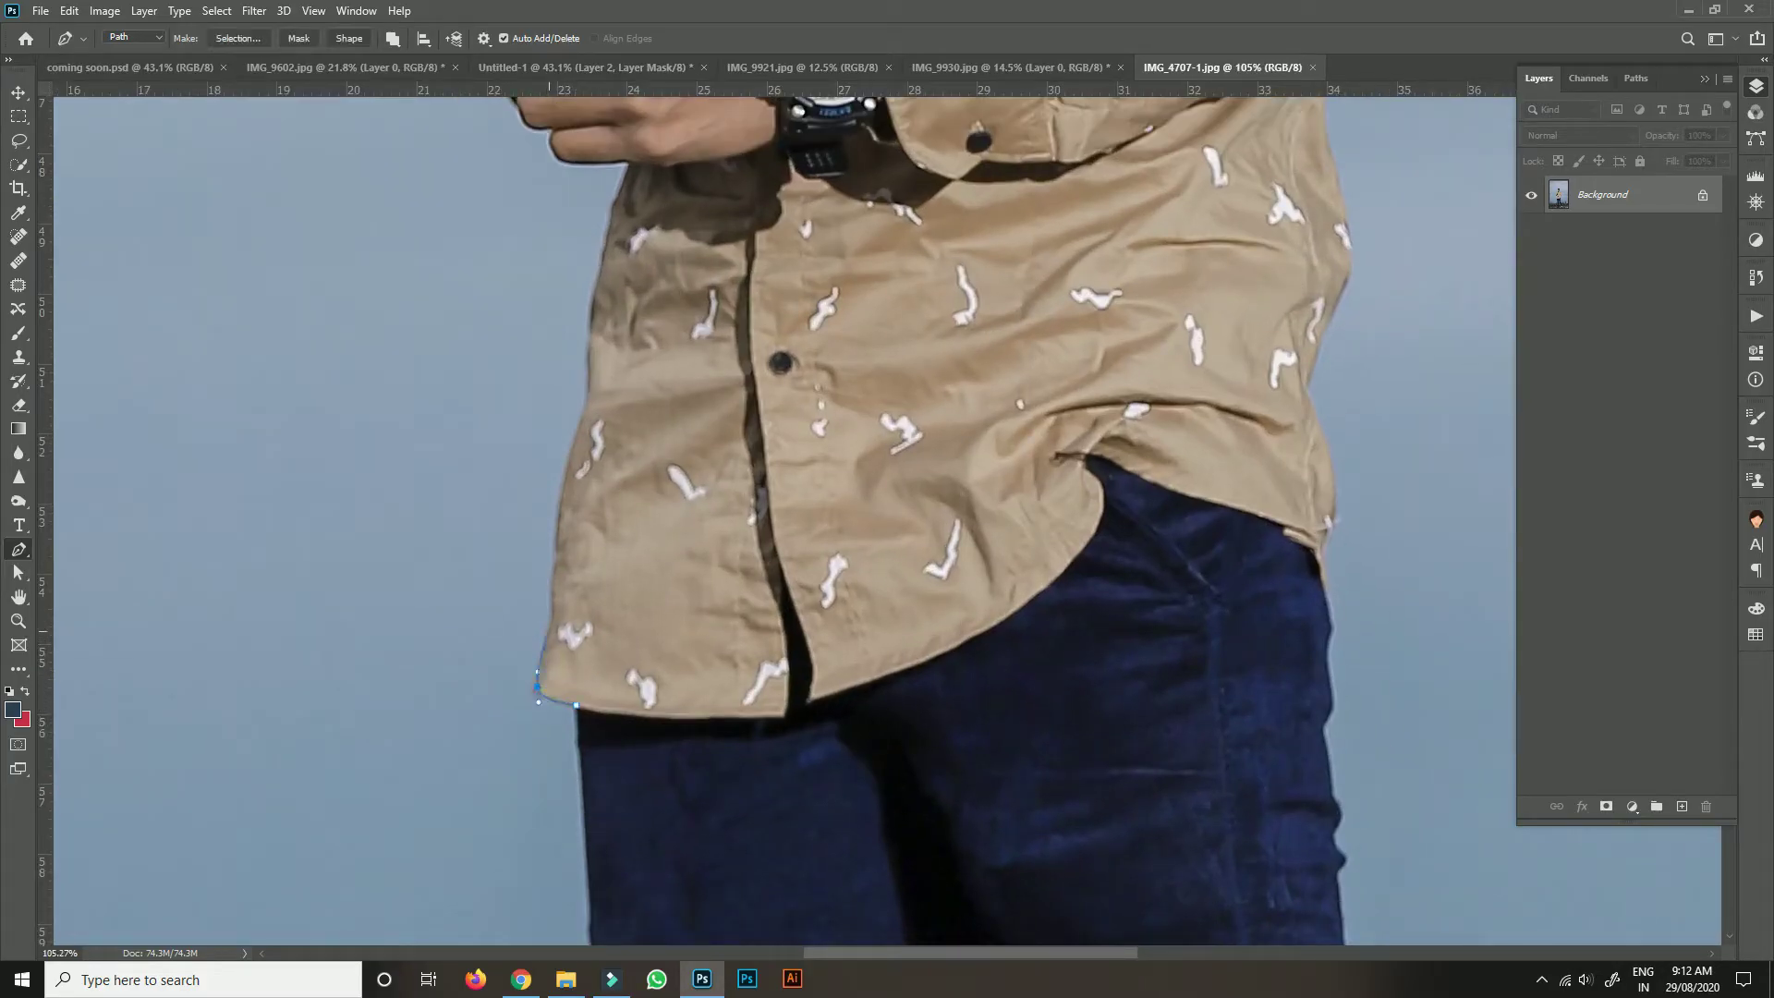
pyautogui.moveTo(597, 324); pyautogui.dragTo(590, 336)
pyautogui.moveTo(633, 168); pyautogui.dragTo(637, 148)
pyautogui.scroll(3, 633, 168)
pyautogui.scroll(2, 633, 168)
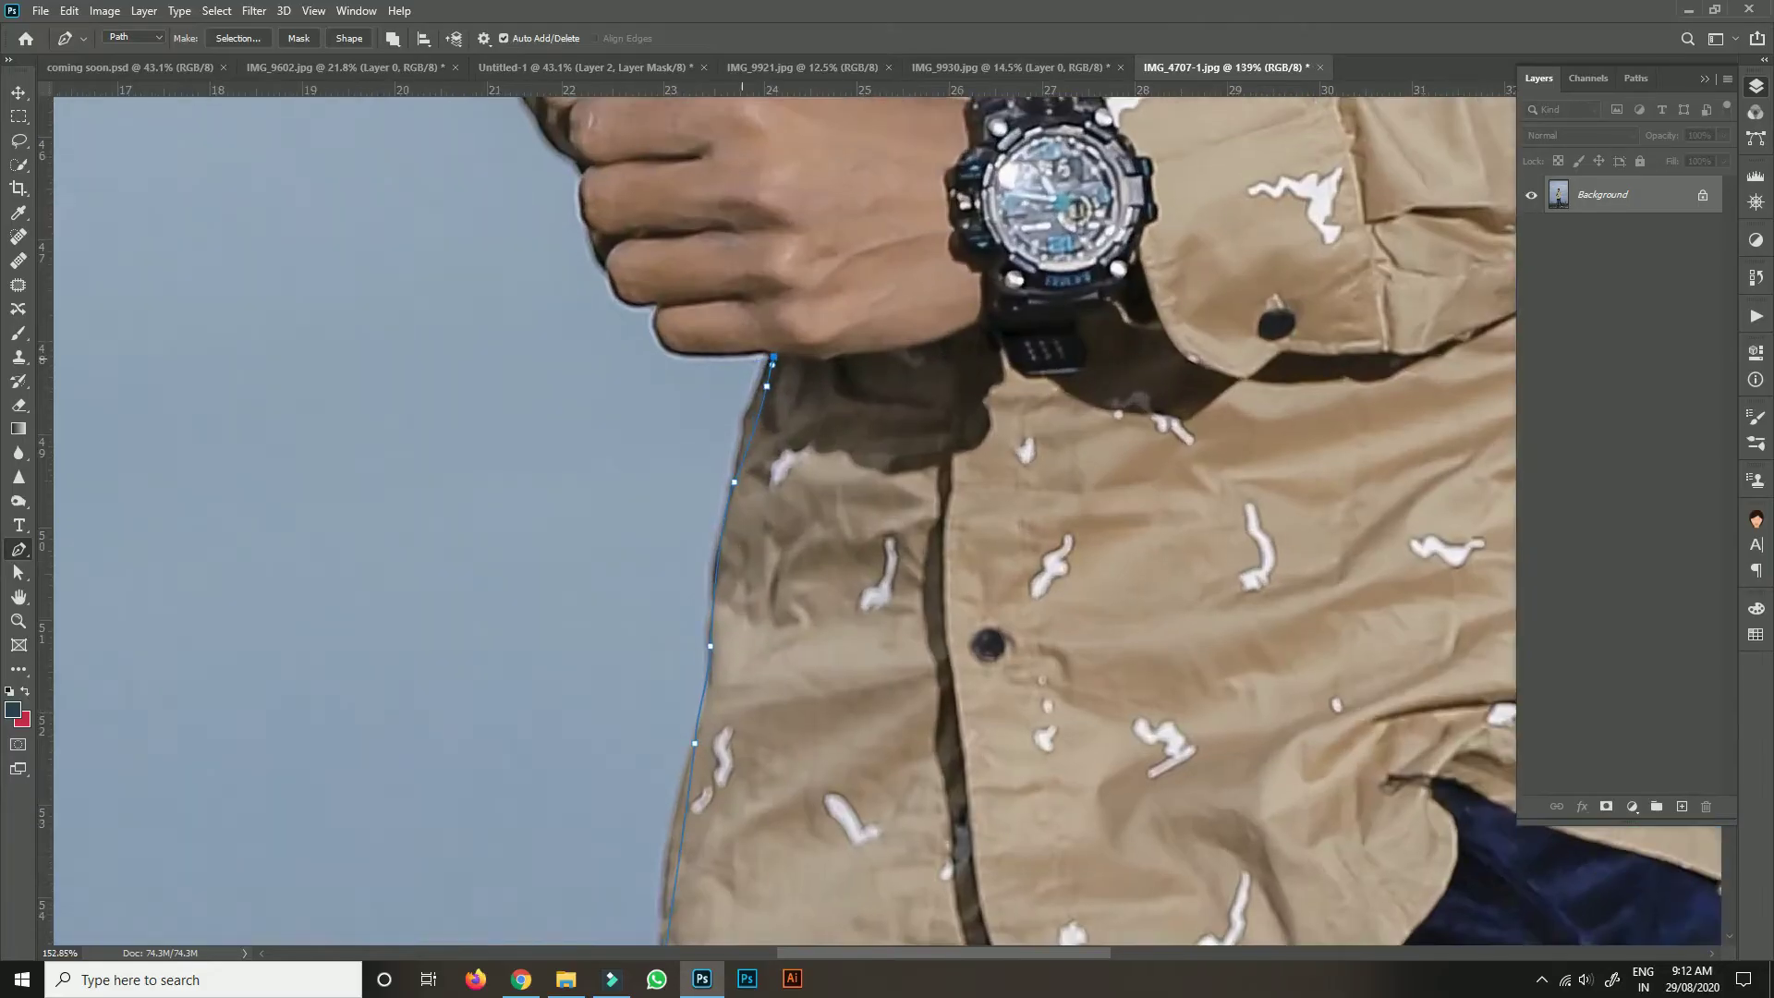
# Continue the path around the knuckles of the man's folded hand up to the sleeve cuff.
pyautogui.moveTo(697, 353); pyautogui.dragTo(680, 352)
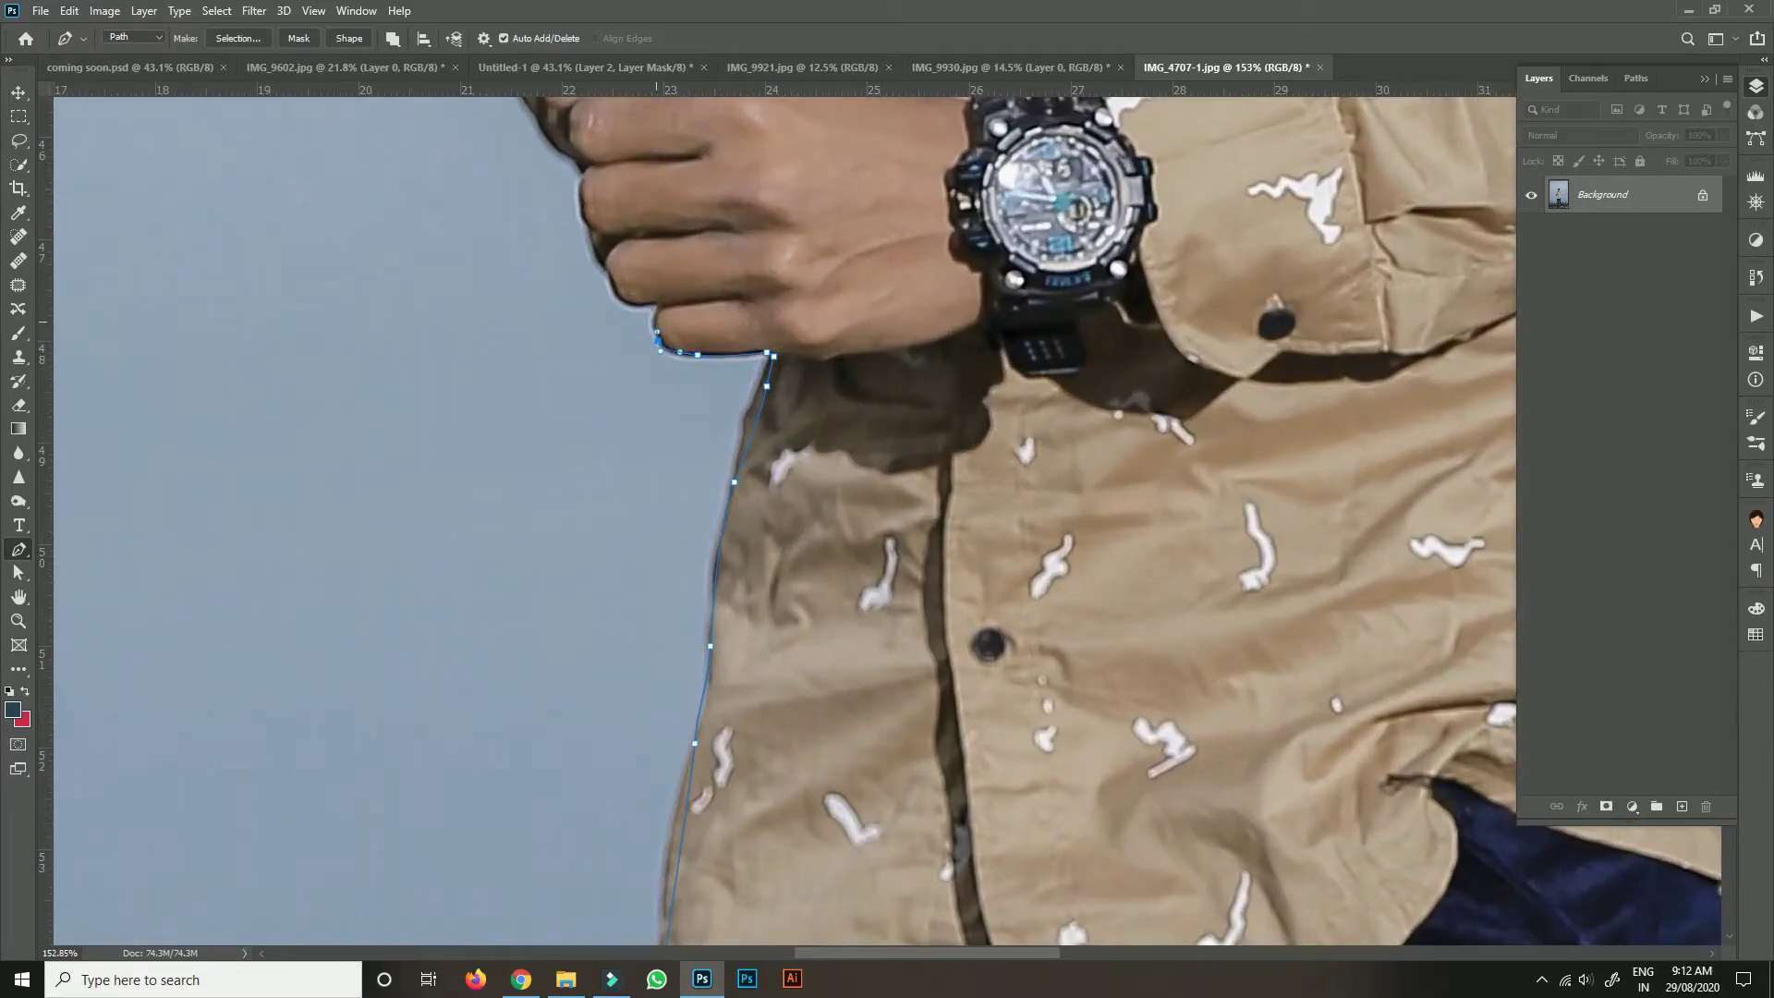
pyautogui.click(618, 295)
pyautogui.click(606, 265)
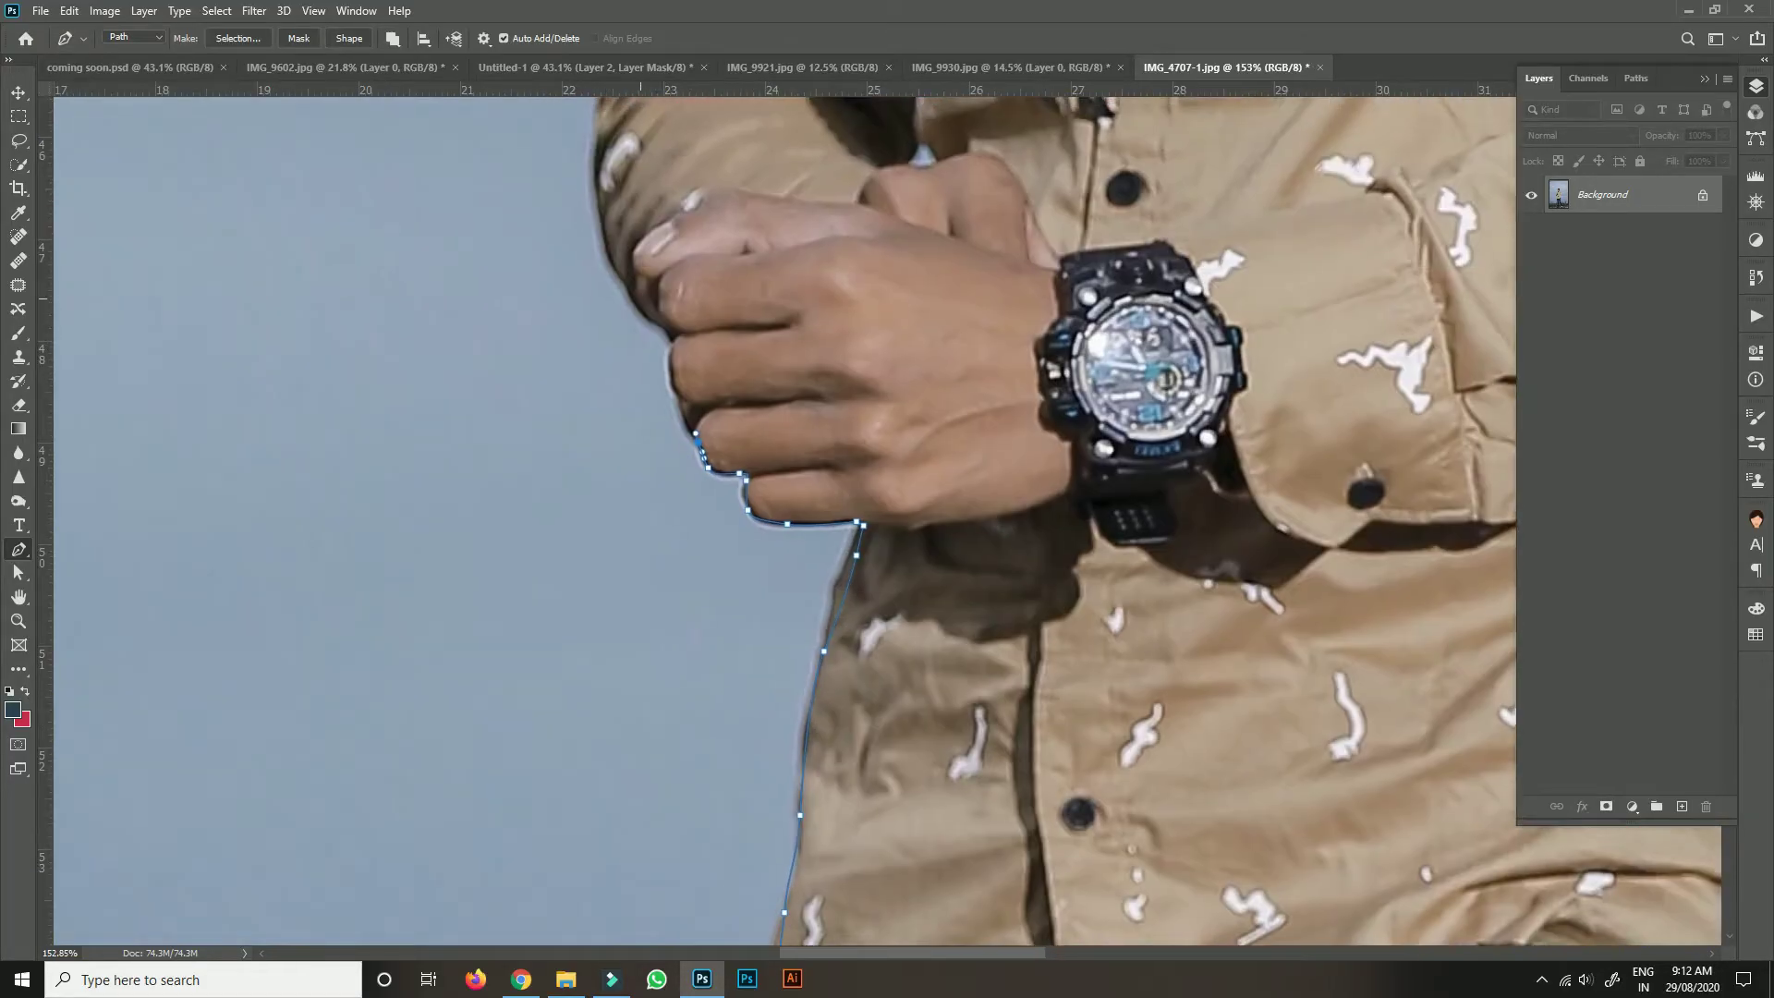
pyautogui.moveTo(606, 265); pyautogui.dragTo(693, 431)
pyautogui.click(677, 391)
pyautogui.moveTo(668, 340); pyautogui.dragTo(783, 514)
# Trace the outer edge of the left sleeve from the cuff past the elbow to the upper arm.
pyautogui.moveTo(723, 450); pyautogui.dragTo(709, 395)
pyautogui.moveTo(710, 278); pyautogui.dragTo(752, 592)
pyautogui.moveTo(748, 367); pyautogui.dragTo(762, 322)
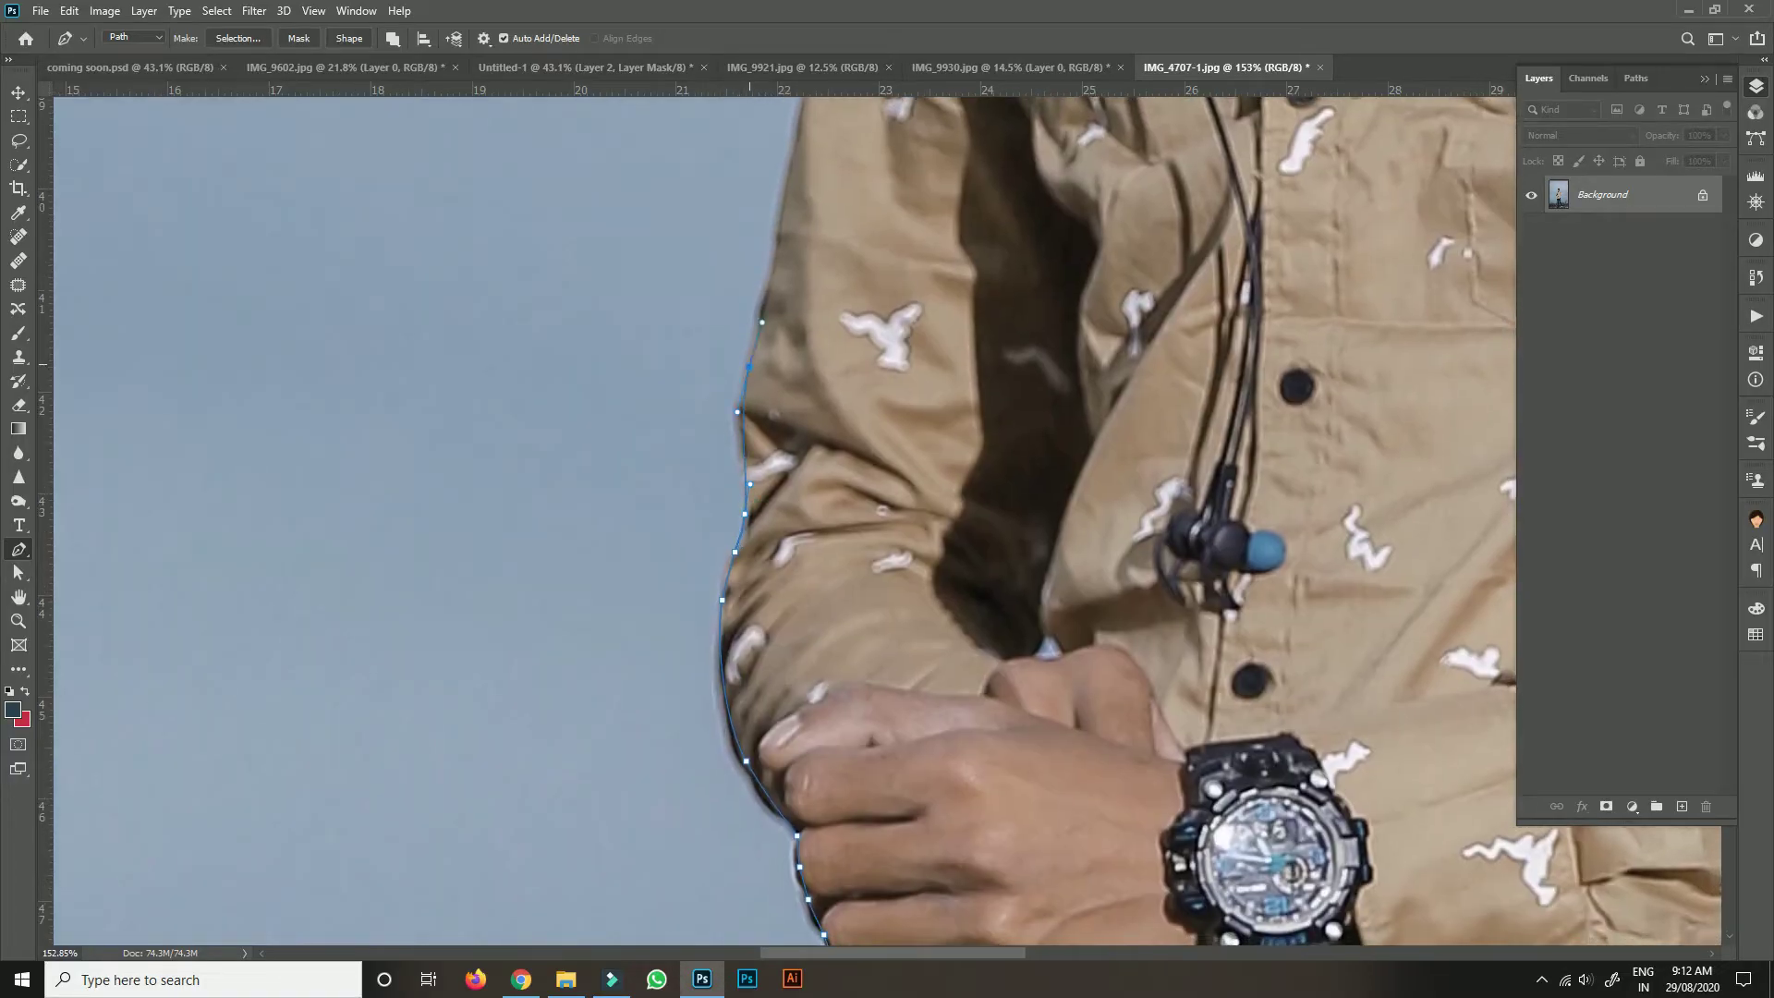
pyautogui.moveTo(813, 139); pyautogui.dragTo(517, 558)
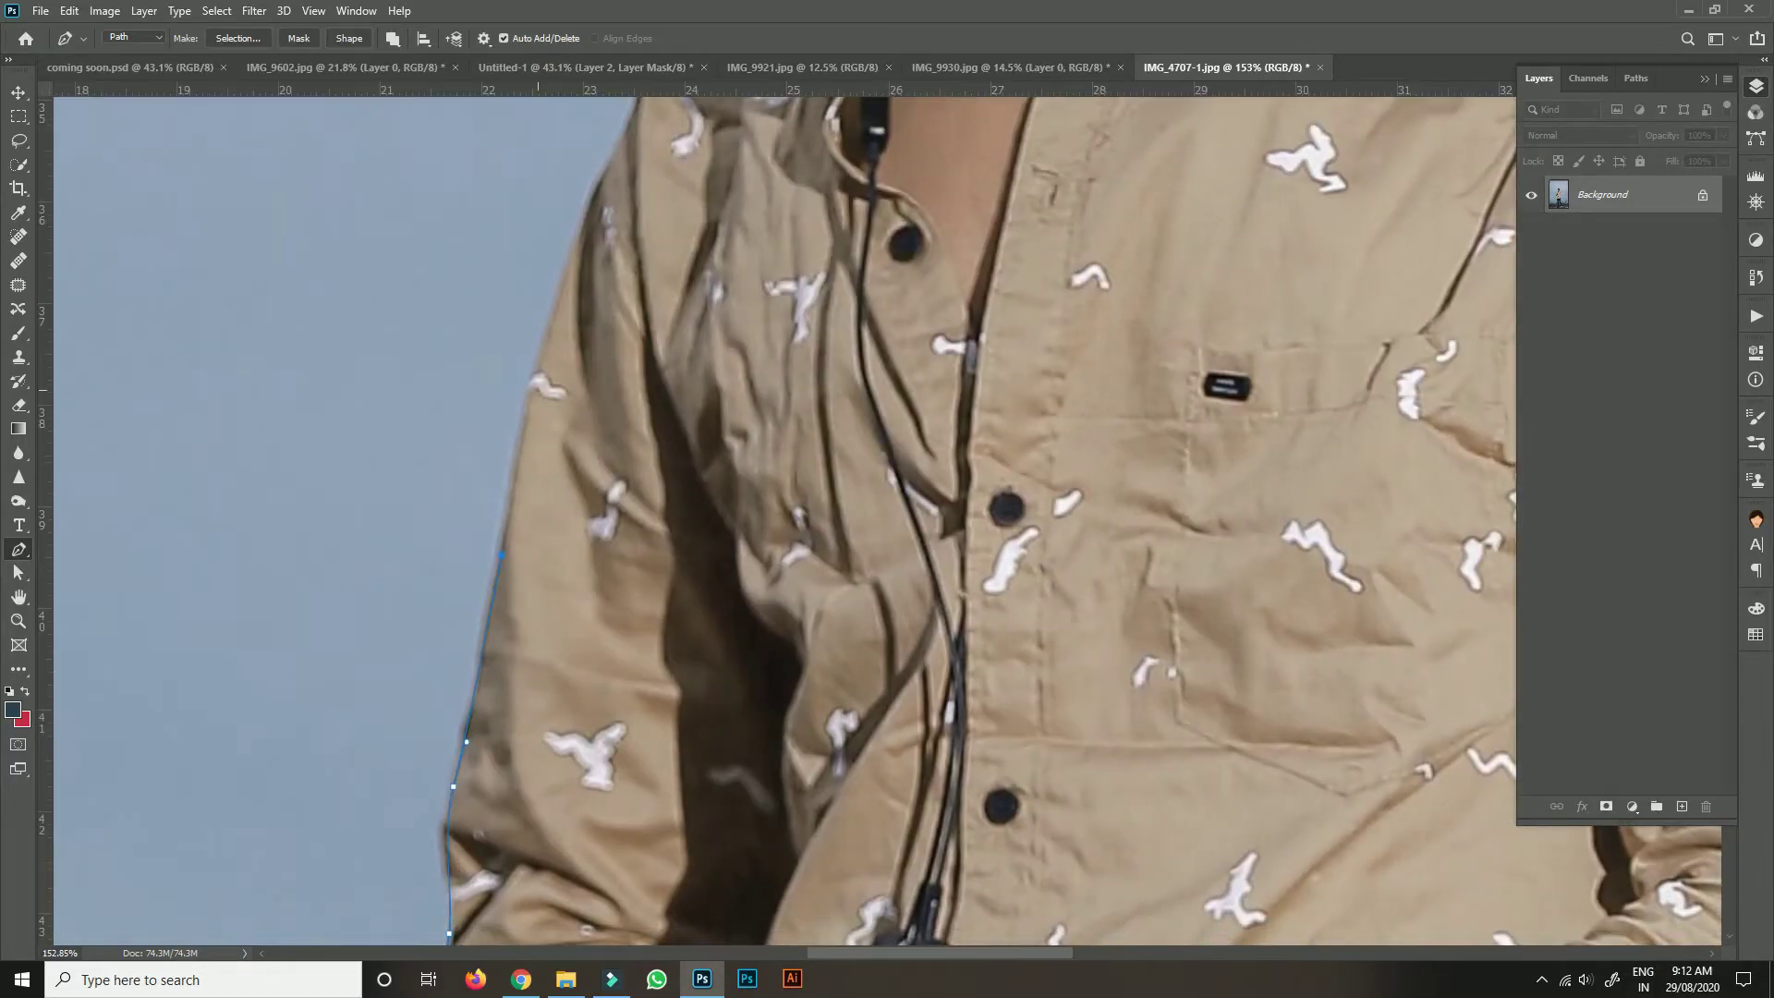
pyautogui.moveTo(550, 330); pyautogui.dragTo(560, 299)
# Extend the path over the left shoulder, along the shirt collar and up the neck to the earlobe.
pyautogui.moveTo(740, 278); pyautogui.dragTo(588, 723)
pyautogui.moveTo(460, 603); pyautogui.dragTo(470, 582)
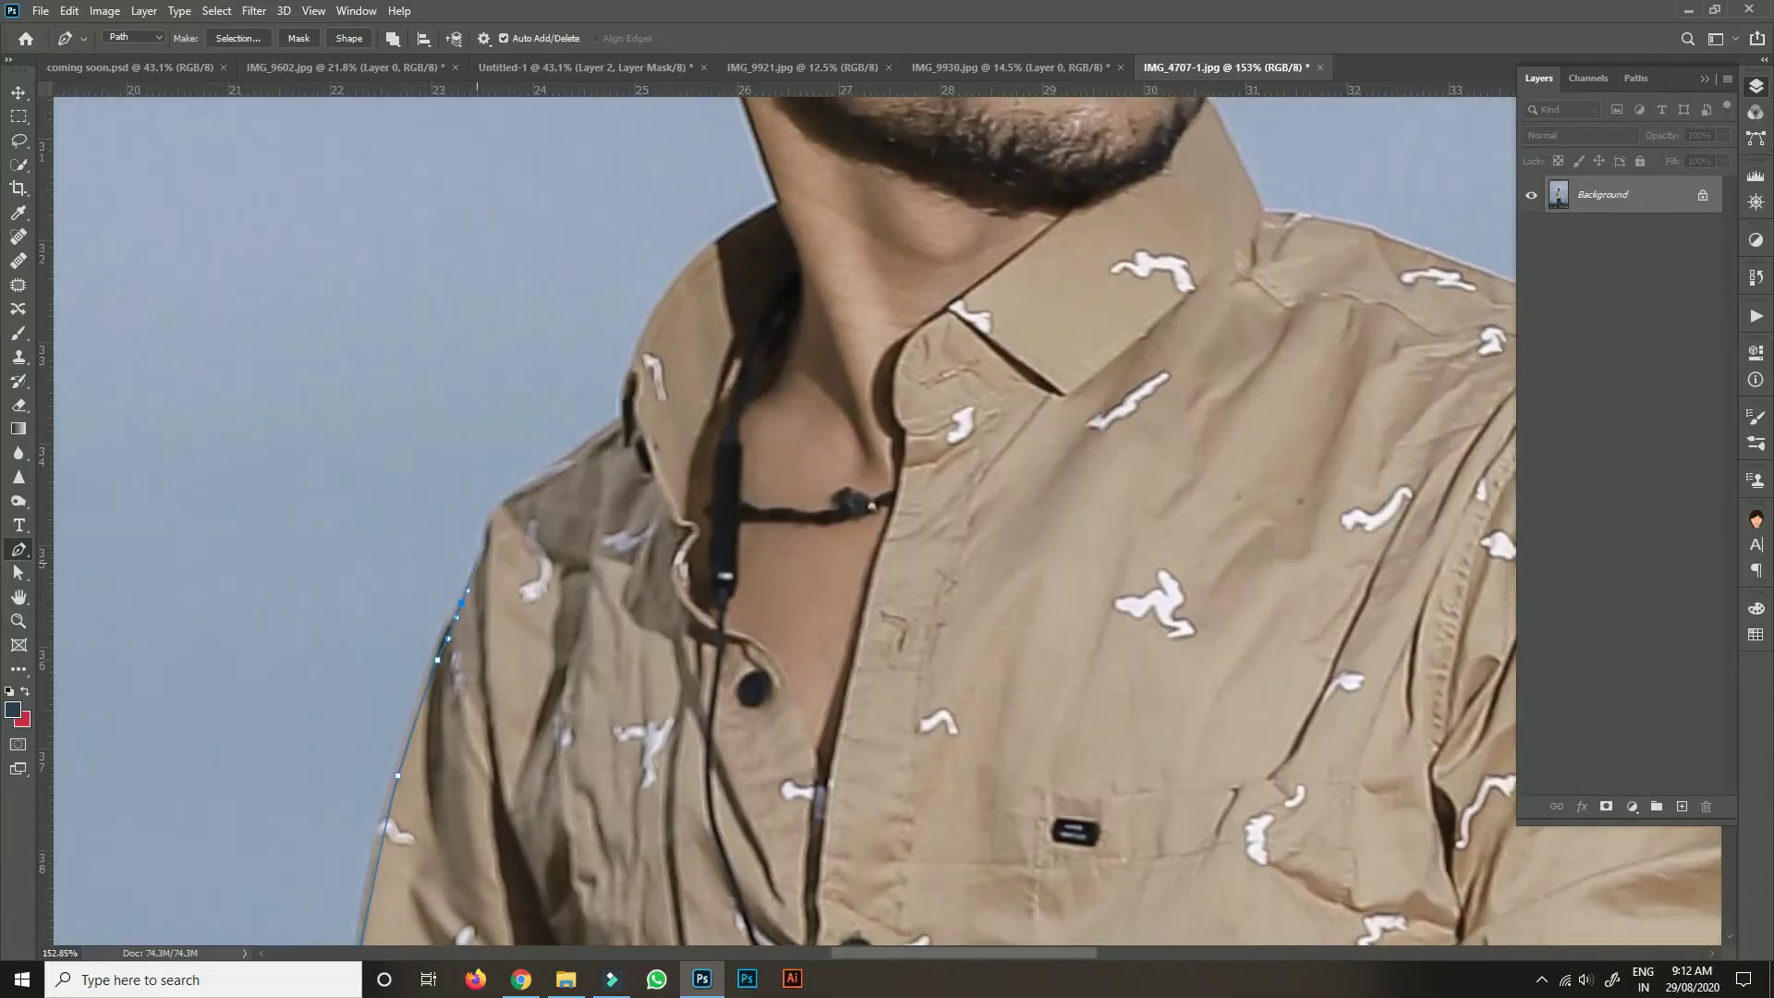
pyautogui.moveTo(606, 422); pyautogui.dragTo(627, 388)
pyautogui.scroll(-3, 612, 416)
pyautogui.scroll(4, 611, 417)
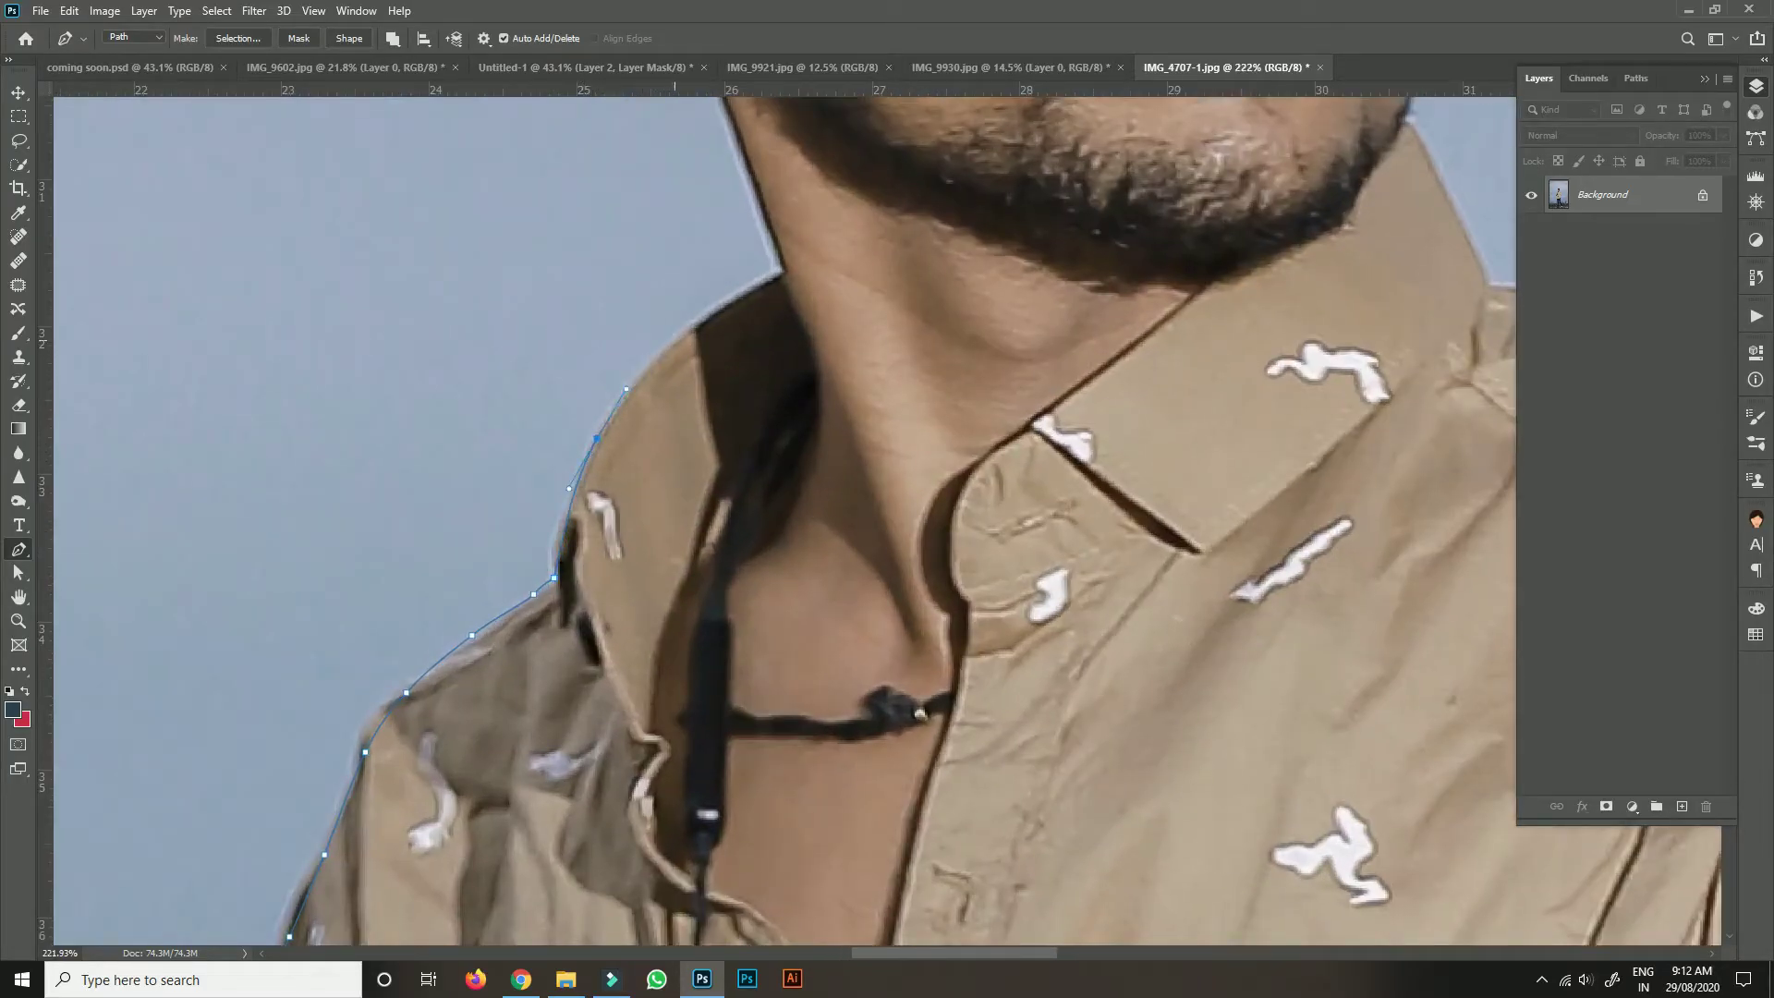
pyautogui.moveTo(690, 329); pyautogui.dragTo(825, 942)
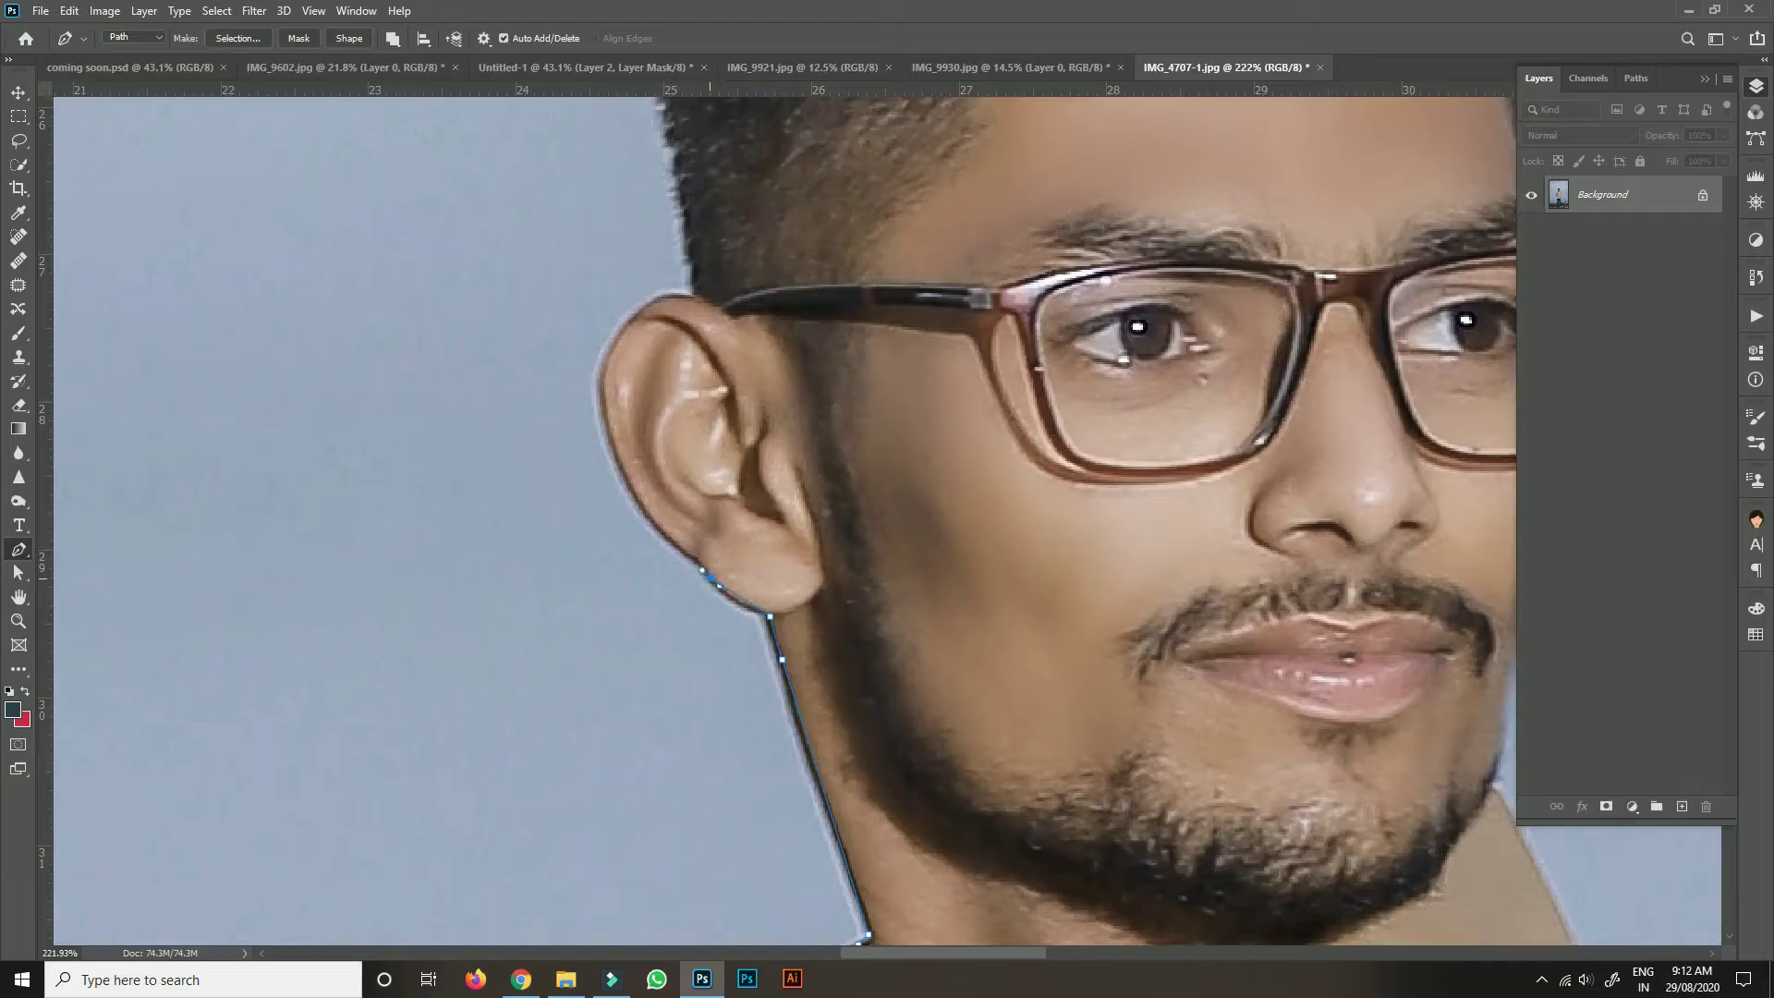
# Continue the path around the man's ear and up the back of his hair to the crown.
pyautogui.moveTo(615, 450); pyautogui.dragTo(630, 511)
pyautogui.moveTo(612, 341); pyautogui.dragTo(647, 594)
pyautogui.moveTo(624, 335); pyautogui.dragTo(624, 299)
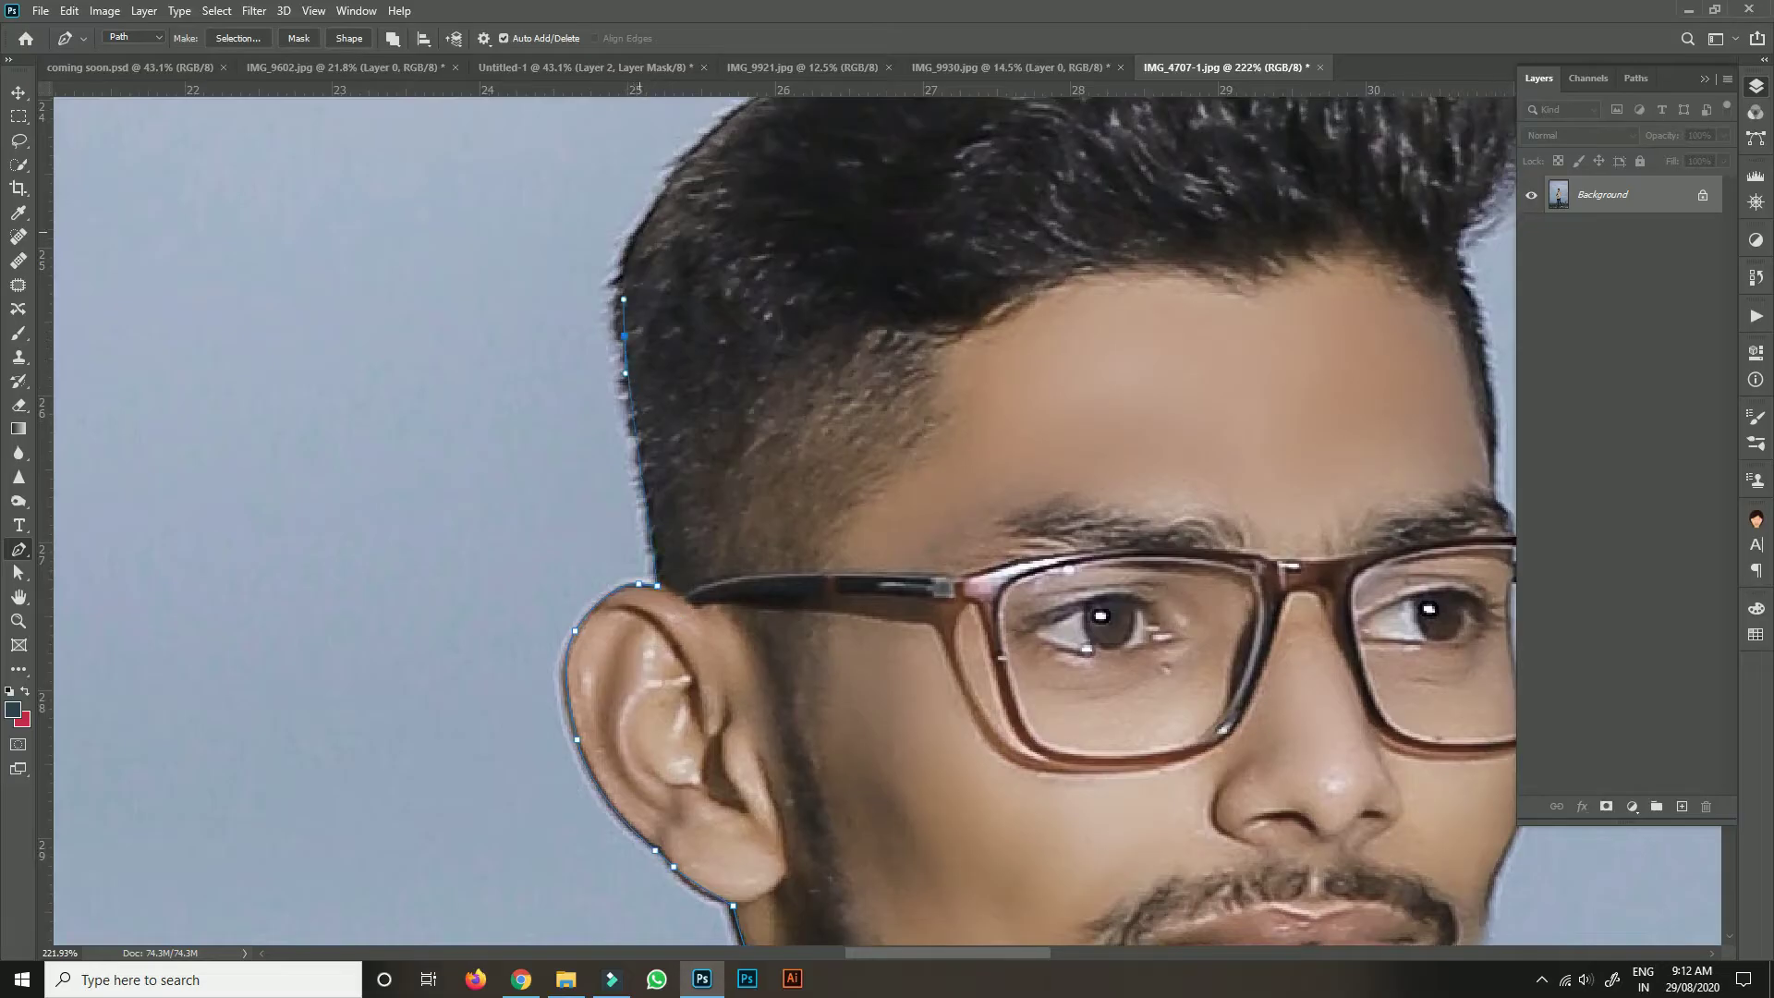
pyautogui.moveTo(643, 228); pyautogui.dragTo(664, 199)
pyautogui.moveTo(663, 199); pyautogui.dragTo(529, 389)
pyautogui.moveTo(609, 298); pyautogui.dragTo(649, 268)
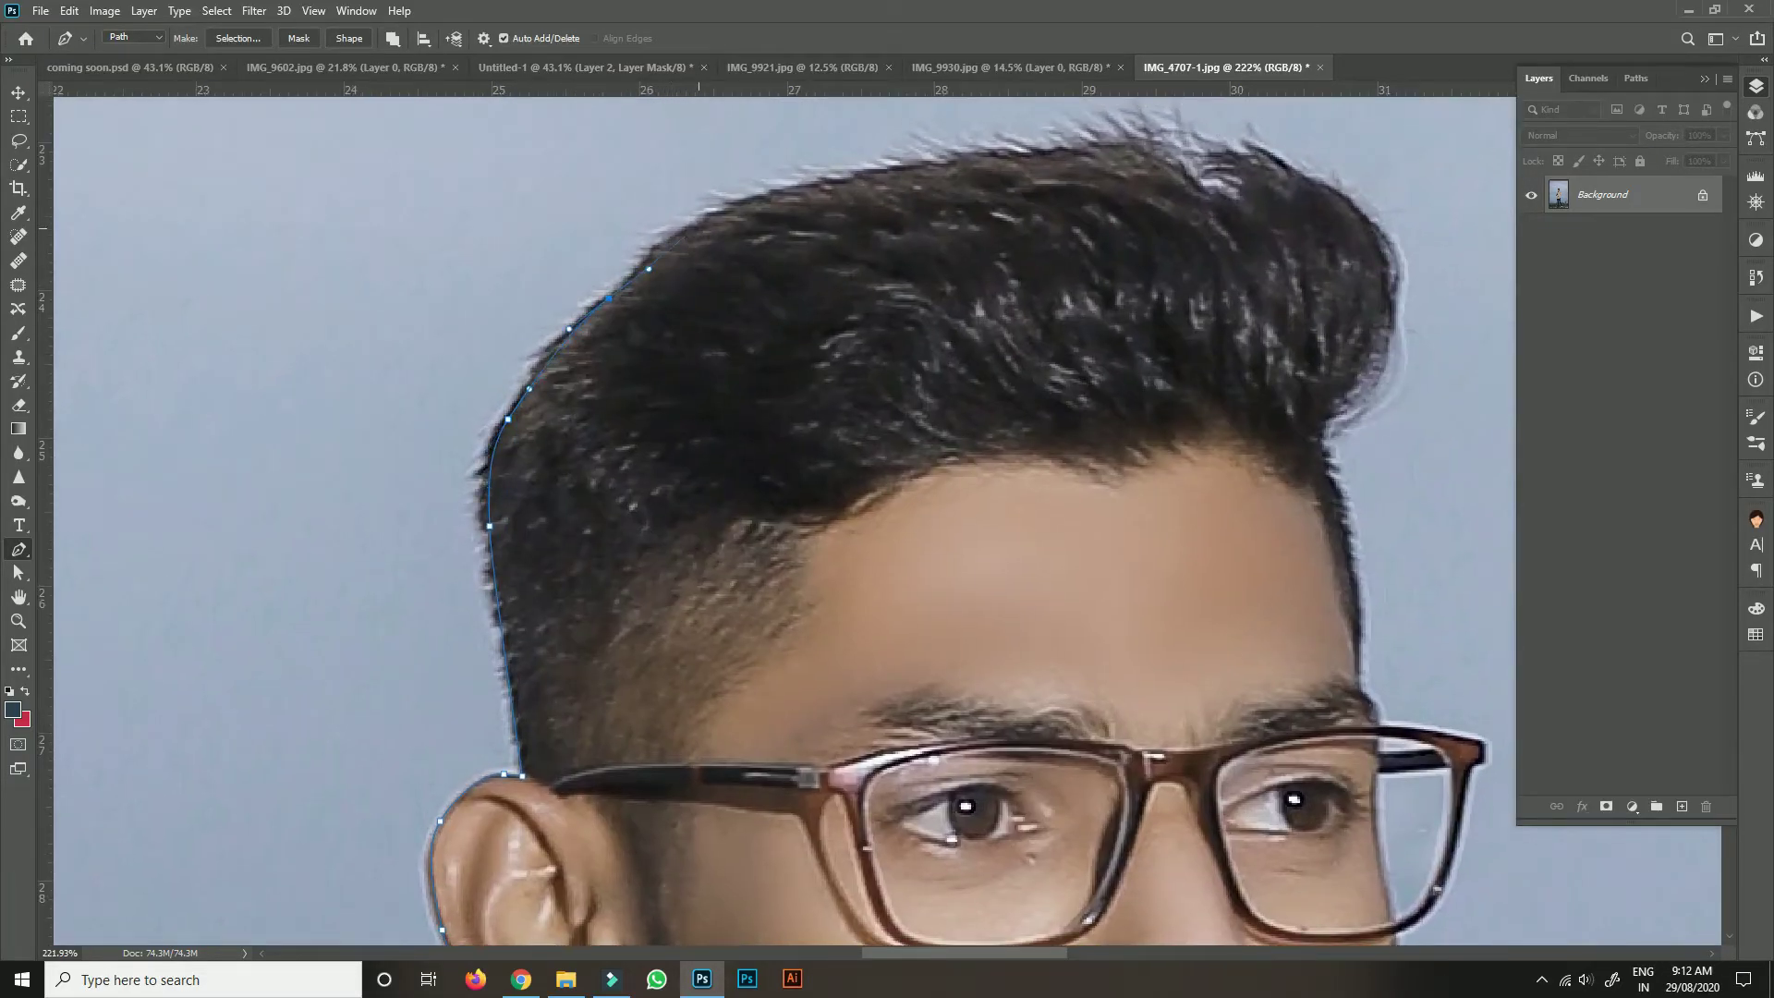
# Trace the path over the top of the hair, around the front quiff and back to the forehead hairline.
pyautogui.moveTo(875, 171); pyautogui.dragTo(945, 162)
pyautogui.moveTo(1315, 184); pyautogui.dragTo(1337, 195)
pyautogui.moveTo(1393, 273); pyautogui.dragTo(1410, 326)
pyautogui.click(1322, 471)
pyautogui.moveTo(1322, 499); pyautogui.dragTo(1038, 249)
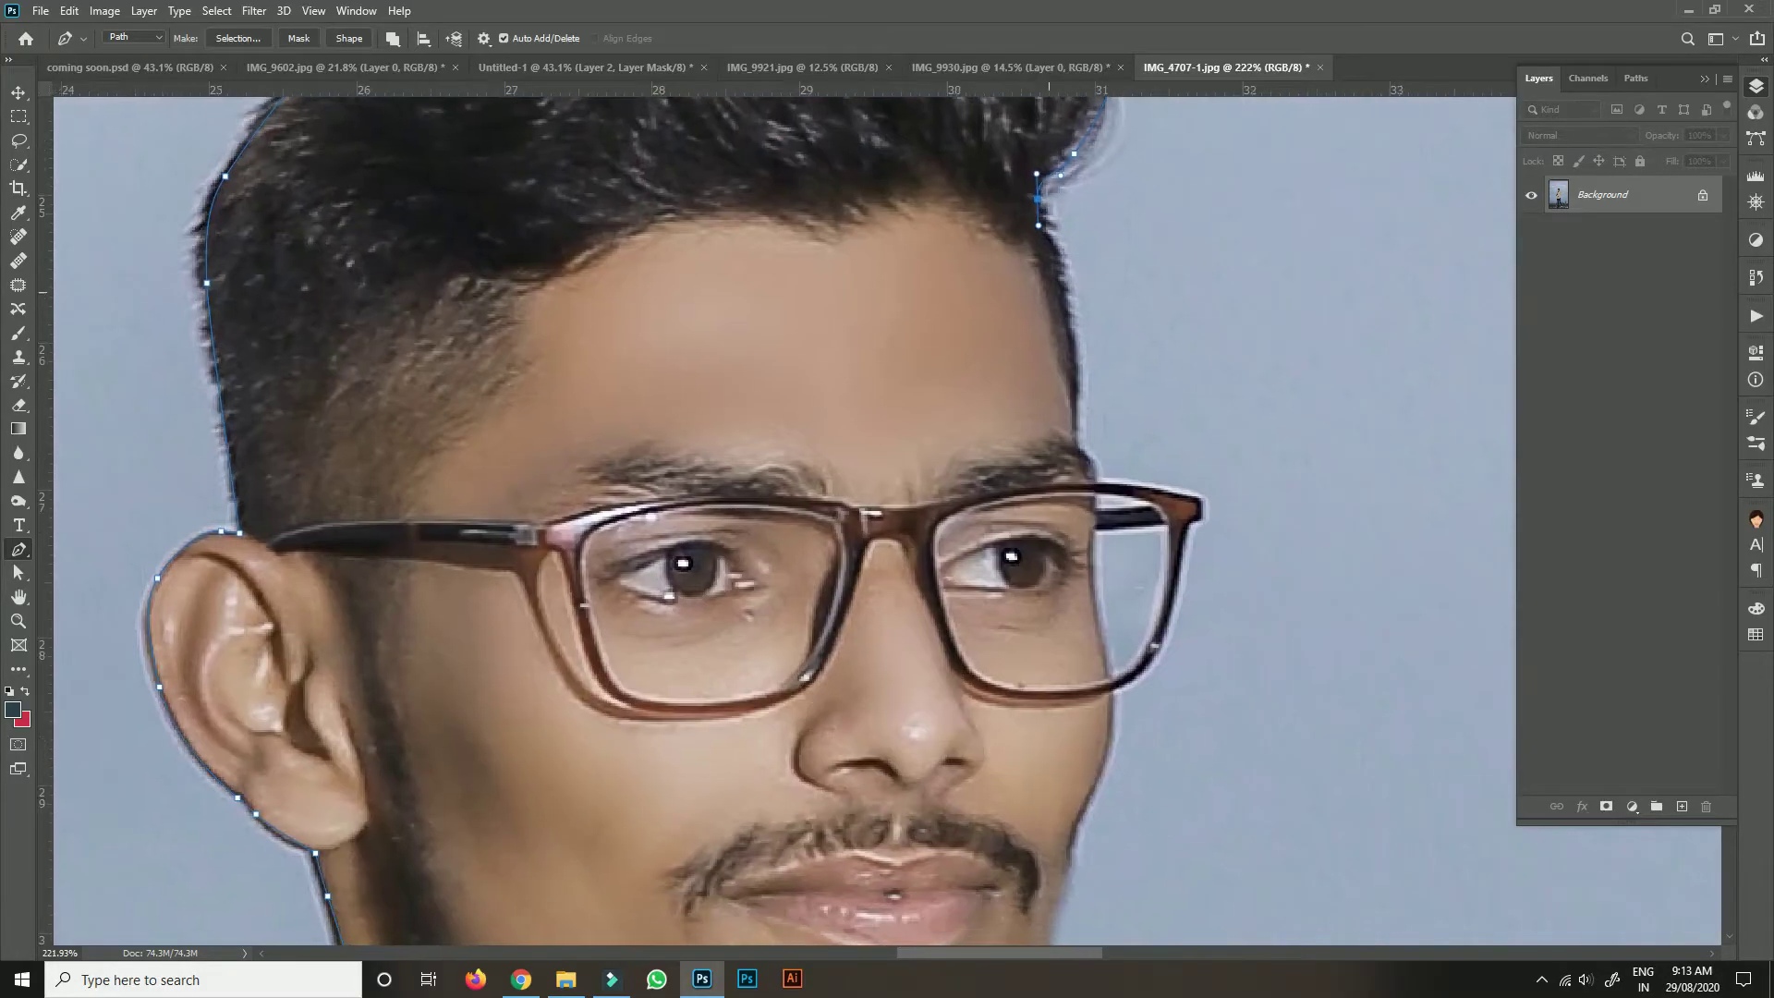
# Extend the path down the temple and around the outer corner of the glasses frame onto the cheek.
pyautogui.moveTo(1359, 562); pyautogui.dragTo(1363, 601)
pyautogui.moveTo(1153, 509); pyautogui.dragTo(742, 398)
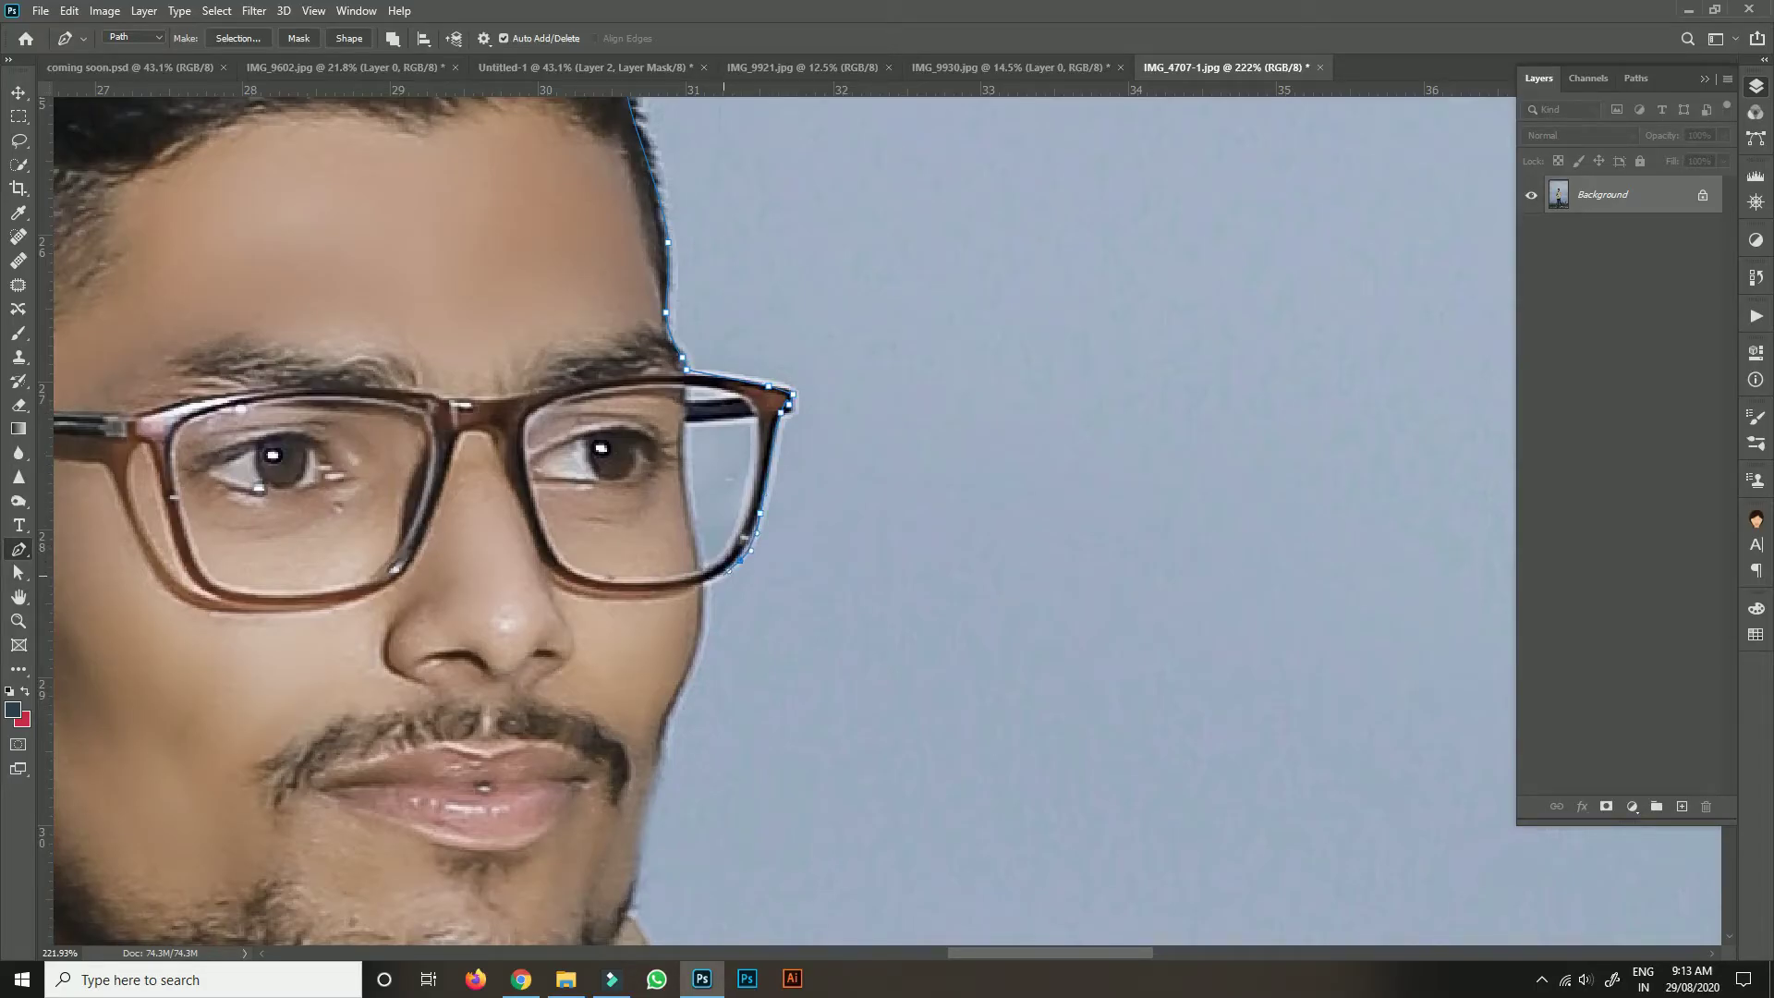
pyautogui.moveTo(742, 398); pyautogui.dragTo(661, 102)
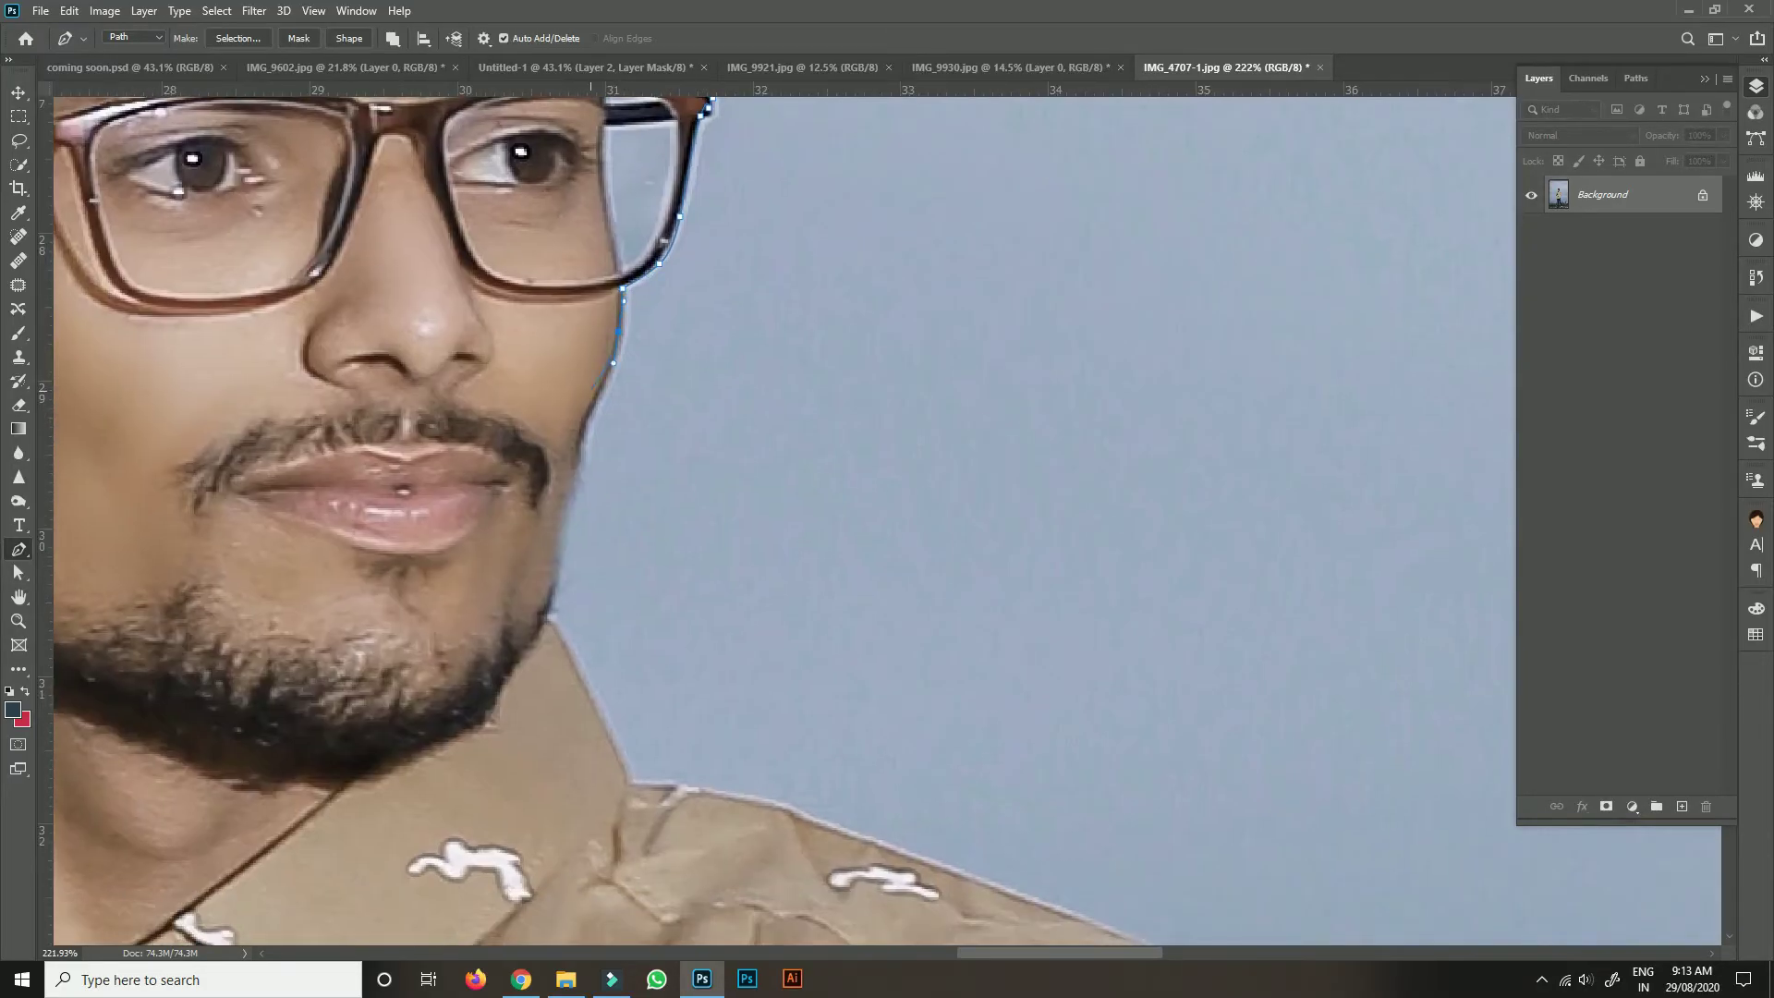
# Trace the jaw edge to the shirt collar and follow the collar down to the start of the right shoulder.
pyautogui.click(552, 603)
pyautogui.moveTo(702, 629); pyautogui.dragTo(553, 399)
pyautogui.click(435, 452)
pyautogui.click(450, 485)
pyautogui.click(461, 531)
pyautogui.click(474, 550)
pyautogui.moveTo(474, 550); pyautogui.dragTo(151, 259)
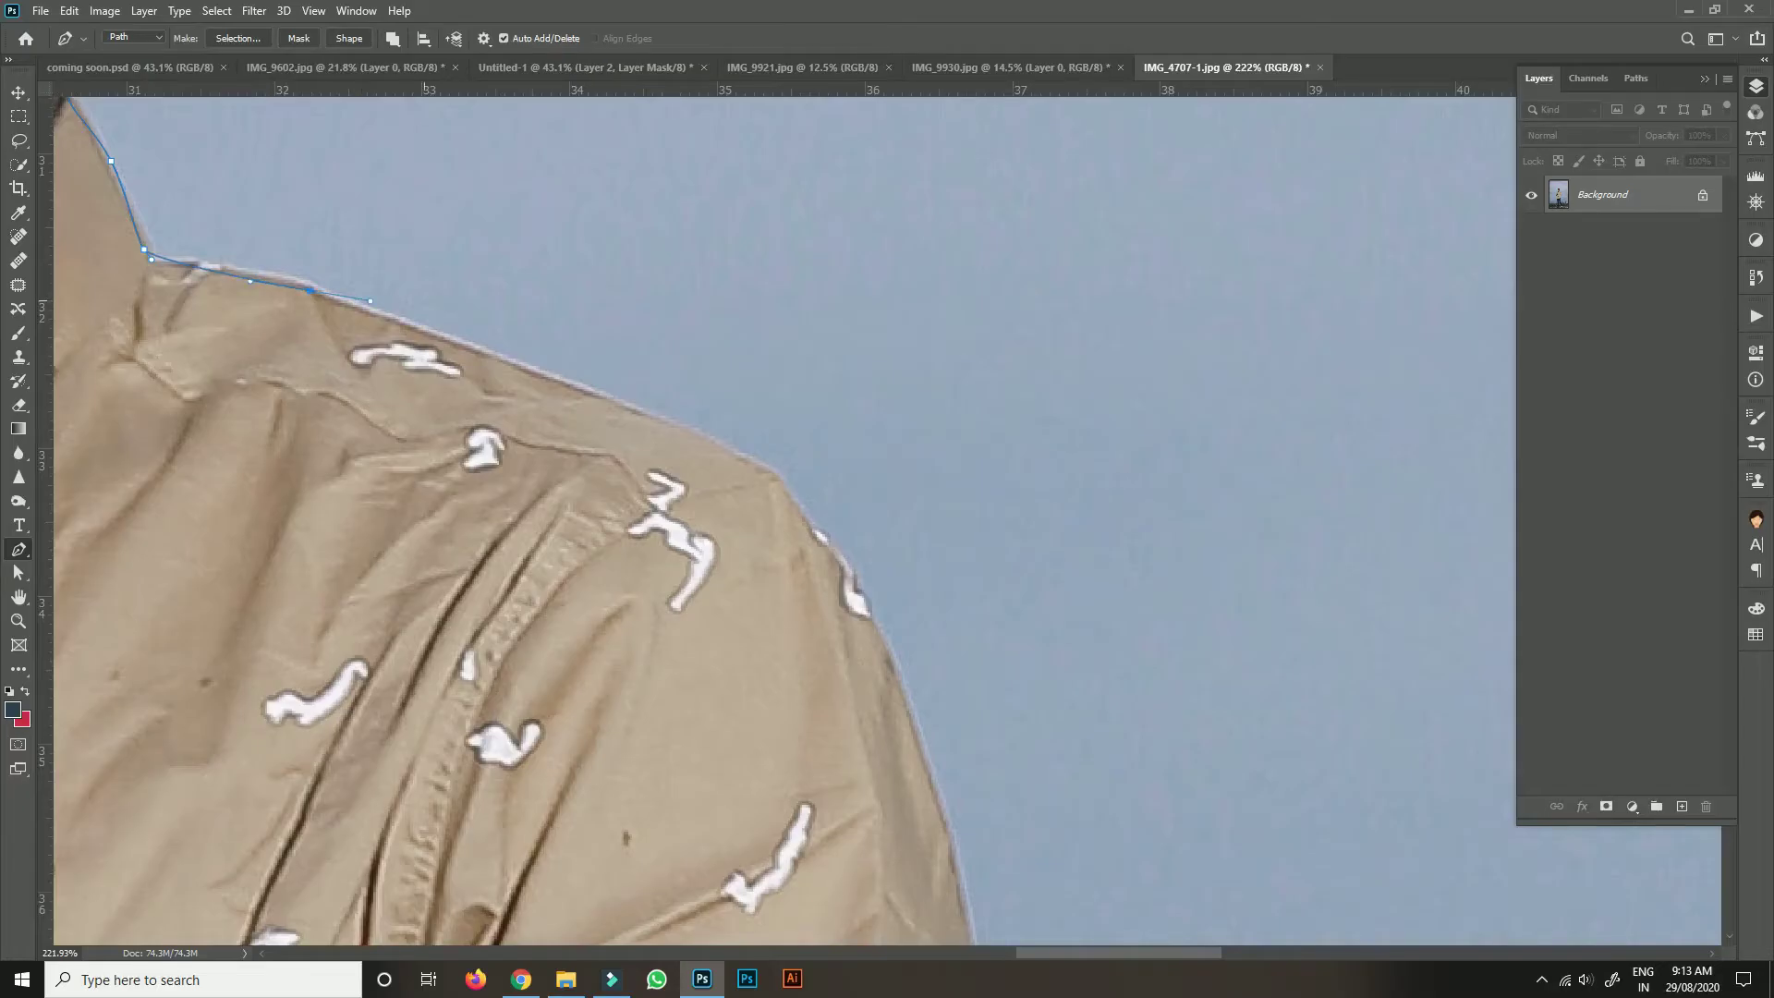
# Continue the path over the right shoulder and down the outer edge of the upper sleeve.
pyautogui.moveTo(585, 397); pyautogui.dragTo(652, 424)
pyautogui.moveTo(817, 513); pyautogui.dragTo(554, 218)
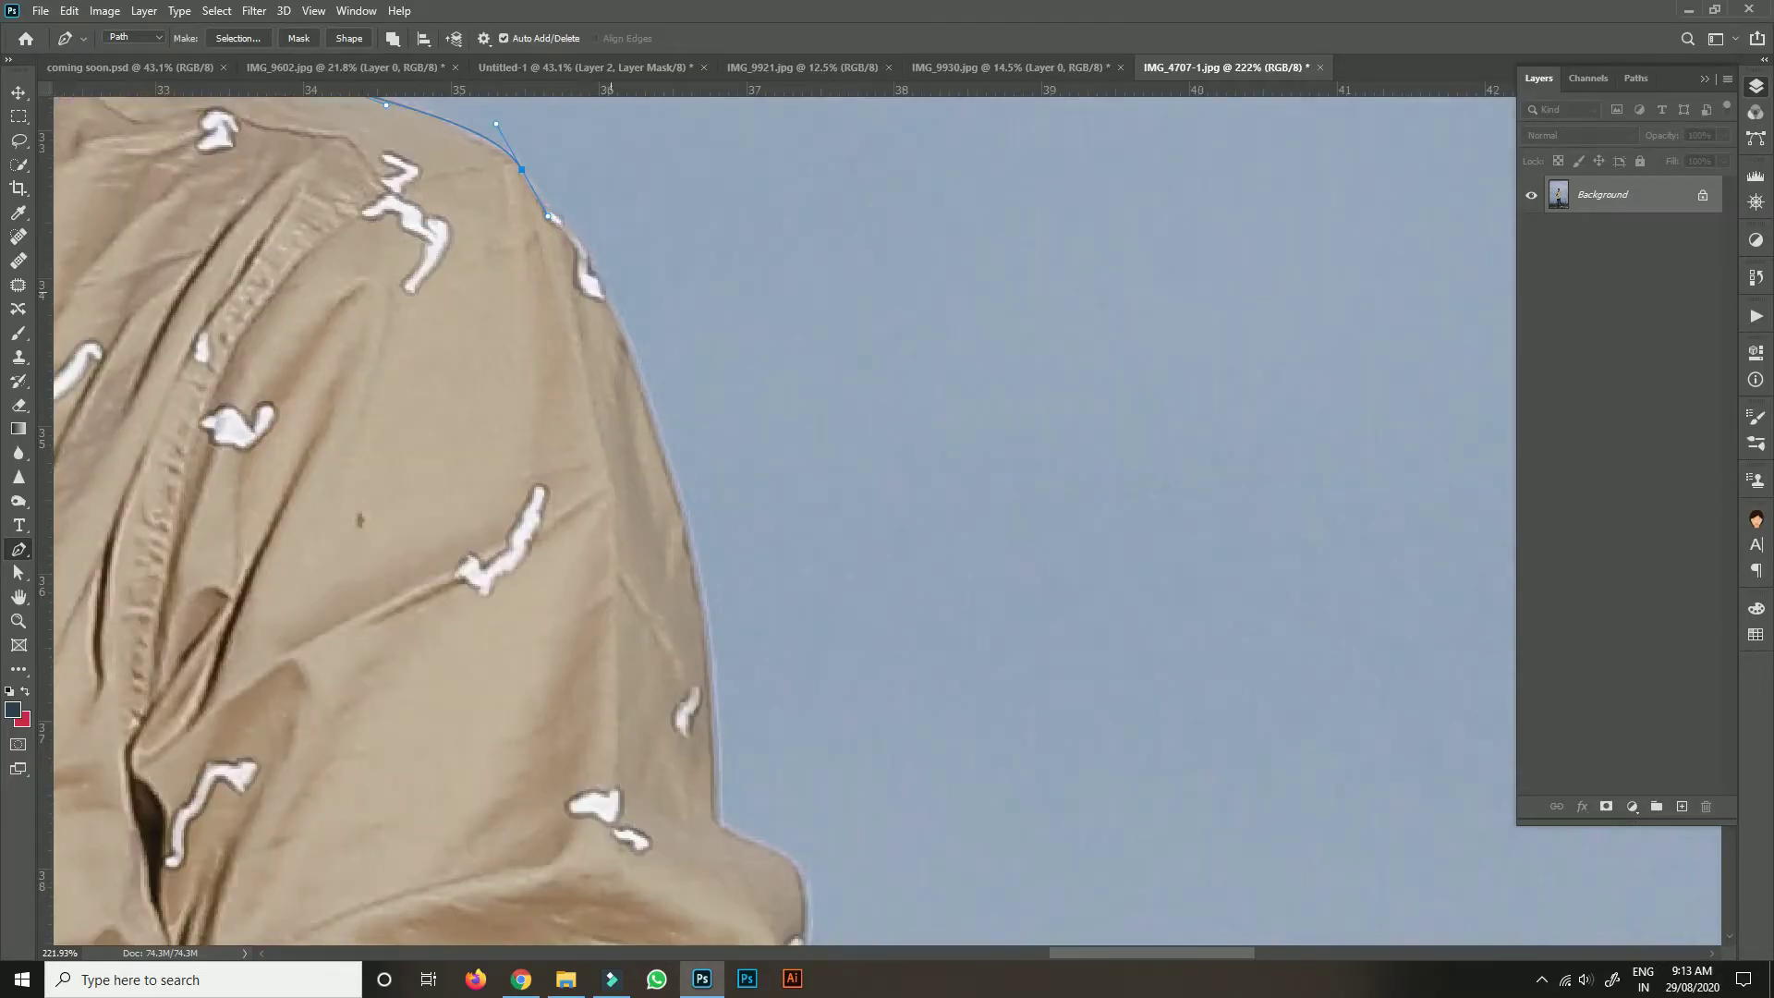
pyautogui.moveTo(618, 338); pyautogui.dragTo(642, 393)
pyautogui.moveTo(712, 759); pyautogui.dragTo(522, 334)
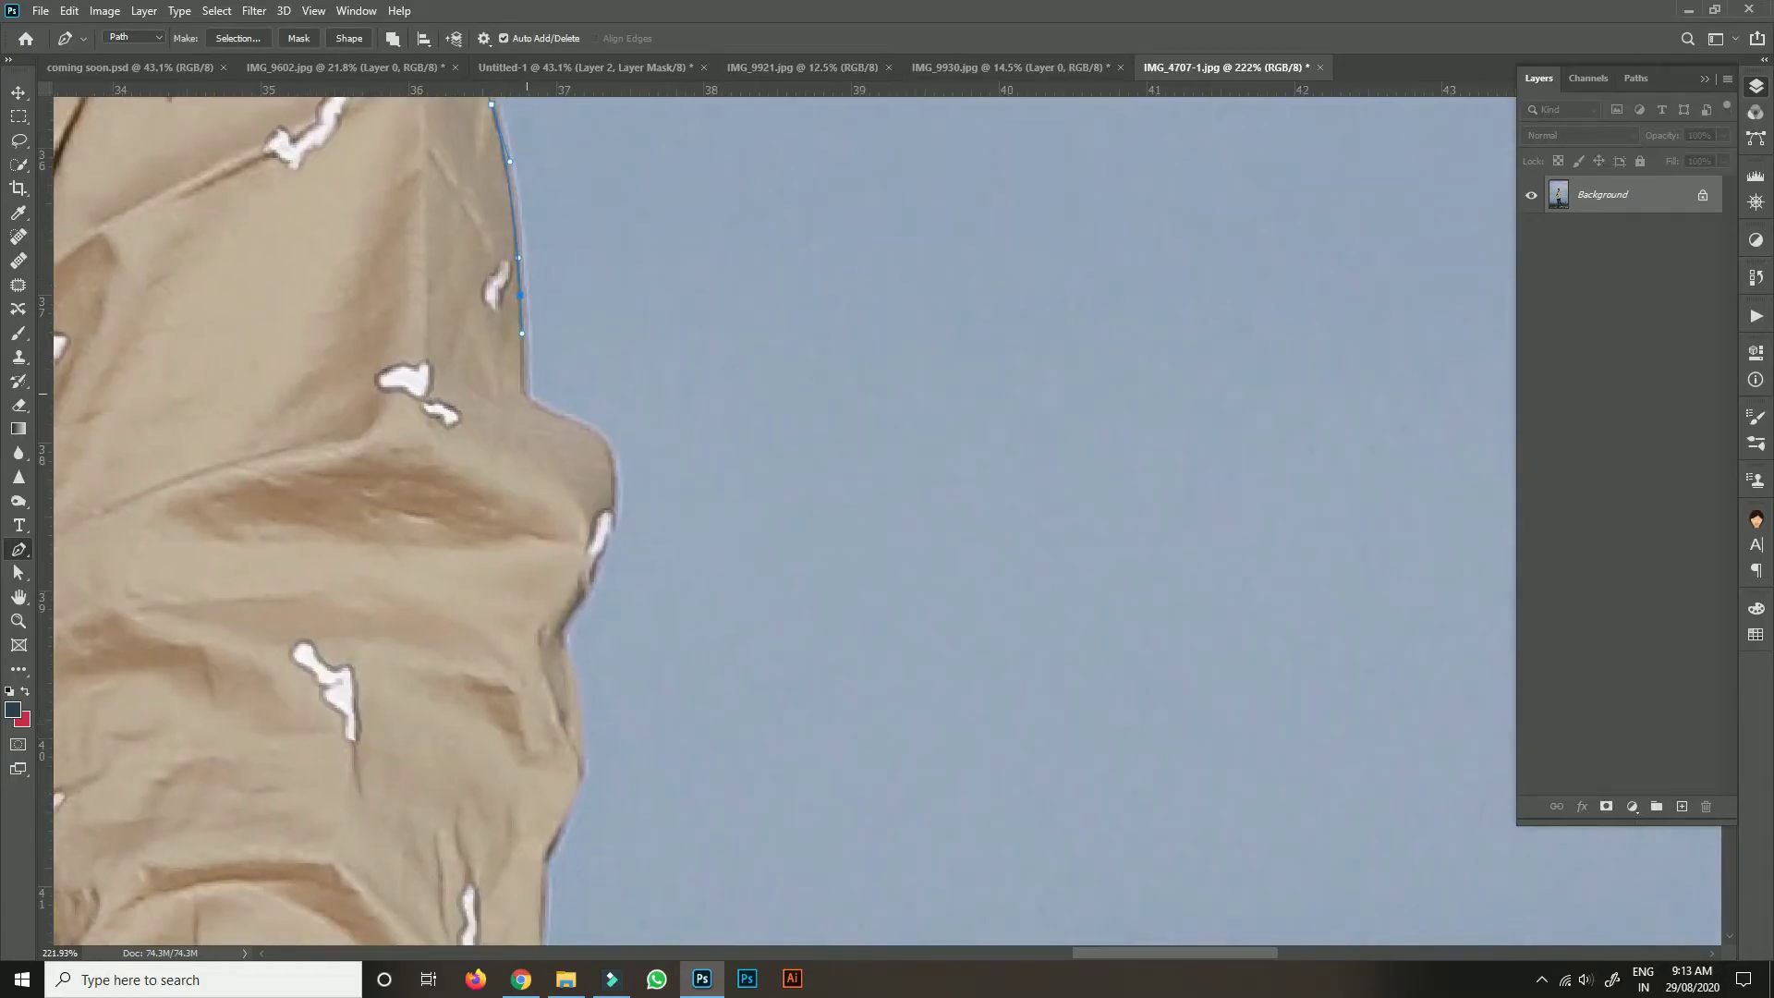
# Trace the path around the bulging folds of the right sleeve and down toward the elbow.
pyautogui.moveTo(597, 446); pyautogui.dragTo(613, 507)
pyautogui.click(593, 583)
pyautogui.moveTo(561, 638); pyautogui.dragTo(544, 661)
pyautogui.moveTo(544, 661); pyautogui.dragTo(523, 315)
pyautogui.moveTo(517, 586); pyautogui.dragTo(517, 207)
pyautogui.click(499, 314)
pyautogui.click(493, 383)
pyautogui.moveTo(462, 488); pyautogui.dragTo(453, 540)
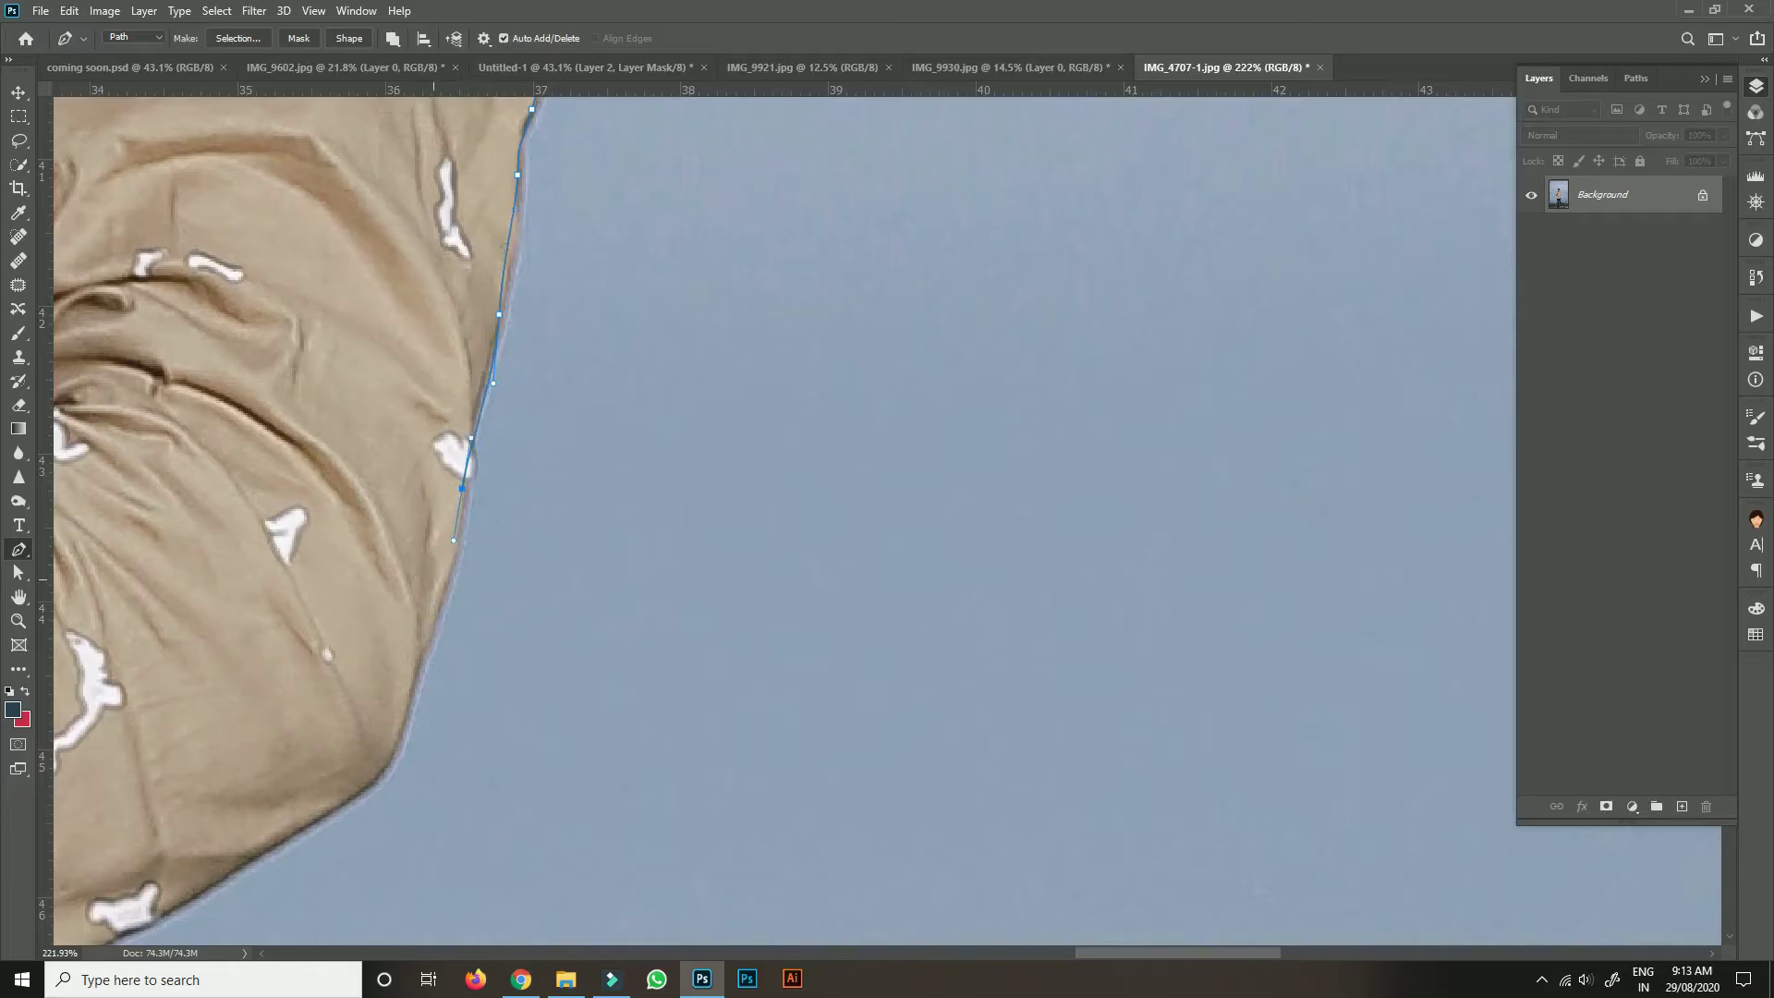
# Round the right elbow and follow the underside of the forearm to where it meets the shirt's side.
pyautogui.click(418, 648)
pyautogui.moveTo(375, 775); pyautogui.dragTo(740, 437)
pyautogui.click(615, 509)
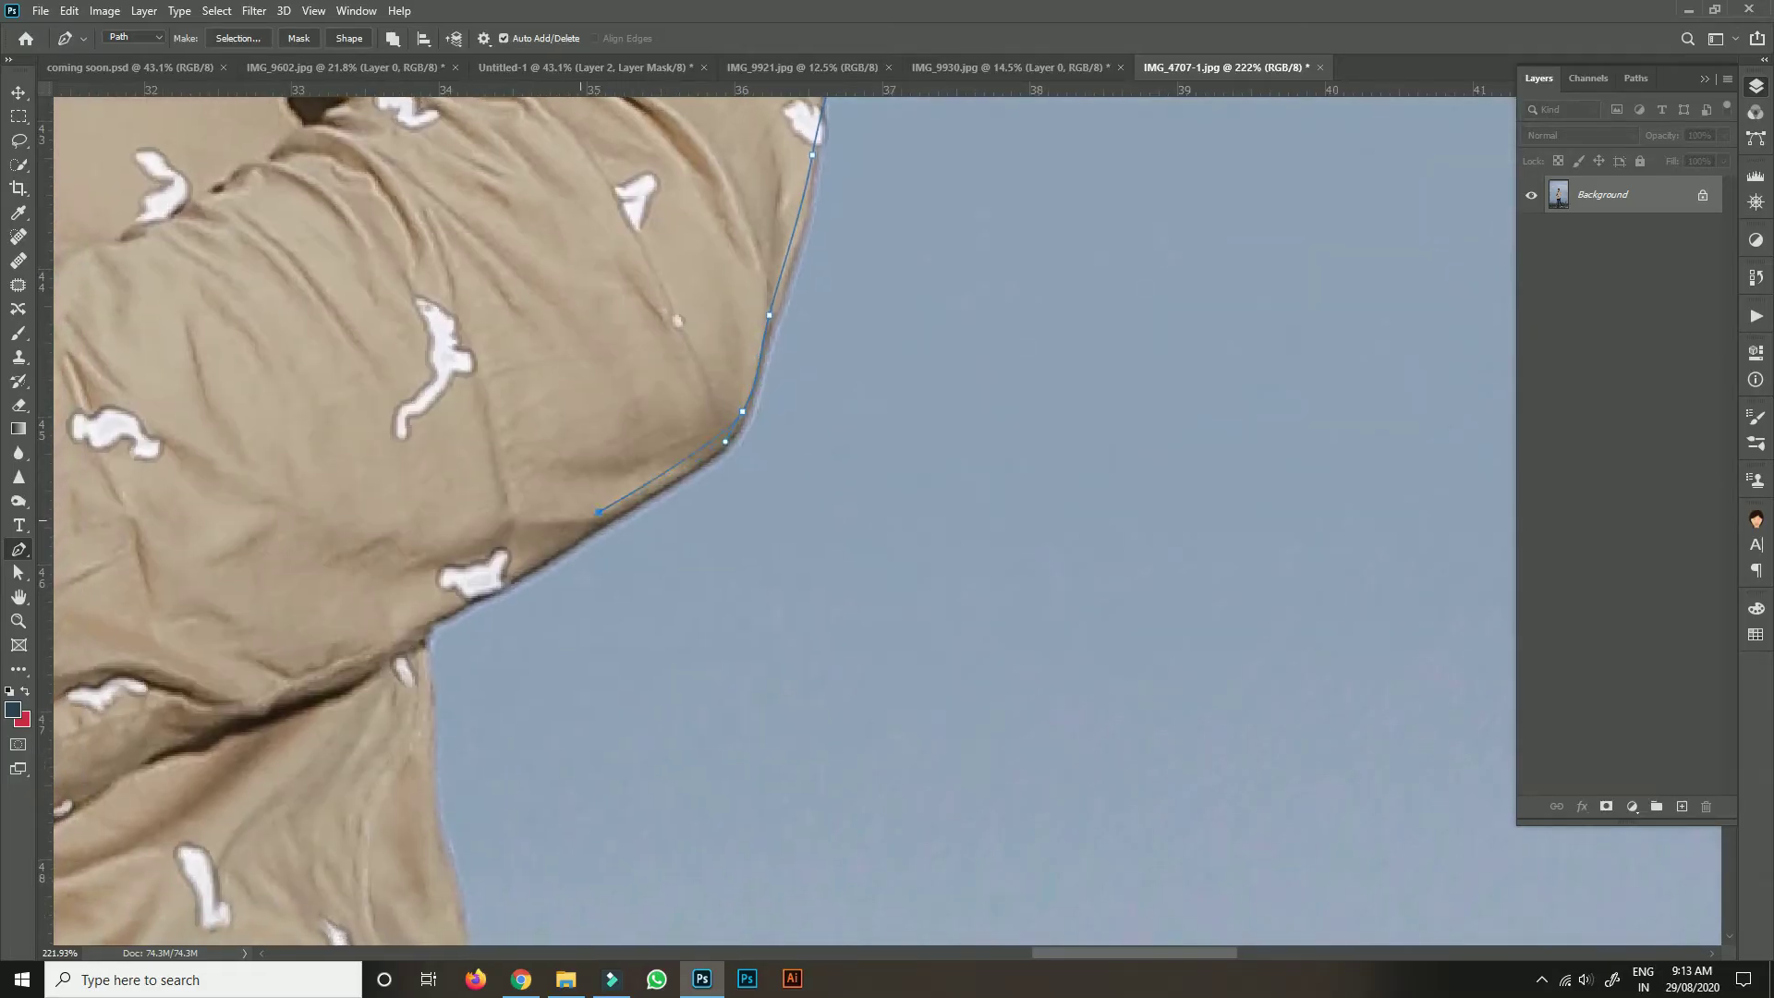
pyautogui.click(557, 540)
pyautogui.moveTo(462, 604); pyautogui.dragTo(515, 286)
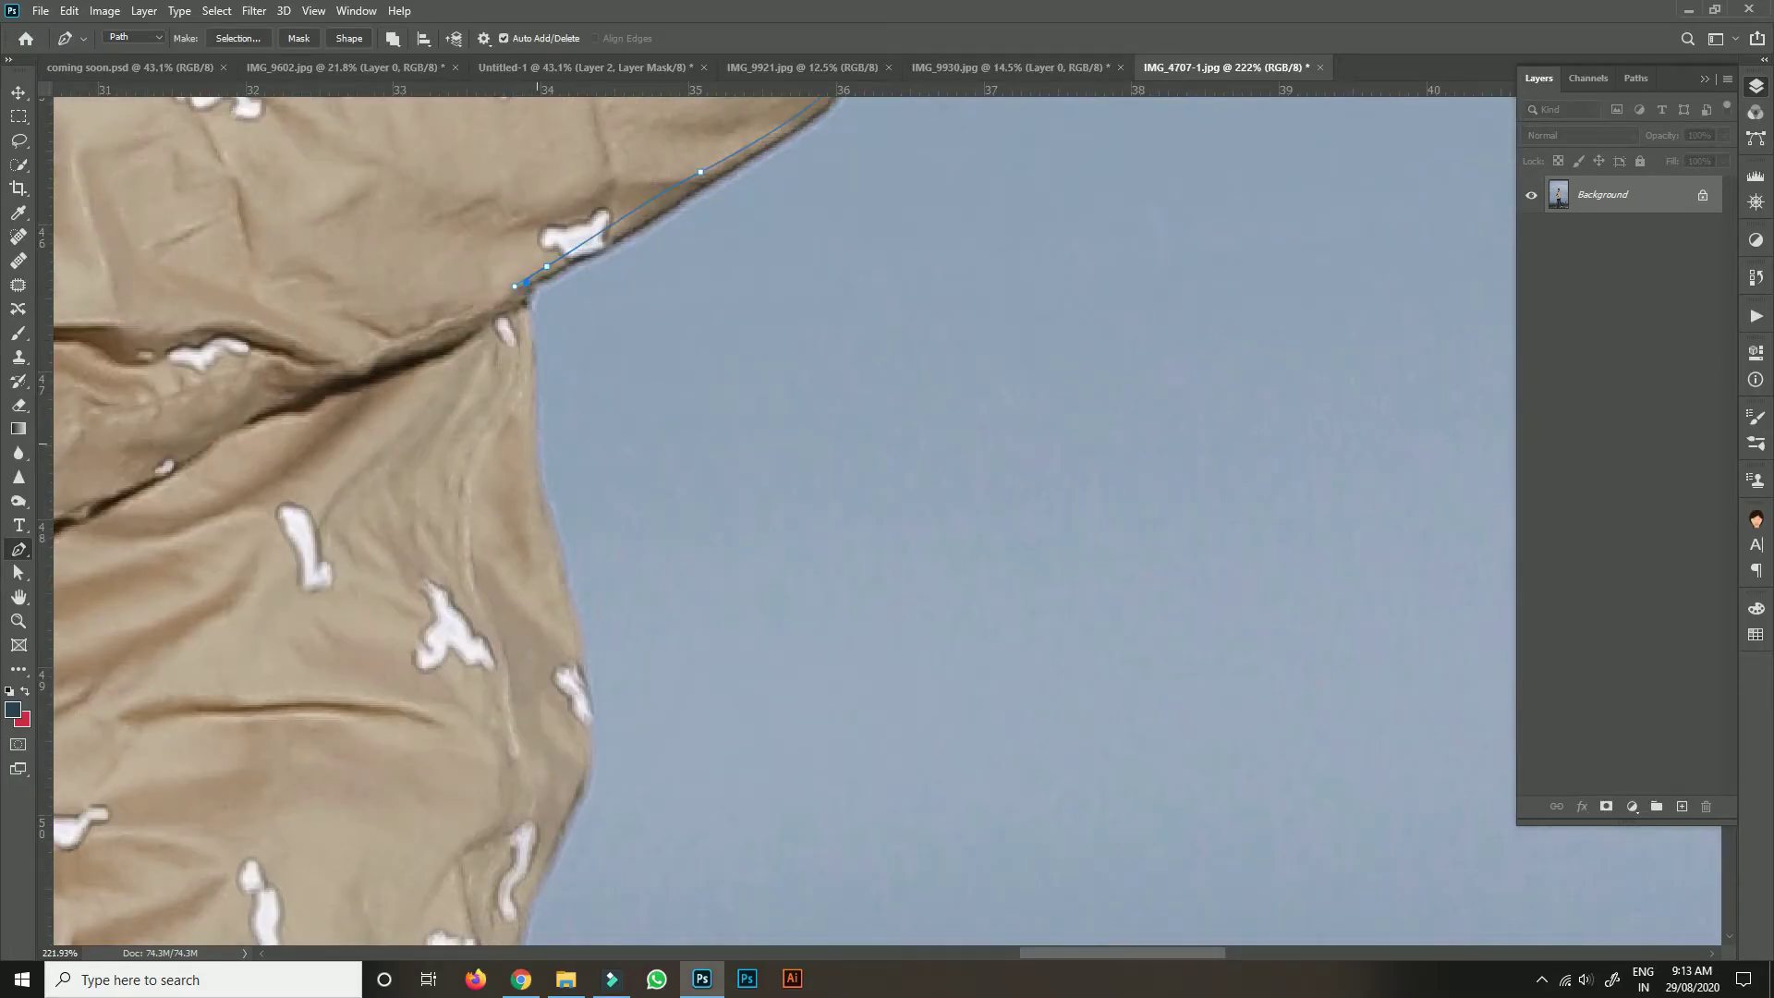
# Trace the right side of the shirt from beneath the forearm down to the bulge above the waist.
pyautogui.click(547, 523)
pyautogui.click(576, 640)
pyautogui.click(586, 717)
pyautogui.moveTo(581, 781); pyautogui.dragTo(628, 332)
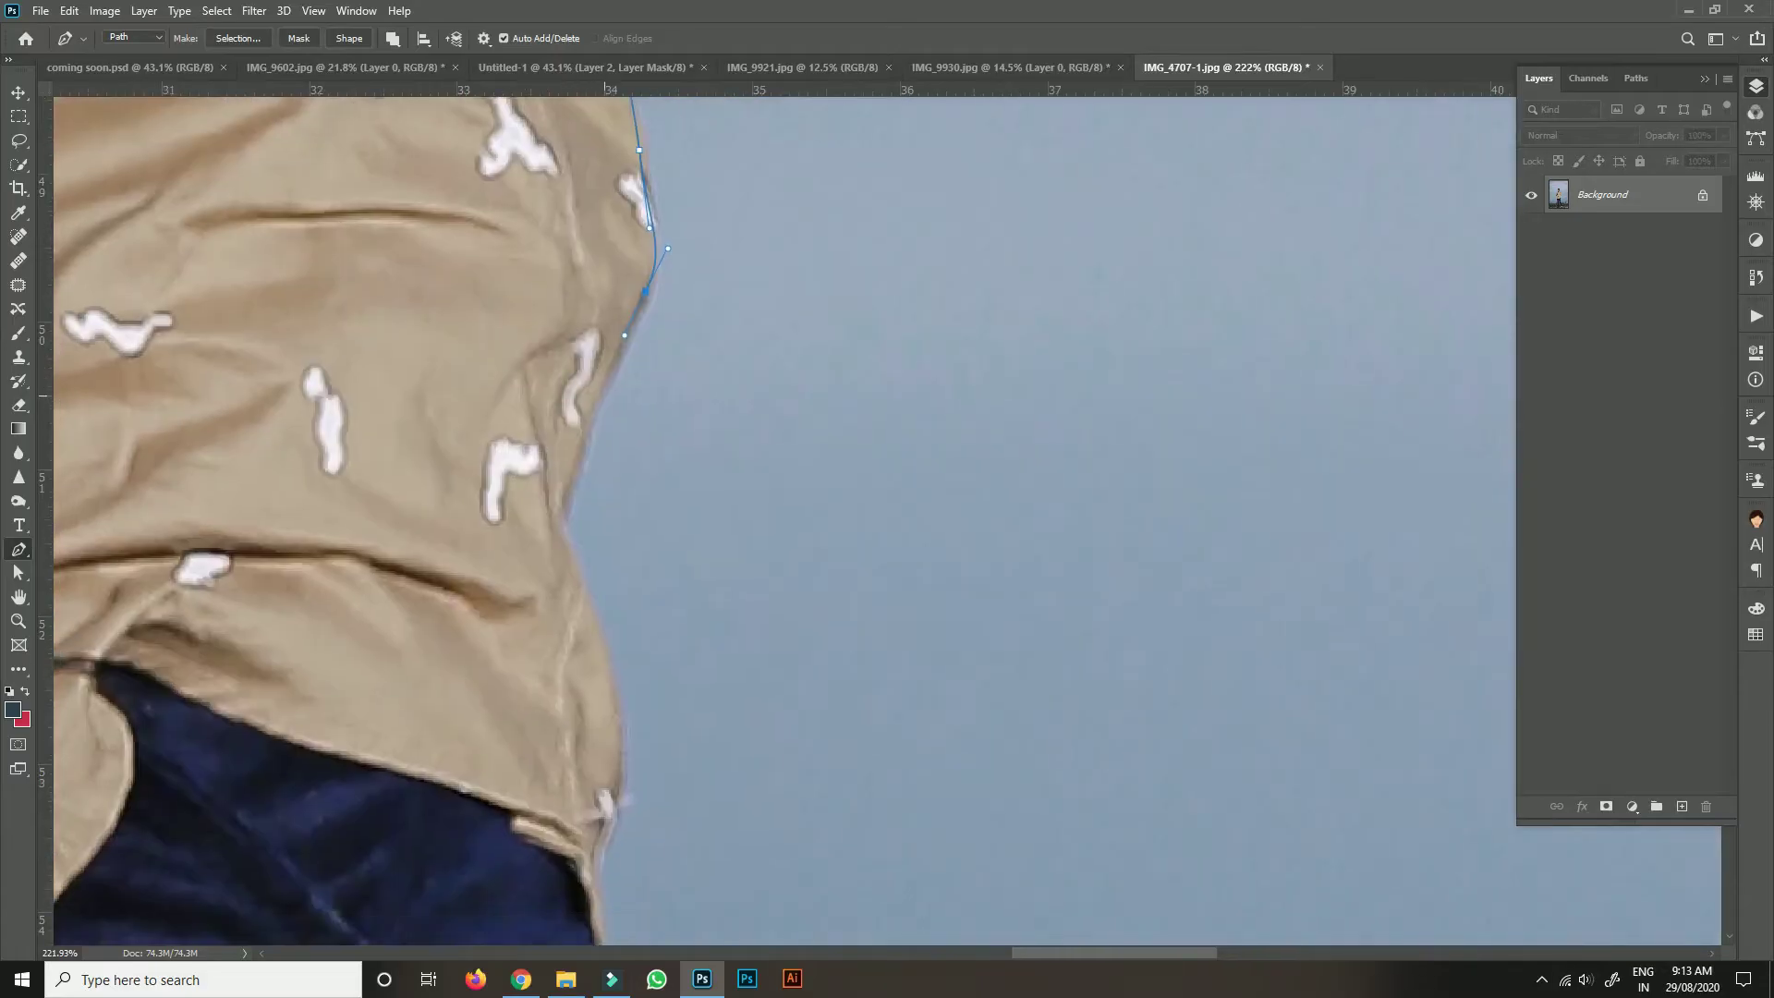
# Continue the path past the waist to the right hem and curve it across the trousers below the shirt.
pyautogui.moveTo(577, 457); pyautogui.dragTo(571, 487)
pyautogui.moveTo(572, 554); pyautogui.dragTo(506, 298)
pyautogui.click(528, 363)
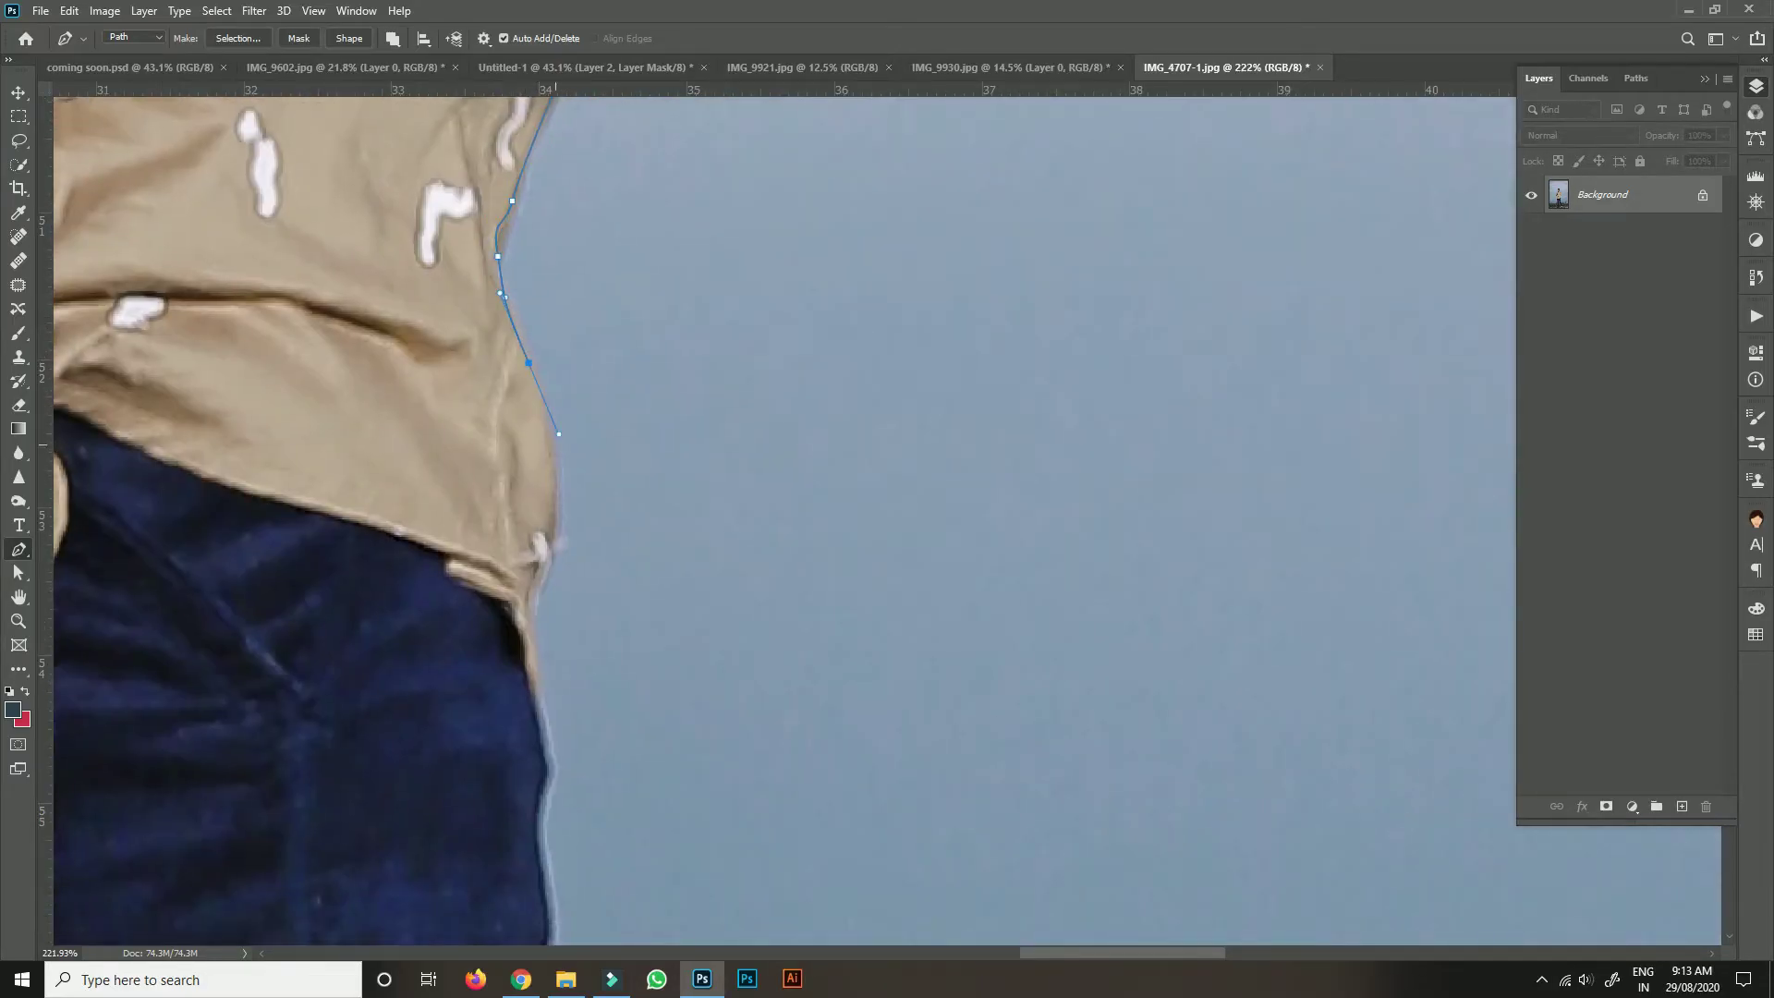
pyautogui.moveTo(551, 513); pyautogui.dragTo(543, 565)
pyautogui.moveTo(538, 691); pyautogui.dragTo(1340, 752)
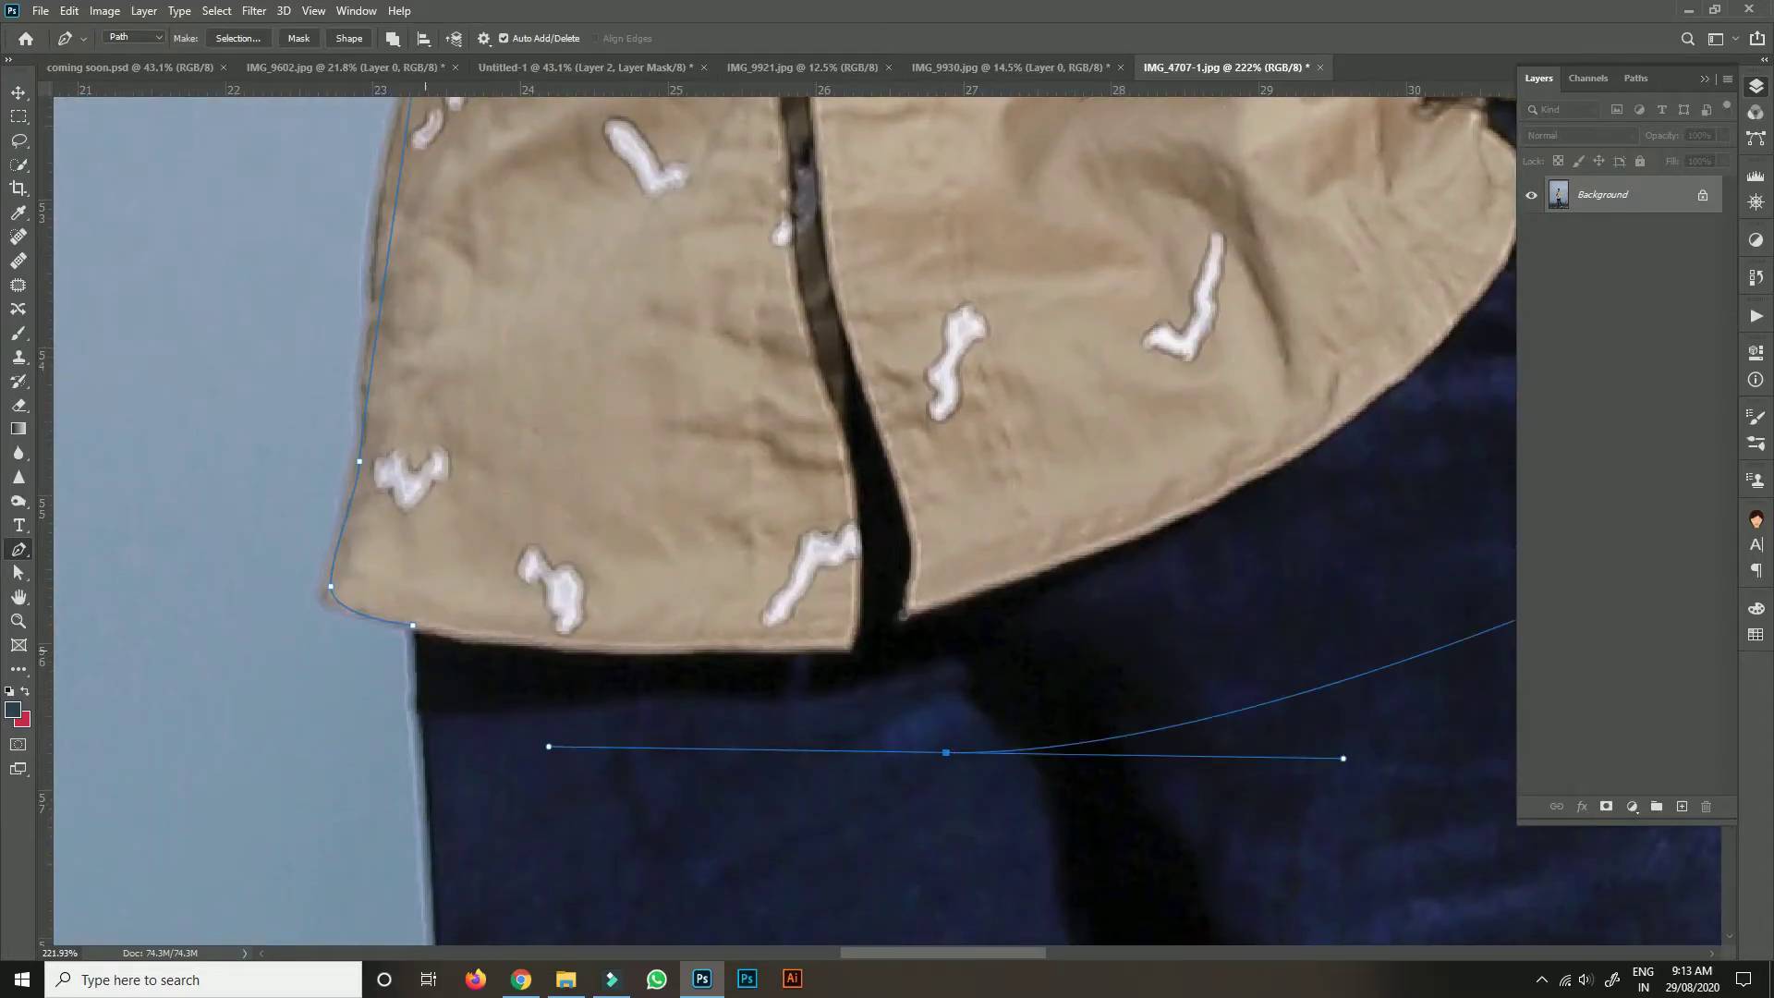
# Convert the path to a selection, invert it, delete the background around the man and deselect.
pyautogui.hotkey('ctrl', 'Return')
pyautogui.hotkey('ctrl', '0')
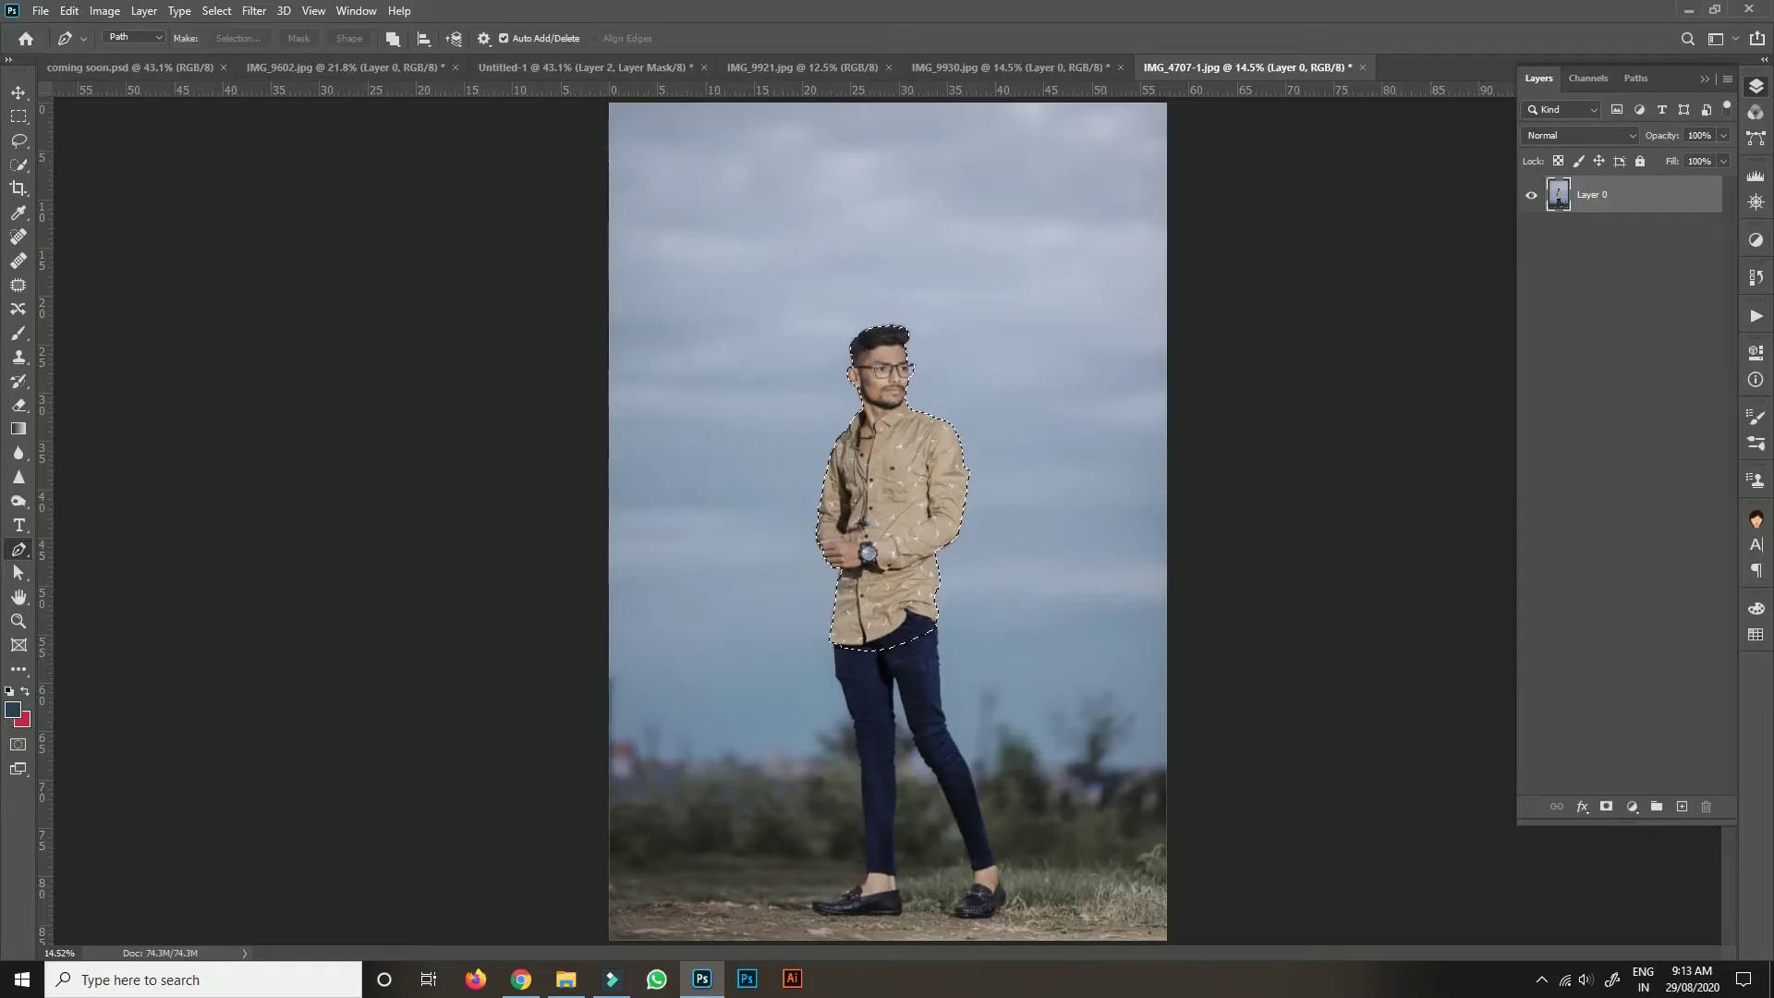
pyautogui.hotkey('ctrl', 'shift', 'i')
pyautogui.press('Delete')
pyautogui.hotkey('ctrl', 'd')
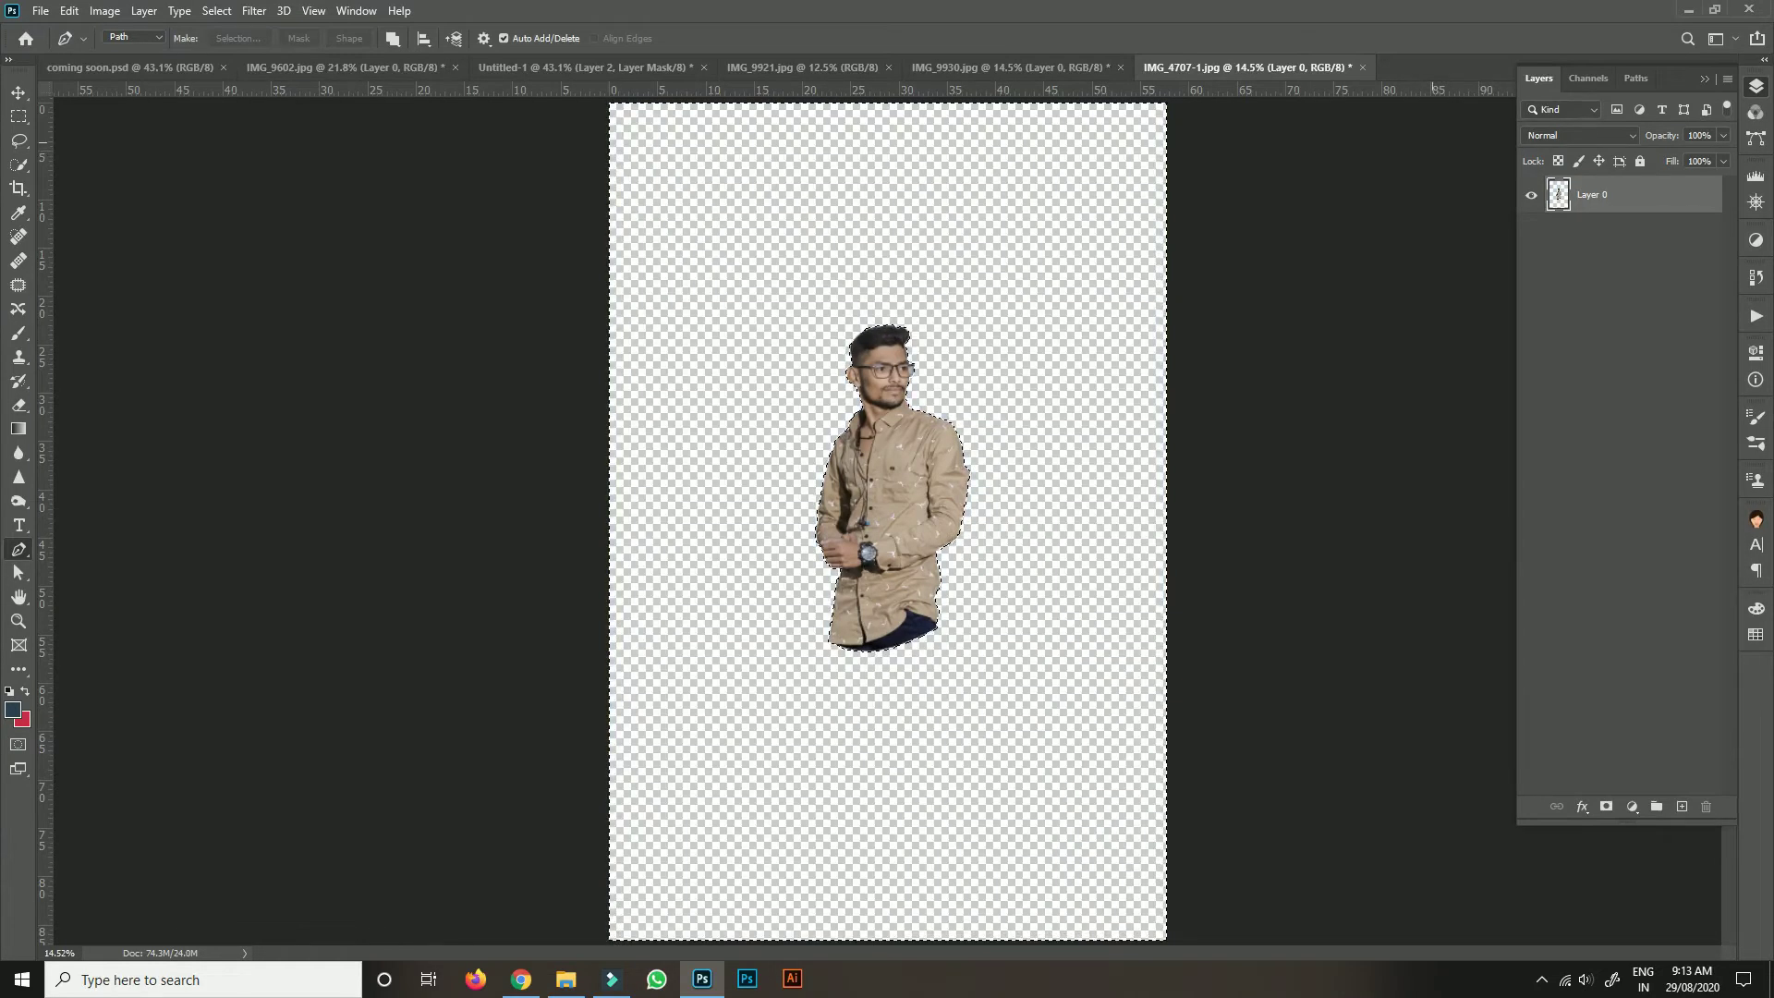
# Move the beige-shirt cutout into Untitled-1 and send its layer below Layer 1.
pyautogui.press('v')
pyautogui.moveTo(892, 481); pyautogui.dragTo(1039, 526)
pyautogui.hotkey('ctrl', '[')
pyautogui.hotkey('ctrl', '[')
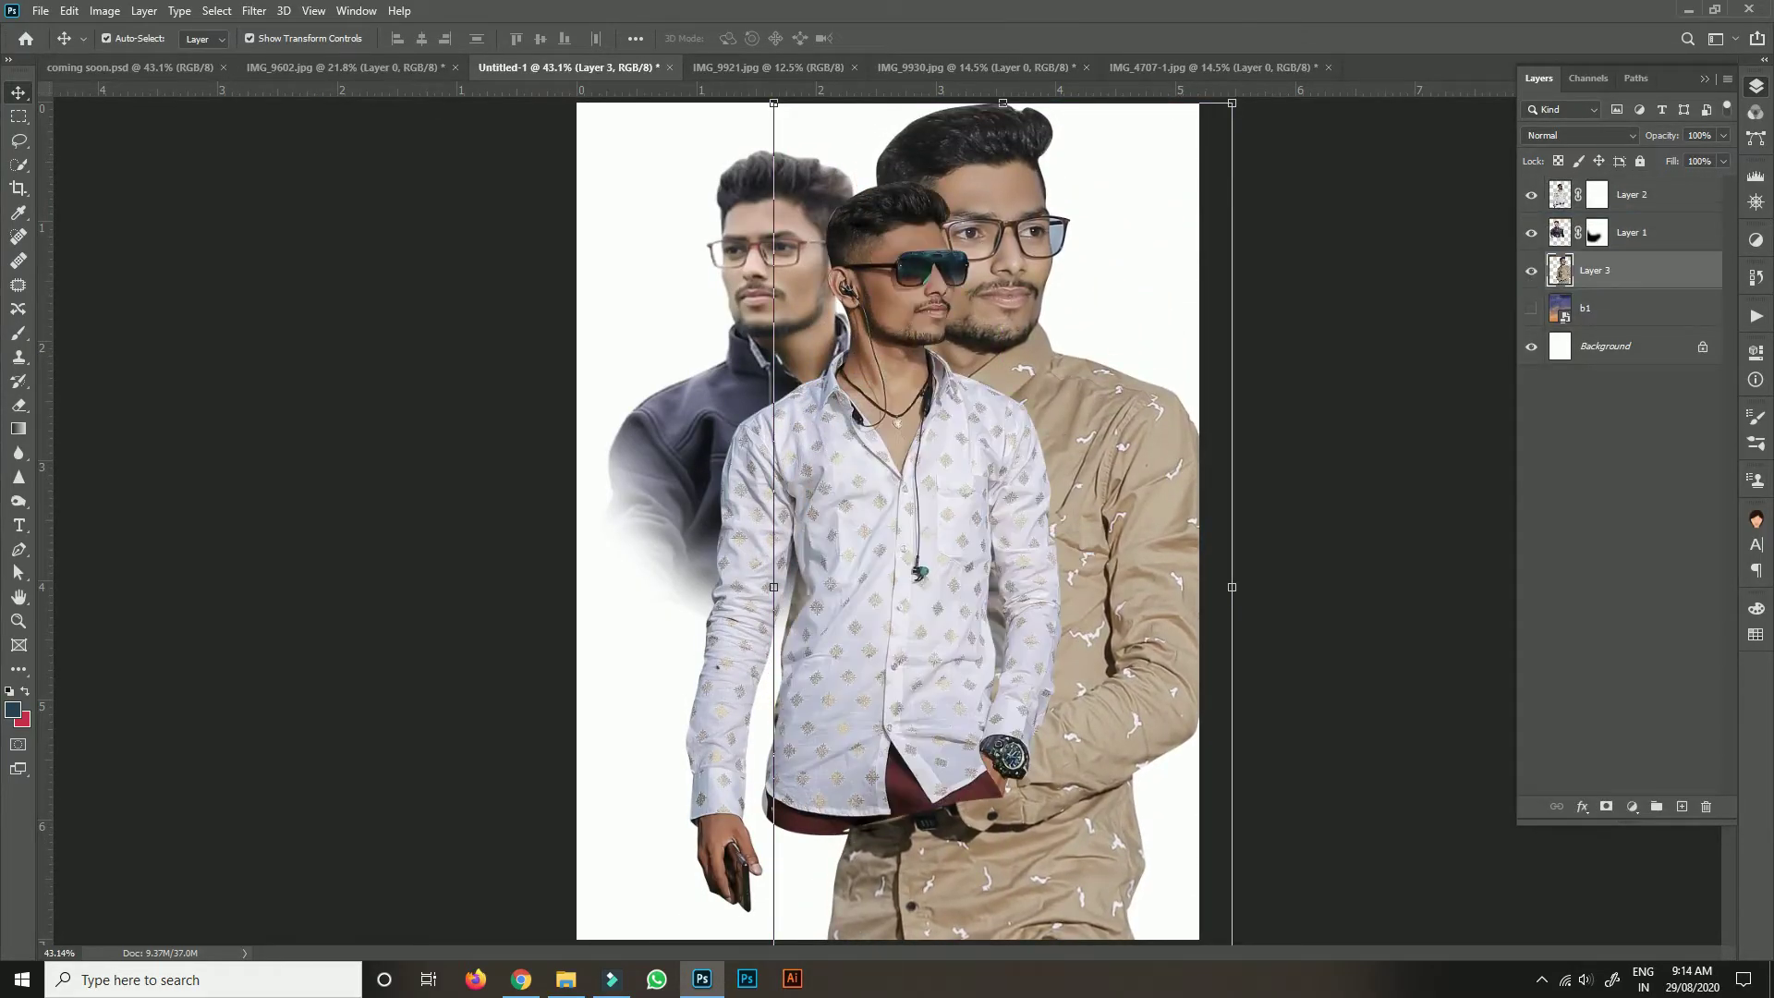
# Scale the beige-shirt man to about 82.81% and place him at the right side of the poster.
pyautogui.moveTo(1232, 103); pyautogui.dragTo(1149, 269)
pyautogui.moveTo(1038, 433); pyautogui.dragTo(1083, 300)
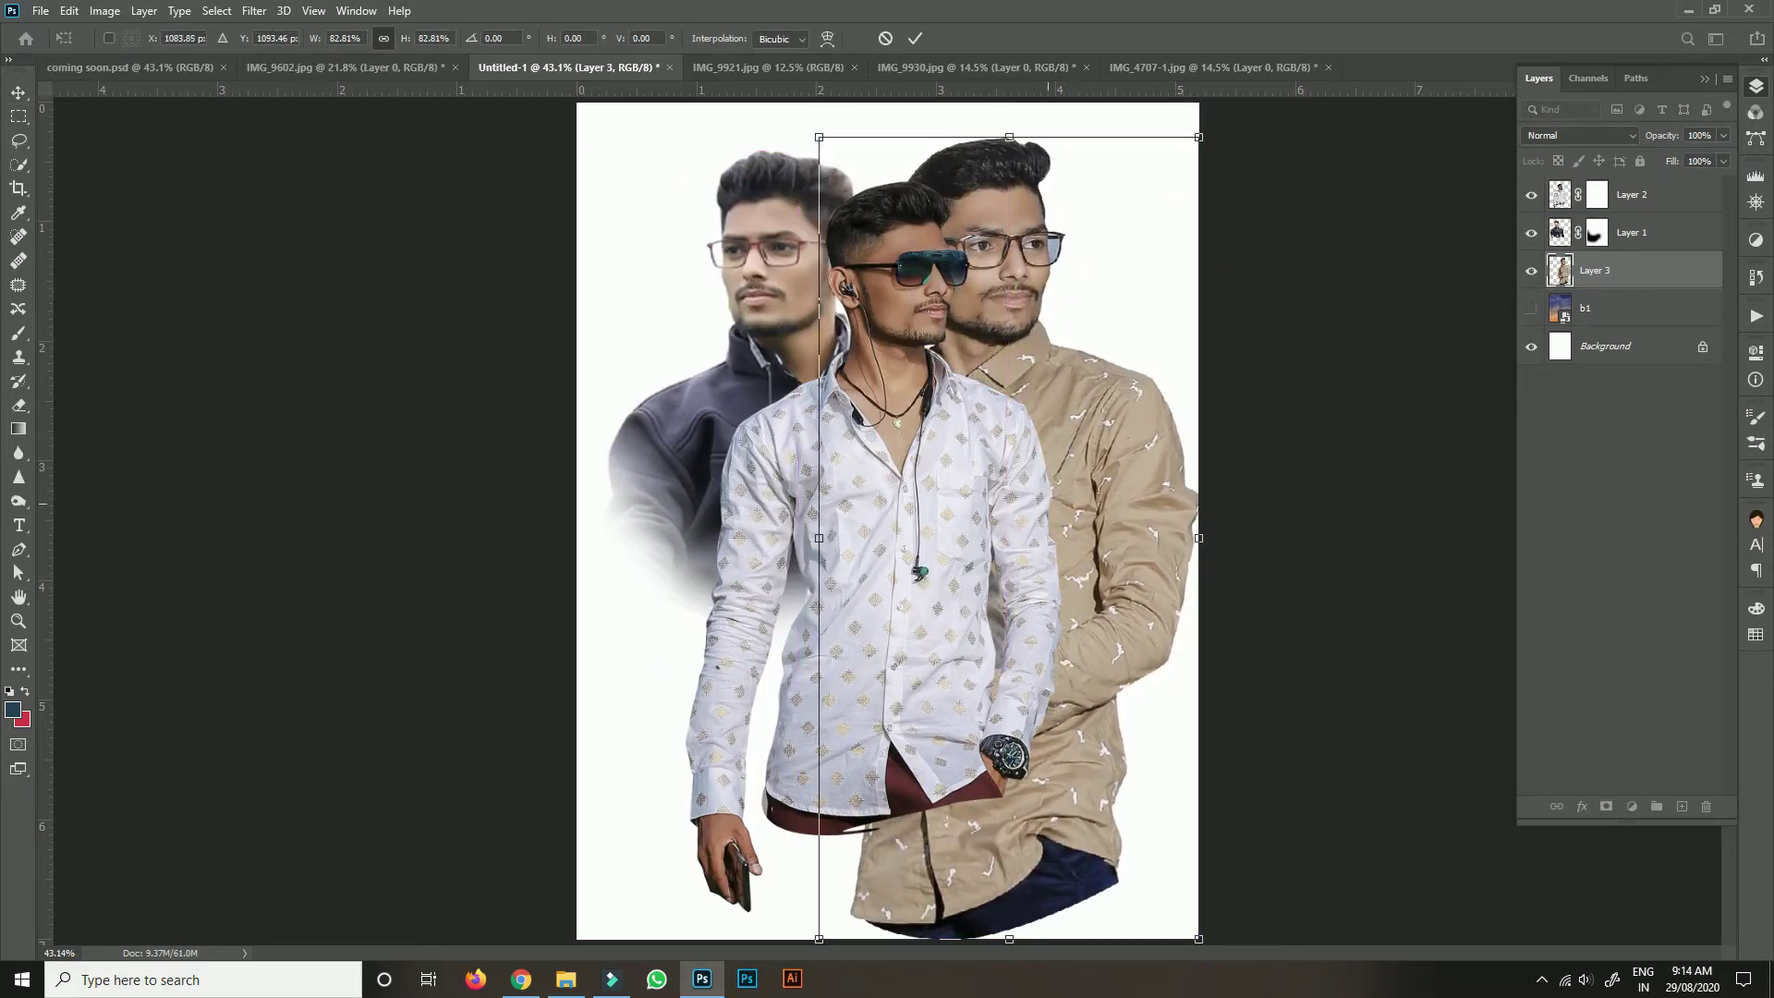
pyautogui.press('Return')
# Shift the white-shirt man down and slightly left, the beige-shirt man up, and the dark-jacket man slightly left.
pyautogui.moveTo(906, 203); pyautogui.dragTo(897, 254)
pyautogui.moveTo(1143, 387); pyautogui.dragTo(1142, 362)
pyautogui.moveTo(788, 349); pyautogui.dragTo(773, 344)
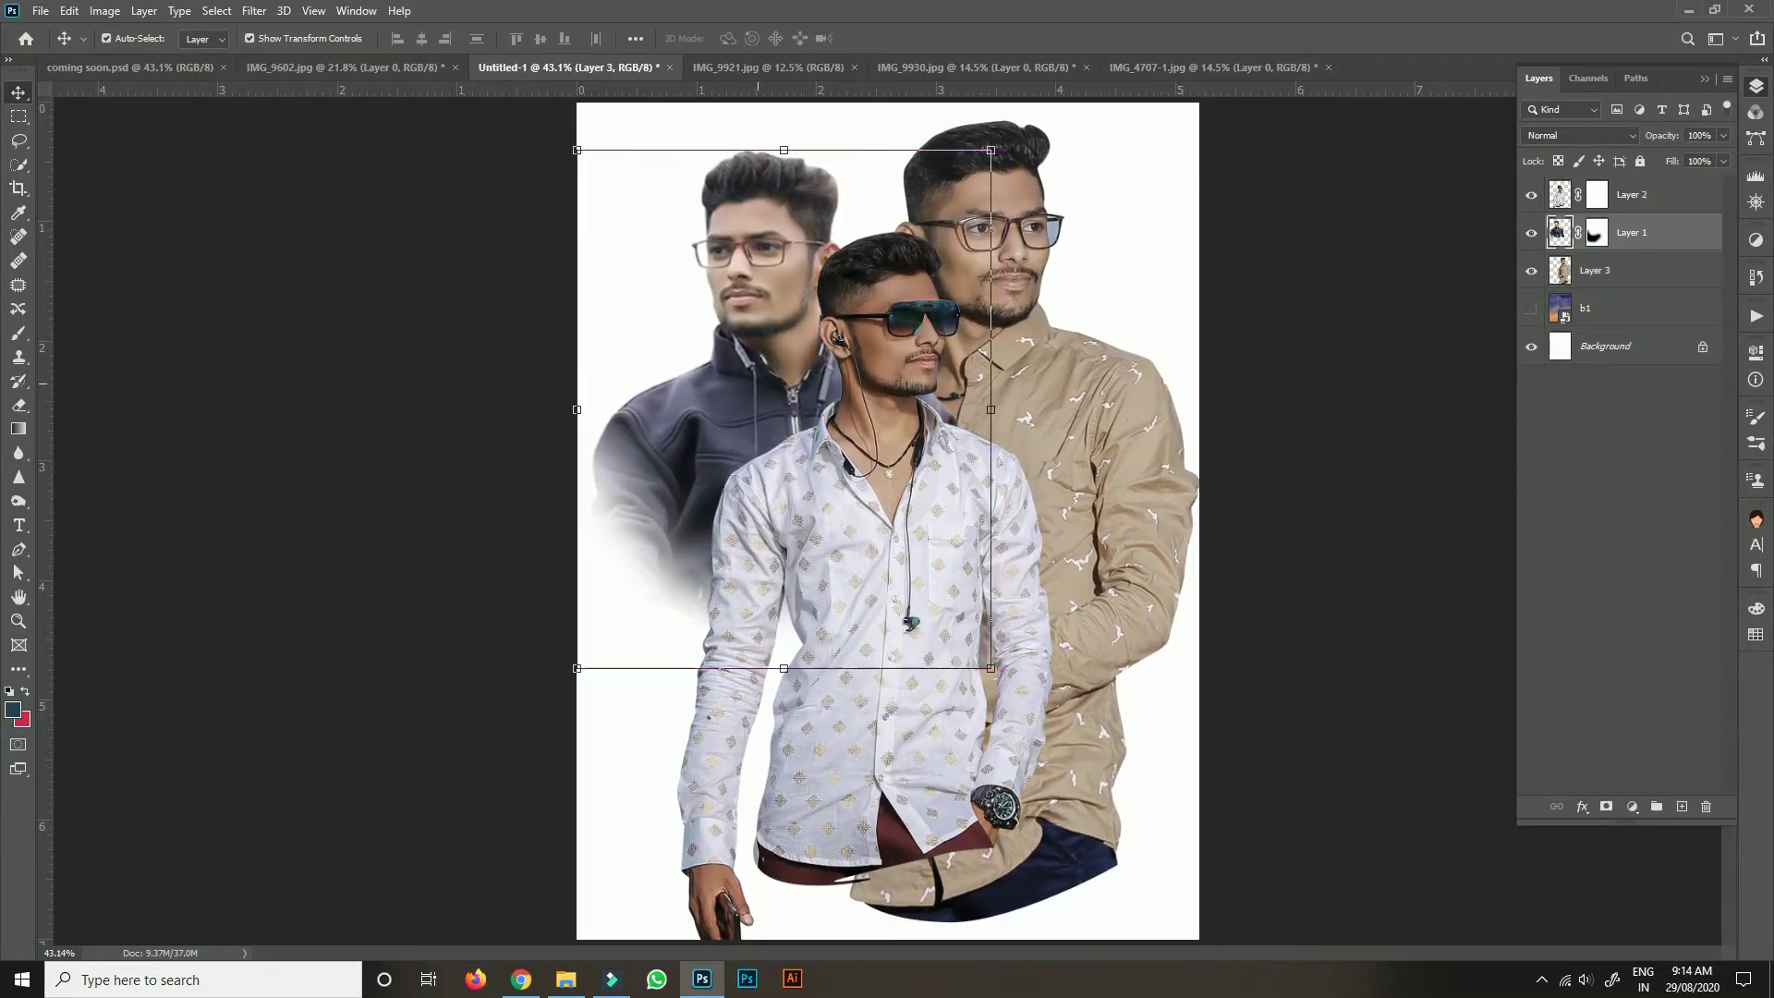
pyautogui.moveTo(898, 430); pyautogui.dragTo(886, 431)
# Add a layer mask to Layer 3 and fade the beige-shirt man's lower body and sleeve with a soft black brush.
pyautogui.click(1120, 399)
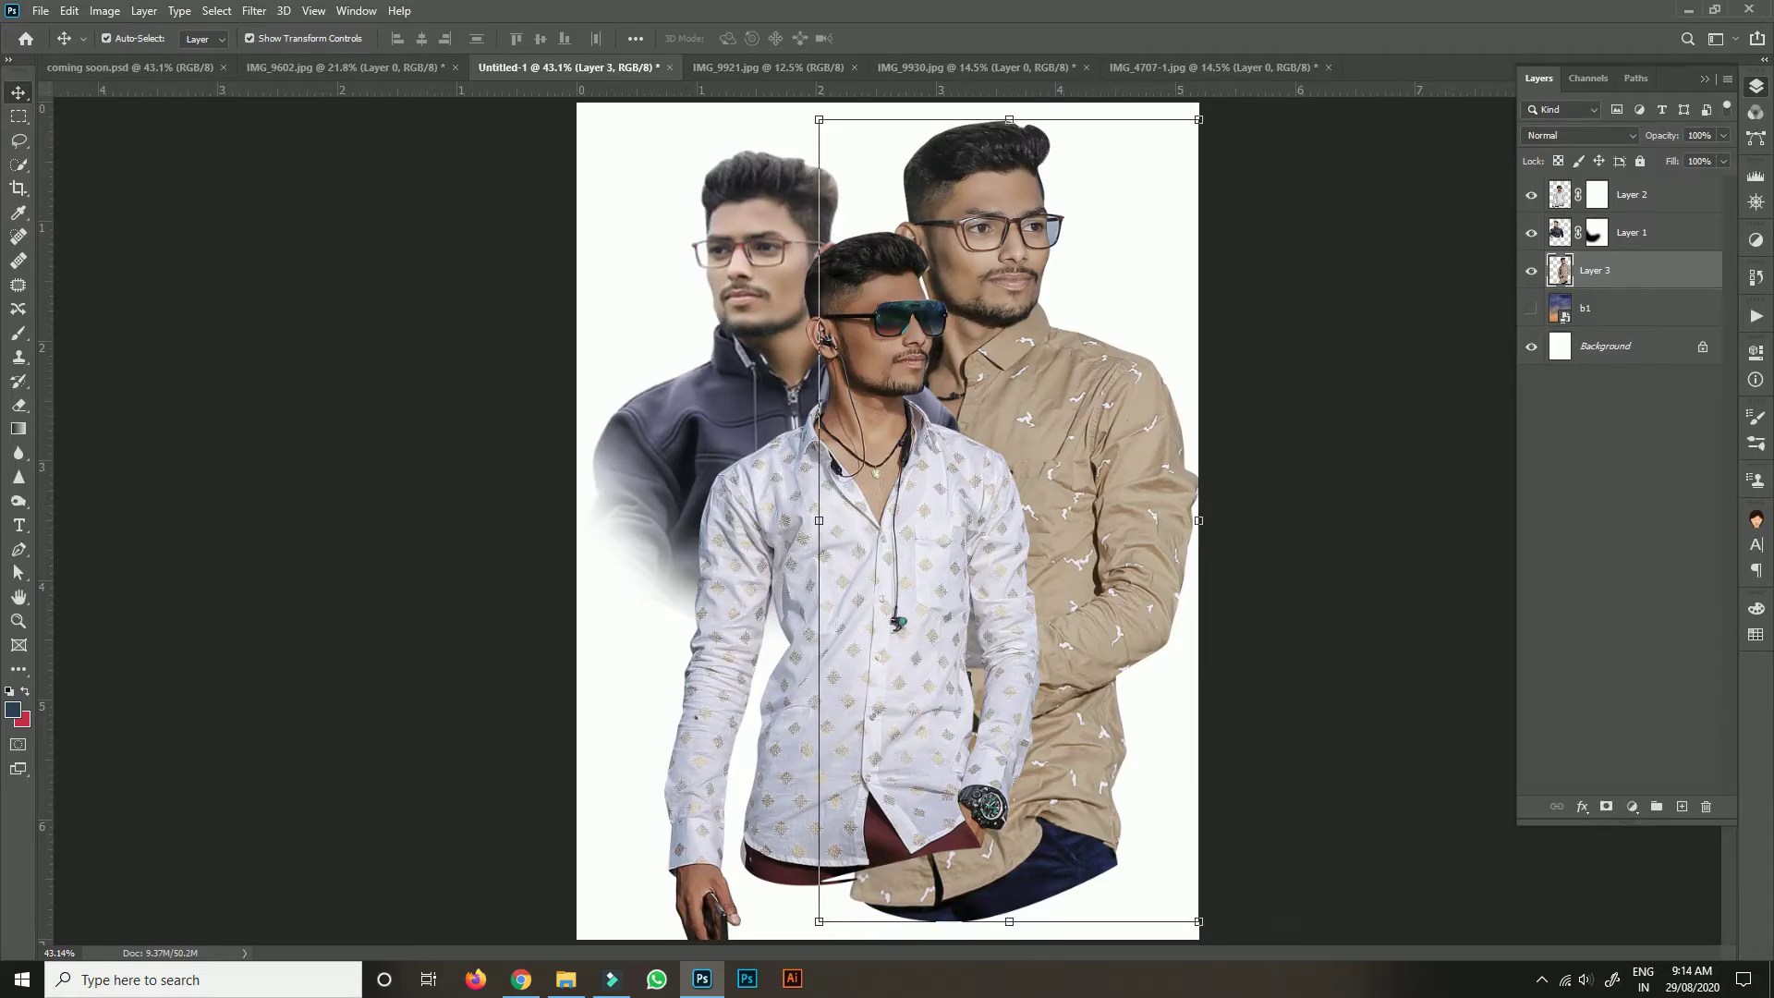
pyautogui.click(1607, 806)
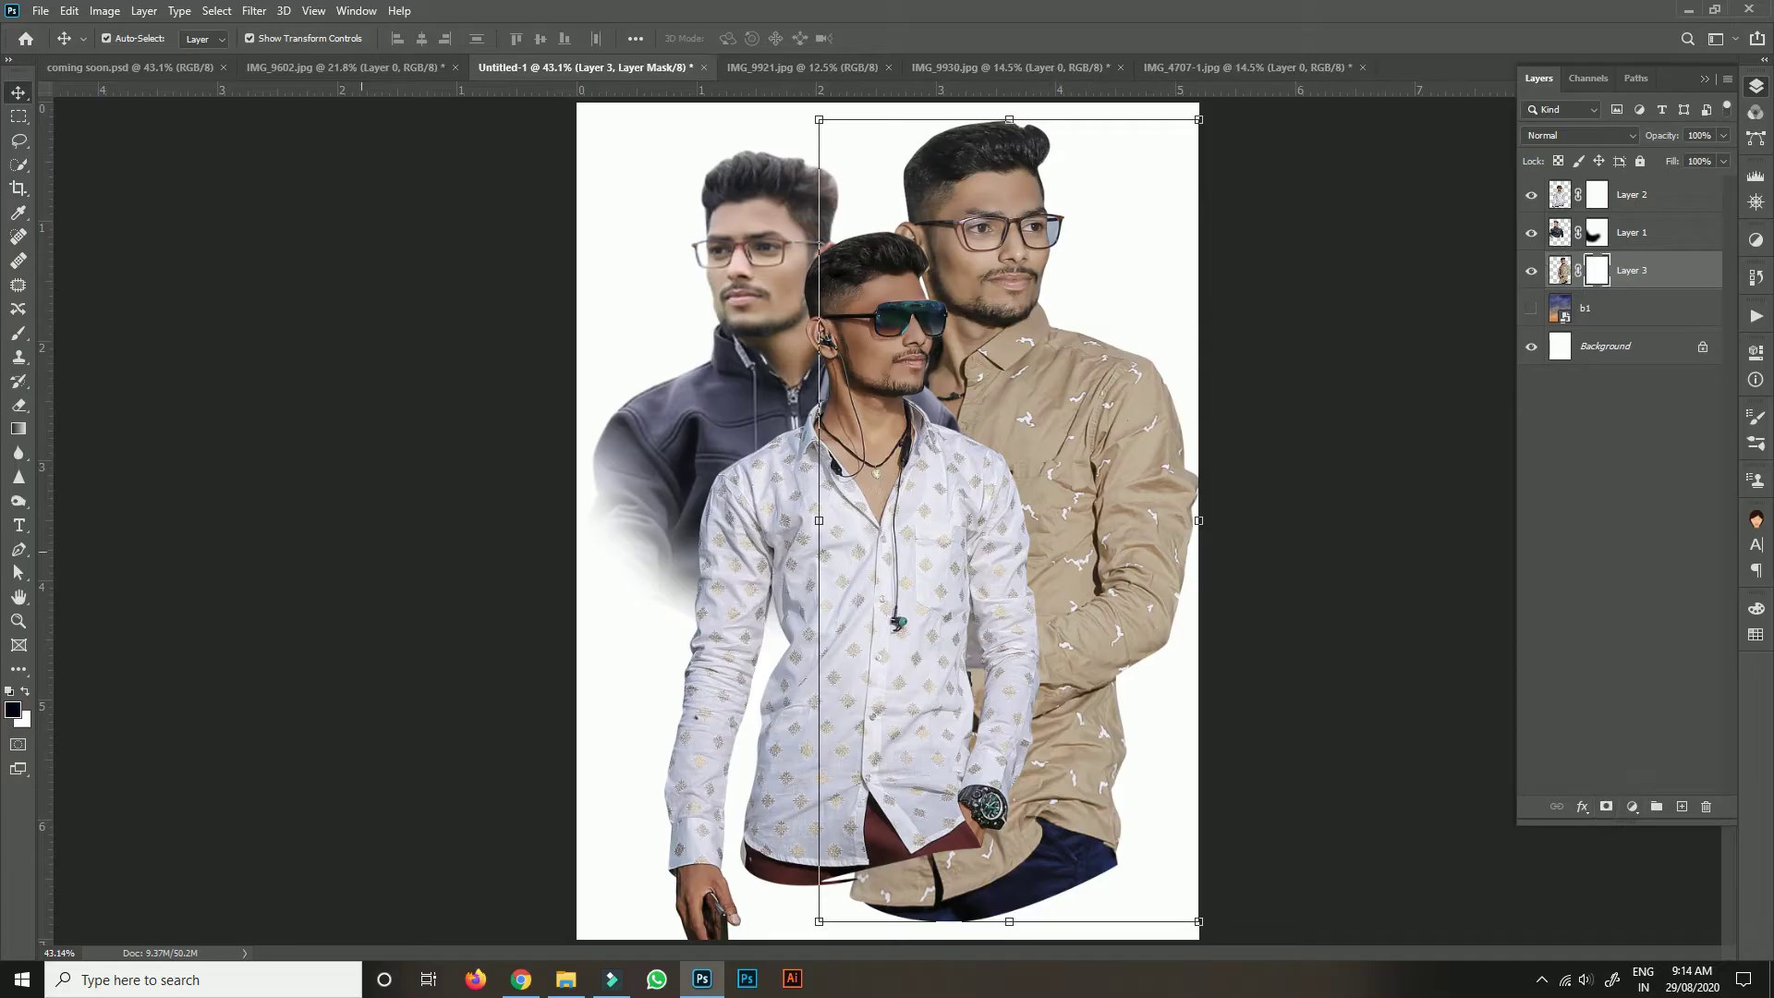
pyautogui.click(19, 333)
pyautogui.moveTo(1147, 792); pyautogui.dragTo(781, 860)
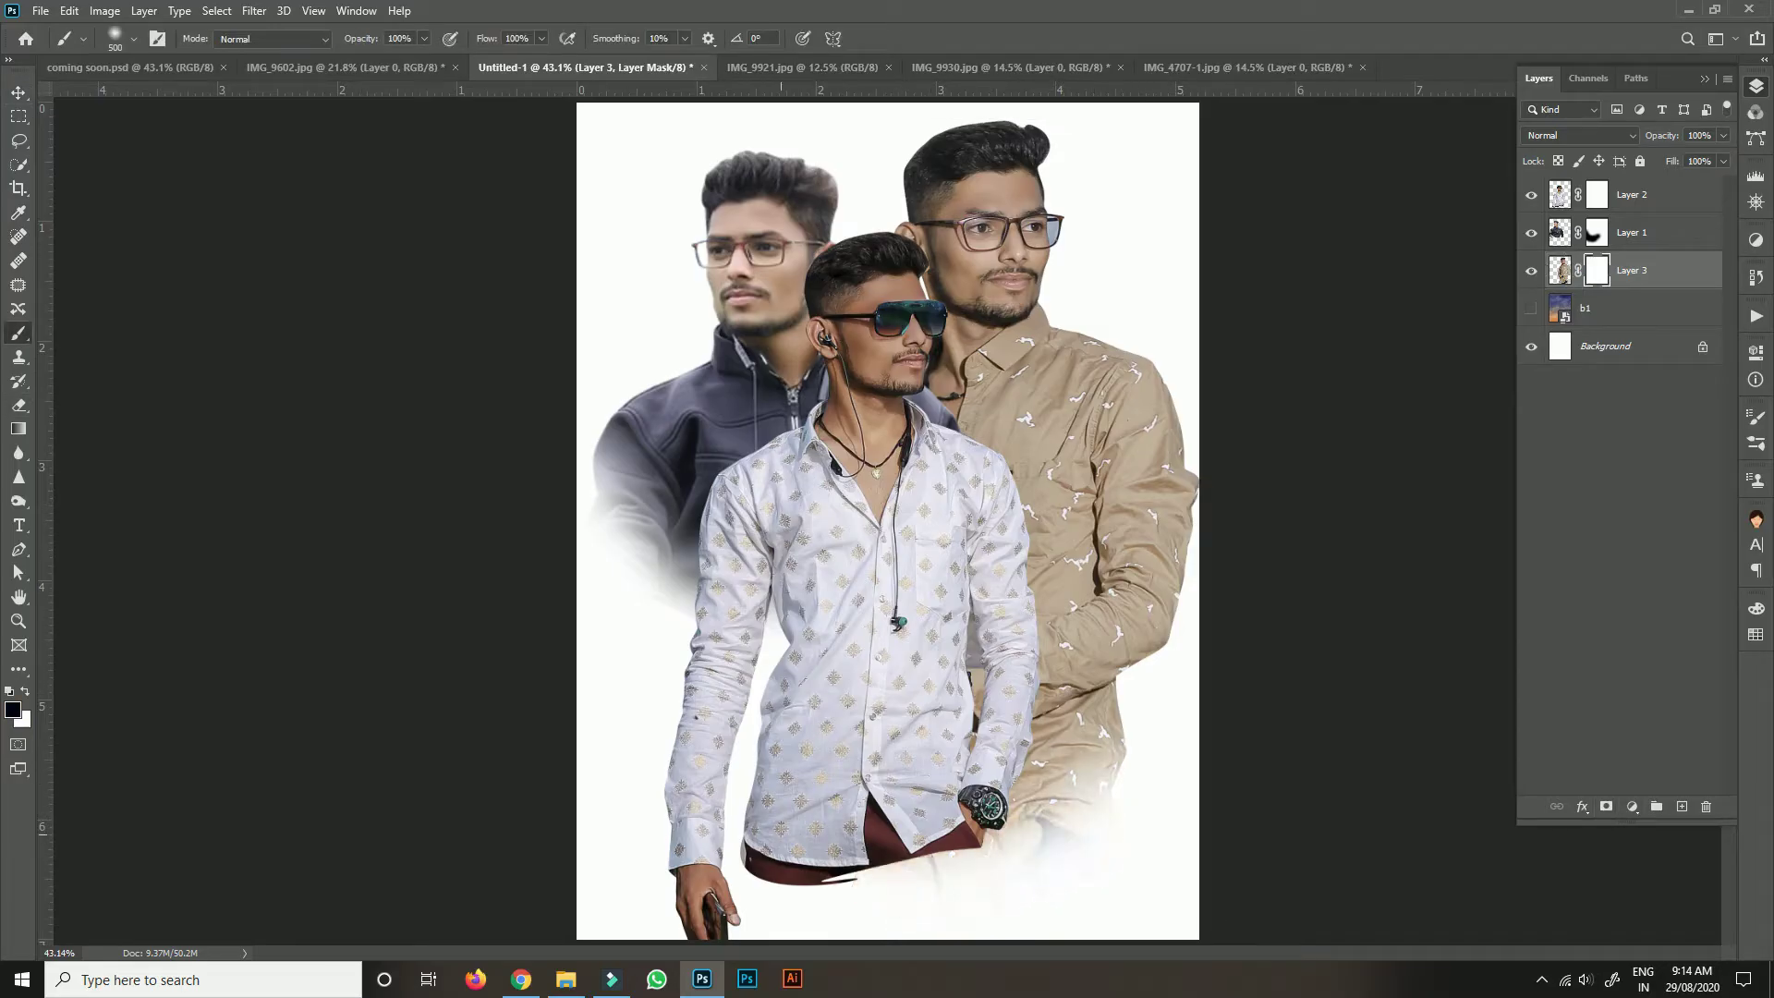
pyautogui.moveTo(837, 750)
pyautogui.mouseDown()
pyautogui.moveTo(971, 740)
pyautogui.moveTo(1063, 591)
pyautogui.moveTo(1276, 589)
pyautogui.moveTo(1183, 425)
pyautogui.moveTo(1137, 554)
pyautogui.moveTo(1033, 702)
pyautogui.mouseUp()
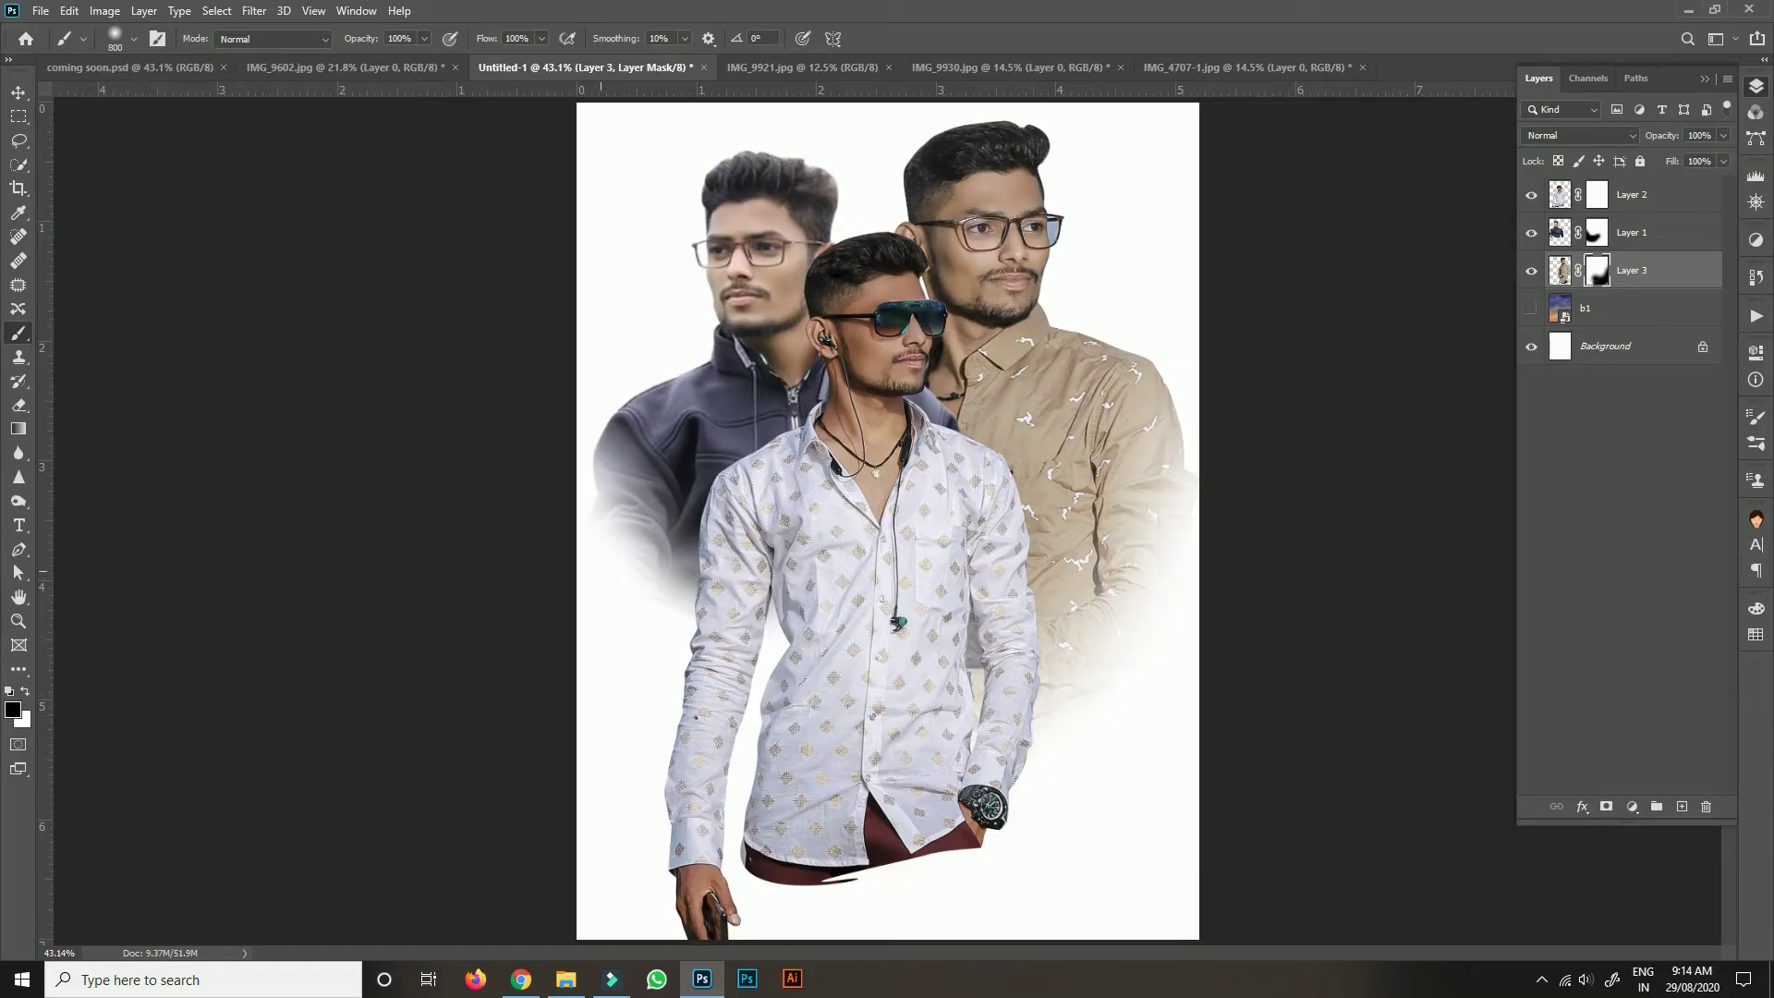
# Reposition the three men, moving the dark-jacket man left and the white-shirt man slightly right and up between the other two.
pyautogui.press('v')
pyautogui.hotkey('alt', ']')
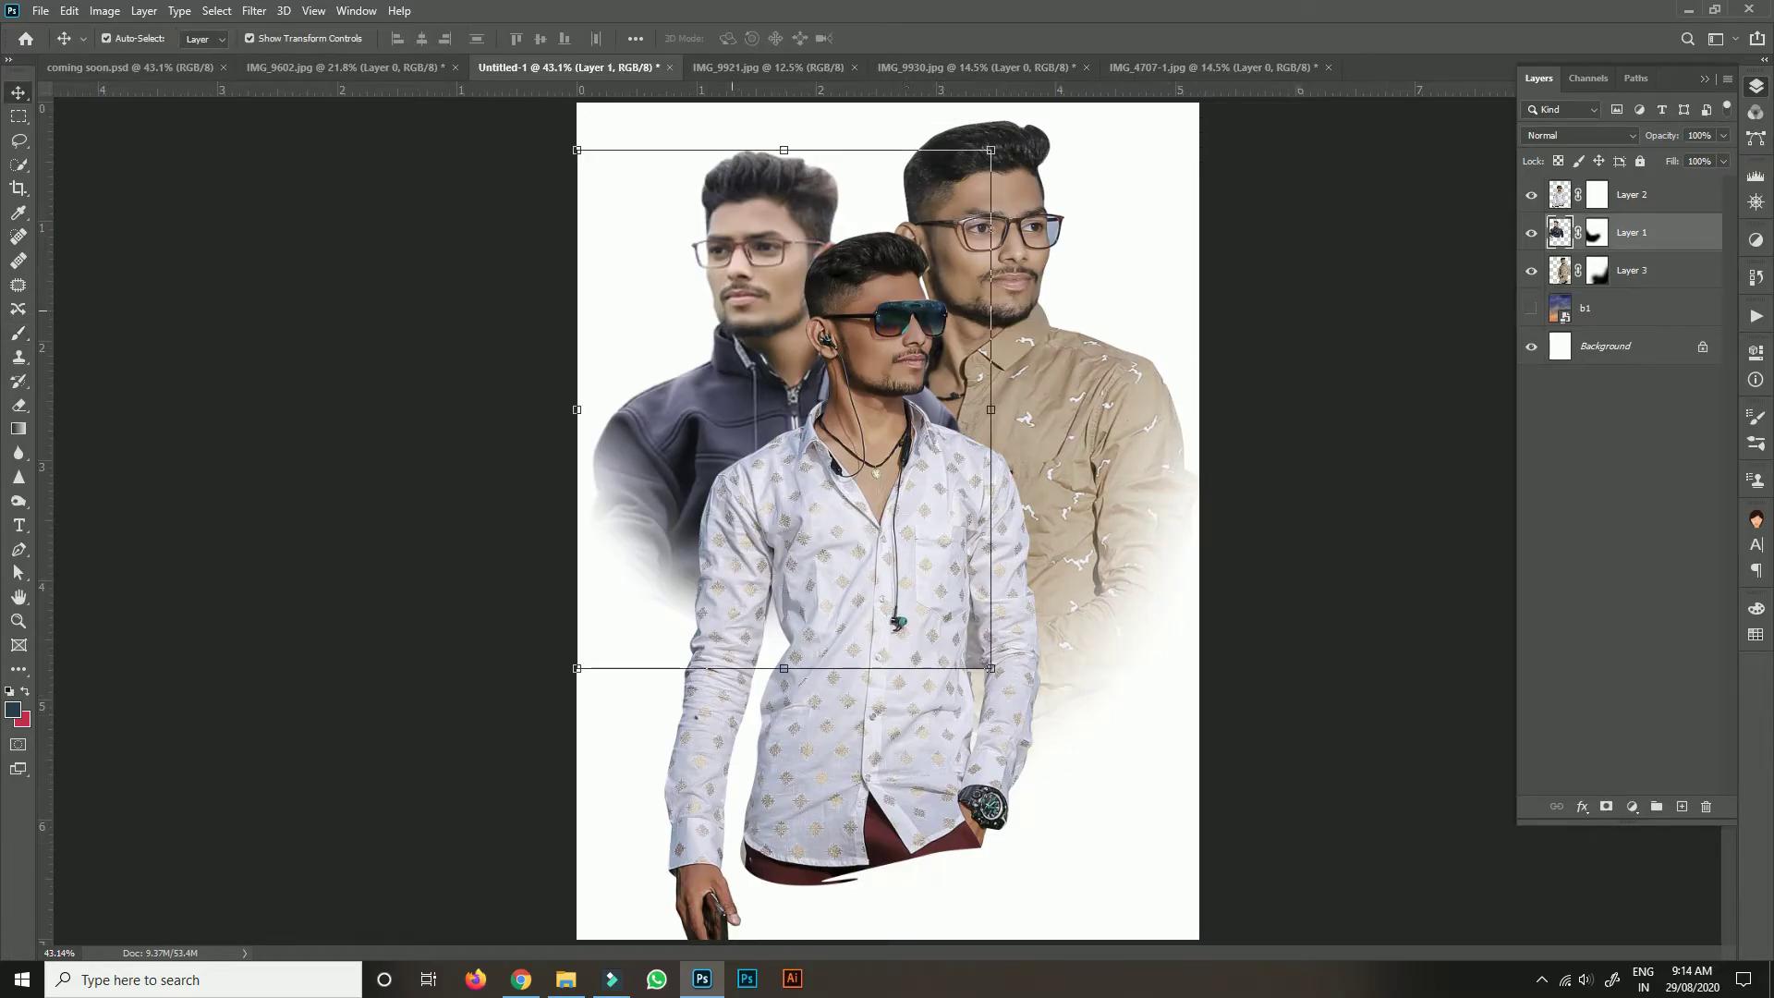
pyautogui.hotkey('shift', 'alt', ']')
pyautogui.hotkey('alt', '[')
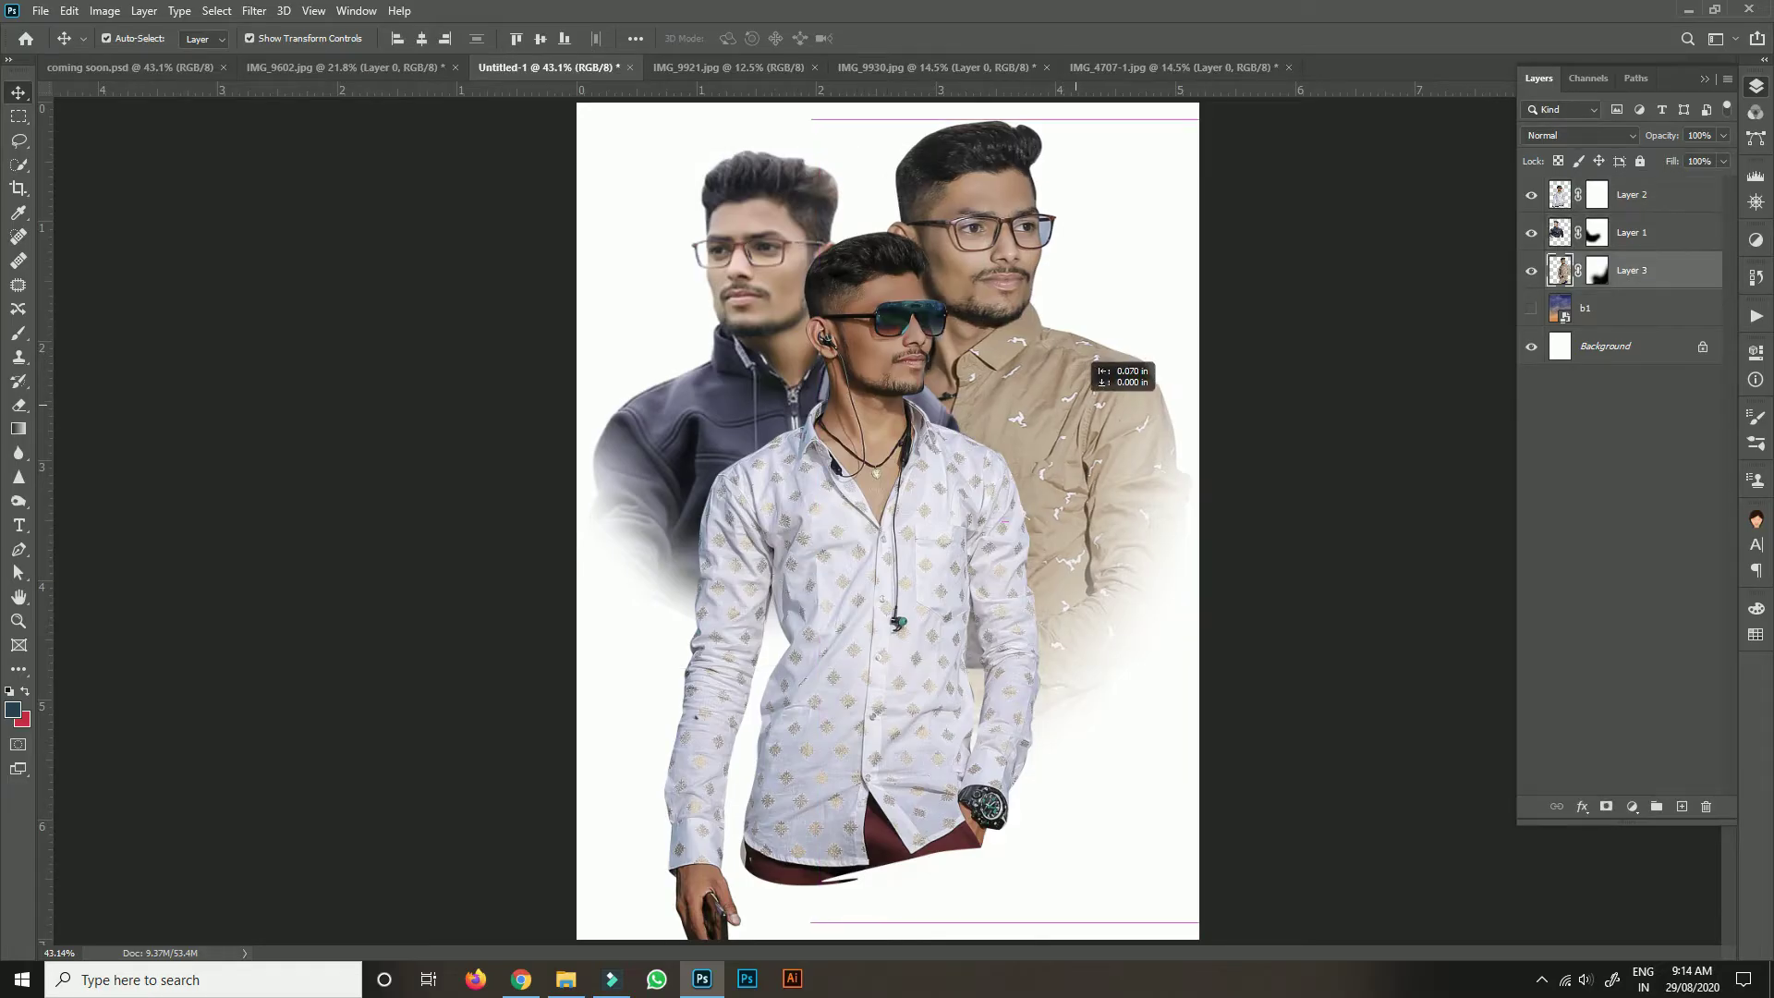
pyautogui.moveTo(922, 456); pyautogui.dragTo(933, 465)
pyautogui.moveTo(785, 162); pyautogui.dragTo(773, 146)
pyautogui.moveTo(893, 316); pyautogui.dragTo(894, 303)
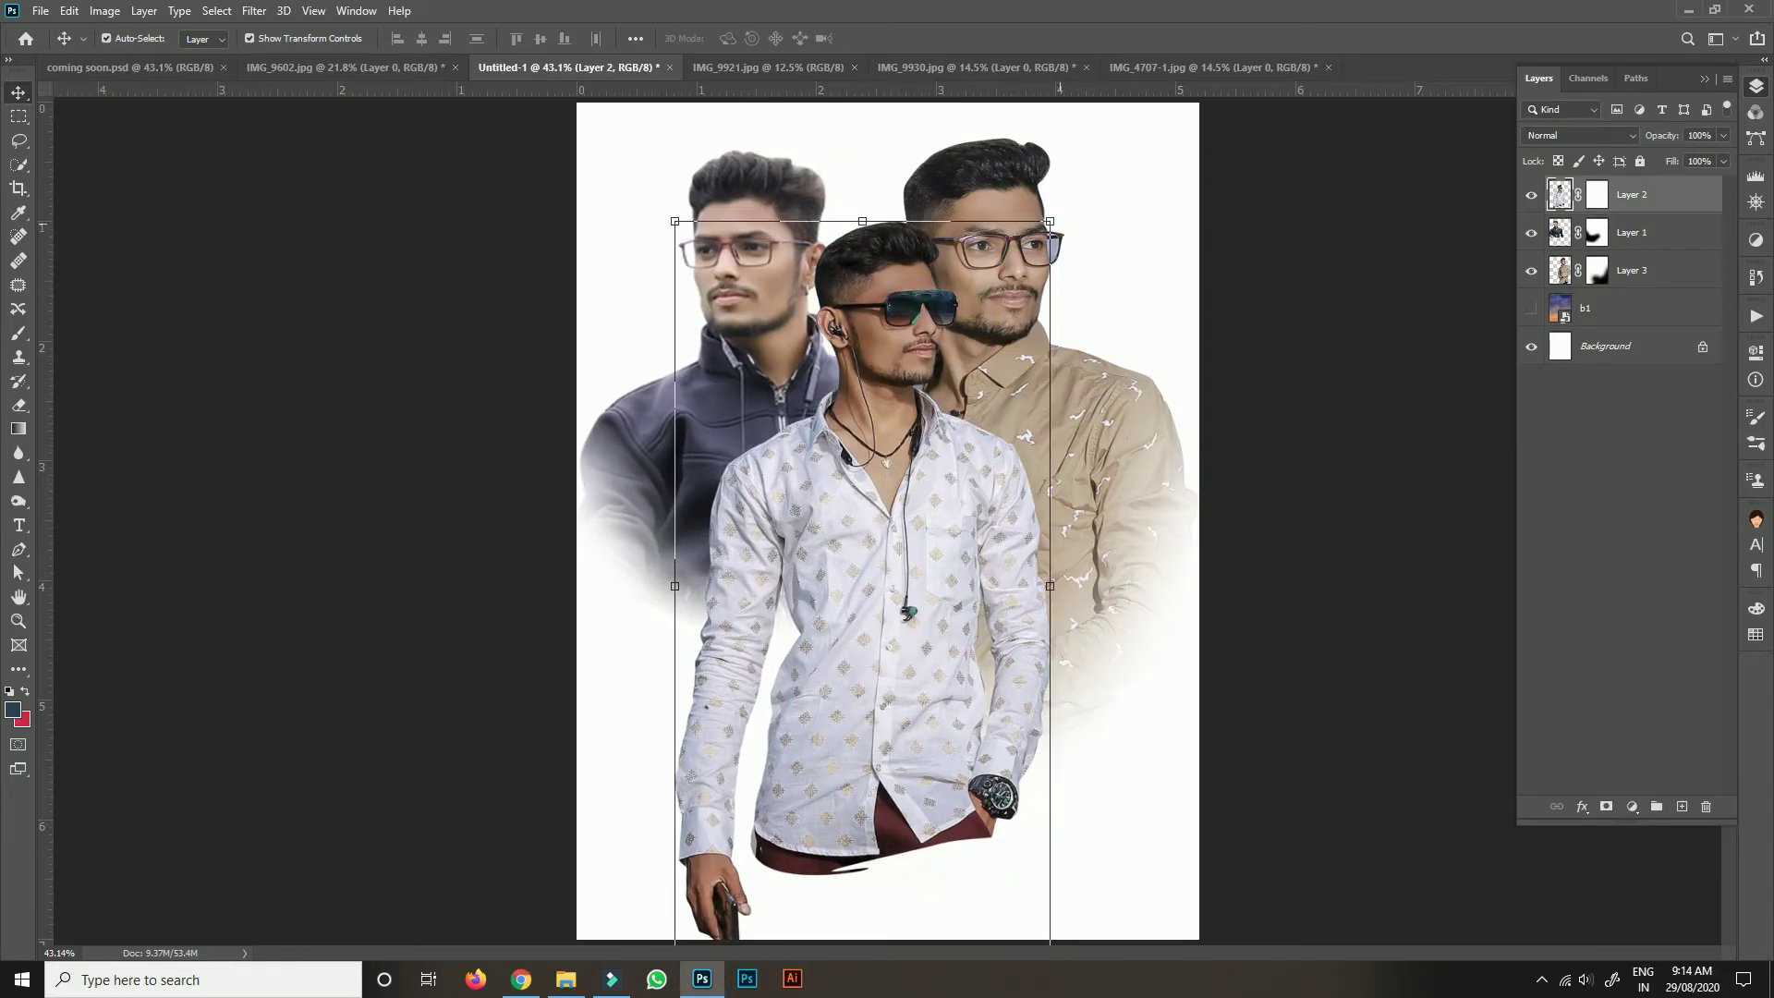
# Scale the white-shirt man to about 93.36% and centre him between the two men behind.
pyautogui.moveTo(1049, 221); pyautogui.dragTo(1025, 269)
pyautogui.moveTo(966, 367)
pyautogui.mouseDown()
pyautogui.moveTo(982, 305)
pyautogui.moveTo(968, 372)
pyautogui.mouseUp()
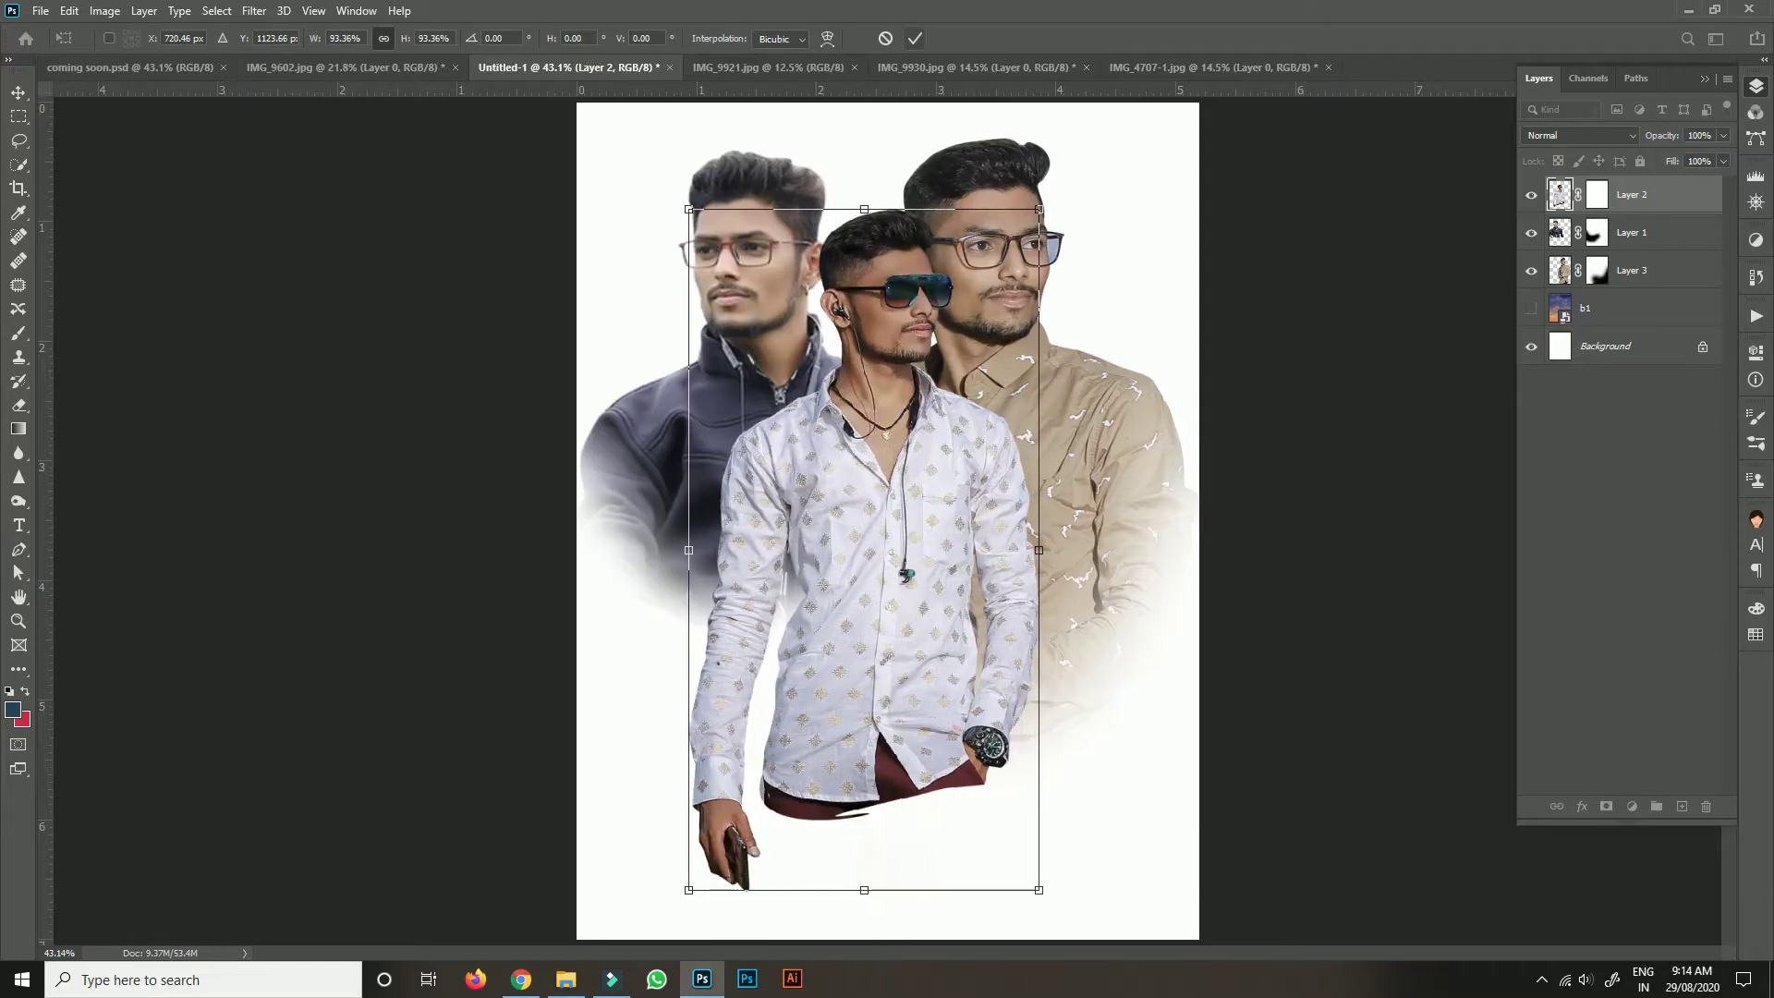
pyautogui.press('Return')
# Fine-tune the horizontal placement of the beige-shirt man and the white-shirt man.
pyautogui.moveTo(1117, 359); pyautogui.dragTo(1129, 360)
pyautogui.moveTo(772, 349); pyautogui.dragTo(773, 349)
pyautogui.click(887, 481)
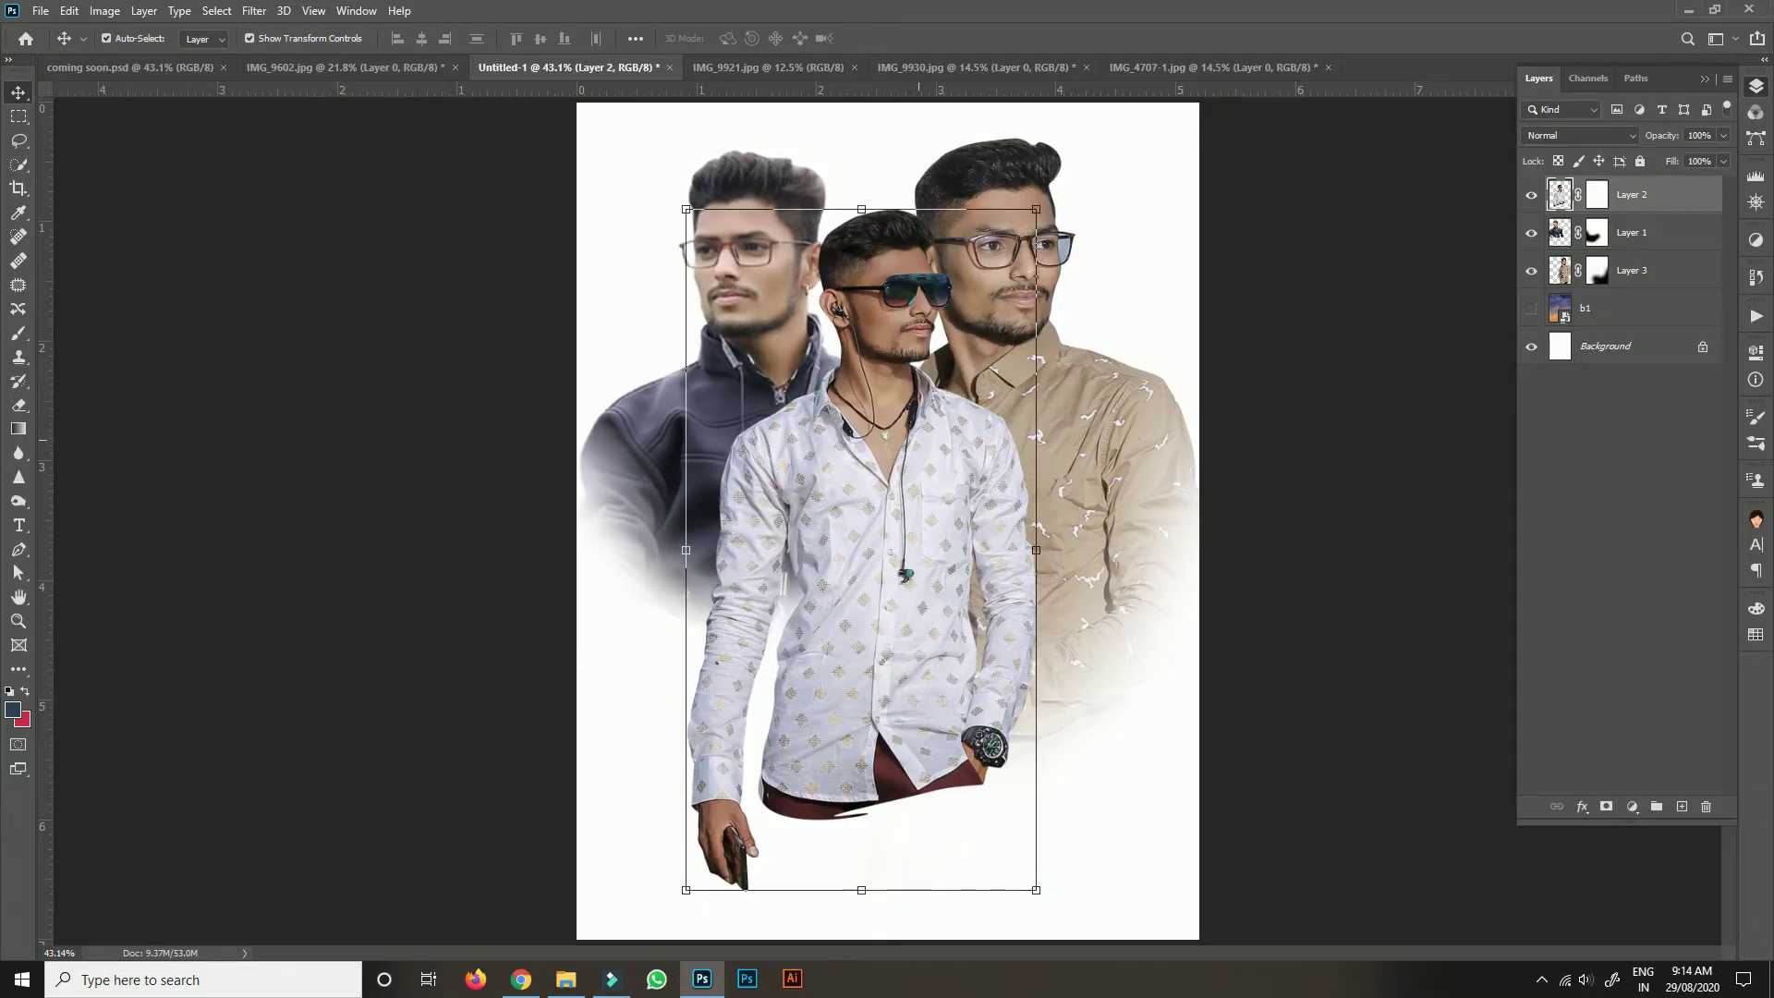
pyautogui.moveTo(1074, 335); pyautogui.dragTo(1062, 334)
pyautogui.hotkey('ctrl', 't')
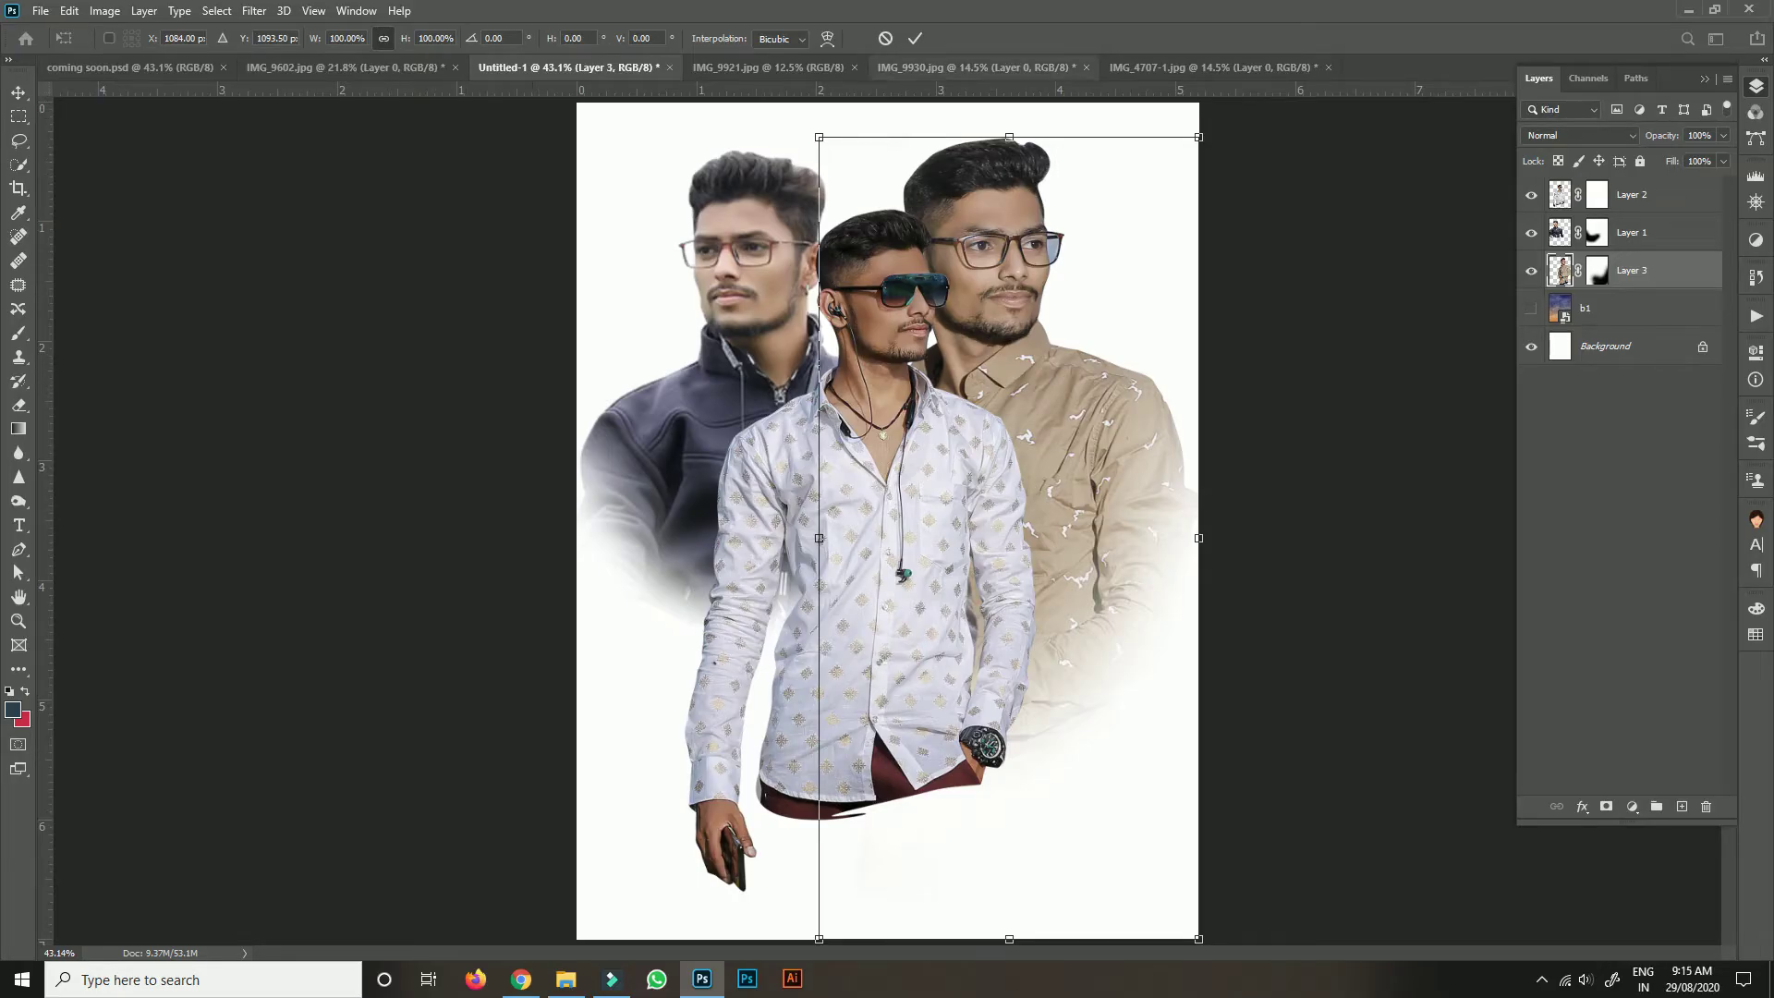
pyautogui.click(915, 37)
# In coming soon.psd, delete the glitter texture images clipped to the COMING and SOON titles.
pyautogui.click(130, 67)
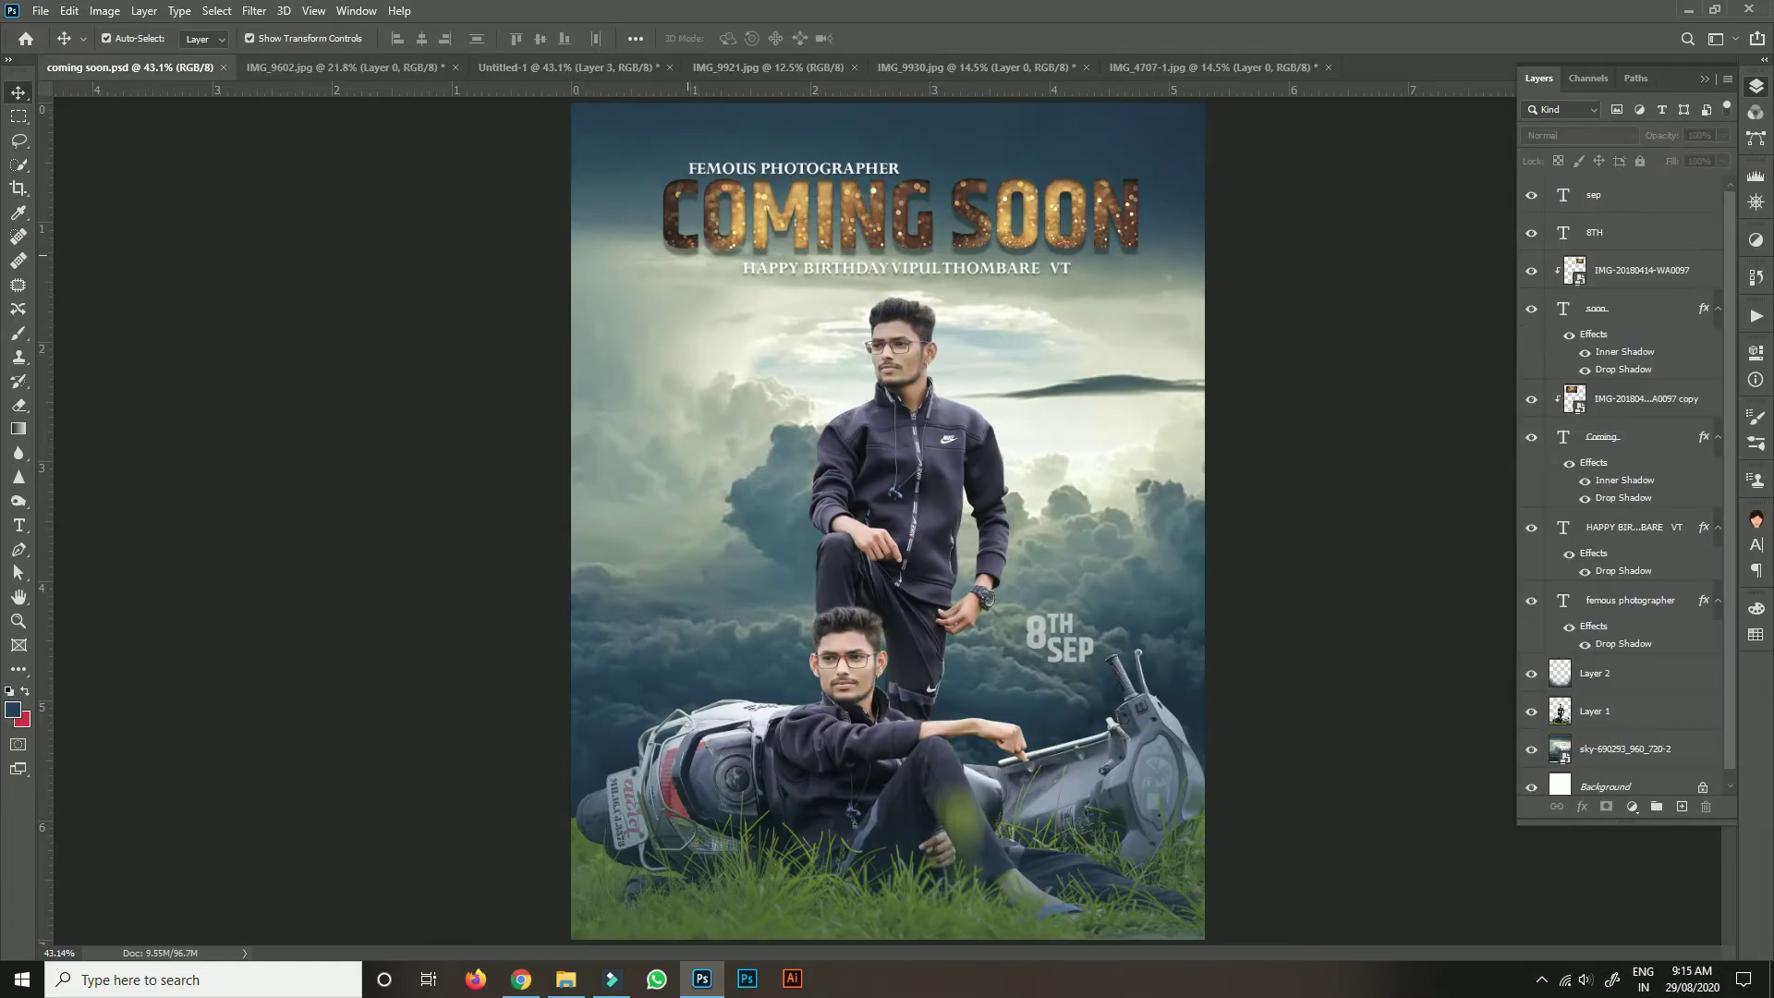
pyautogui.click(796, 215)
pyautogui.press('Delete')
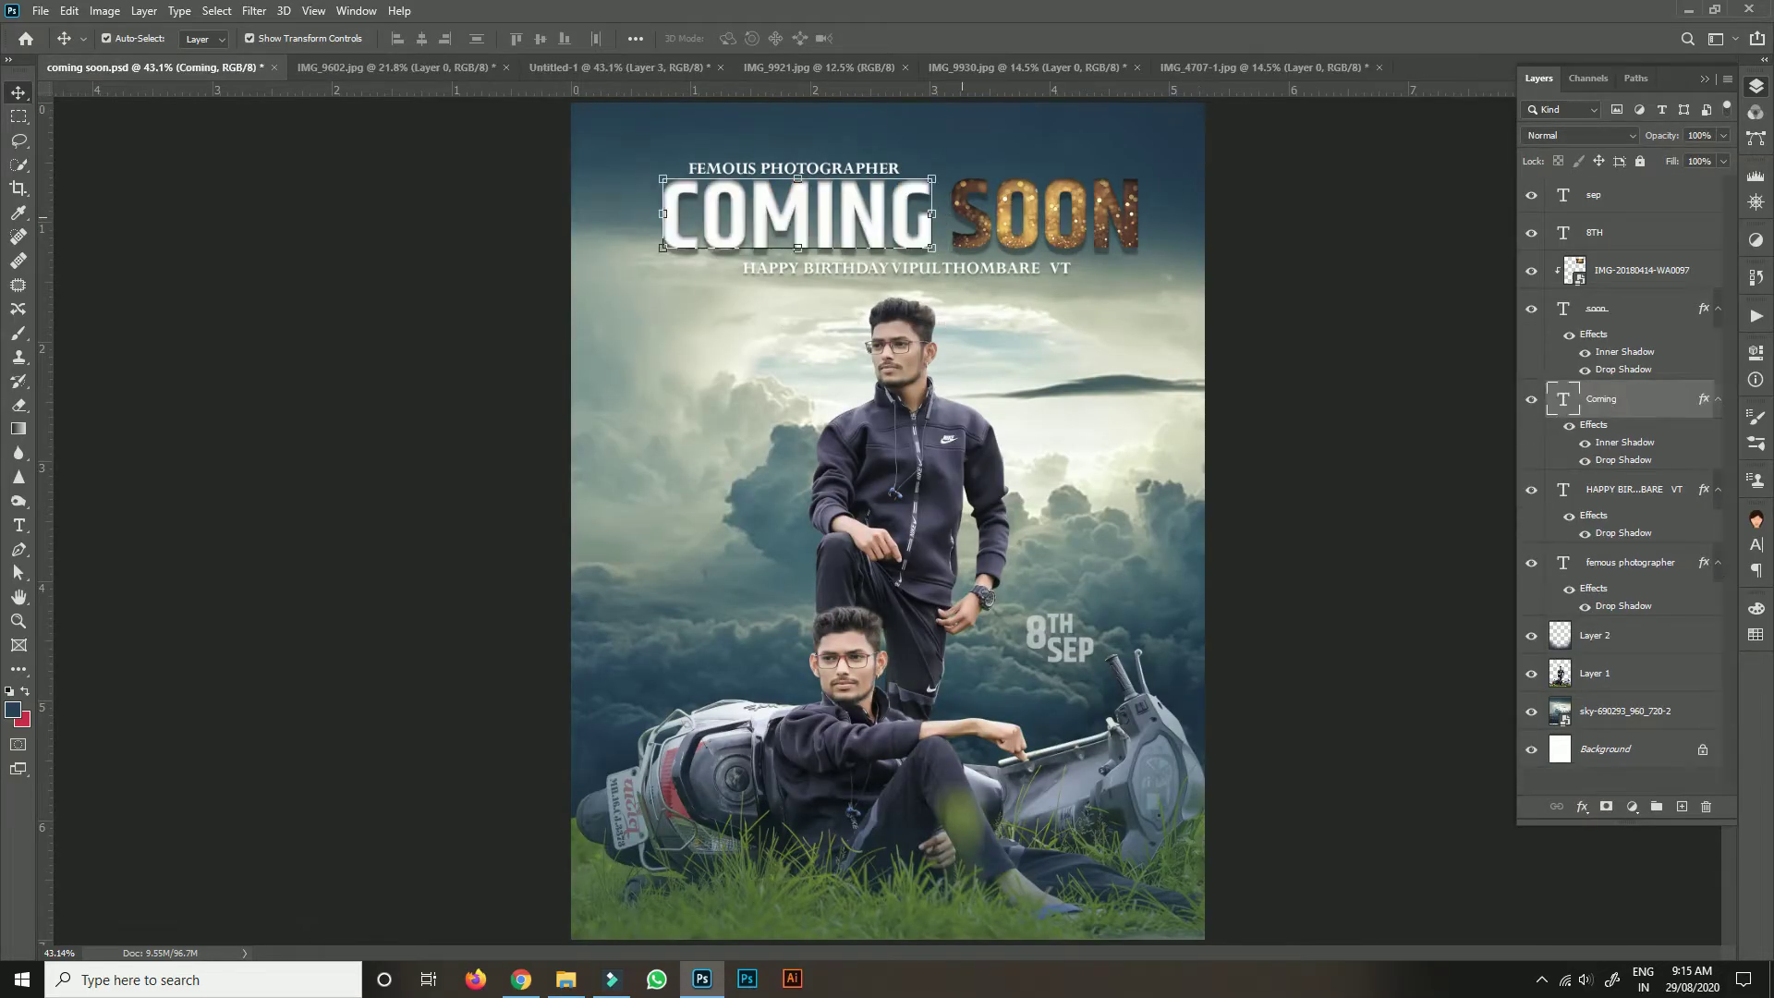
pyautogui.click(1044, 213)
pyautogui.press('Delete')
pyautogui.click(797, 212)
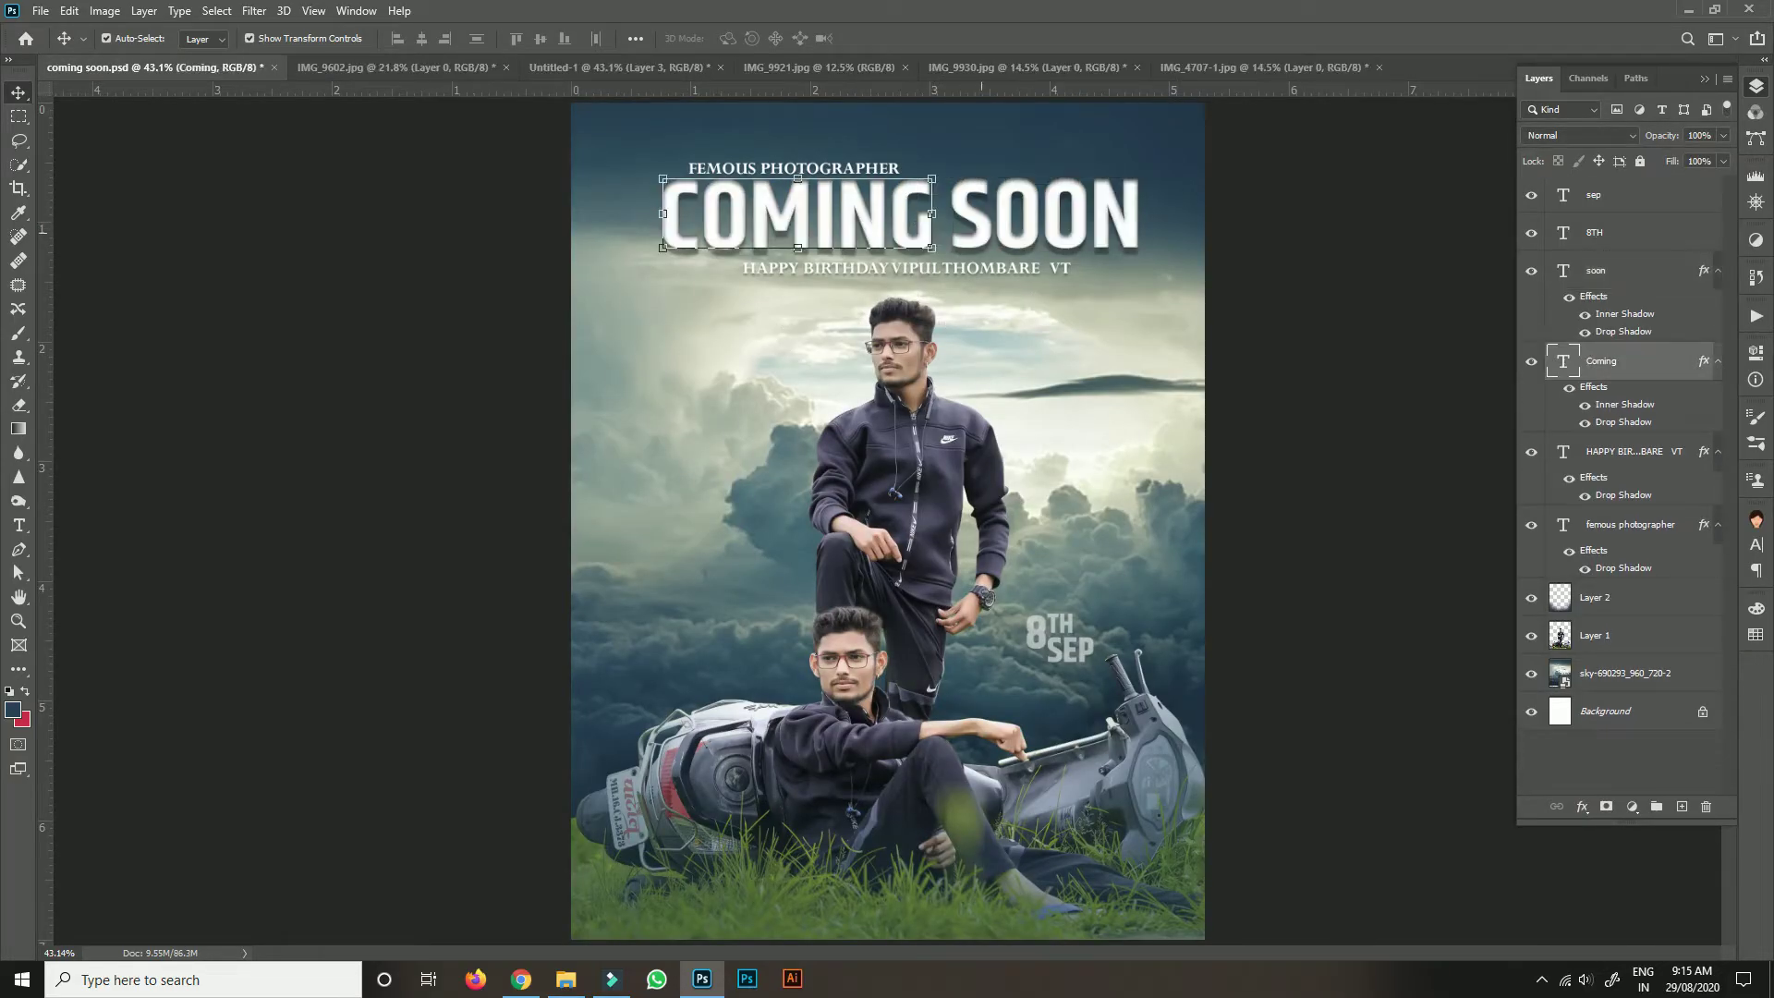
# Copy the COMING and SOON text layers into Untitled-1, stacked on two lines near the bottom of the poster.
pyautogui.moveTo(1008, 185); pyautogui.dragTo(673, 122)
pyautogui.keyDown('shift'); pyautogui.click(817, 227); pyautogui.keyUp('shift')
pyautogui.moveTo(733, 72); pyautogui.dragTo(924, 834)
pyautogui.click(592, 67)
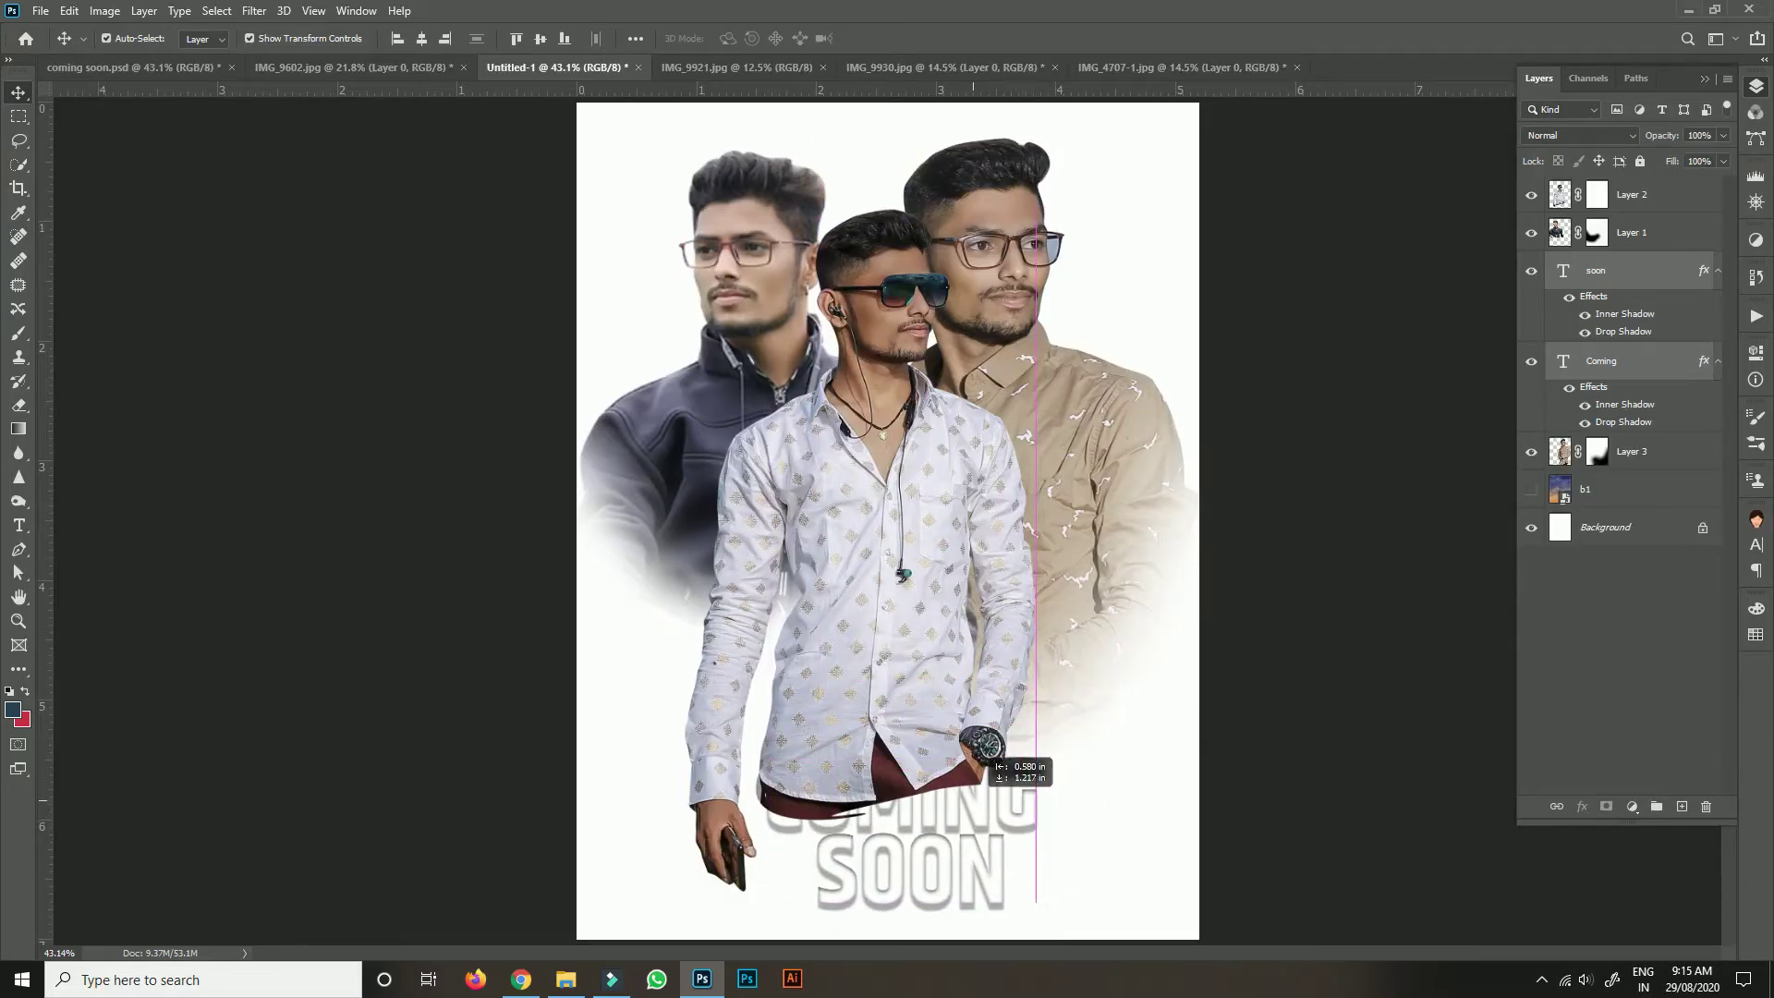
# Paint black with a soft brush on Layer 2's mask to fade the white-shirt man's lower body behind the title.
pyautogui.click(1632, 194)
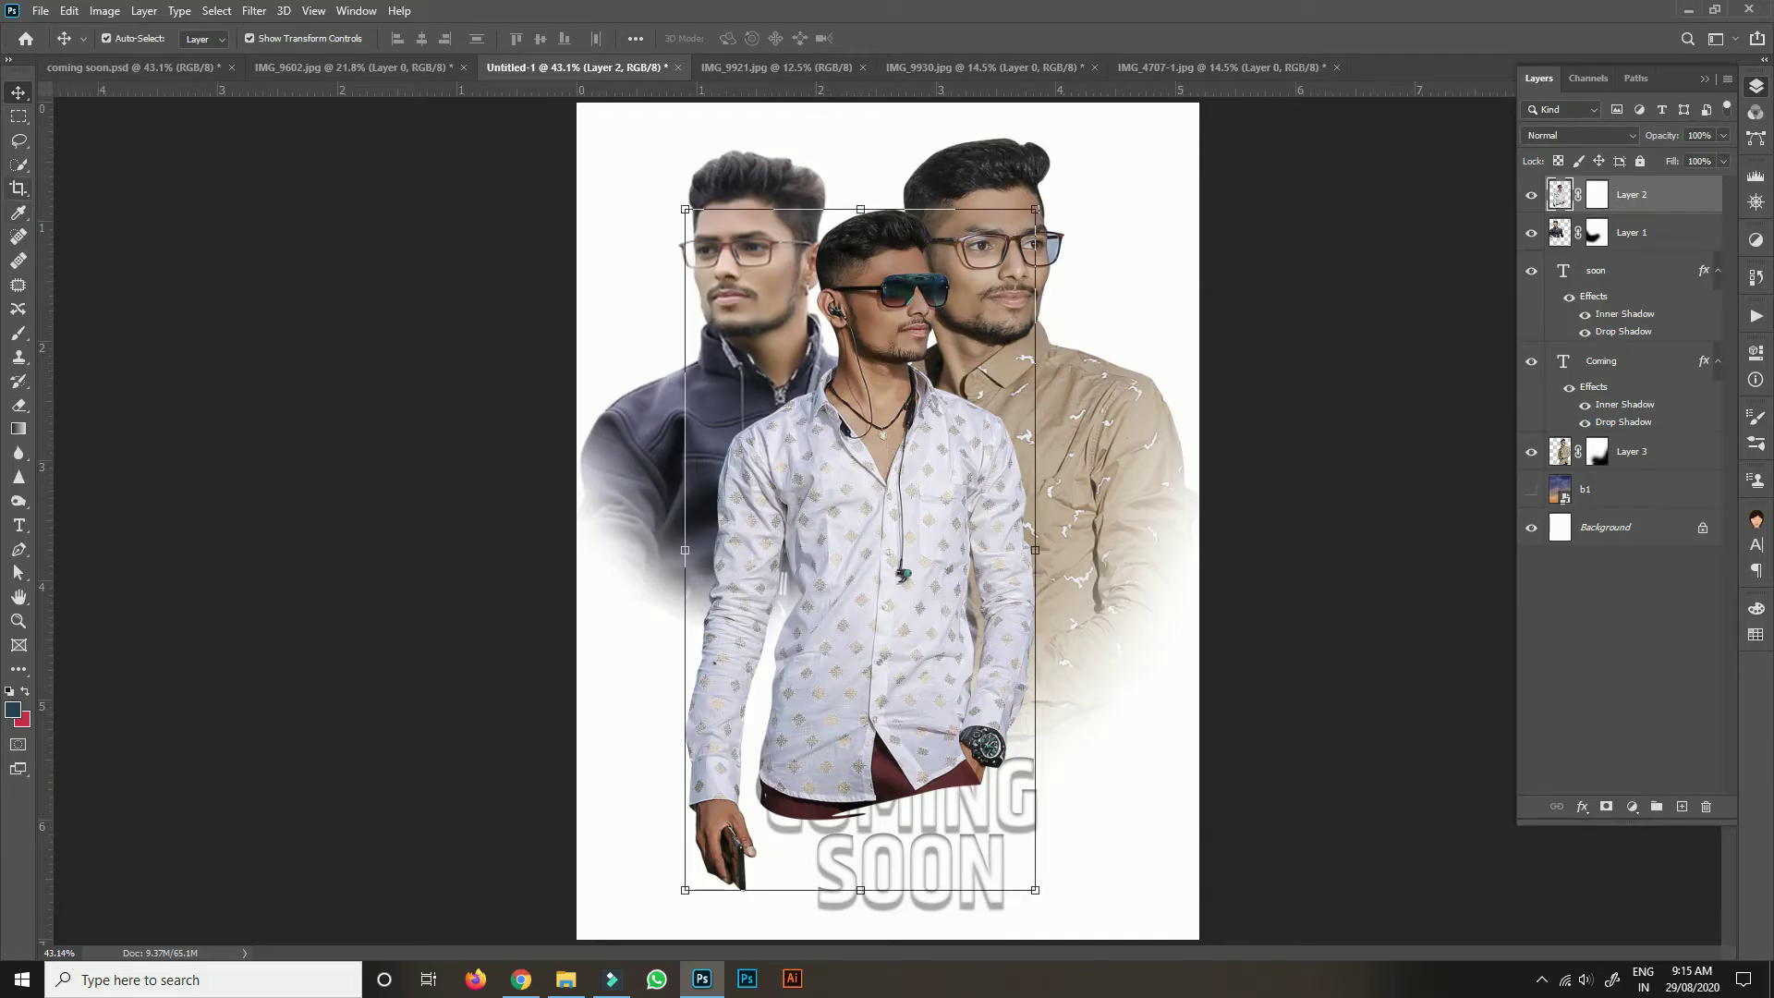
pyautogui.press('b')
pyautogui.click(1597, 194)
pyautogui.press('d')
pyautogui.moveTo(1008, 730)
pyautogui.mouseDown()
pyautogui.moveTo(730, 841)
pyautogui.moveTo(832, 647)
pyautogui.mouseUp()
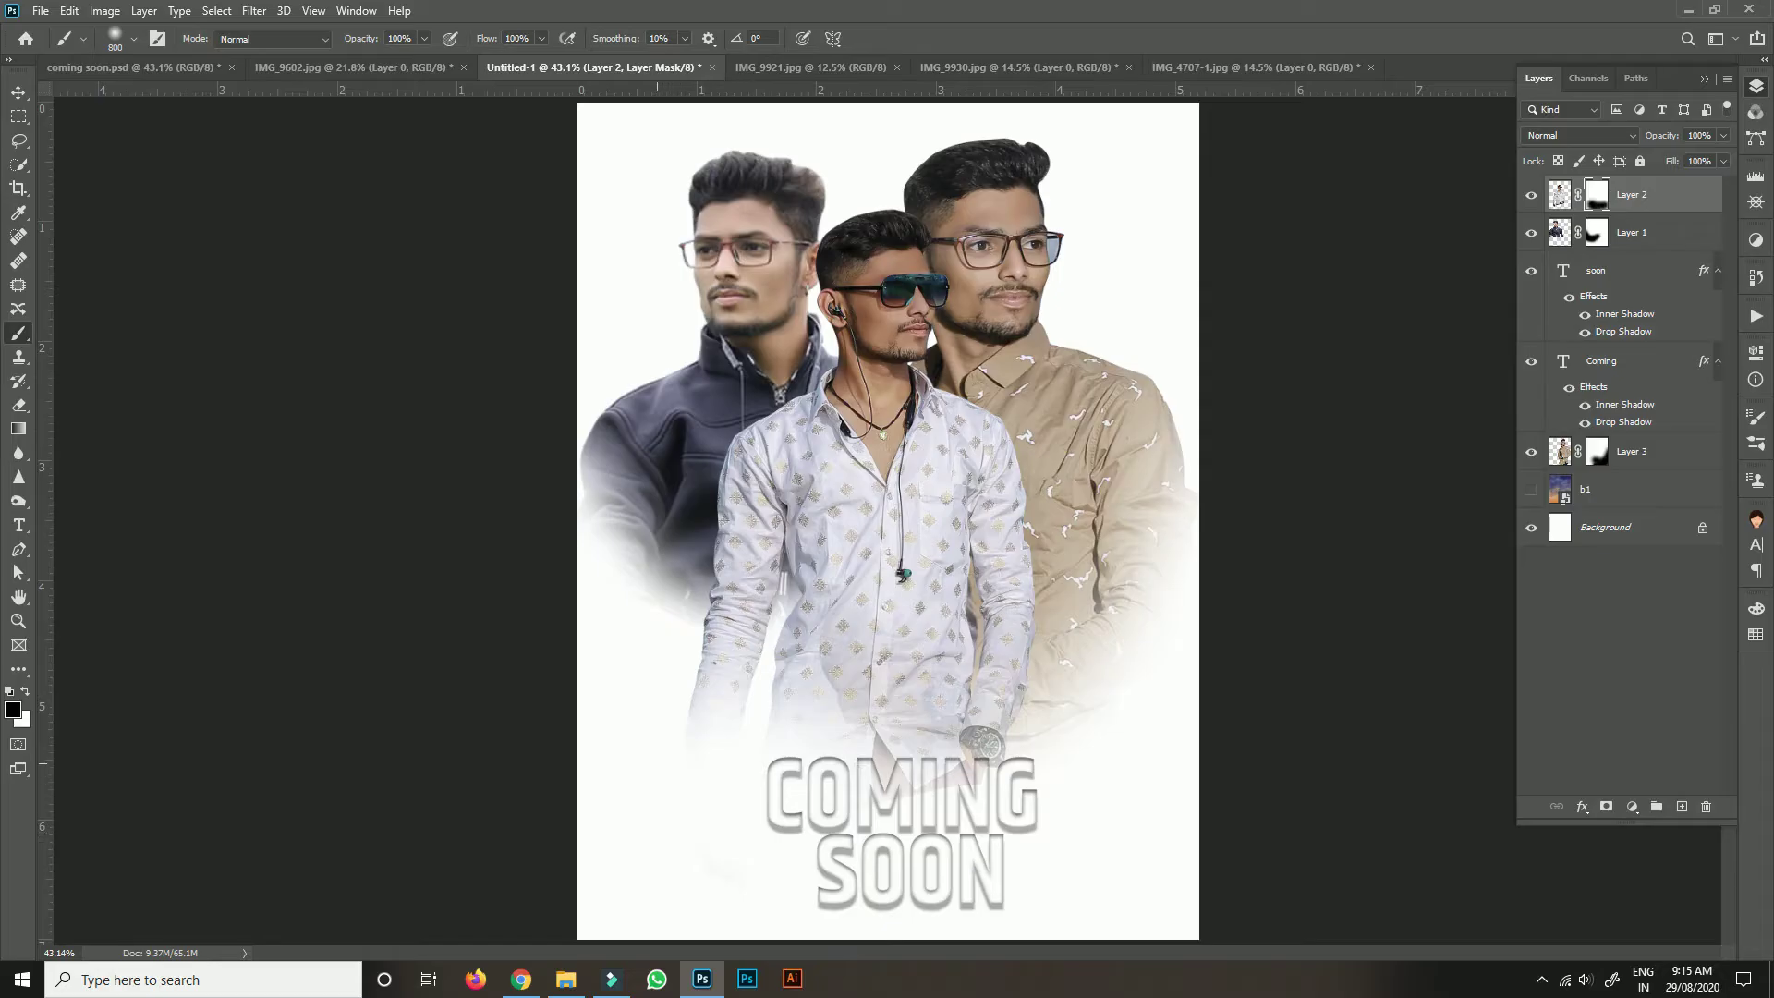
# Continue painting black with the soft brush on Layer 2's mask to fade the white-shirt man's waist and hands above the title.
pyautogui.moveTo(657, 764); pyautogui.dragTo(1042, 769)
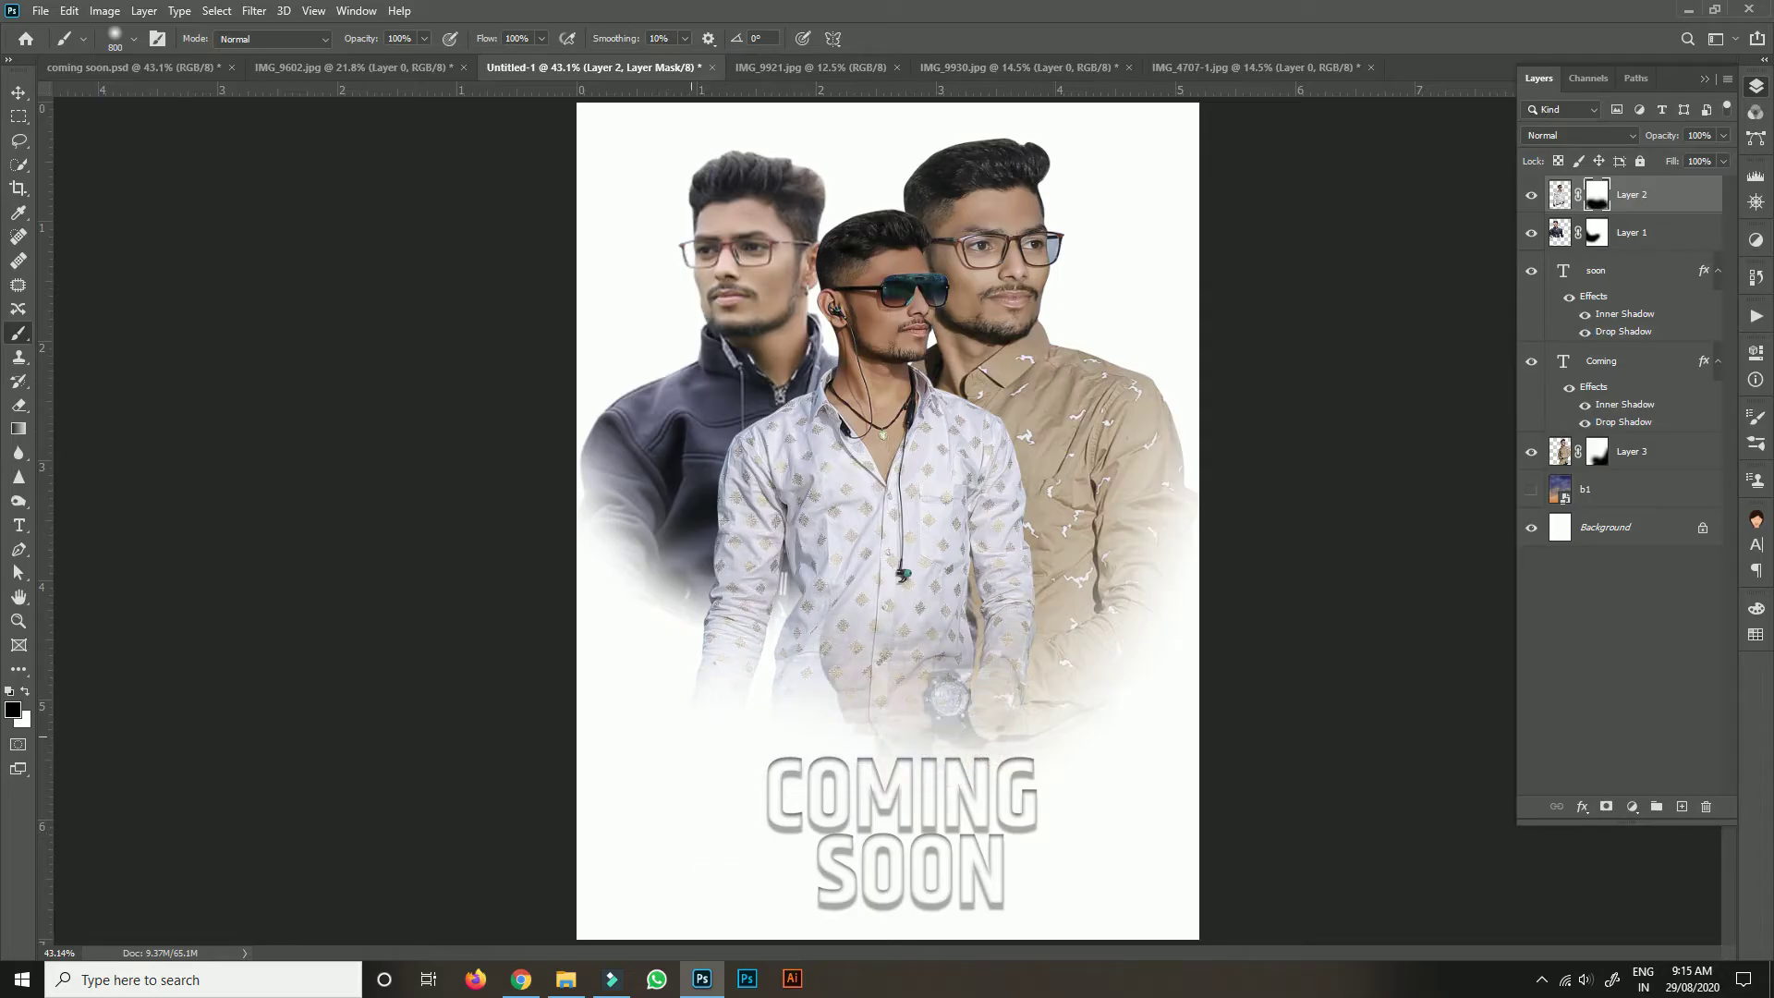
pyautogui.moveTo(691, 737); pyautogui.dragTo(1279, 641)
# Move Layer 3 directly below Layer 1 and paint black on its mask to fade the beige-shirt man's lower body and watch.
pyautogui.click(1597, 232)
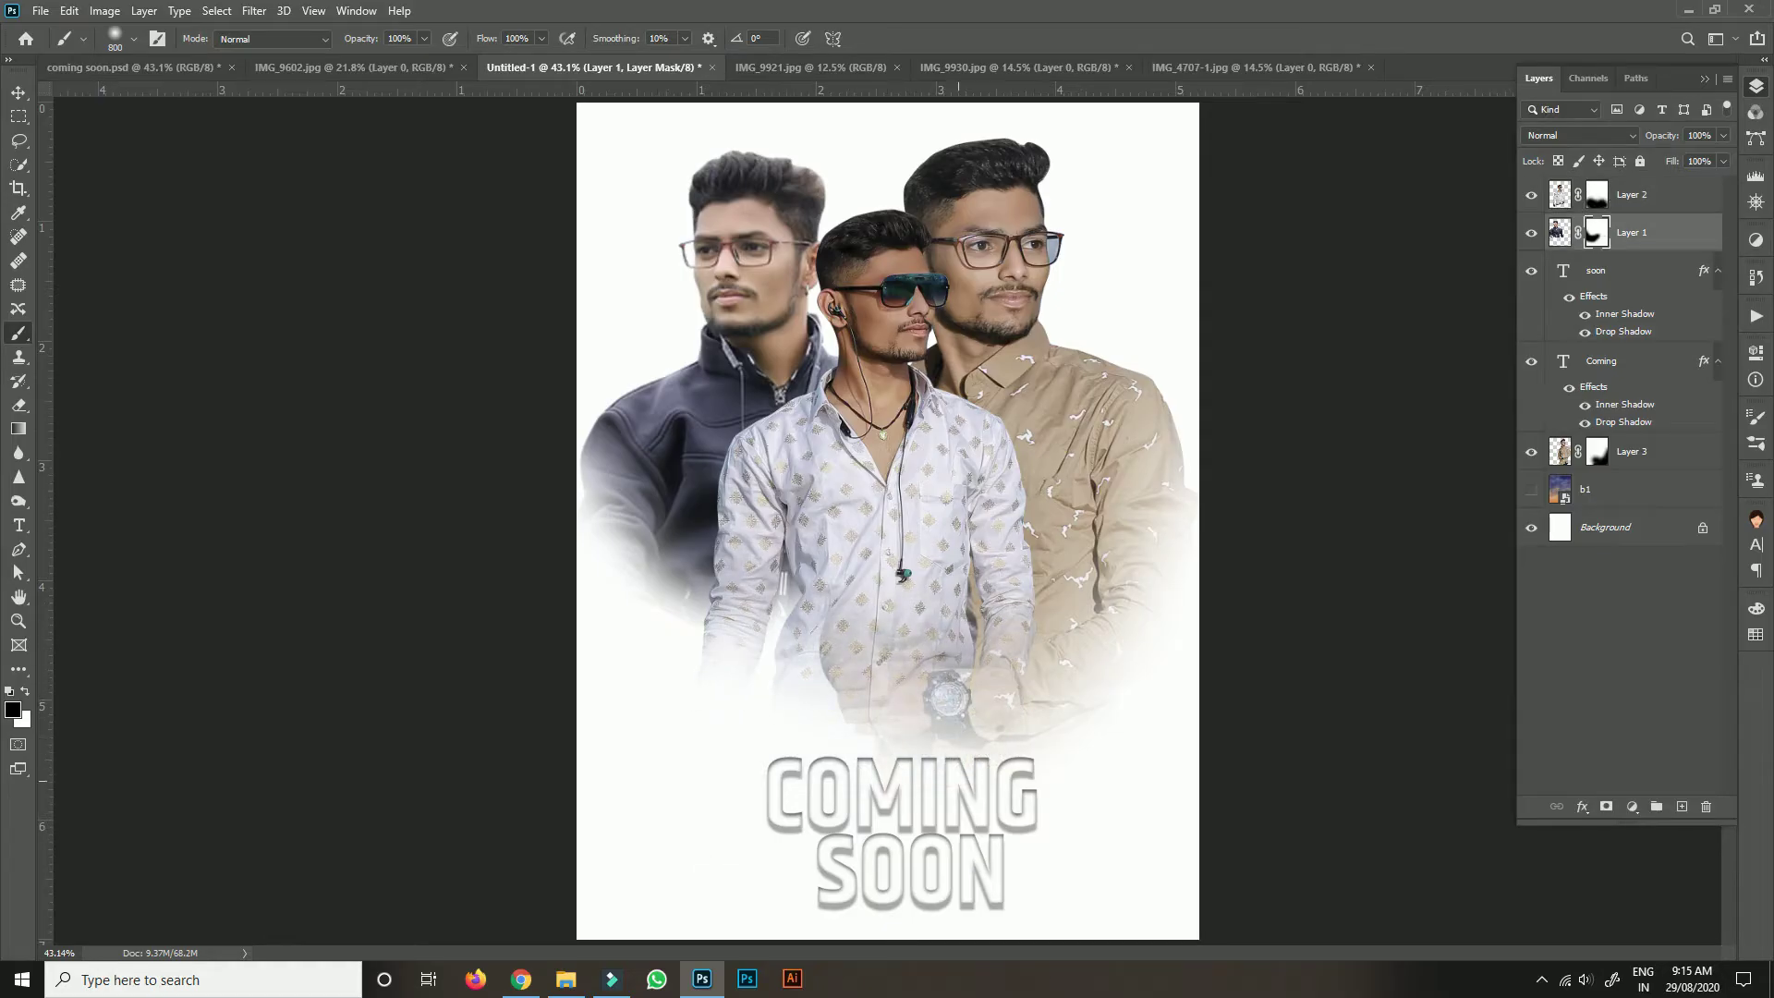
pyautogui.moveTo(1632, 451); pyautogui.dragTo(1629, 255)
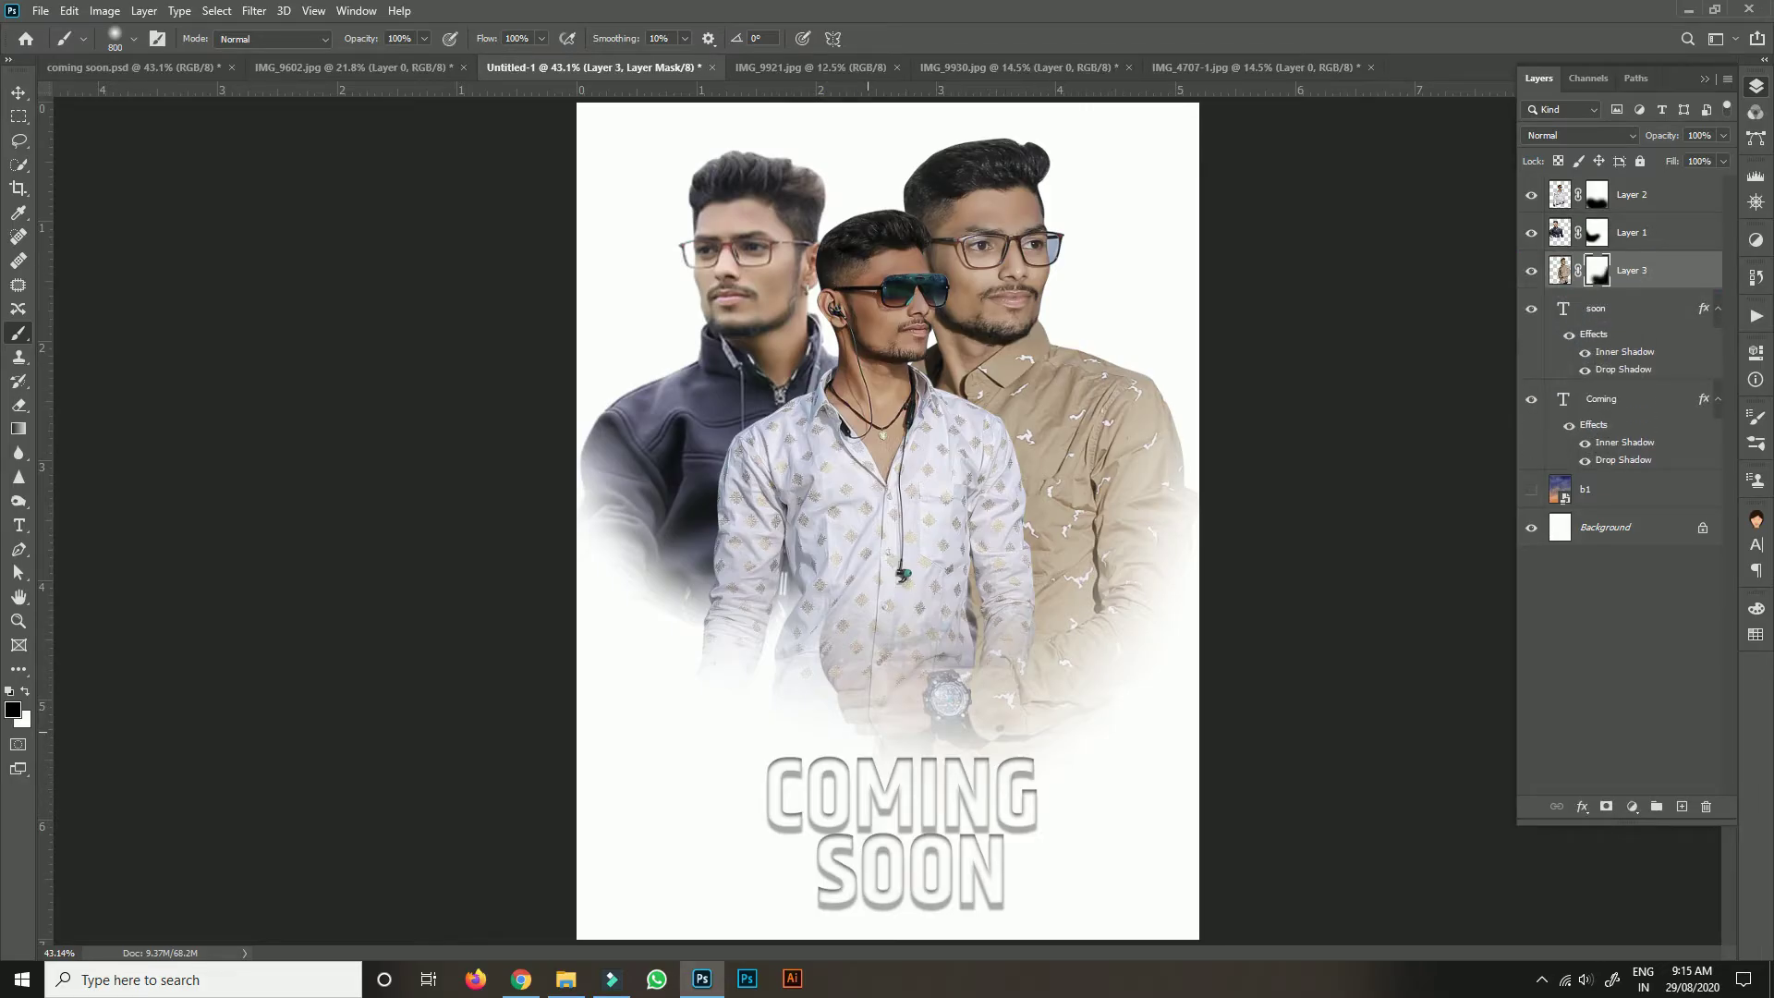
pyautogui.moveTo(869, 730)
pyautogui.mouseDown()
pyautogui.moveTo(924, 675)
pyautogui.moveTo(980, 661)
pyautogui.moveTo(1254, 638)
pyautogui.mouseUp()
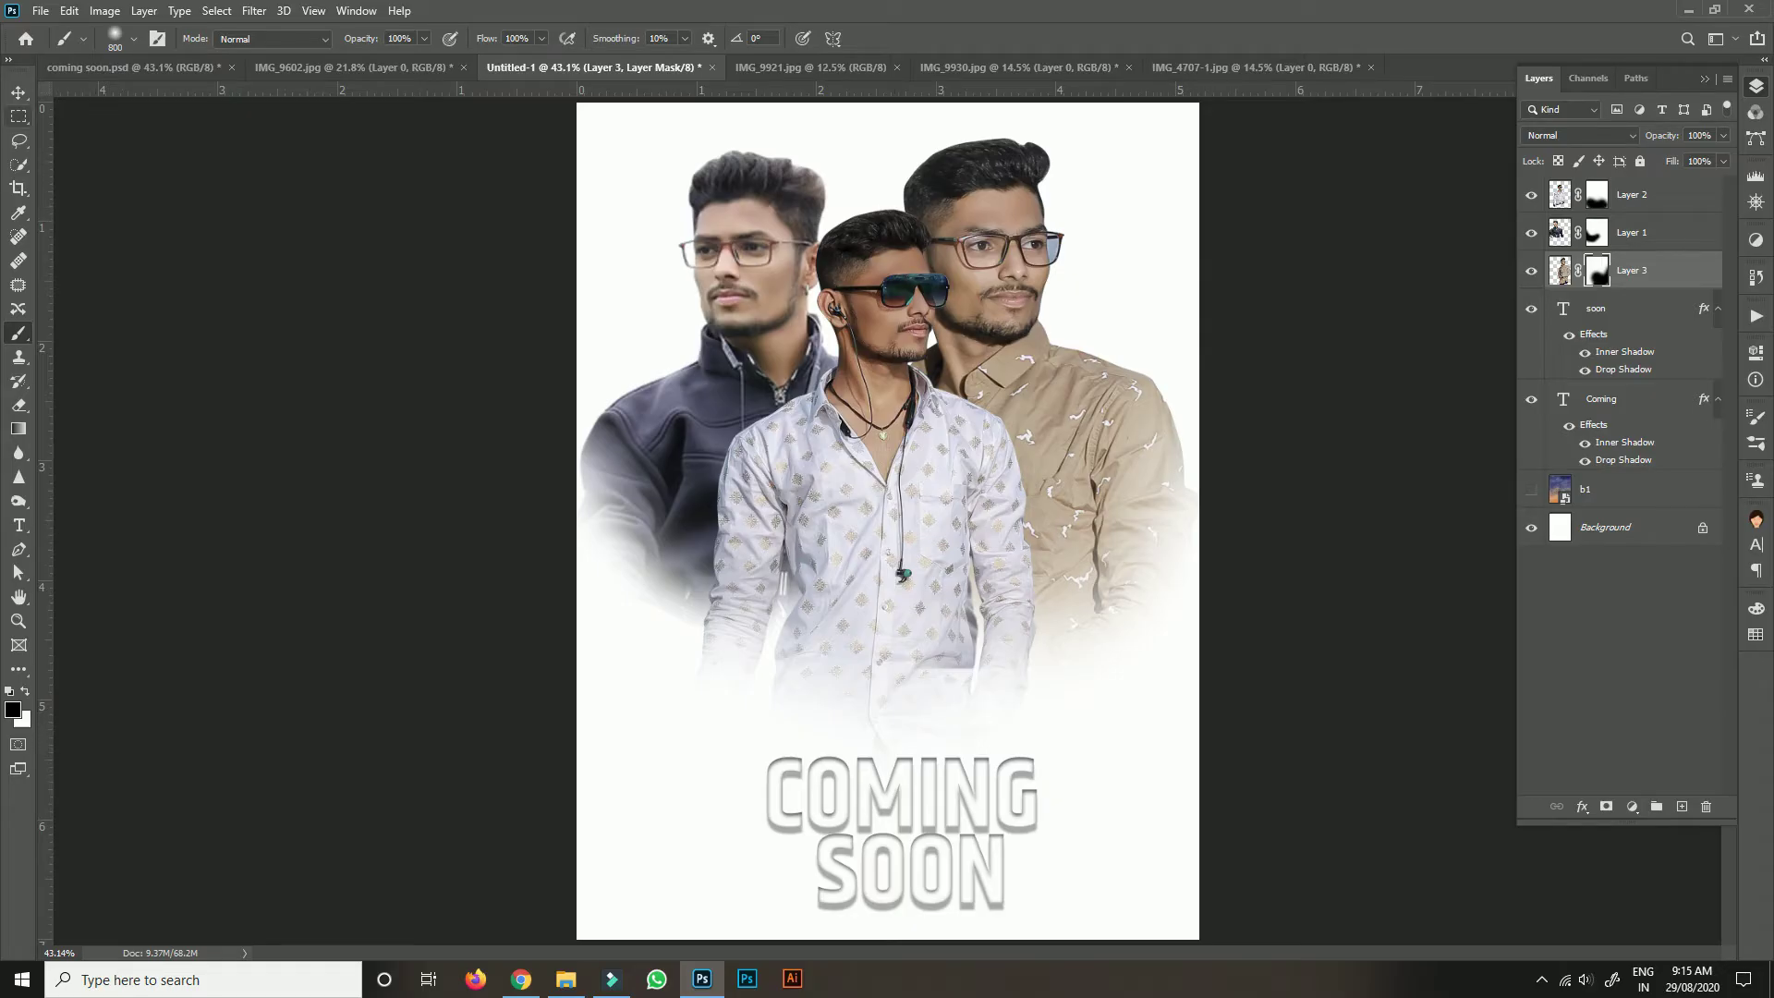
# Shift the white-shirt man on Layer 2 slightly down between the other two men.
pyautogui.press('v')
pyautogui.moveTo(898, 341); pyautogui.dragTo(902, 352)
pyautogui.click(1627, 702)
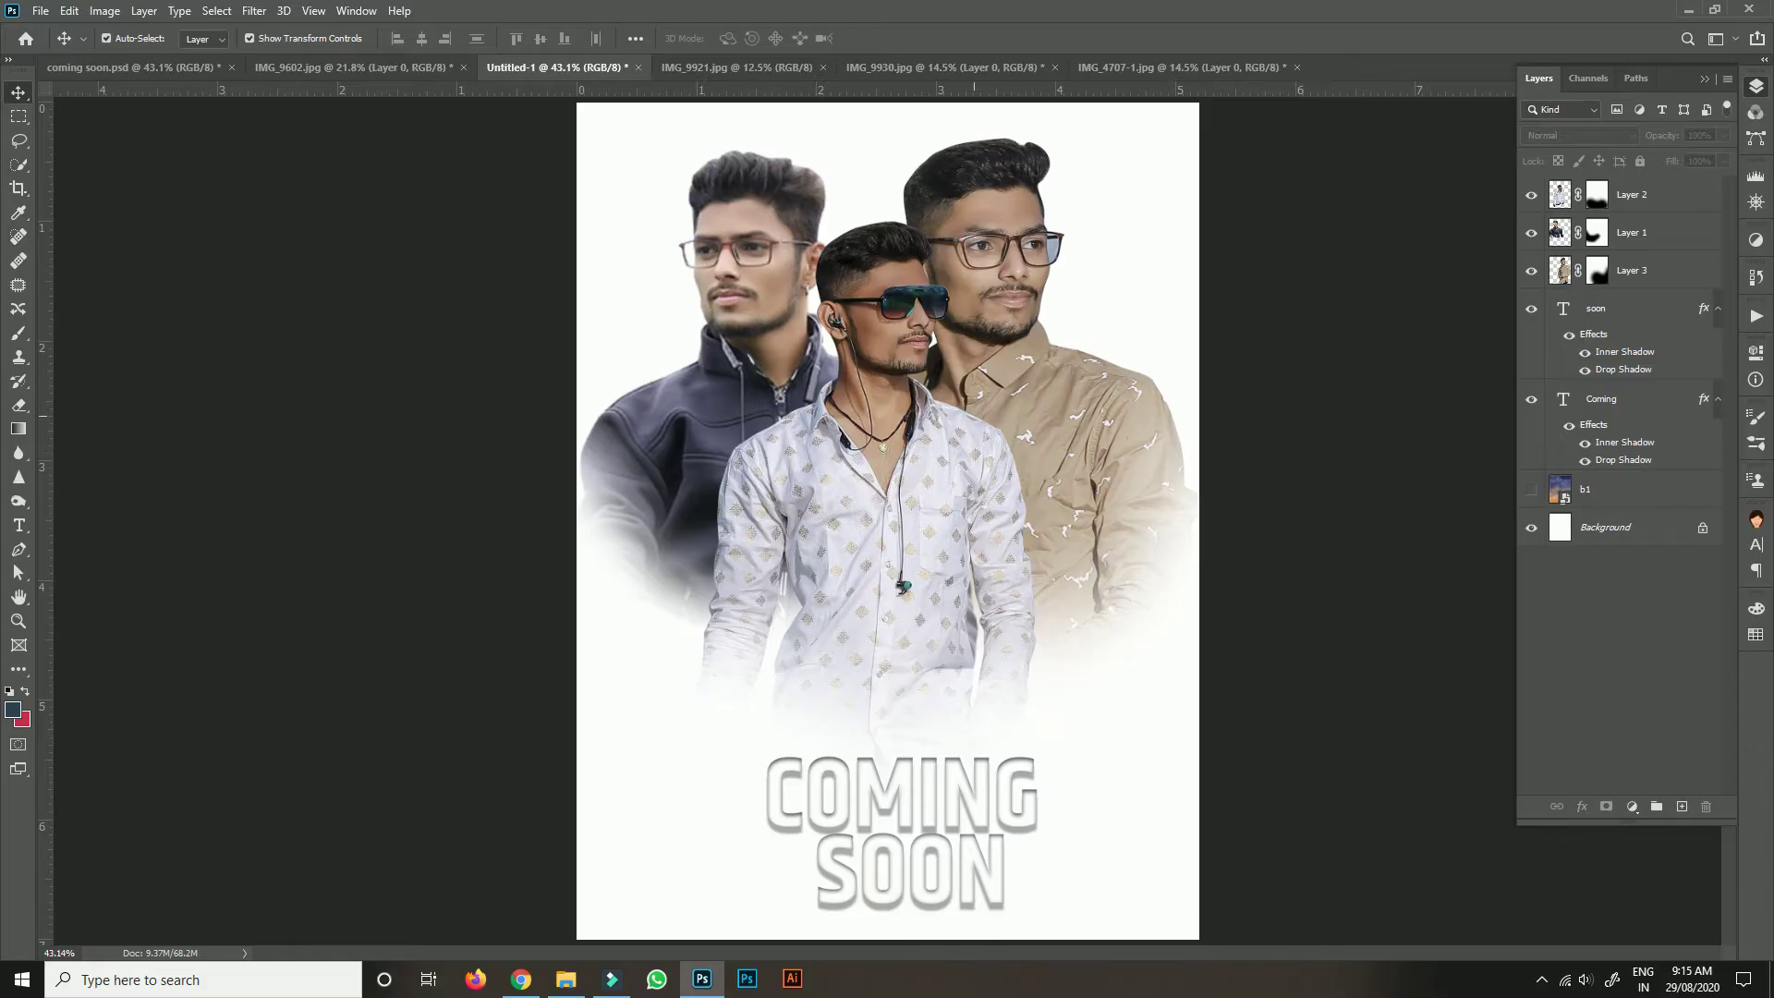
pyautogui.hotkey('ctrl', 'z')
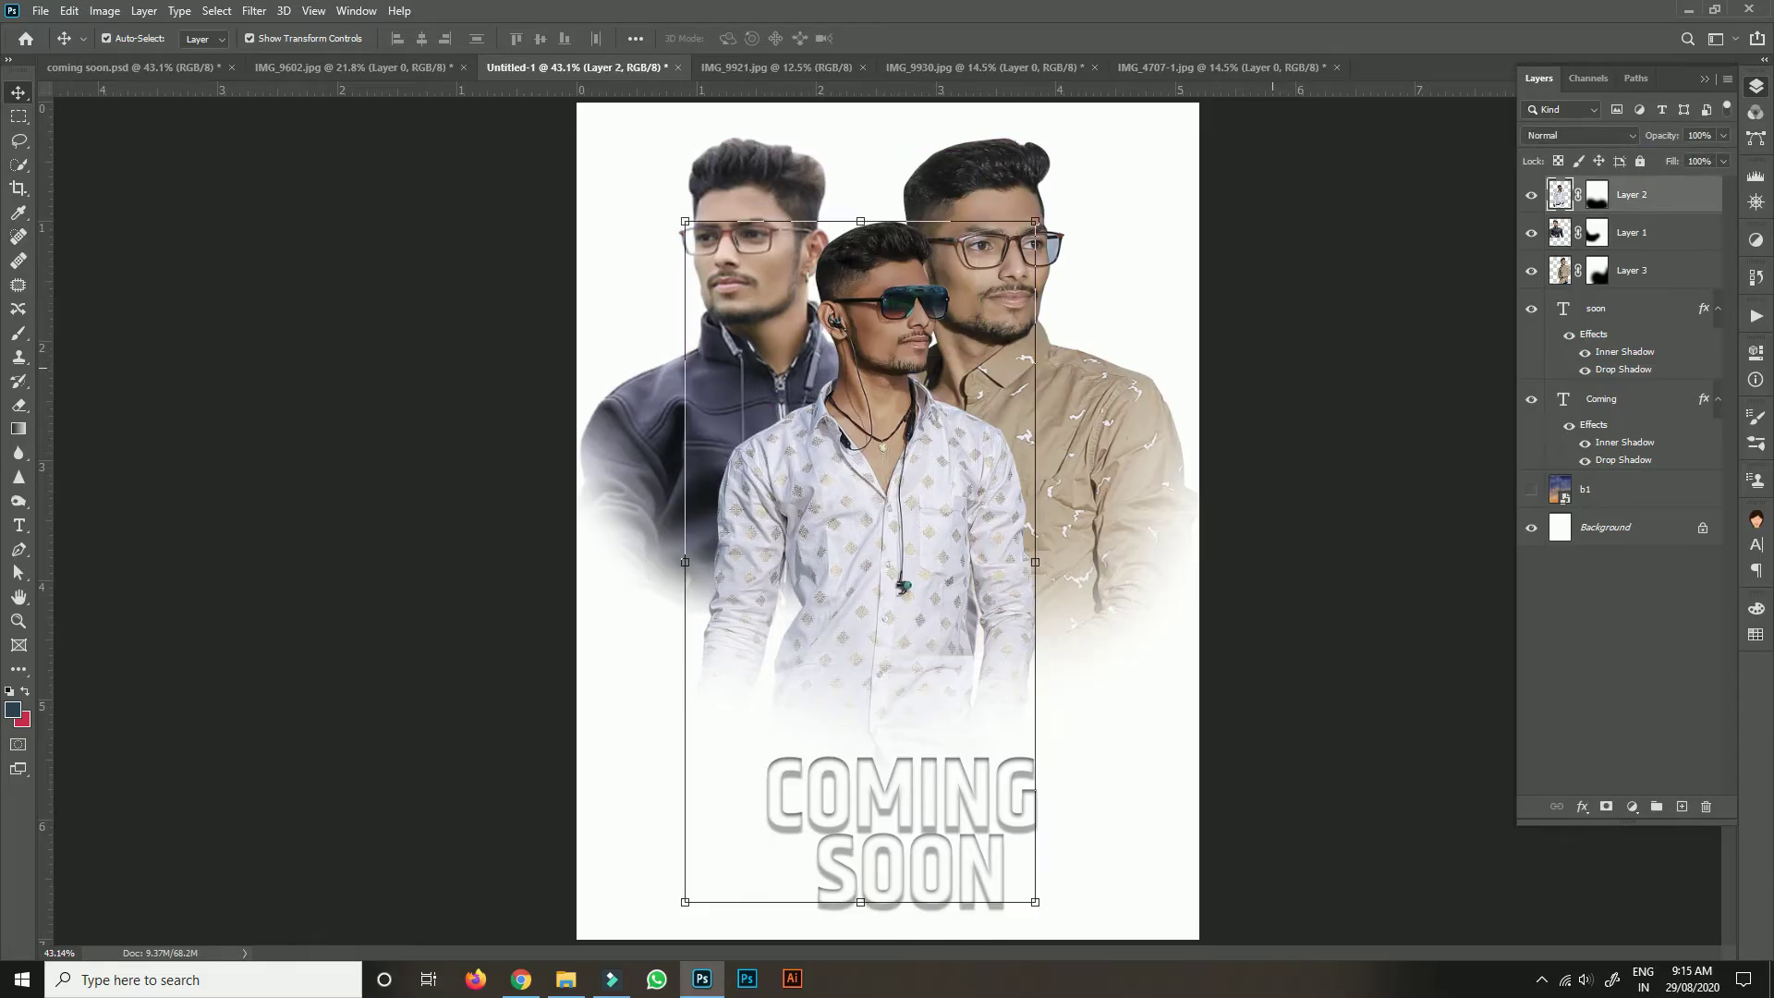
pyautogui.click(1627, 702)
# Scale Layers 1, 2 and 3 together to 97.56% and reposition the three men slightly lower on the poster.
pyautogui.click(1654, 270)
pyautogui.keyDown('ctrl'); pyautogui.click(1654, 194); pyautogui.keyUp('ctrl')
pyautogui.keyDown('ctrl'); pyautogui.click(1654, 232); pyautogui.keyUp('ctrl')
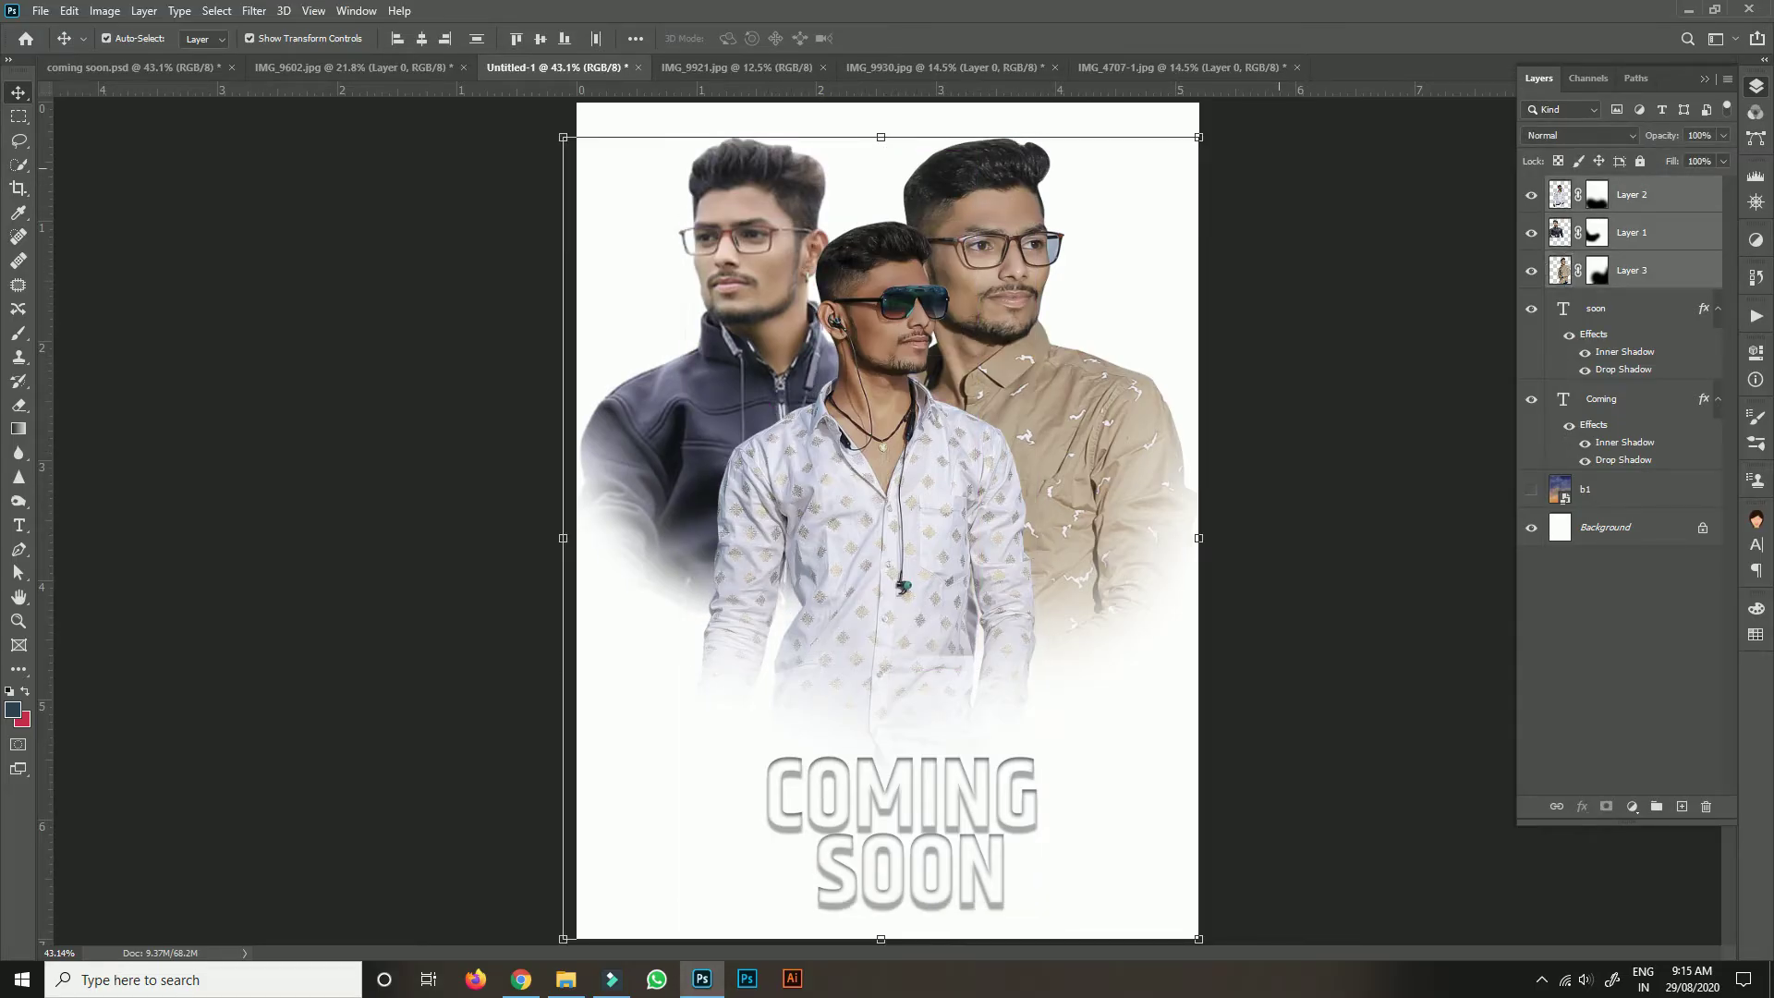
pyautogui.moveTo(1199, 137); pyautogui.dragTo(1162, 178)
pyautogui.moveTo(1114, 360); pyautogui.dragTo(1144, 323)
pyautogui.moveTo(1182, 158); pyautogui.dragTo(1213, 120)
pyautogui.moveTo(1141, 291); pyautogui.dragTo(1140, 320)
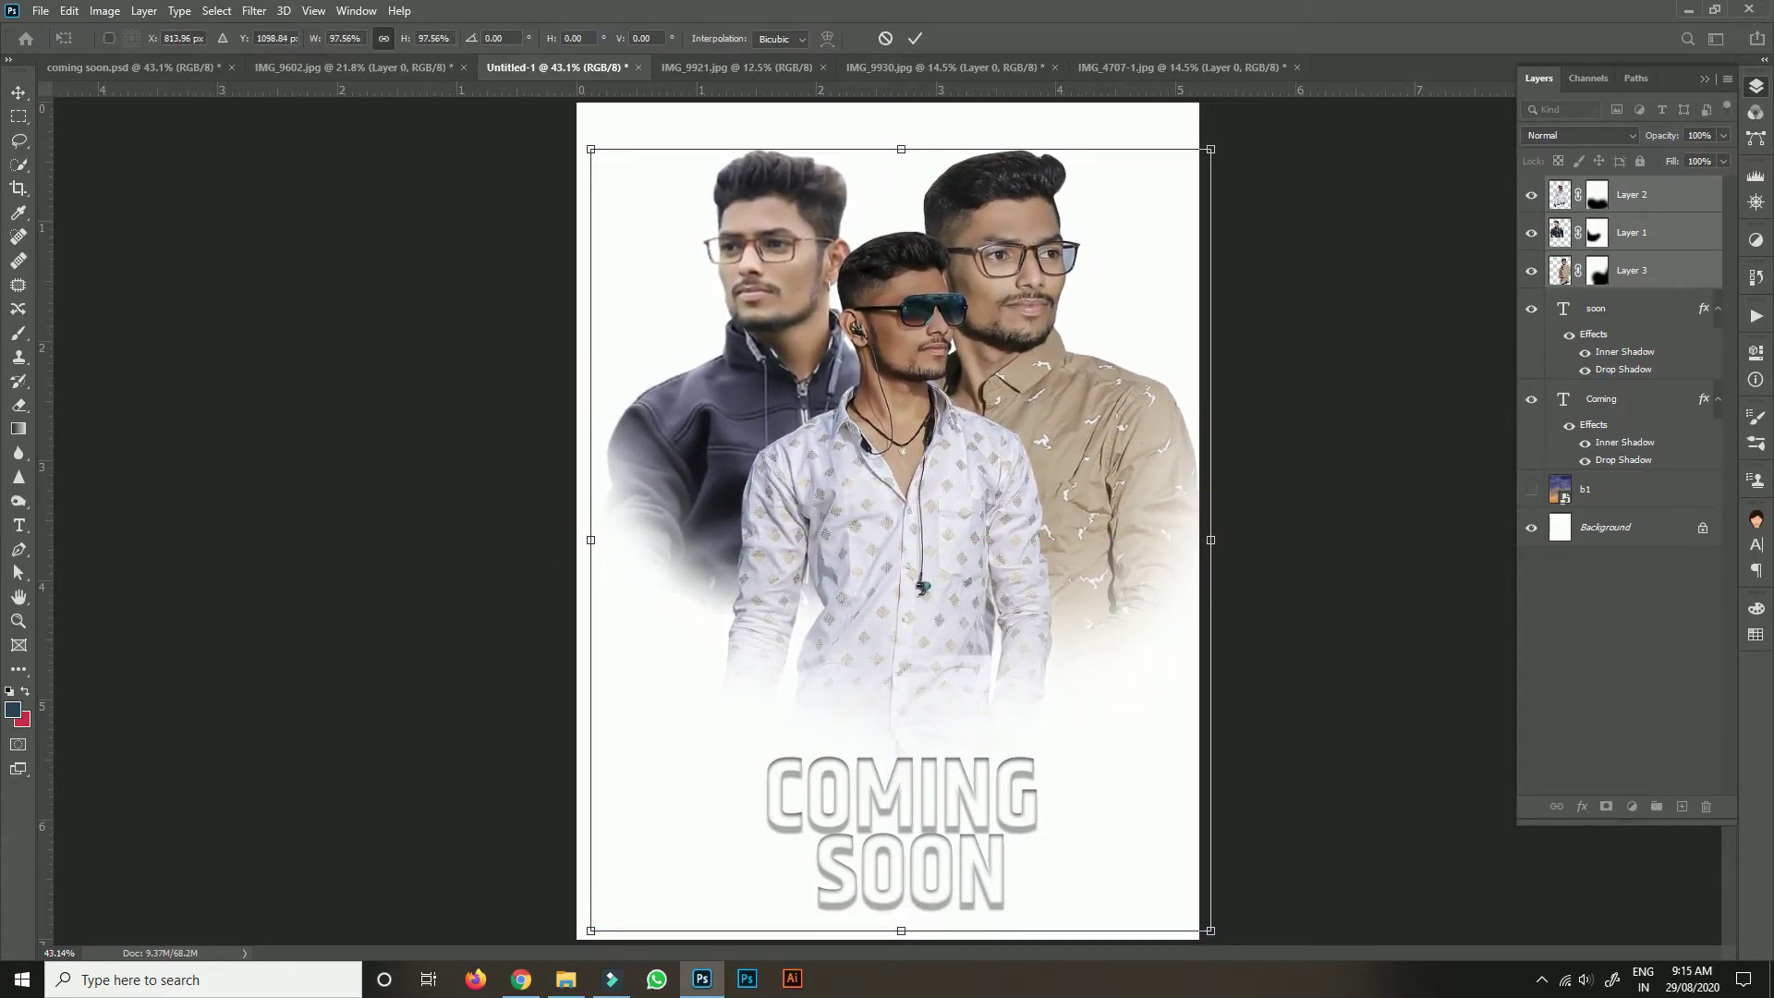
pyautogui.press('Return')
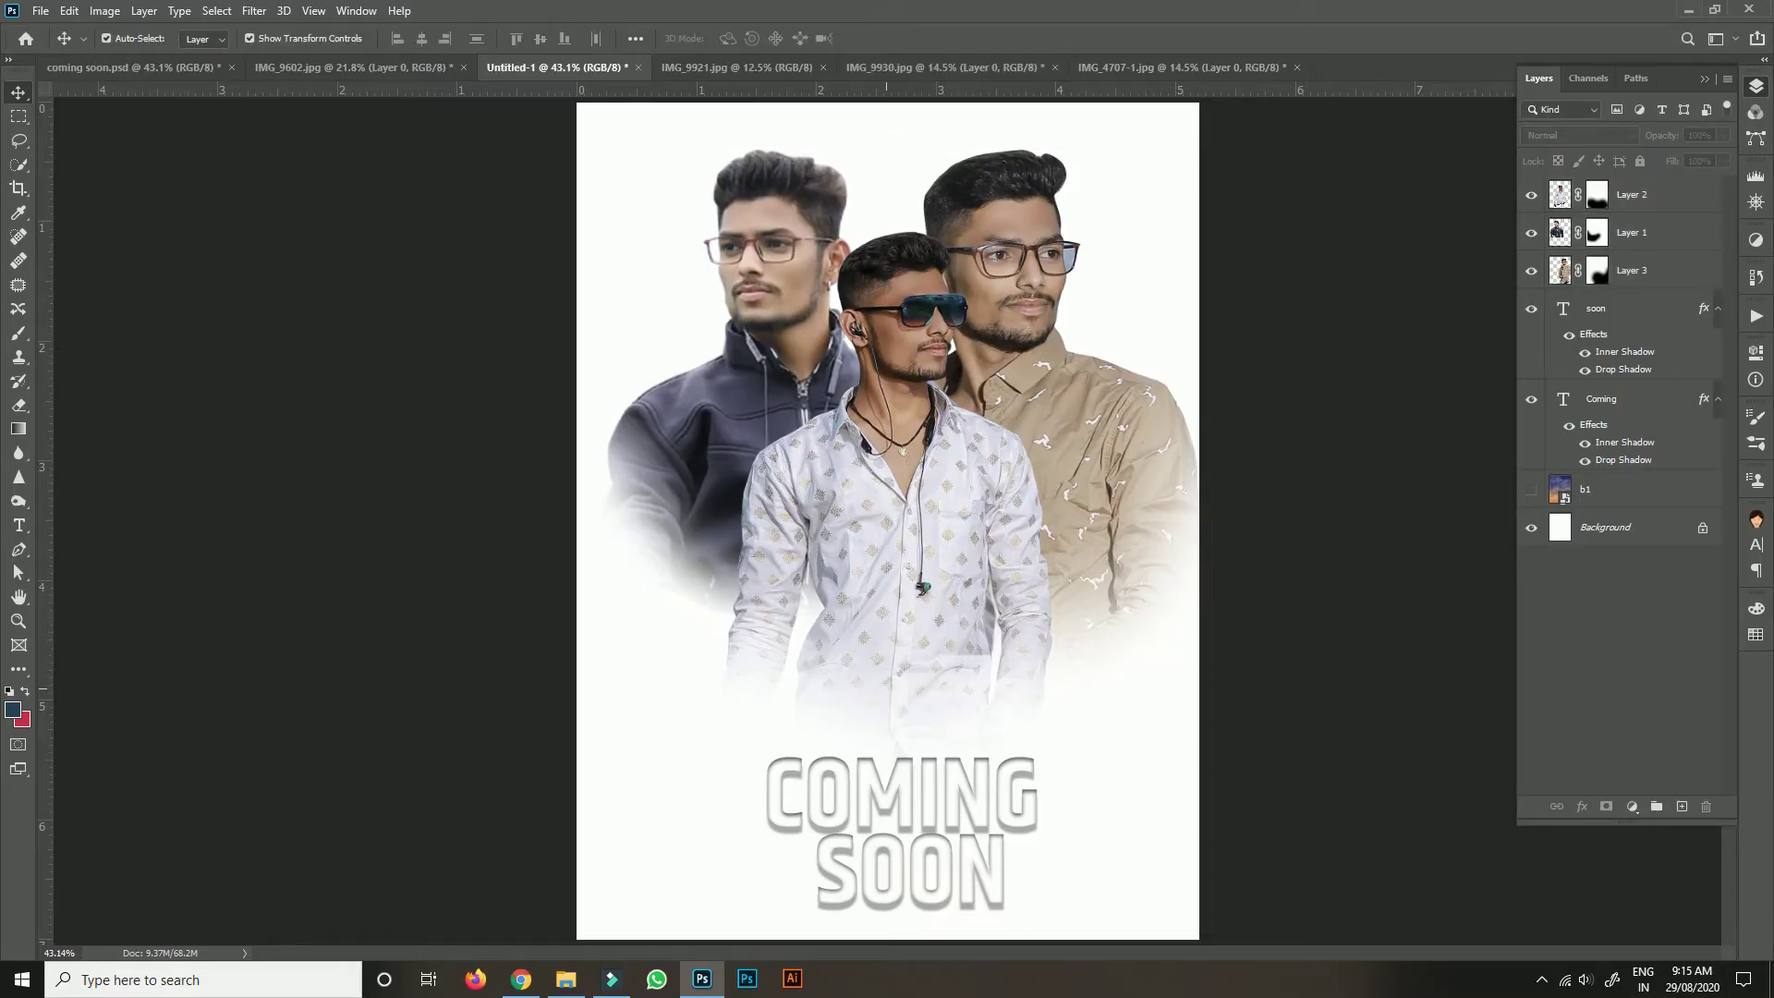
# Move the COMING and SOON titles up, placing COMING just under the men with SOON beneath it.
pyautogui.moveTo(901, 793)
pyautogui.mouseDown()
pyautogui.moveTo(902, 742)
pyautogui.moveTo(897, 785)
pyautogui.mouseUp()
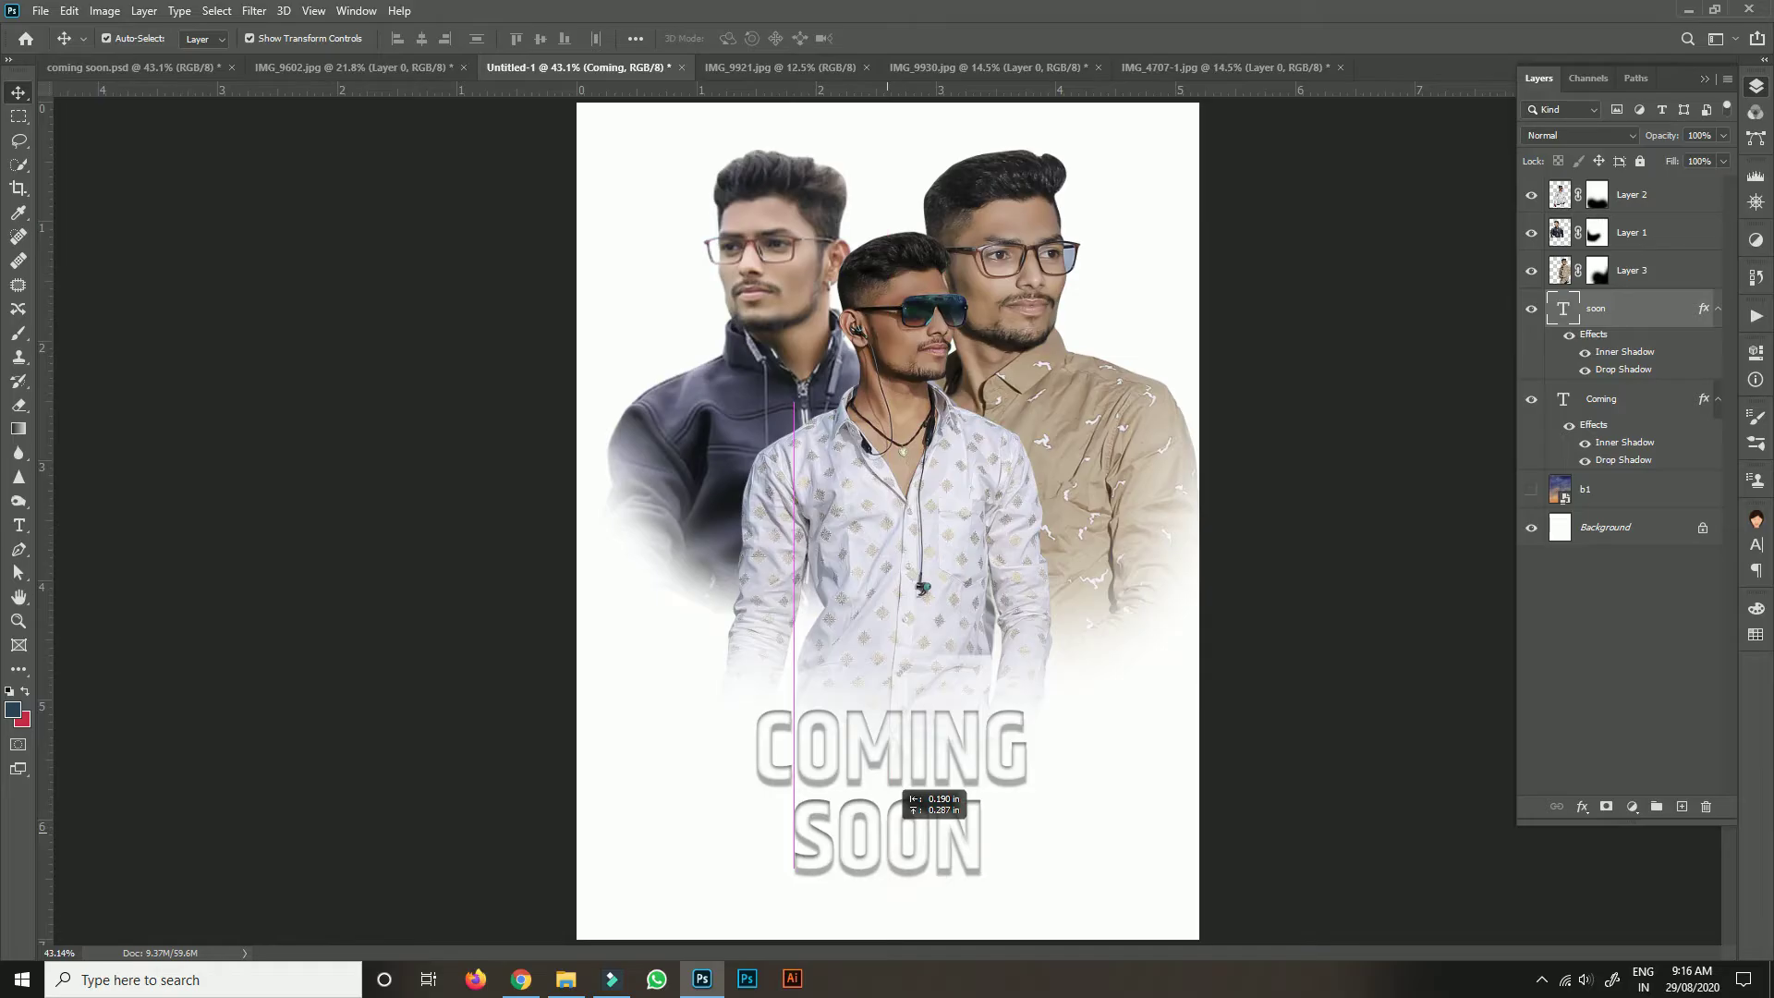
pyautogui.keyDown('shift'); pyautogui.click(891, 750); pyautogui.keyUp('shift')
pyautogui.hotkey('ctrl', 't')
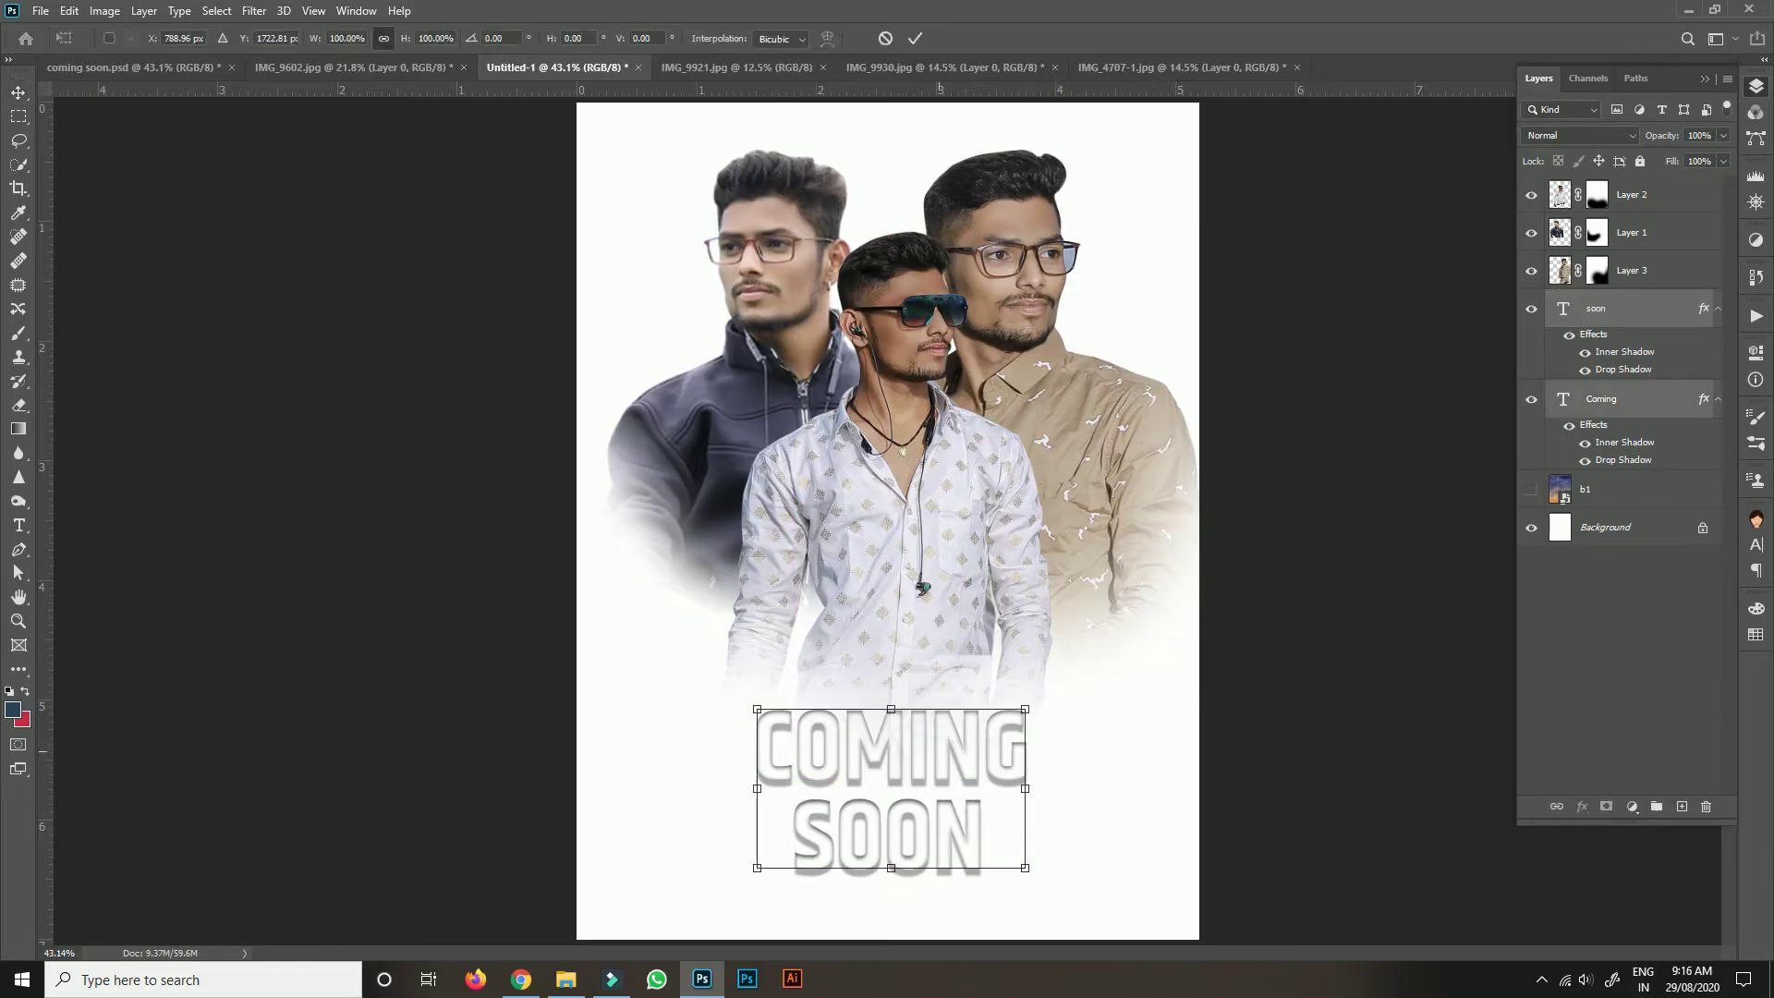
pyautogui.rightClick(940, 414)
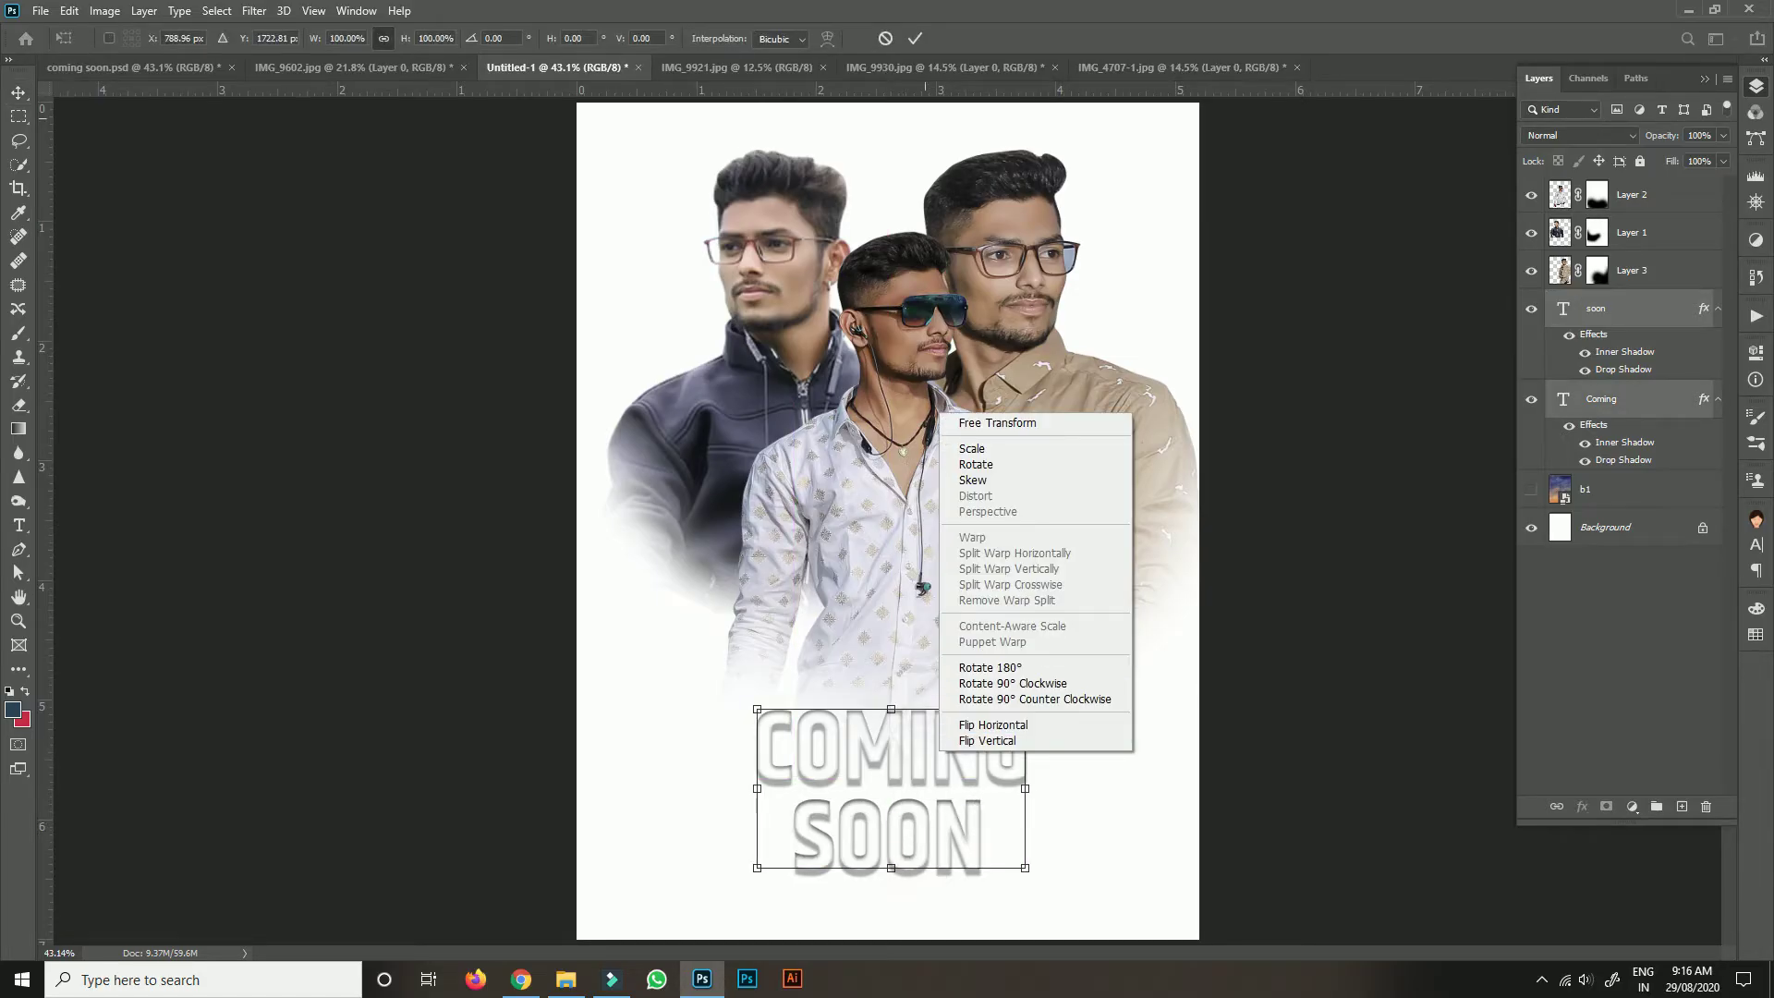
pyautogui.press('Escape')
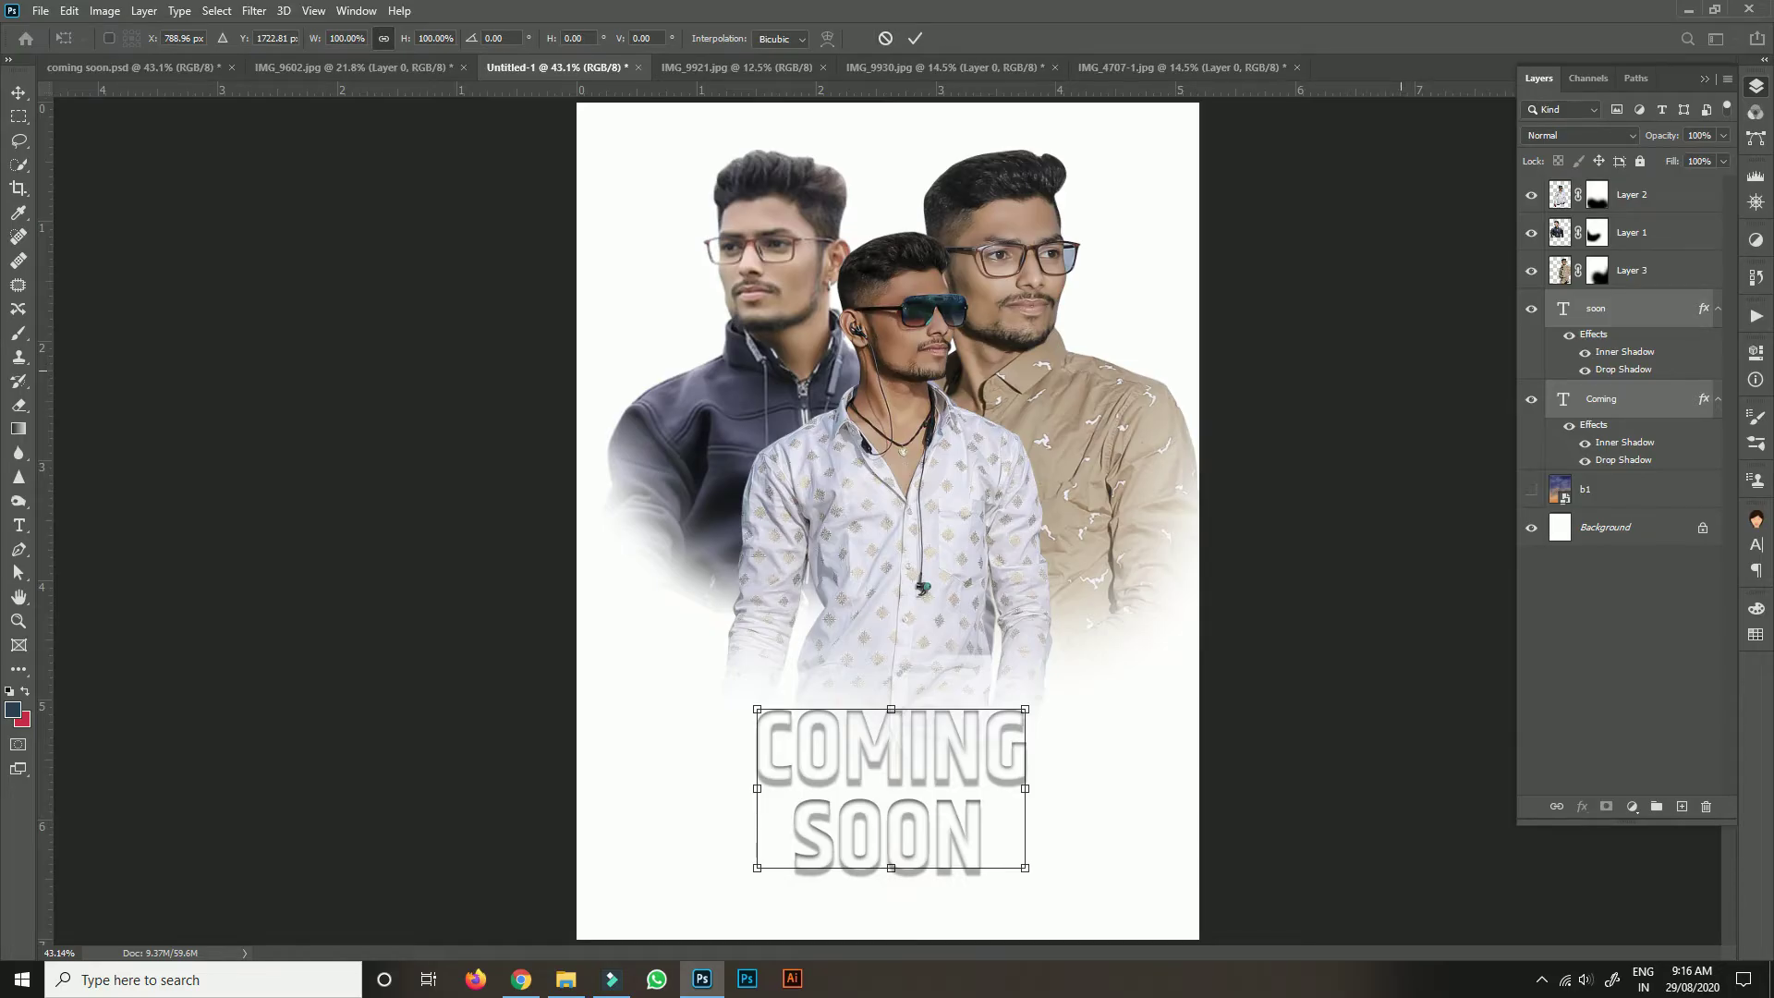
pyautogui.press('Return')
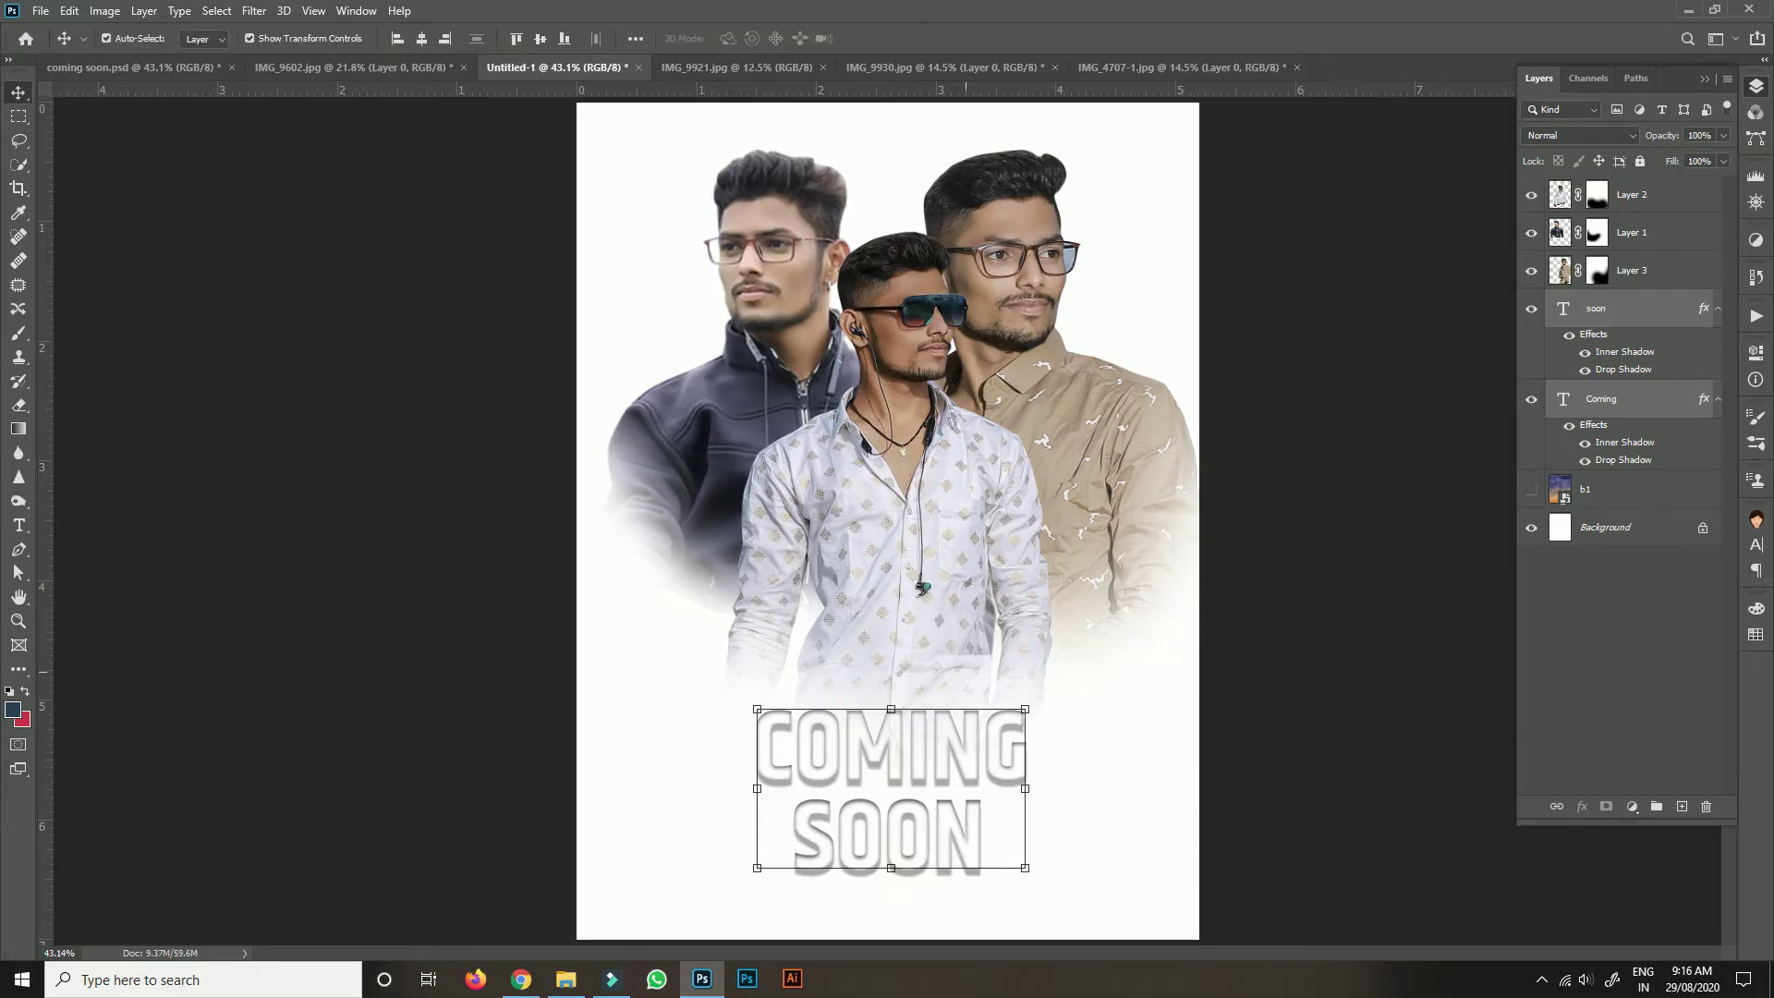
# Switch to File Explorer and open Graphic Design > hollywood Move Poster Background on Local Disk (G:).
pyautogui.click(566, 978)
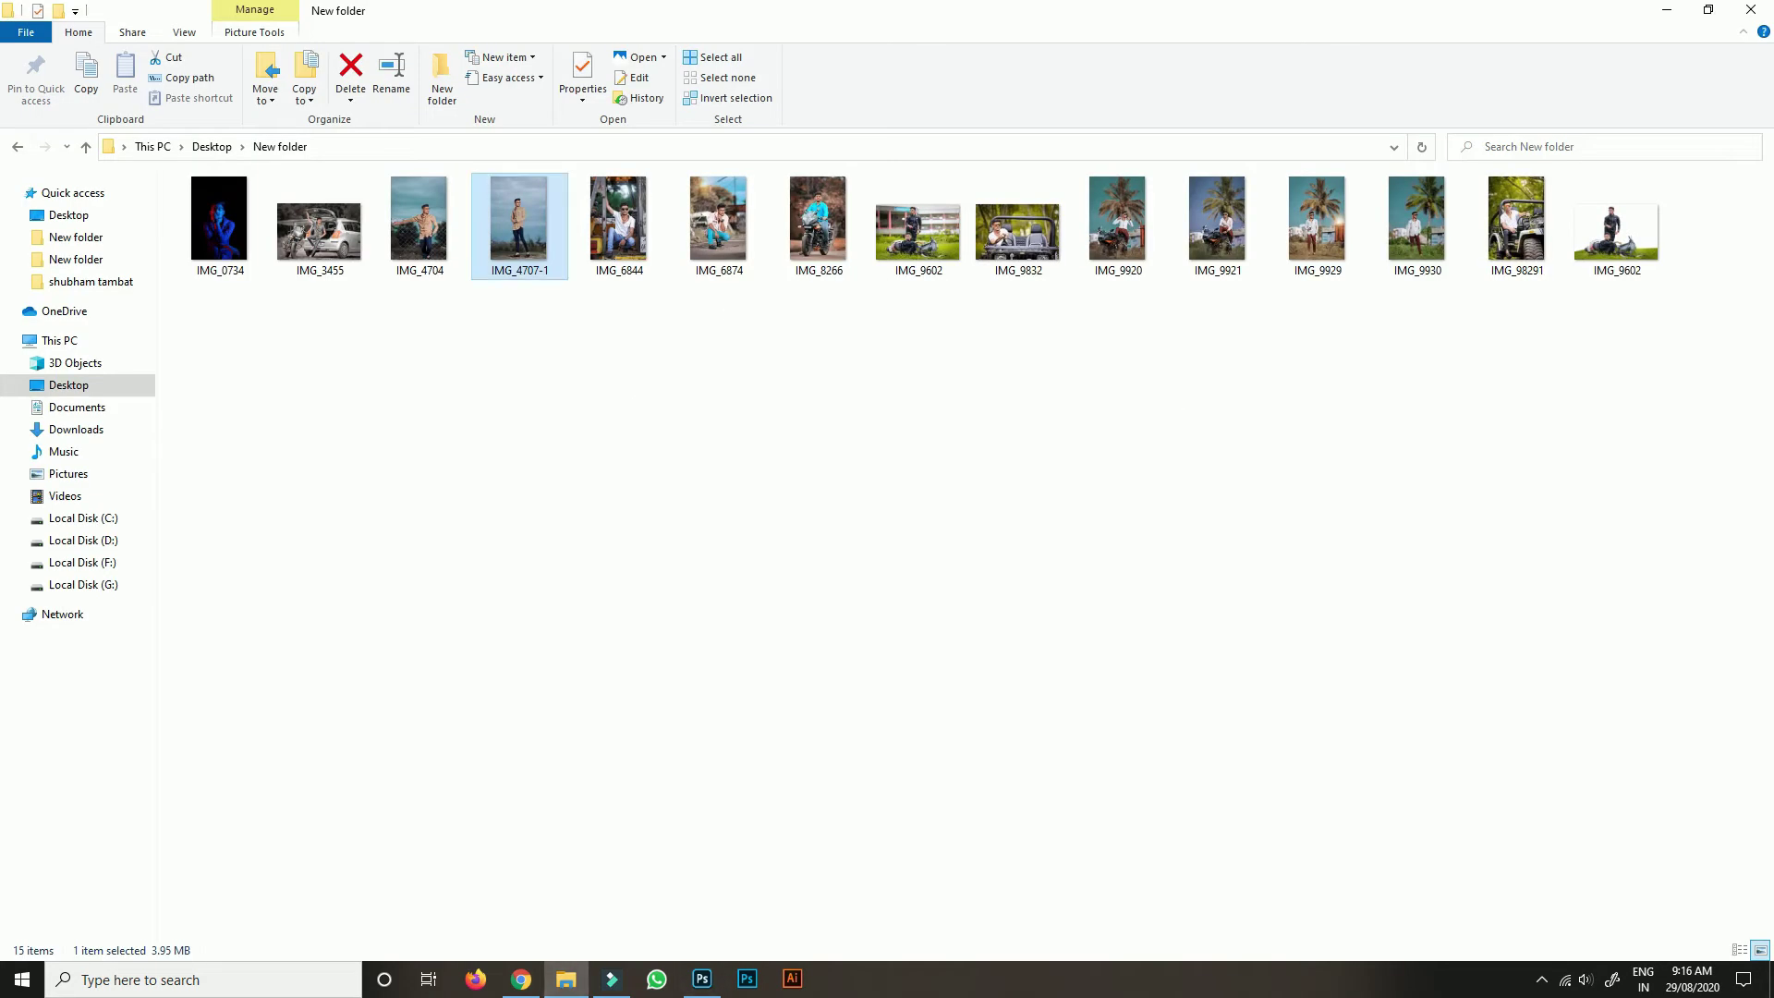
pyautogui.hotkey('alt', 'Left')
pyautogui.hotkey('alt', 'Left')
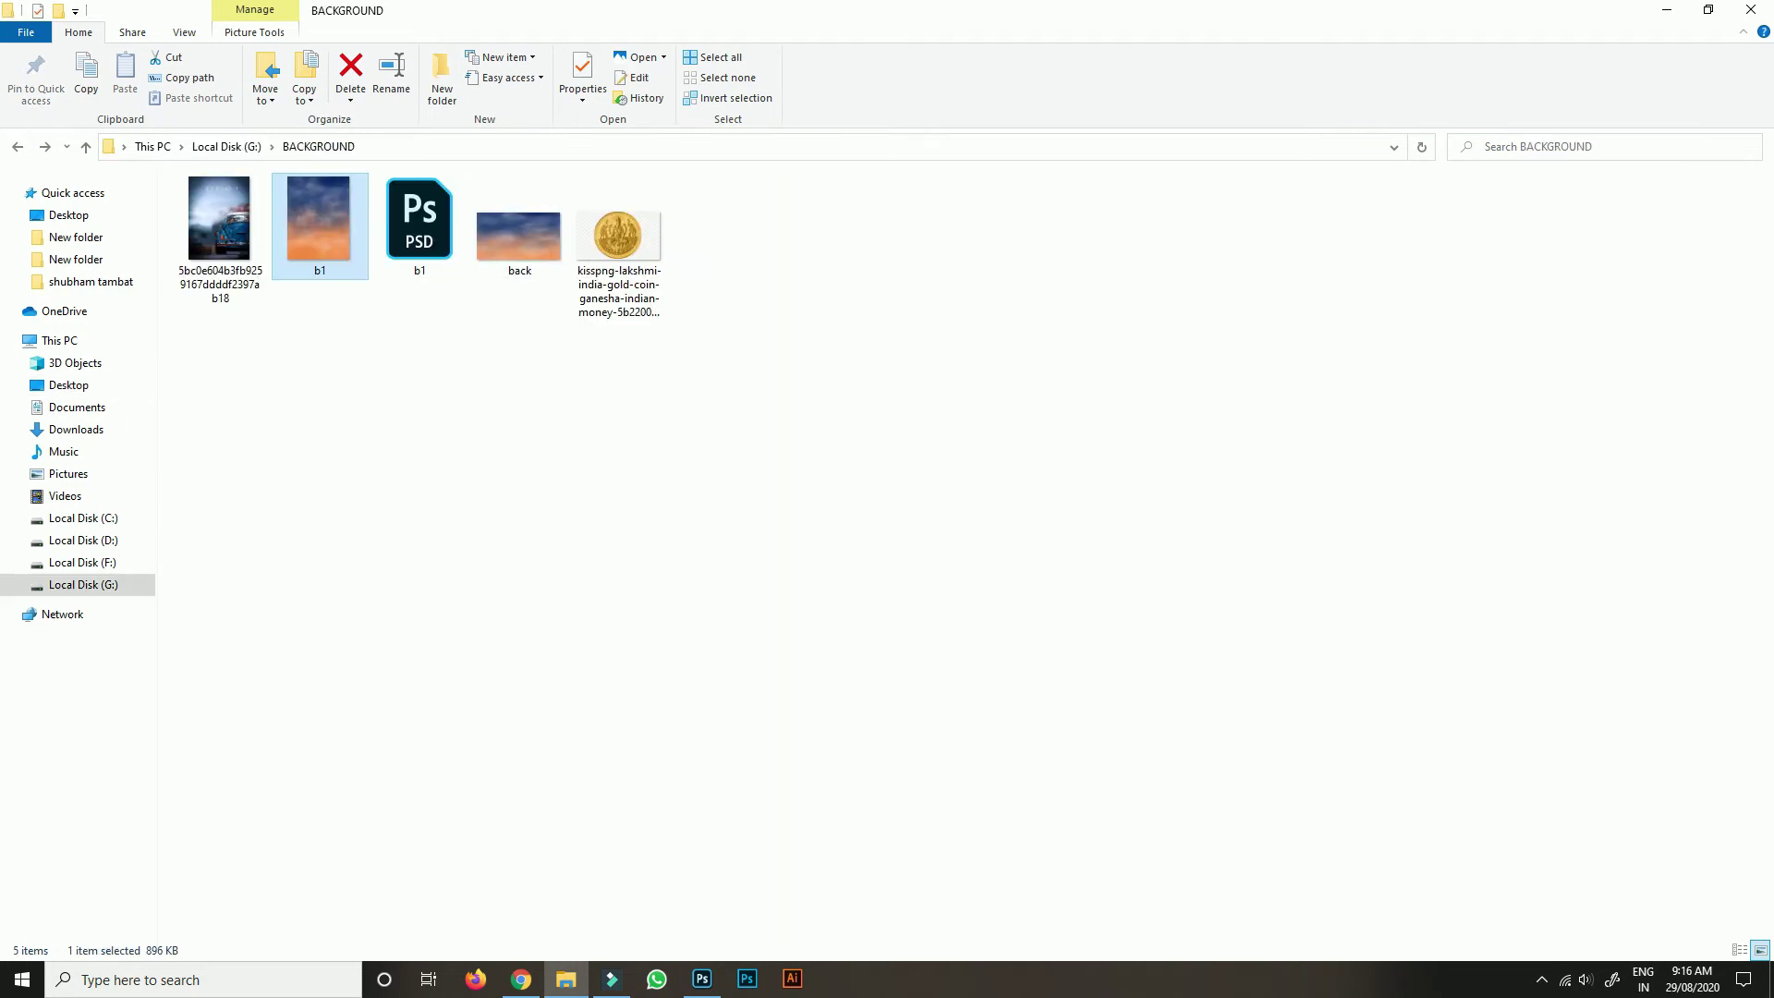
pyautogui.hotkey('alt', 'Left')
pyautogui.hotkey('alt', 'Right')
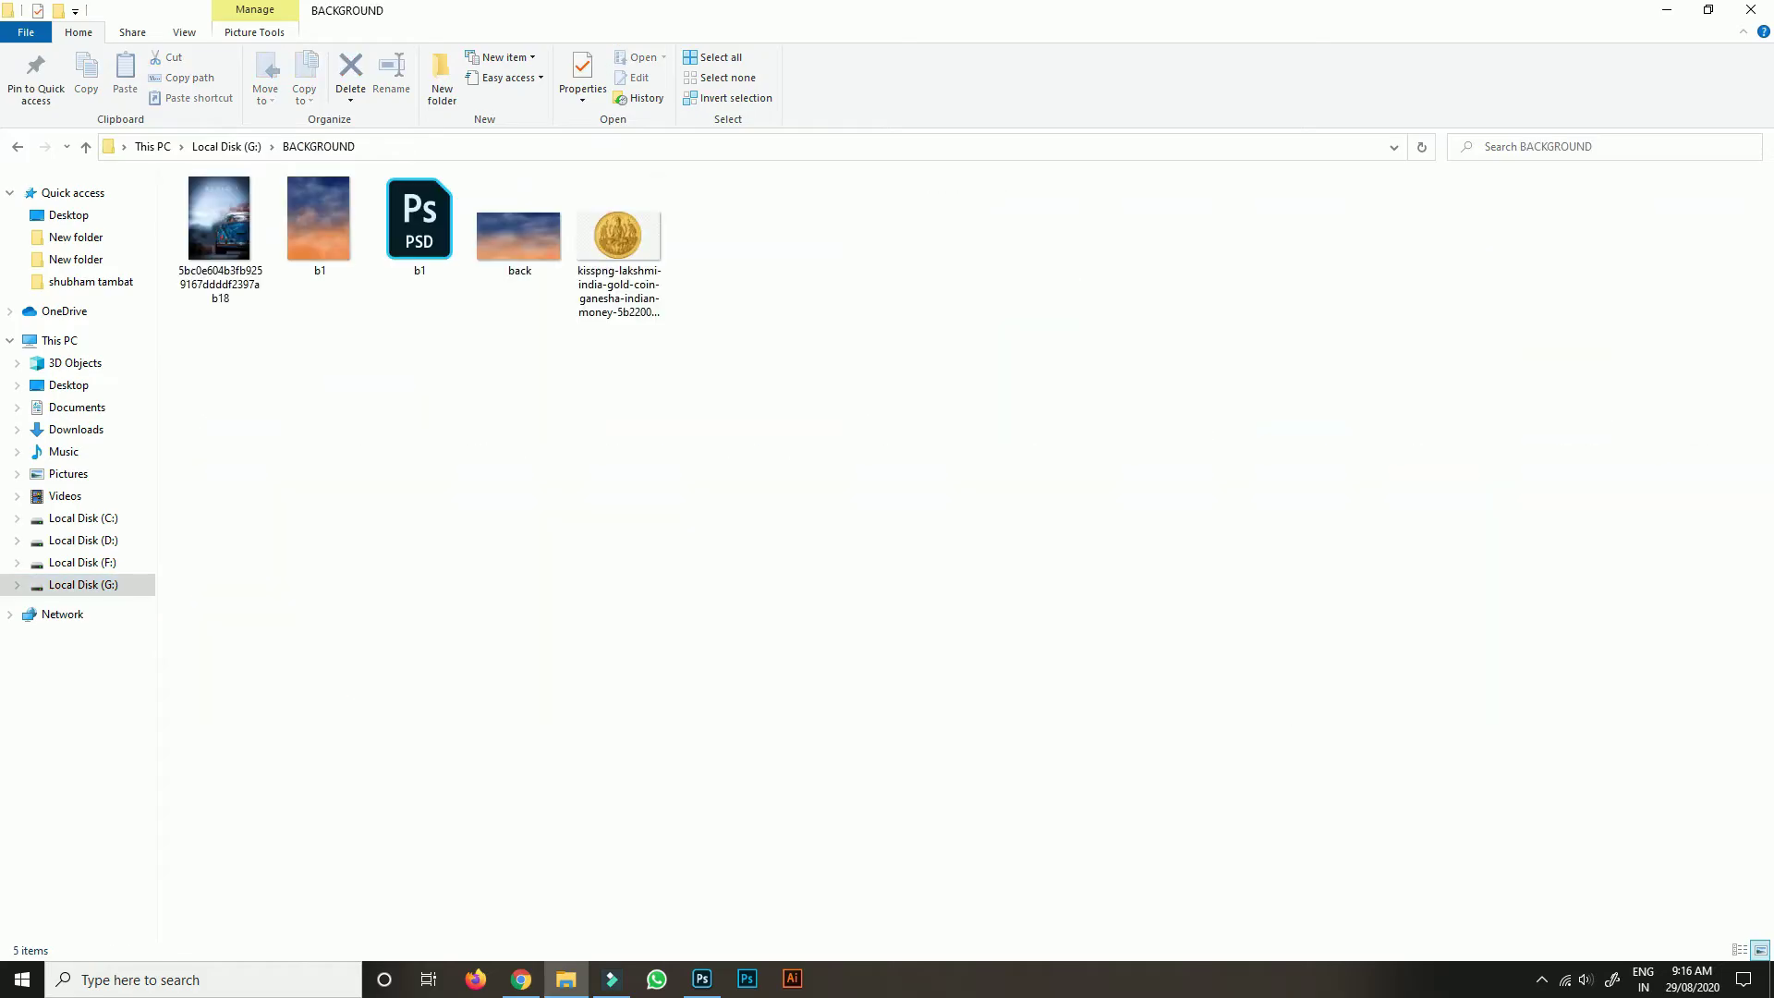
pyautogui.hotkey('alt', 'Left')
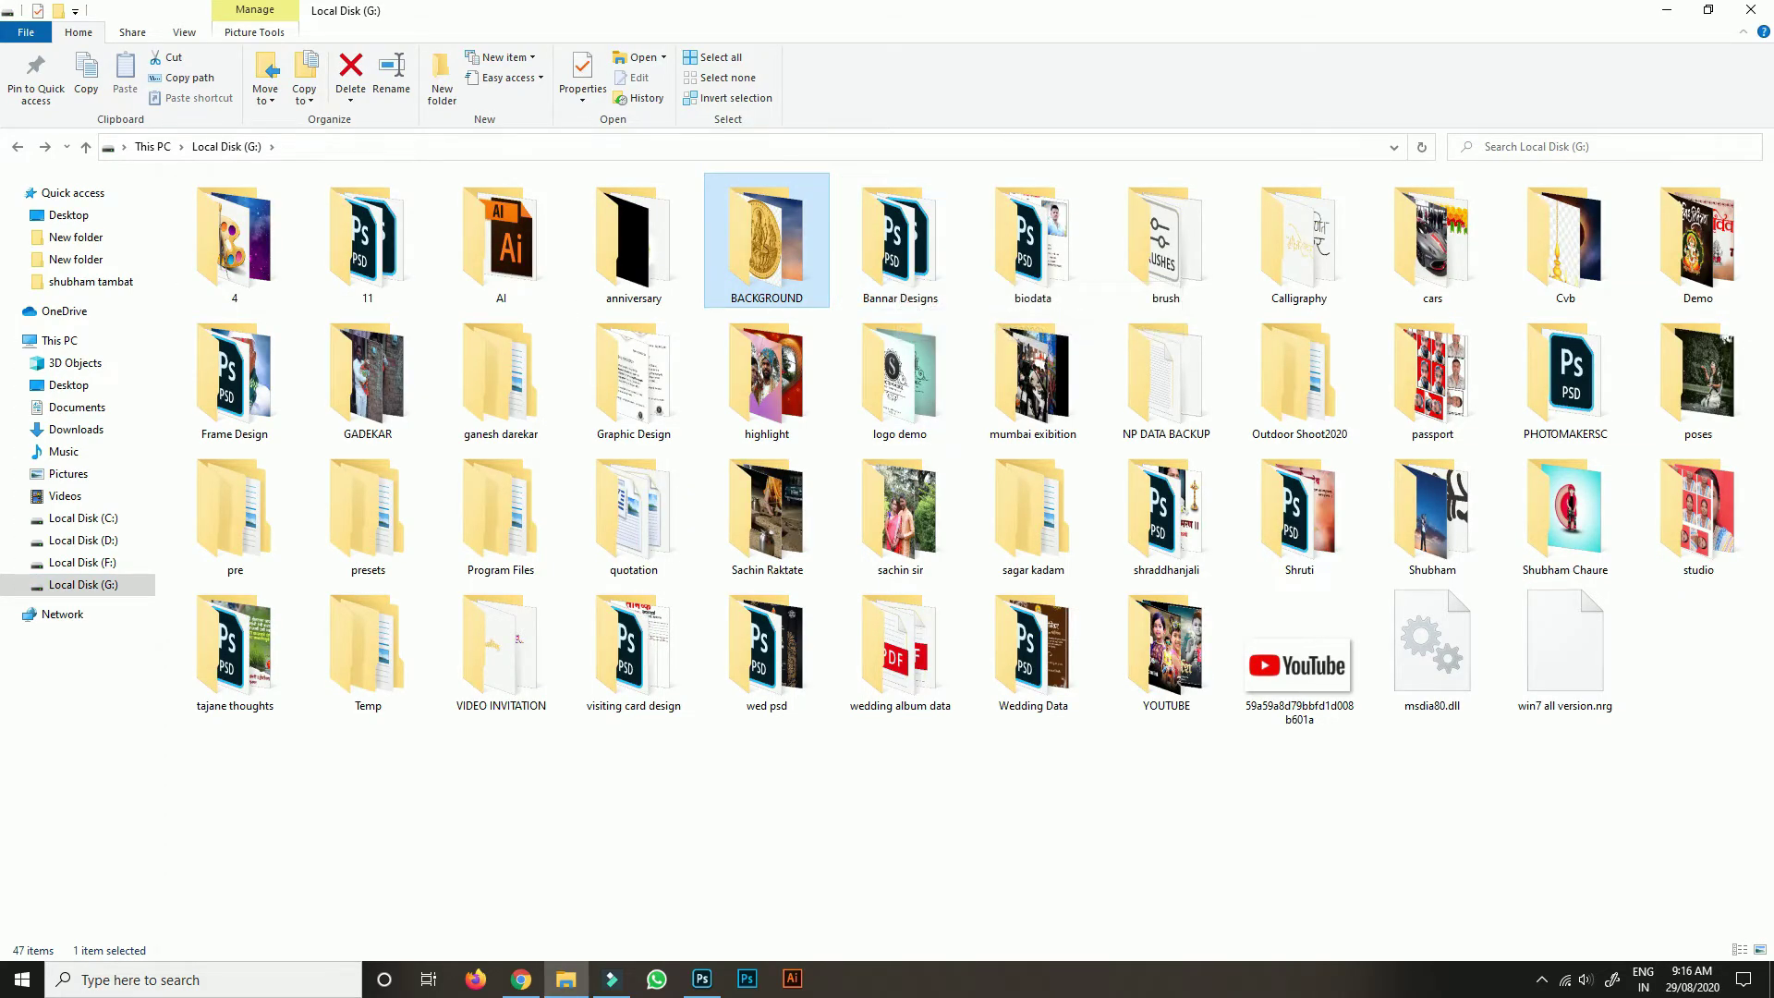
pyautogui.click(634, 379)
pyautogui.doubleClick(634, 379)
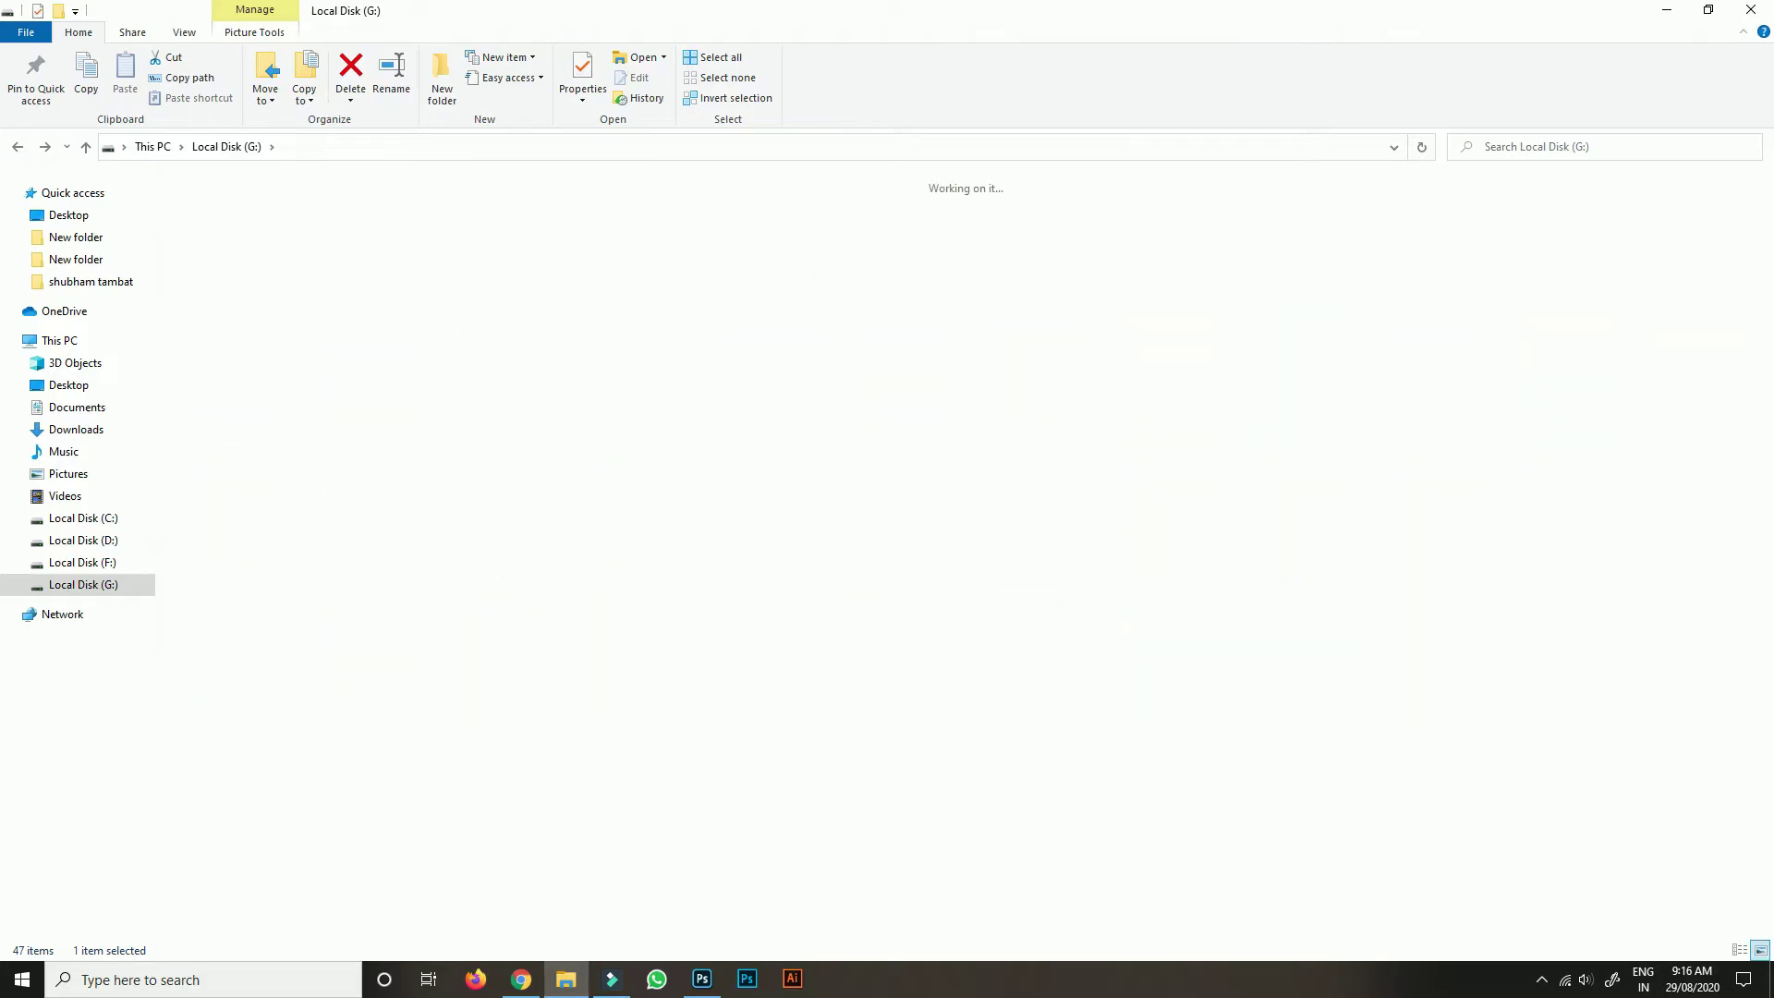
pyautogui.doubleClick(819, 231)
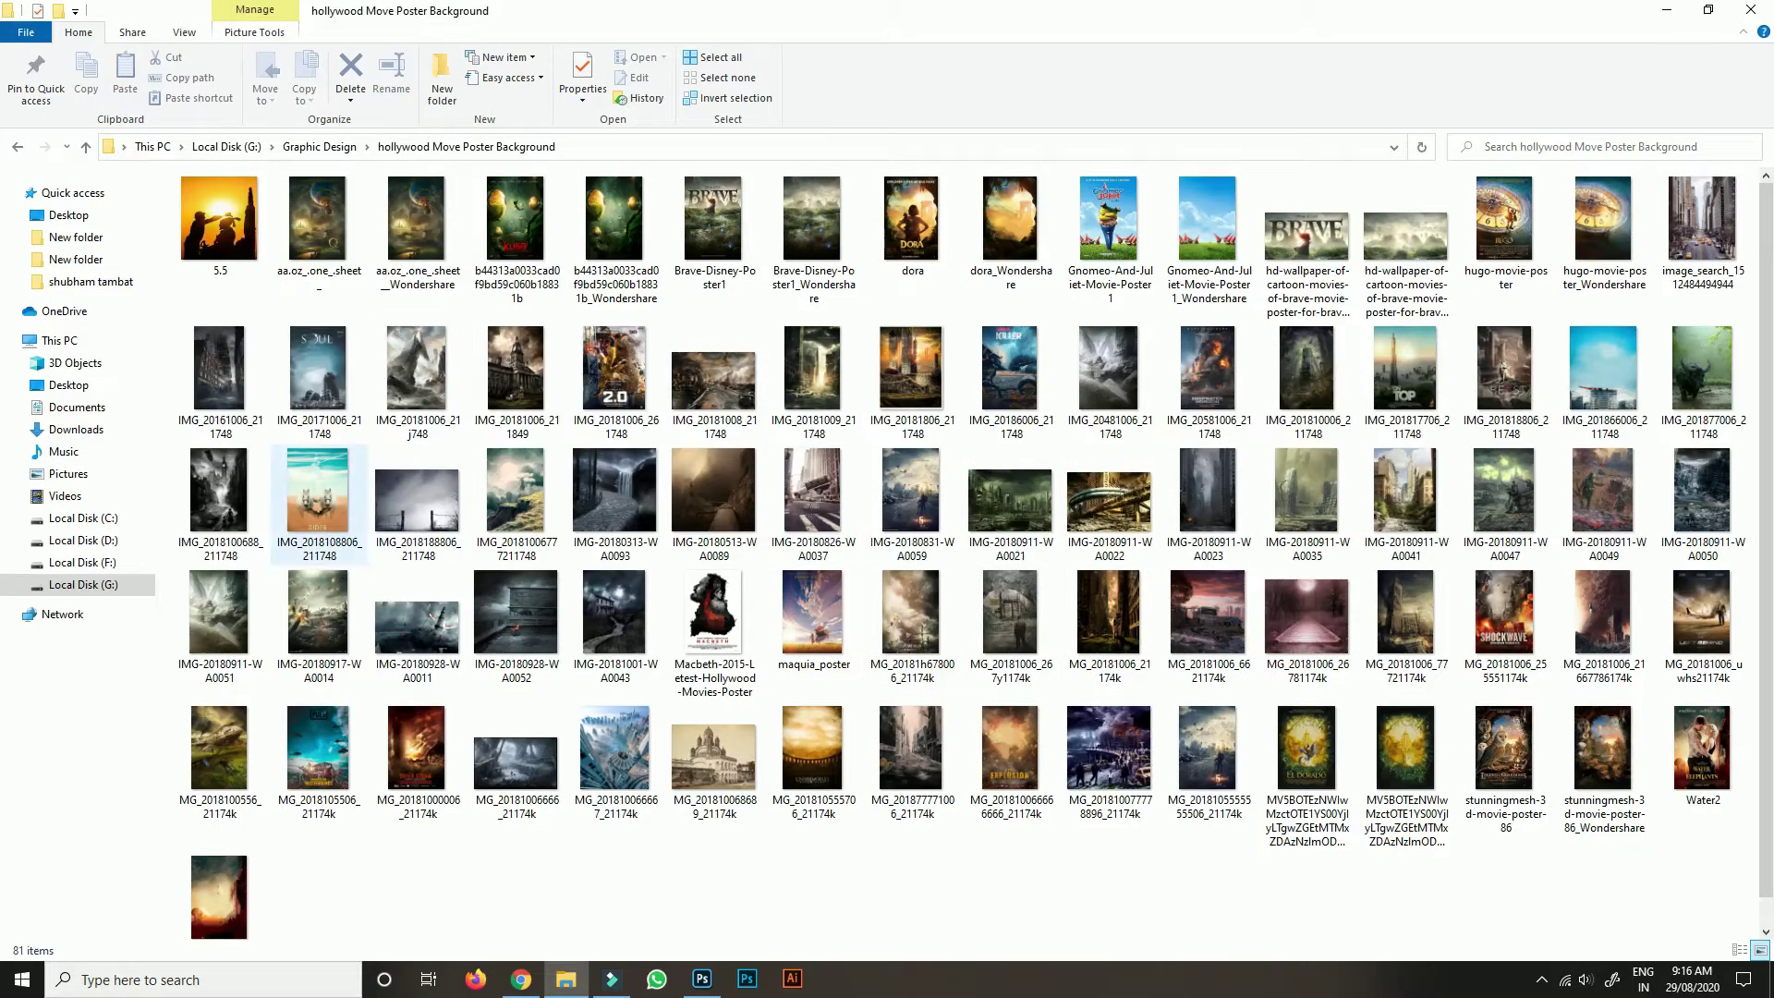
# Preview the image IMG-20180917-WA0014 as a candidate poster background.
pyautogui.click(418, 379)
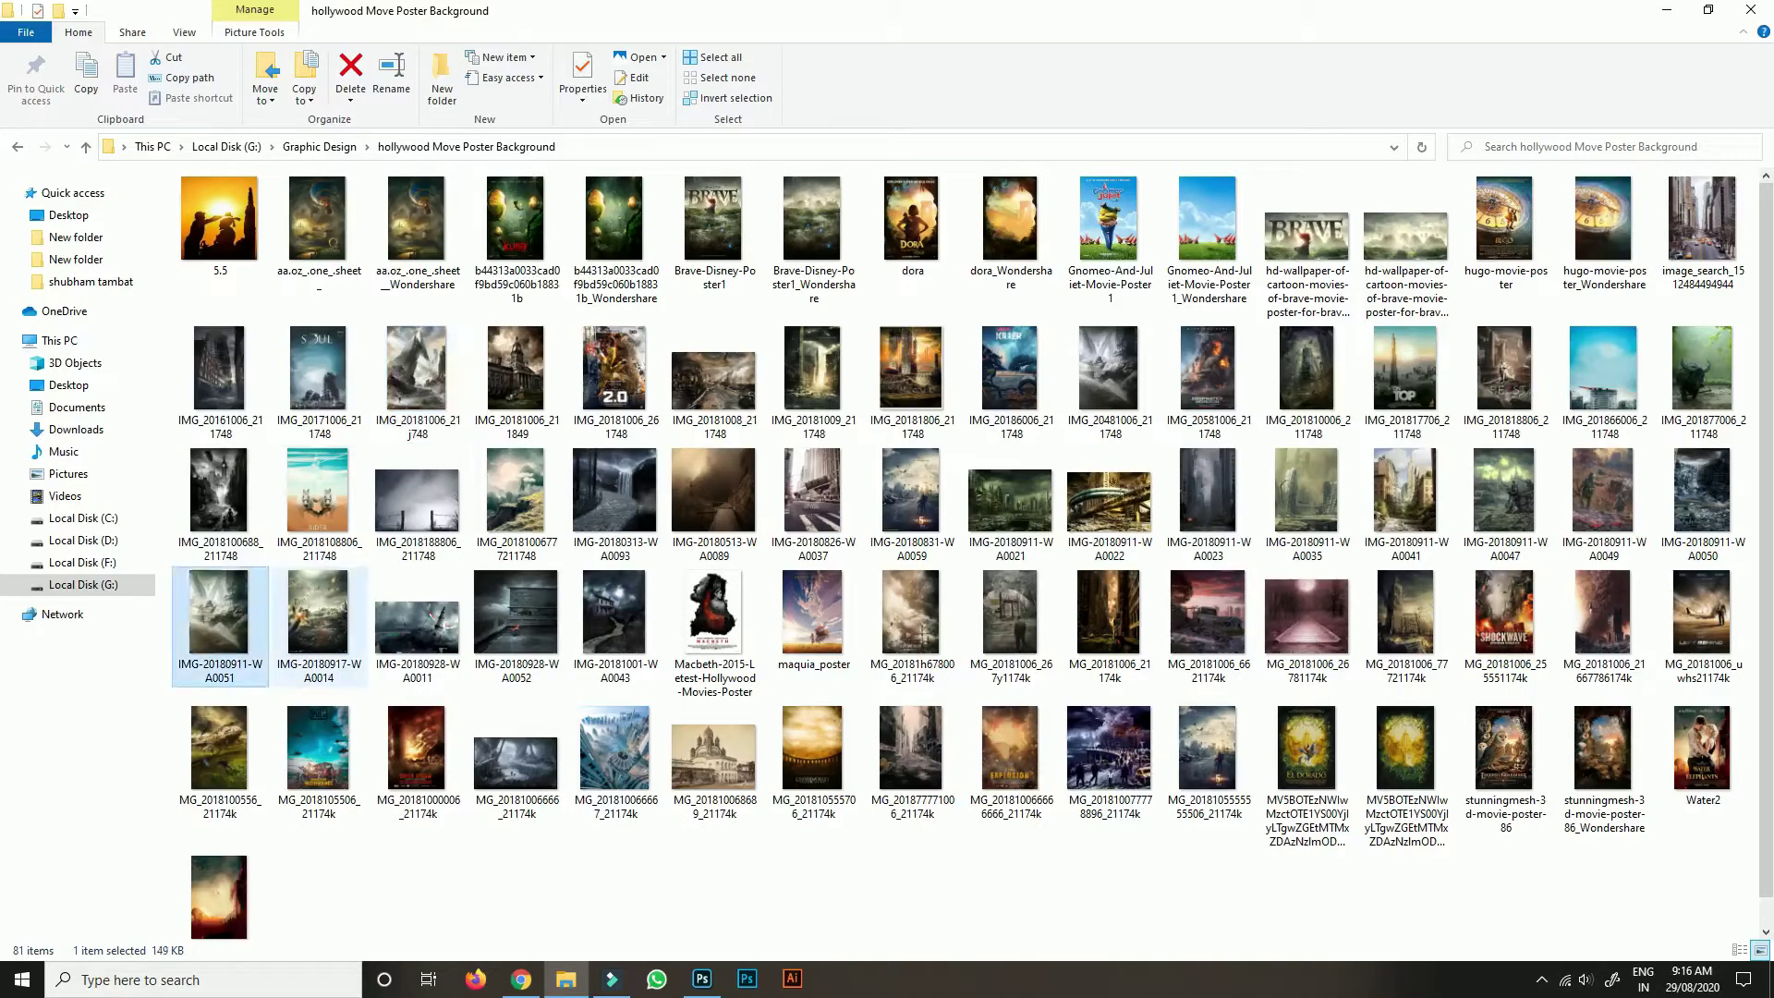
pyautogui.click(319, 615)
pyautogui.doubleClick(318, 615)
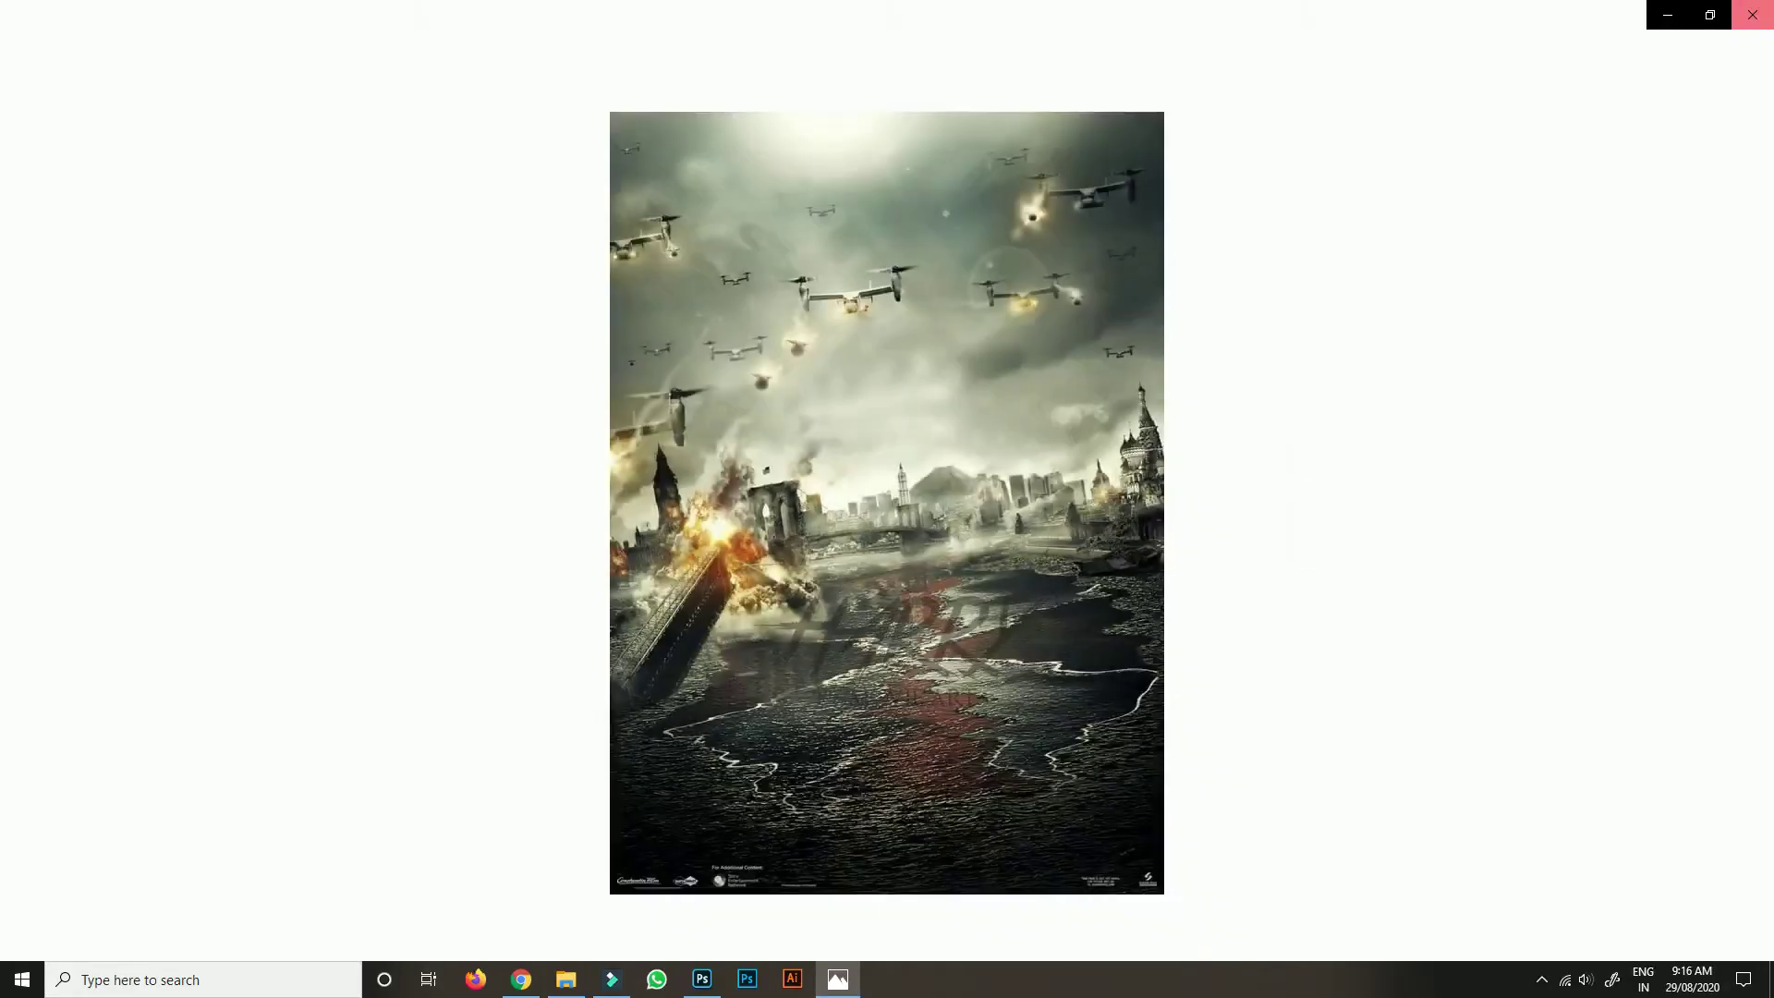
pyautogui.click(1751, 10)
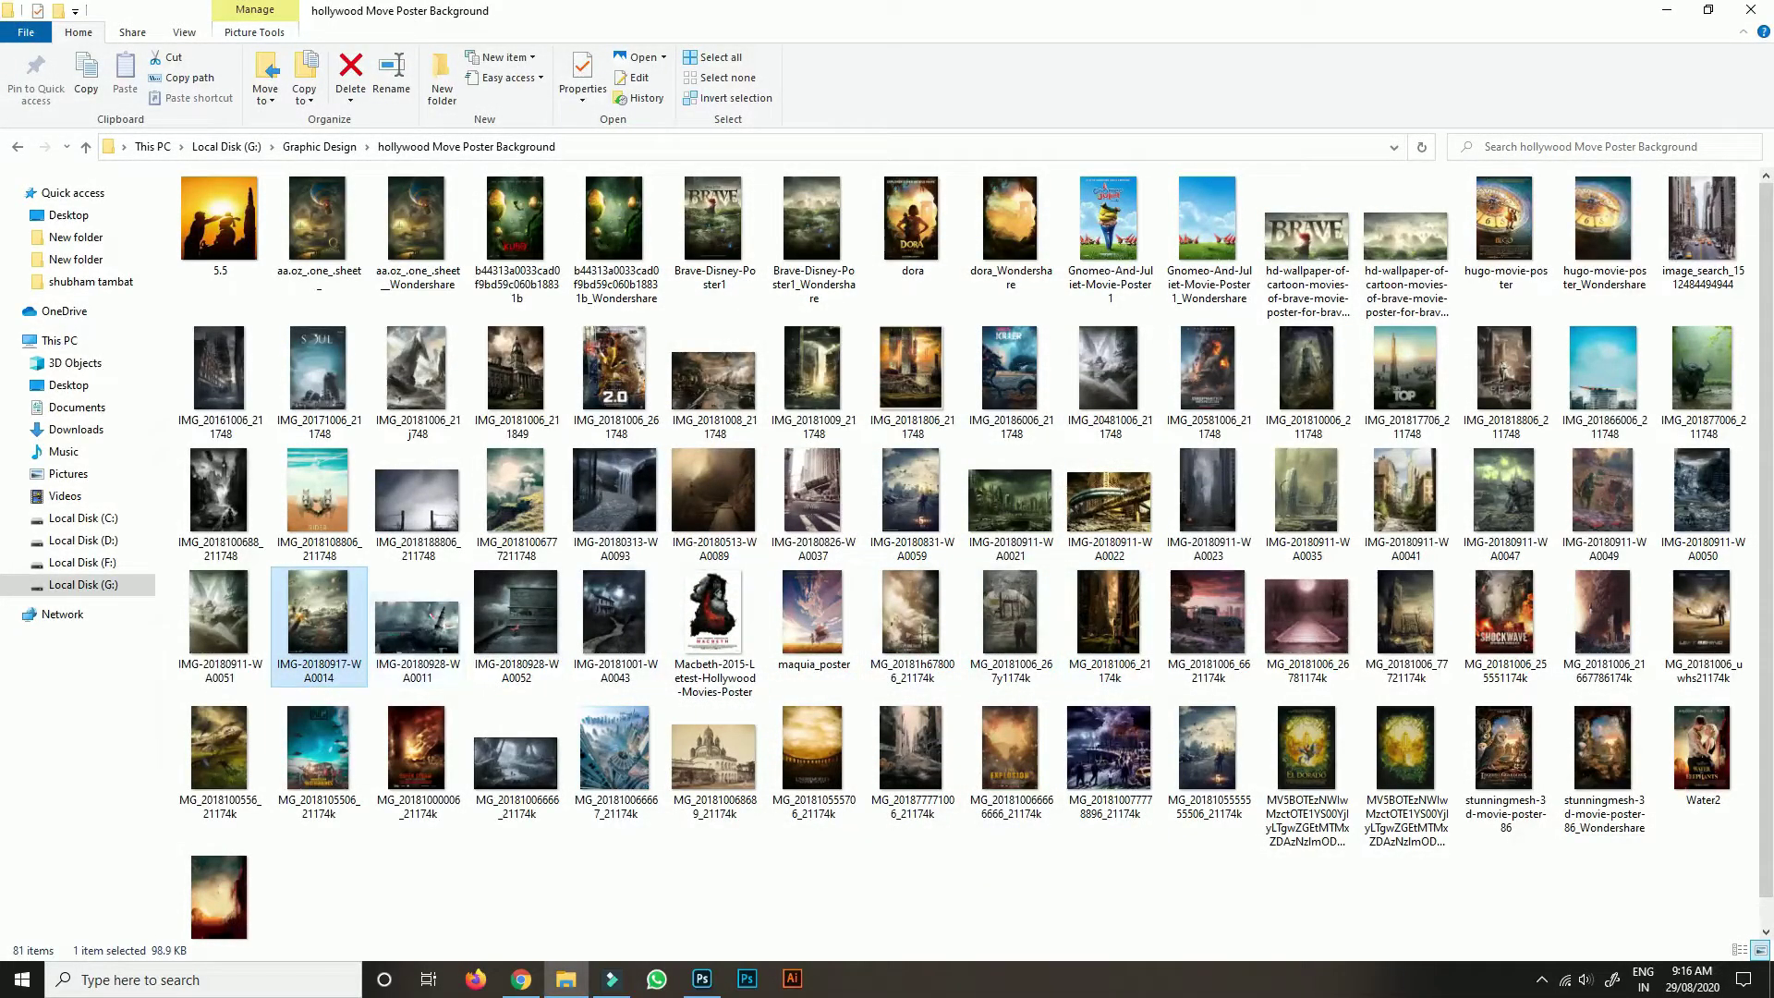
# Place IMG-20180917-WA0014 in Untitled-1, scaled to 64.29% to cover the canvas, and move its layer directly above Background.
pyautogui.moveTo(319, 619); pyautogui.dragTo(887, 518)
pyautogui.moveTo(1184, 102); pyautogui.dragTo(1219, 54)
pyautogui.moveTo(590, 938)
pyautogui.mouseDown()
pyautogui.moveTo(578, 955)
pyautogui.moveTo(589, 932)
pyautogui.mouseUp()
pyautogui.click(897, 38)
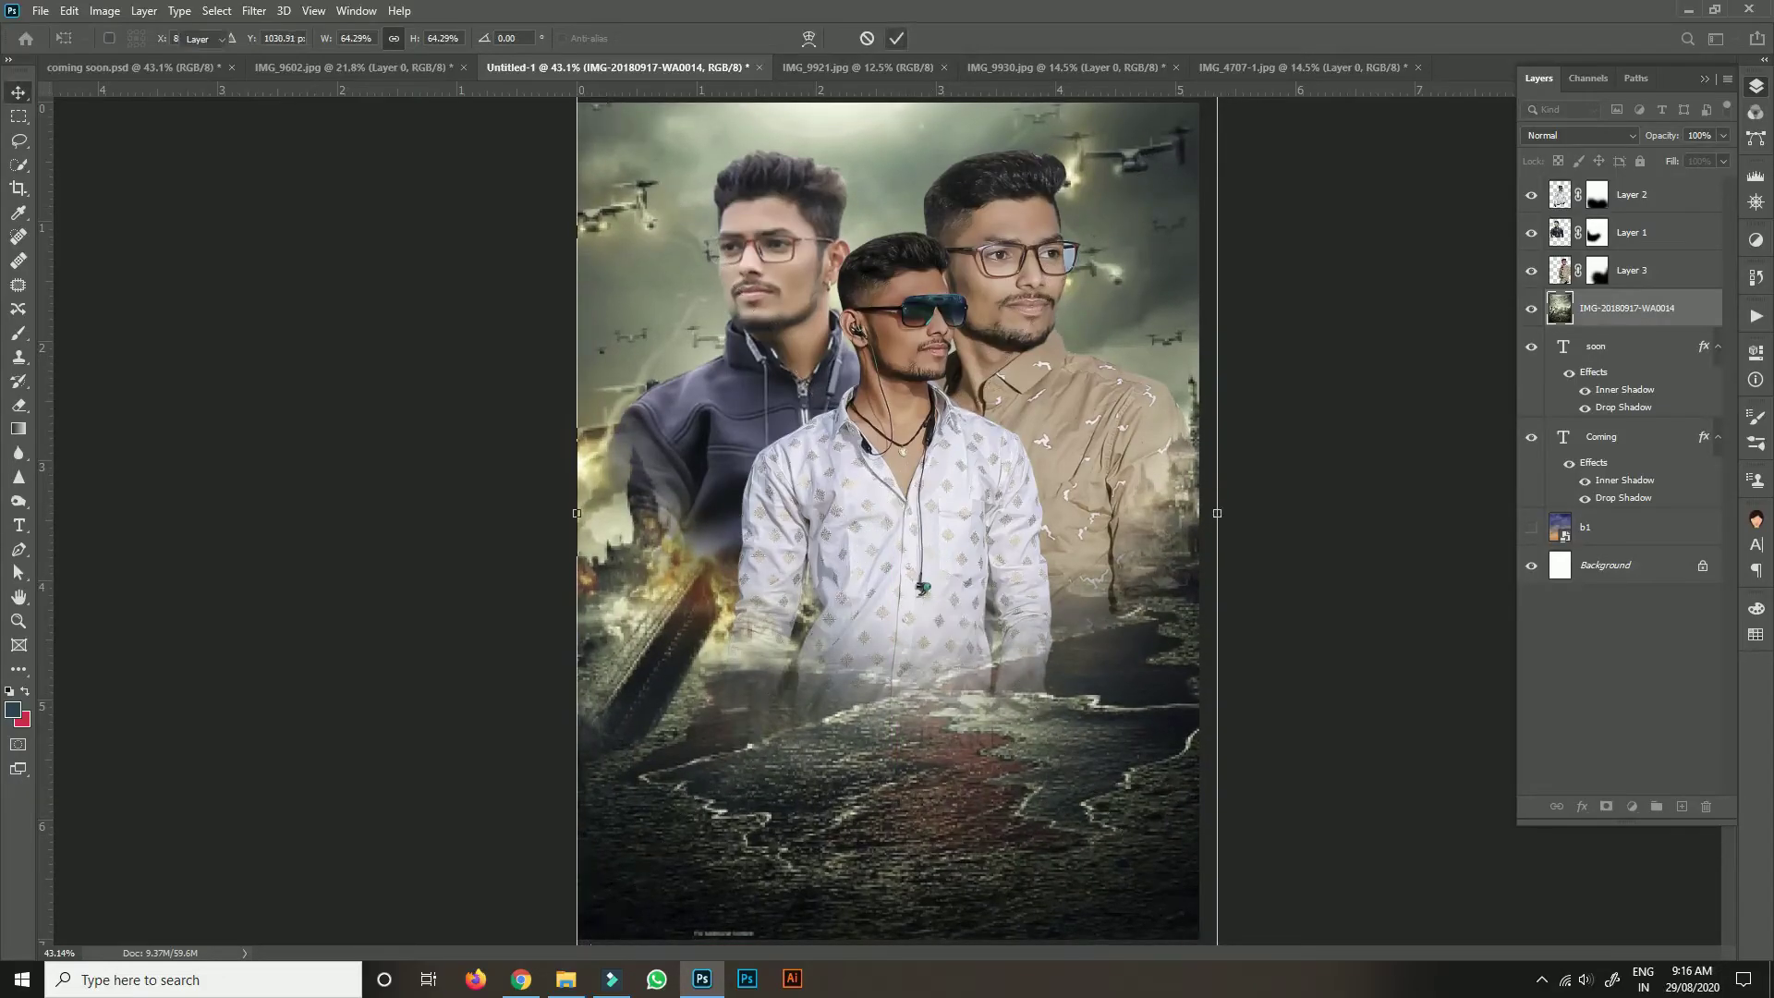
pyautogui.moveTo(1571, 308); pyautogui.dragTo(1571, 534)
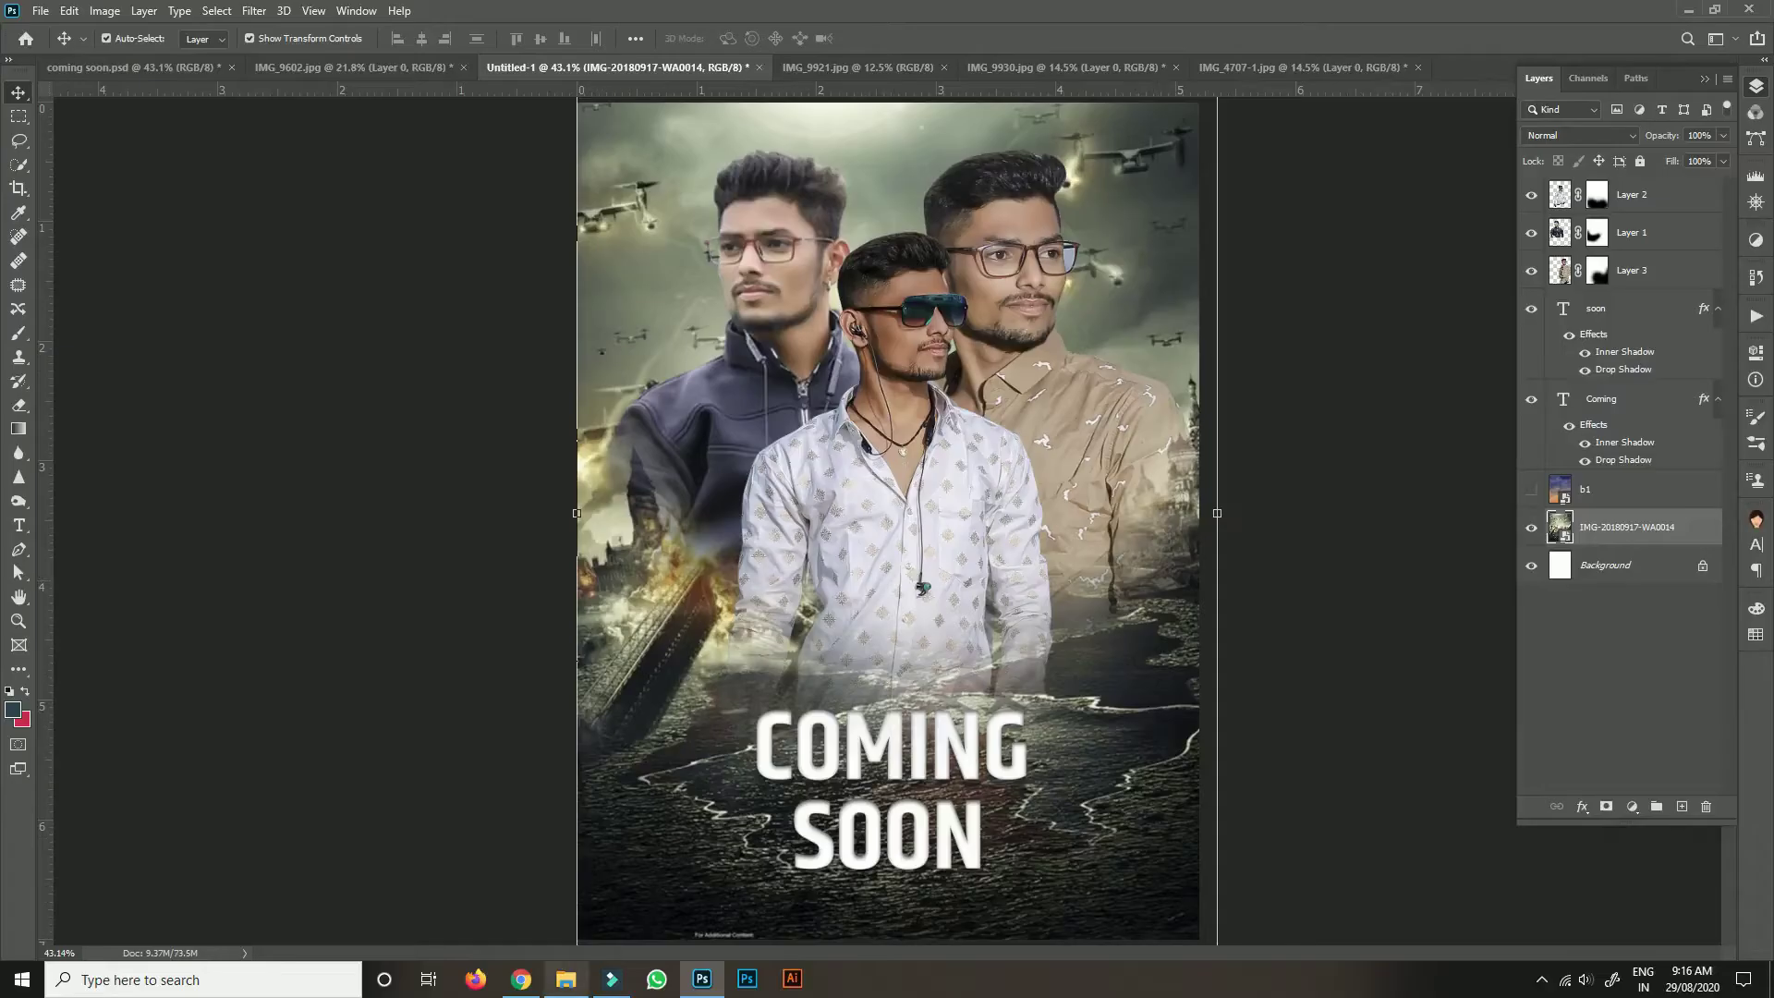
pyautogui.moveTo(566, 980)
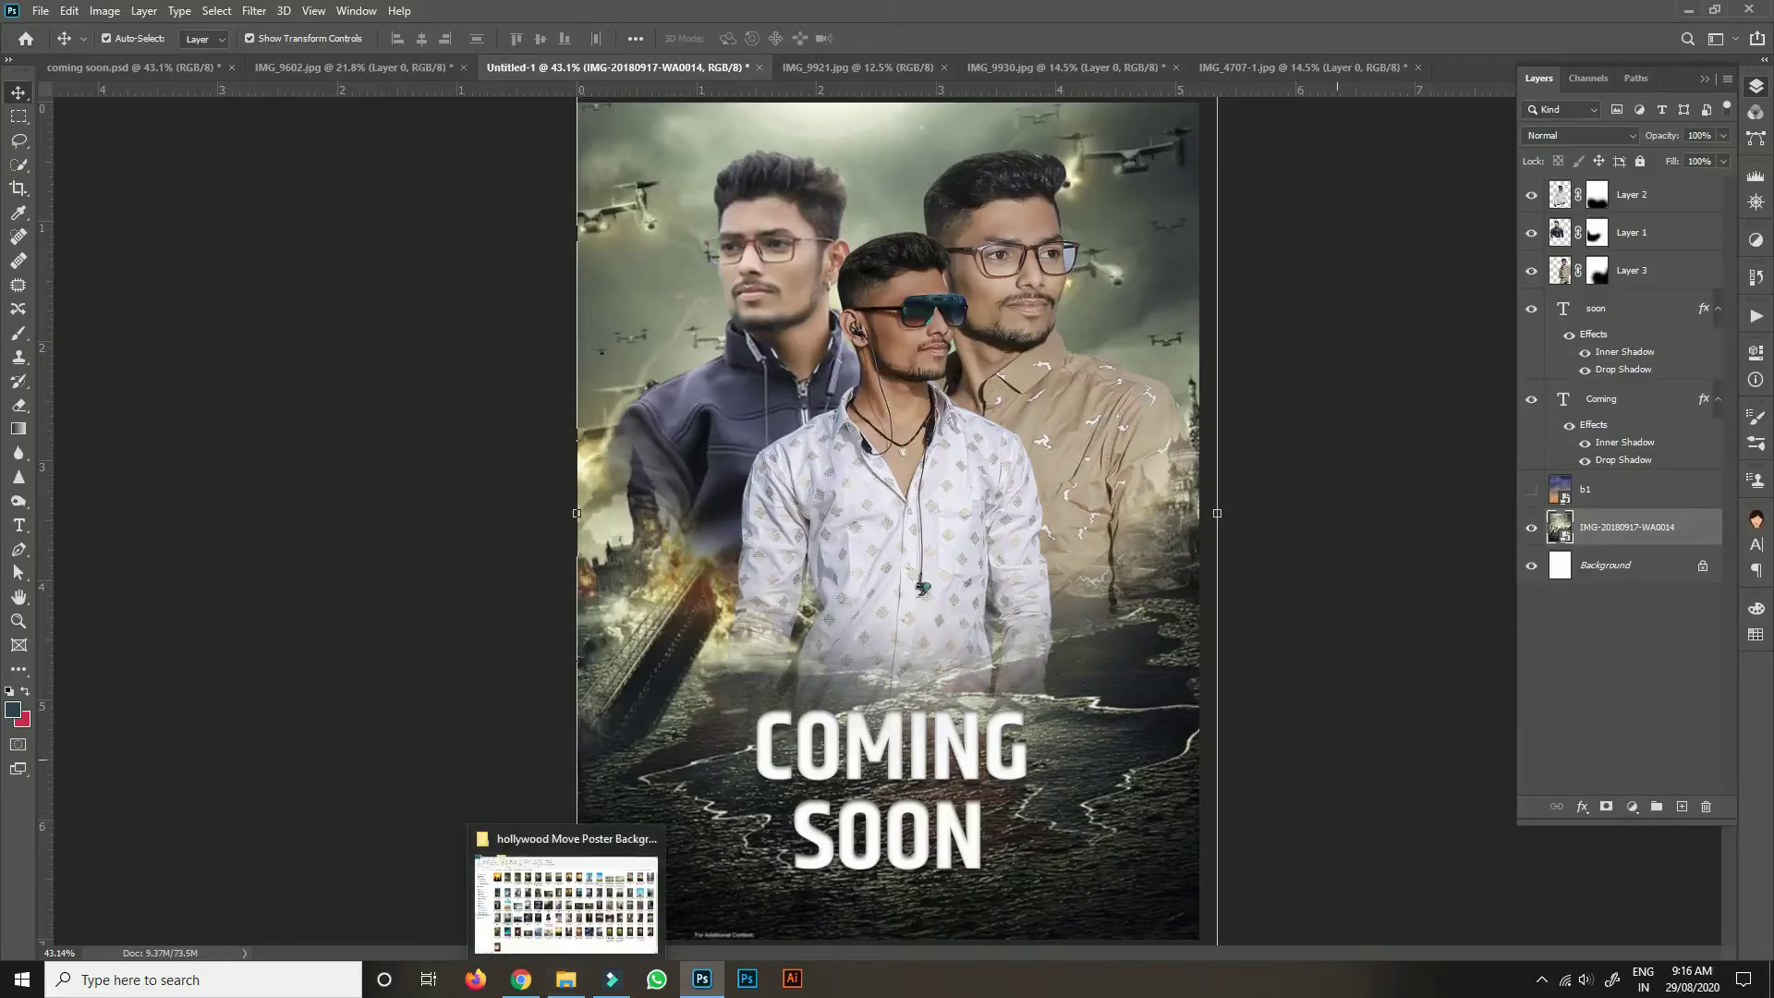
# Nudge COMING down closer to SOON, and fine-tune SOON's position beneath it.
pyautogui.click(998, 760)
pyautogui.hotkey('shift', 'Down')
pyautogui.hotkey('shift', 'Down')
pyautogui.hotkey('shift', 'Down')
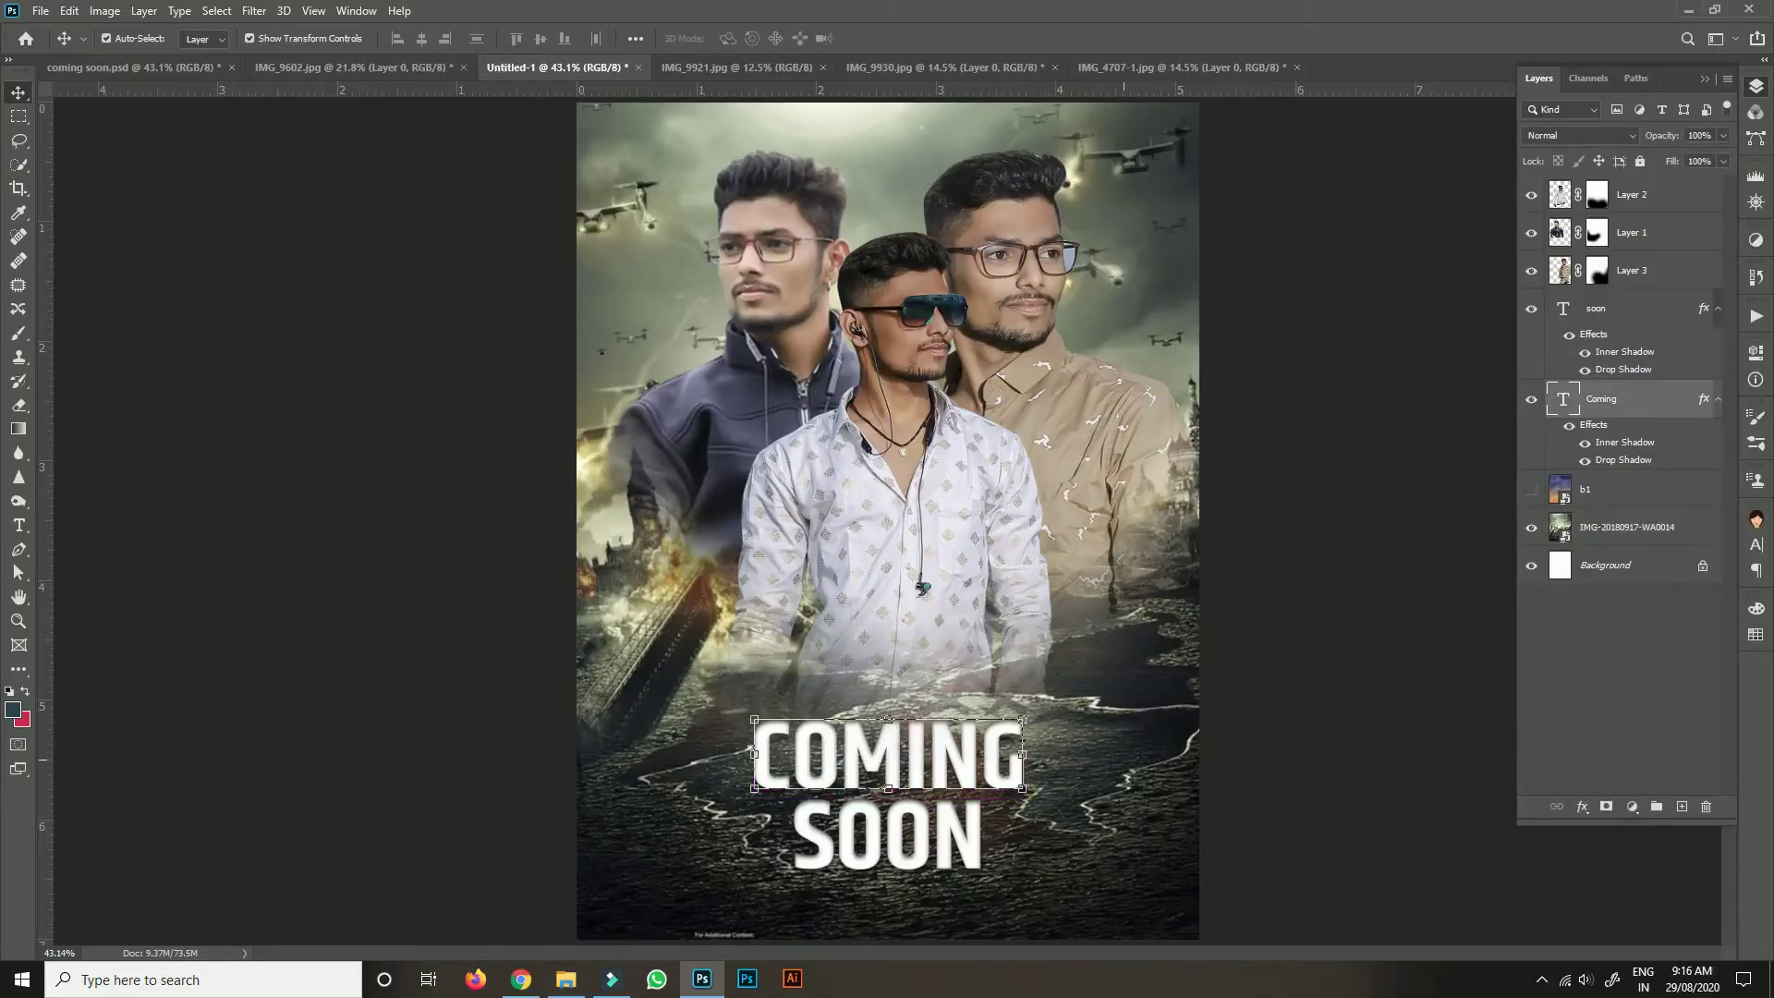
pyautogui.moveTo(984, 813)
pyautogui.mouseDown()
pyautogui.moveTo(961, 814)
pyautogui.moveTo(982, 810)
pyautogui.mouseUp()
pyautogui.press('Left')
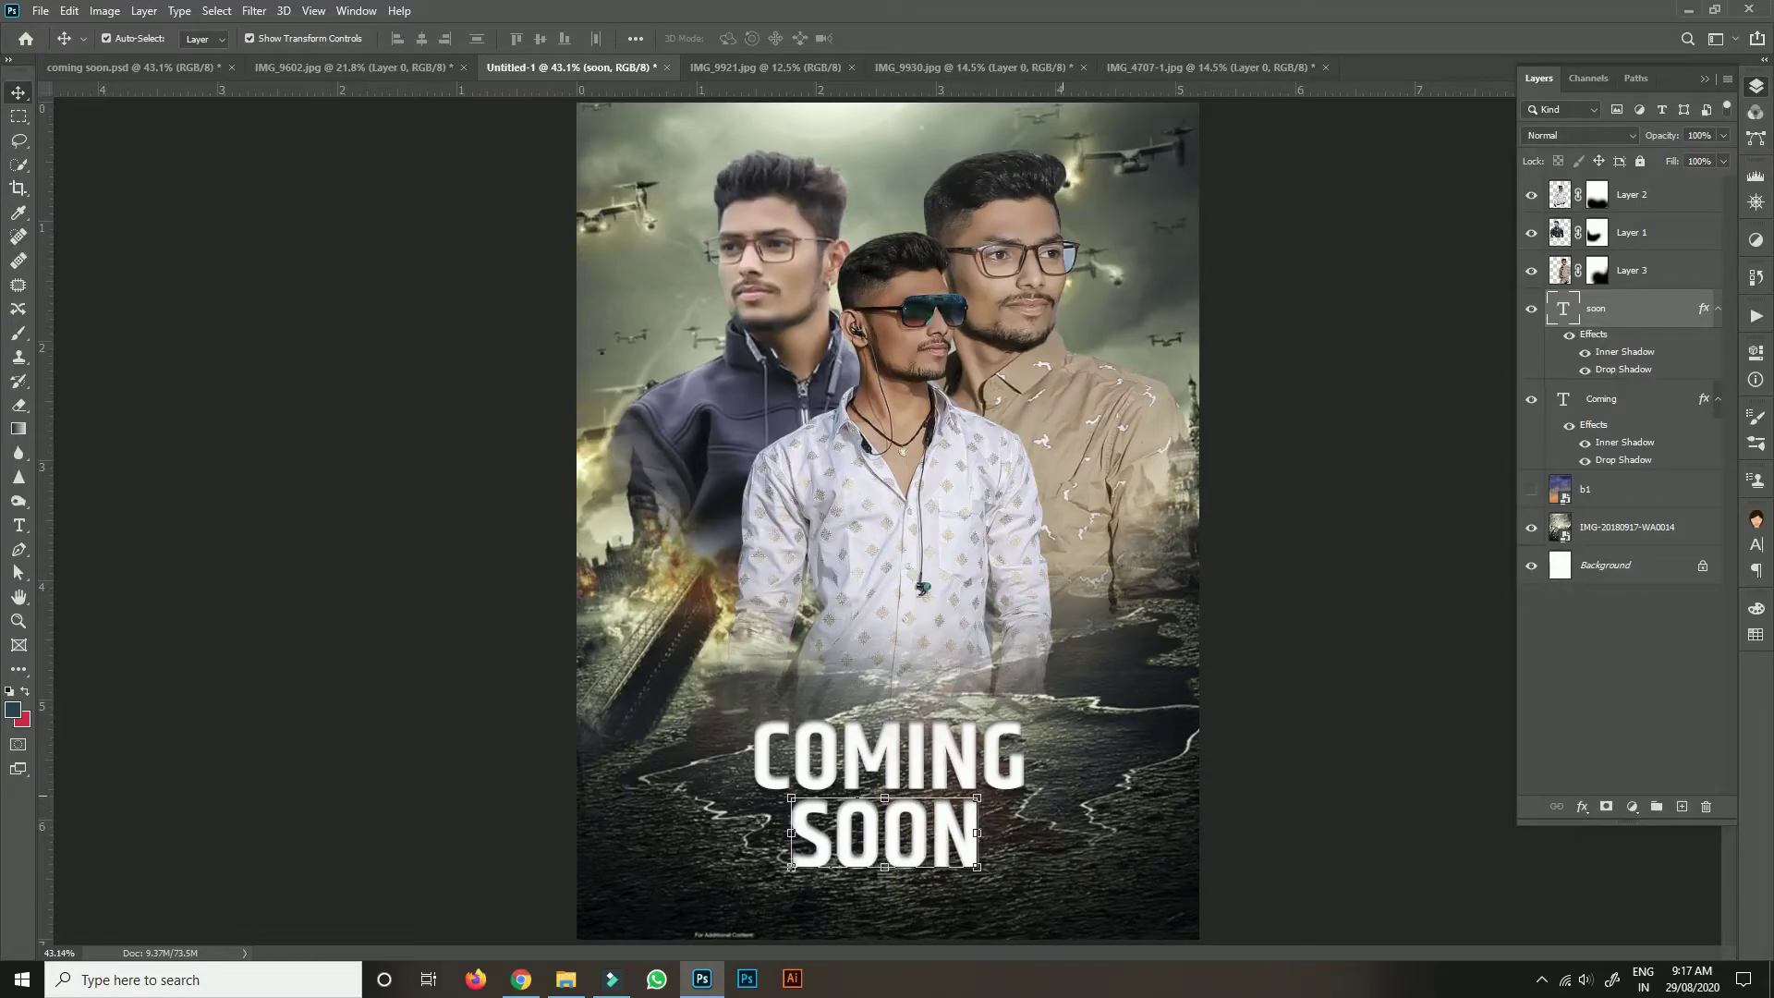
pyautogui.press('Up')
pyautogui.press('Right')
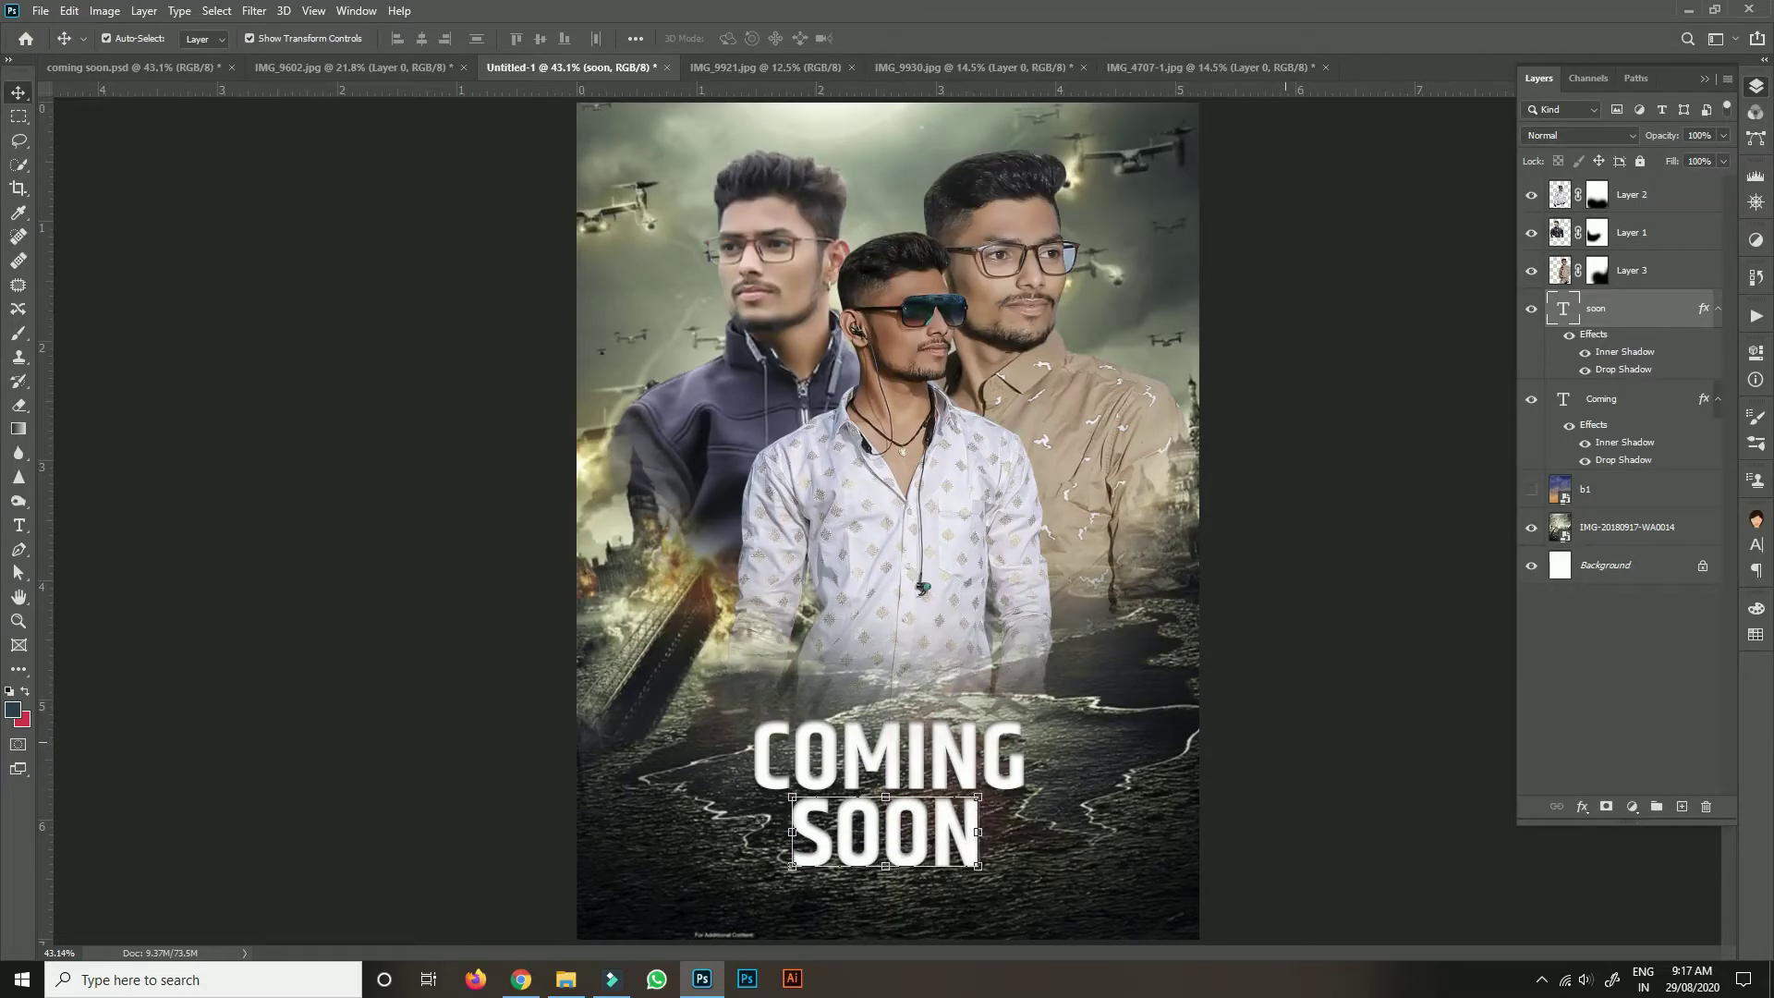
pyautogui.hotkey('ctrl', 'd')
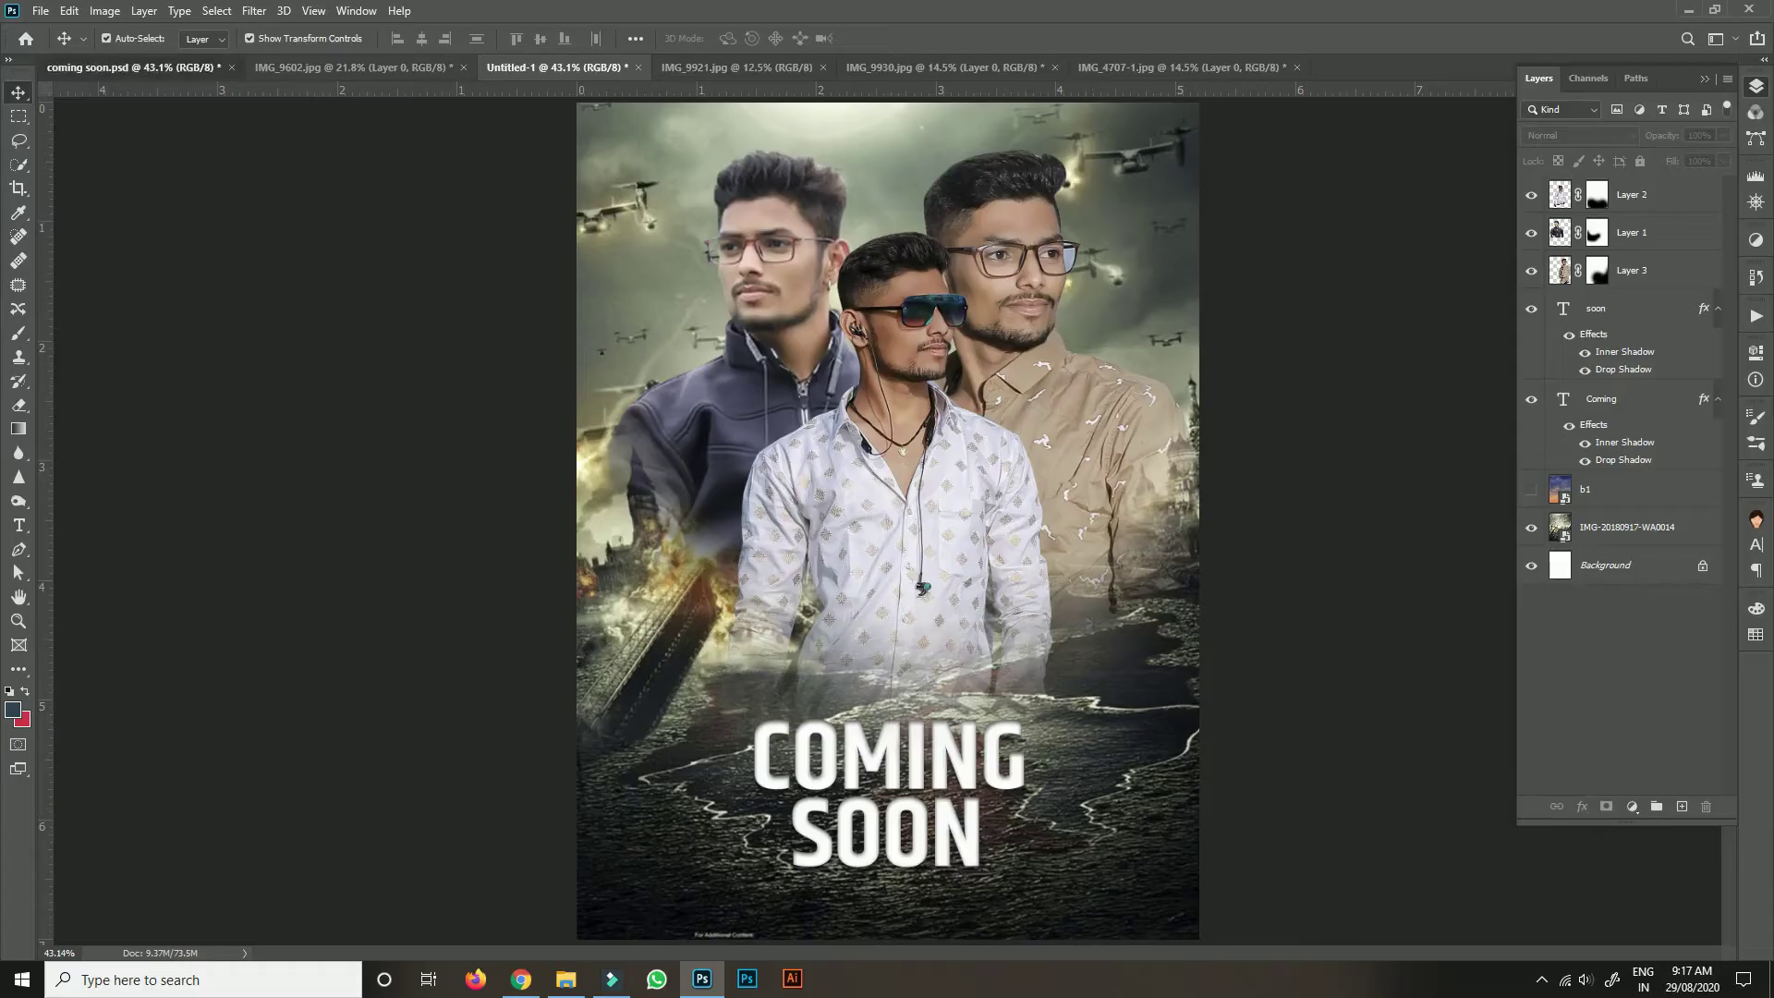
# Copy the day and month text layers from coming soon.psd into Untitled-1, stacked directly beside SOON.
pyautogui.click(134, 67)
pyautogui.moveTo(1049, 625); pyautogui.dragTo(1004, 811)
pyautogui.keyDown('shift'); pyautogui.click(1070, 649); pyautogui.keyUp('shift')
pyautogui.click(1005, 814)
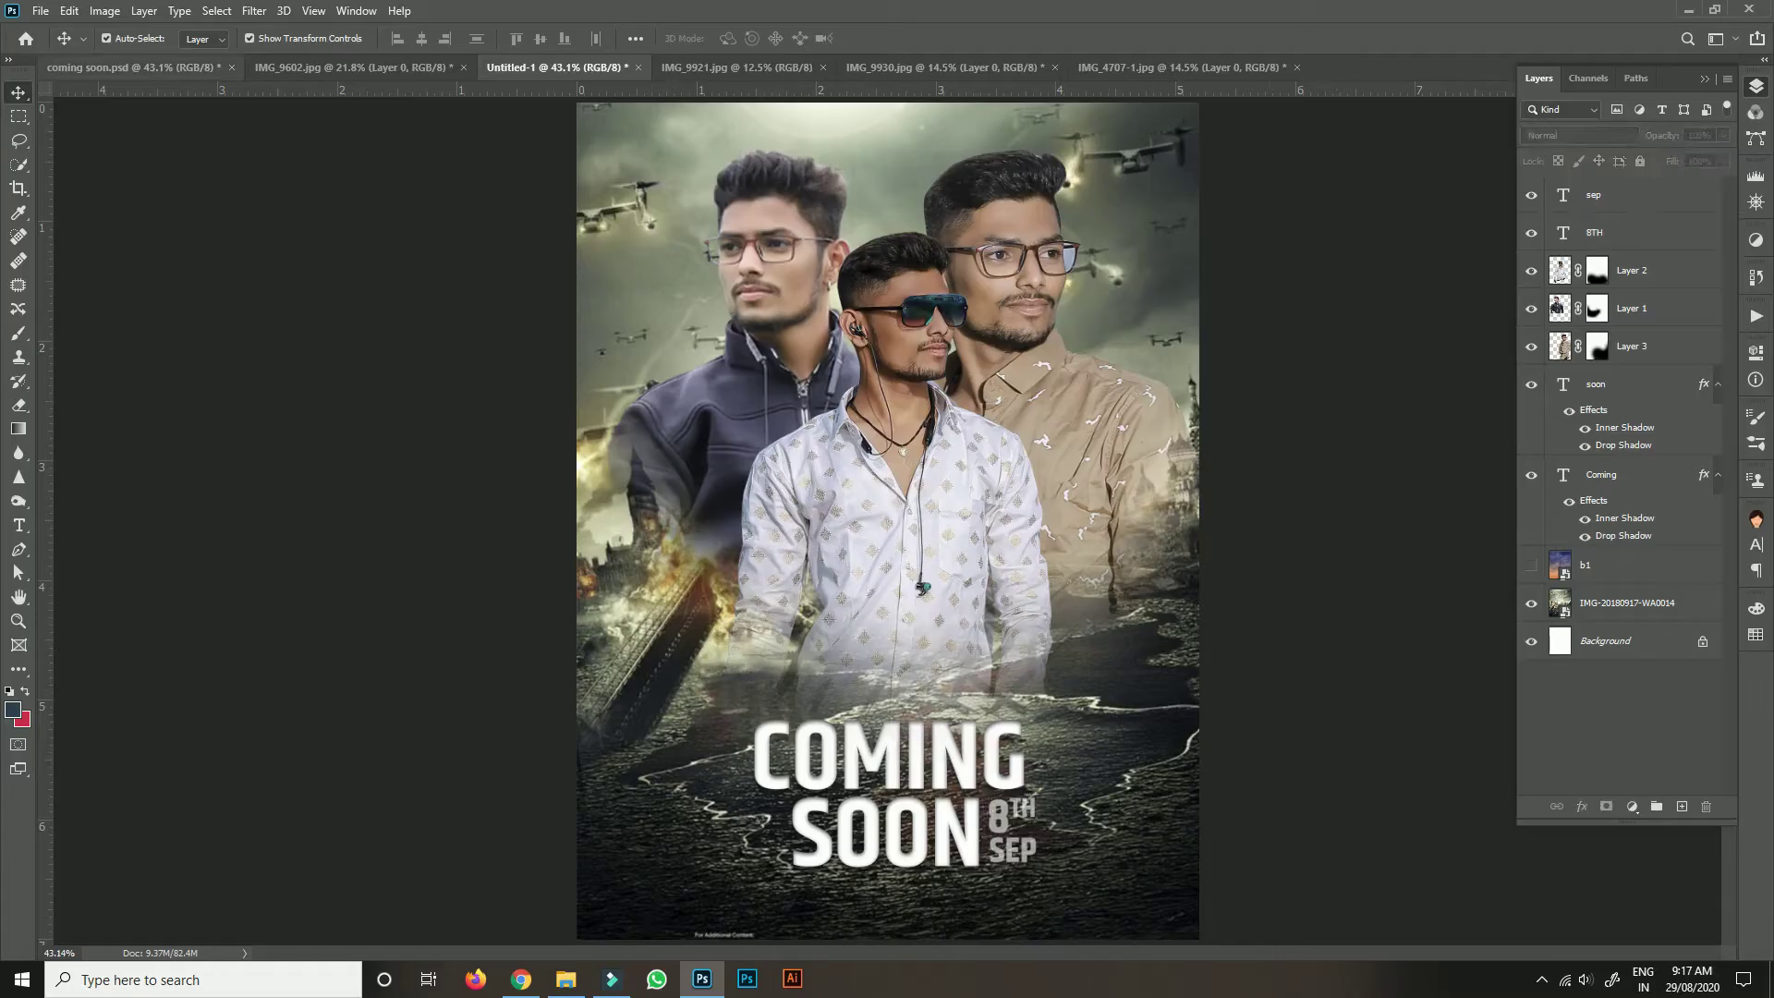
# Copy the FEMOUS PHOTOGRAPHER text layer from coming soon.psd into Untitled-1, placed just above COMING.
pyautogui.click(134, 68)
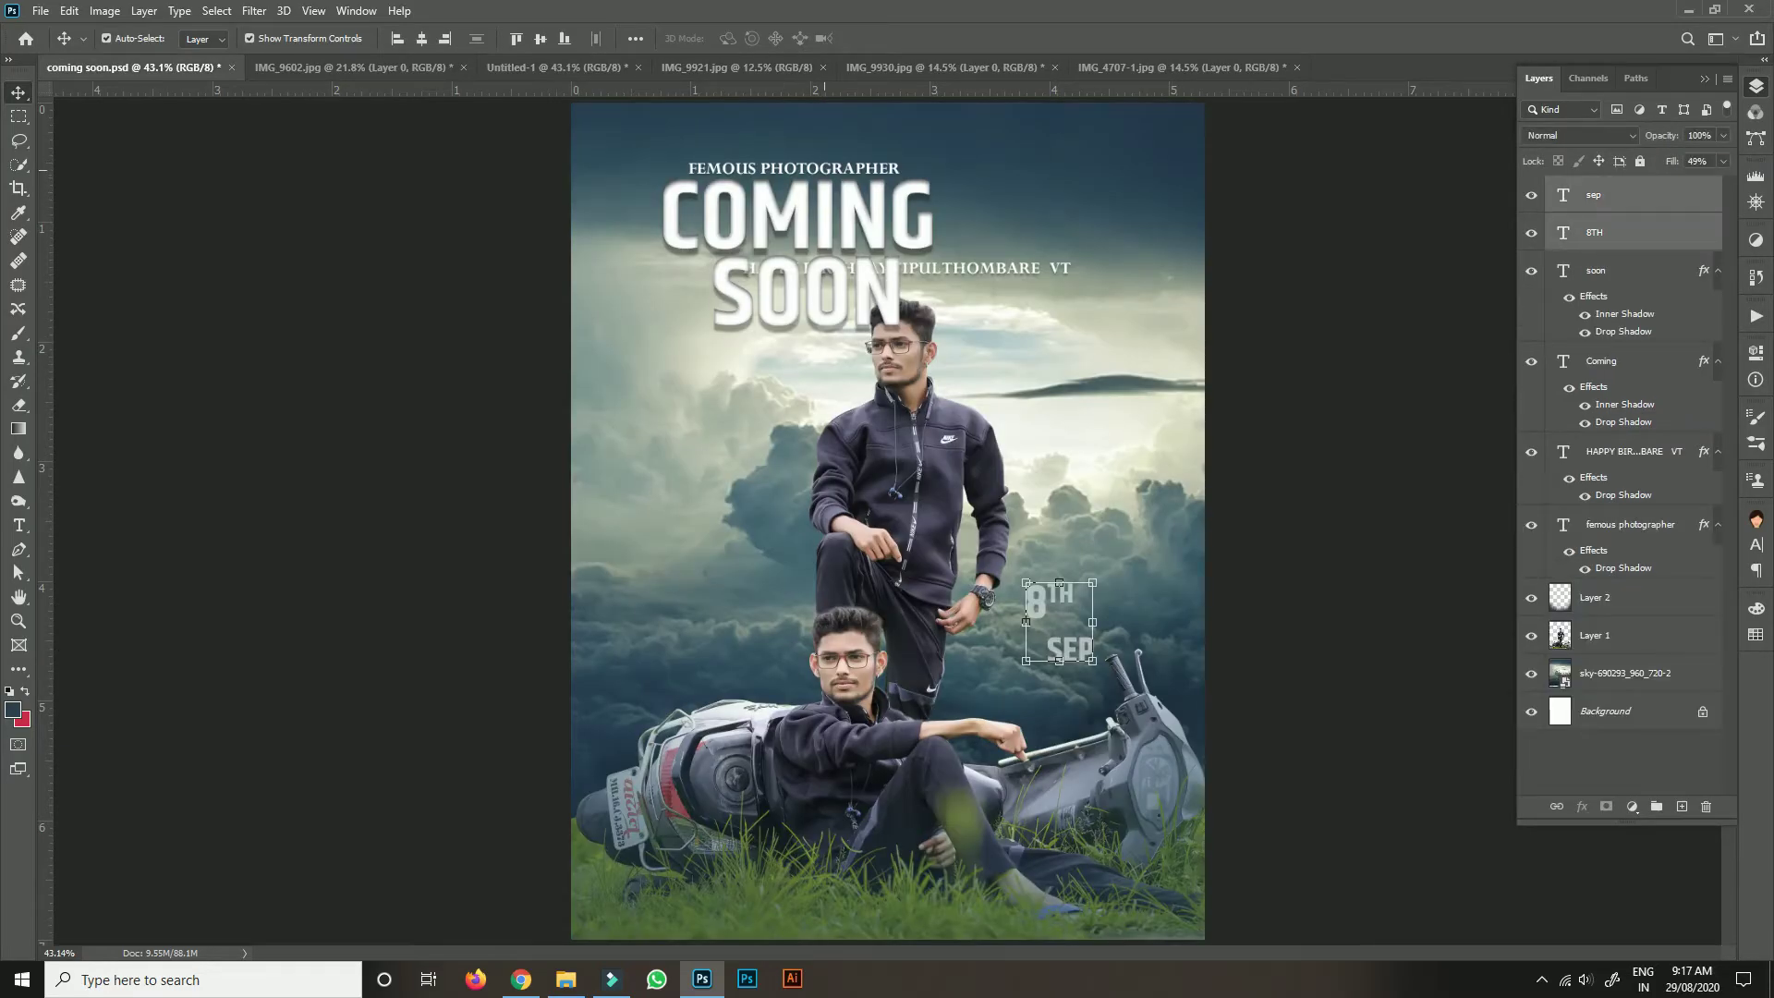
pyautogui.moveTo(795, 168); pyautogui.dragTo(862, 63)
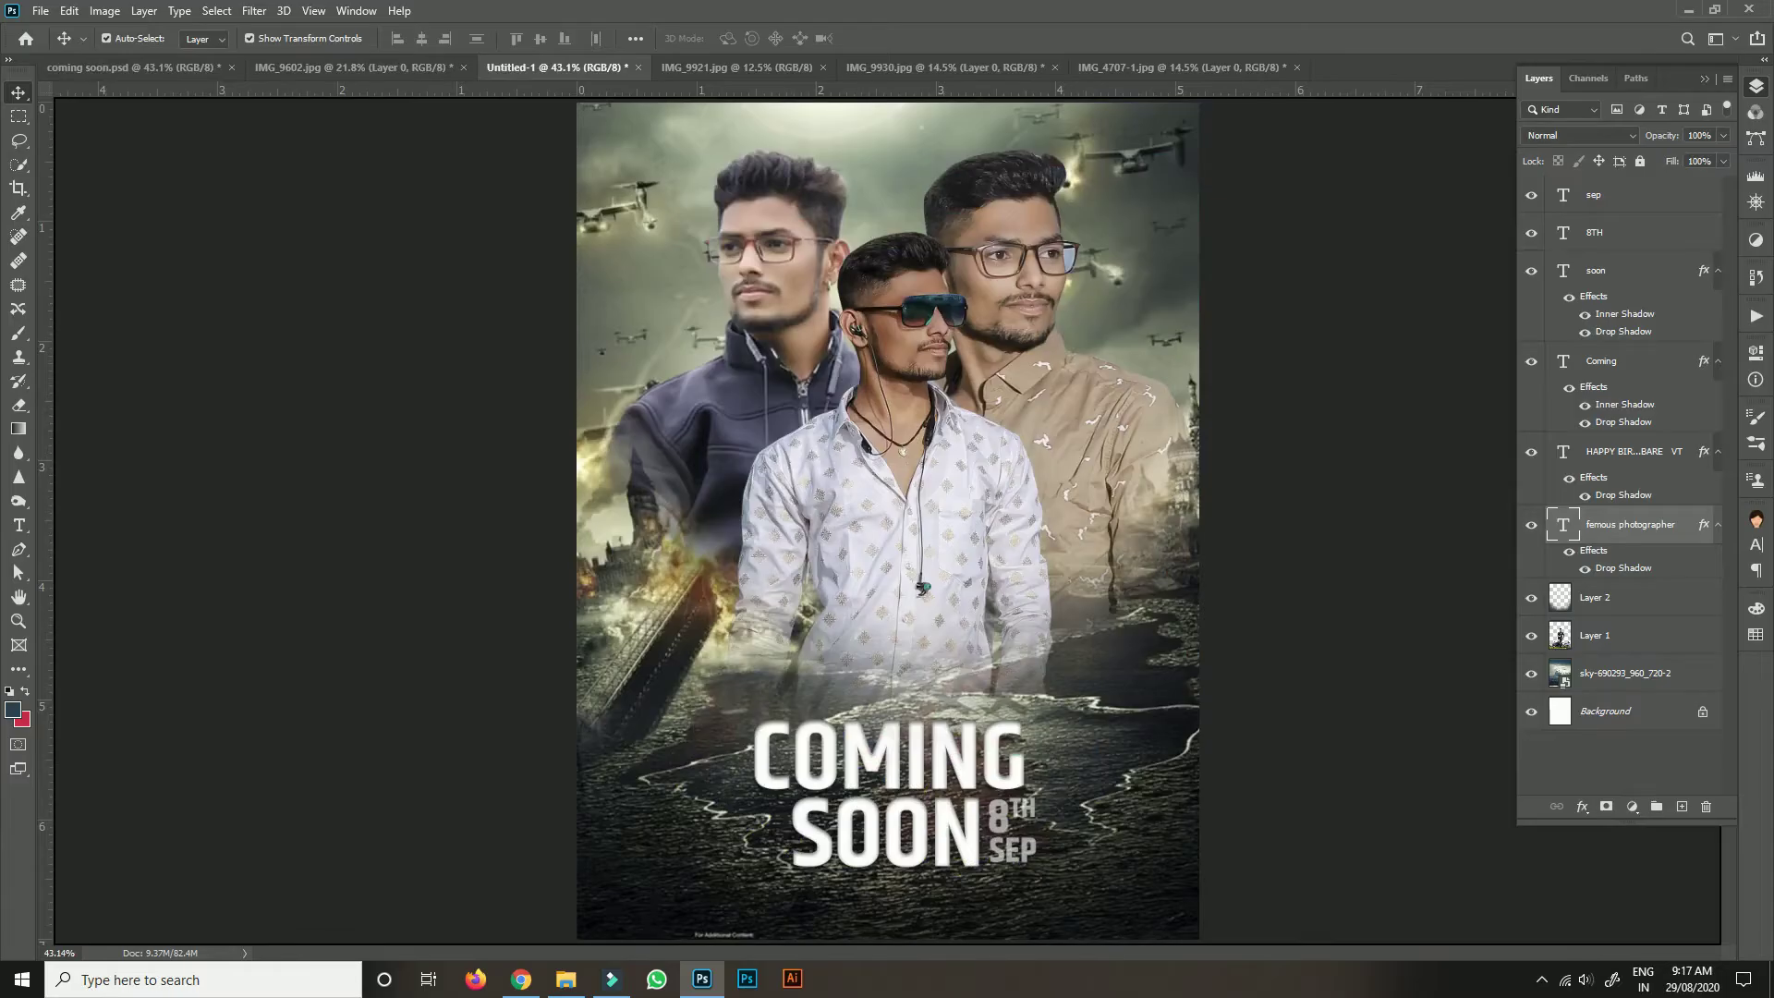
pyautogui.moveTo(554, 67); pyautogui.dragTo(891, 707)
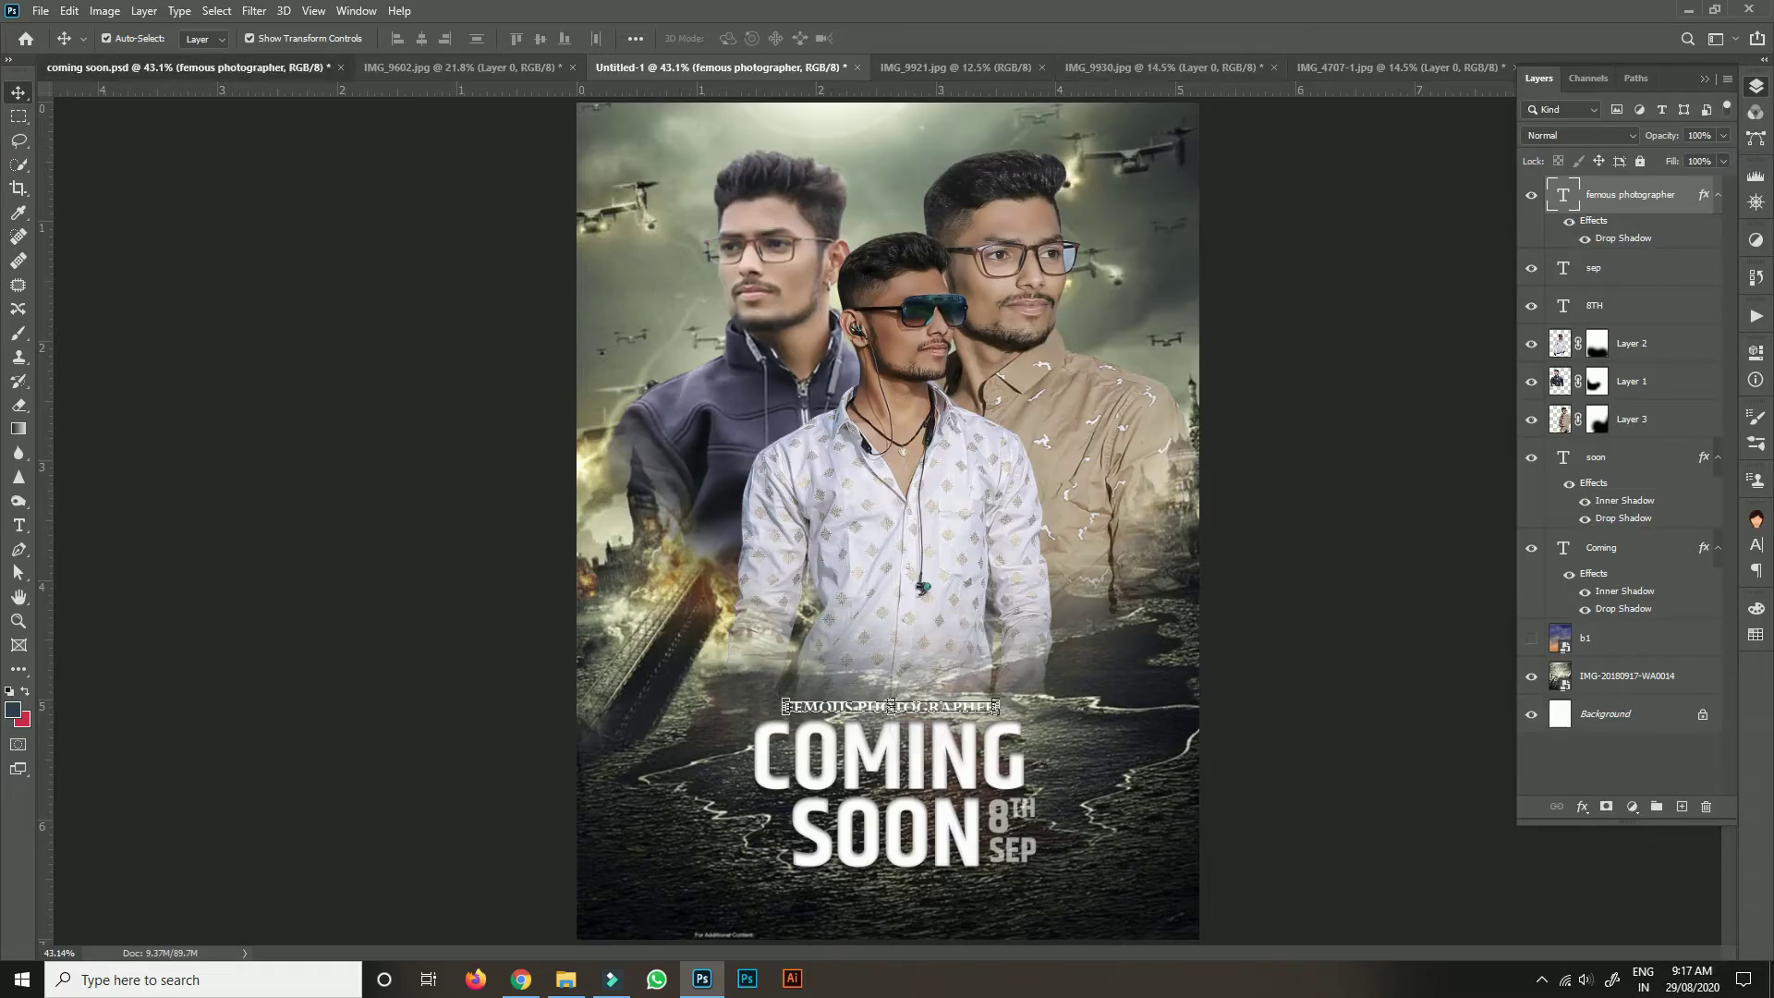
# Copy the HAPPY BIRTHDAY caption layer from coming soon.psd into Untitled-1 directly beneath SOON, and nudge FEMOUS PHOTOGRAPHER slightly right.
pyautogui.click(185, 67)
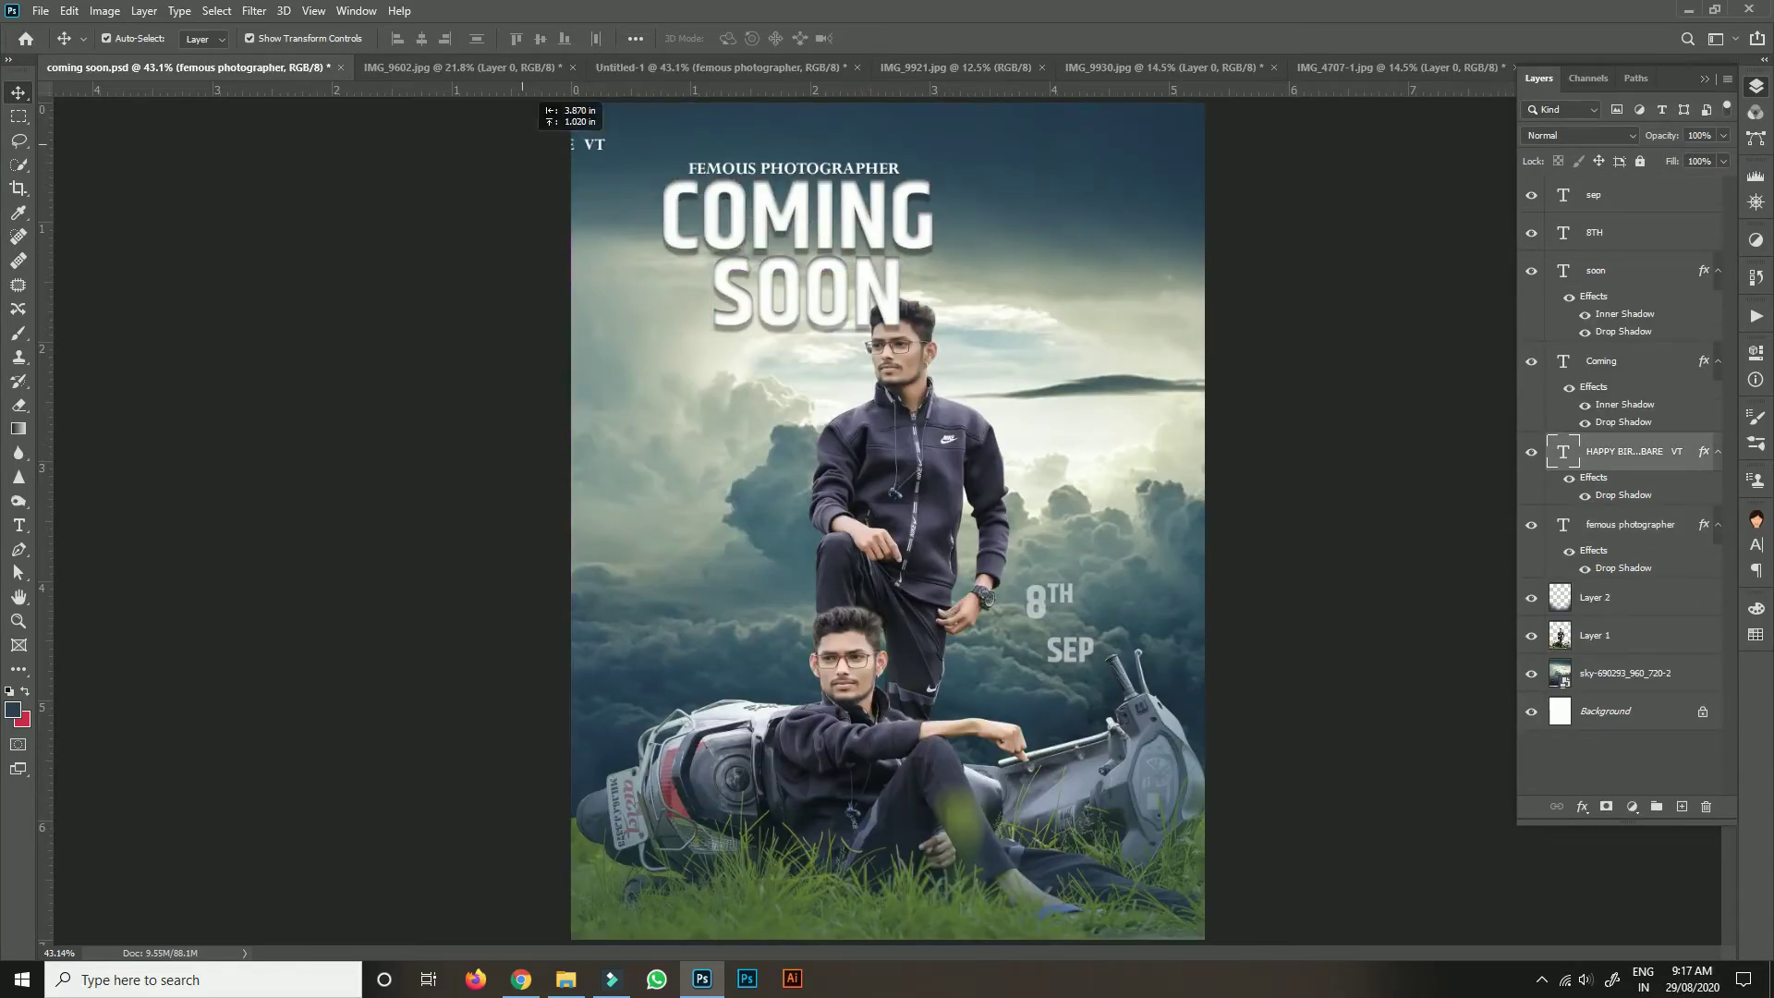
pyautogui.click(637, 67)
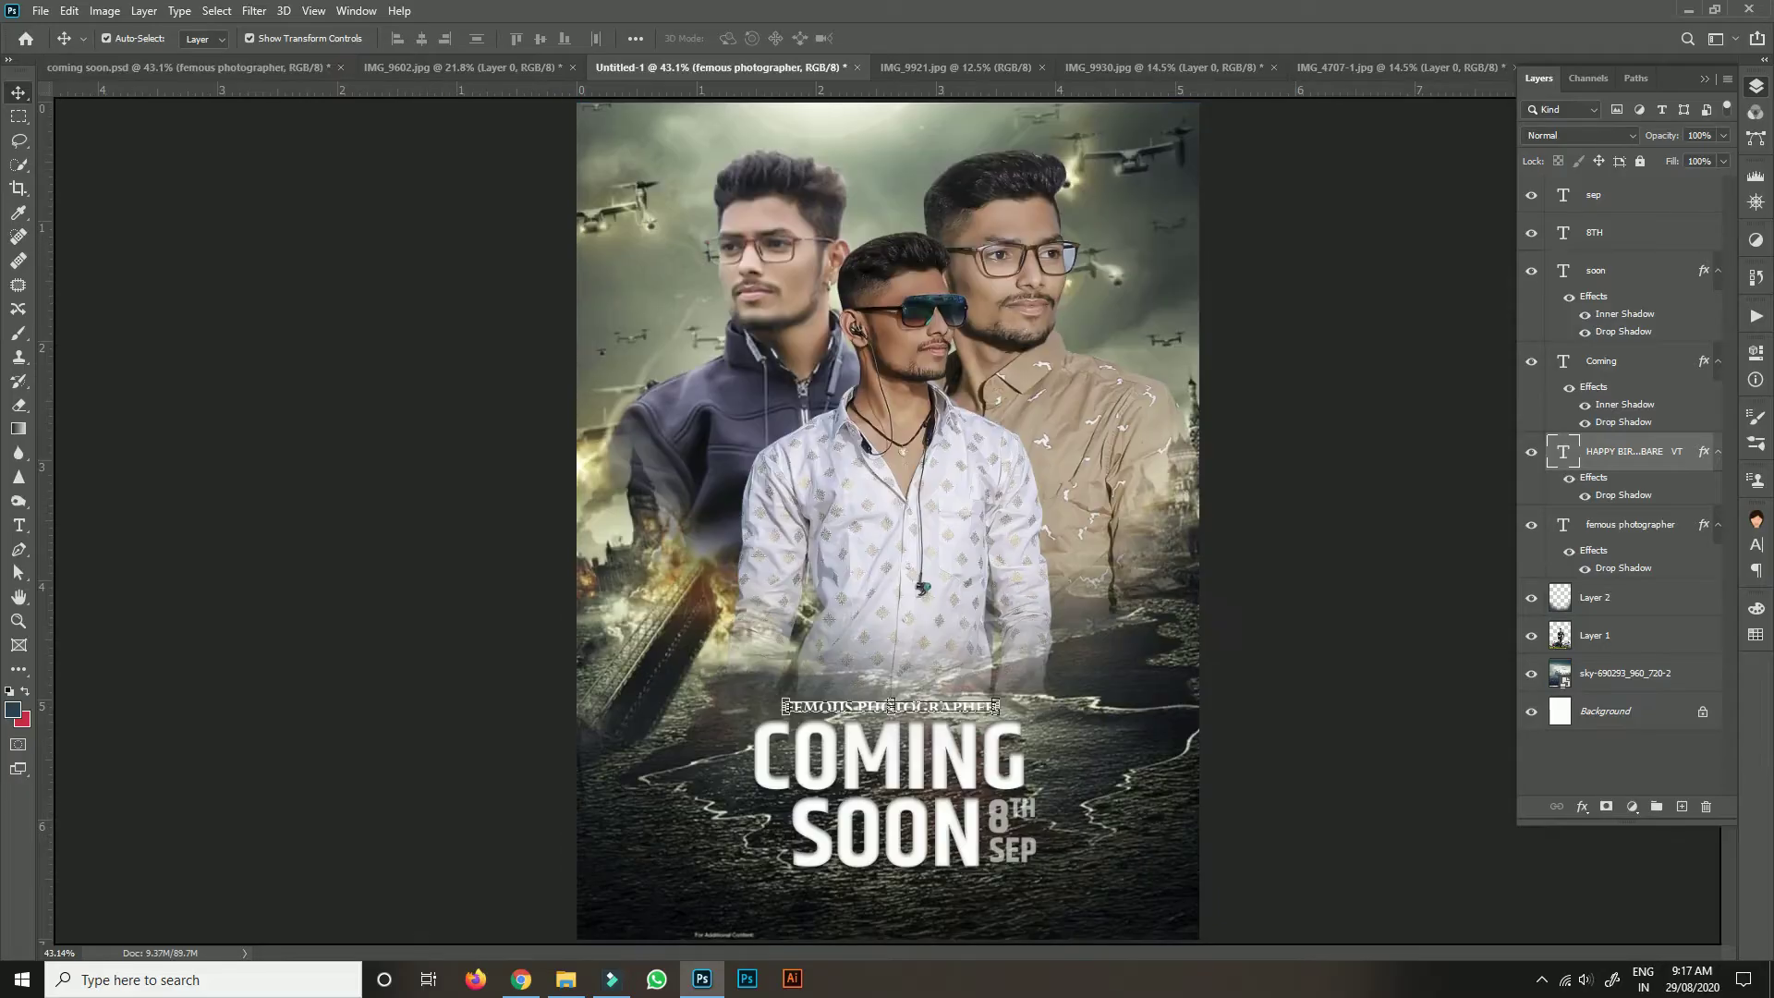
pyautogui.hotkey('ctrl', 't')
pyautogui.moveTo(1121, 883); pyautogui.dragTo(1022, 883)
pyautogui.press('Return')
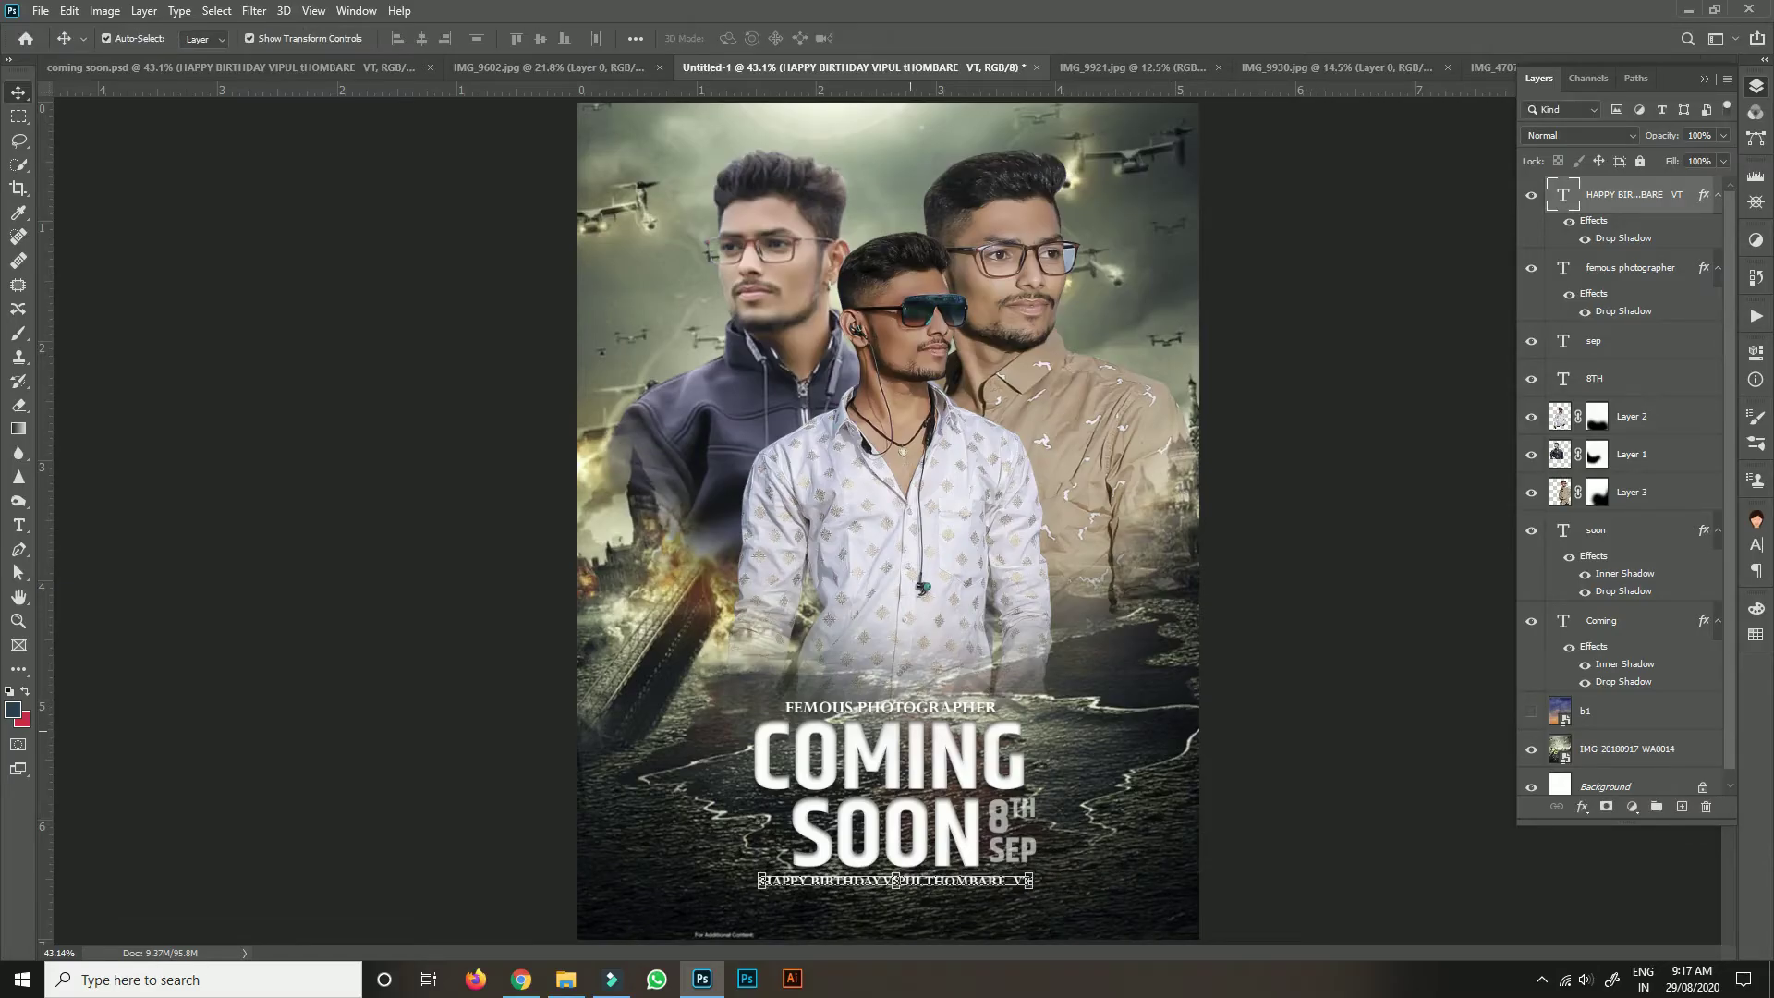
pyautogui.moveTo(892, 707); pyautogui.dragTo(898, 708)
# Enlarge the three cut-out men layers together to 105.56%, and fine-tune the men's individual positions.
pyautogui.moveTo(924, 426); pyautogui.dragTo(924, 443)
pyautogui.click(703, 434)
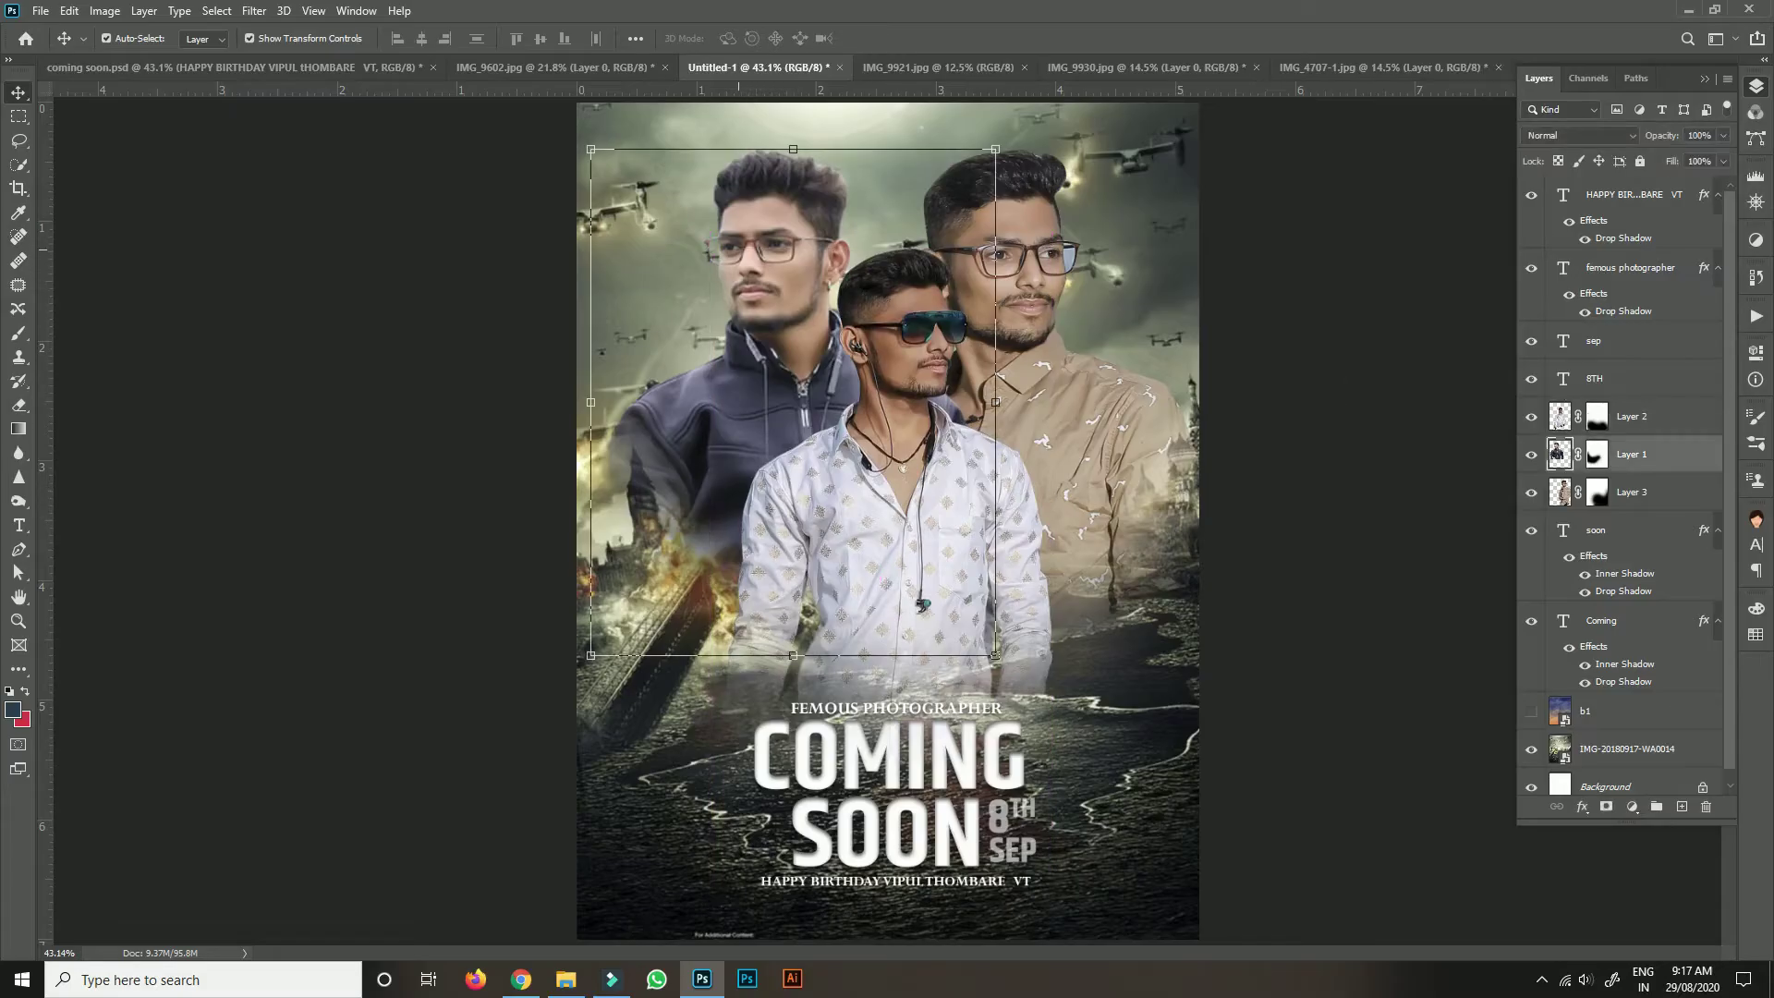
pyautogui.keyDown('shift'); pyautogui.click(1632, 416); pyautogui.keyUp('shift')
pyautogui.keyDown('shift'); pyautogui.click(1632, 492); pyautogui.keyUp('shift')
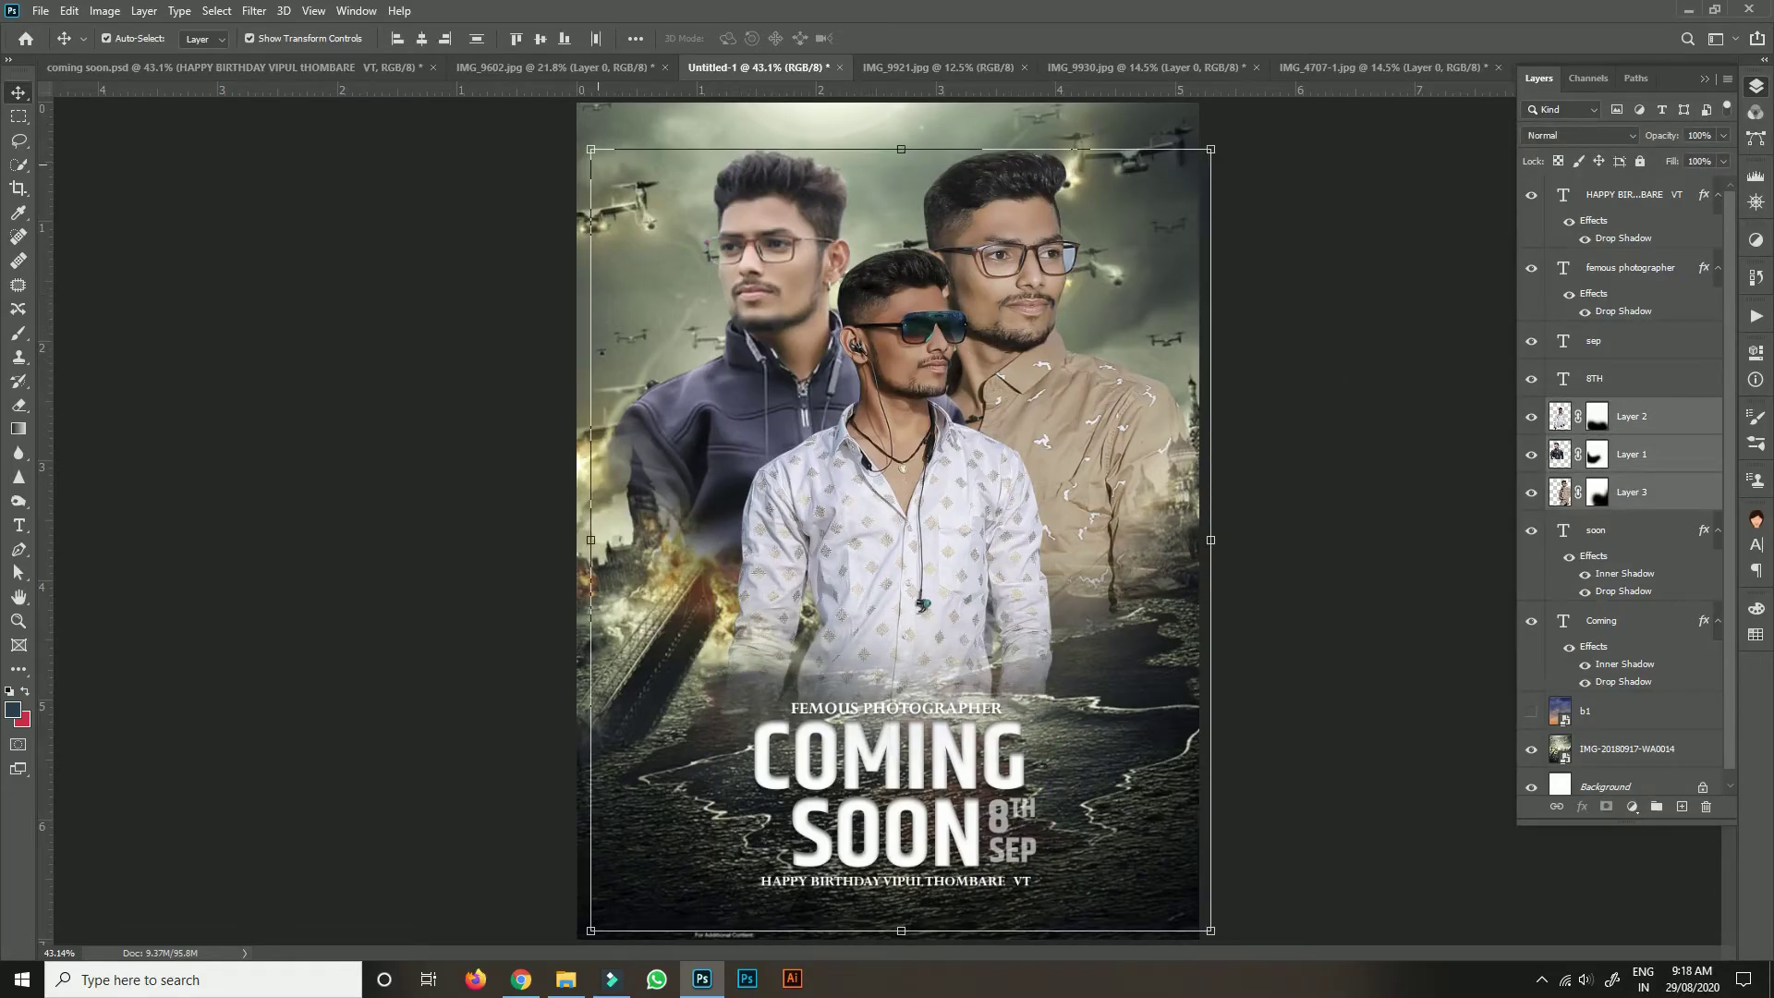
pyautogui.moveTo(590, 149); pyautogui.dragTo(556, 105)
pyautogui.moveTo(789, 180); pyautogui.dragTo(794, 213)
pyautogui.click(915, 38)
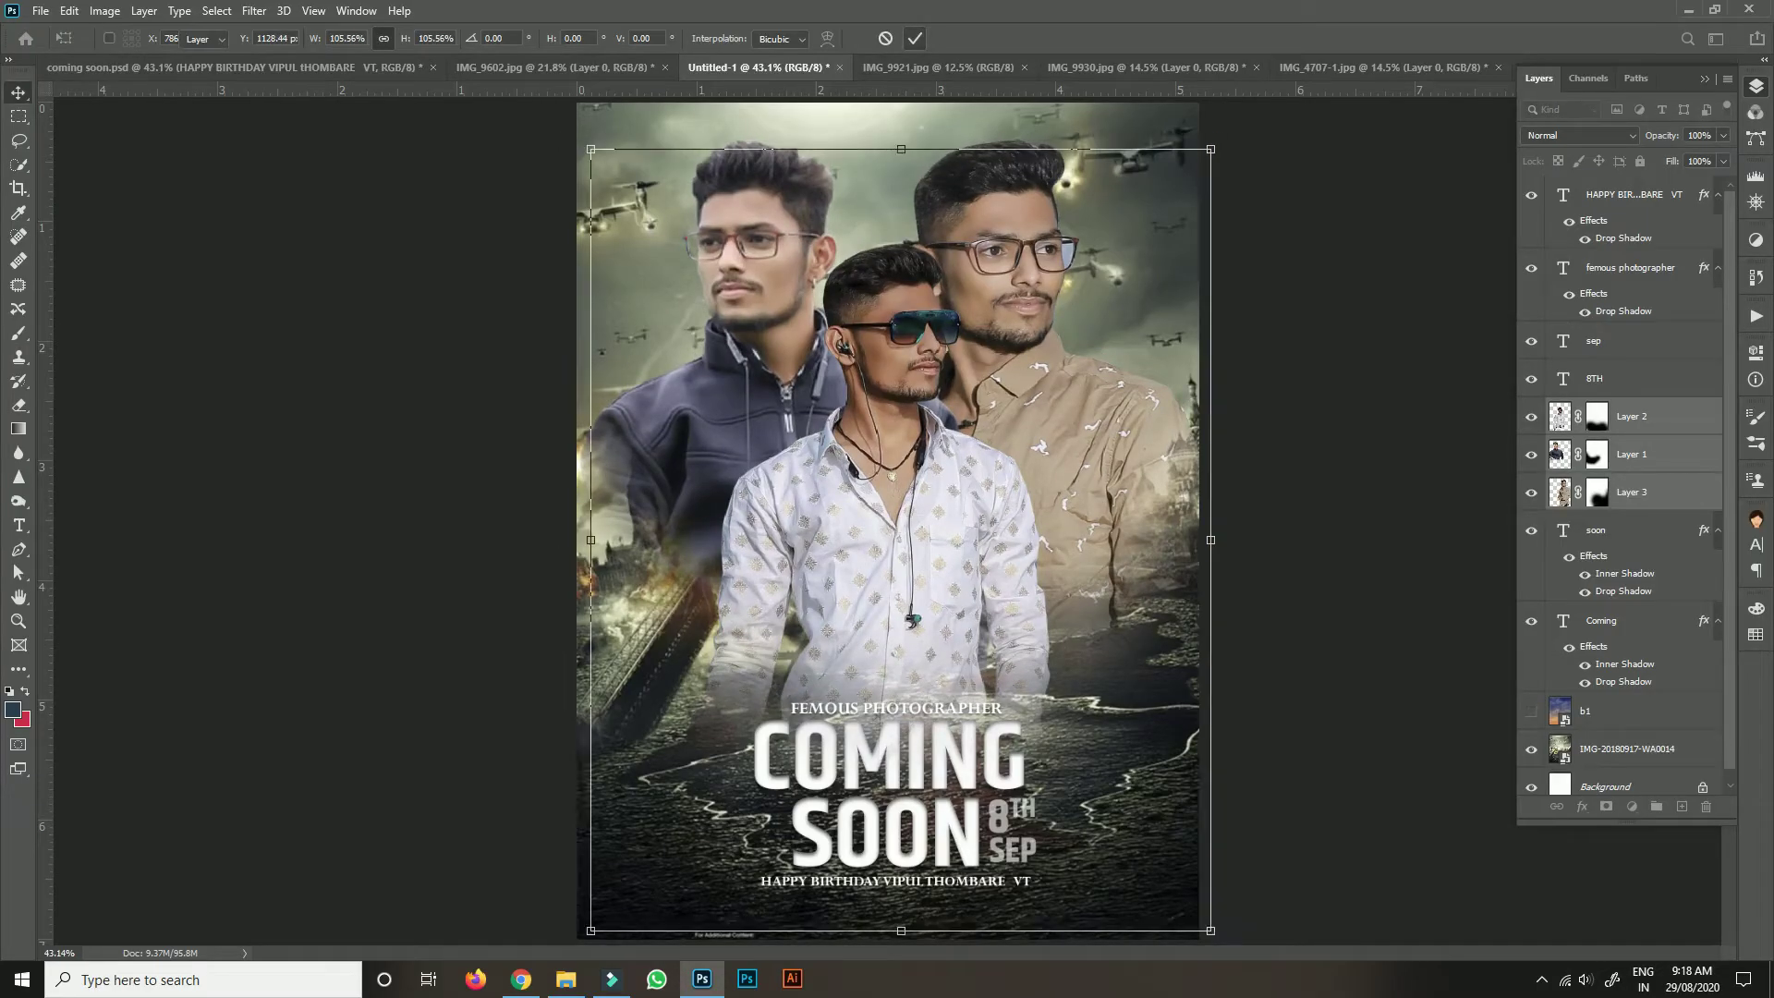
pyautogui.moveTo(777, 294); pyautogui.dragTo(788, 307)
pyautogui.moveTo(1100, 370); pyautogui.dragTo(1096, 359)
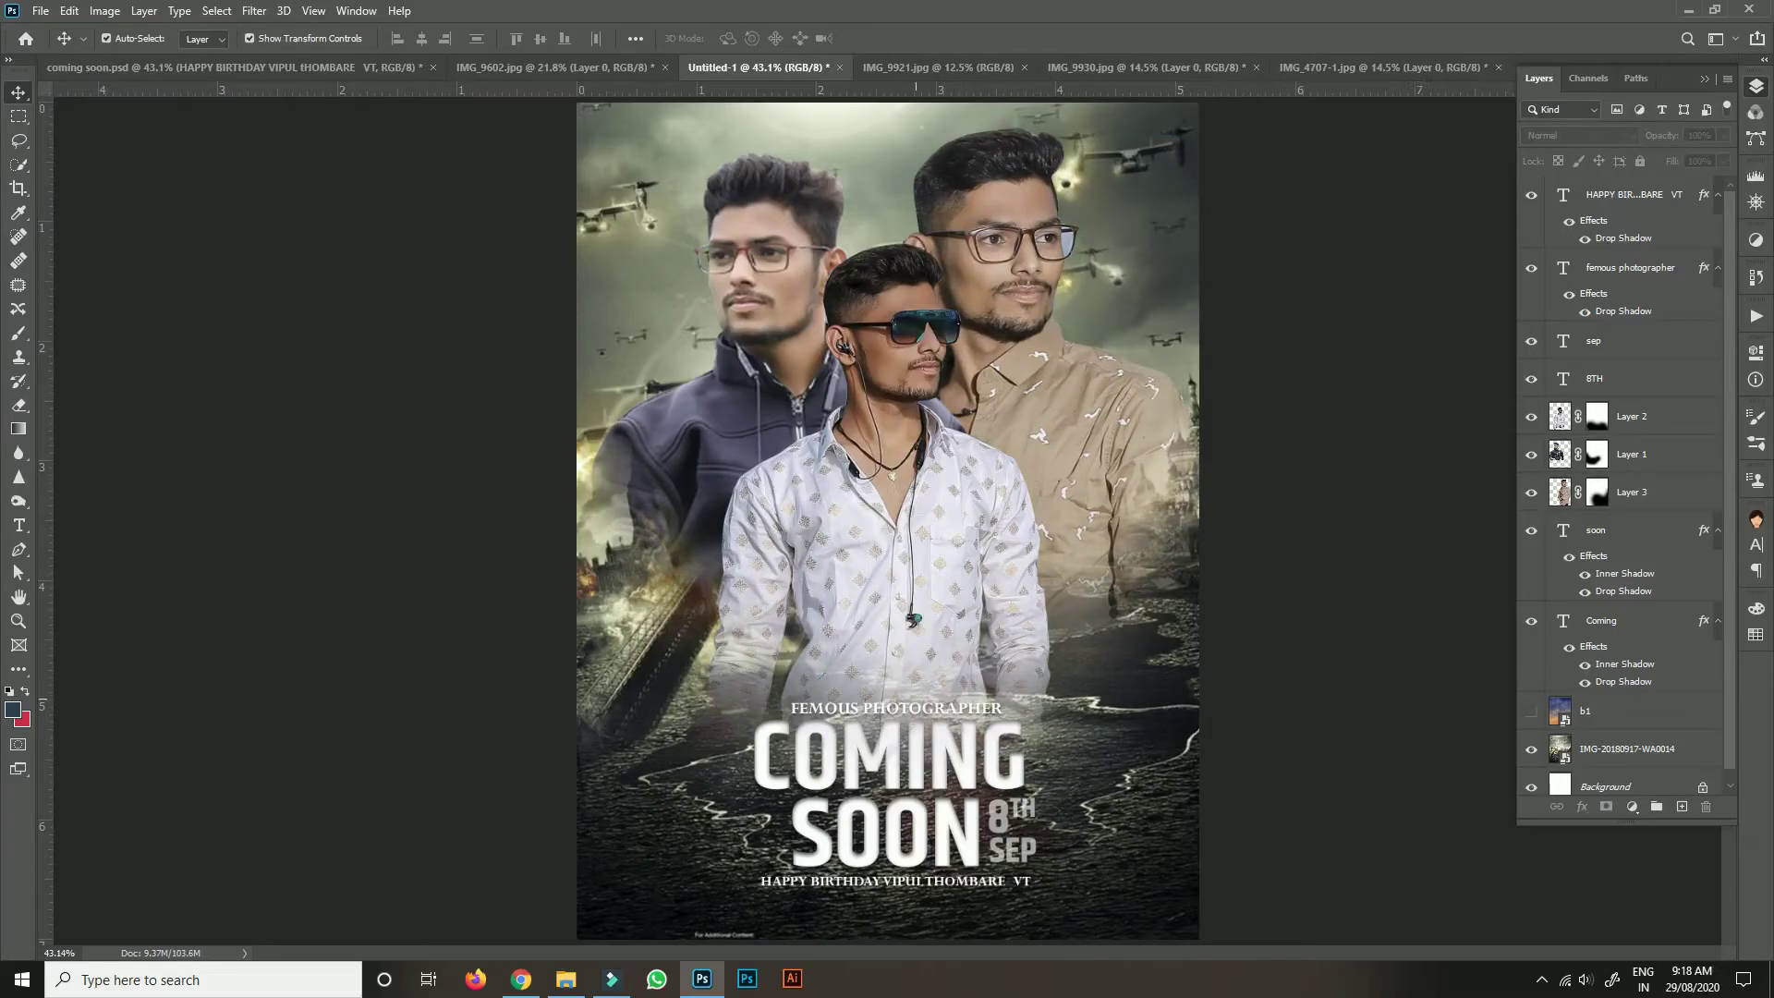
pyautogui.click(894, 708)
pyautogui.keyDown('ctrl'); pyautogui.click(1632, 416); pyautogui.keyUp('ctrl')
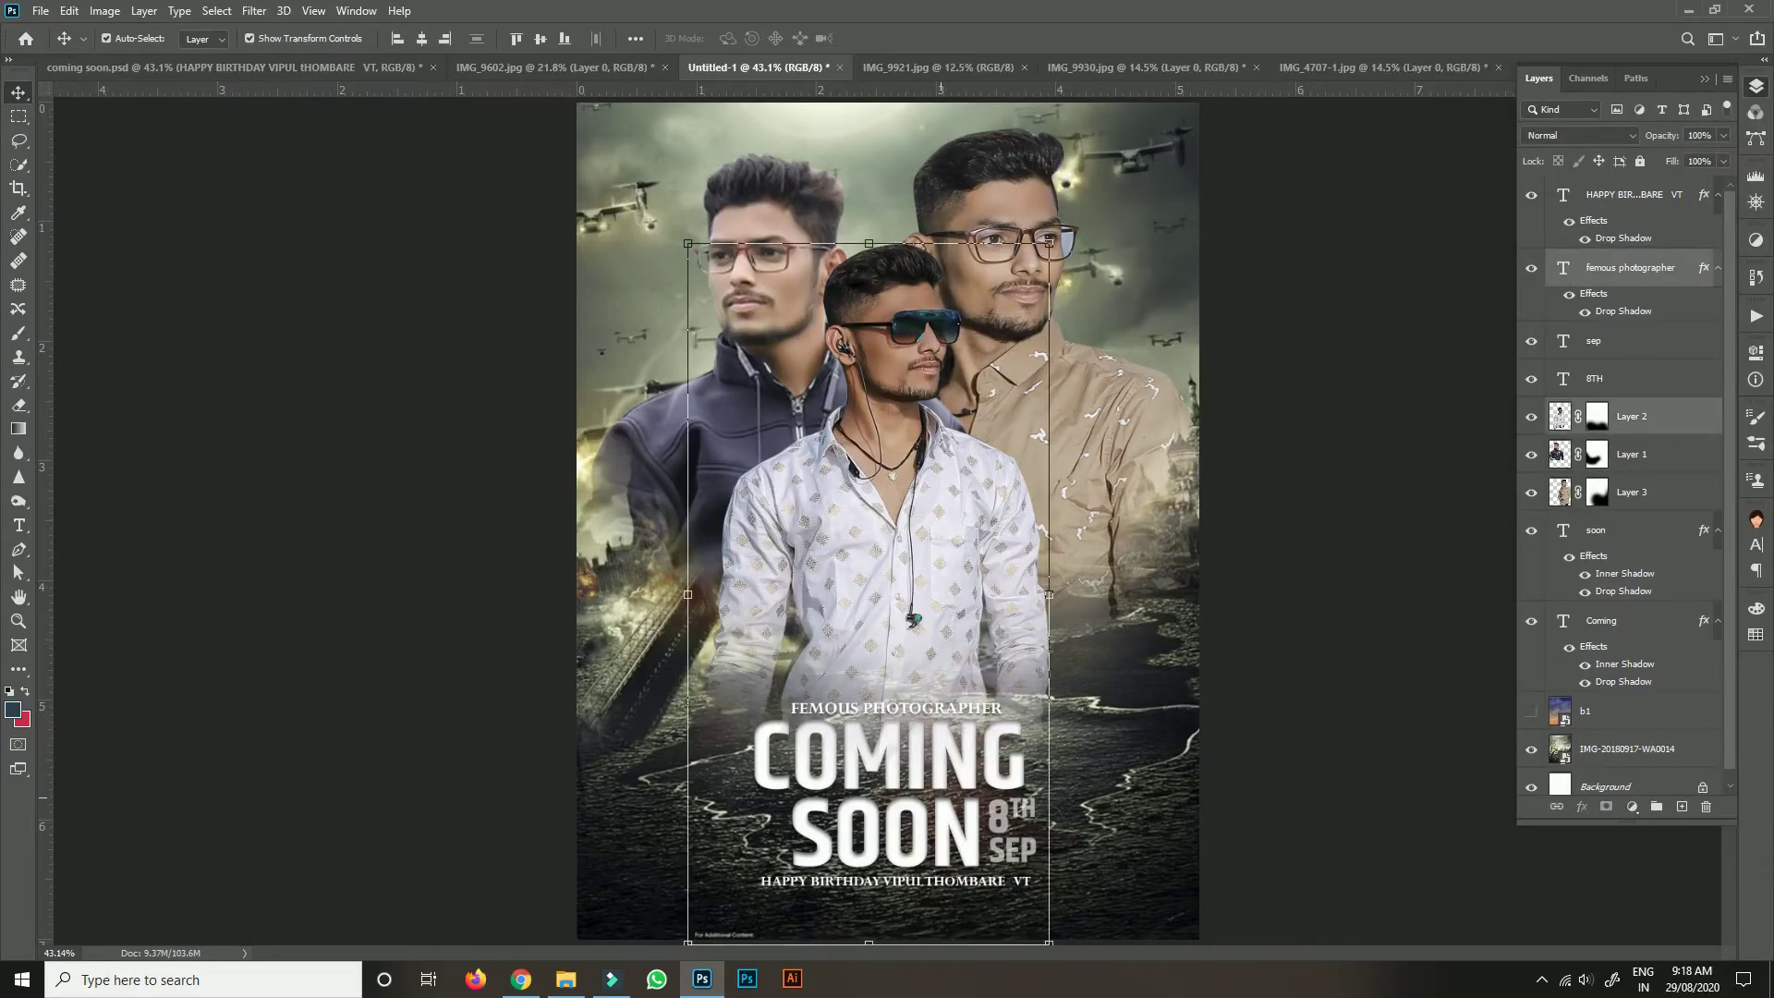
pyautogui.keyDown('ctrl'); pyautogui.click(1596, 529); pyautogui.keyUp('ctrl')
pyautogui.keyDown('ctrl'); pyautogui.click(1595, 378); pyautogui.keyUp('ctrl')
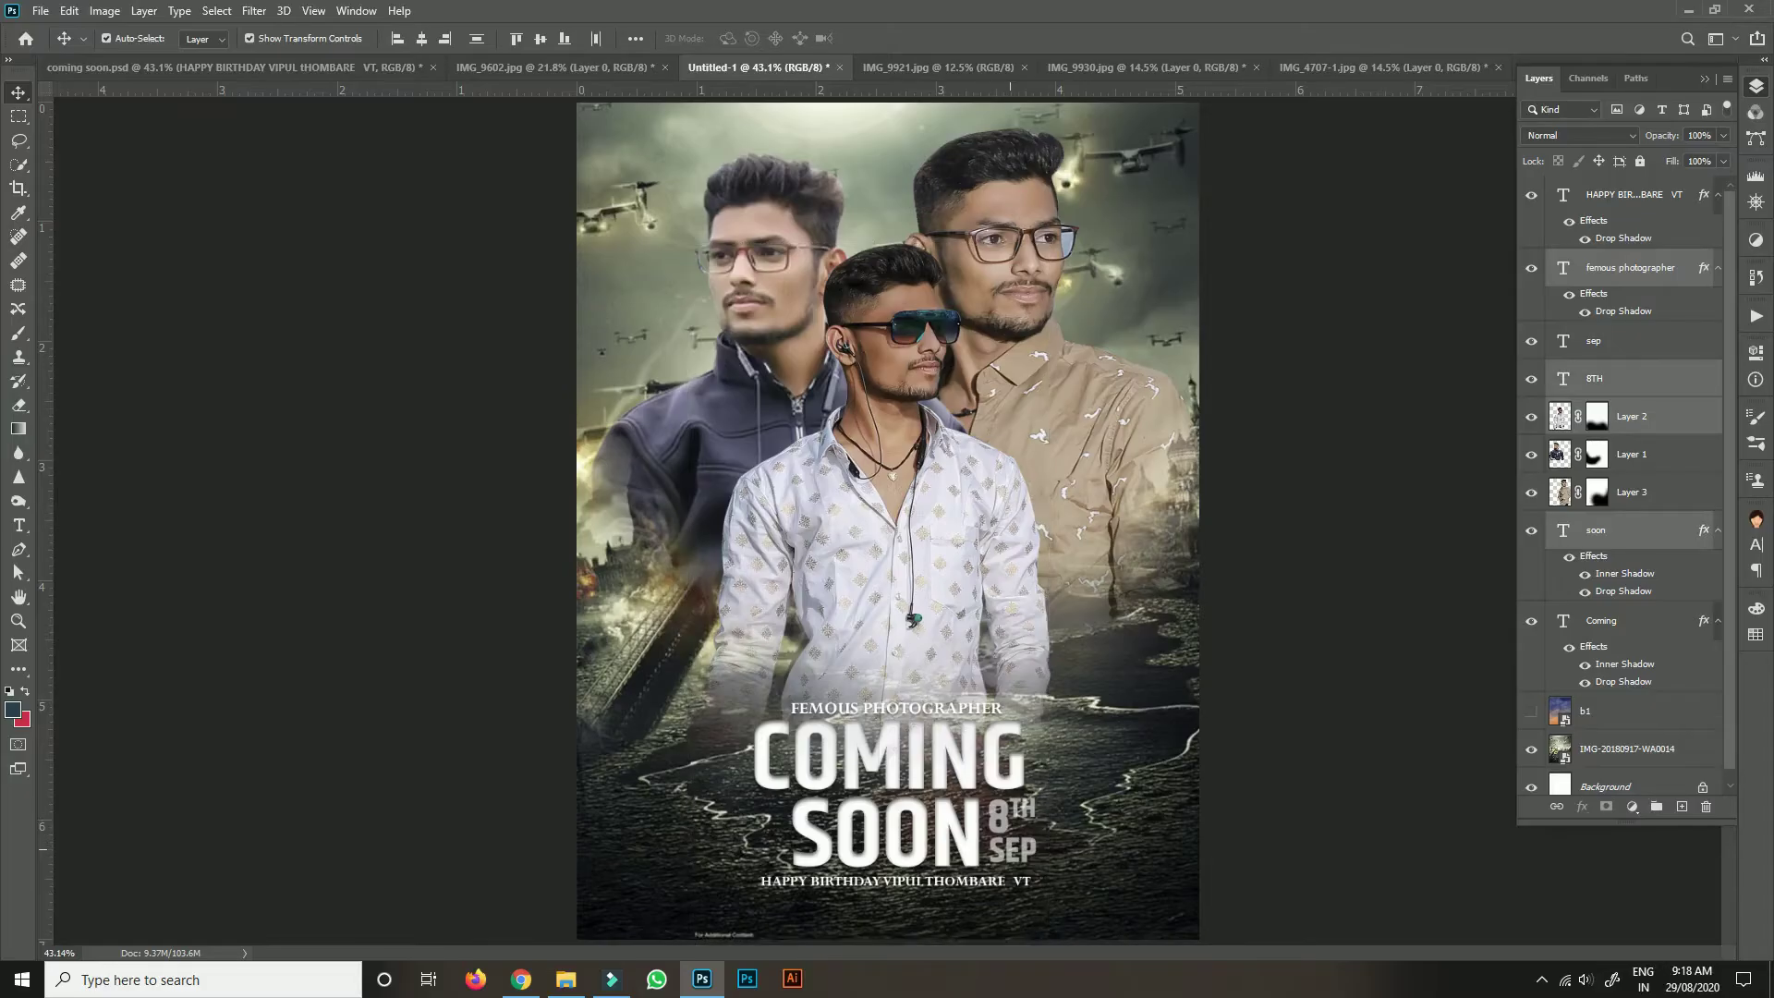
pyautogui.keyDown('ctrl'); pyautogui.click(1594, 340); pyautogui.keyUp('ctrl')
pyautogui.keyDown('ctrl'); pyautogui.click(1625, 194); pyautogui.keyUp('ctrl')
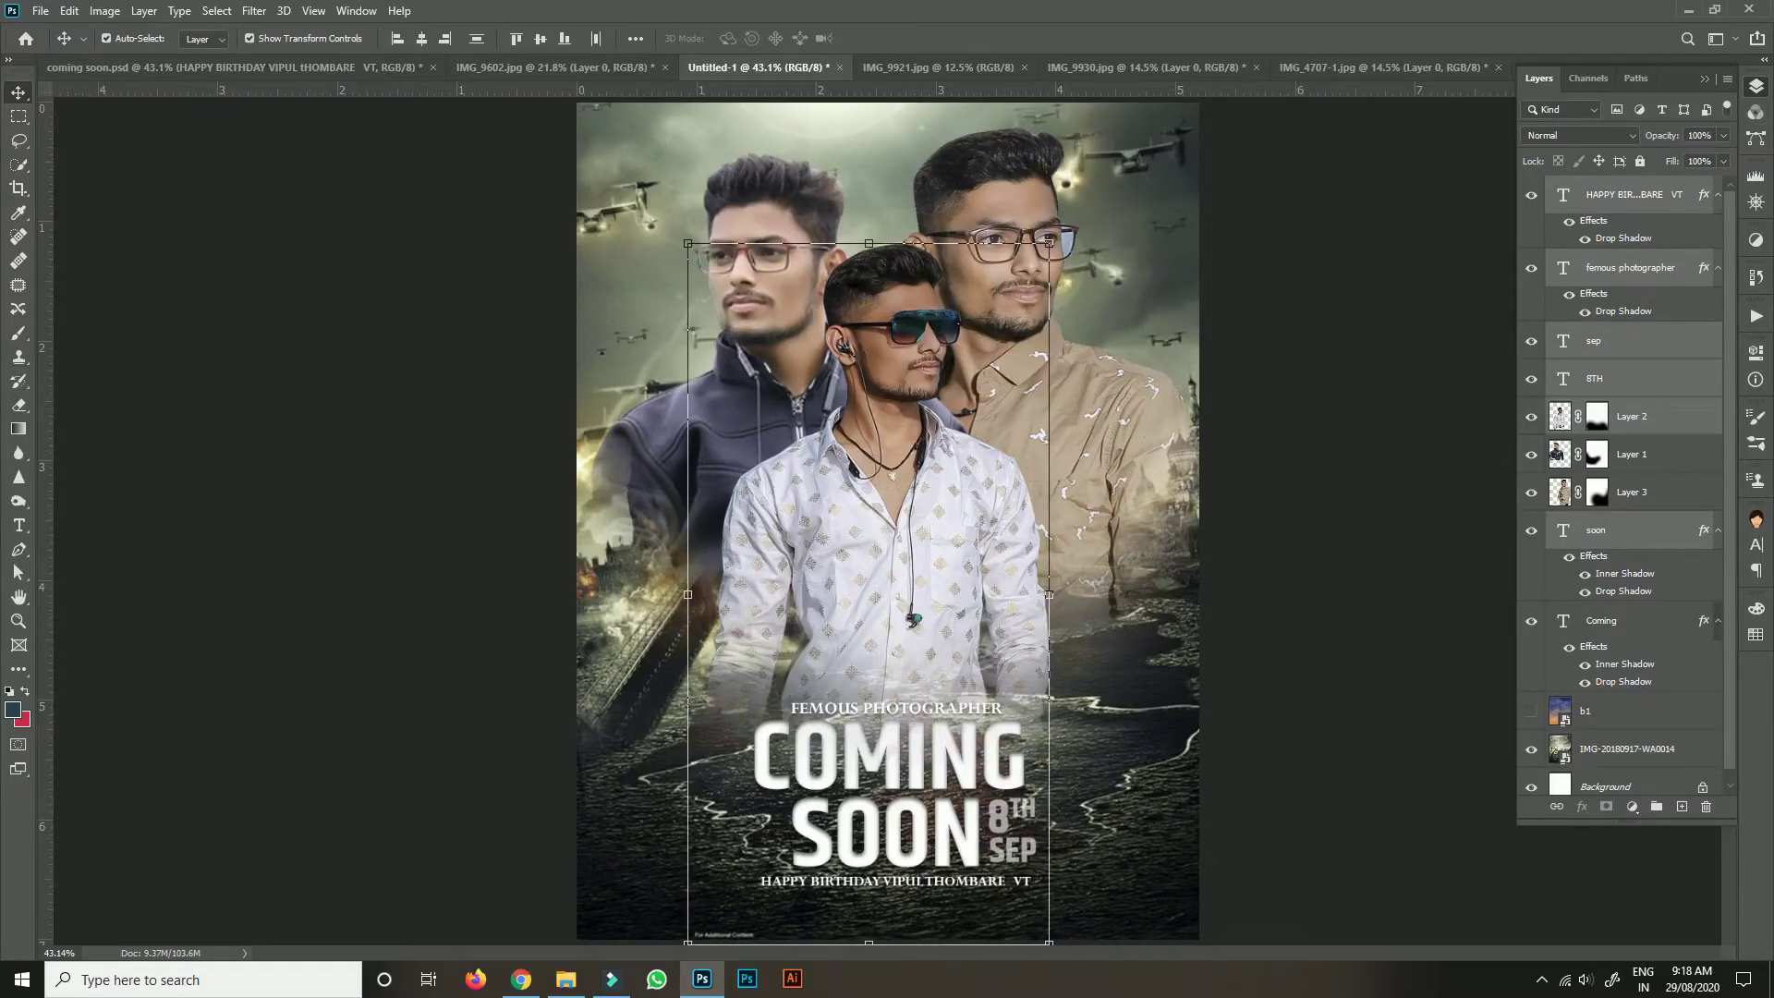
pyautogui.click(1632, 416)
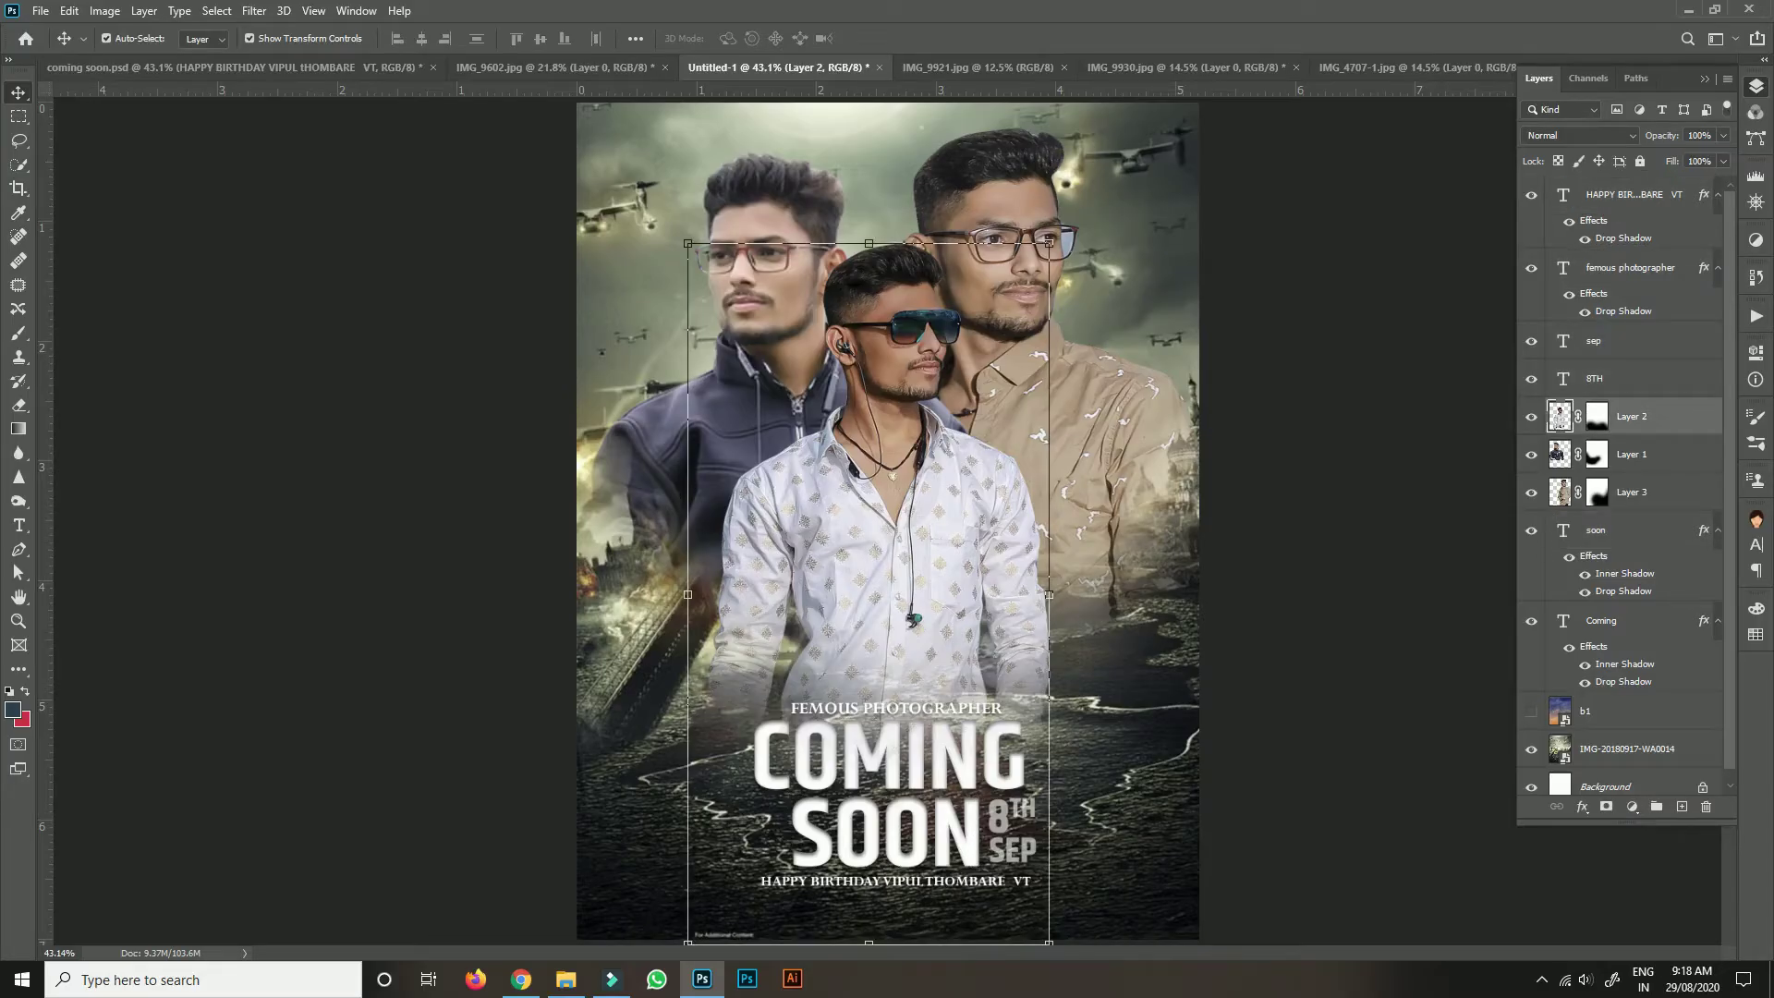
# Move the soon and Coming text layers up the stack, directly above Layer 2.
pyautogui.click(1596, 530)
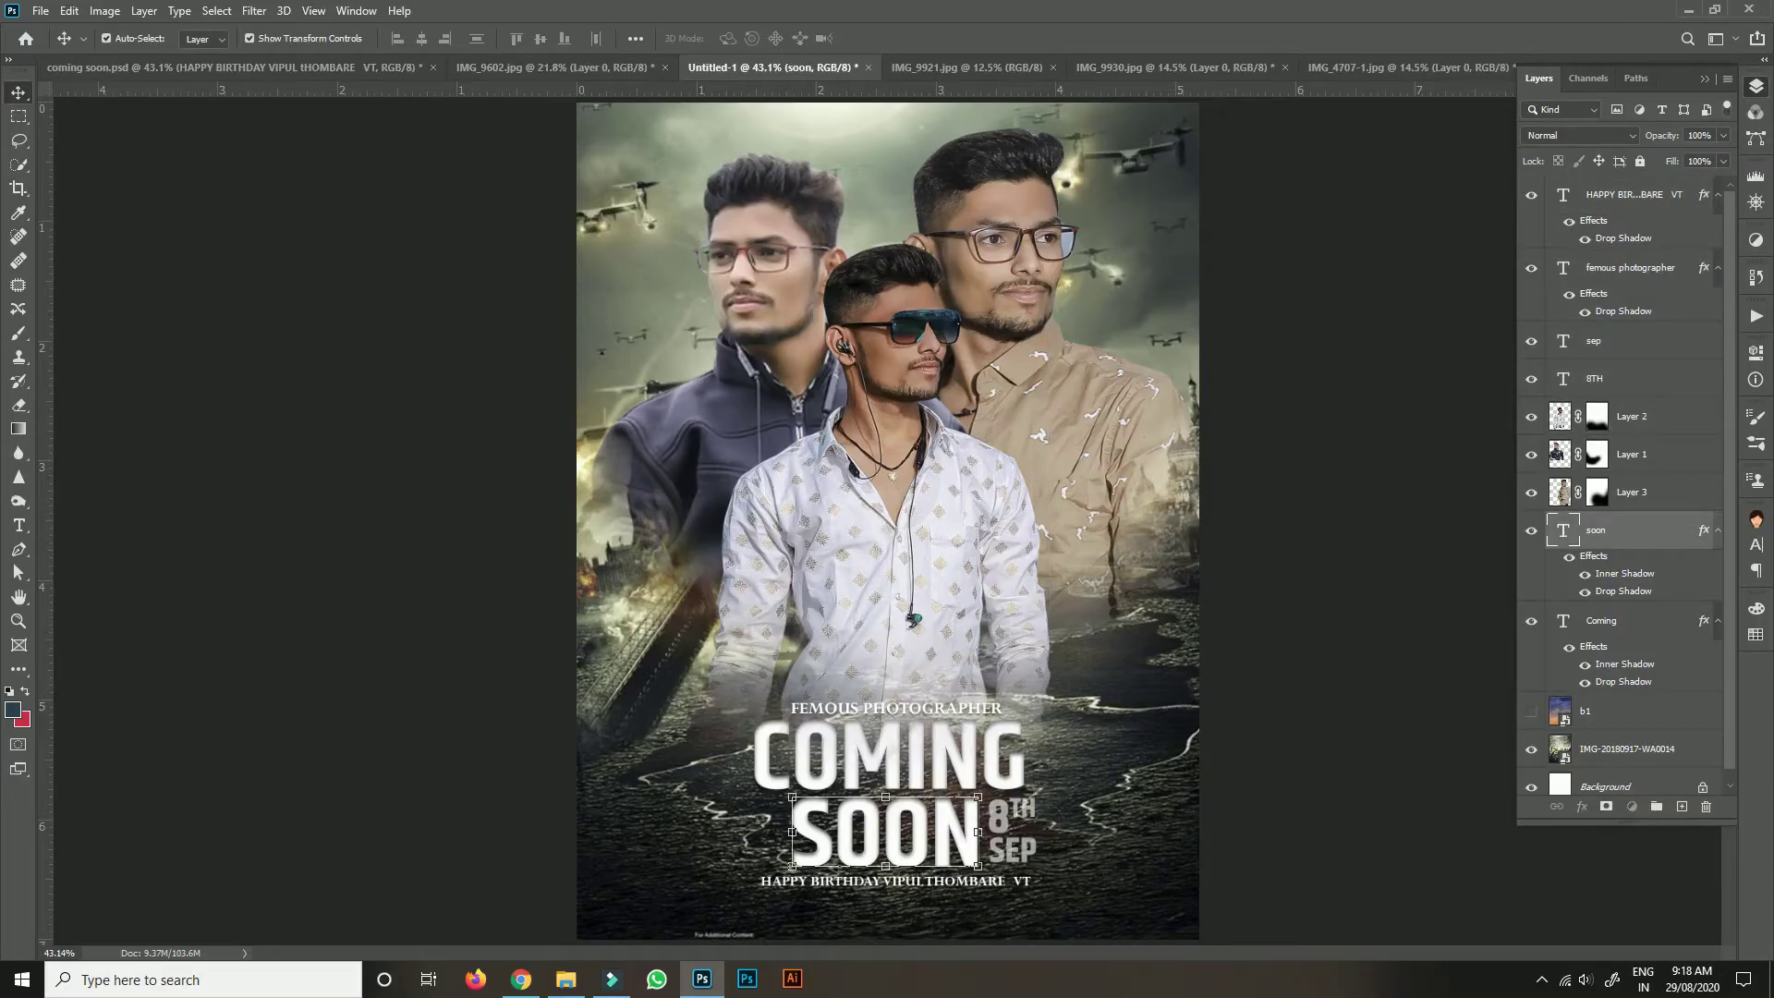
pyautogui.keyDown('ctrl'); pyautogui.click(1602, 621); pyautogui.keyUp('ctrl')
pyautogui.hotkey('ctrl', ']')
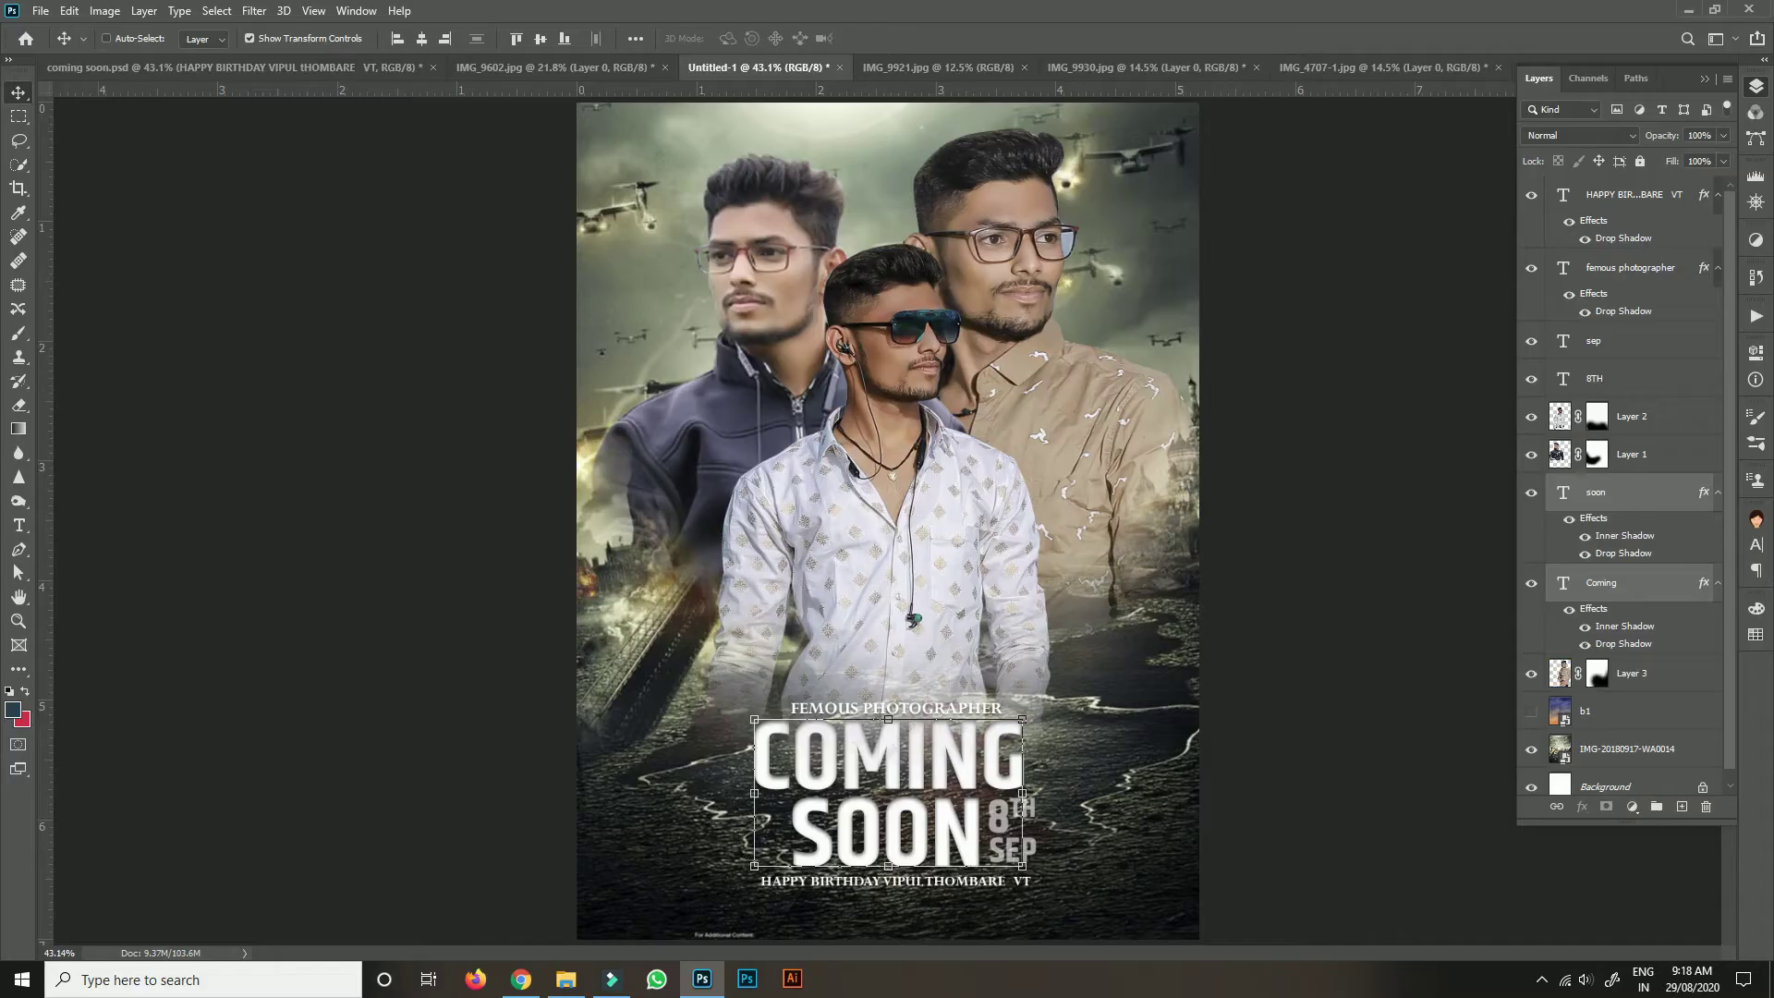
pyautogui.hotkey('ctrl', ']')
pyautogui.hotkey('ctrl', ']')
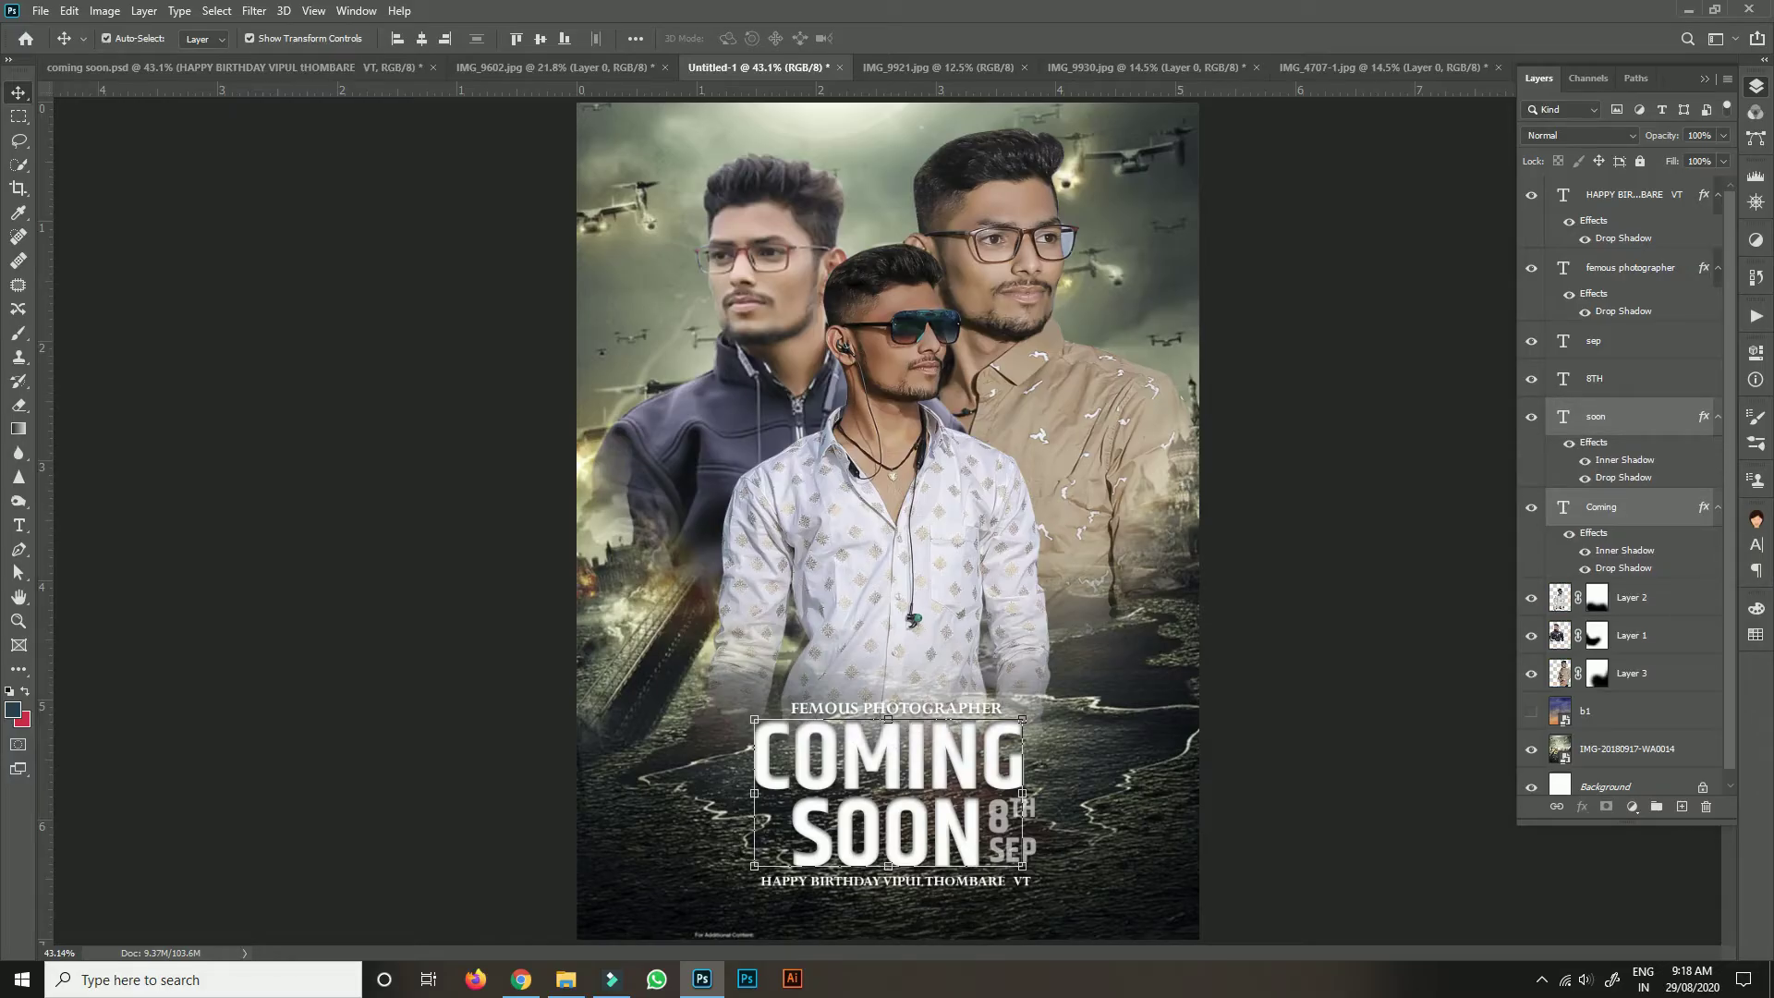
# Duplicate the Coming and soon text layers and hide both copies.
pyautogui.click(1602, 506)
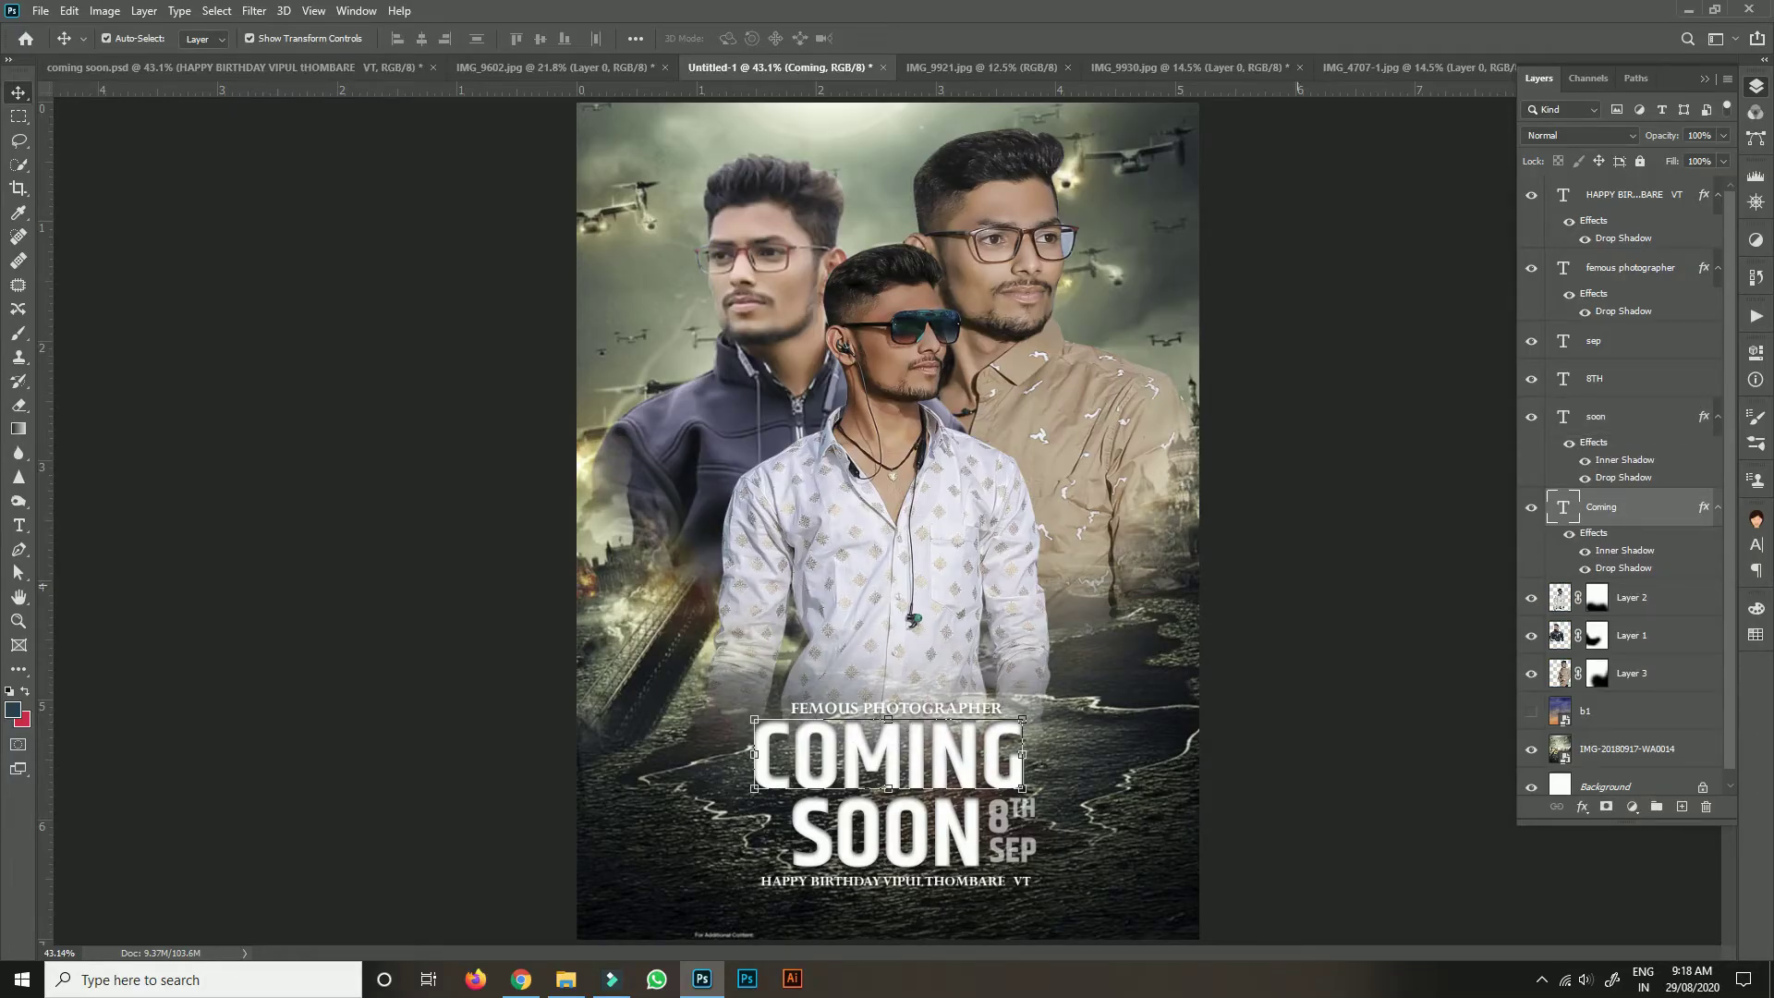
pyautogui.rightClick(1650, 506)
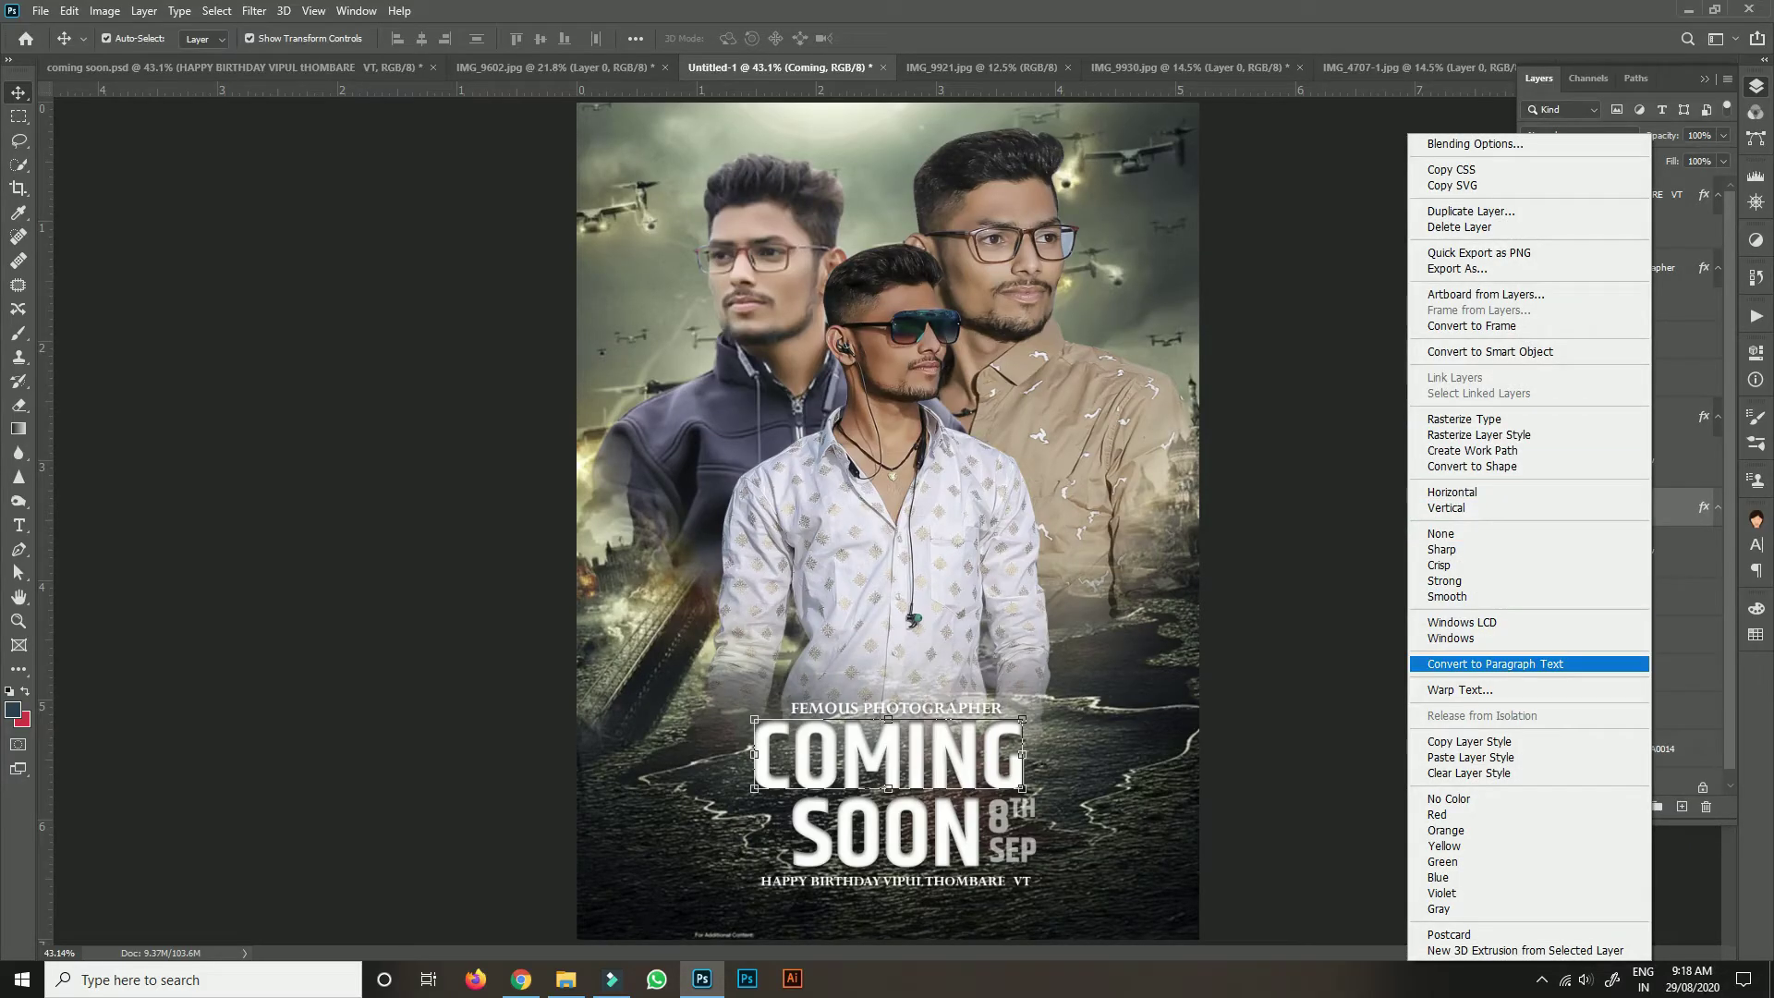
pyautogui.press('Escape')
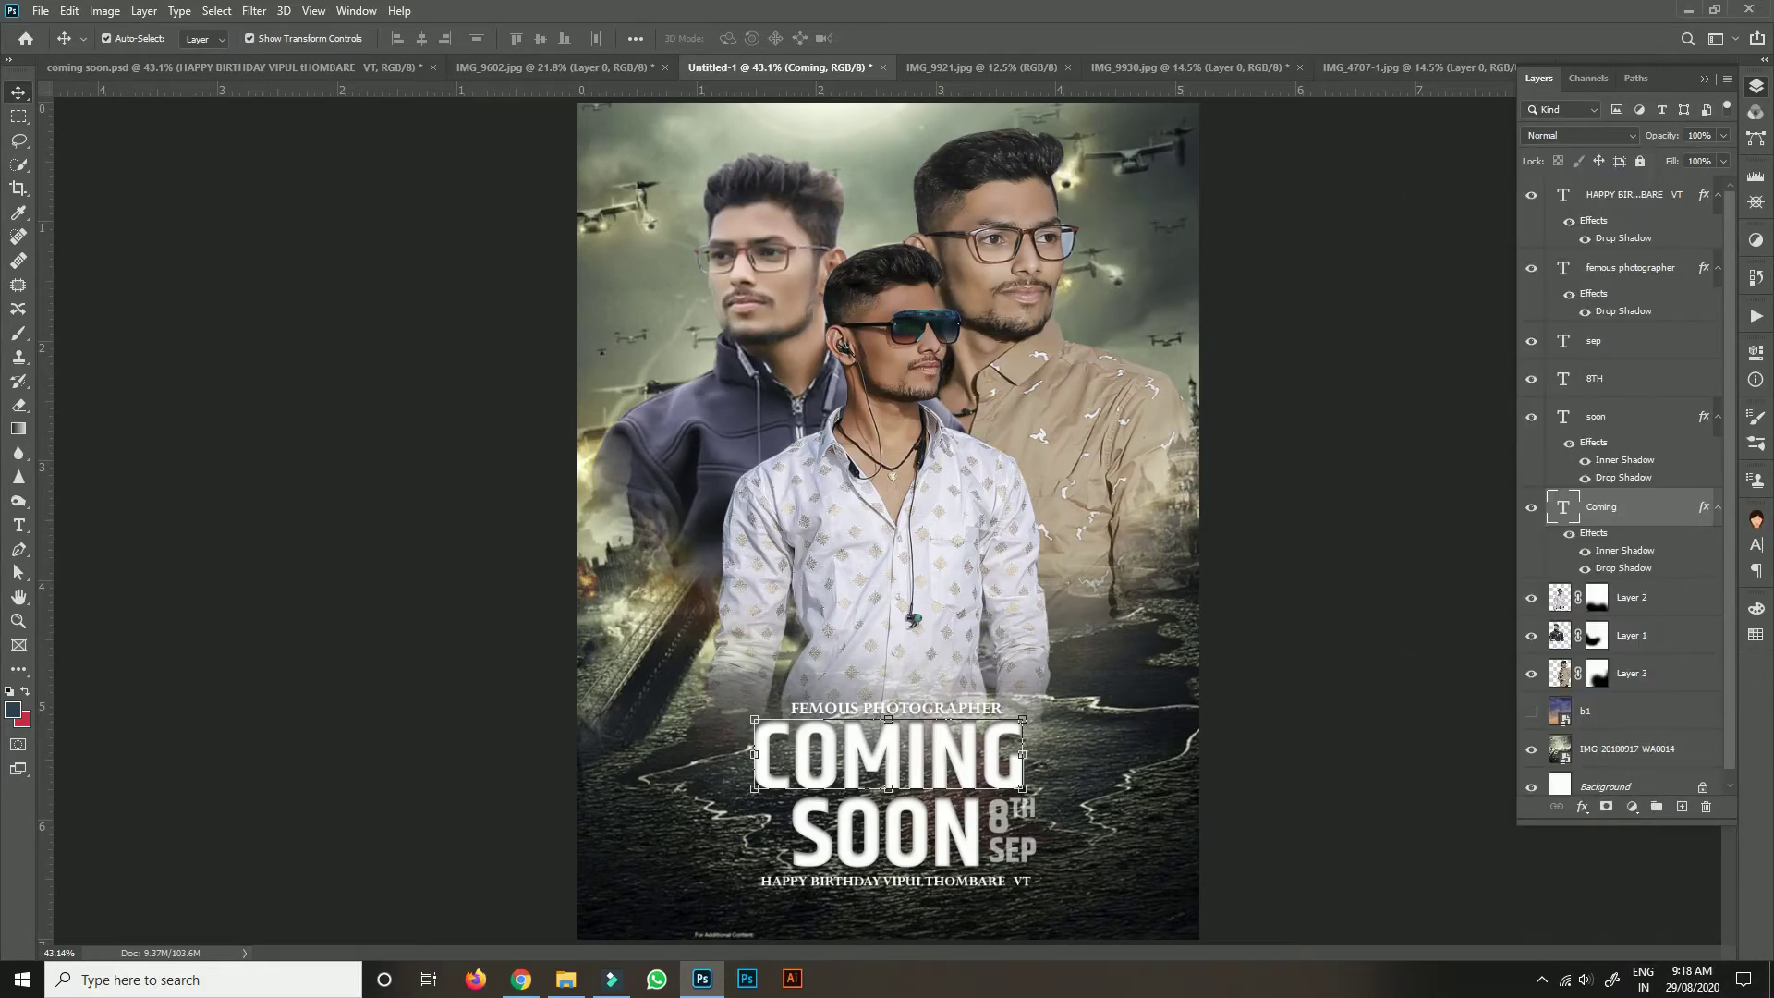
pyautogui.press('ctrl')
pyautogui.hotkey('ctrl', 'j')
pyautogui.keyDown('ctrl'); pyautogui.click(885, 831); pyautogui.keyUp('ctrl')
pyautogui.hotkey('ctrl', 'j')
pyautogui.hotkey('ctrl', ',')
pyautogui.hotkey('ctrl', ',')
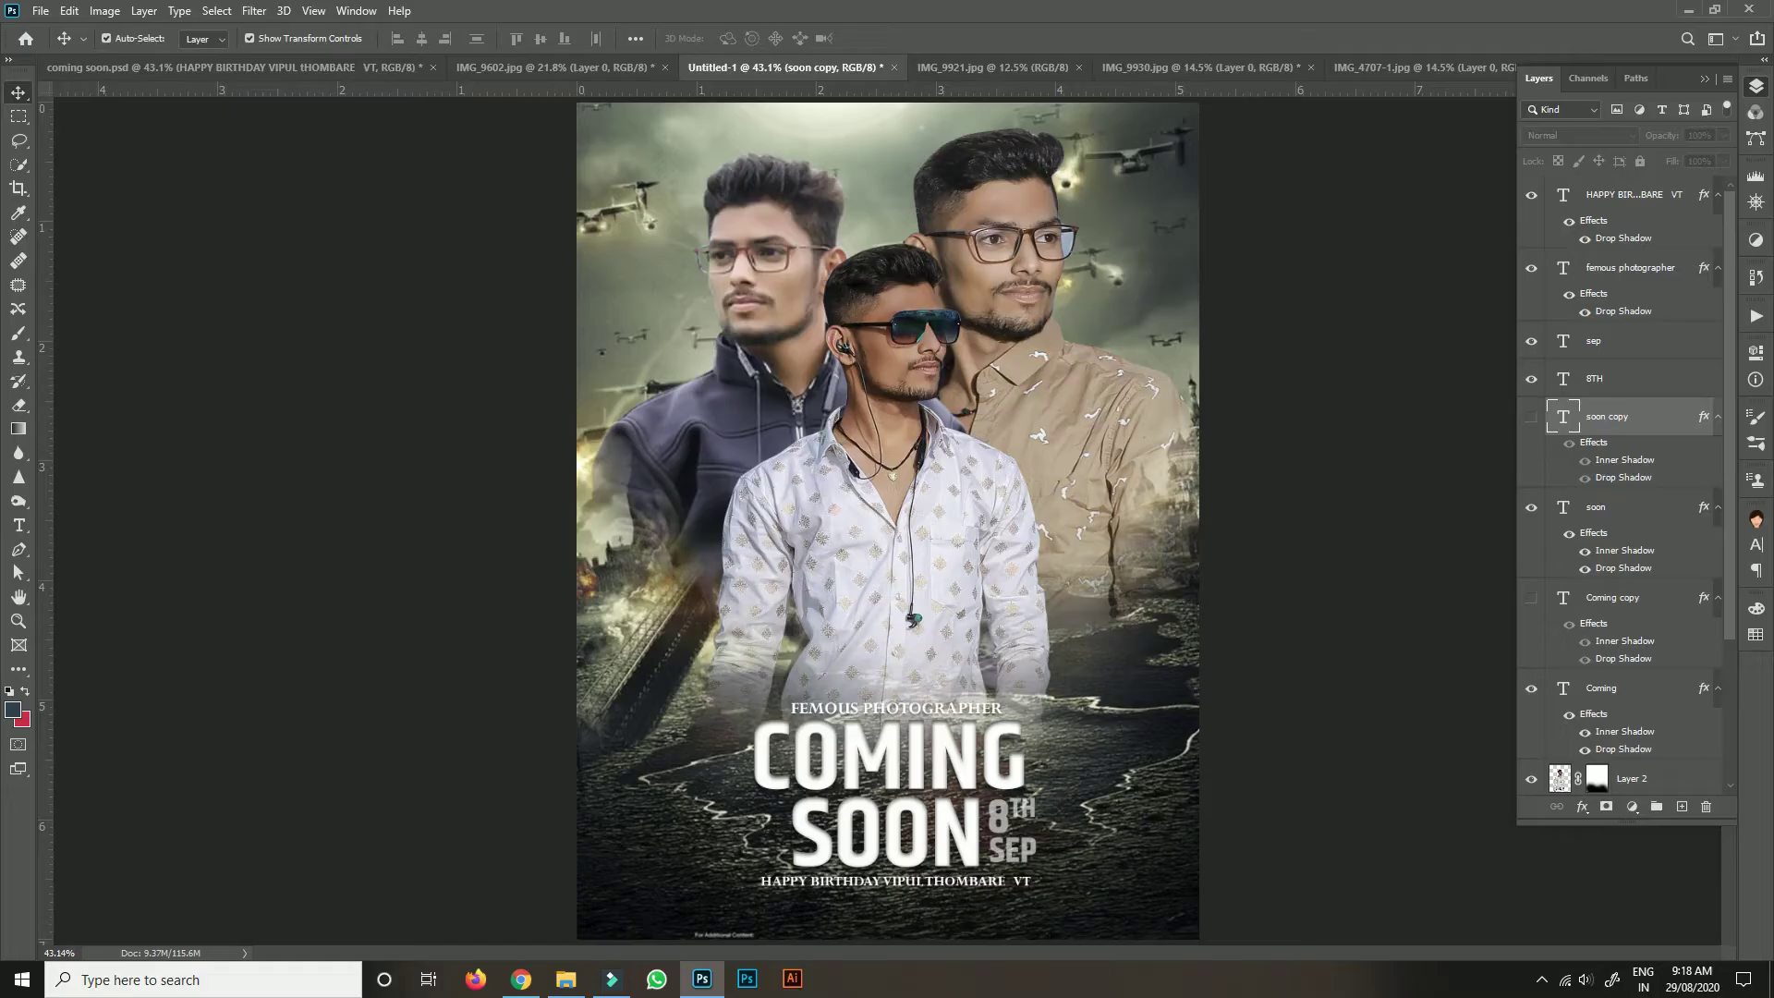
# Move the Coming layer above its hidden copy, and combine the visible Coming and soon layers into one smart object.
pyautogui.hotkey('alt', '[')
pyautogui.hotkey('alt', '[')
pyautogui.hotkey('ctrl', ']')
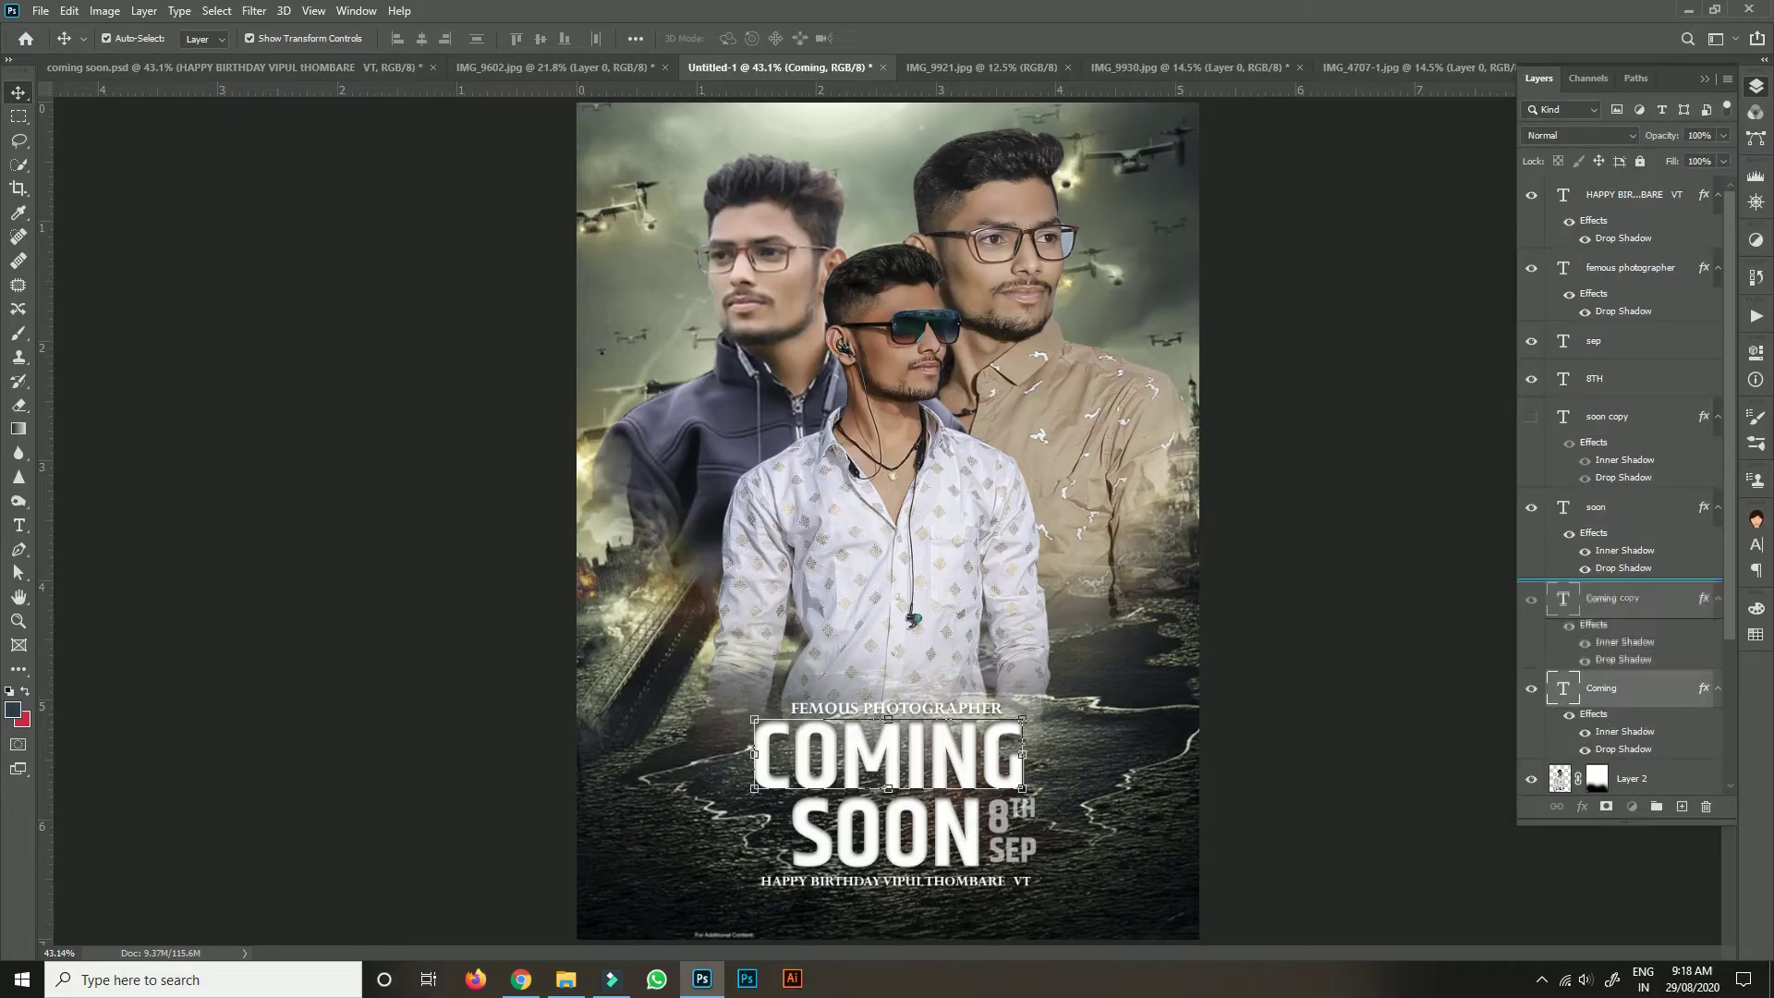
pyautogui.hotkey('alt', ']')
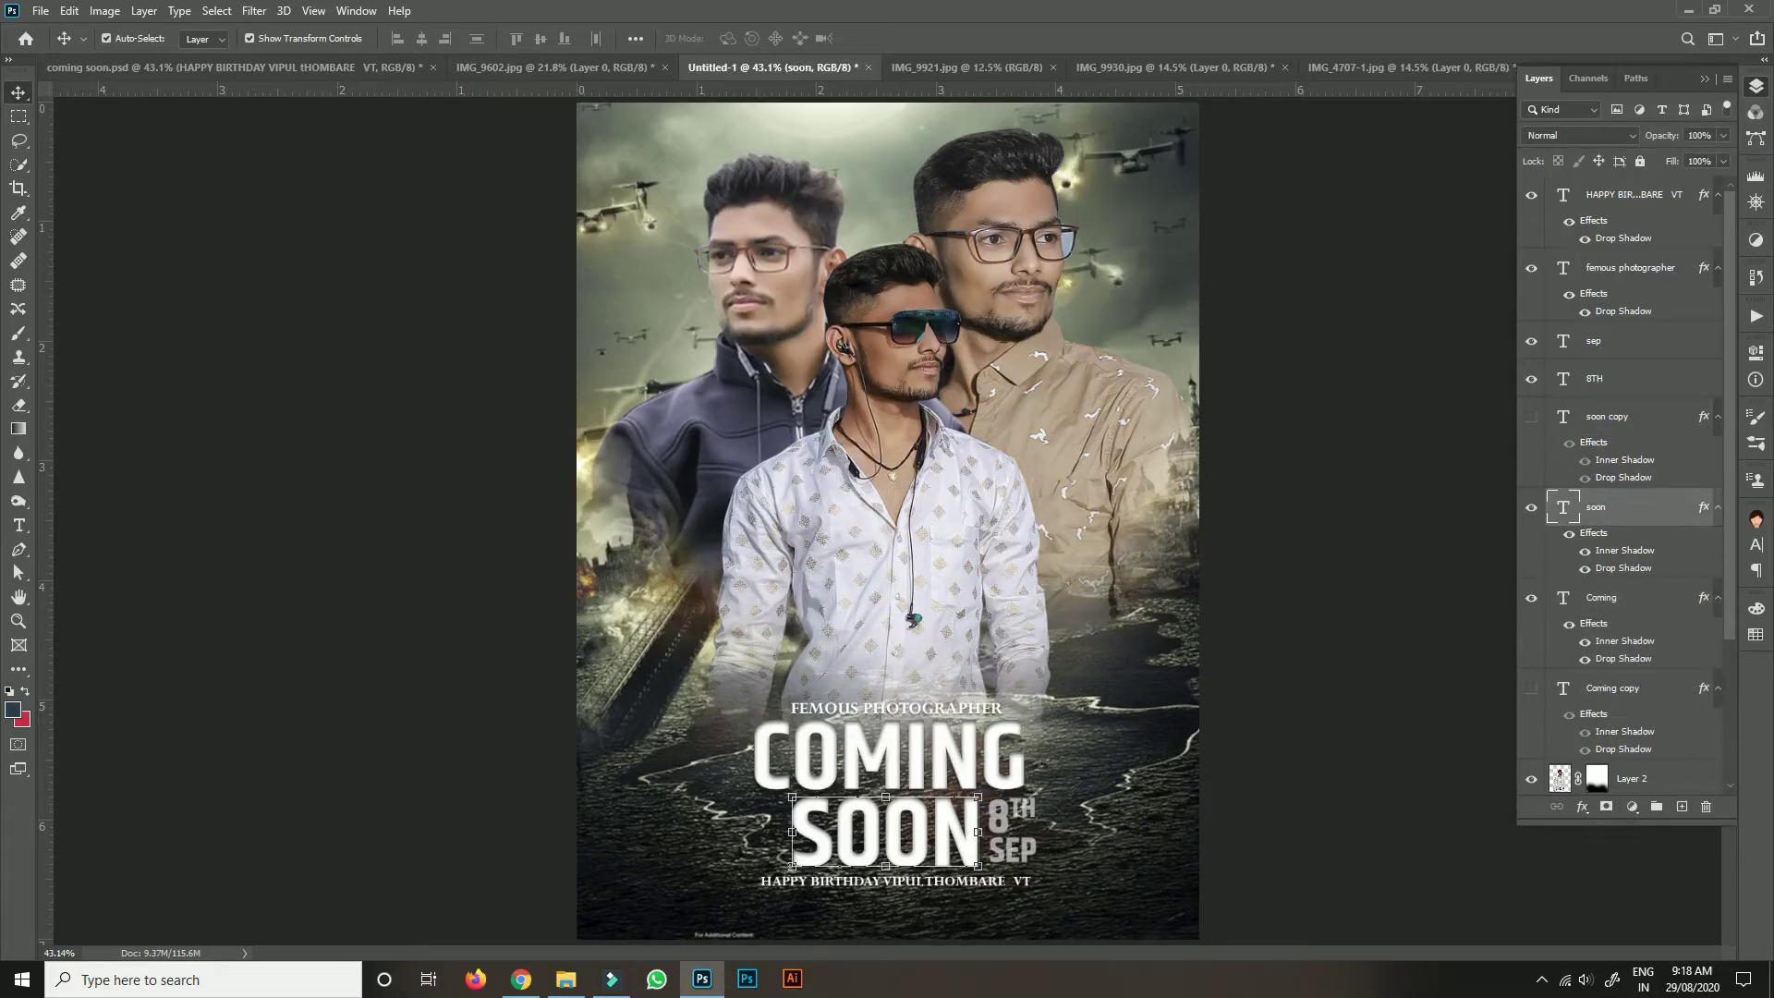
pyautogui.hotkey('ctrl', 'e')
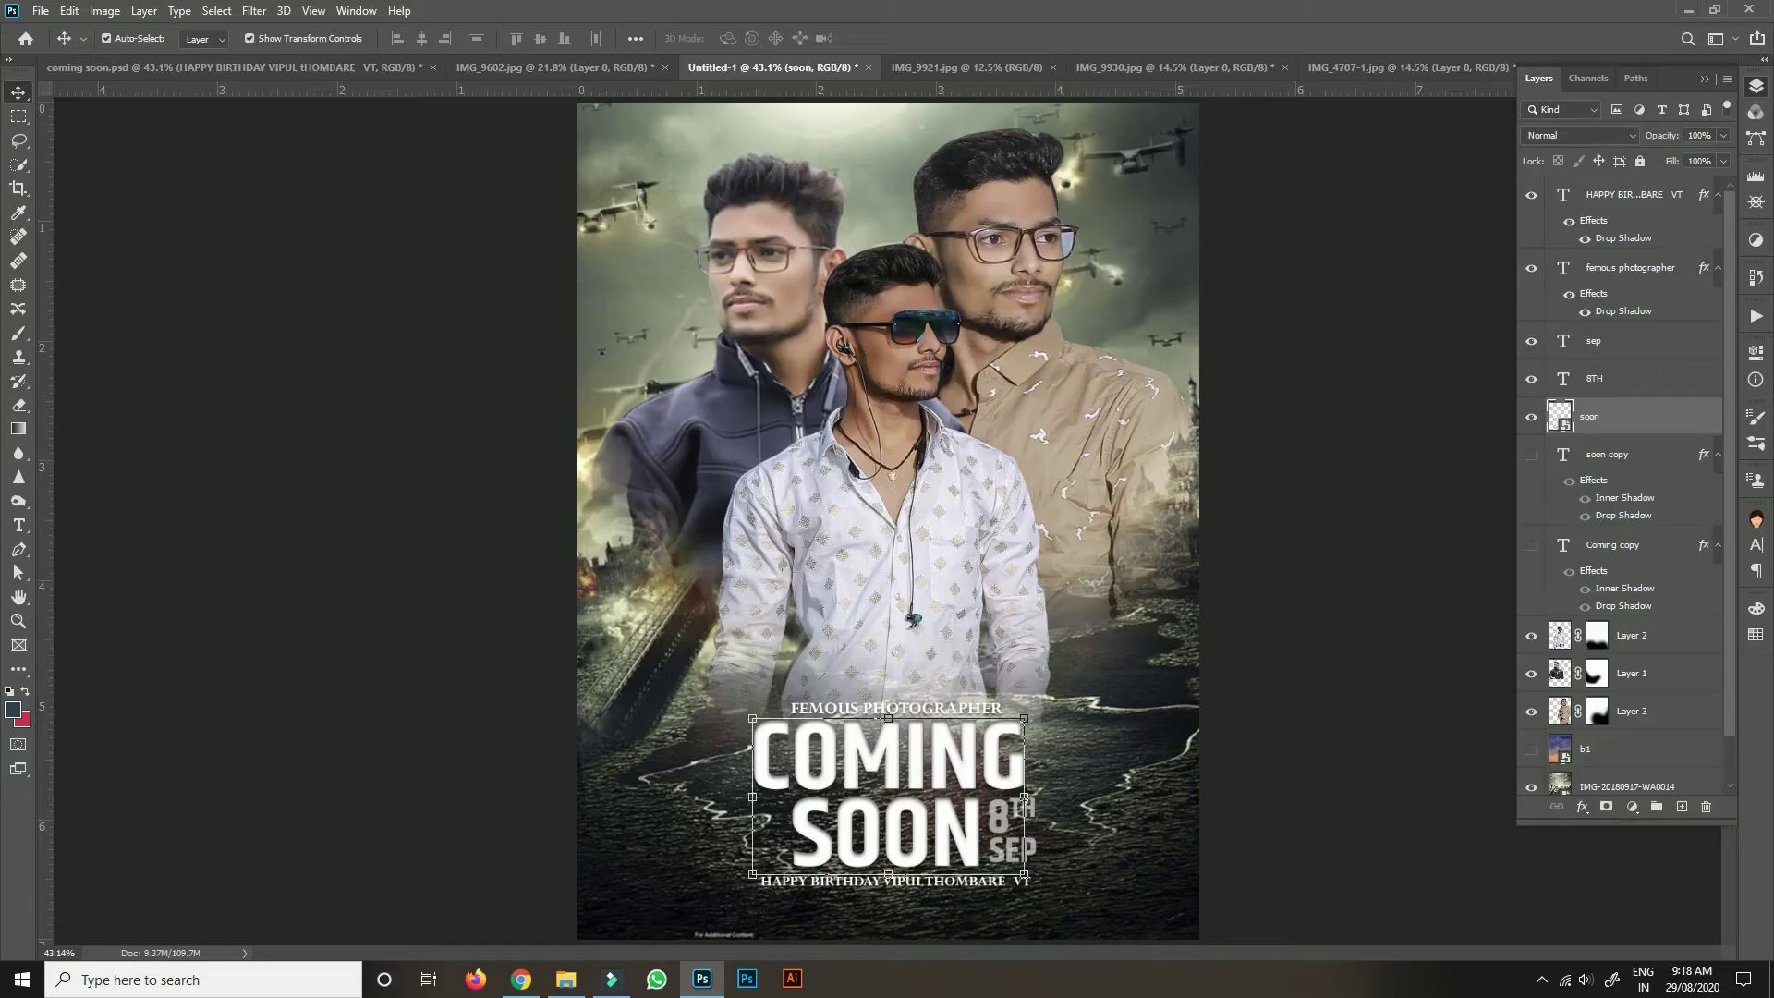
# Slant all visible title, date and caption layers together, with about -5.23° rotation and -11.13° horizontal skew.
pyautogui.hotkey('shift', 'alt', '.')
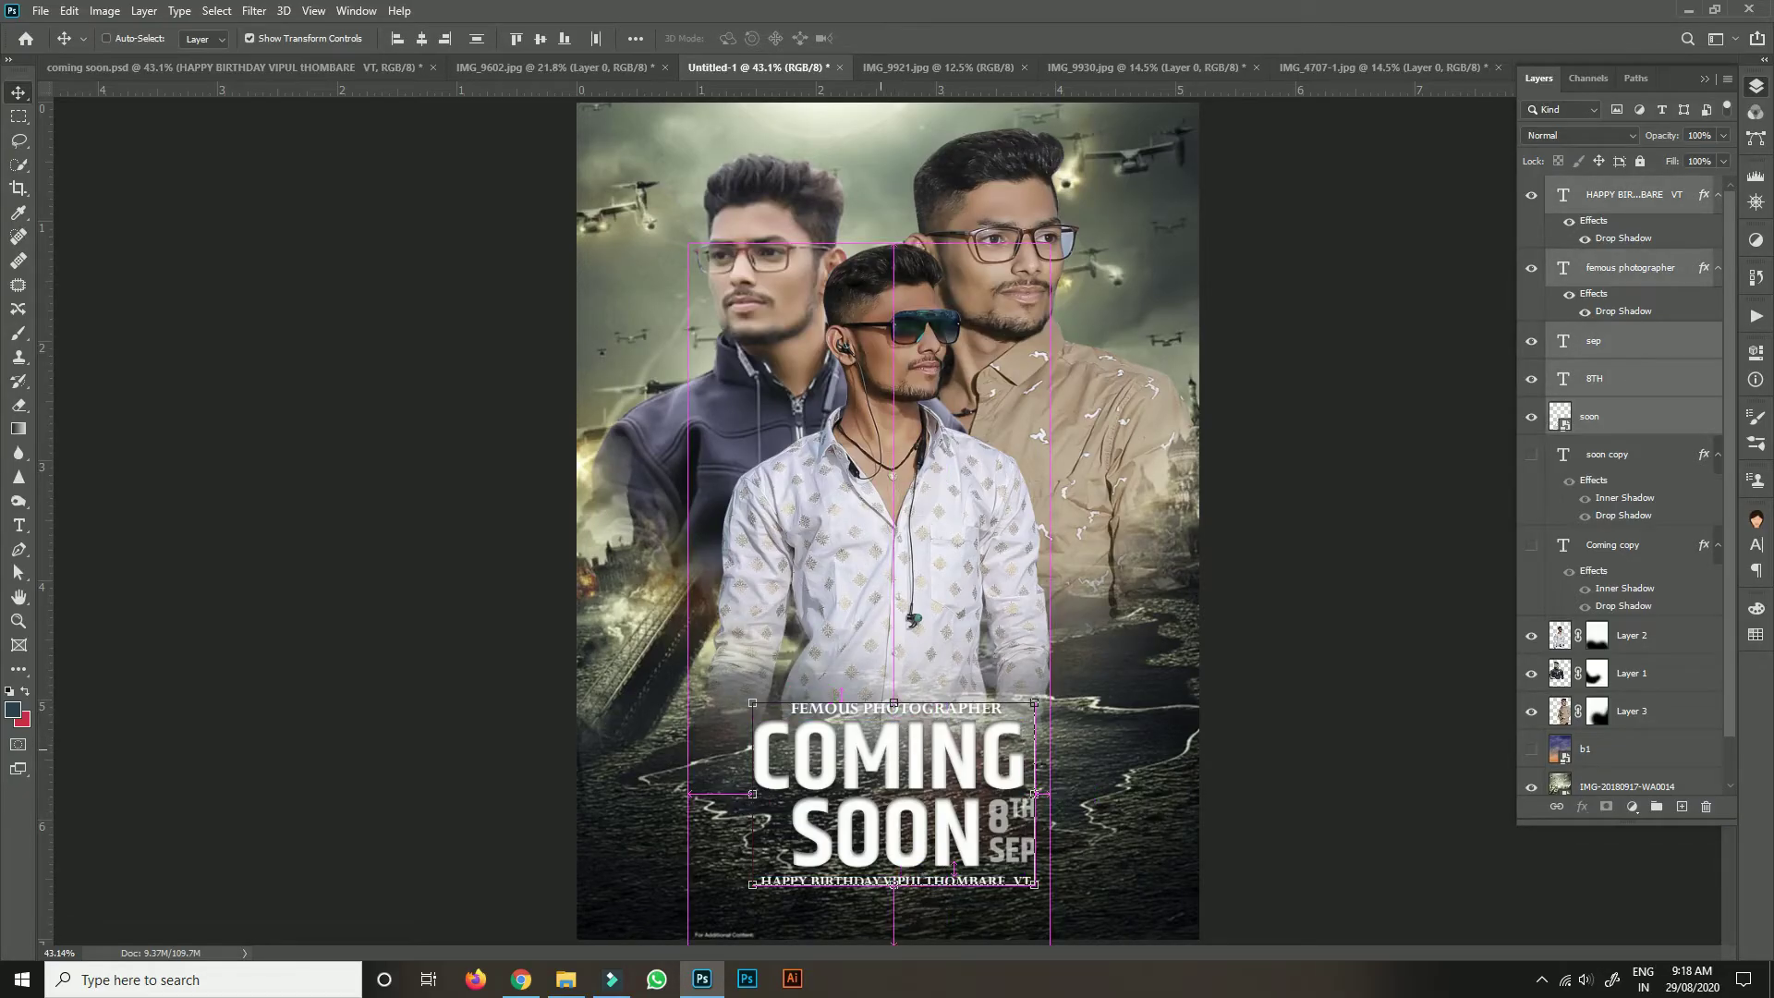
pyautogui.hotkey('ctrl', 't')
pyautogui.rightClick(865, 432)
pyautogui.click(758, 878)
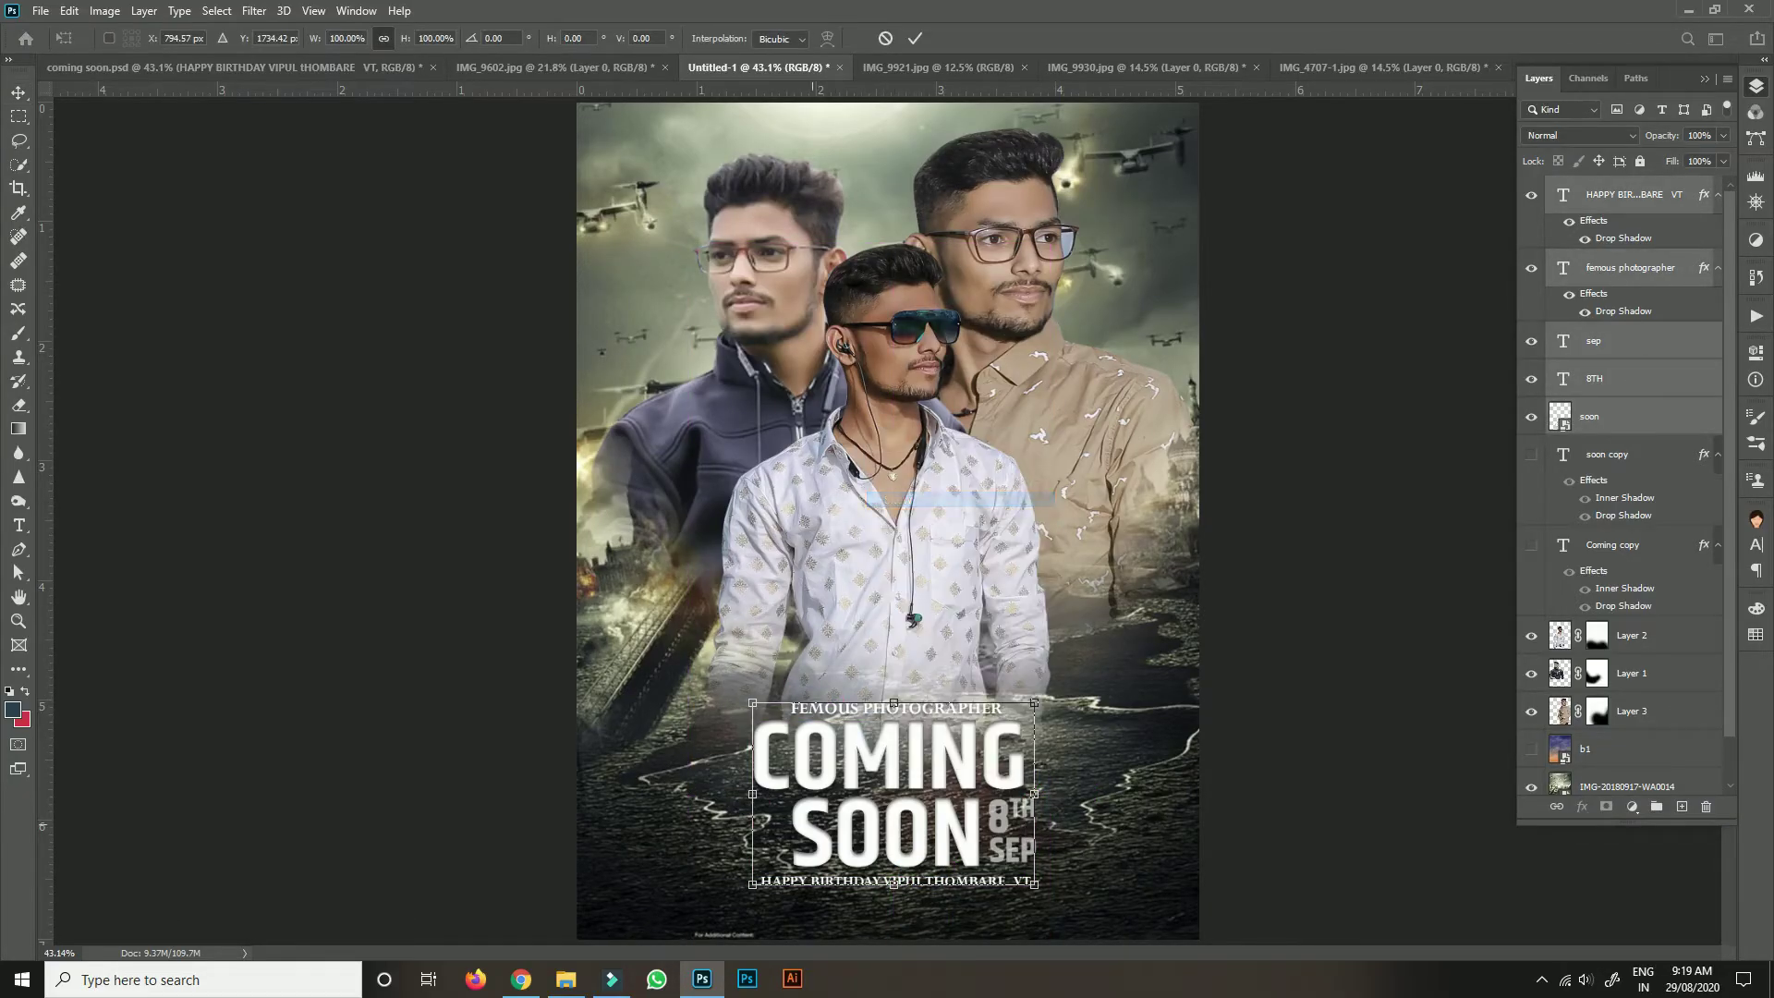
pyautogui.moveTo(752, 793); pyautogui.dragTo(753, 818)
pyautogui.moveTo(894, 716); pyautogui.dragTo(906, 701)
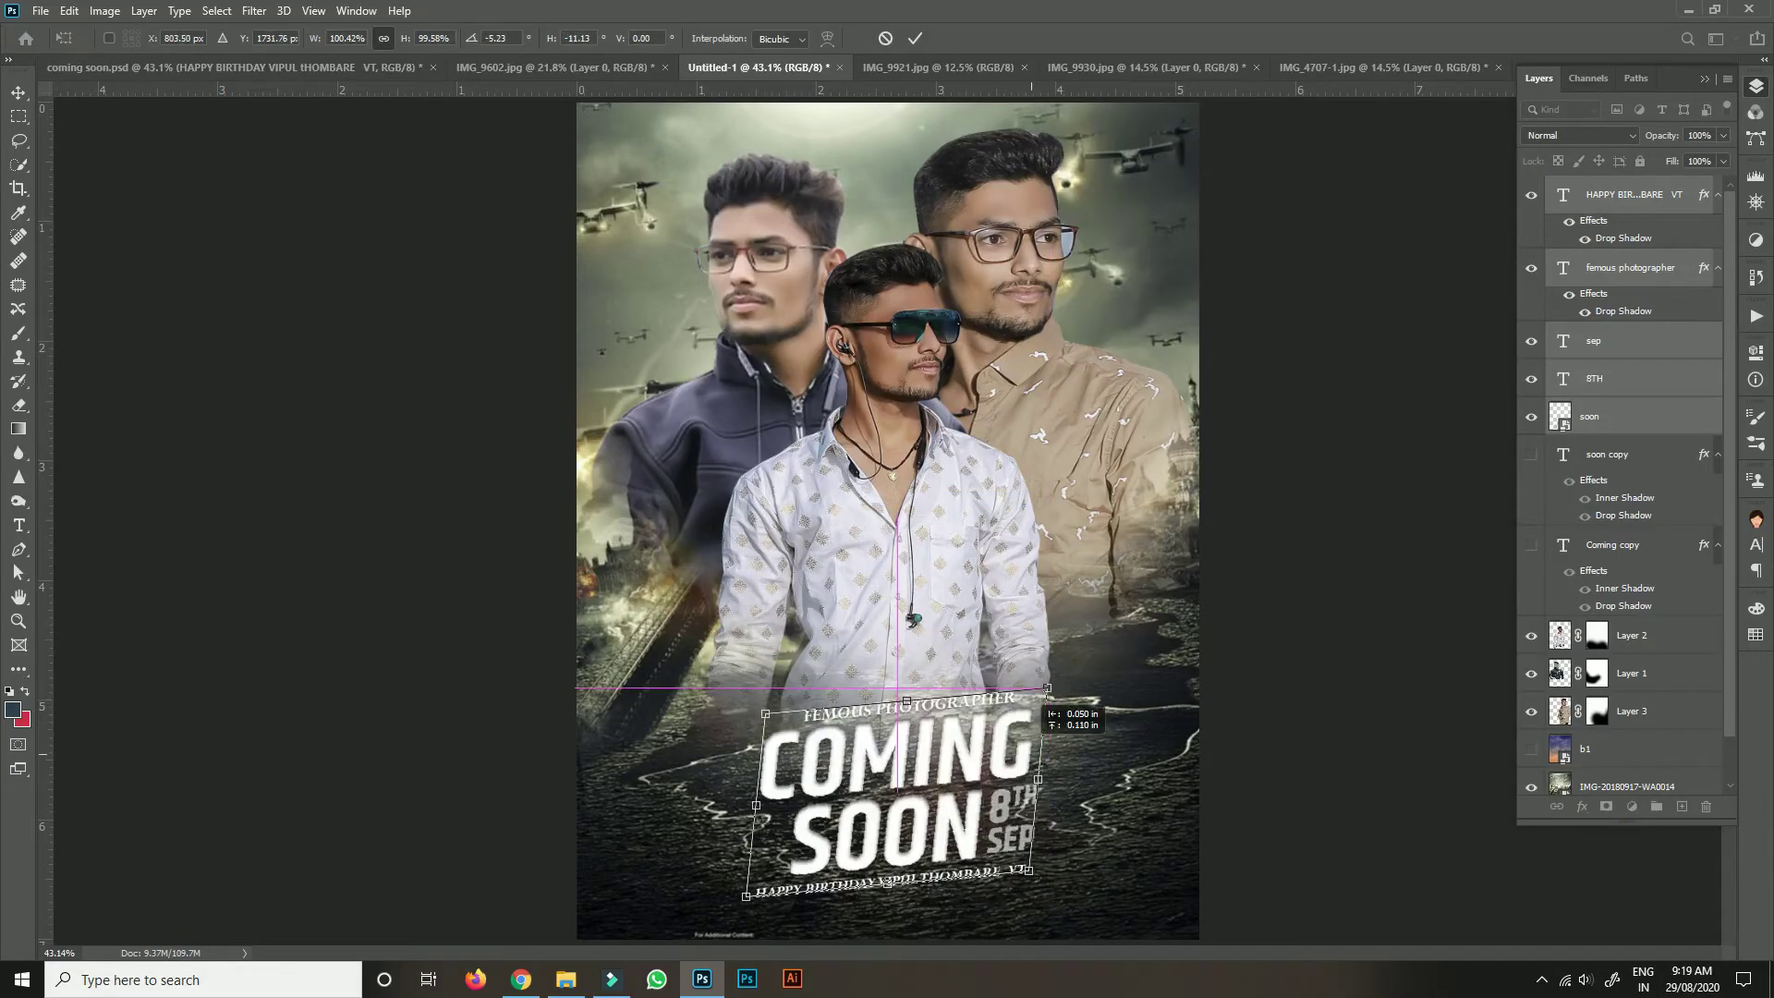
# Adjust the text block to about -7.14° rotation and -14.87° skew, enlarge it to about 120.83% by 116.26%, and apply the transform.
pyautogui.moveTo(756, 805); pyautogui.dragTo(755, 819)
pyautogui.moveTo(832, 726); pyautogui.dragTo(823, 698)
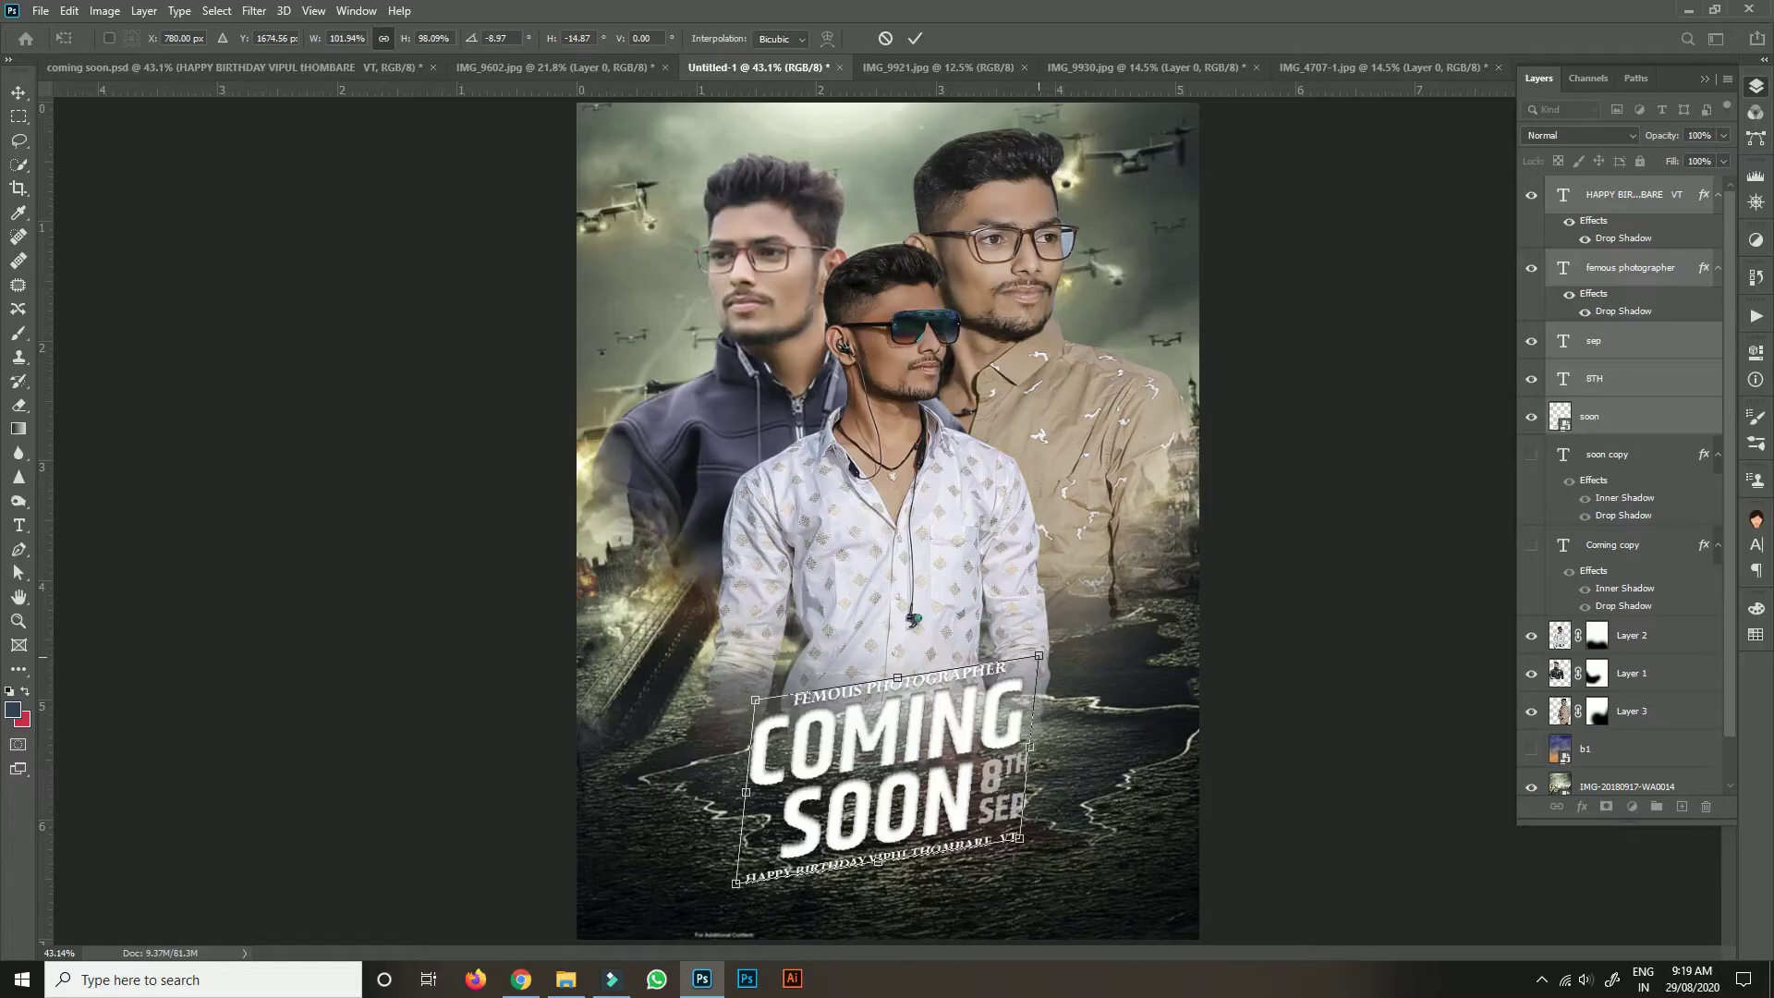
pyautogui.moveTo(1038, 655)
pyautogui.mouseDown()
pyautogui.moveTo(1109, 601)
pyautogui.moveTo(1014, 670)
pyautogui.mouseUp()
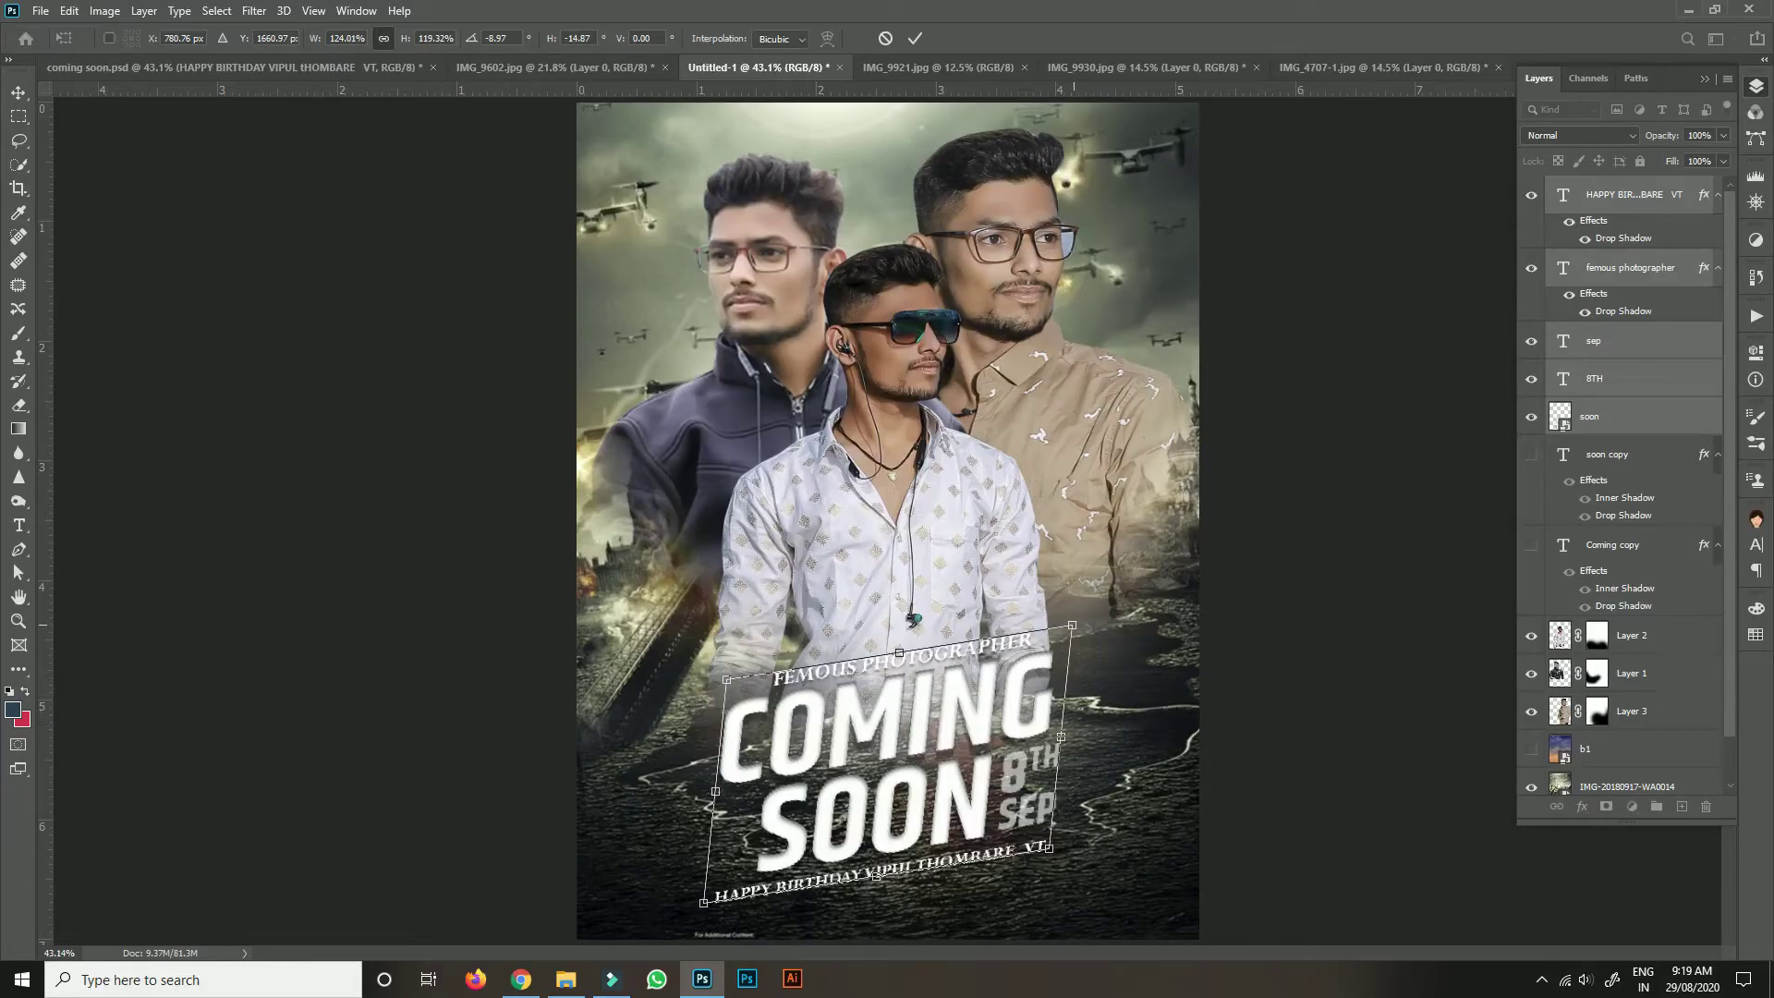
pyautogui.hotkey('ctrl', 'z')
pyautogui.hotkey('ctrl', 'z')
pyautogui.moveTo(886, 873); pyautogui.dragTo(880, 873)
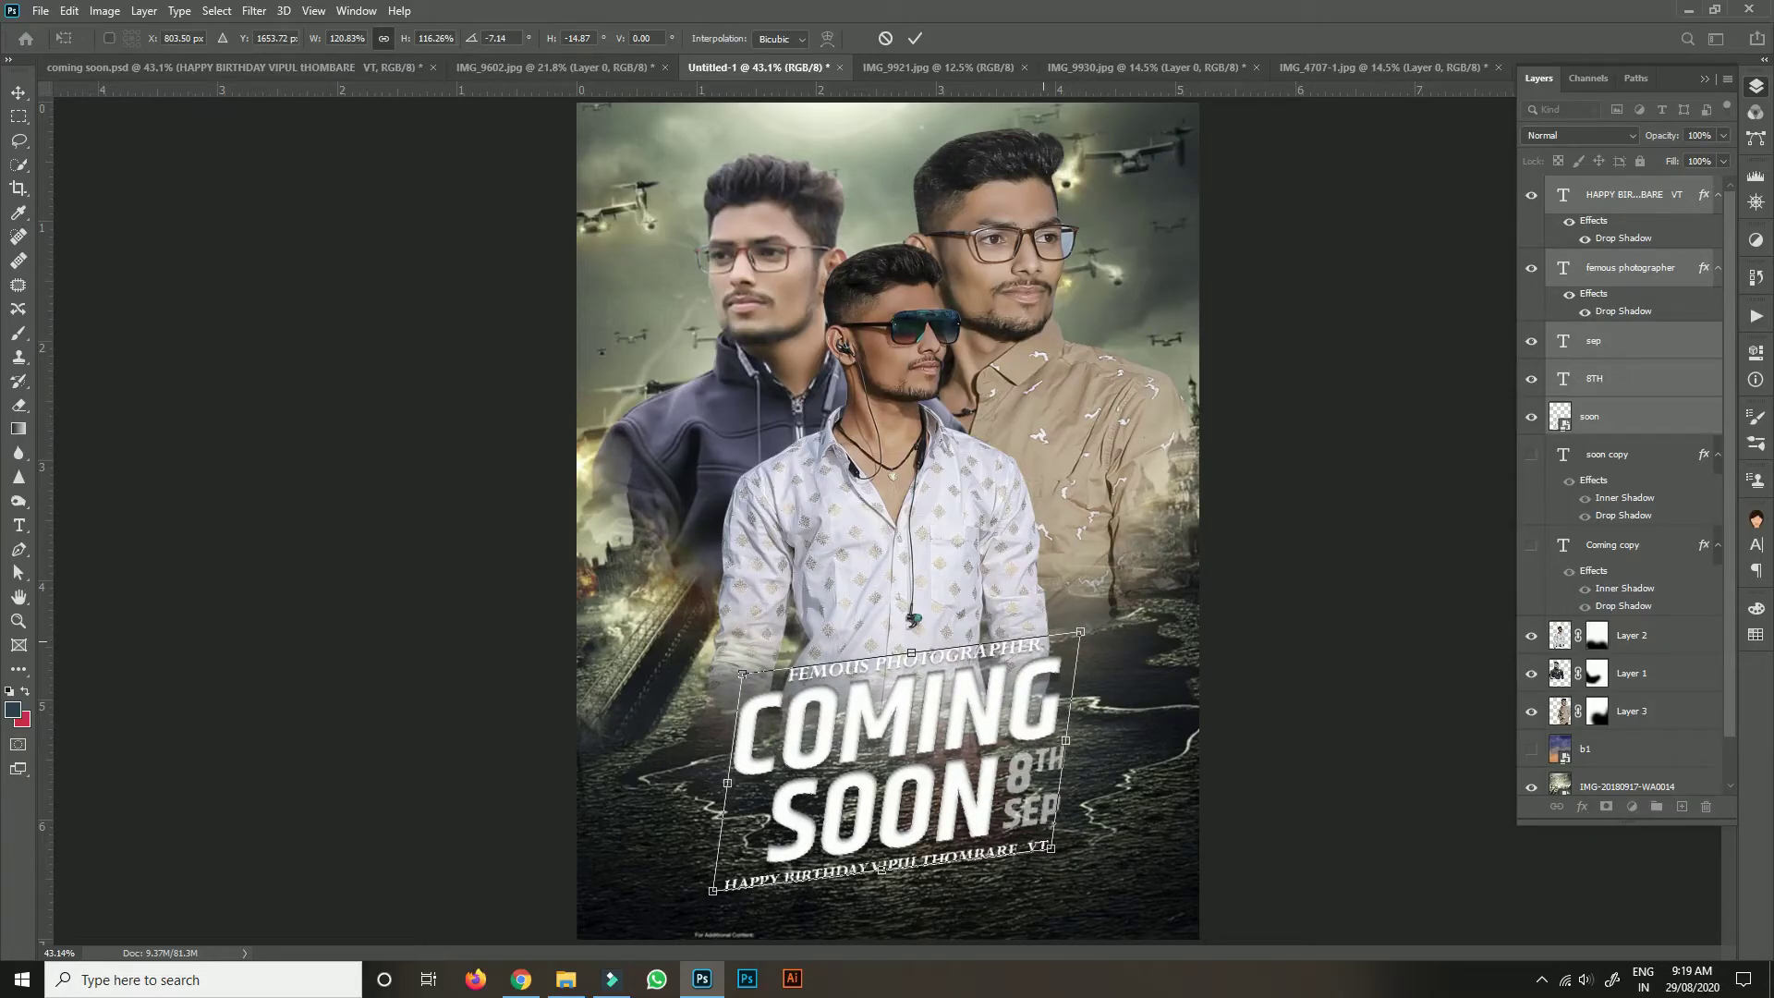
pyautogui.click(915, 38)
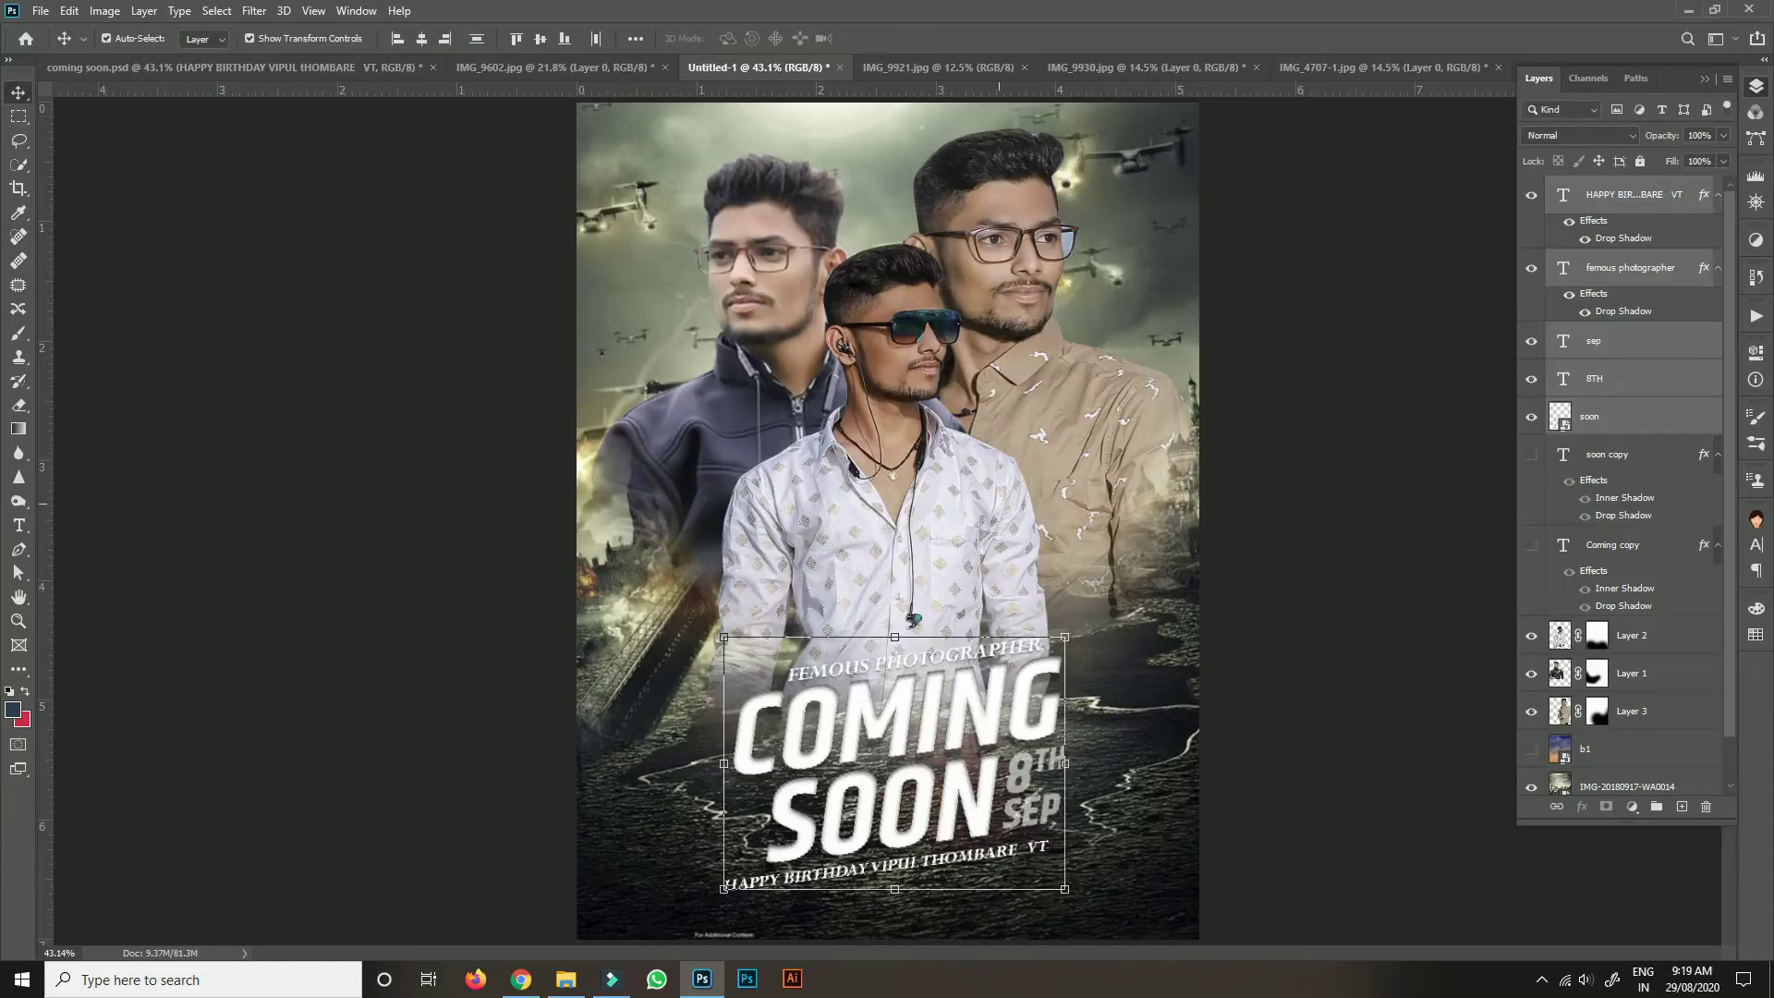
# Move the slanted text block slightly up and left, and undo the last small leftward nudges.
pyautogui.moveTo(1005, 669); pyautogui.dragTo(997, 658)
pyautogui.press('Left')
pyautogui.press('Left')
pyautogui.press('Left')
pyautogui.press('Left')
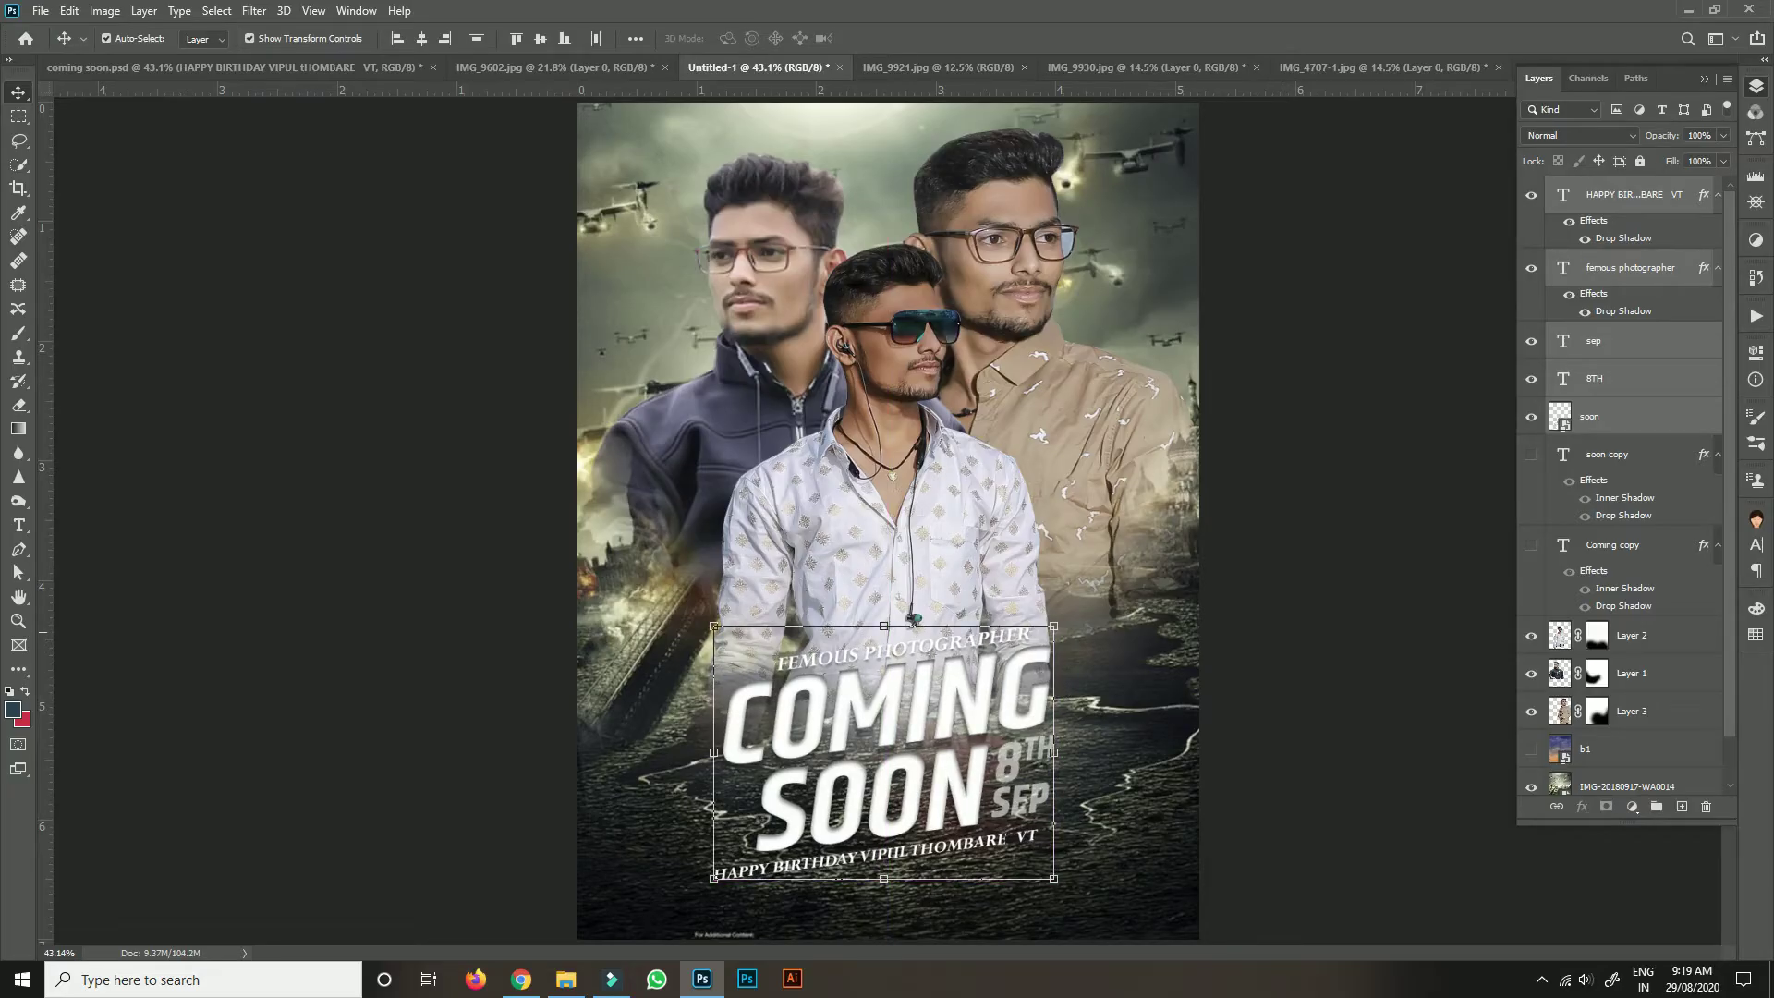
pyautogui.hotkey('ctrl', 'z')
pyautogui.hotkey('ctrl', 'z')
pyautogui.hotkey('ctrl', 'z')
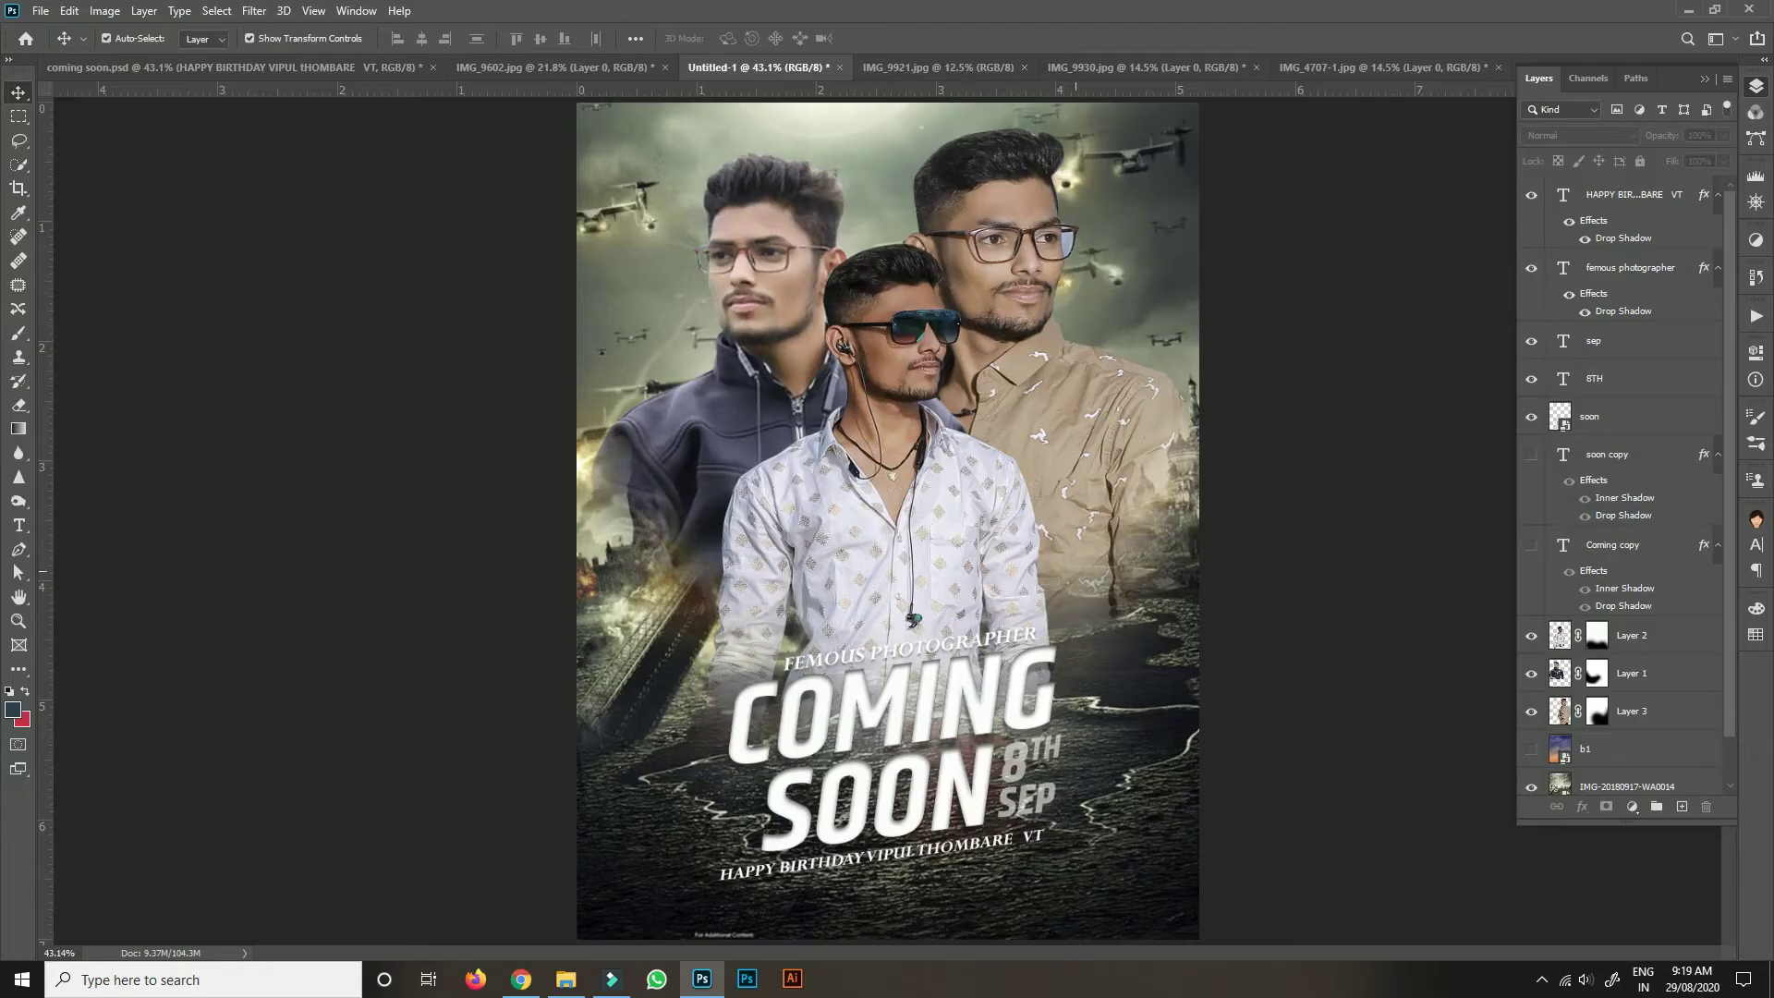
# Shift the left-hand man on Layer 1 slightly left, enlarge him a little, and lower him back into place.
pyautogui.moveTo(739, 320); pyautogui.dragTo(734, 320)
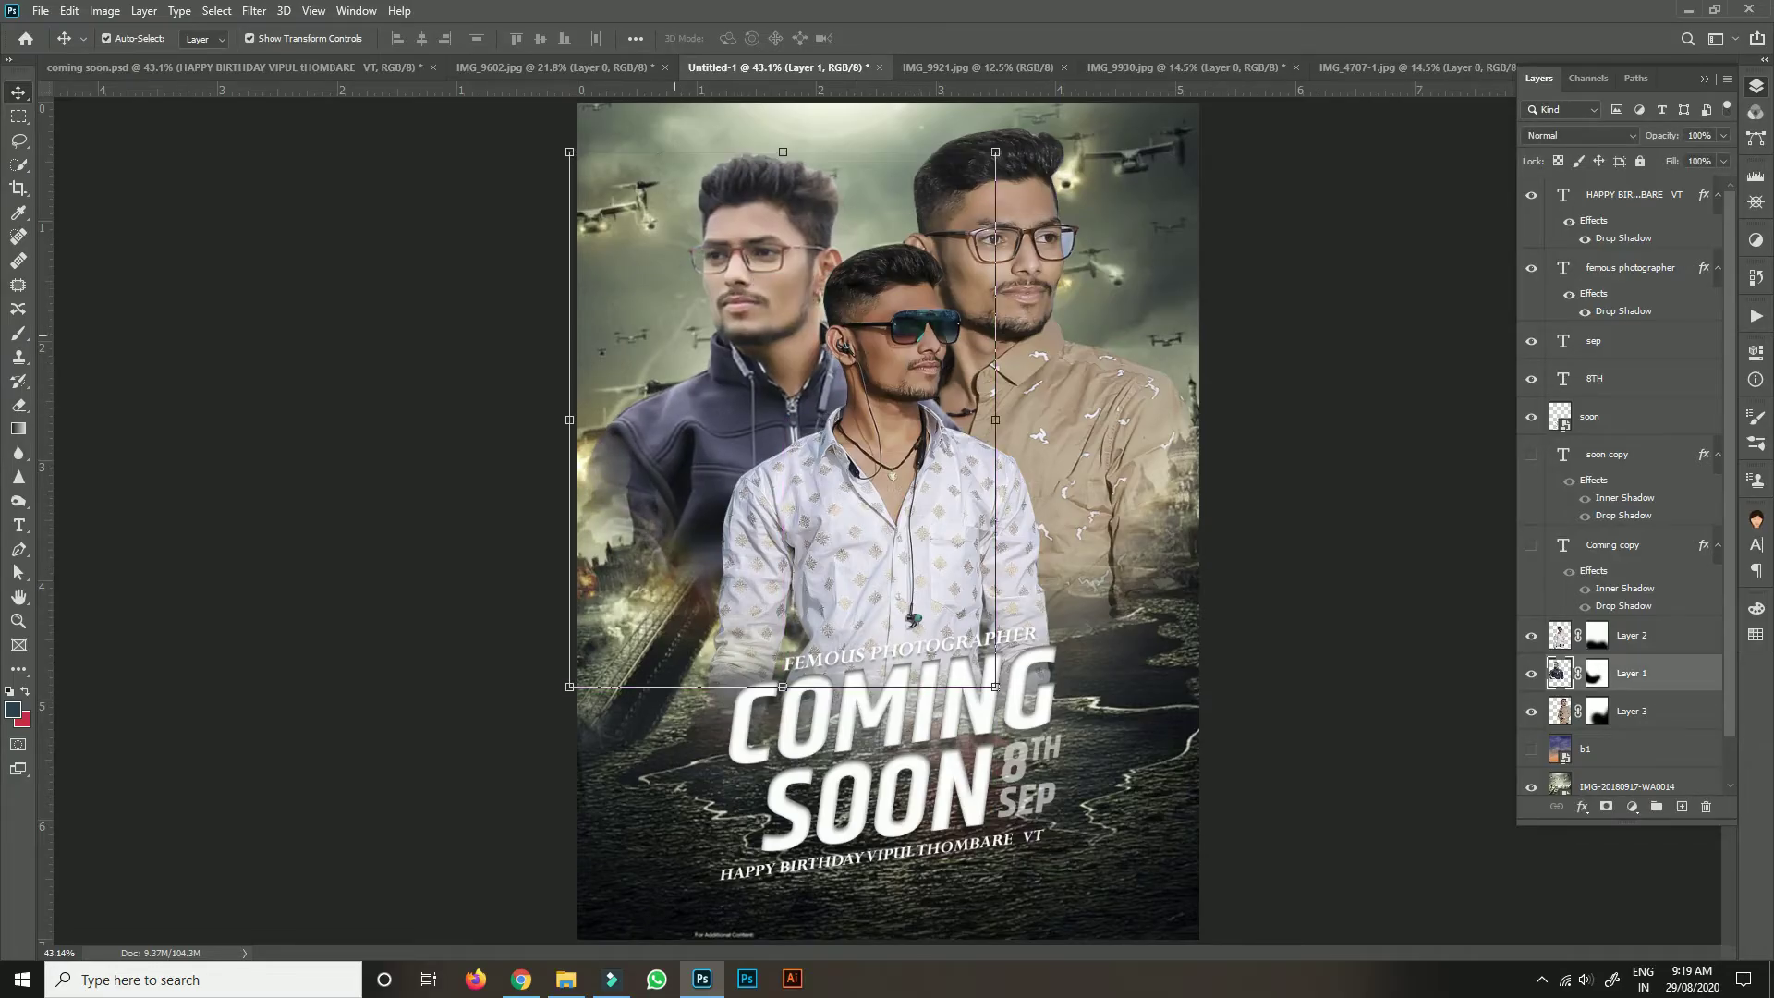
pyautogui.hotkey('ctrl', 't')
pyautogui.moveTo(569, 151)
pyautogui.mouseDown()
pyautogui.moveTo(541, 118)
pyautogui.moveTo(554, 137)
pyautogui.mouseUp()
pyautogui.moveTo(756, 140); pyautogui.dragTo(759, 157)
pyautogui.click(914, 38)
# Nudge the middle man slightly up and the right-hand man slightly right, and deselect the layers.
pyautogui.click(934, 277)
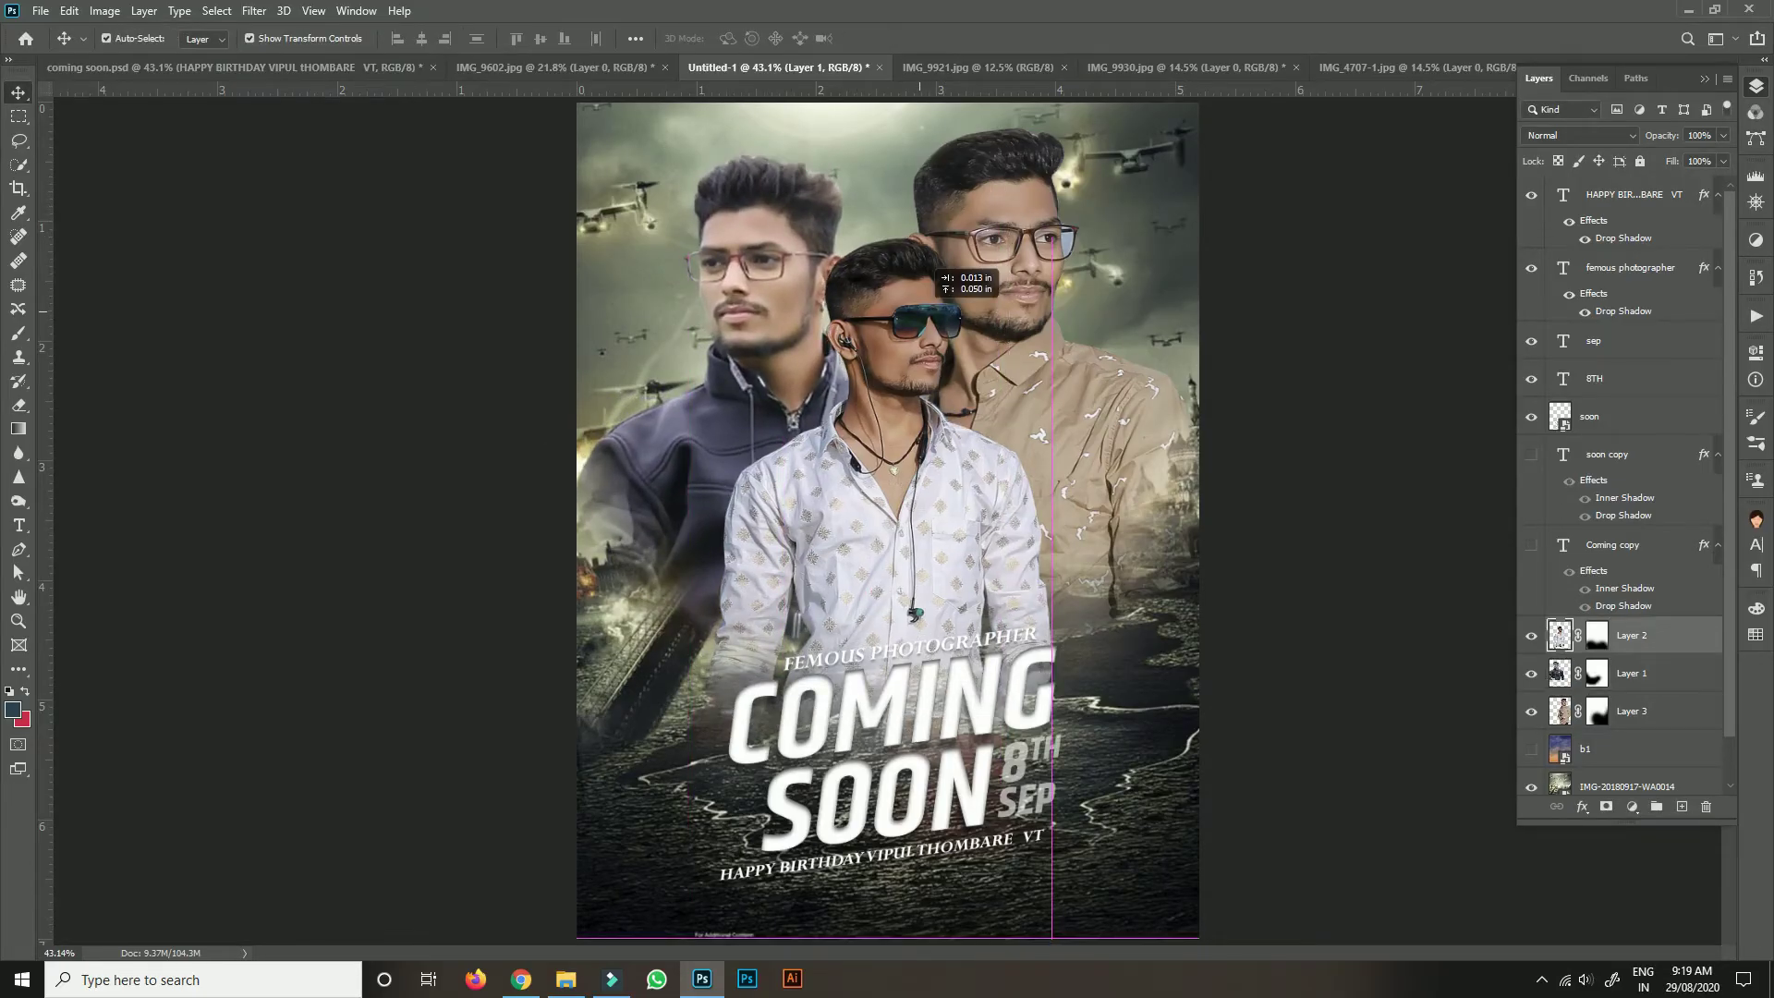
pyautogui.moveTo(1109, 416); pyautogui.dragTo(1118, 416)
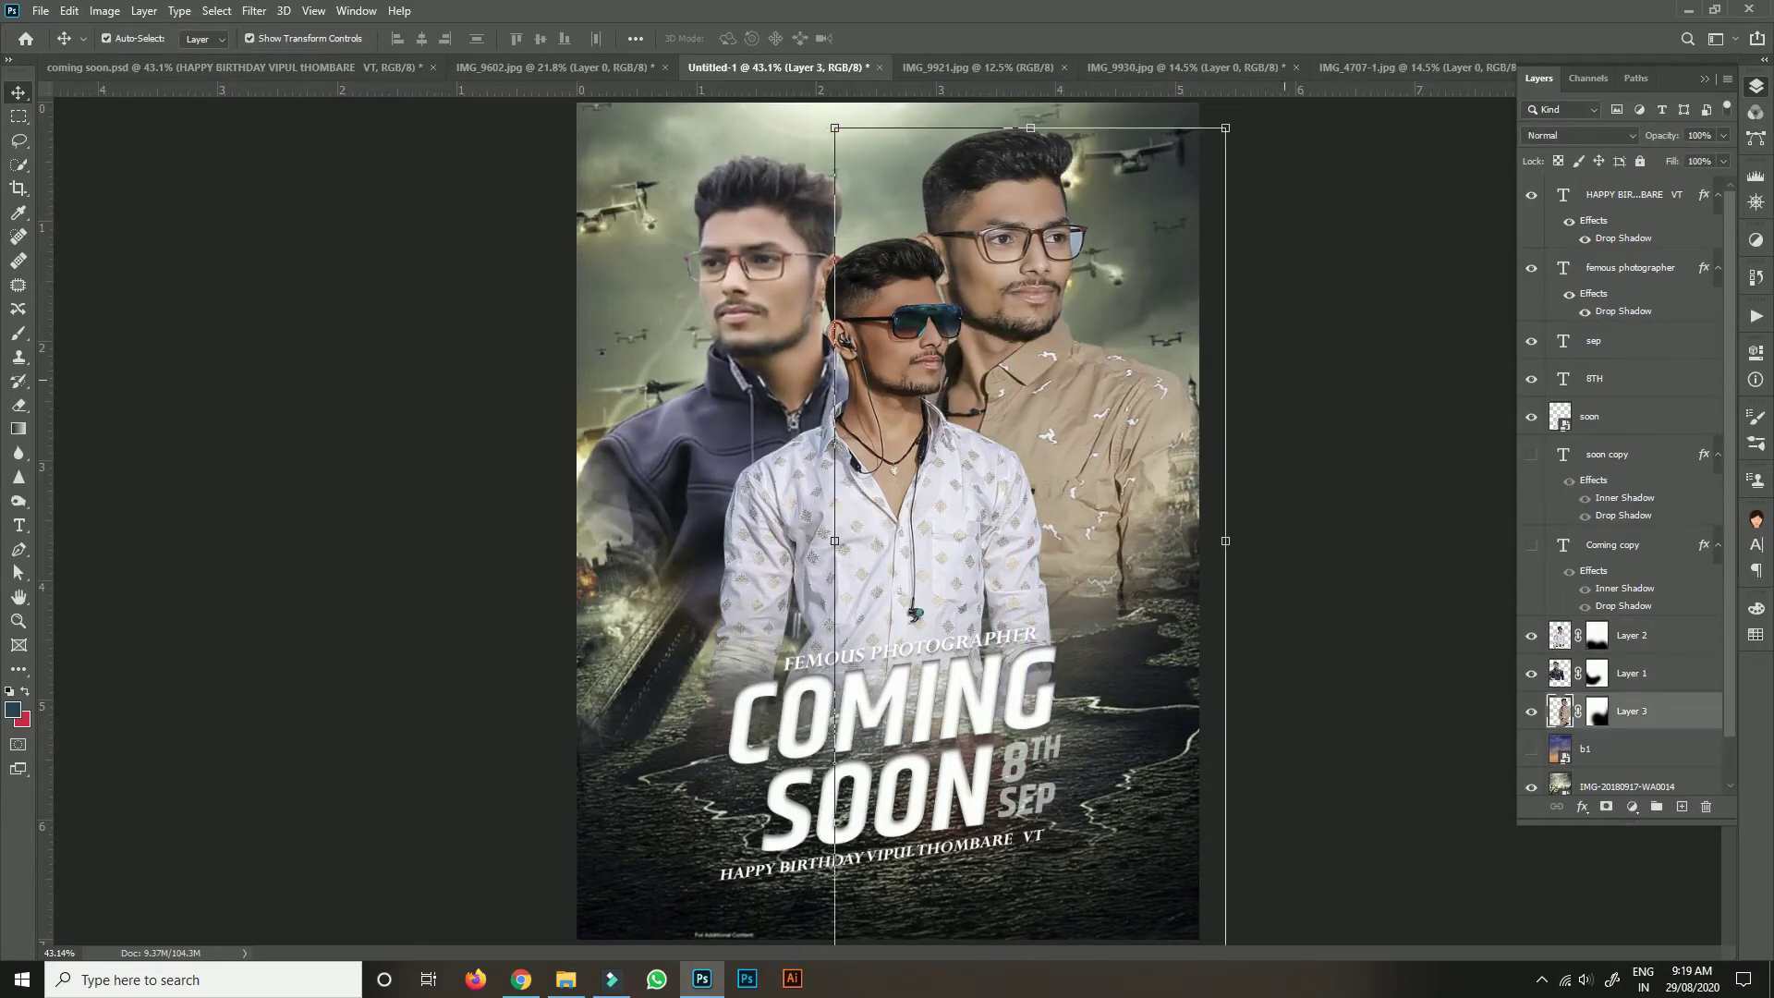
pyautogui.click(370, 462)
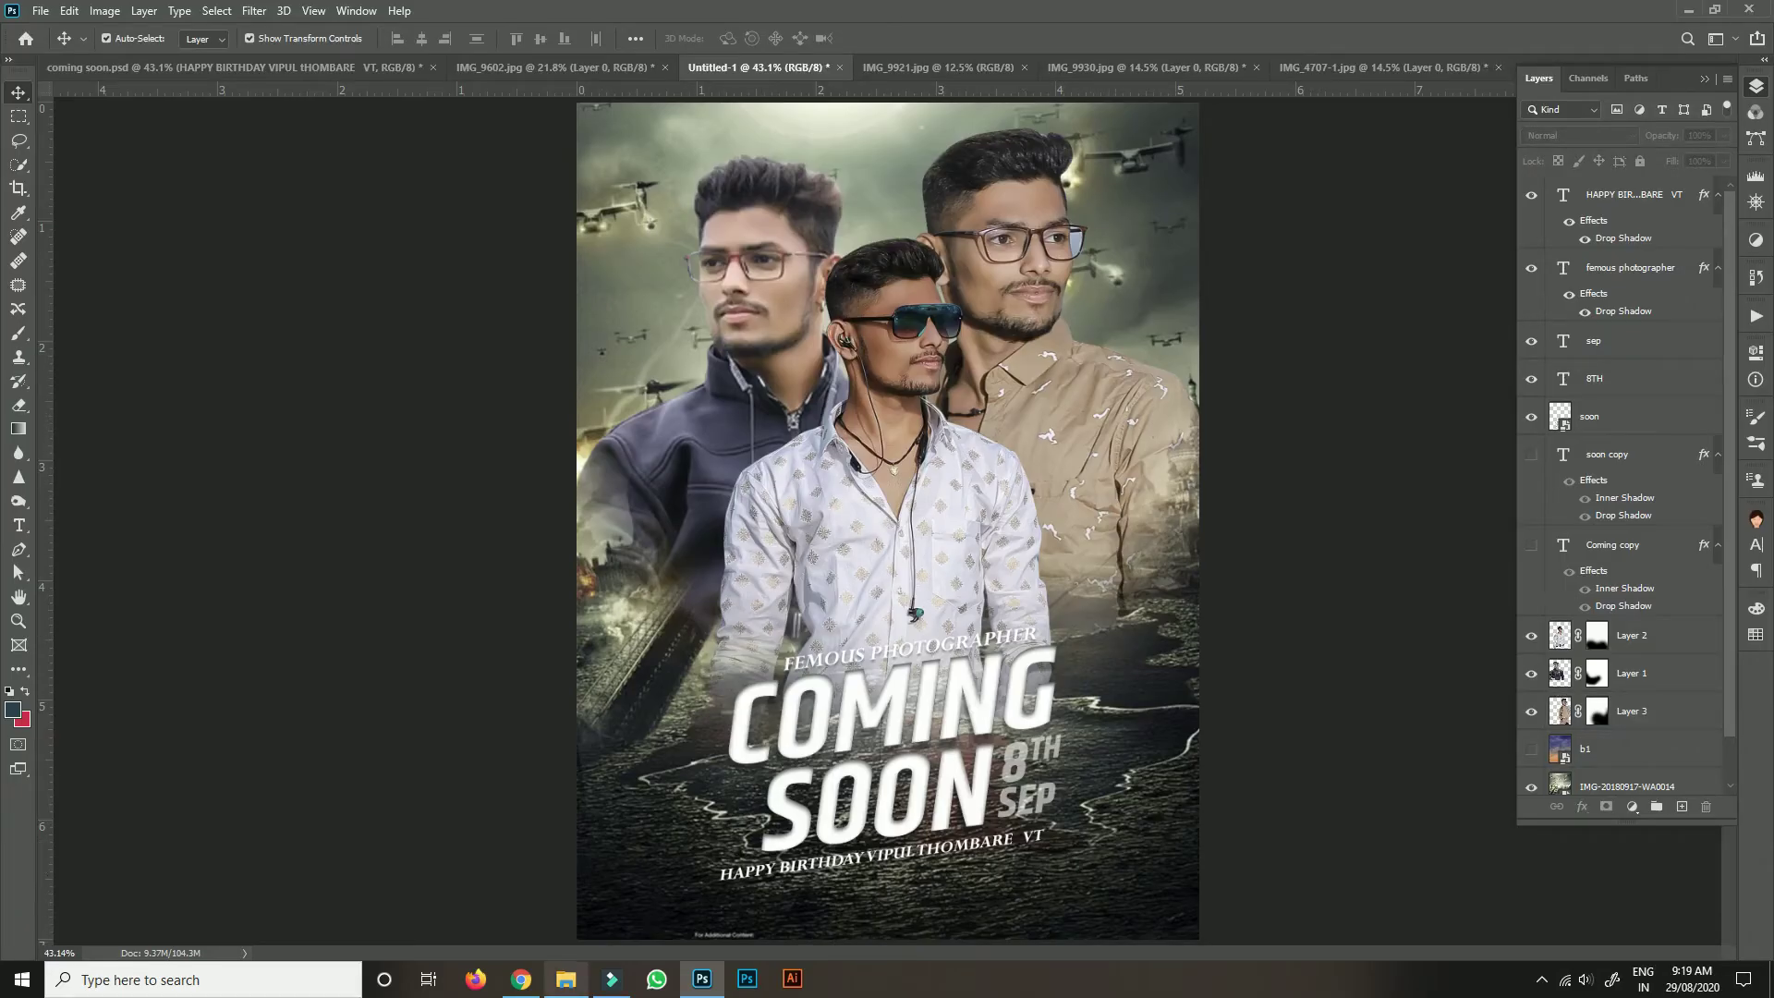
pyautogui.moveTo(566, 978)
pyautogui.click(772, 249)
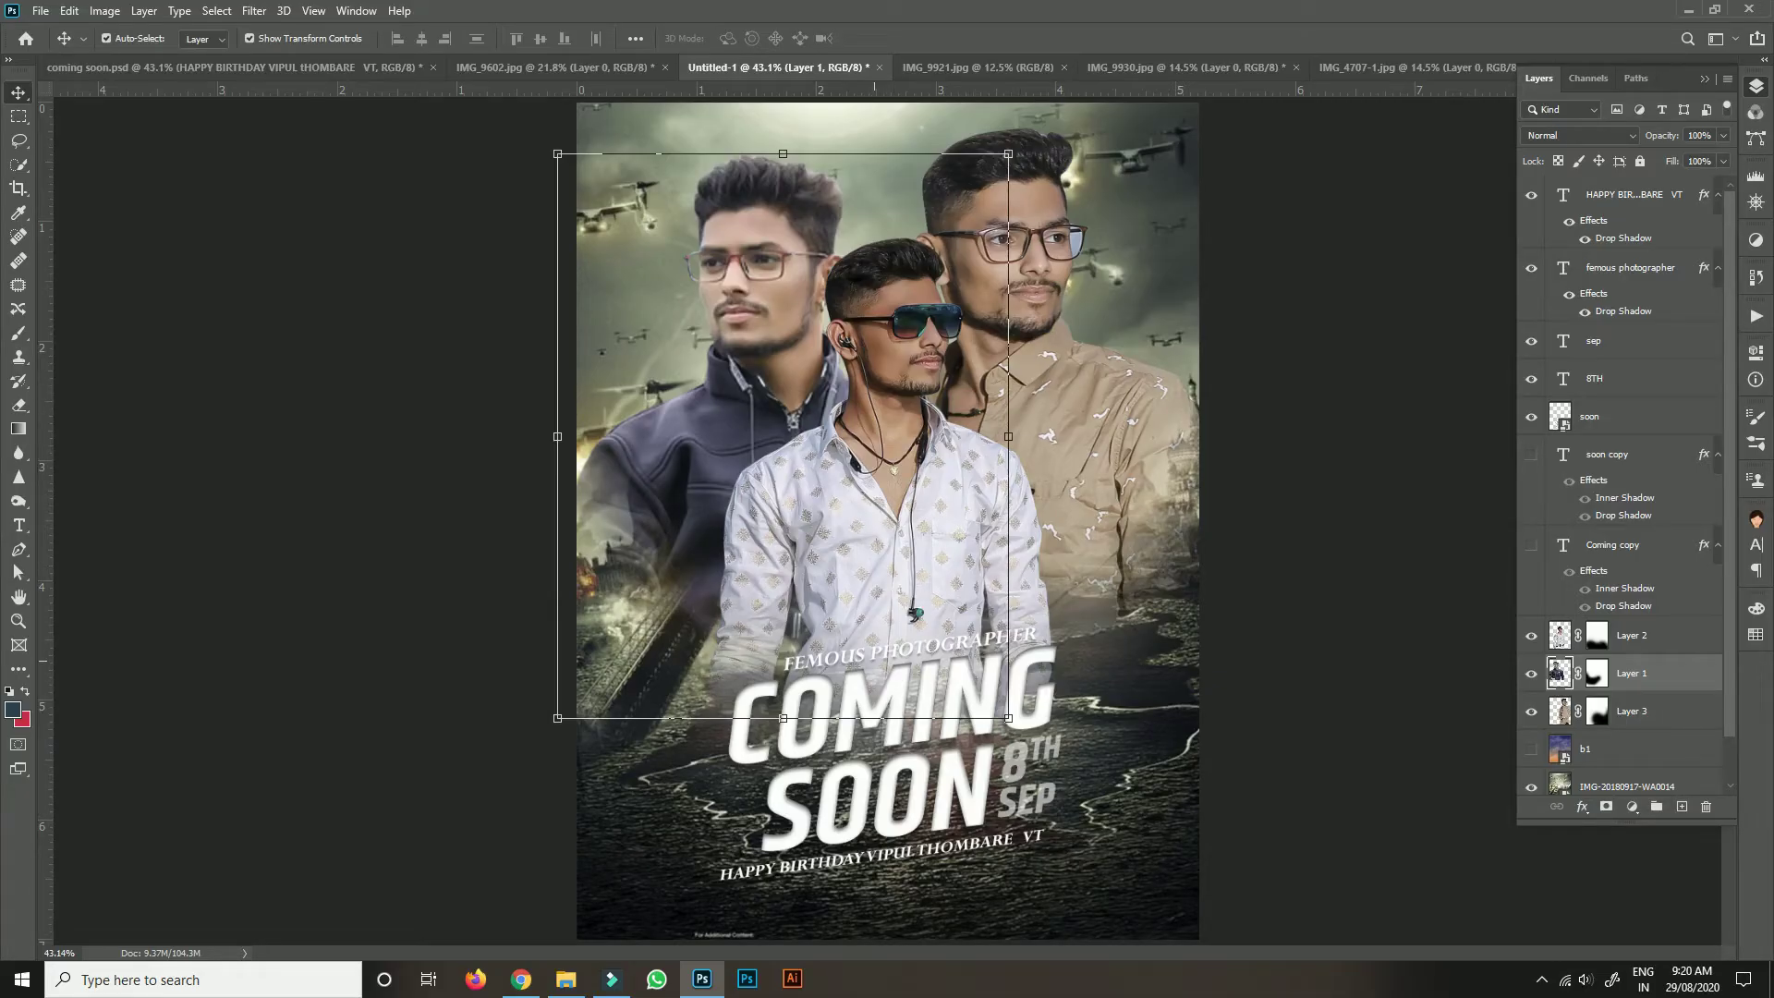
pyautogui.click(566, 978)
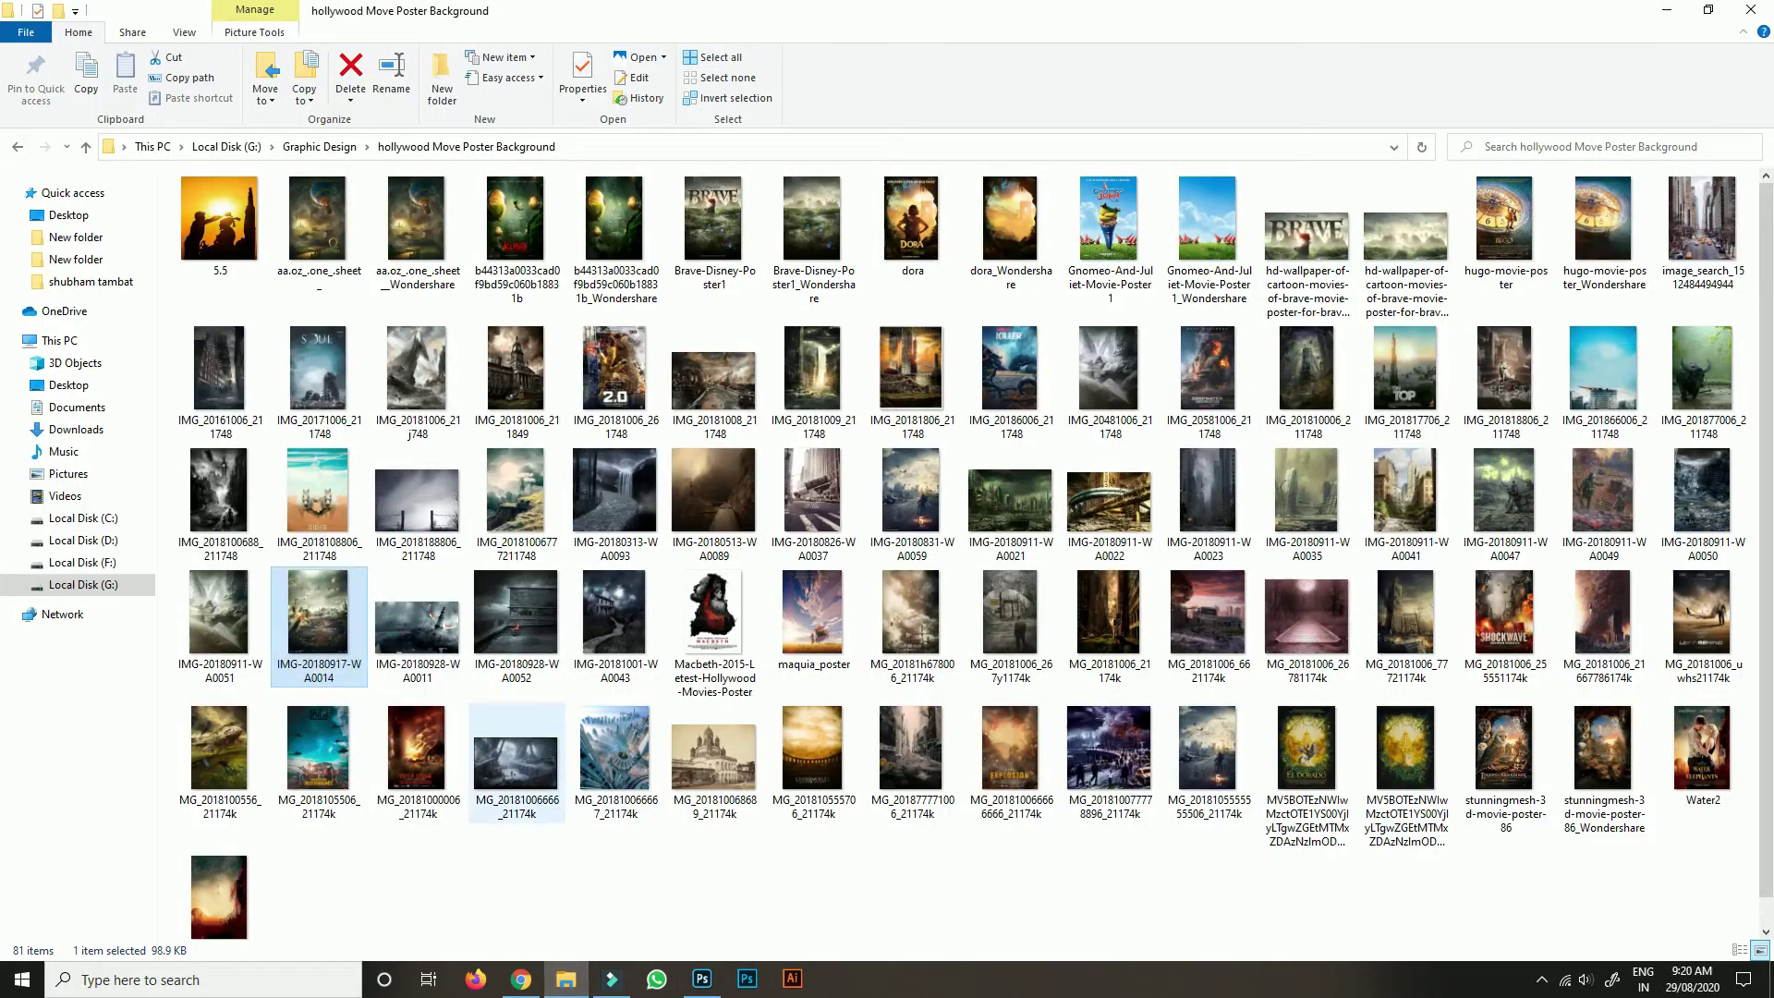
pyautogui.click(702, 979)
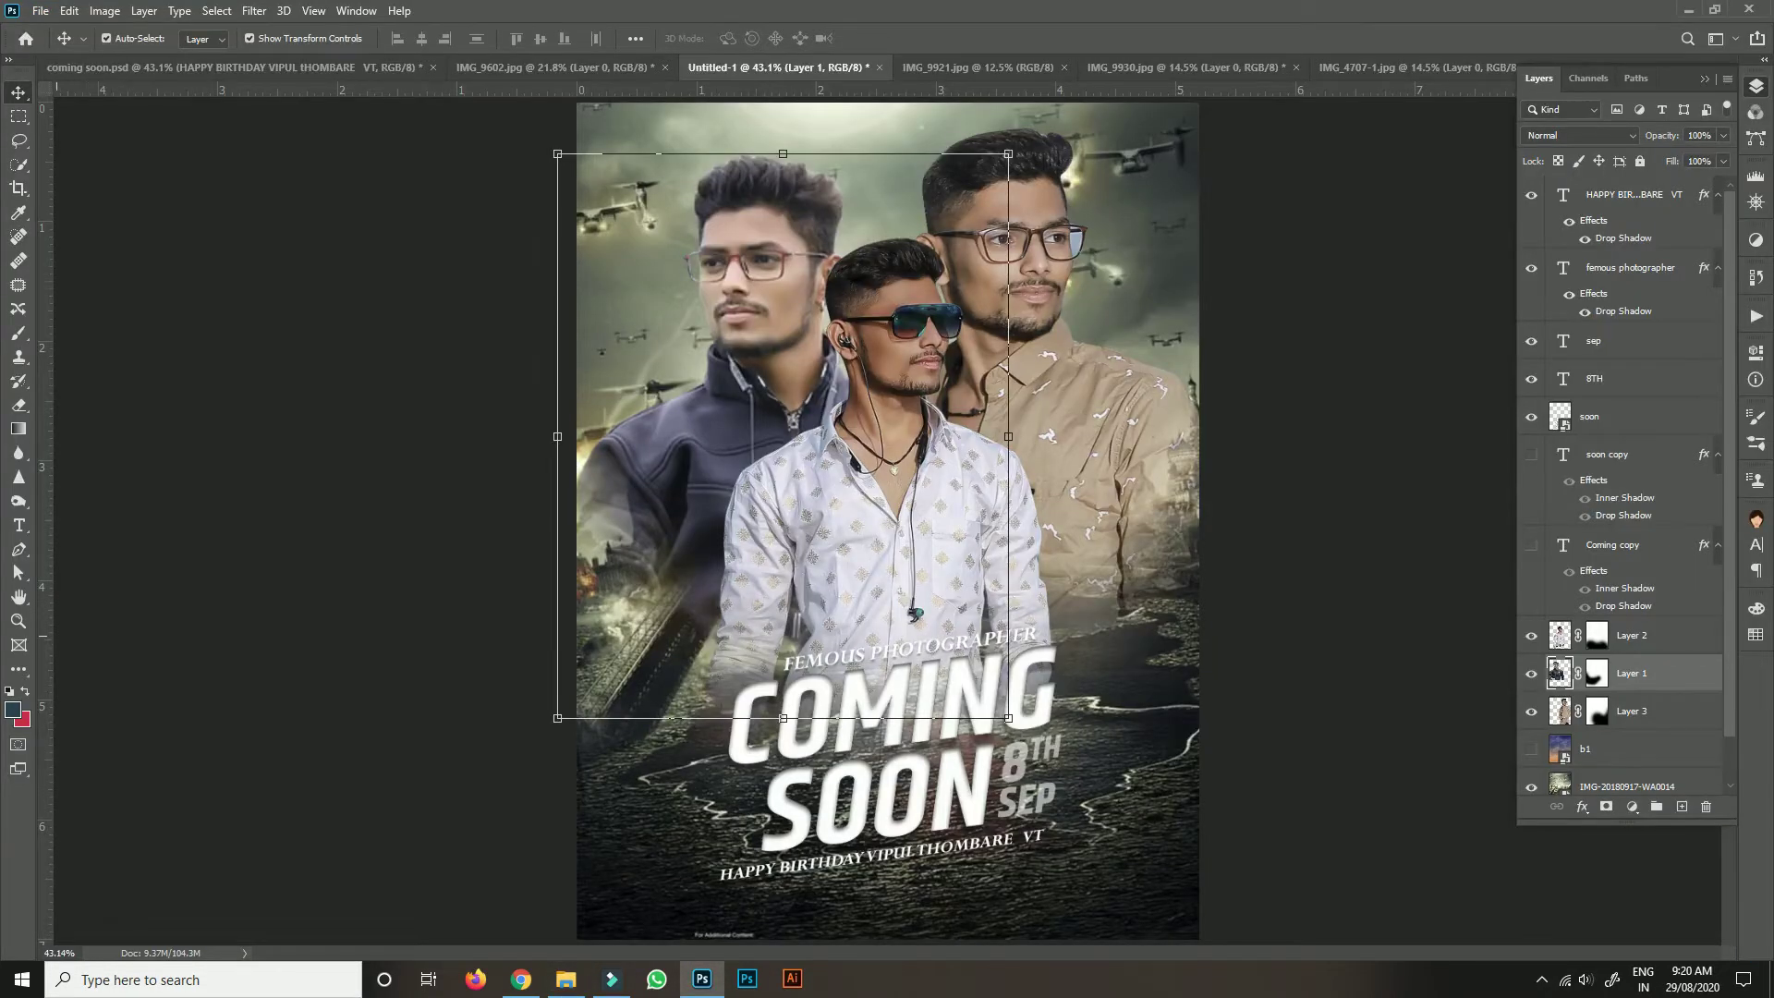
# Choose the Brush tool with the 800 px Soft Round brush and confirm the foreground colour.
pyautogui.press('b')
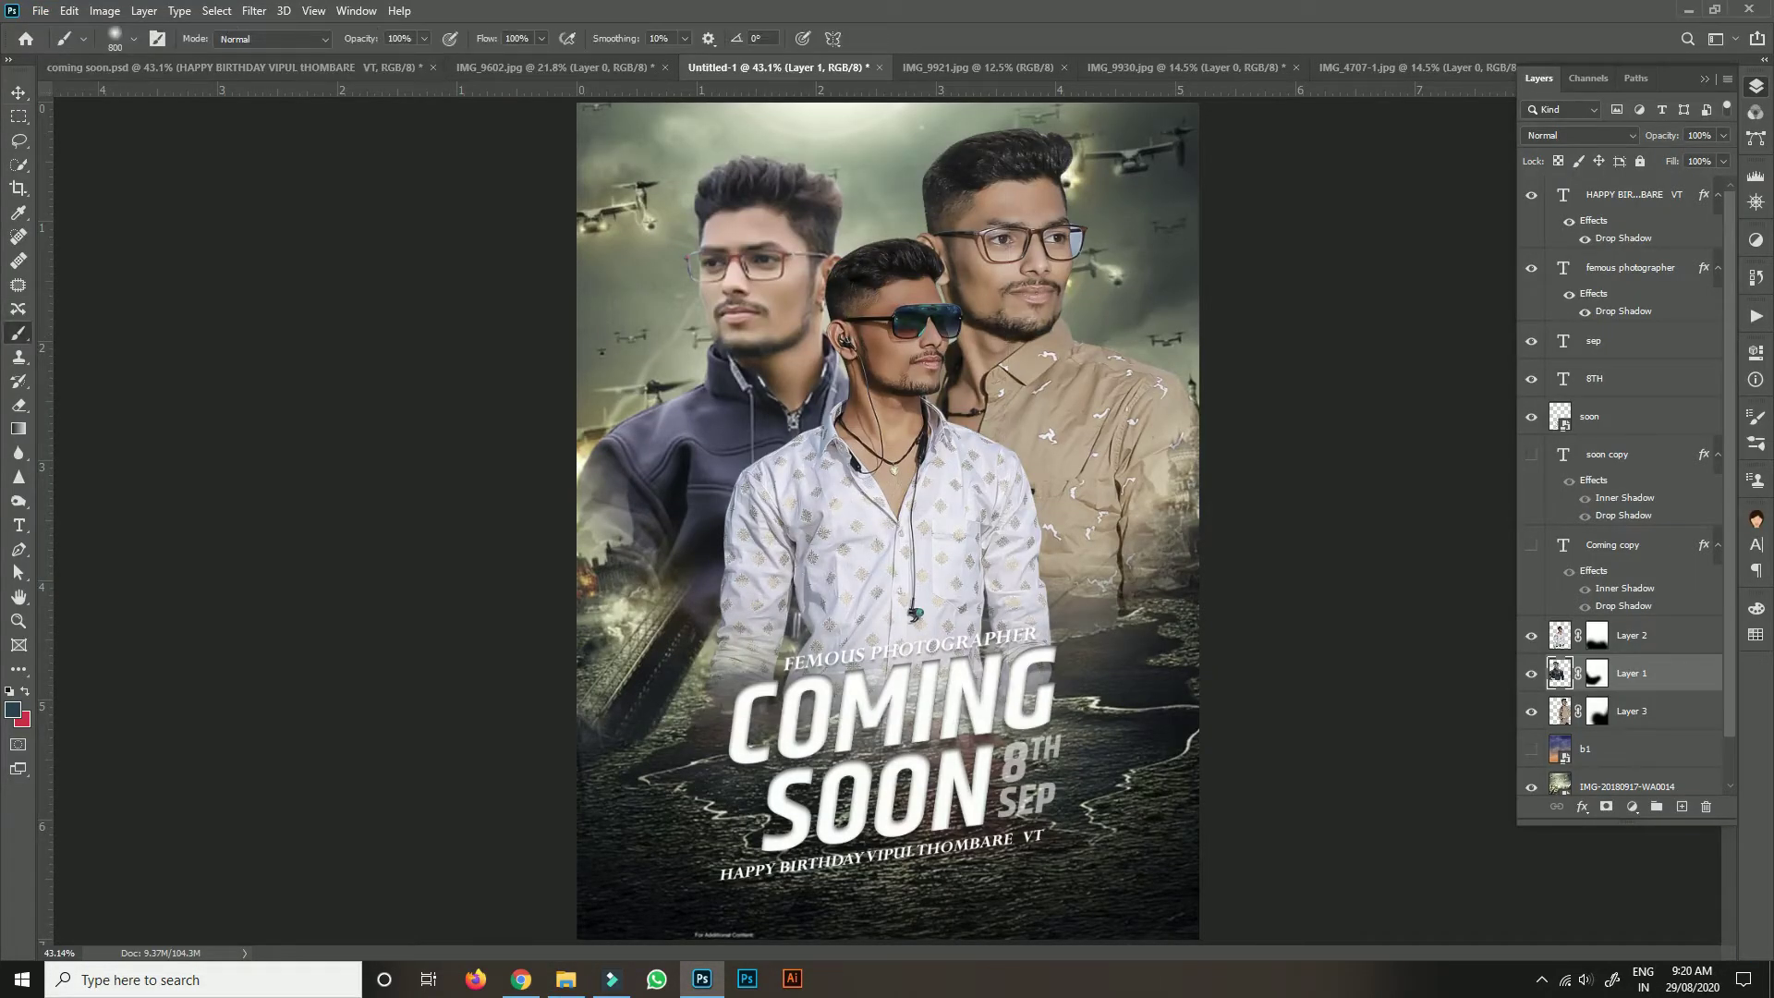
pyautogui.click(132, 38)
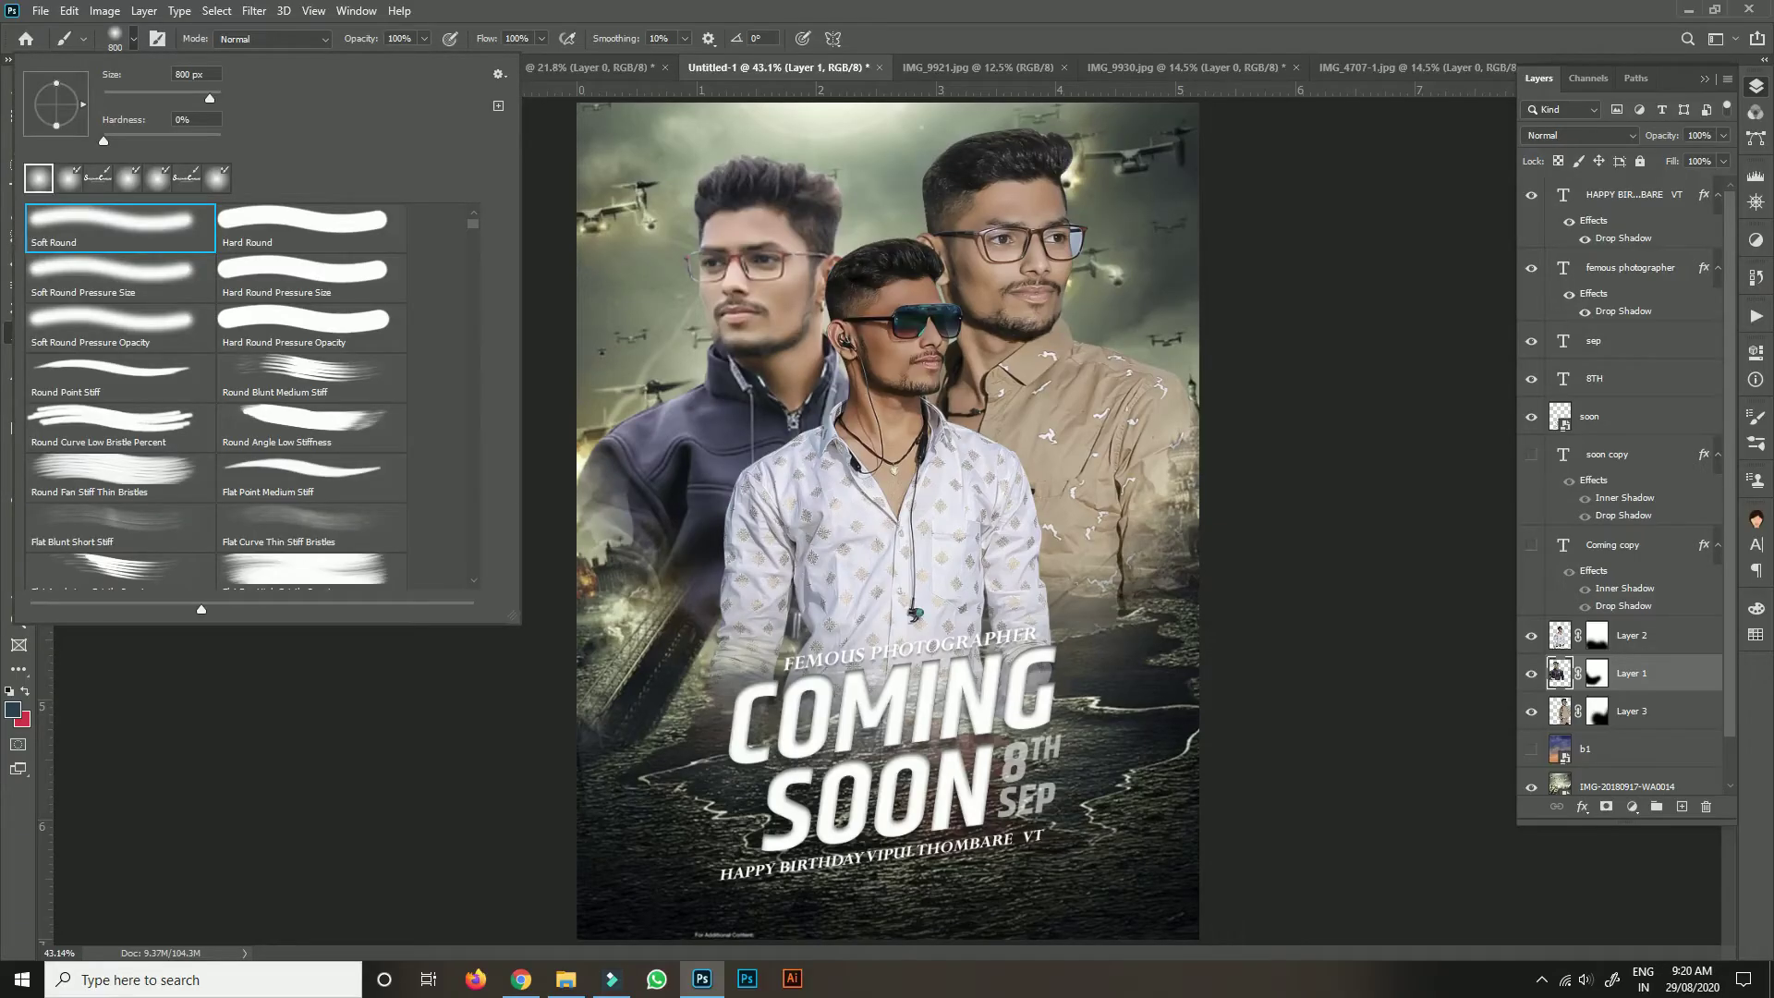
pyautogui.press('Return')
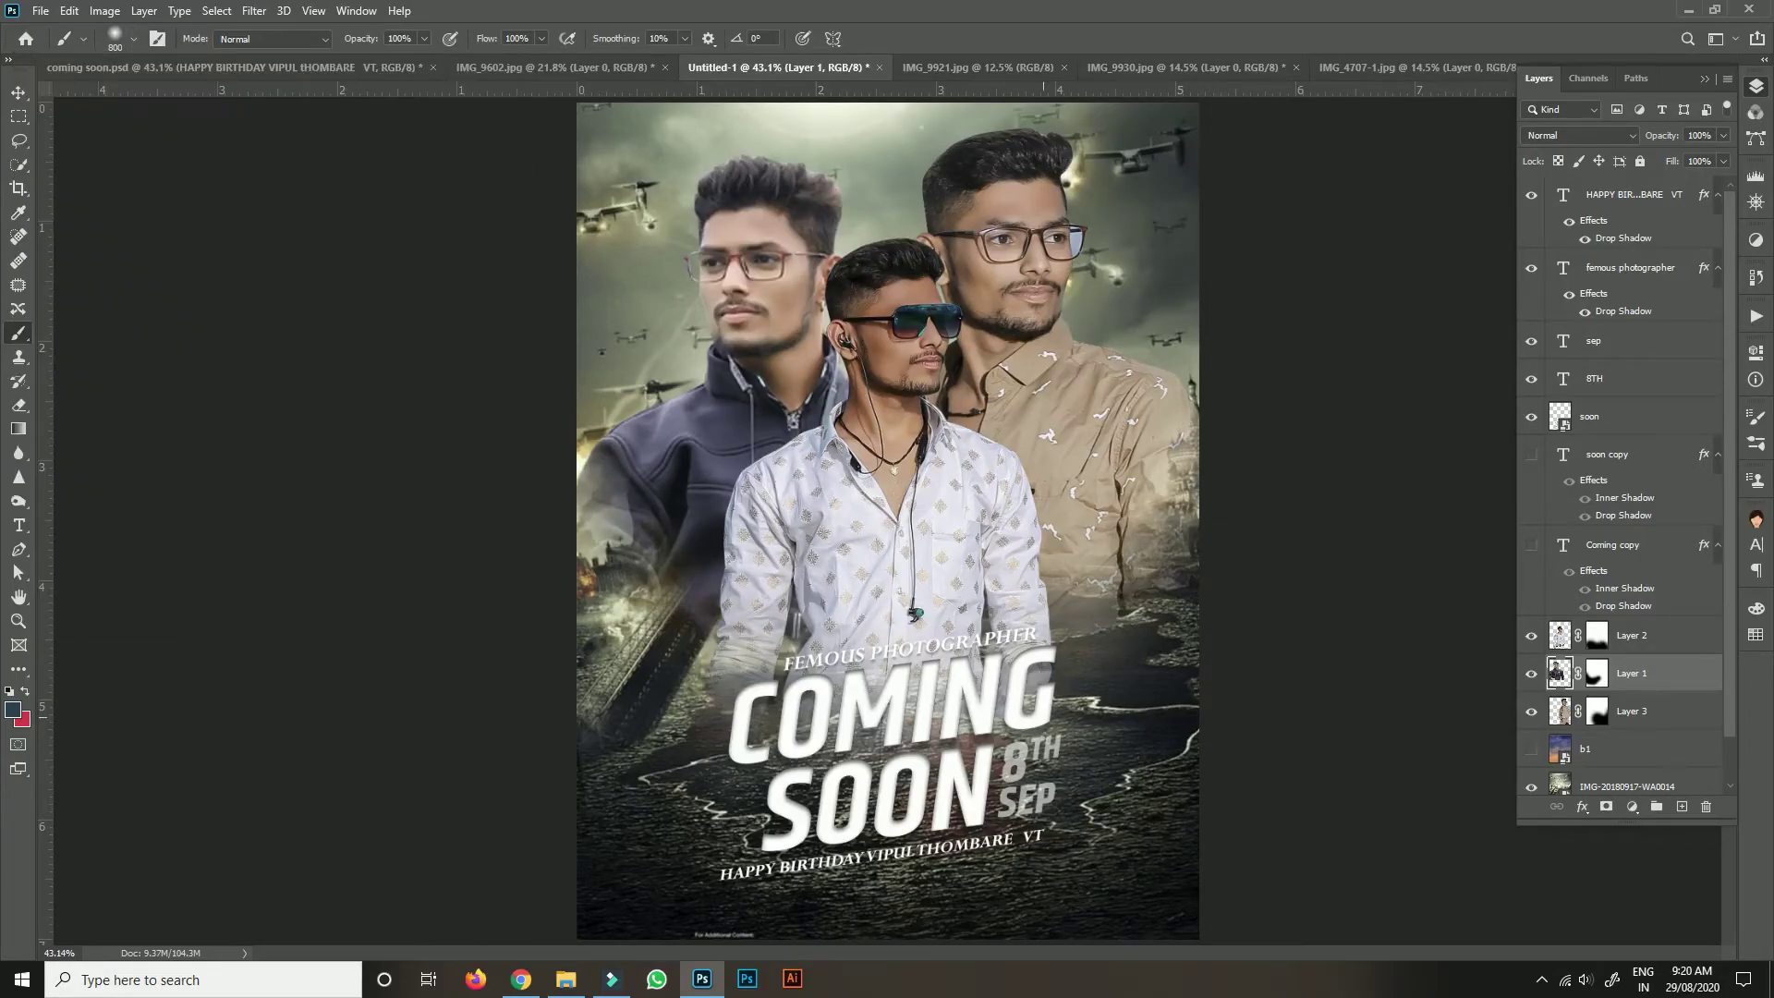
pyautogui.click(13, 709)
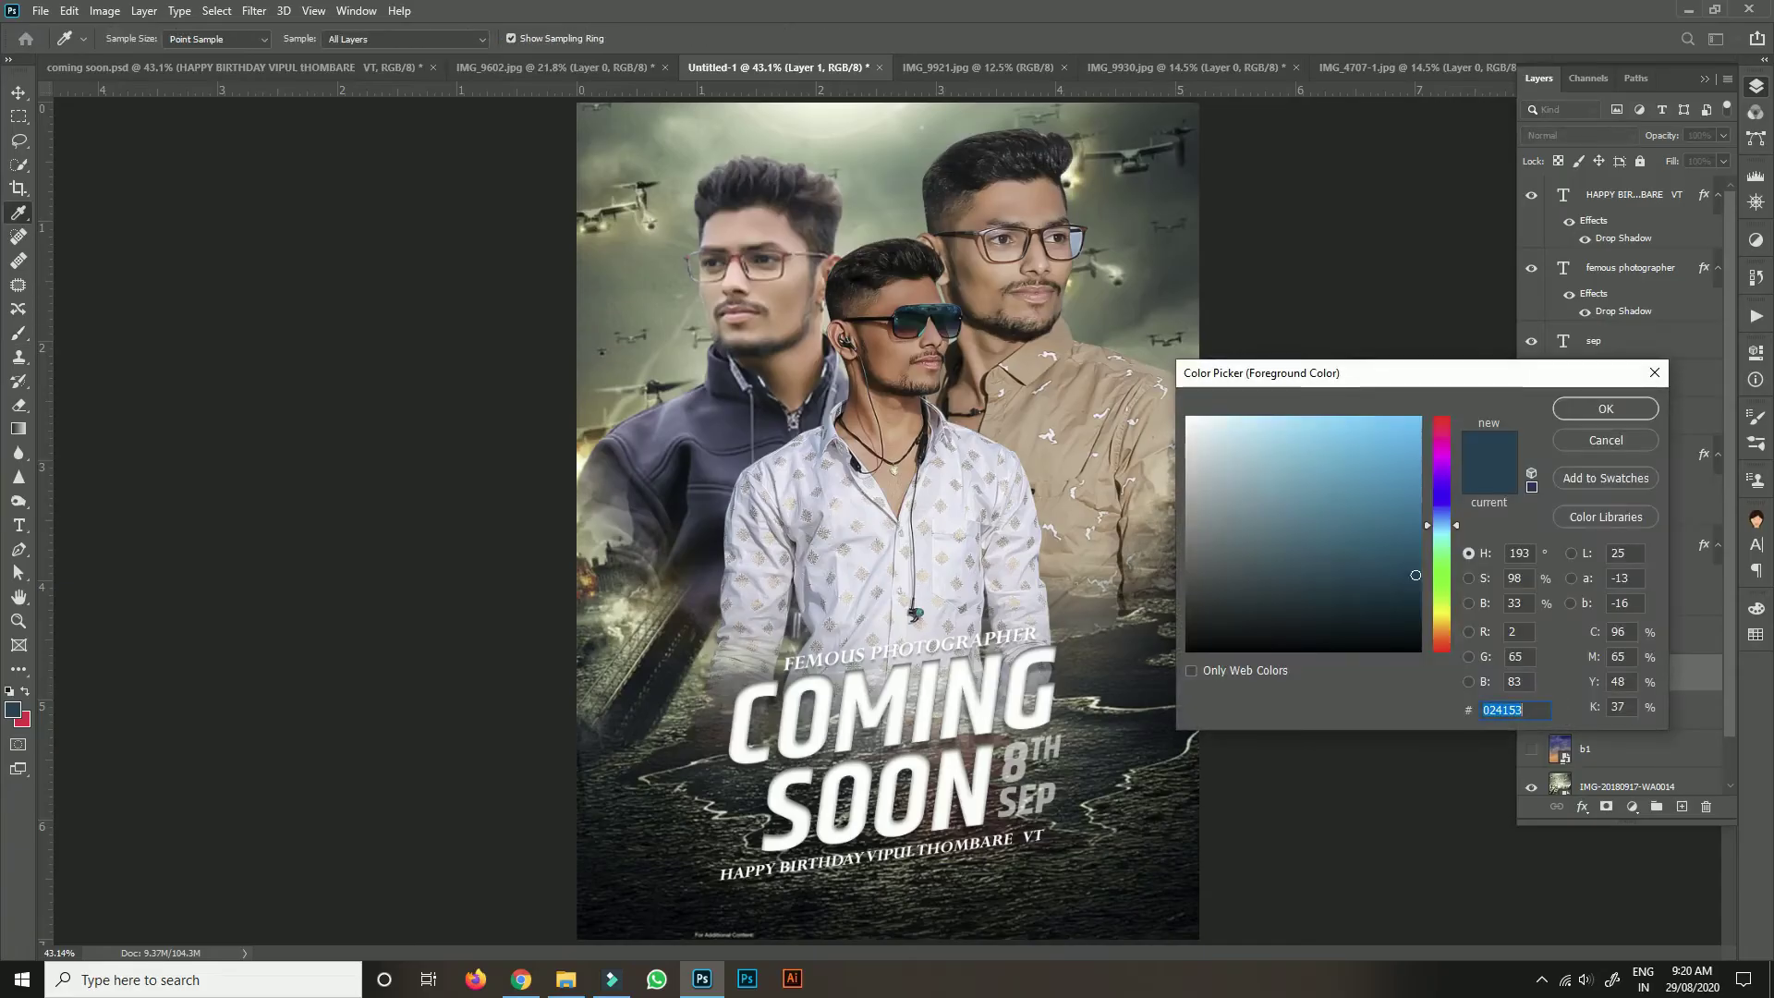
pyautogui.click(1606, 408)
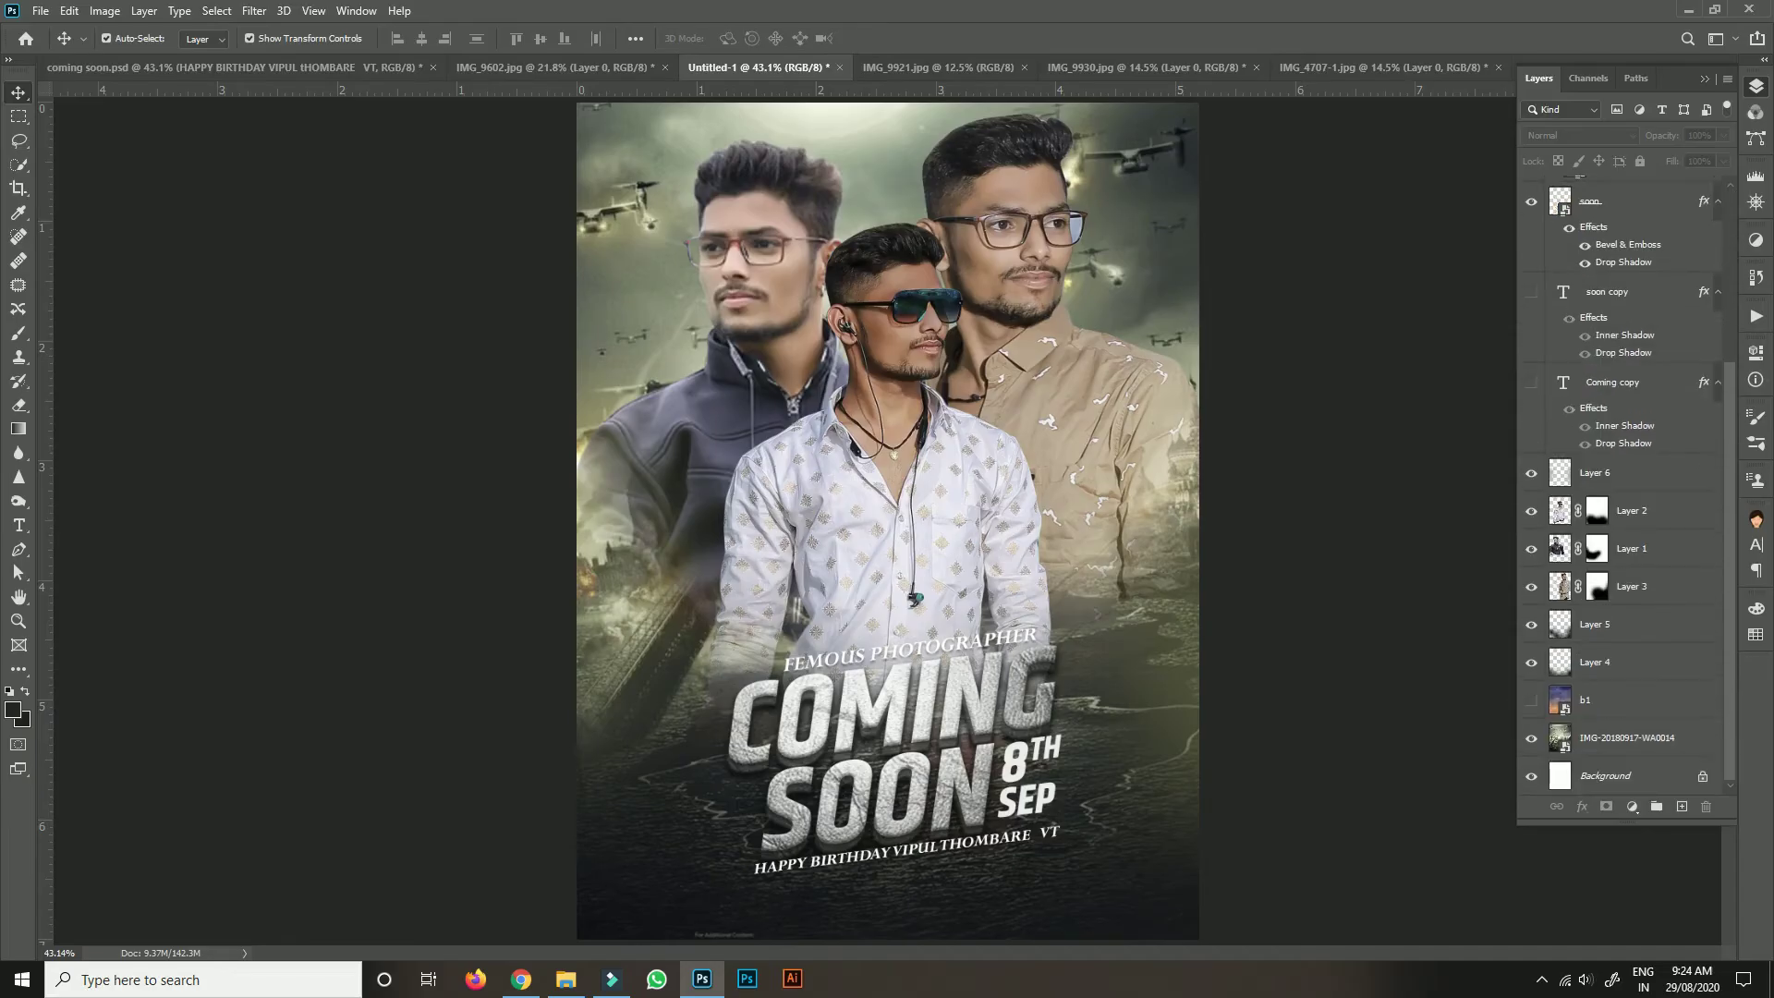
# Add a new empty layer directly above Layer 2, the middle man.
pyautogui.click(1626, 623)
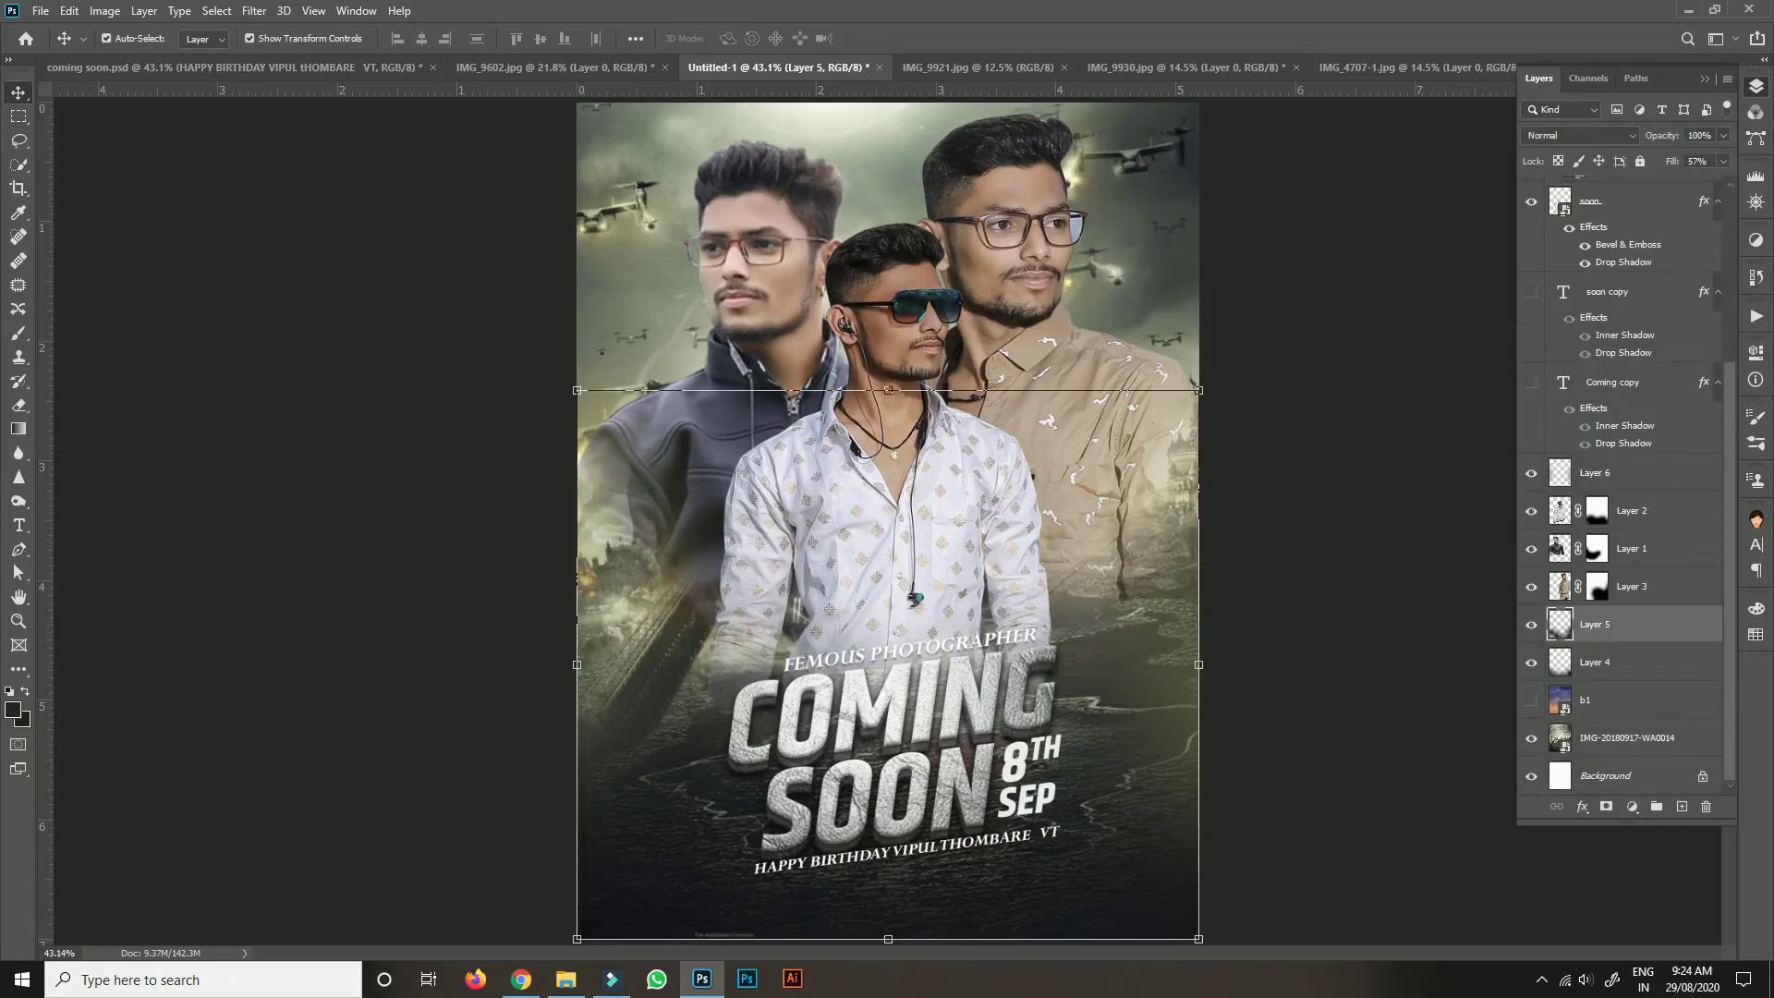
pyautogui.click(1631, 510)
pyautogui.click(1682, 806)
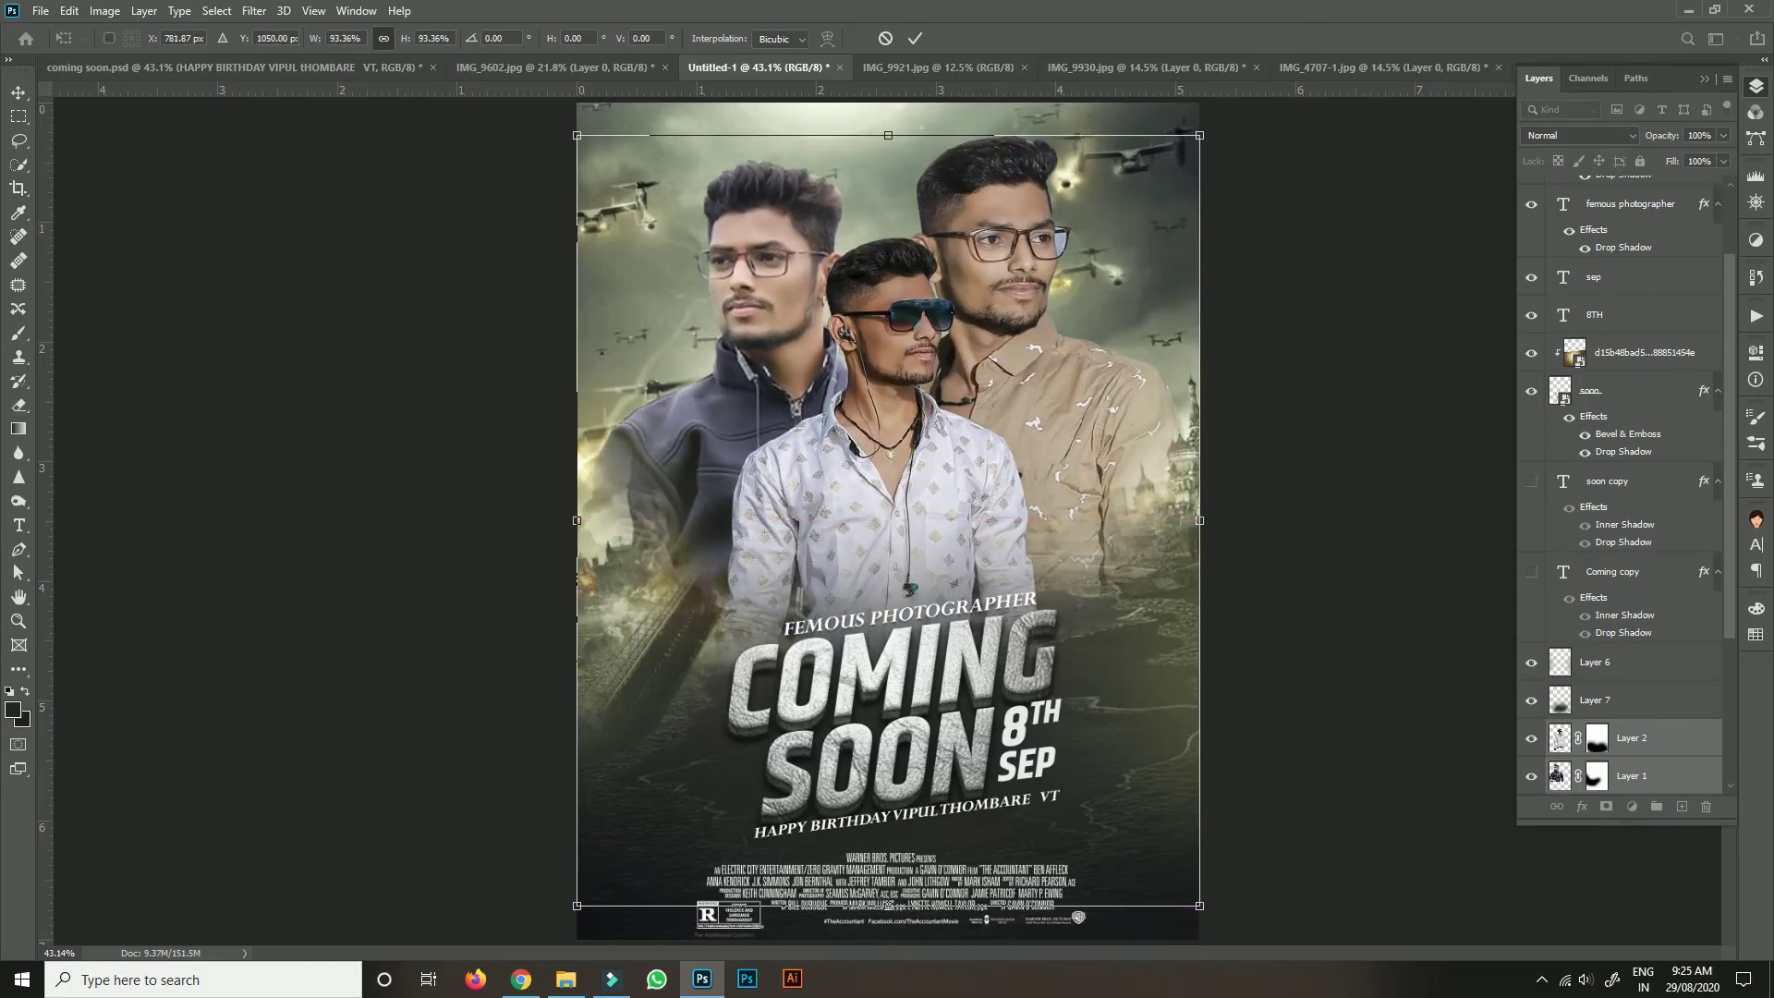
# Apply the men's 93.36% scaling, and crop a narrow strip off both vertical sides of the poster.
pyautogui.click(1655, 795)
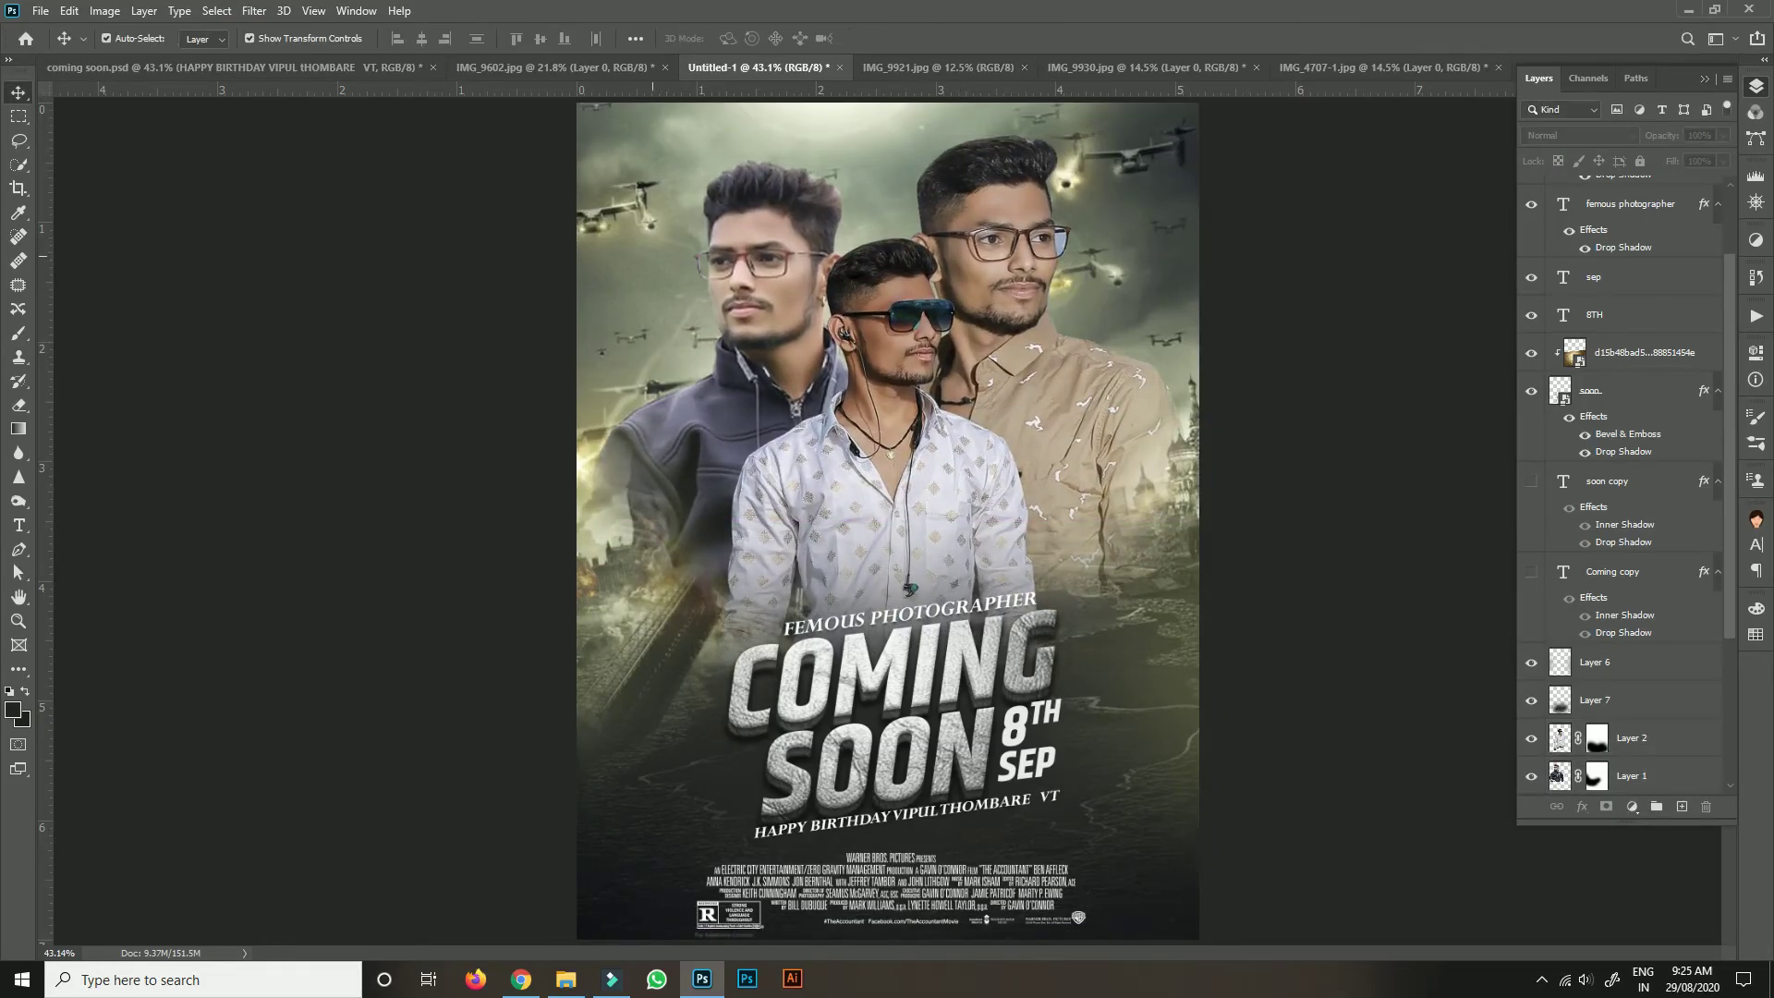
pyautogui.press('c')
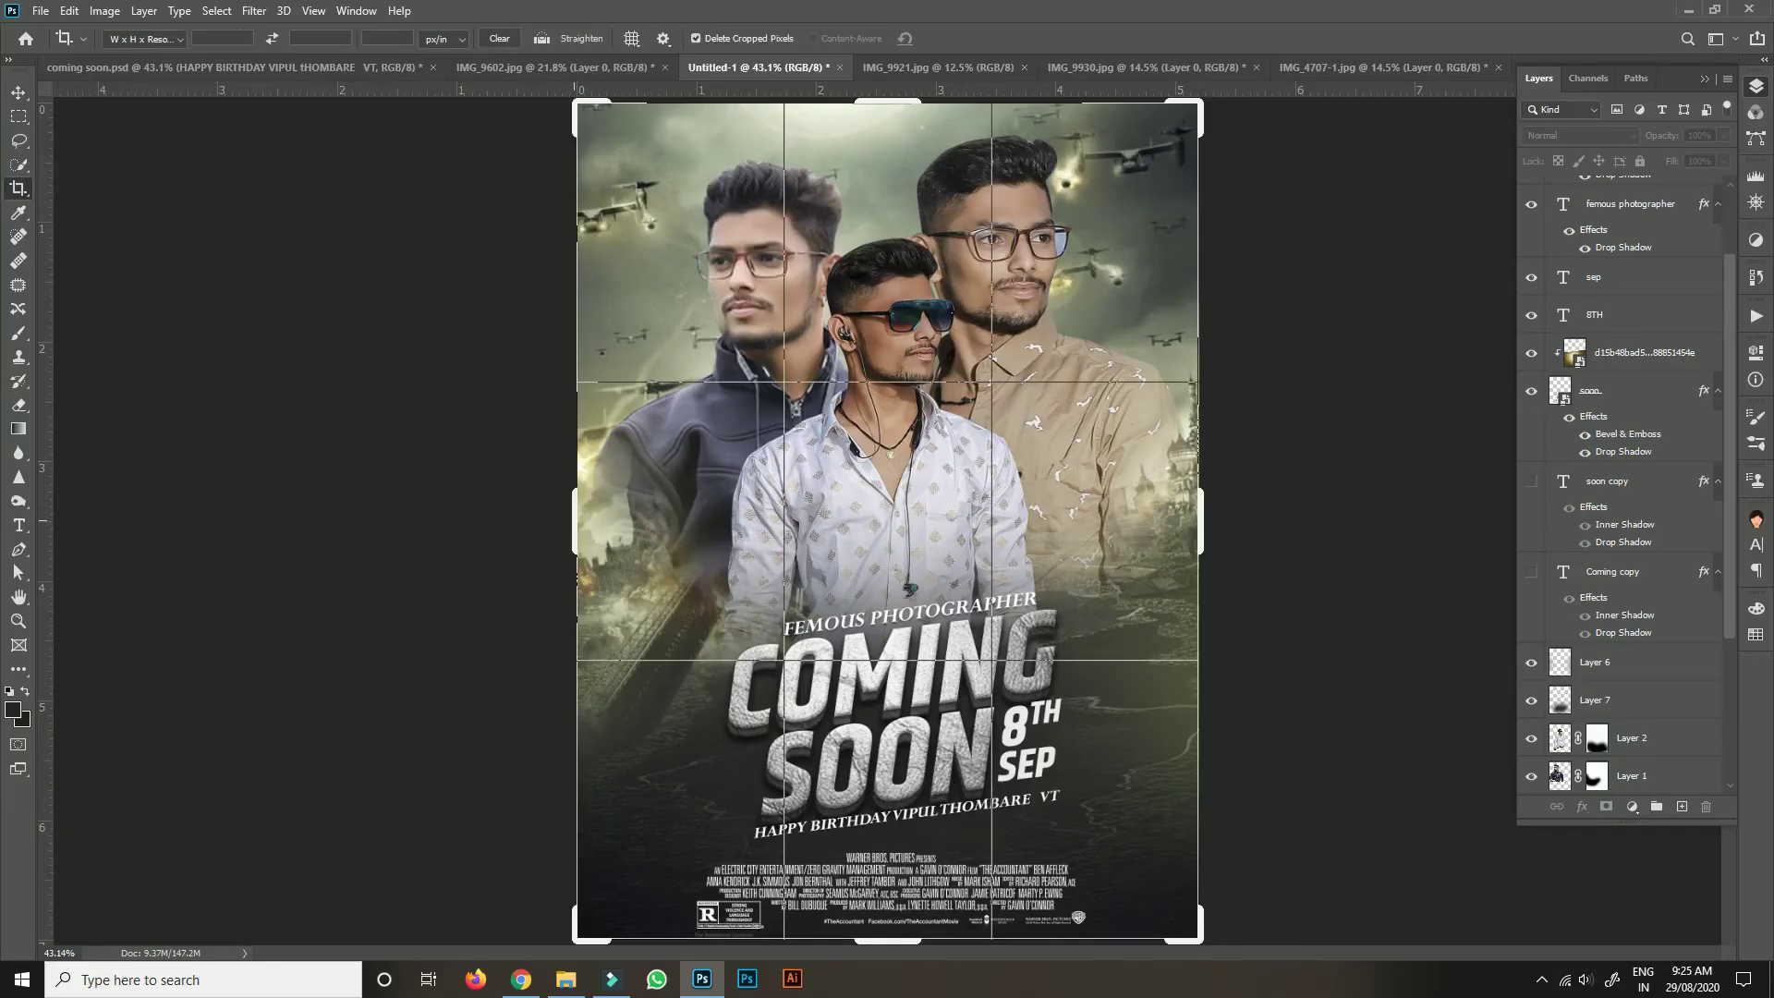
pyautogui.moveTo(579, 520); pyautogui.dragTo(599, 517)
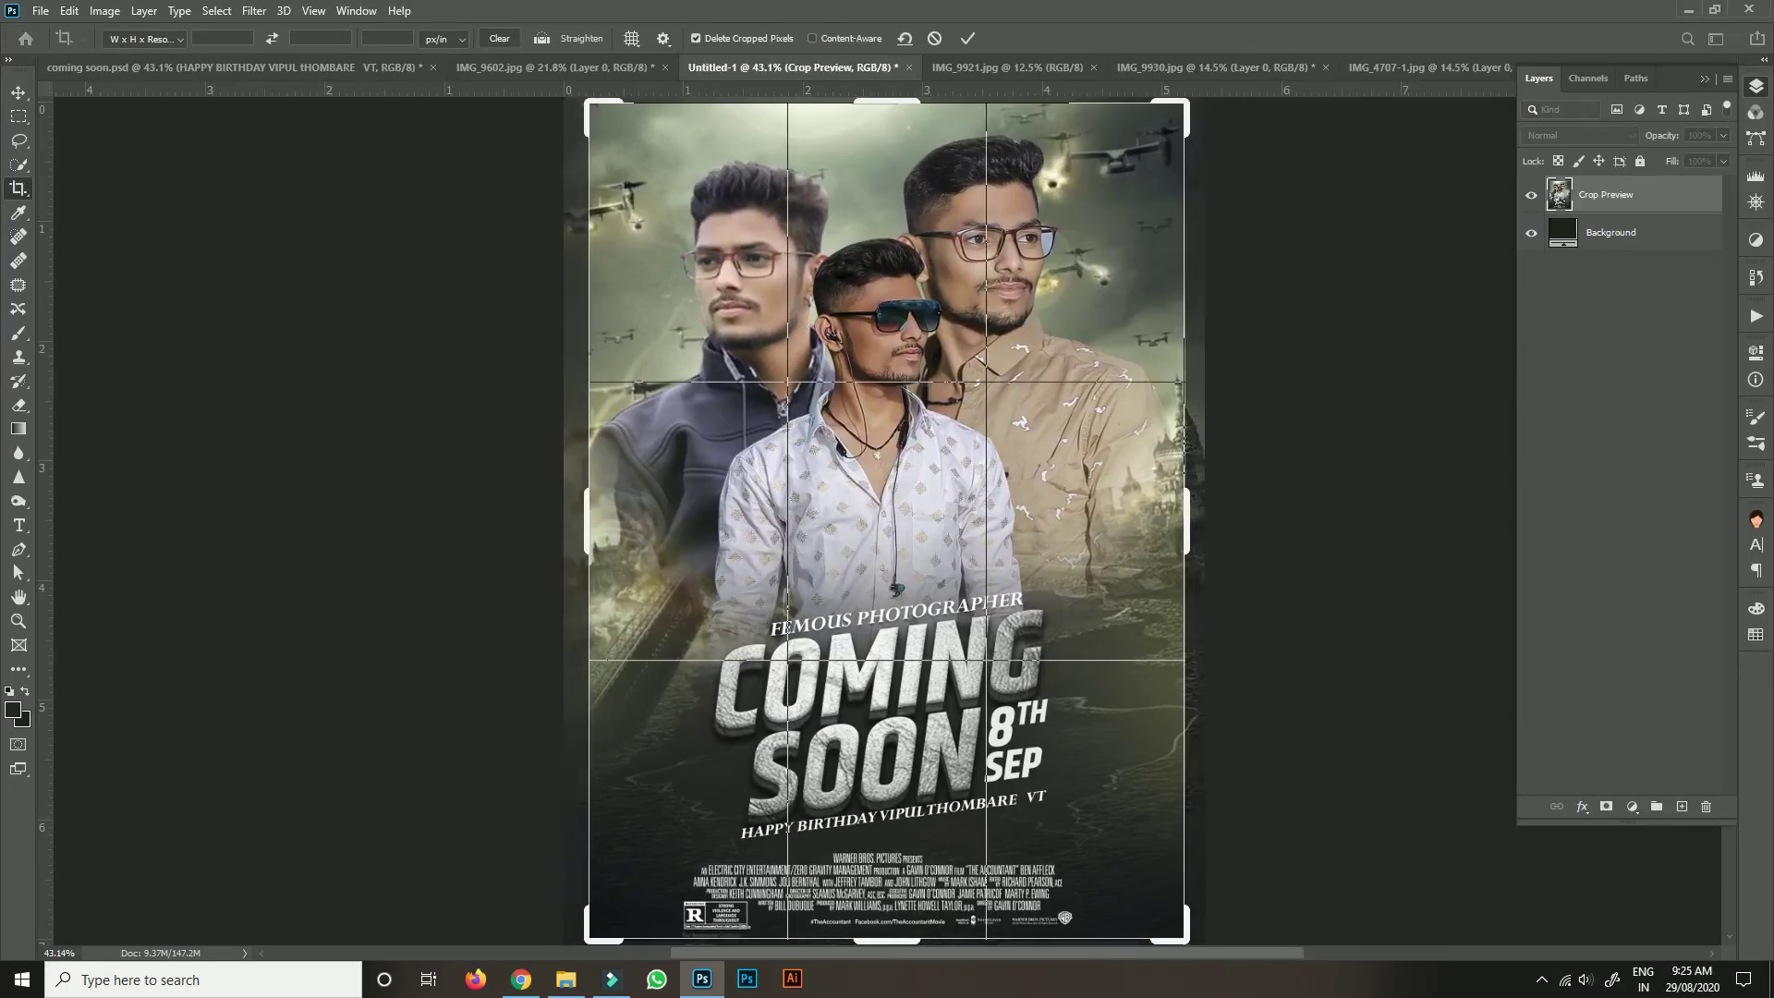
pyautogui.moveTo(1186, 520); pyautogui.dragTo(1177, 520)
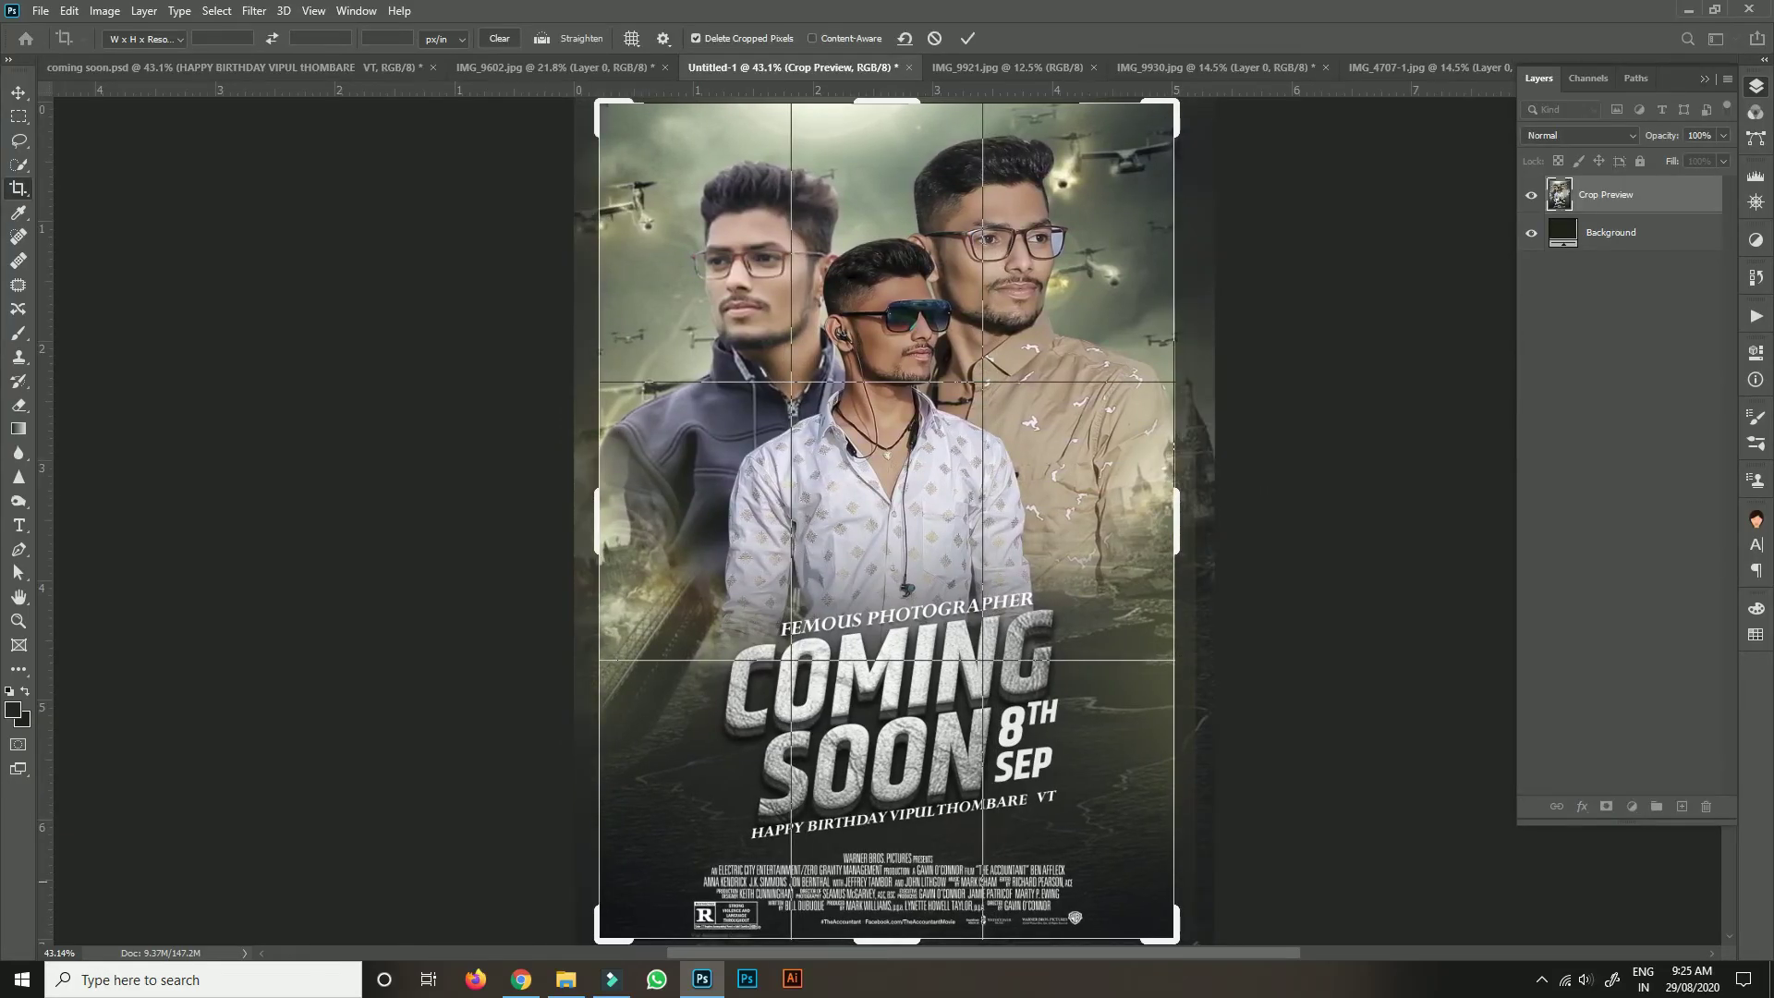
pyautogui.click(967, 38)
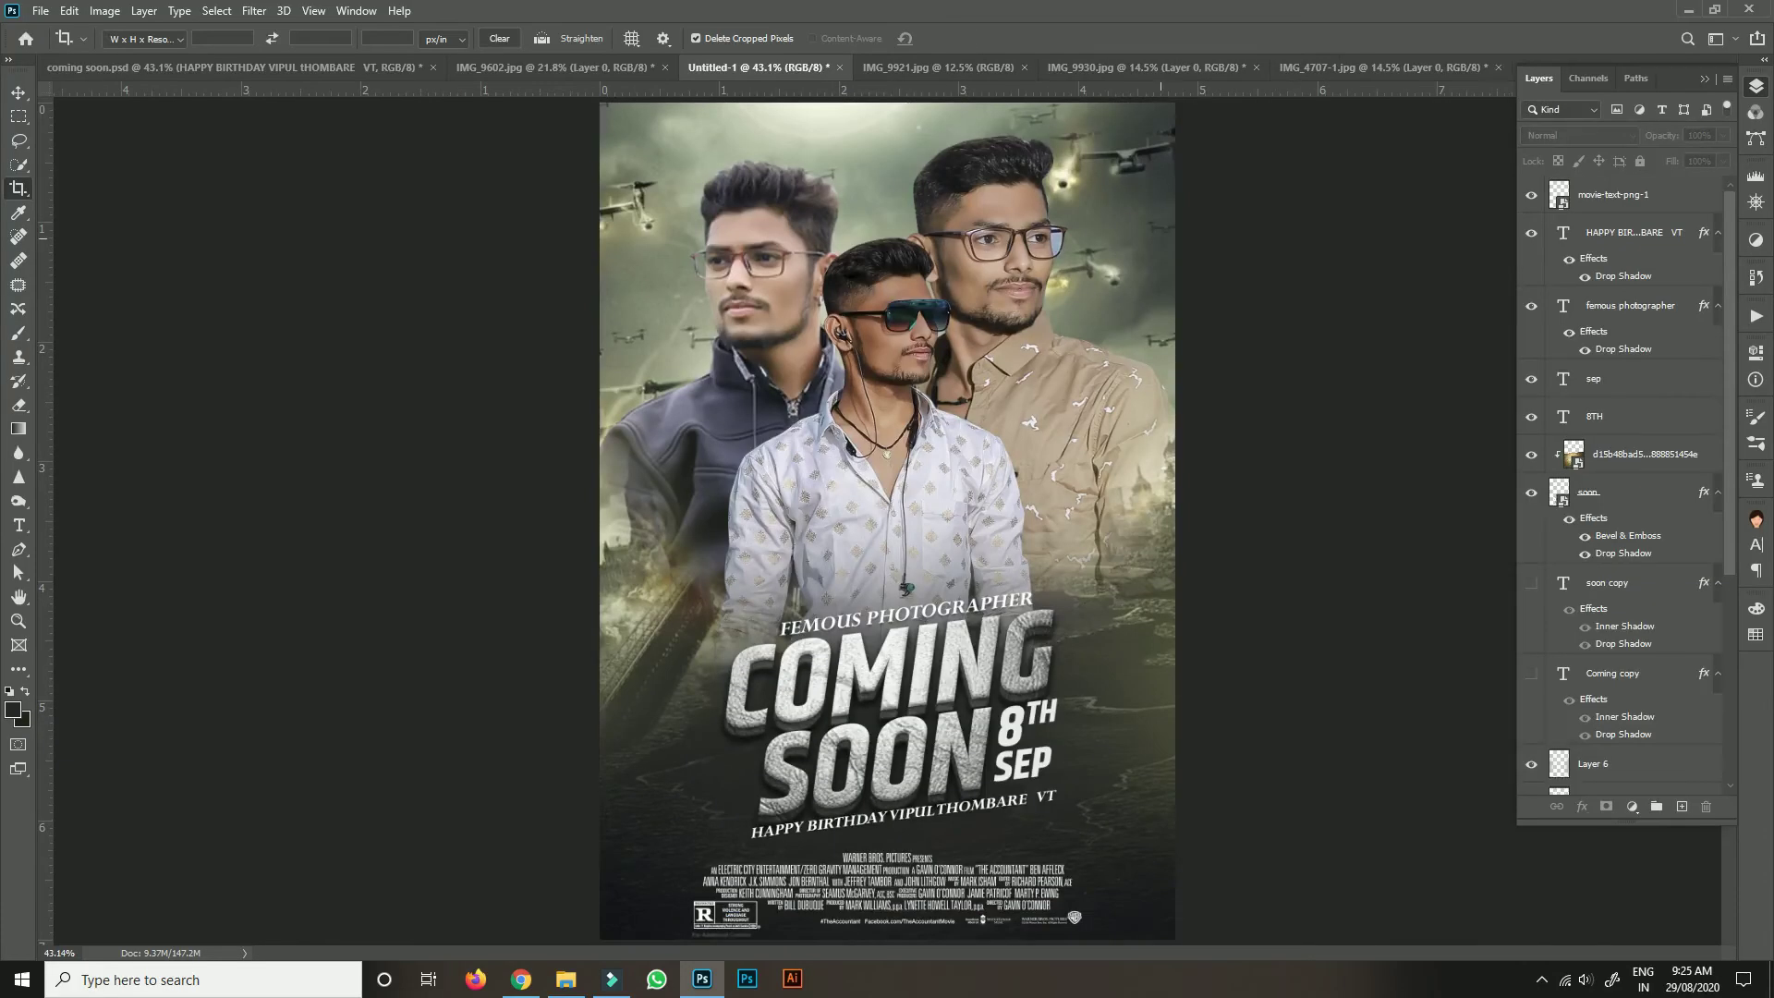
pyautogui.press('v')
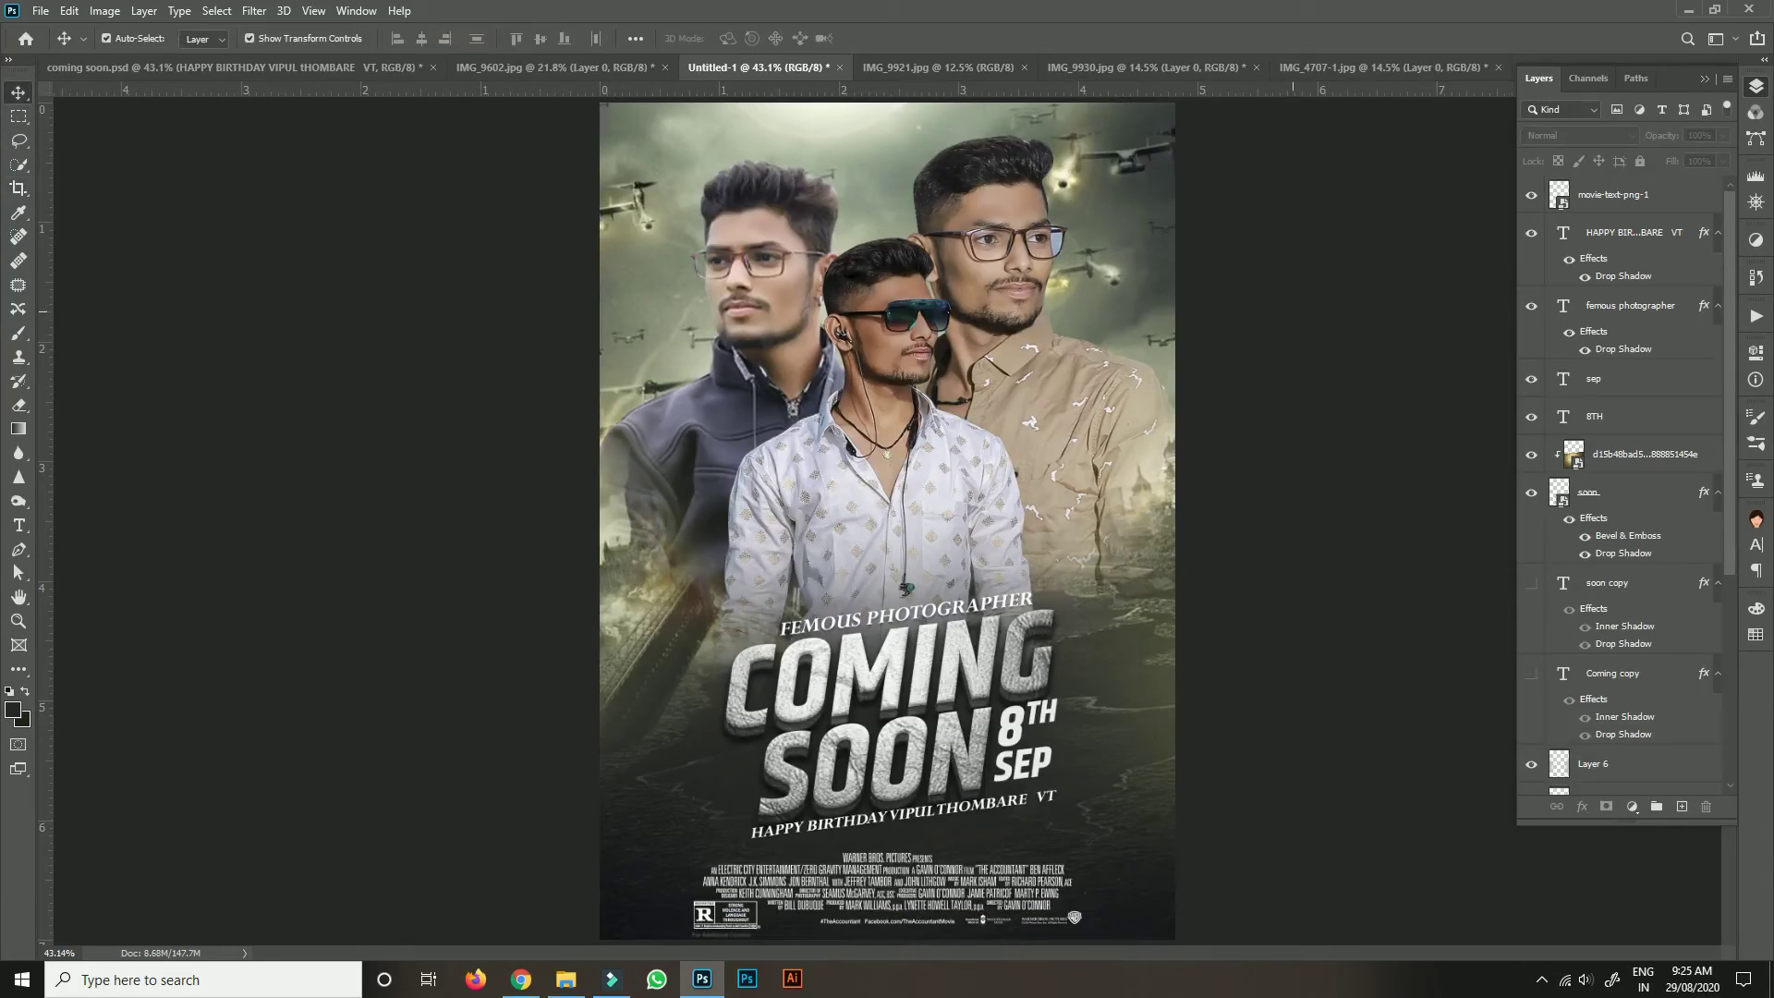
# Apply a Gaussian Blur with a radius of about 4.3 pixels to the IMG-20180917-WA0014 background layer.
pyautogui.hotkey('alt', ',')
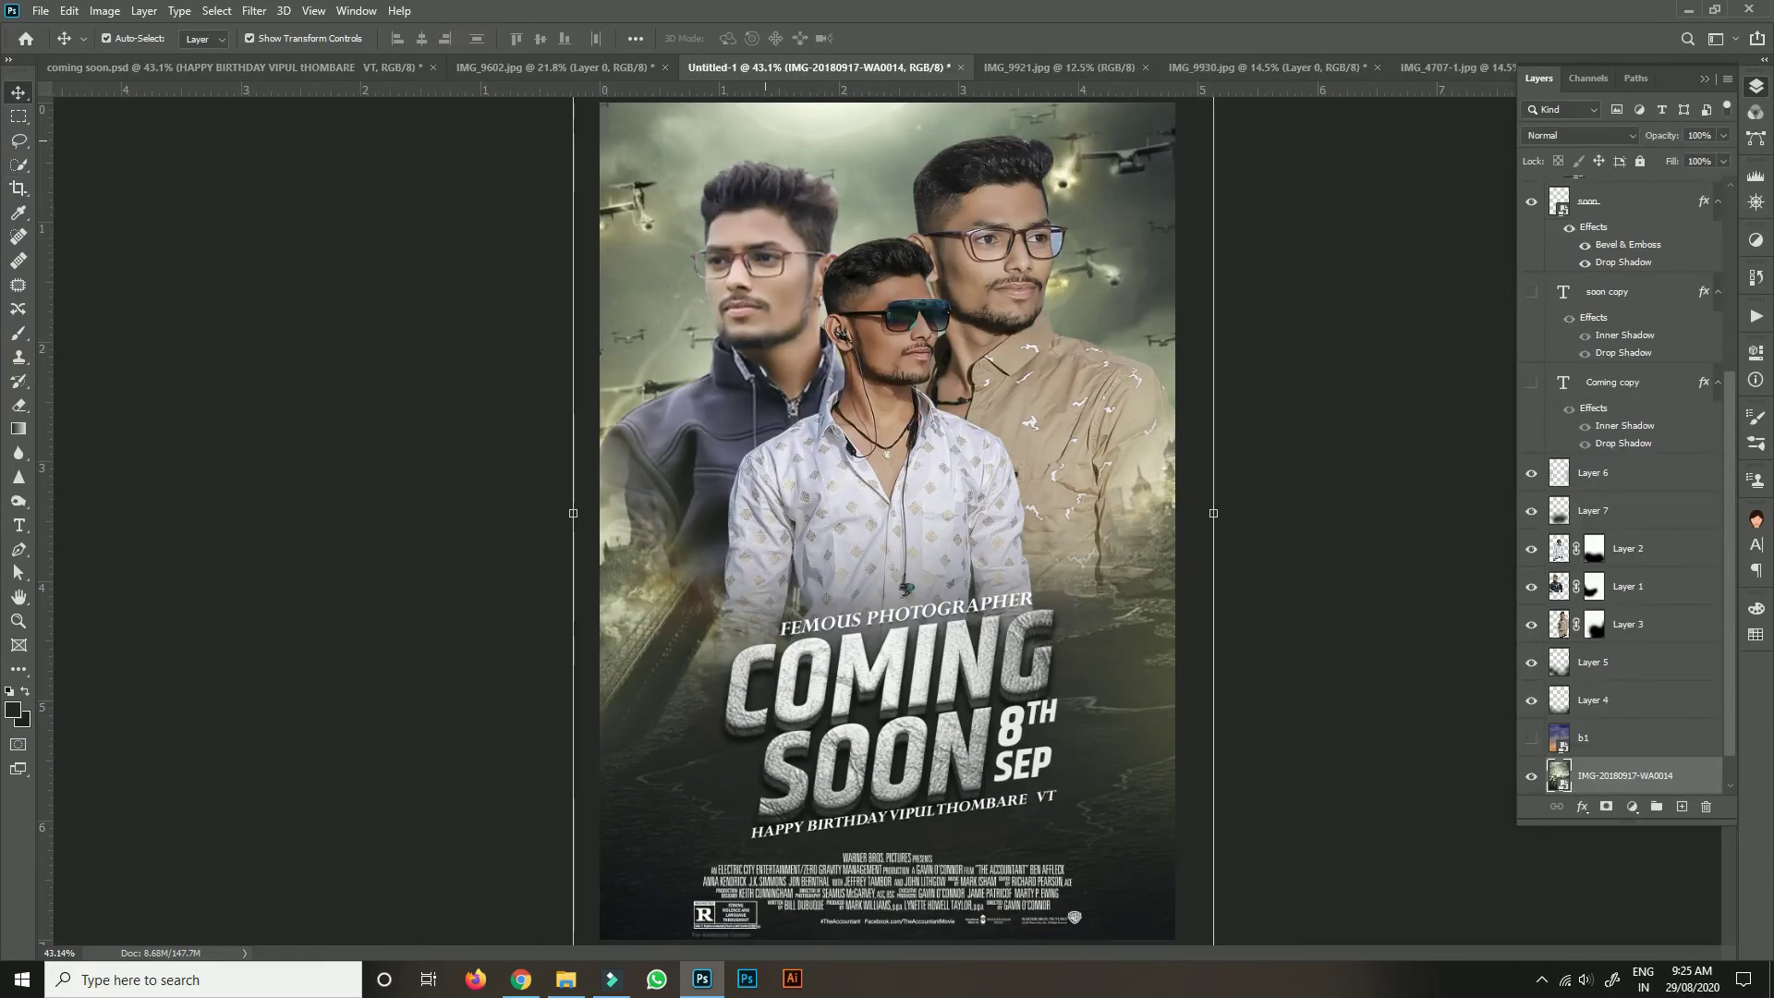
pyautogui.hotkey('alt', 't')
pyautogui.press('b')
pyautogui.press('Right')
pyautogui.press('Down')
pyautogui.press('Down')
pyautogui.press('Down')
pyautogui.press('Down')
pyautogui.press('Return')
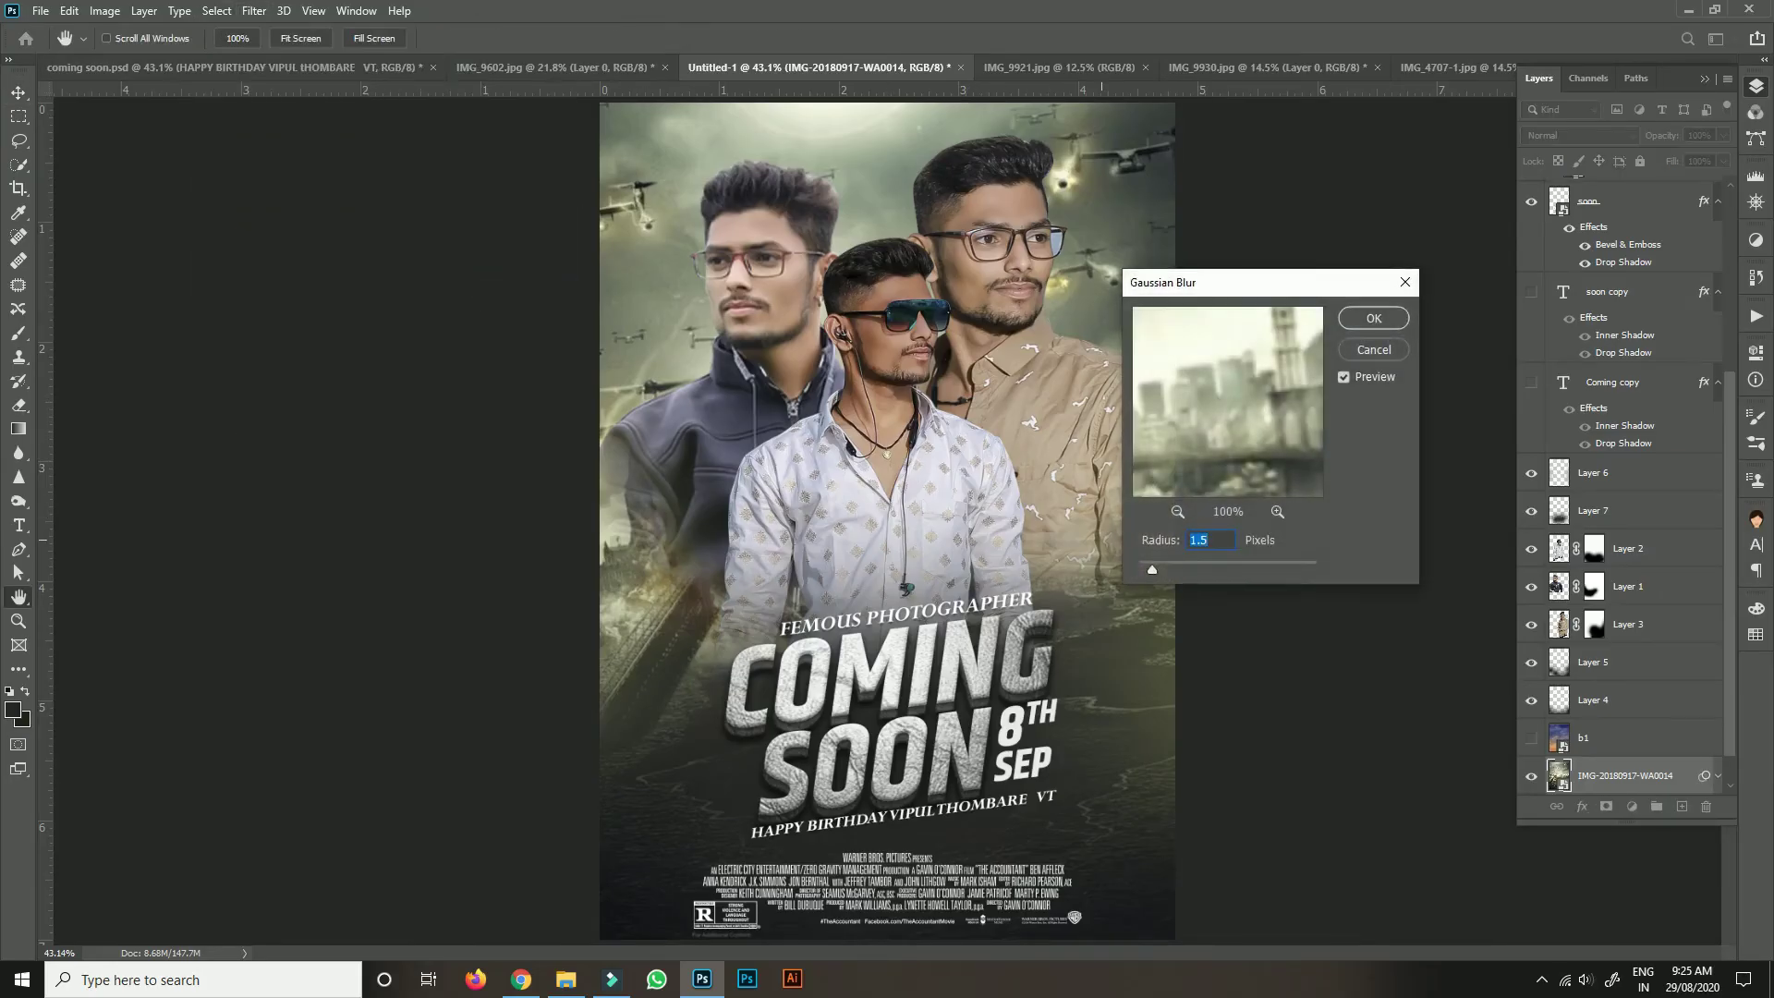
pyautogui.press('Up')
pyautogui.press('Up')
pyautogui.press('Up')
pyautogui.press('Up')
pyautogui.press('Up')
pyautogui.press('Up')
pyautogui.press('Up')
pyautogui.press('Up')
pyautogui.press('Up')
pyautogui.press('Up')
pyautogui.press('Up')
pyautogui.press('Up')
pyautogui.press('Up')
pyautogui.press('Up')
pyautogui.press('Up')
pyautogui.press('Up')
pyautogui.press('Up')
pyautogui.press('Up')
pyautogui.press('Up')
pyautogui.press('Up')
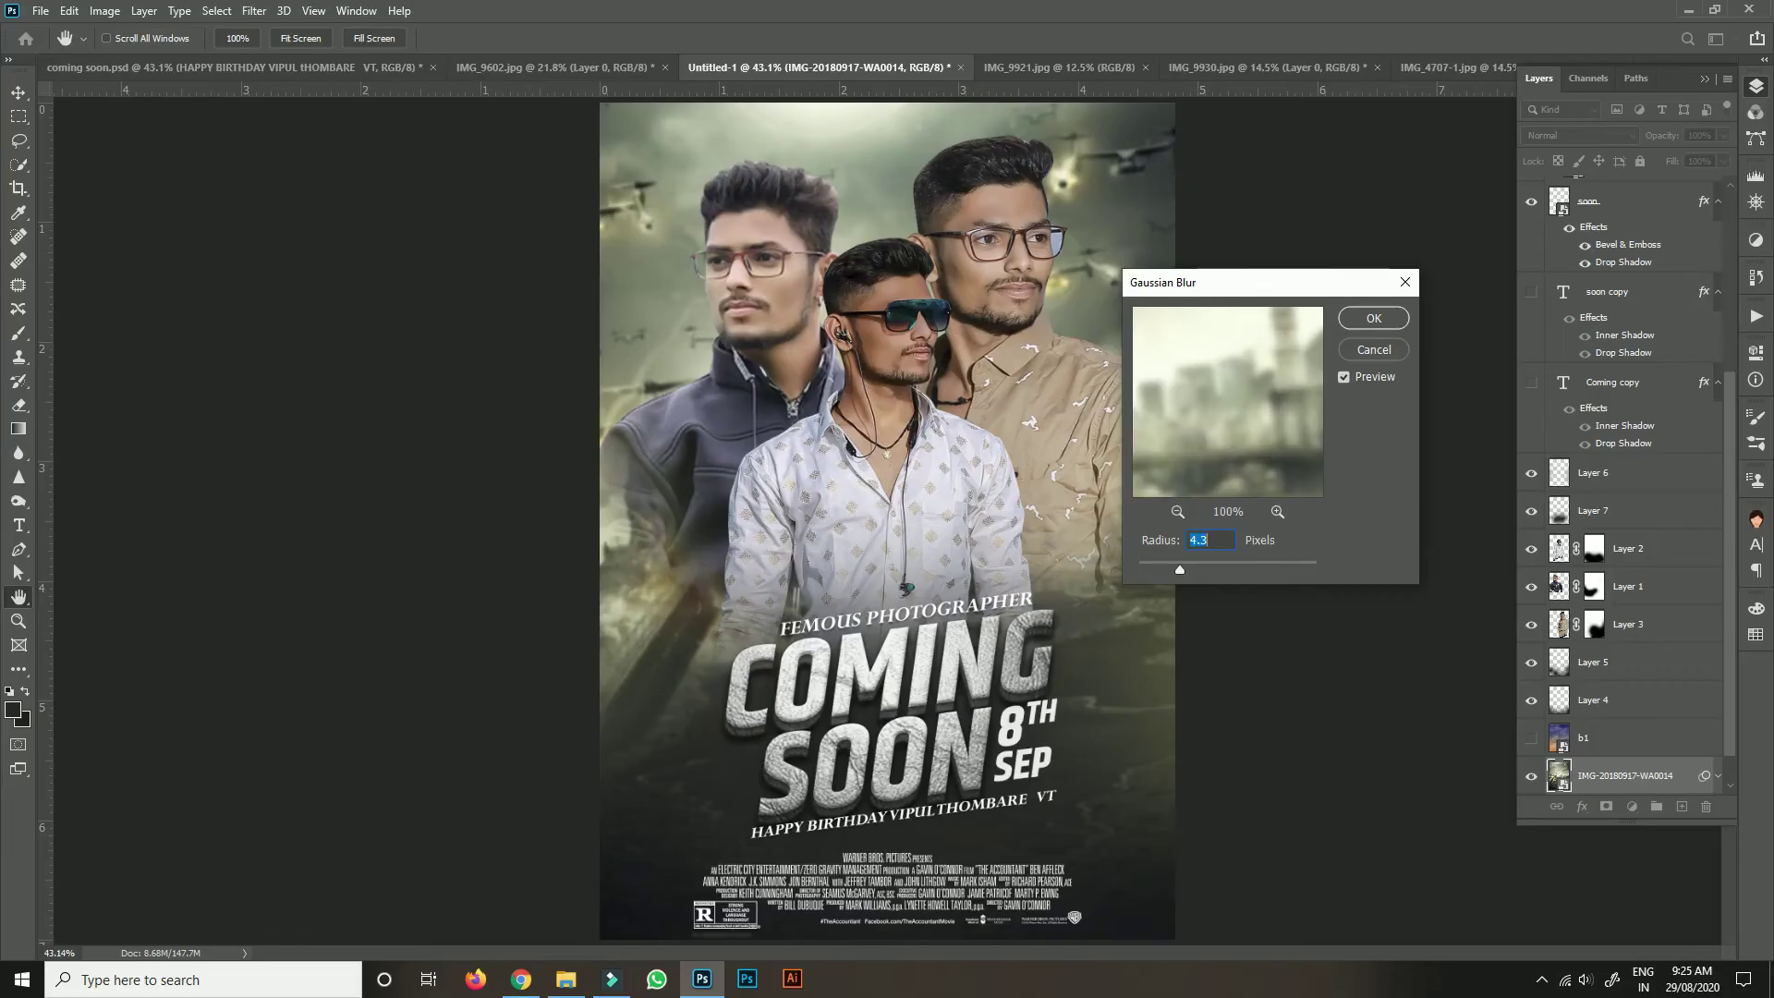
pyautogui.press('Up')
pyautogui.press('Up')
pyautogui.press('Up')
pyautogui.press('Up')
pyautogui.press('Up')
pyautogui.press('Up')
pyautogui.press('Up')
pyautogui.press('Up')
pyautogui.press('Up')
pyautogui.press('Return')
pyautogui.press('v')
# Open Layer 1, the man in the dark jacket, in the Camera Raw Filter with contrast +41 and exposure +0.40.
pyautogui.click(1628, 586)
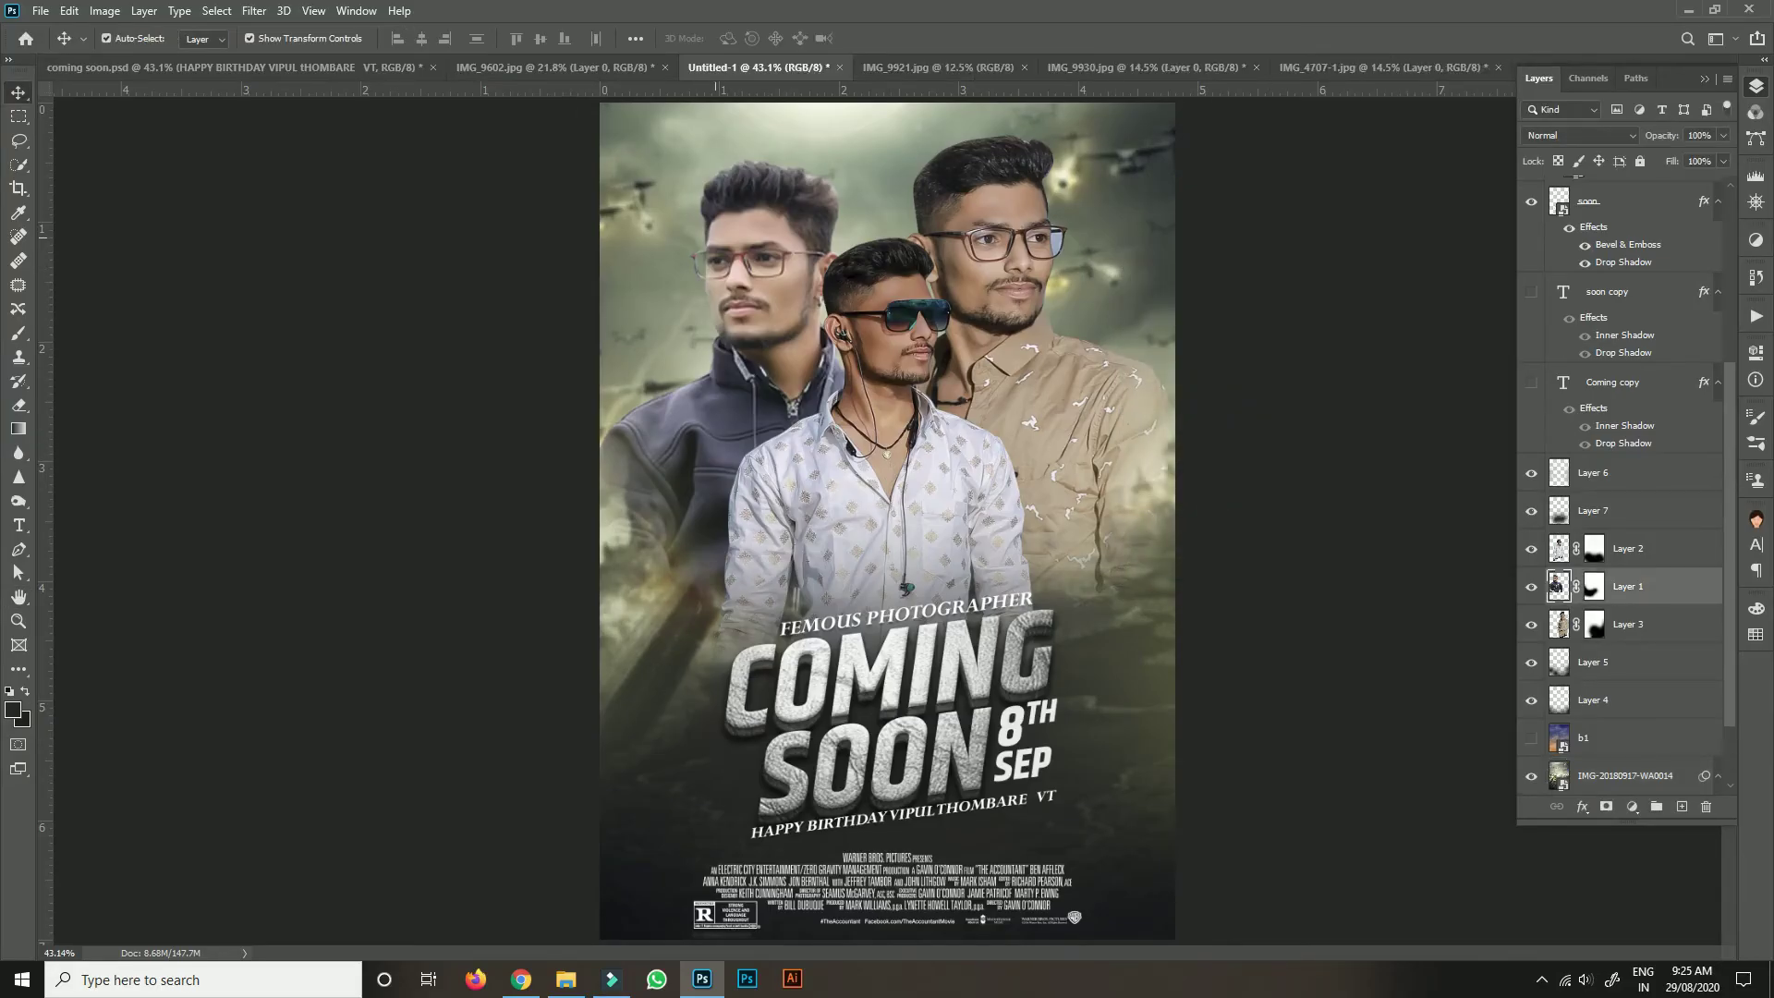
pyautogui.click(254, 11)
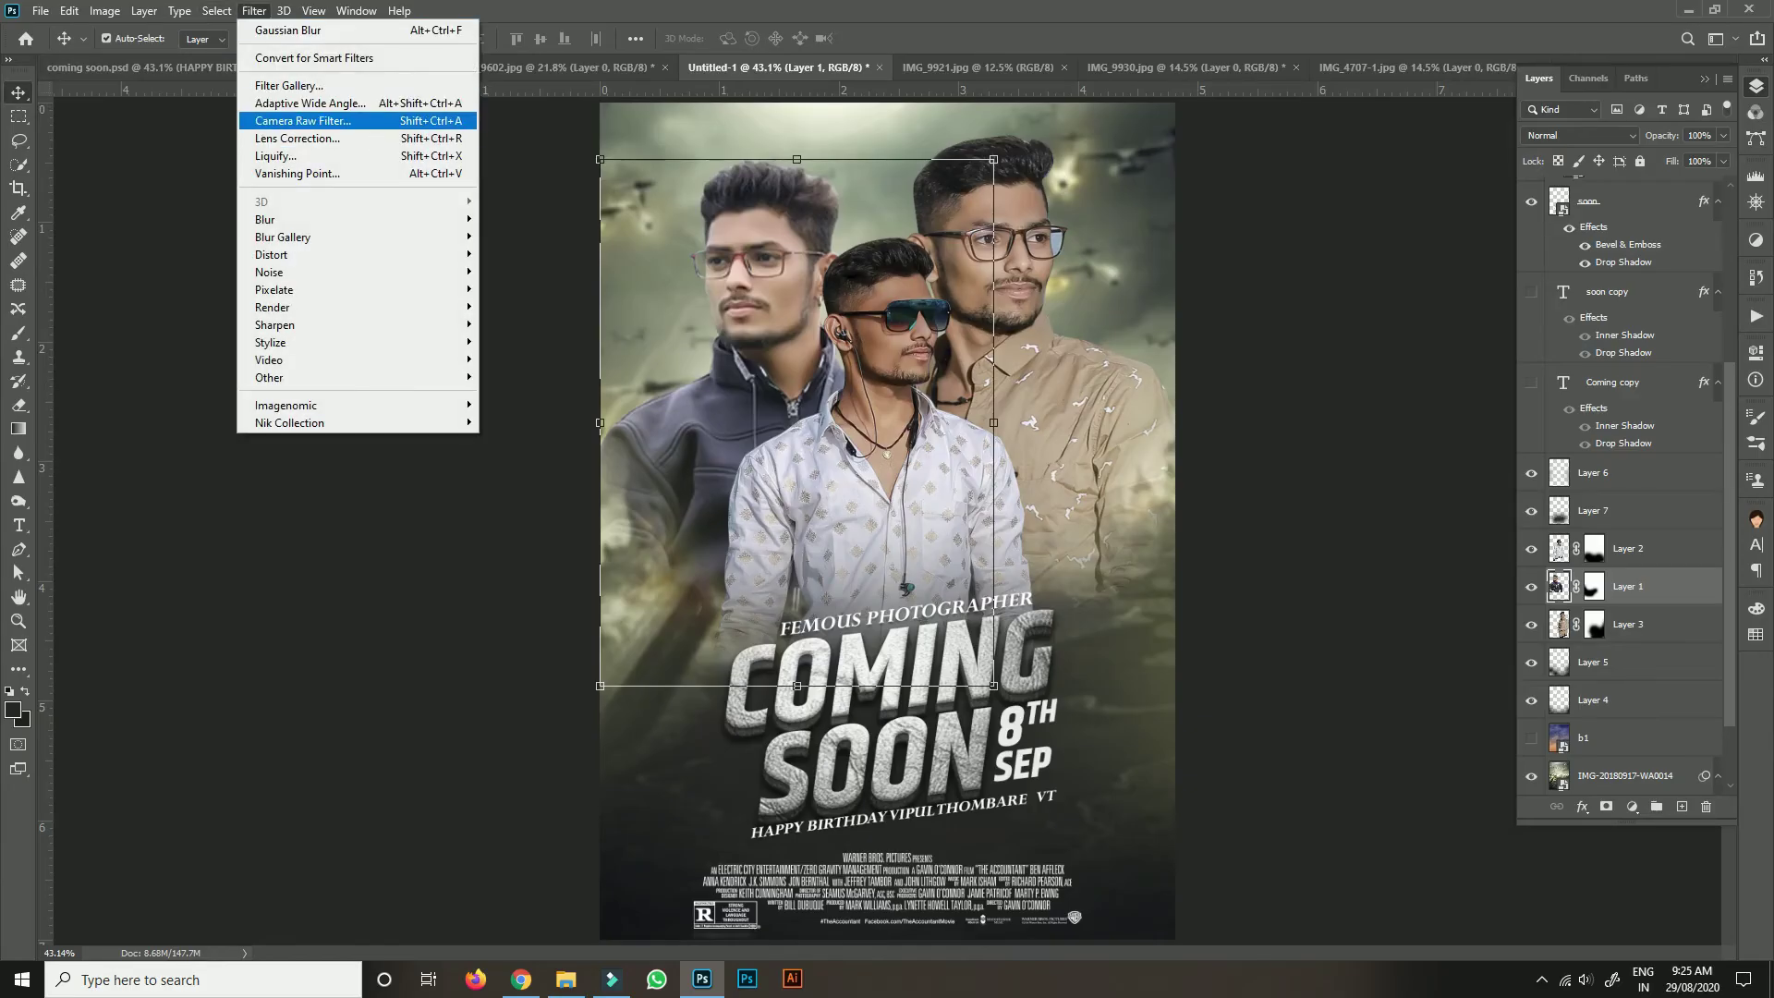
pyautogui.press('Escape')
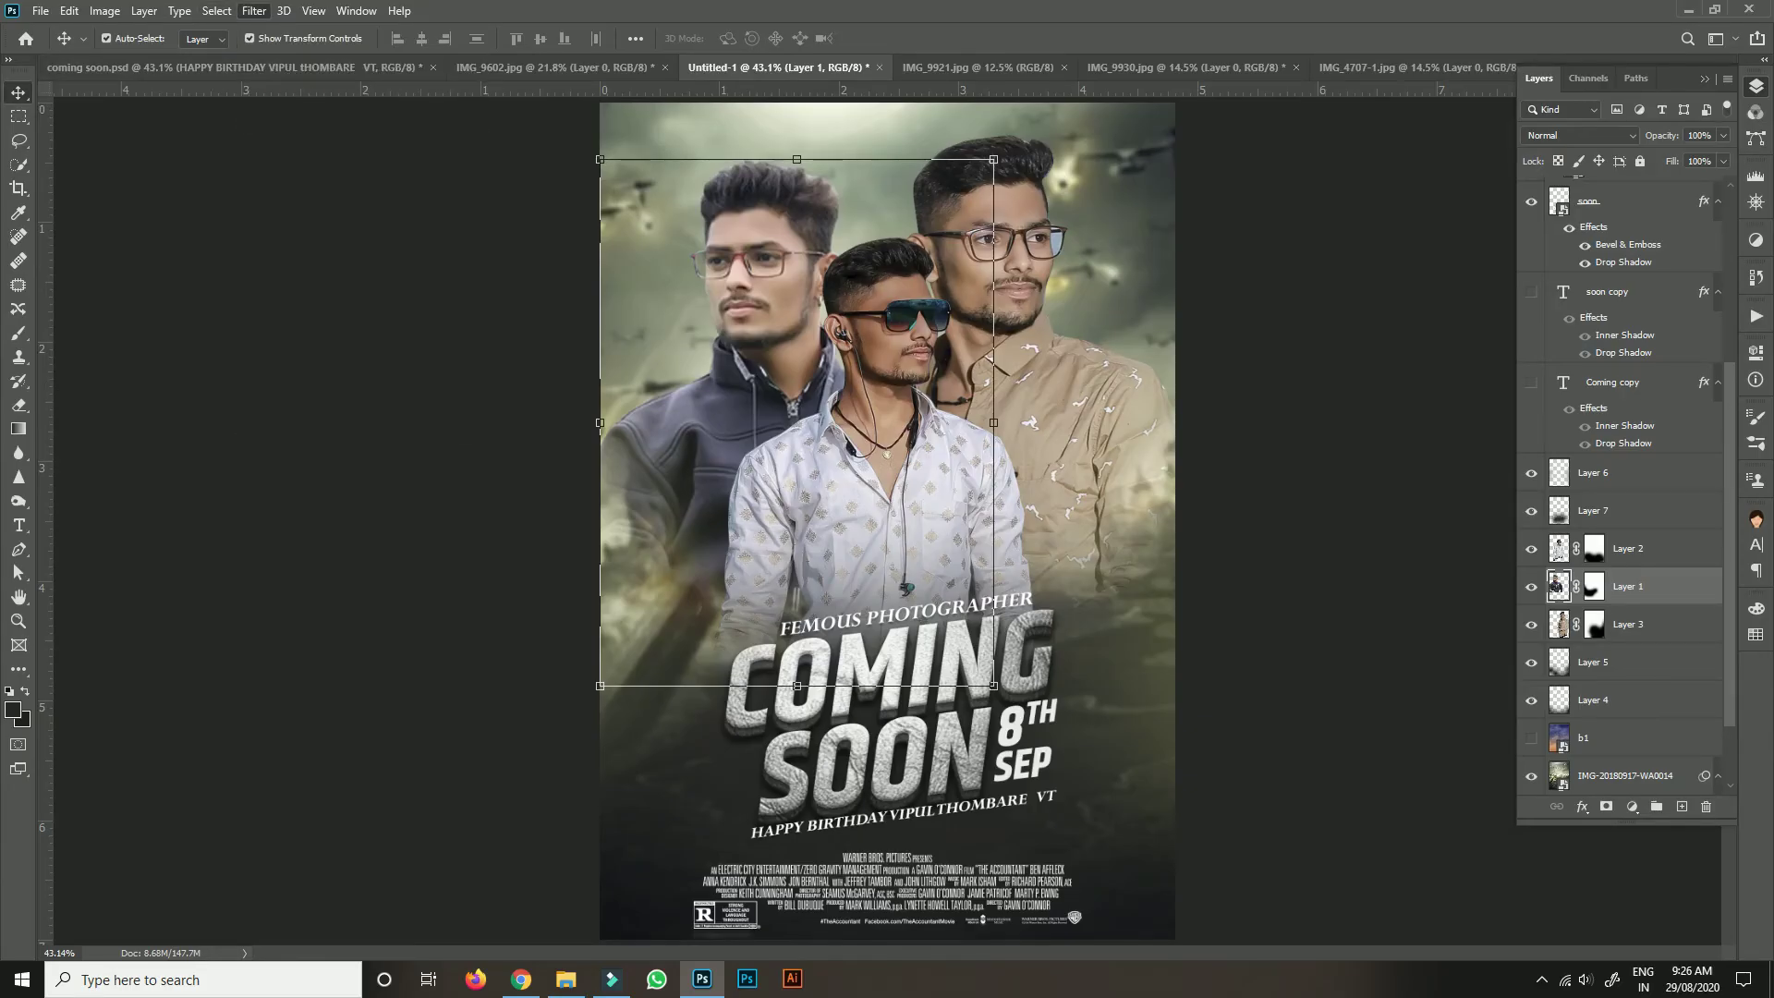
pyautogui.hotkey('ctrl', 'shift', 'a')
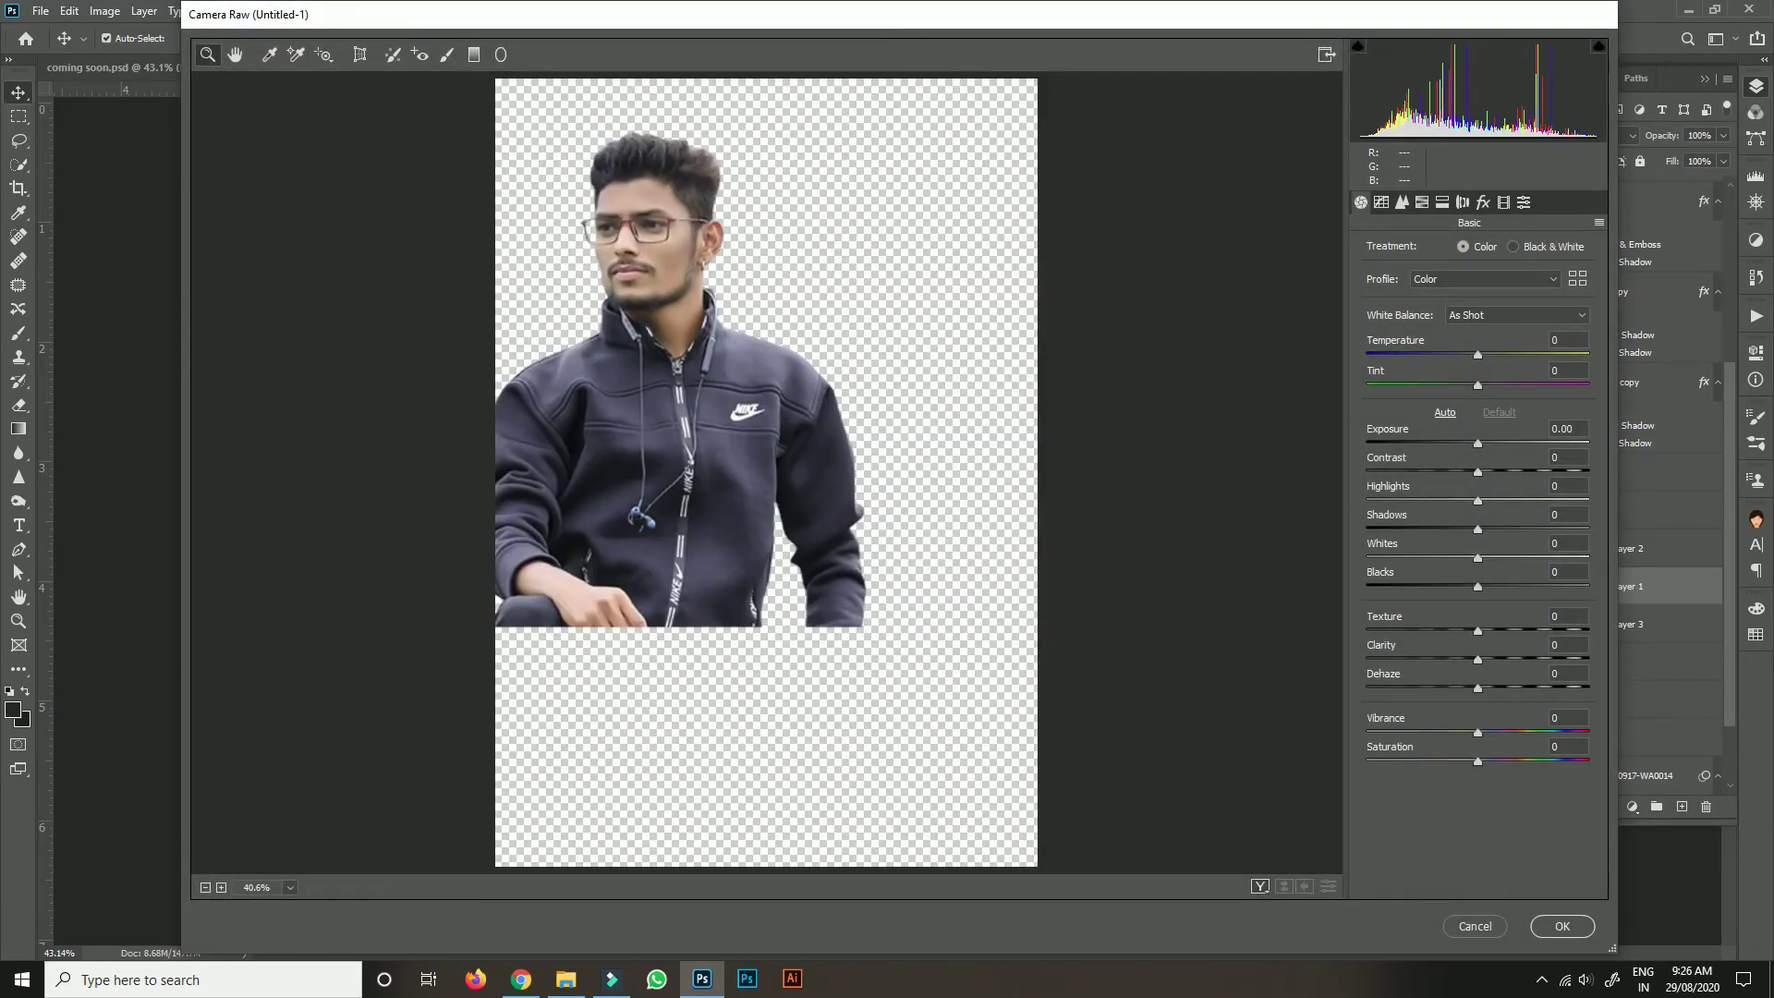
pyautogui.click(1568, 458)
pyautogui.write('41')
pyautogui.hotkey('shift', 'Tab')
pyautogui.press('Up')
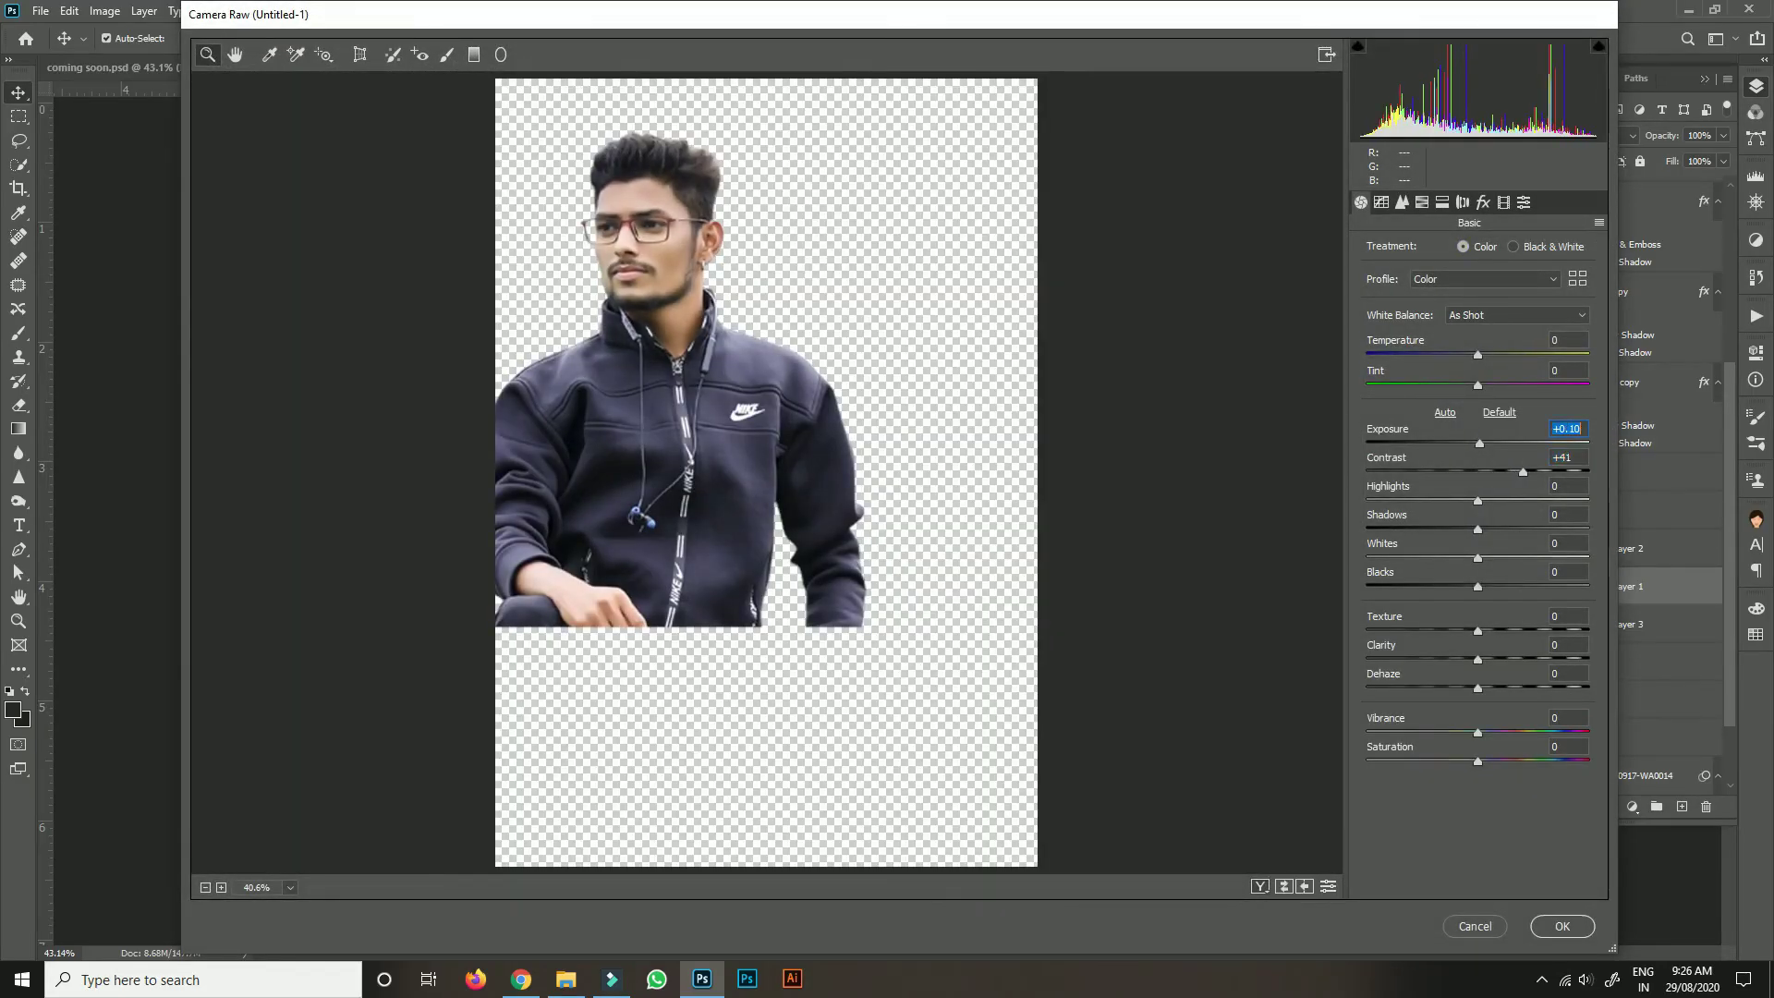
pyautogui.press('Up')
pyautogui.press('Up')
pyautogui.press('Up')
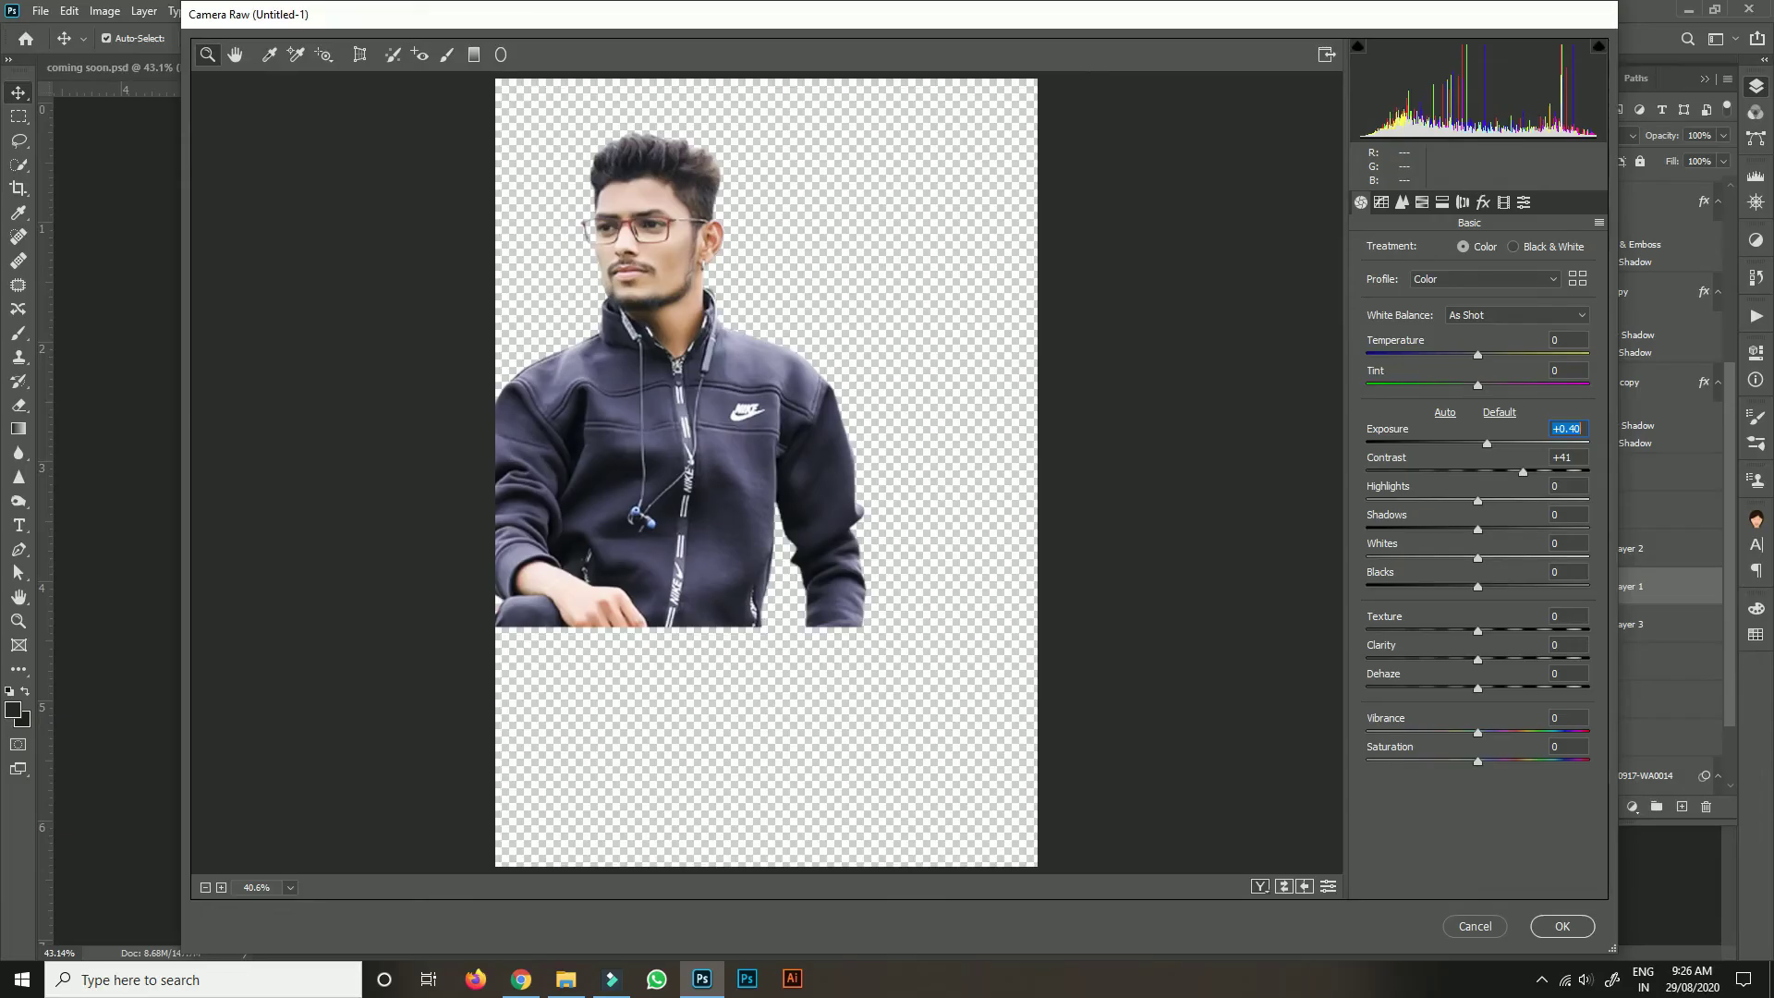
# Set the jacketed man's dehaze to +19, temperature to -5 and contrast to +48, and apply the Camera Raw adjustments.
pyautogui.click(1568, 673)
pyautogui.write('19')
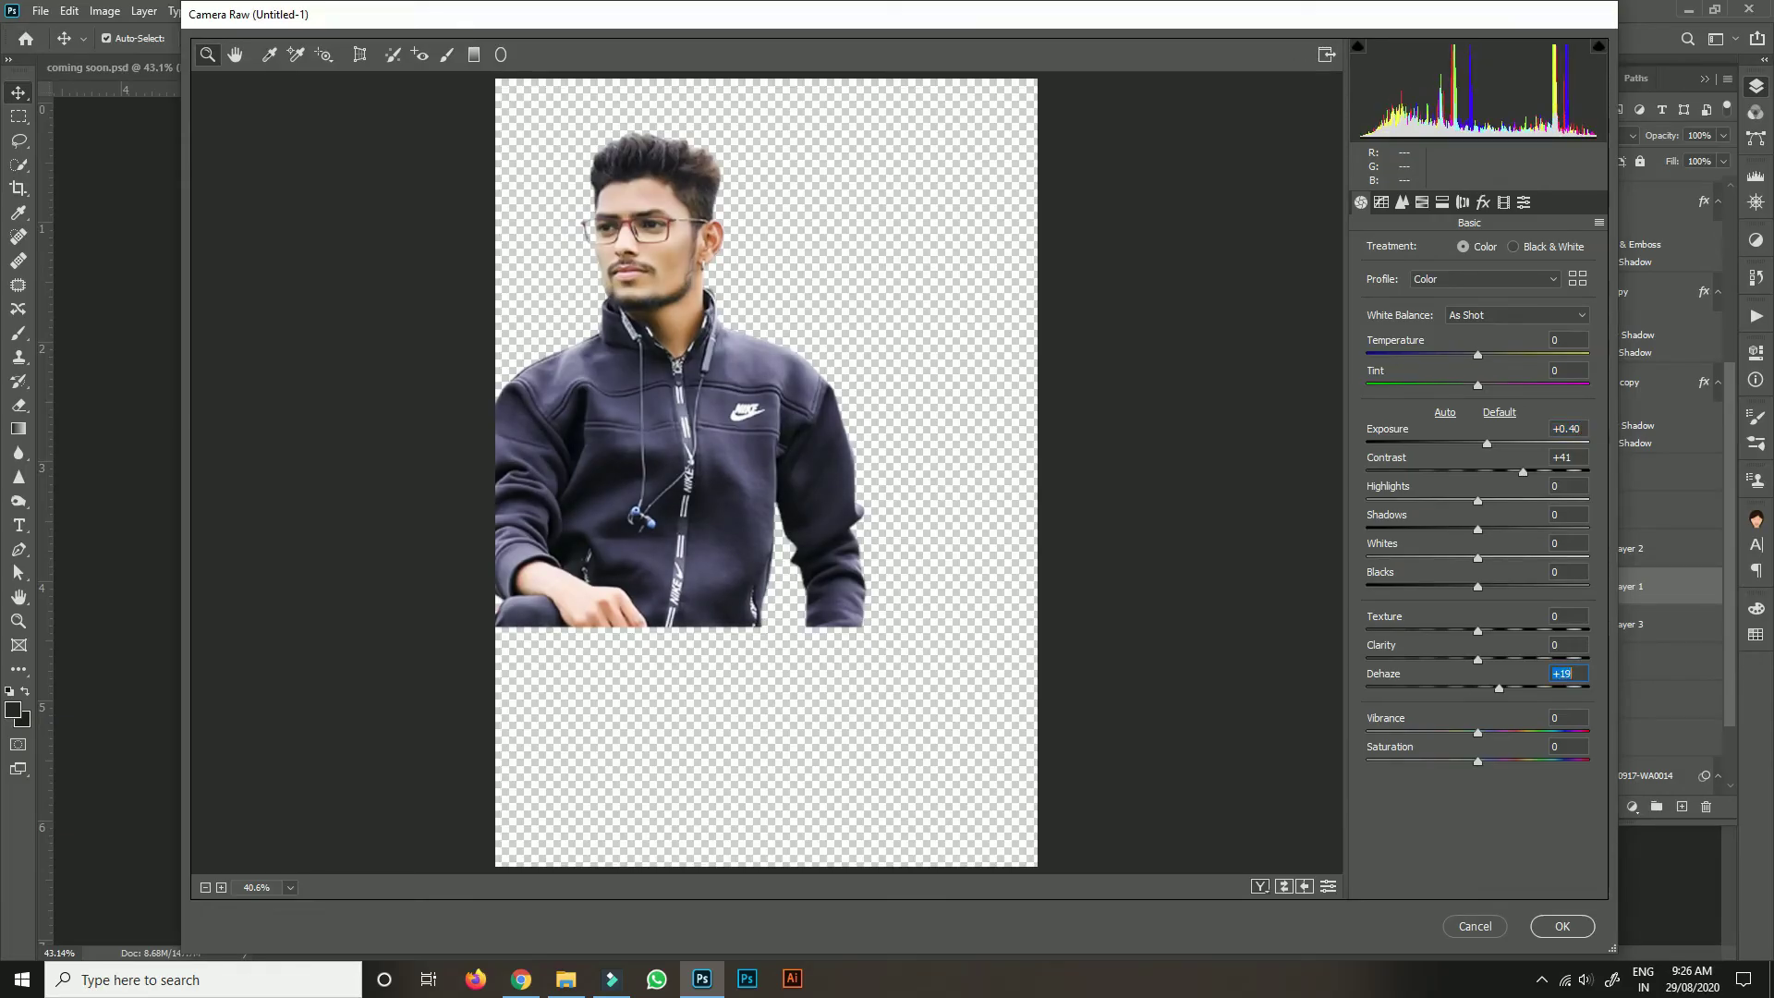
pyautogui.click(1568, 340)
pyautogui.write('-8')
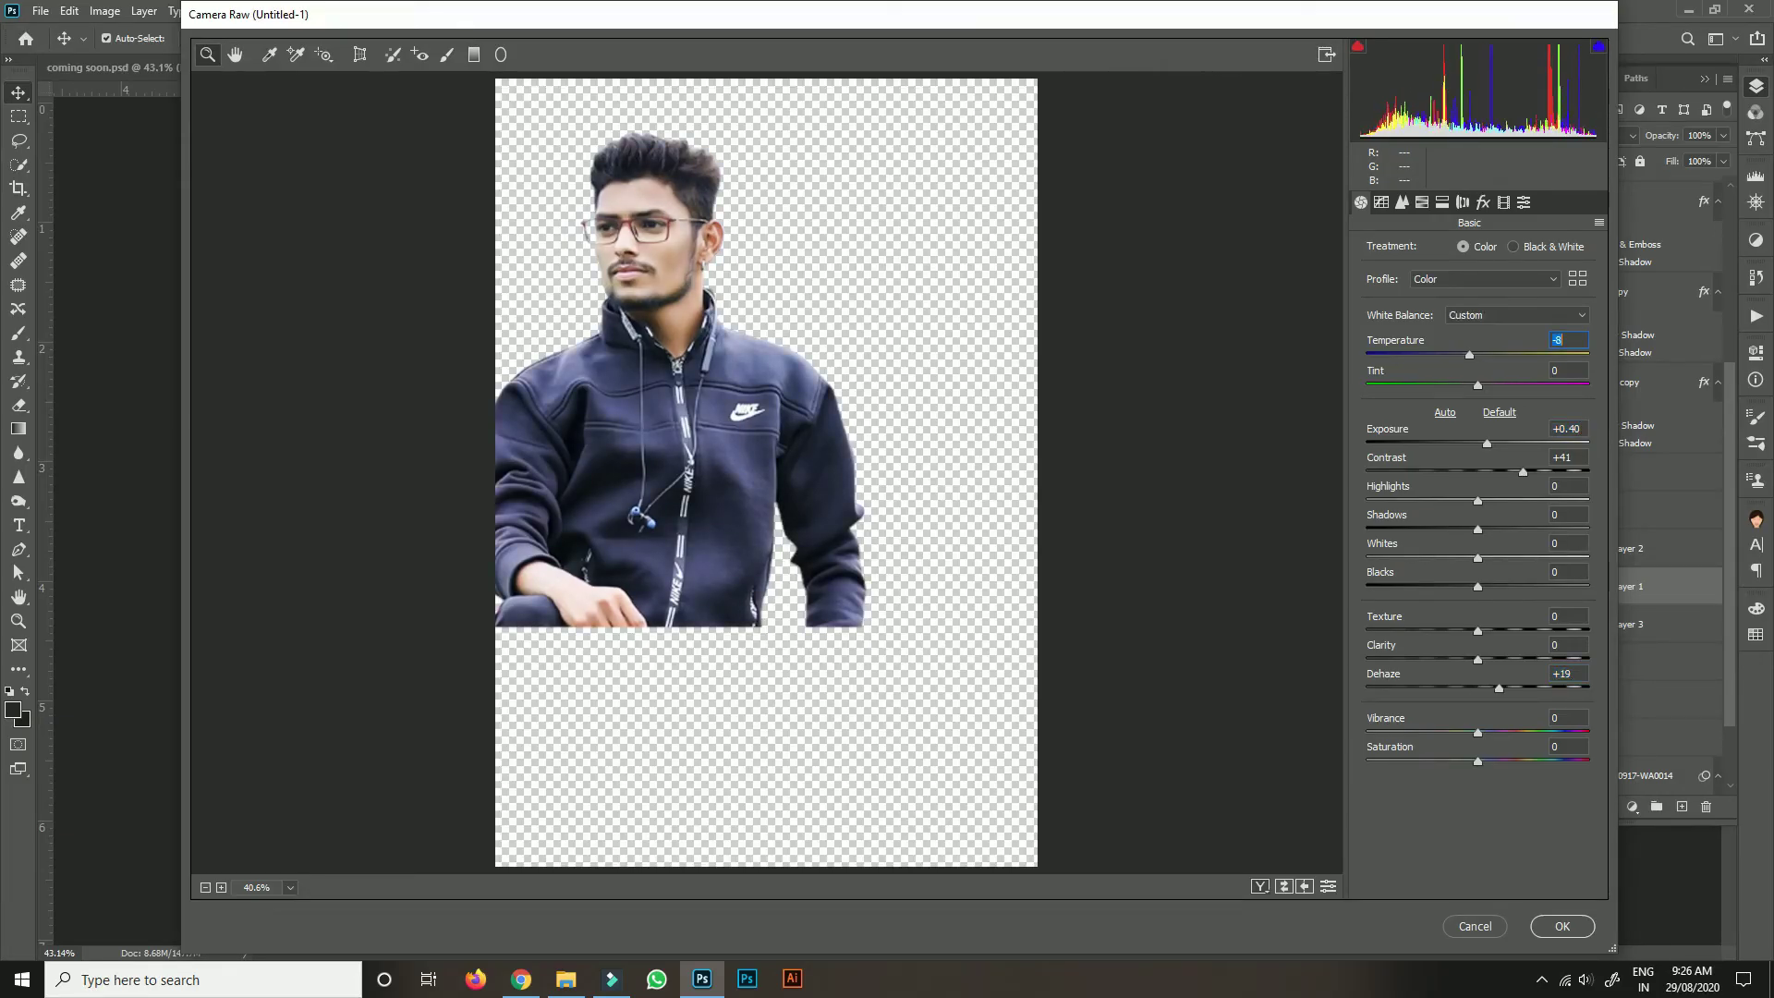
pyautogui.press('Up')
pyautogui.press('Up')
pyautogui.press('Up')
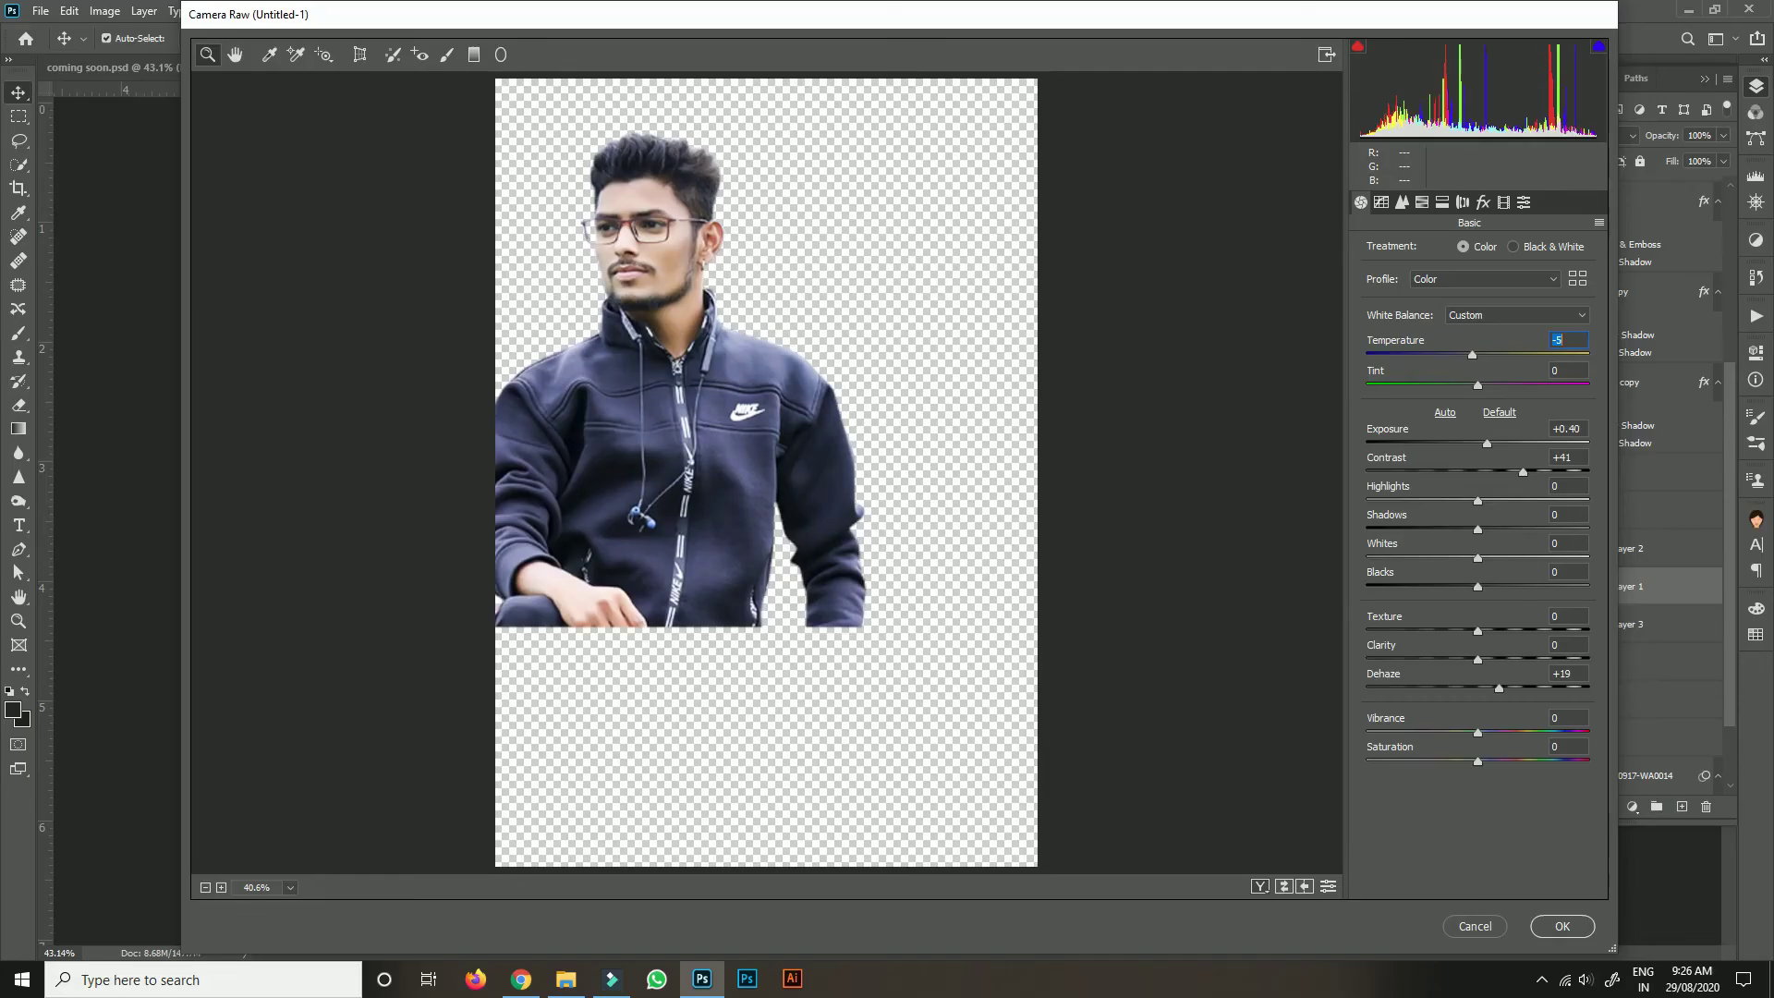
pyautogui.click(1568, 457)
pyautogui.write('48')
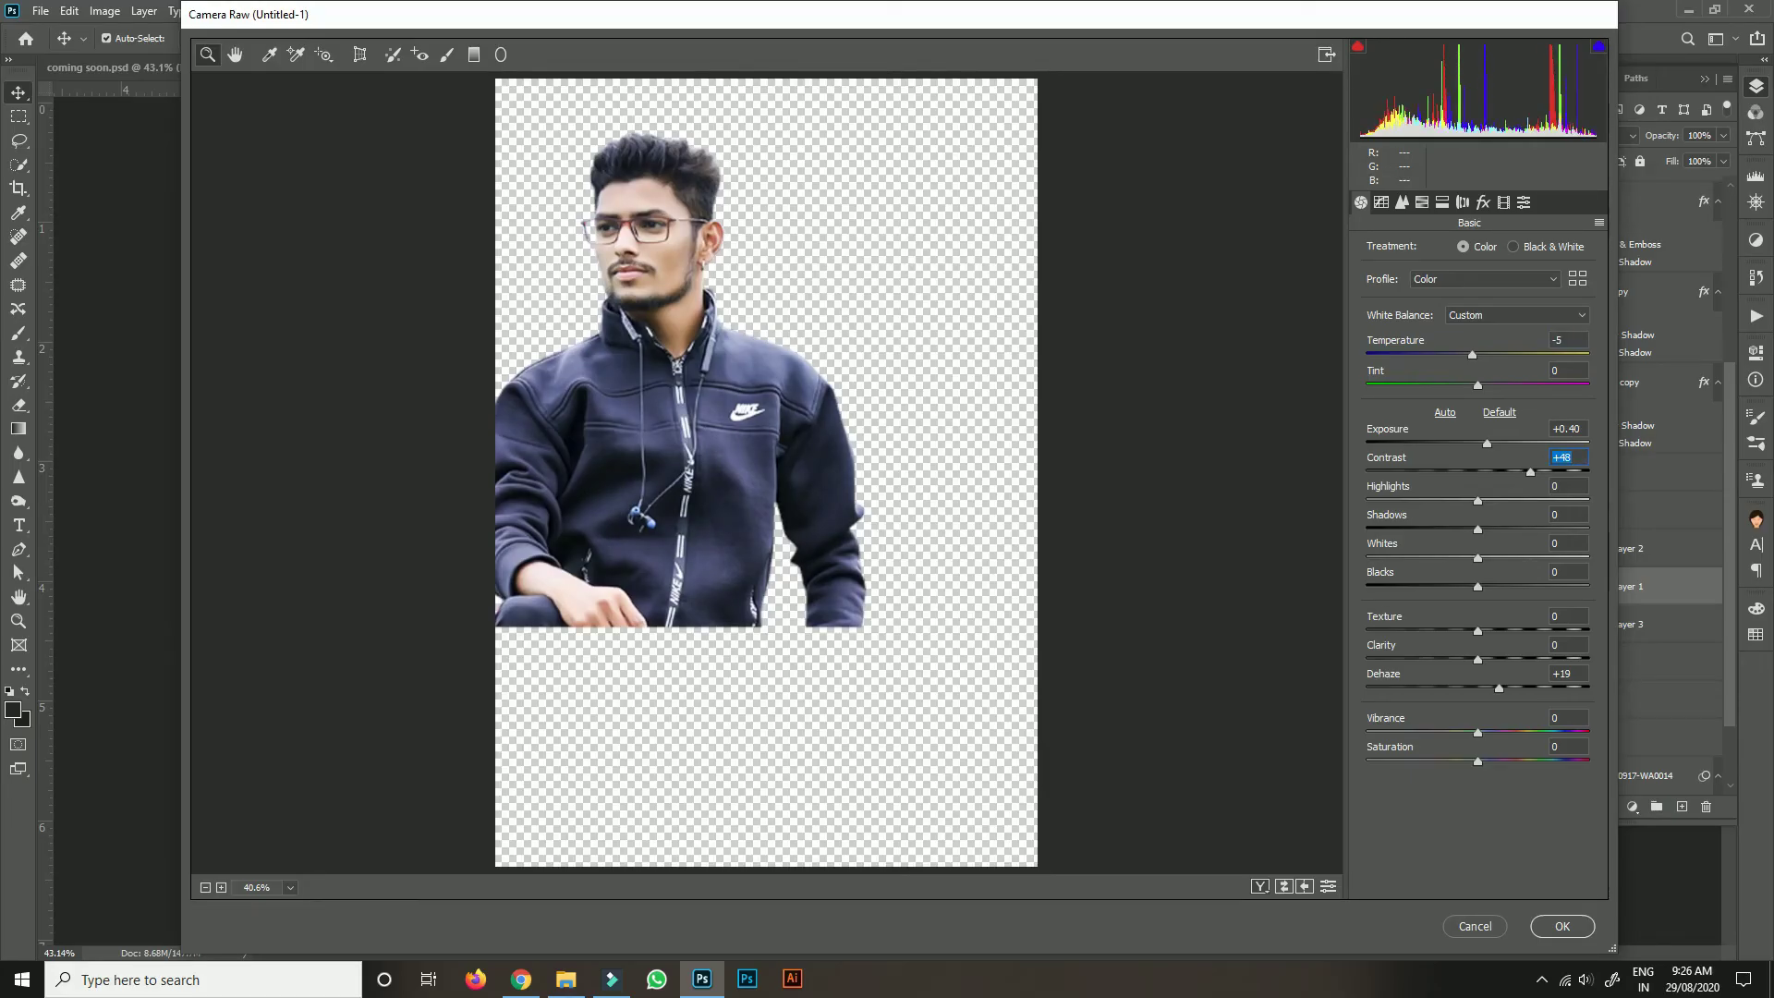
pyautogui.press('Return')
# Open Layer 3, the man in the tan shirt, in the Camera Raw Filter and set contrast to +30.
pyautogui.click(1628, 624)
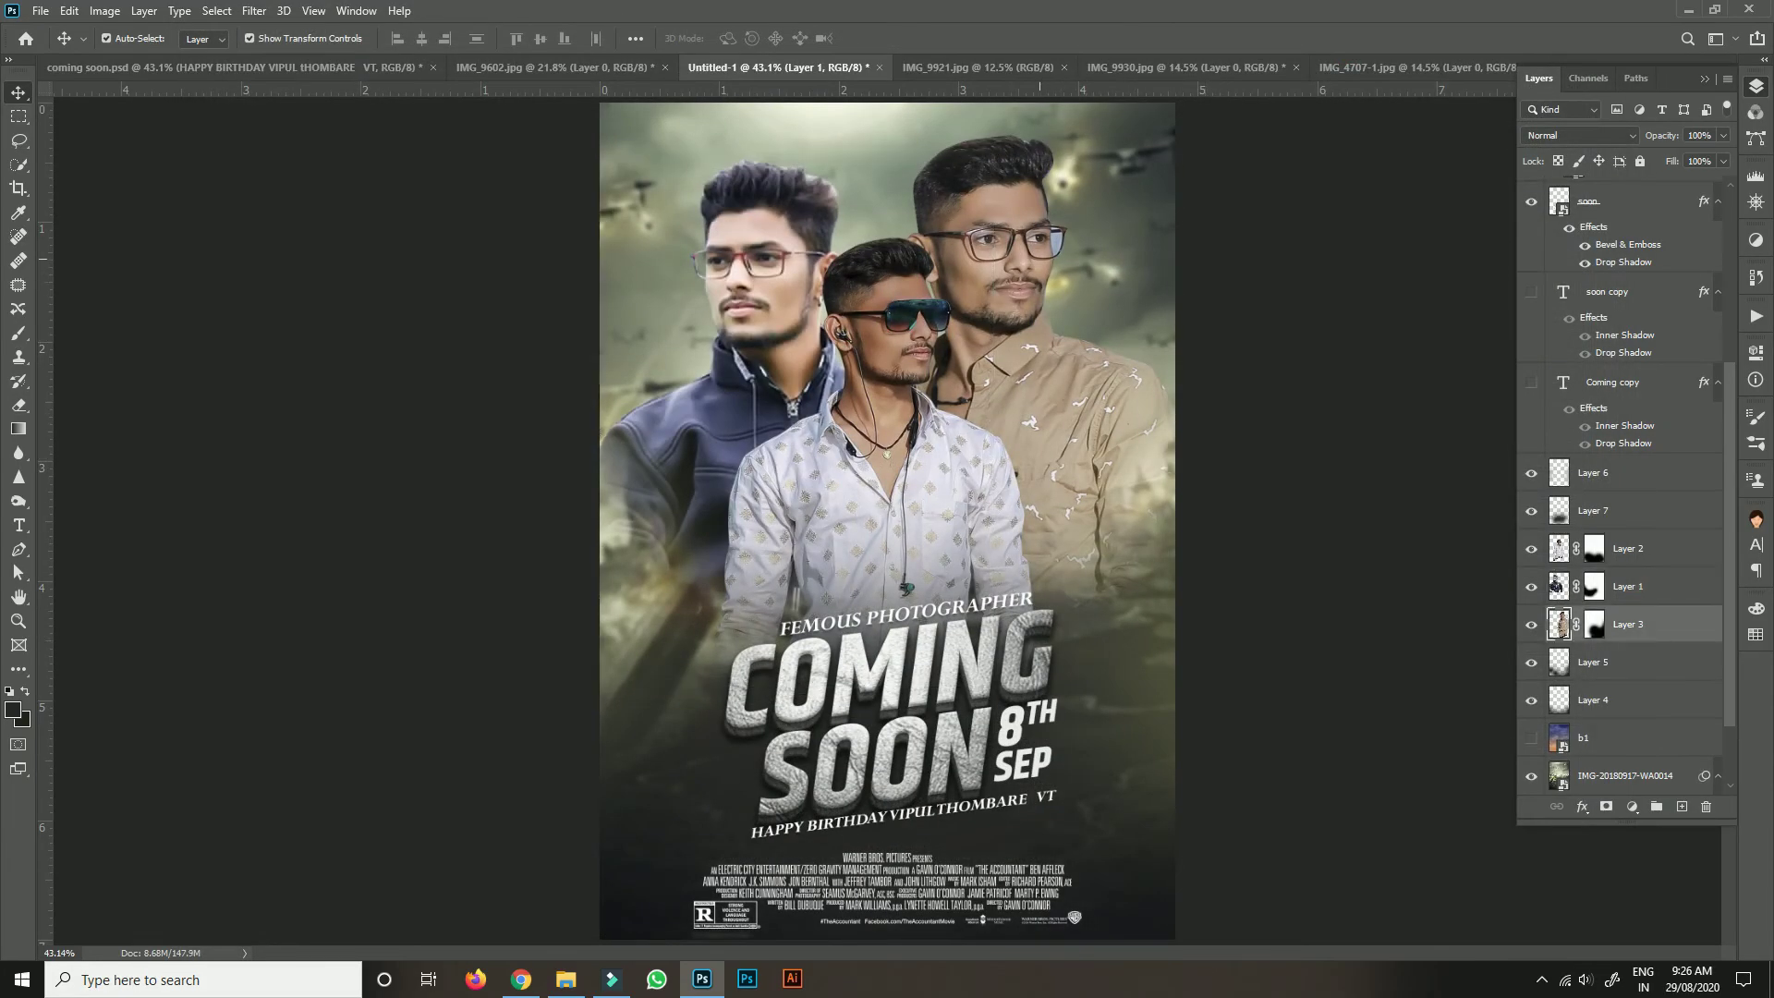
pyautogui.click(255, 10)
pyautogui.press('Down')
pyautogui.press('Down')
pyautogui.press('Down')
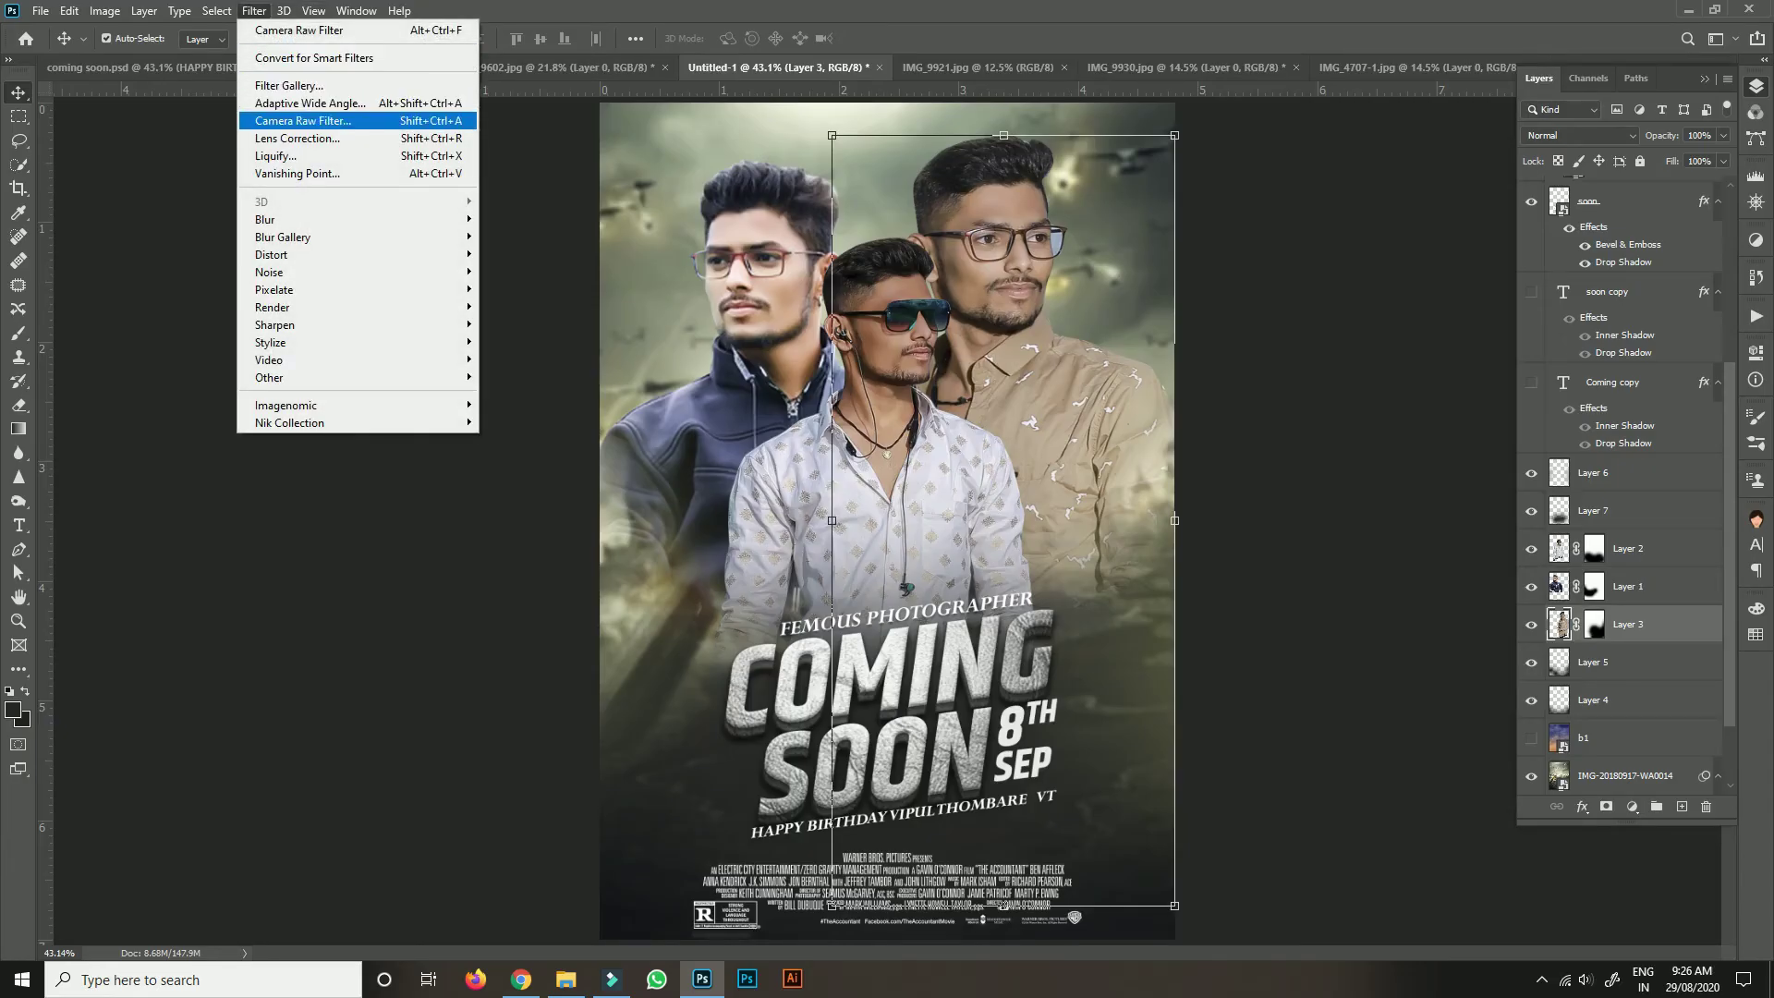
pyautogui.press('Return')
pyautogui.scroll(20, 1567, 457)
pyautogui.scroll(2, 1567, 457)
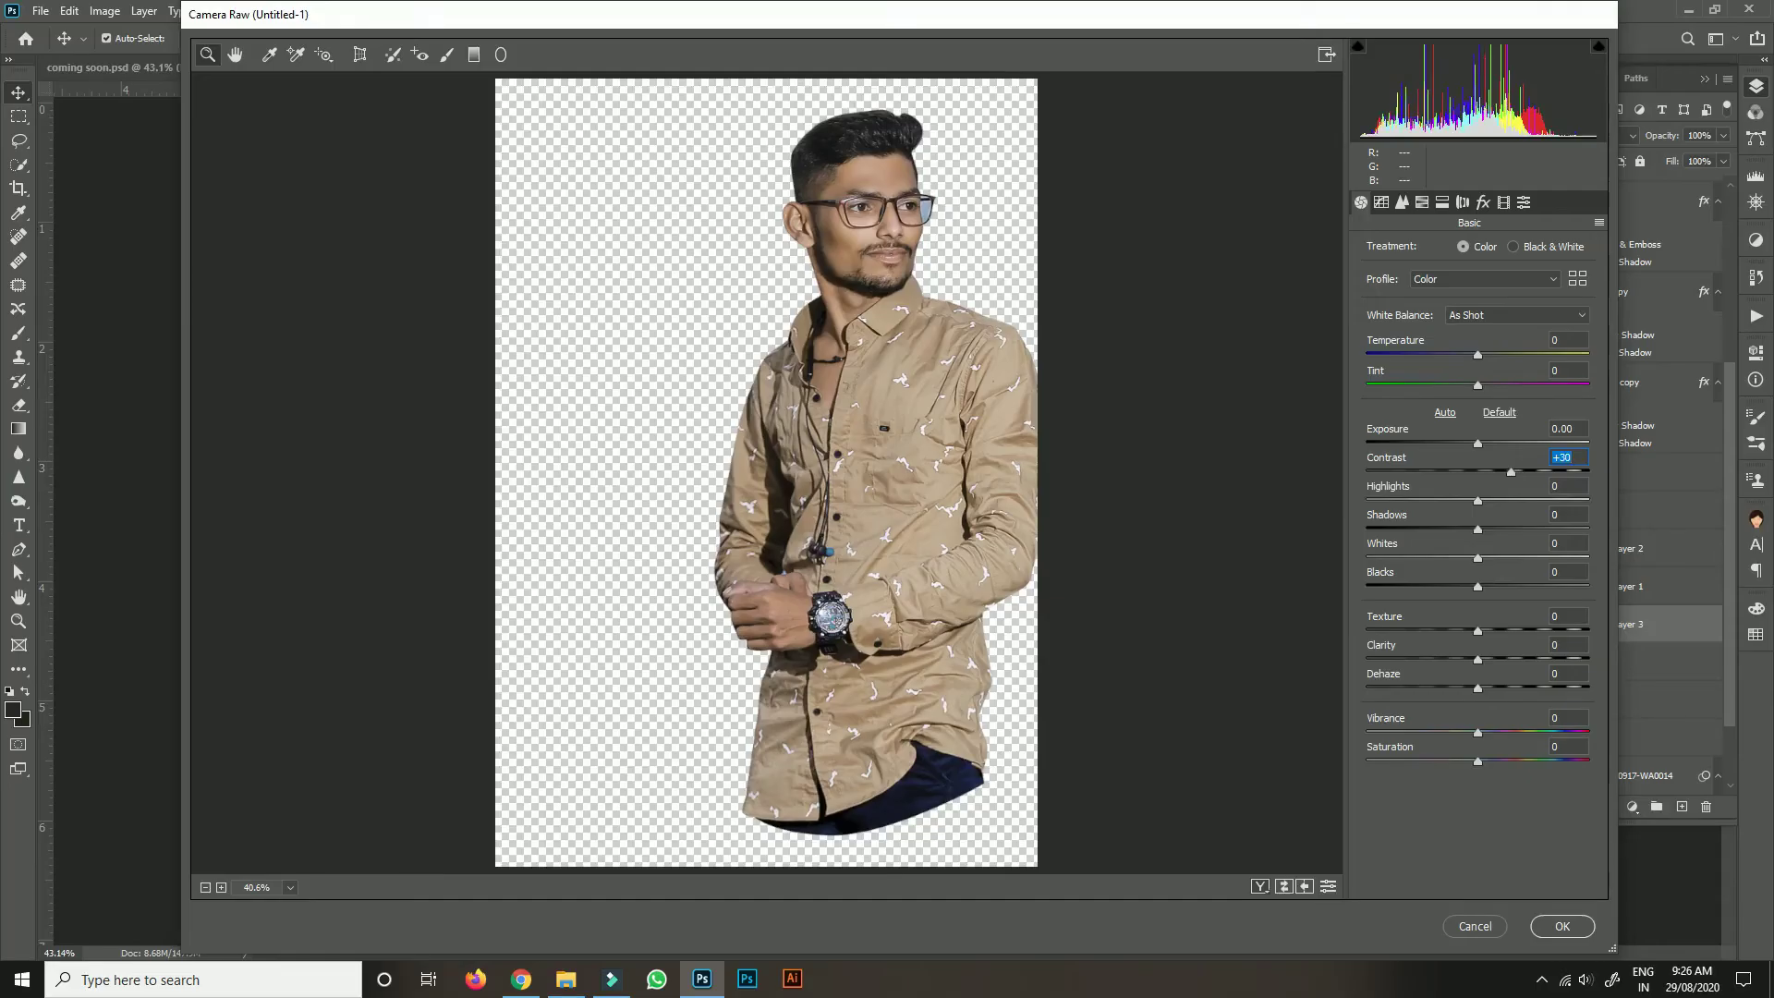
# Set the tan-shirted man's temperature to -8, exposure to +0.10 and dehaze to +23.
pyautogui.click(1568, 340)
pyautogui.scroll(-8, 1568, 341)
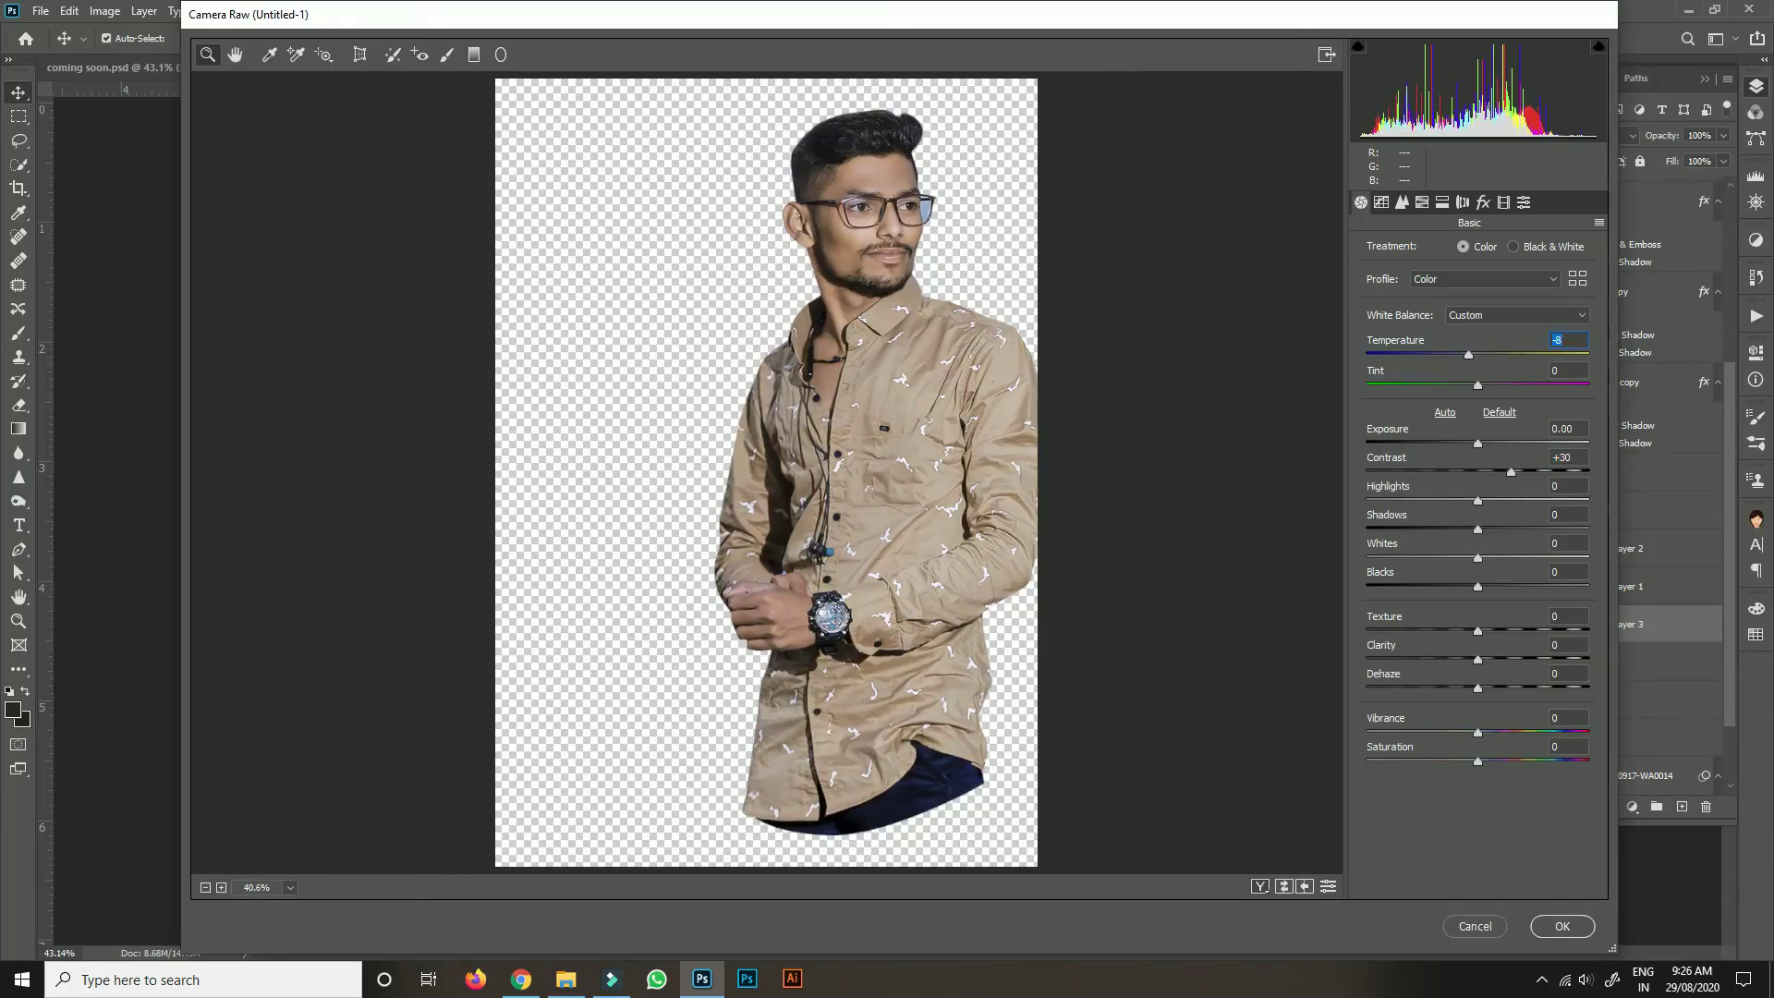
pyautogui.click(1567, 428)
pyautogui.scroll(2, 1568, 429)
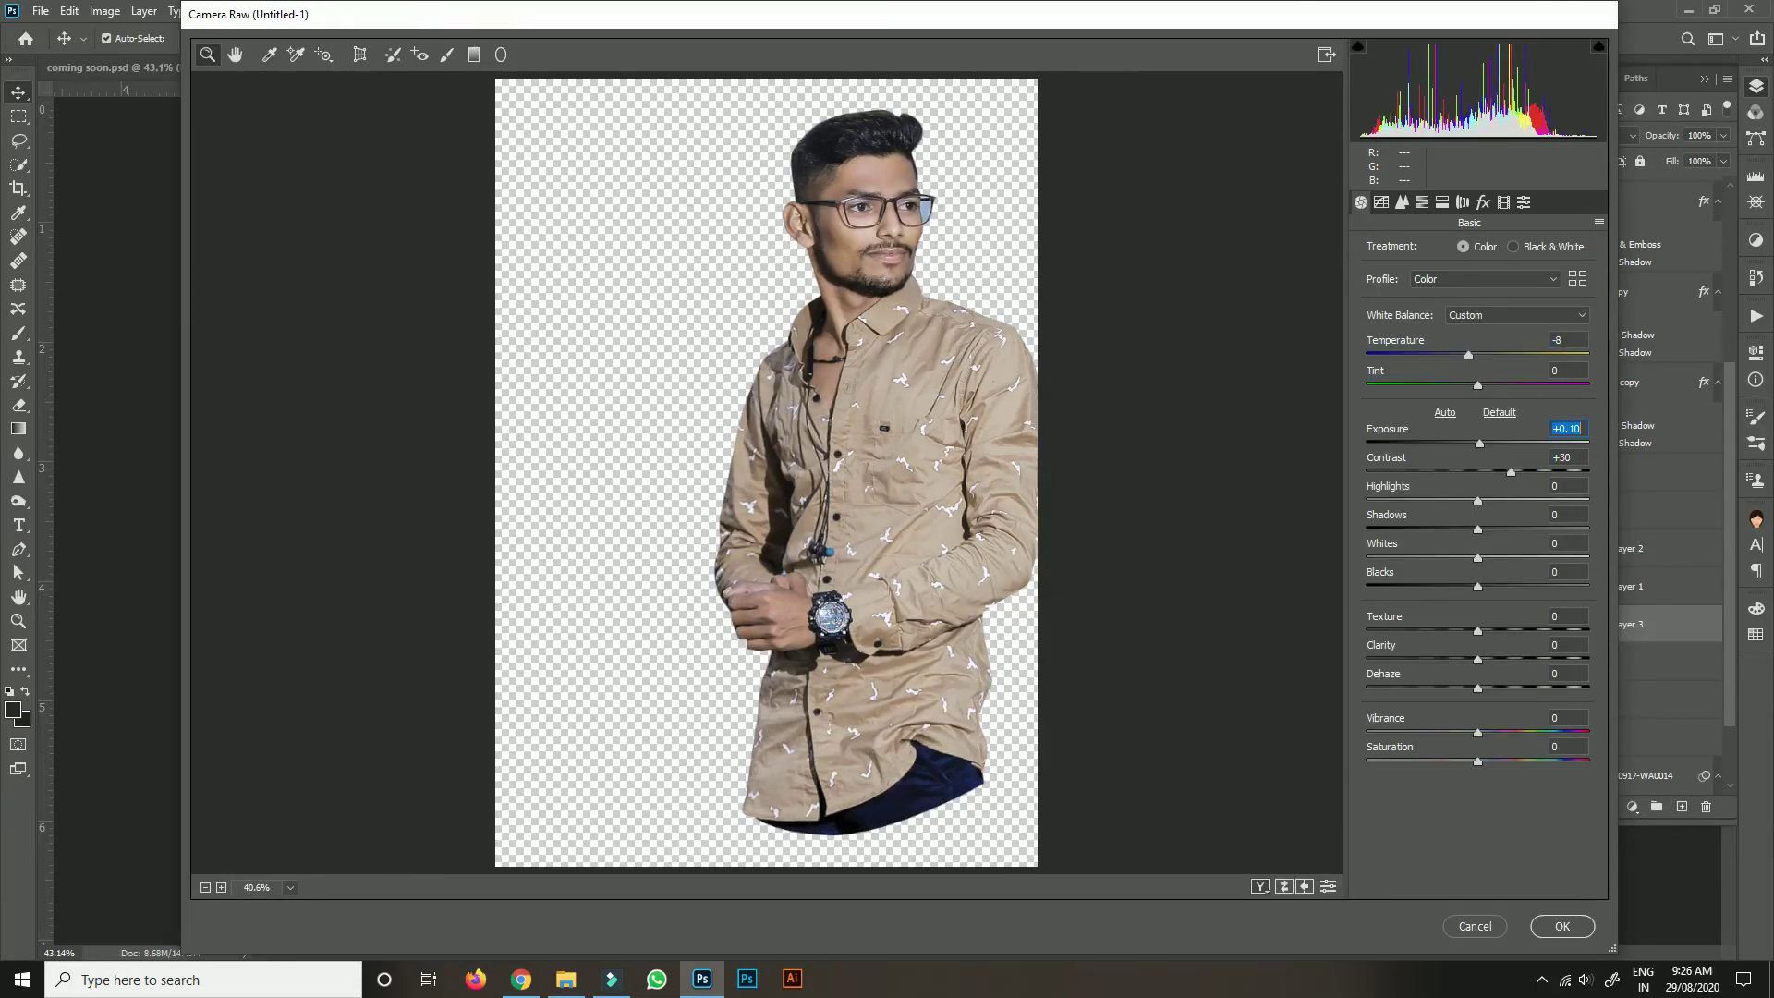
pyautogui.click(1567, 674)
pyautogui.scroll(20, 1567, 674)
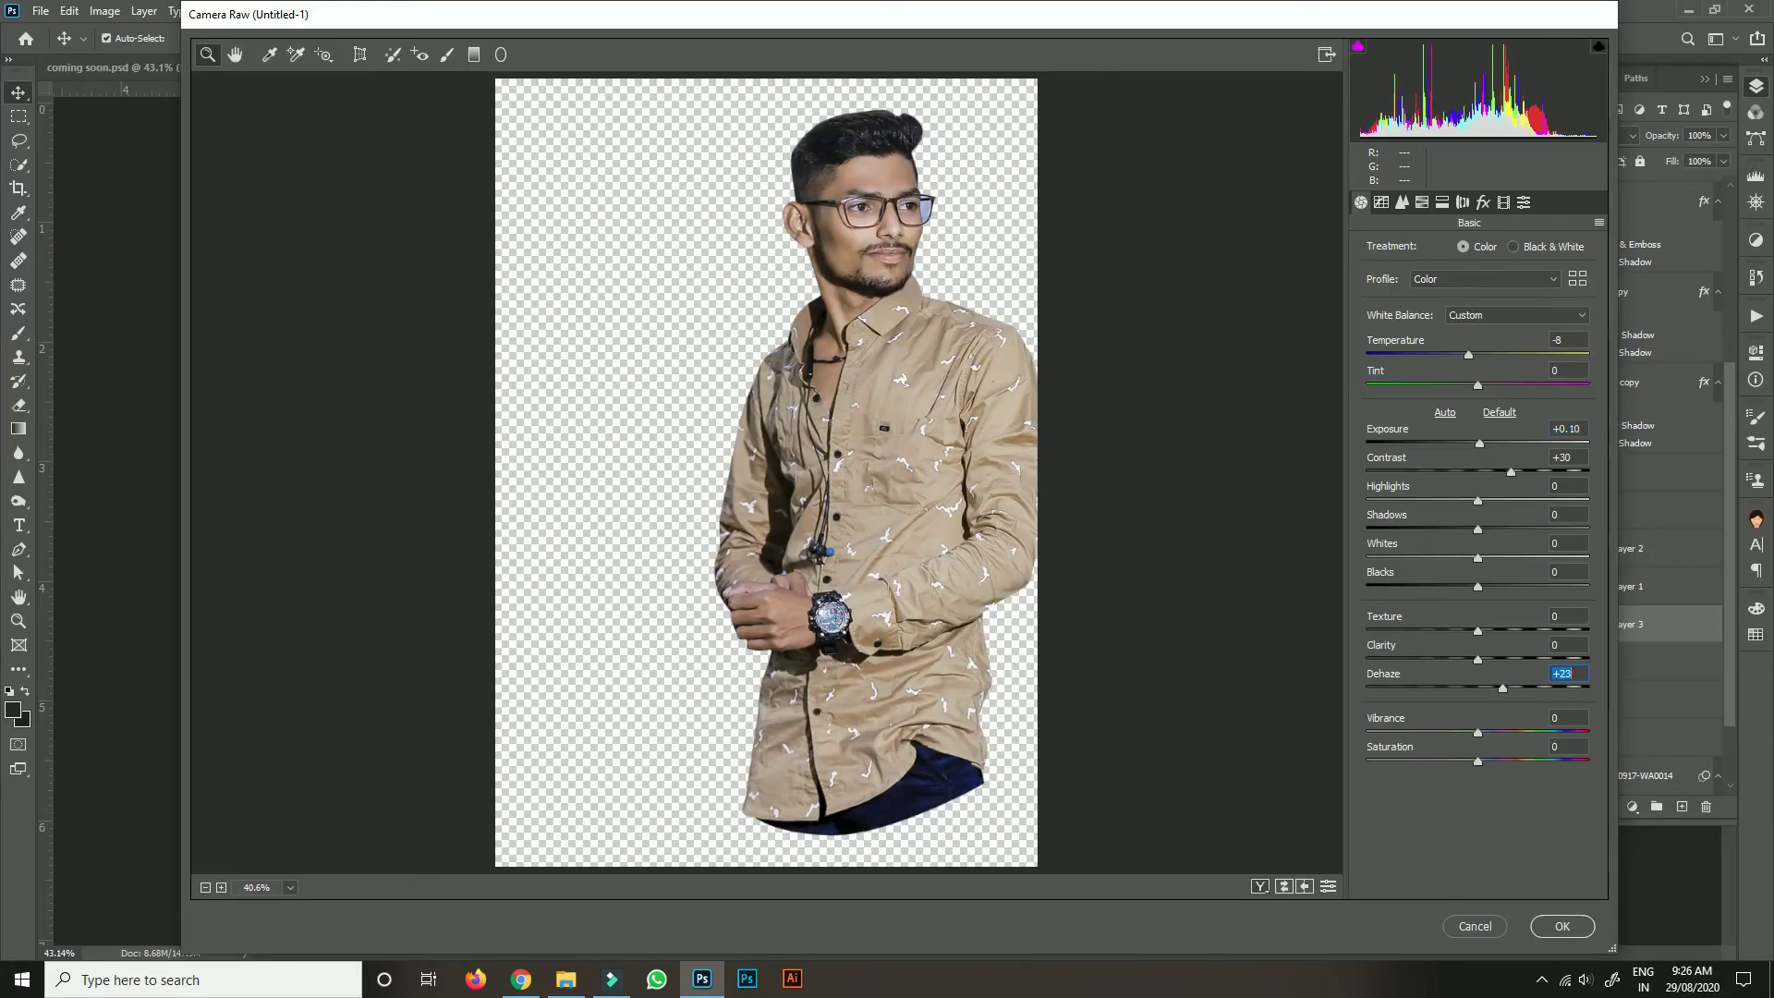
# Lower the tan-shirted man's temperature to -12, raise the dehaze slightly more and apply the Camera Raw adjustments.
pyautogui.click(1568, 340)
pyautogui.scroll(-4, 1568, 340)
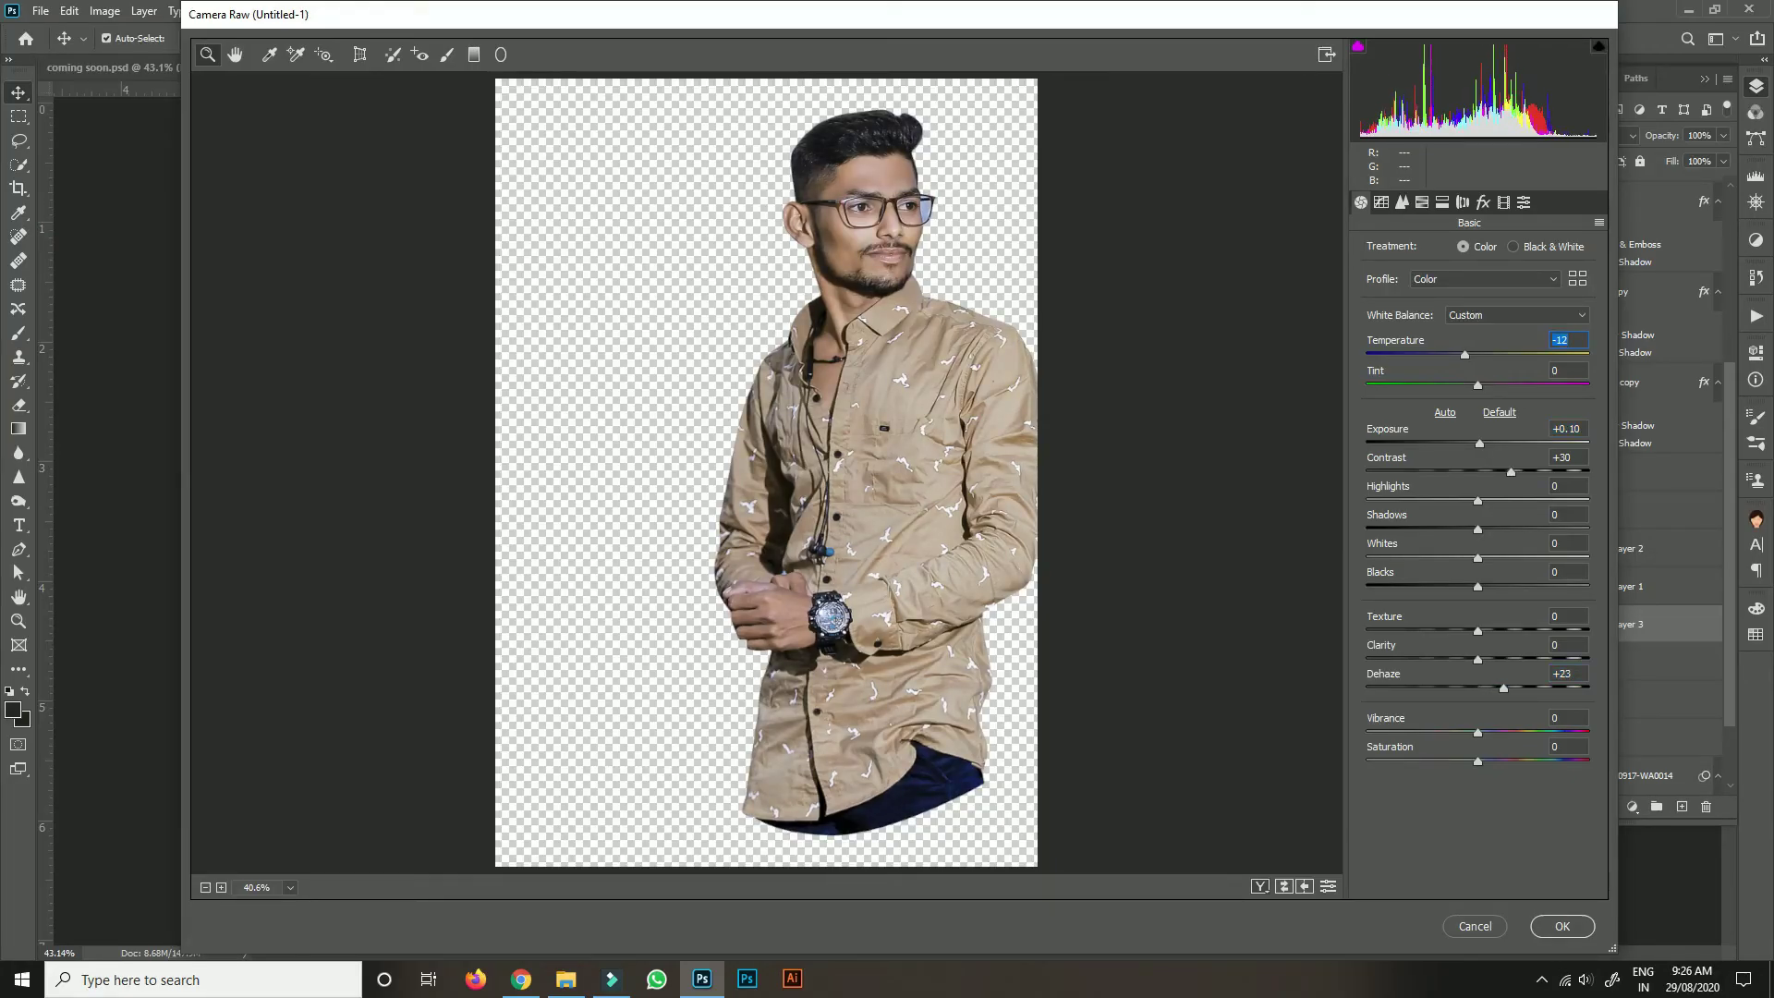
pyautogui.click(1568, 674)
pyautogui.scroll(5, 1567, 673)
pyautogui.press('Return')
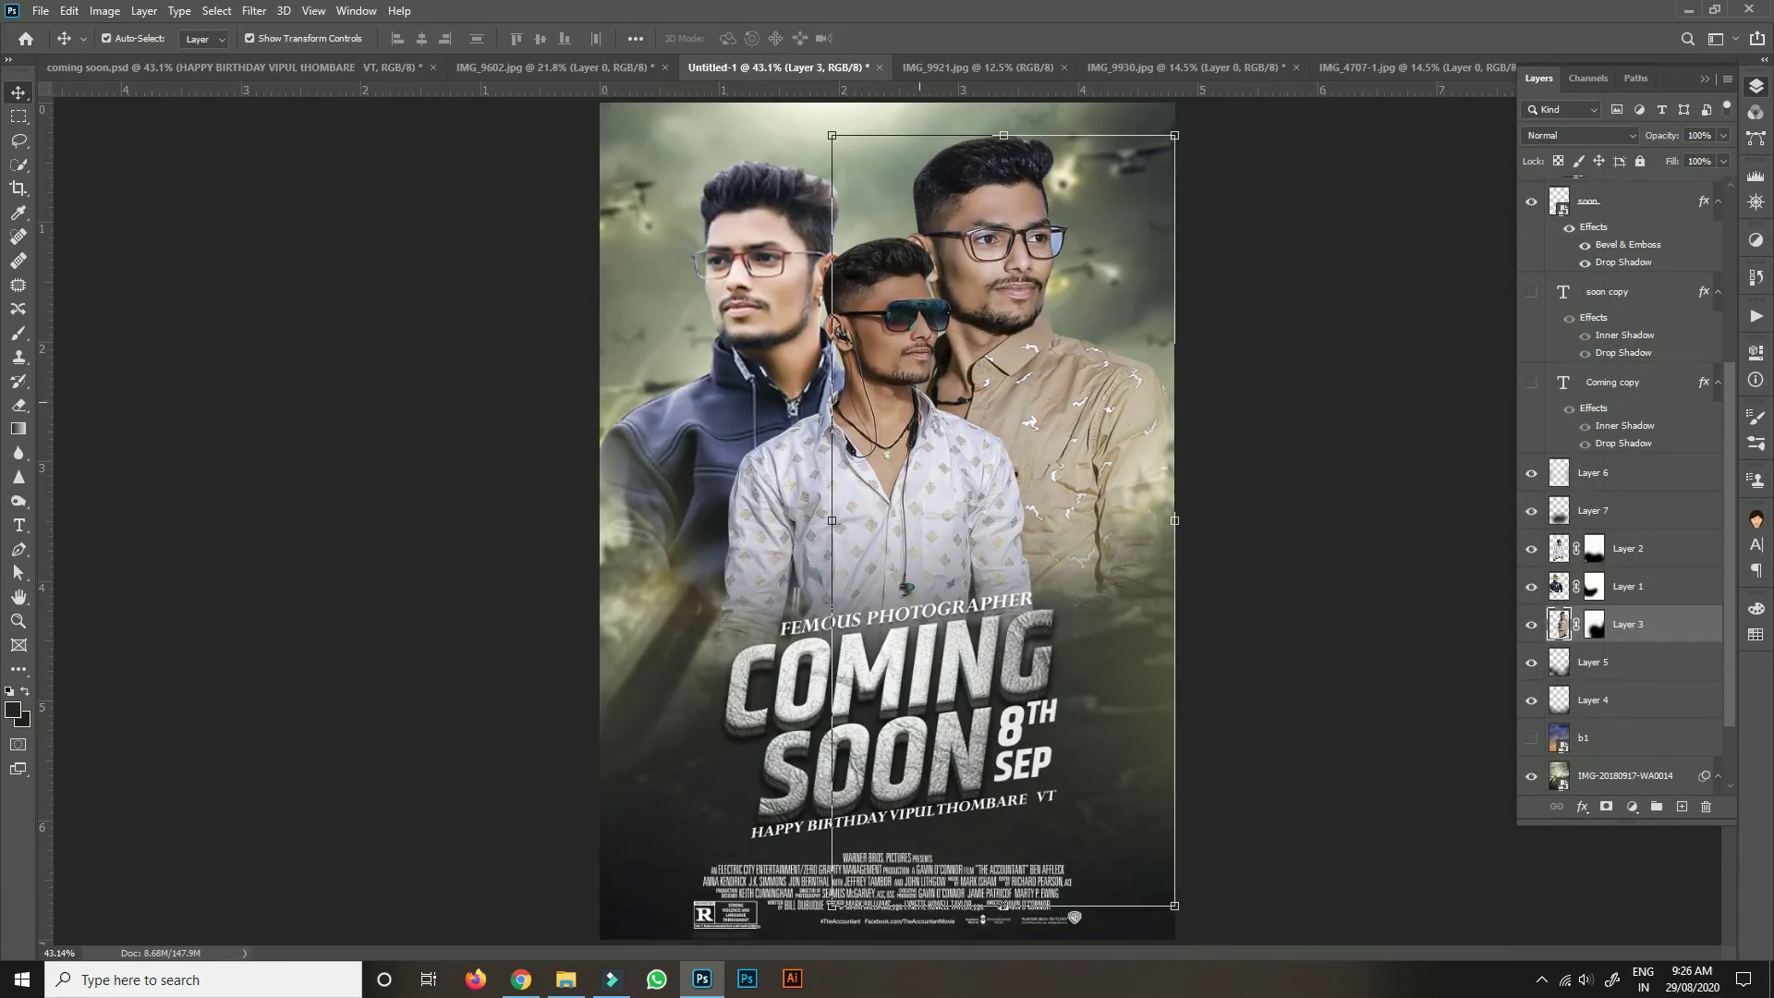
# Open Layer 2, the man in the white patterned shirt, in the Camera Raw Filter with exposure +0.50 and dehaze +17.
pyautogui.click(899, 462)
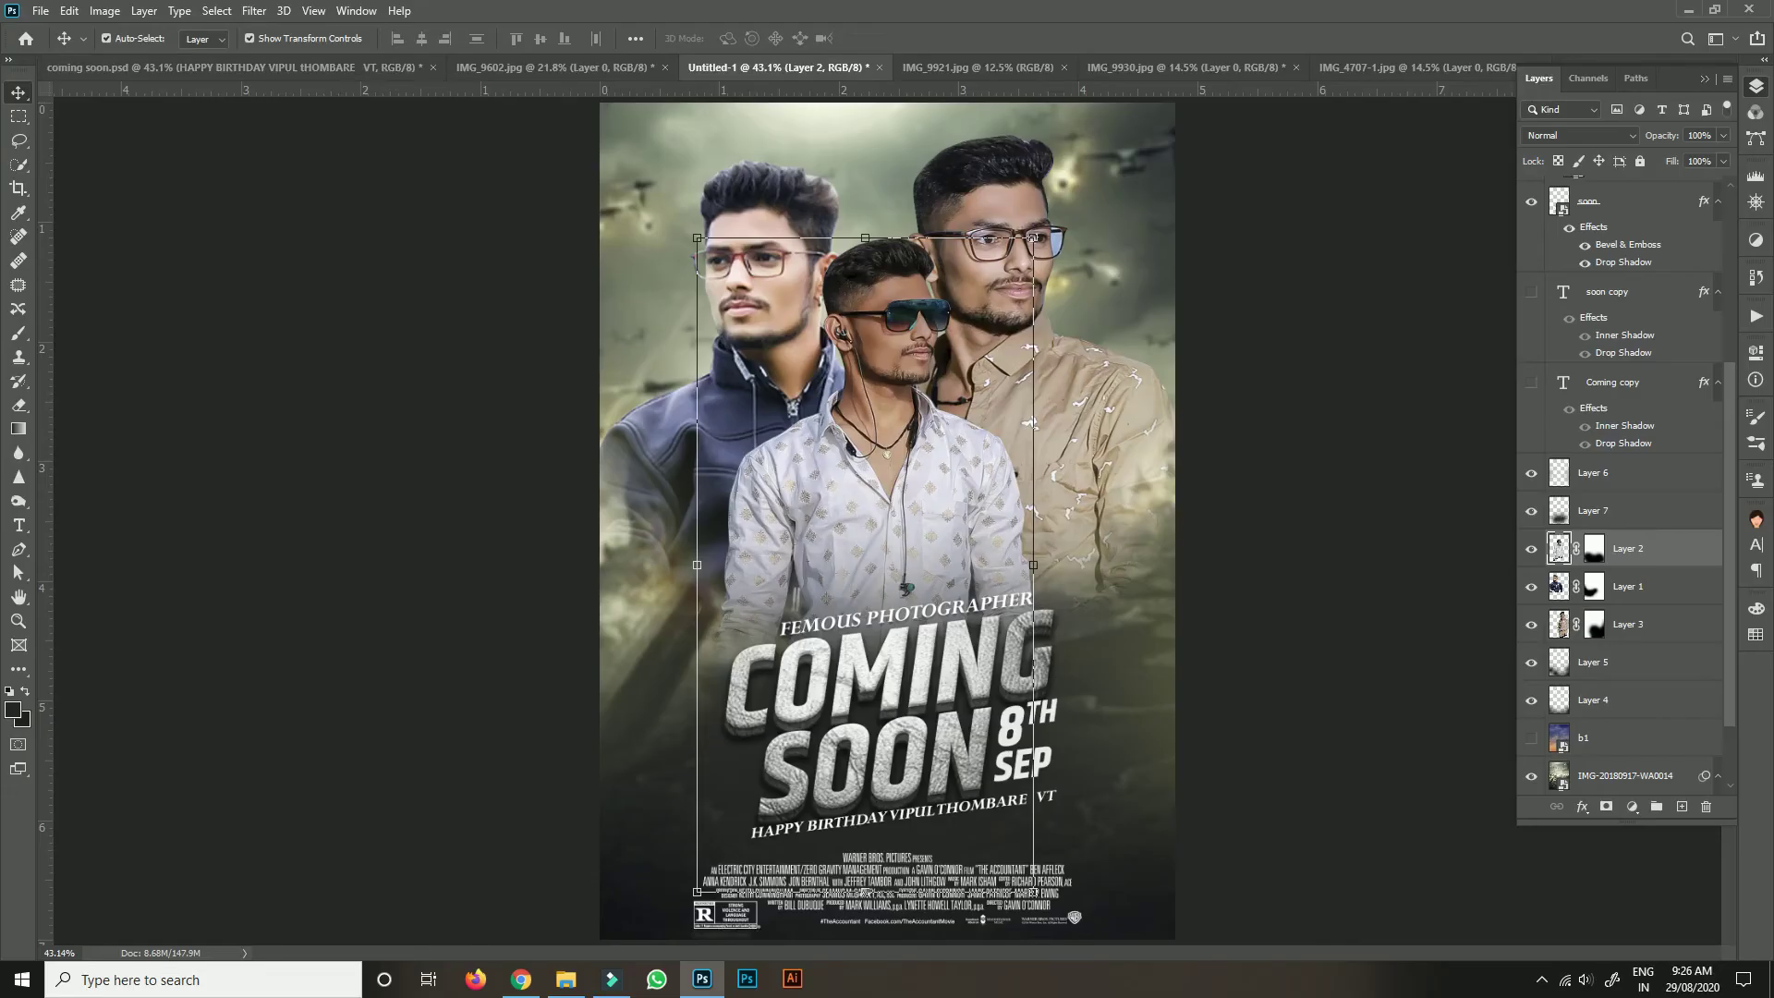
pyautogui.click(254, 10)
pyautogui.click(296, 117)
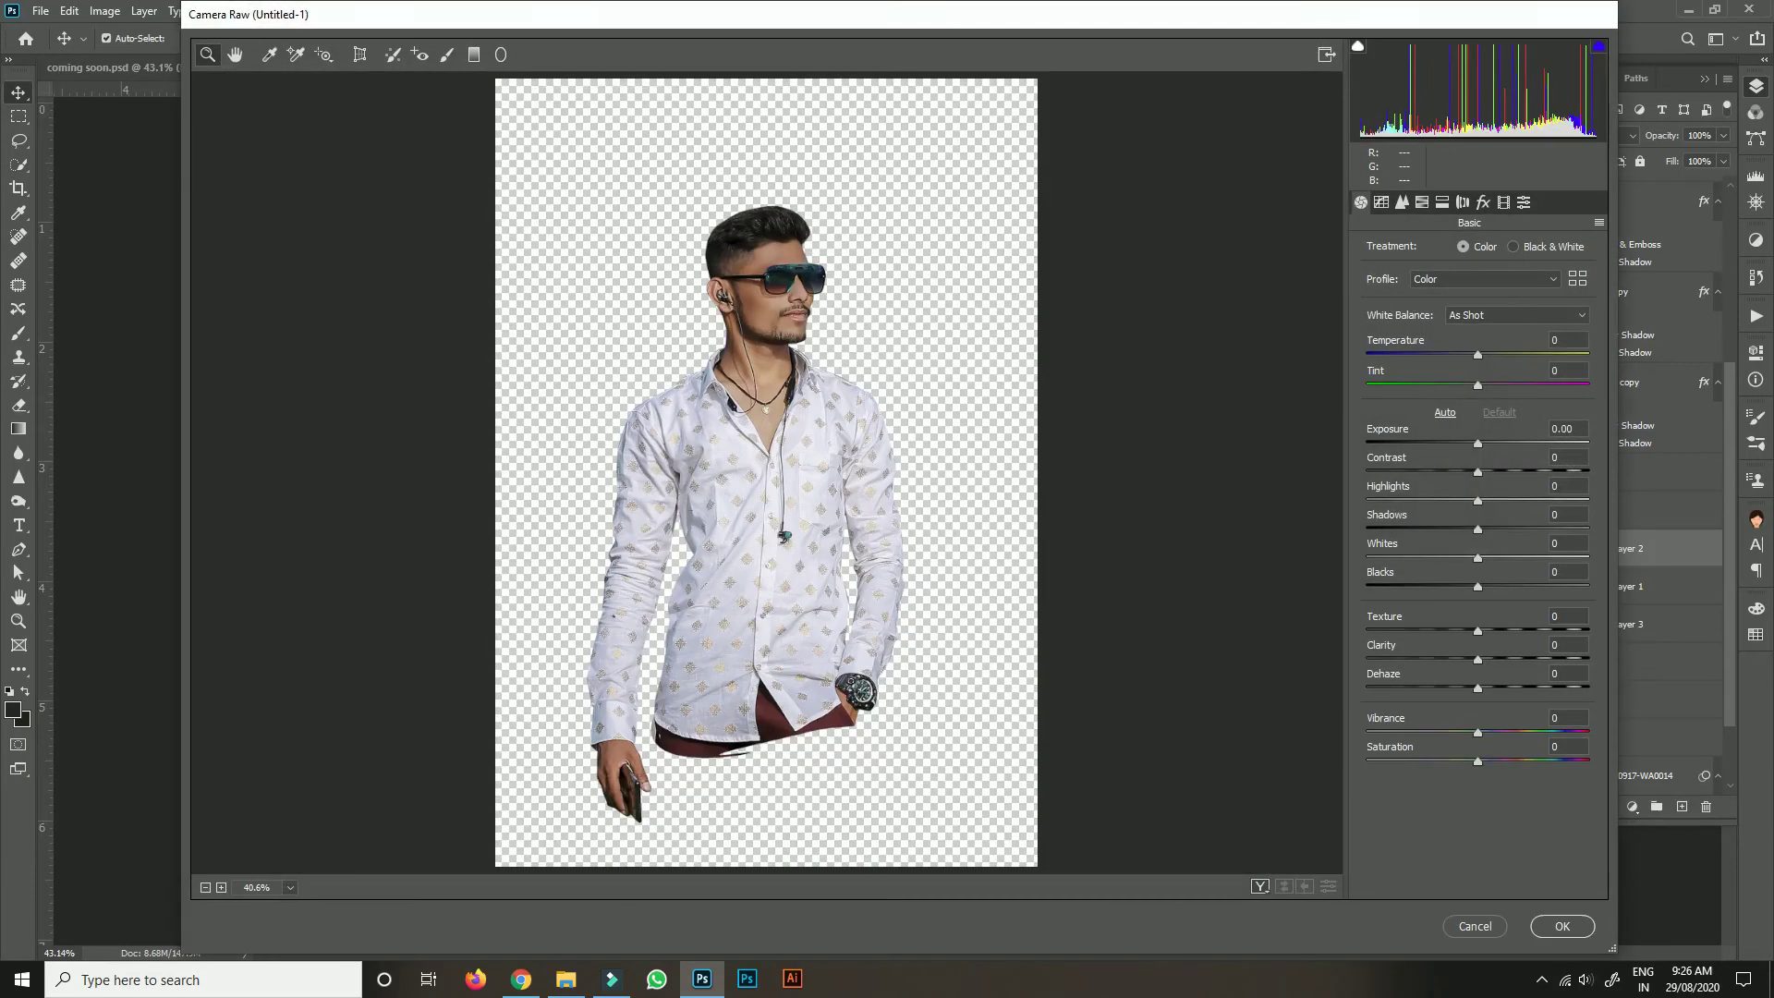
pyautogui.click(1568, 429)
pyautogui.write('0.5')
pyautogui.press('Return')
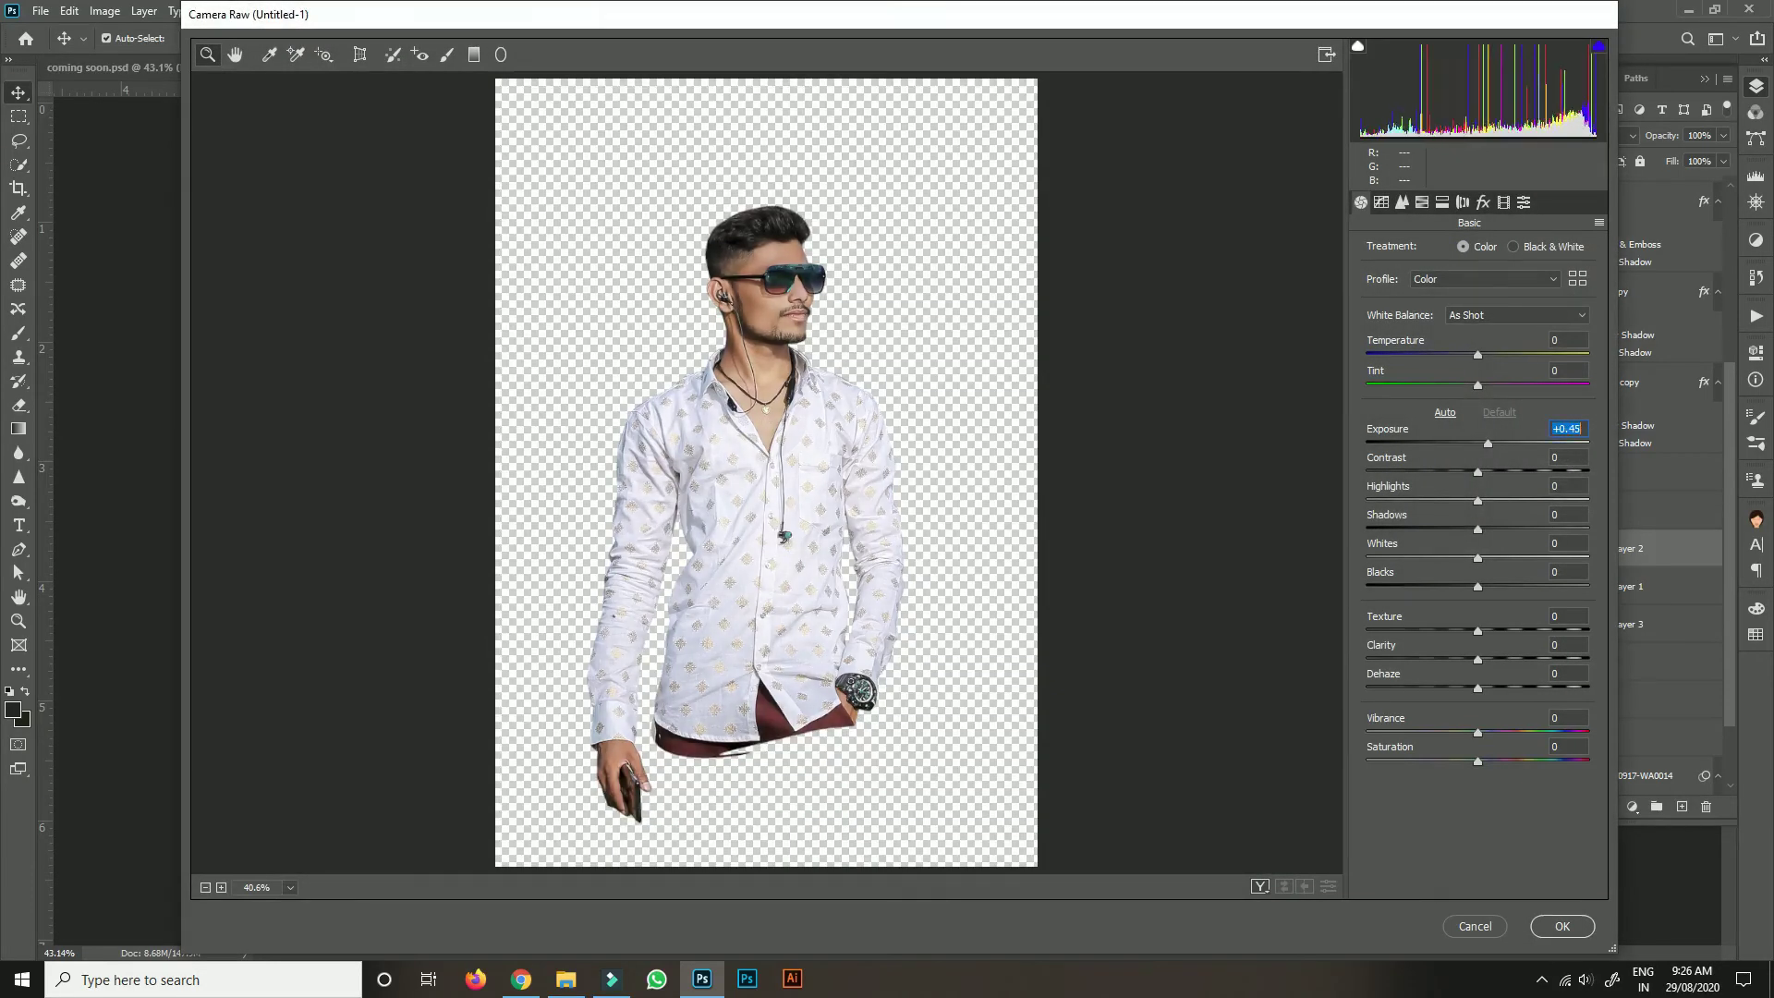
pyautogui.click(1569, 674)
pyautogui.write('17')
pyautogui.press('Return')
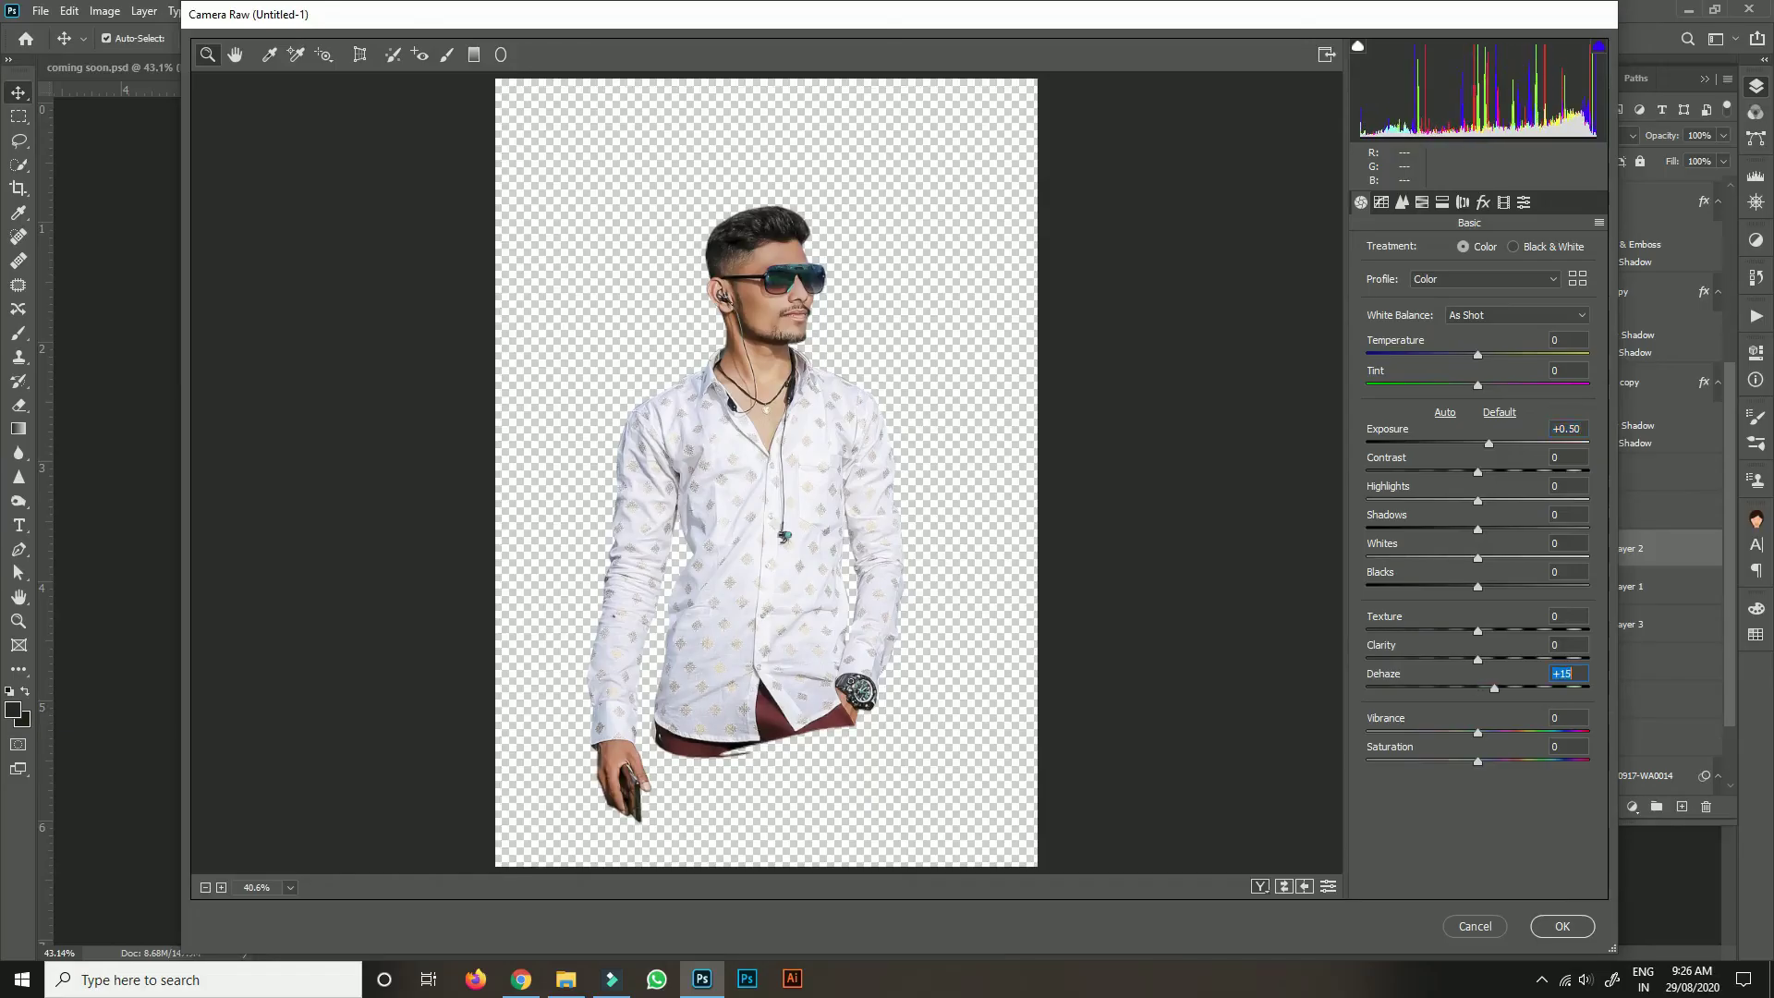
# Set the white-shirted man's contrast to +26 and temperature to -13.
pyautogui.click(1569, 457)
pyautogui.write('6')
pyautogui.press('Return')
pyautogui.write('26')
pyautogui.press('Return')
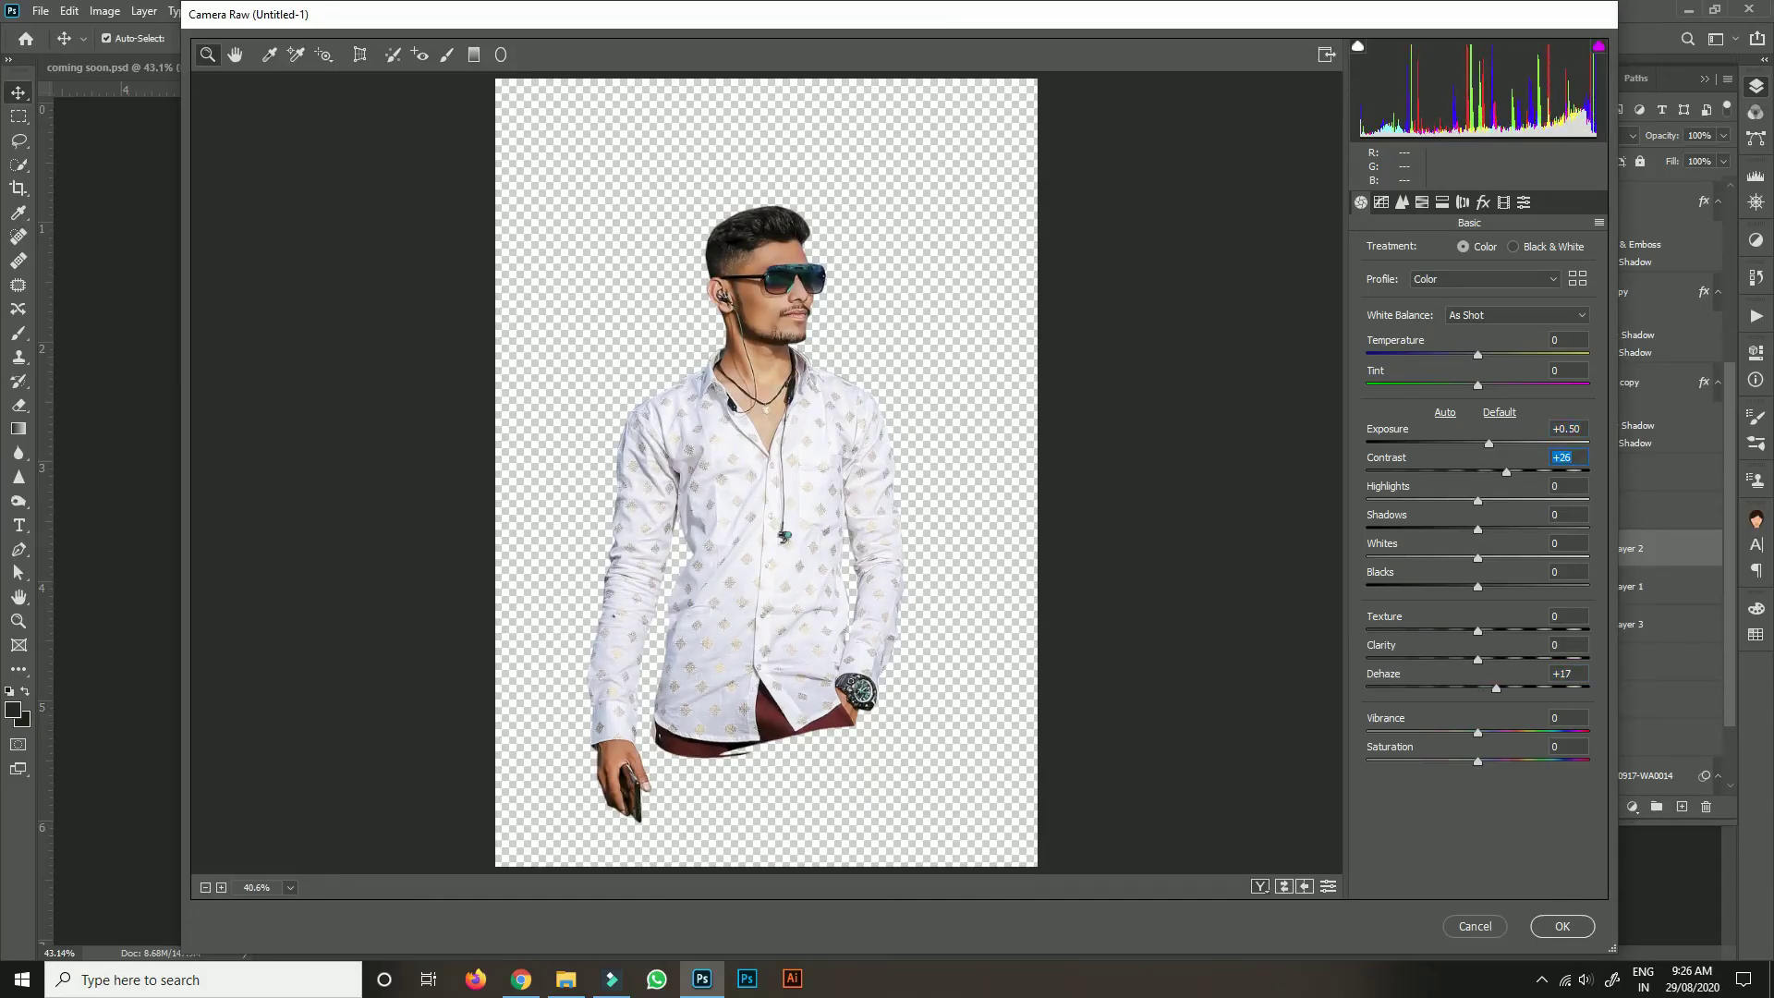
pyautogui.click(1569, 340)
pyautogui.write('-13')
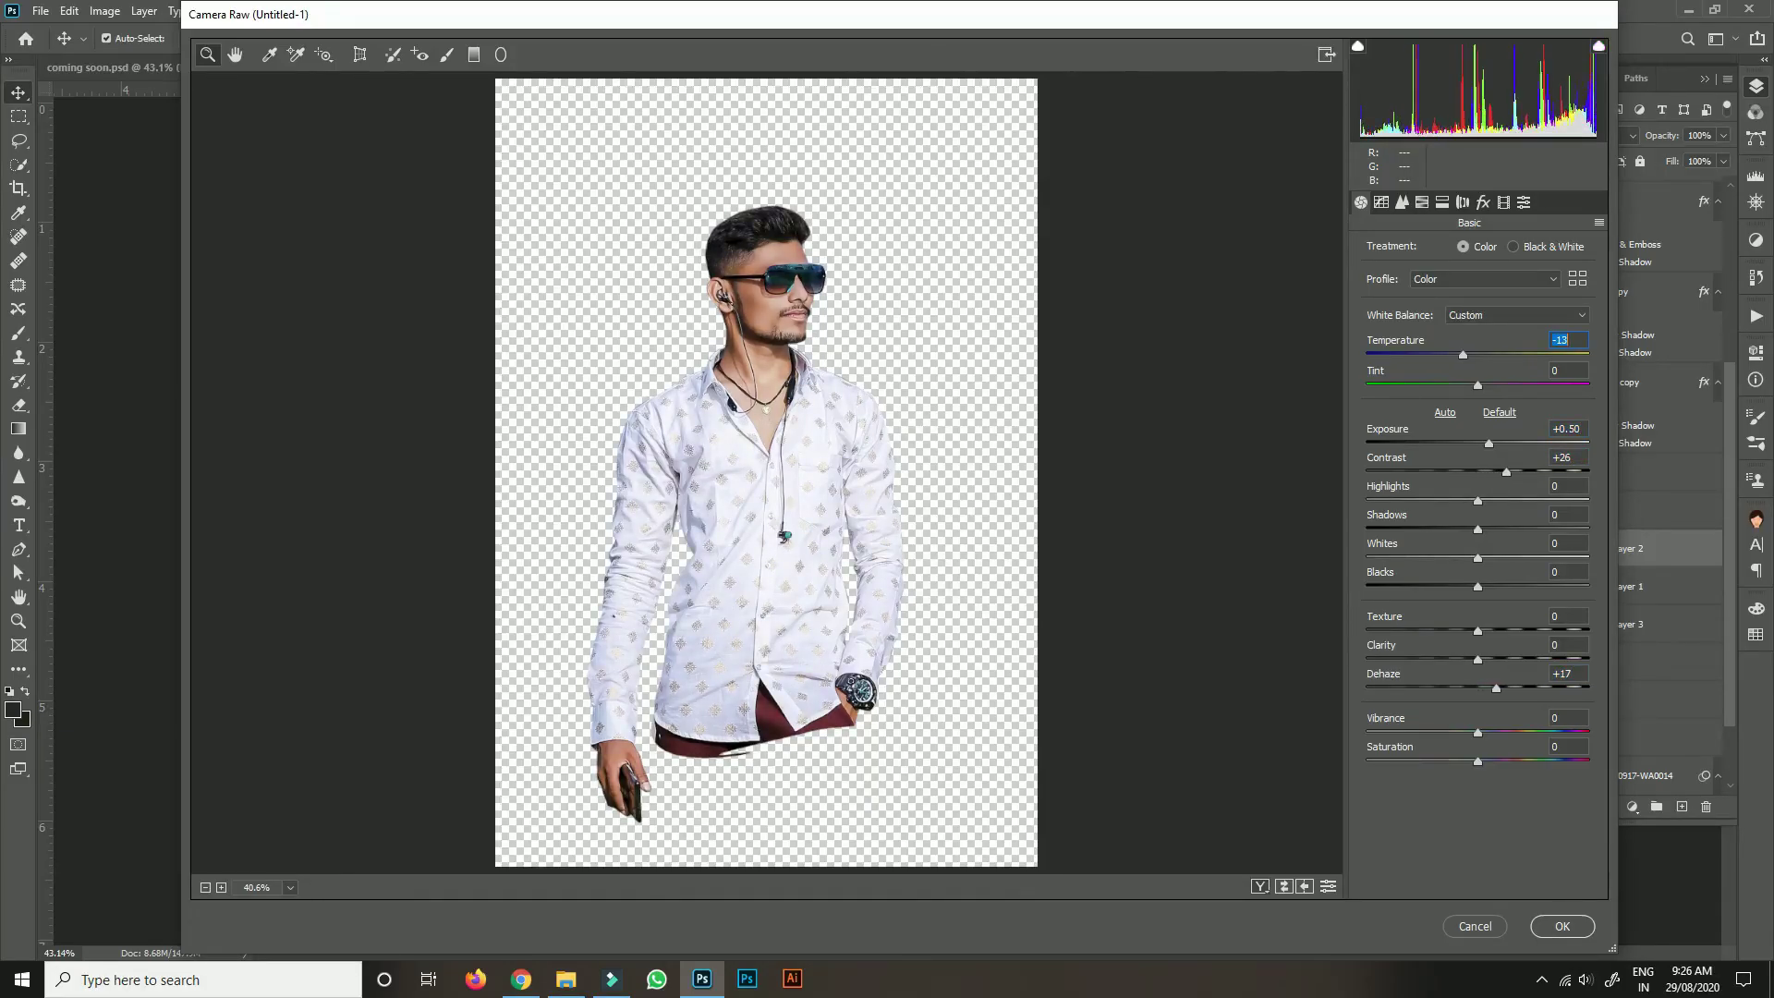
# Set the white-shirted man's tint to -7 and lower the temperature to -21.
pyautogui.press('Tab')
pyautogui.write('-3')
pyautogui.press('Return')
pyautogui.write('-7')
pyautogui.press('Return')
pyautogui.hotkey('shift', 'Tab')
pyautogui.write('-21')
pyautogui.press('Return')
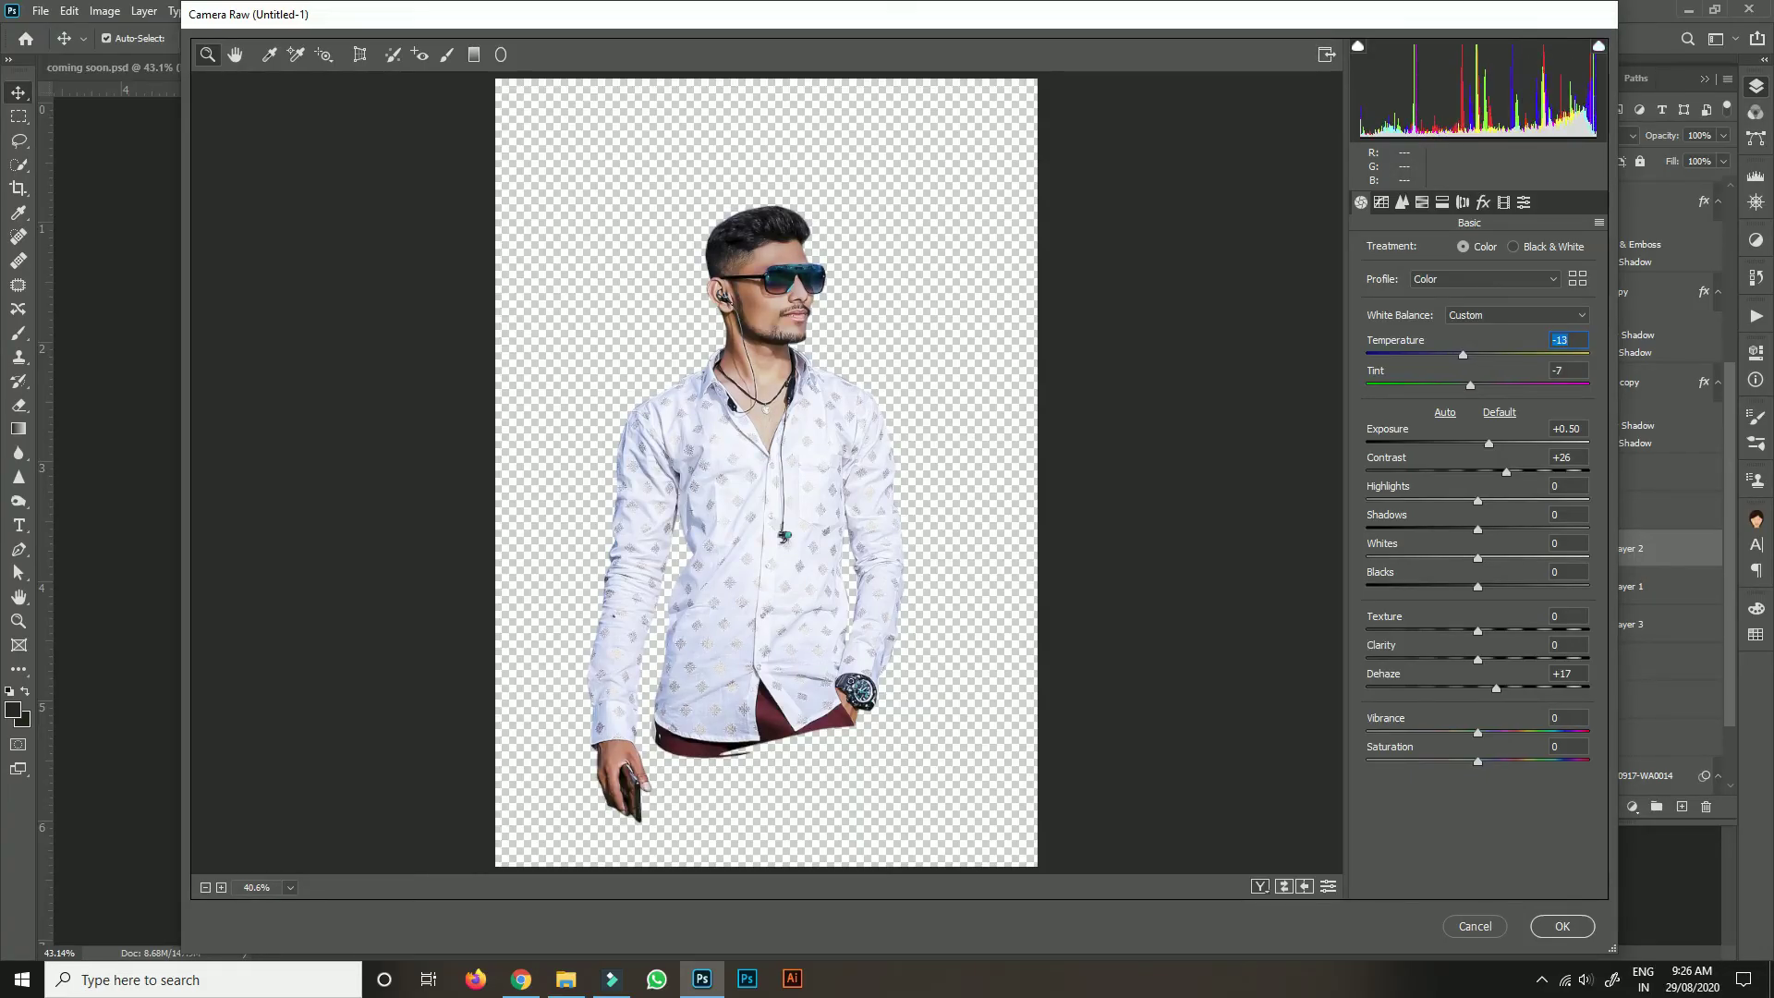
# Reduce the white-shirted man's HSL saturation to -19 for reds and -25 for oranges, and apply the Camera Raw adjustments.
pyautogui.hotkey('ctrl', 'alt', '4')
pyautogui.click(1568, 303)
pyautogui.write('-19')
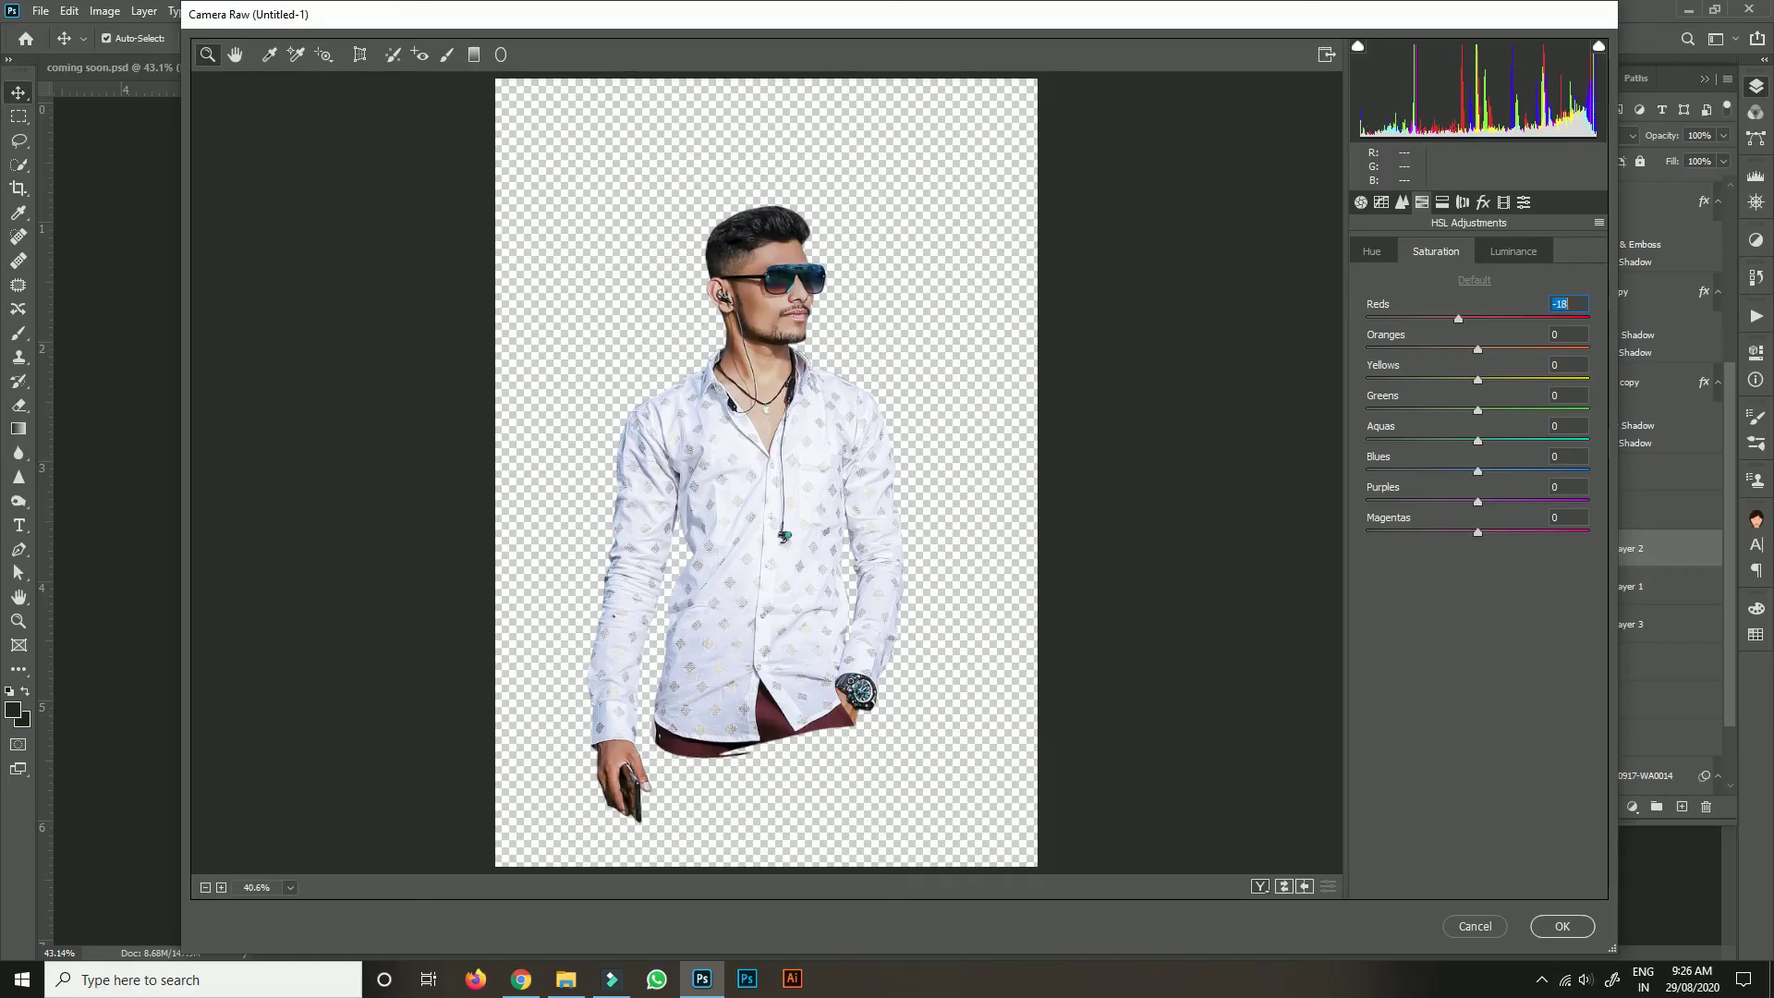
pyautogui.press('Return')
pyautogui.press('Tab')
pyautogui.write('-25')
pyautogui.press('Return')
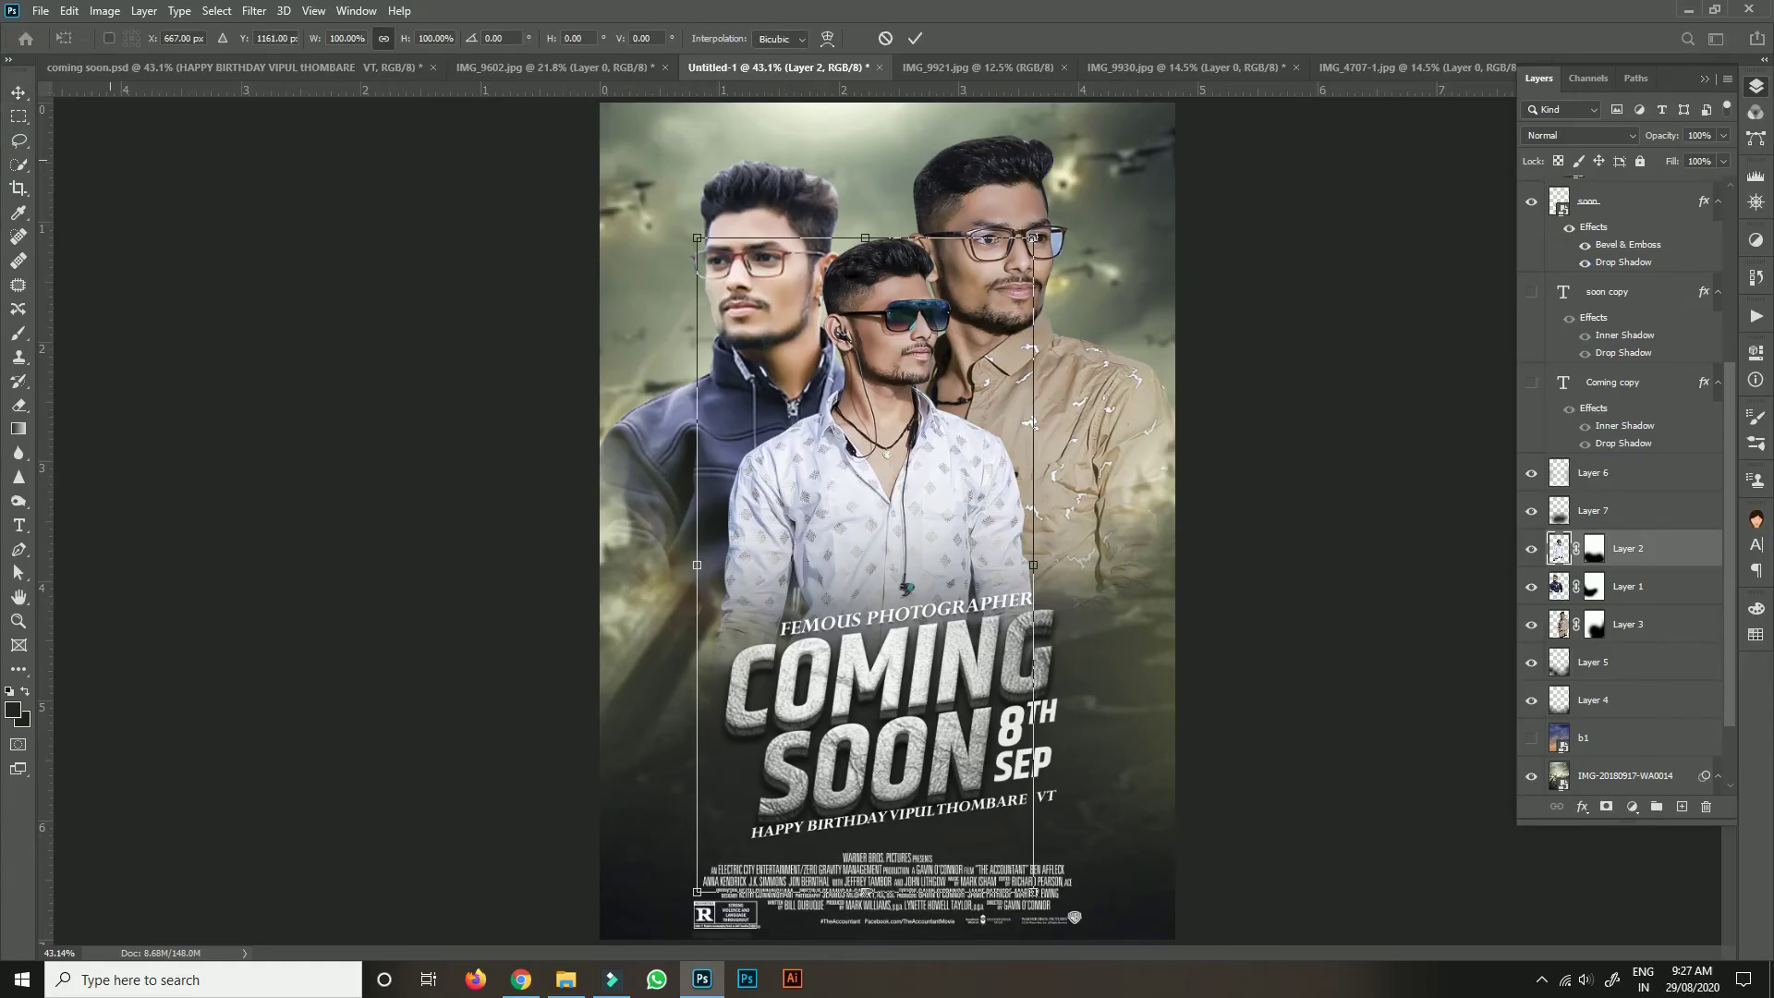
# On Layer 3, trace the bluish leftover area inside the outer lens of the glasses with the Pen tool, delete it and deselect.
pyautogui.click(19, 549)
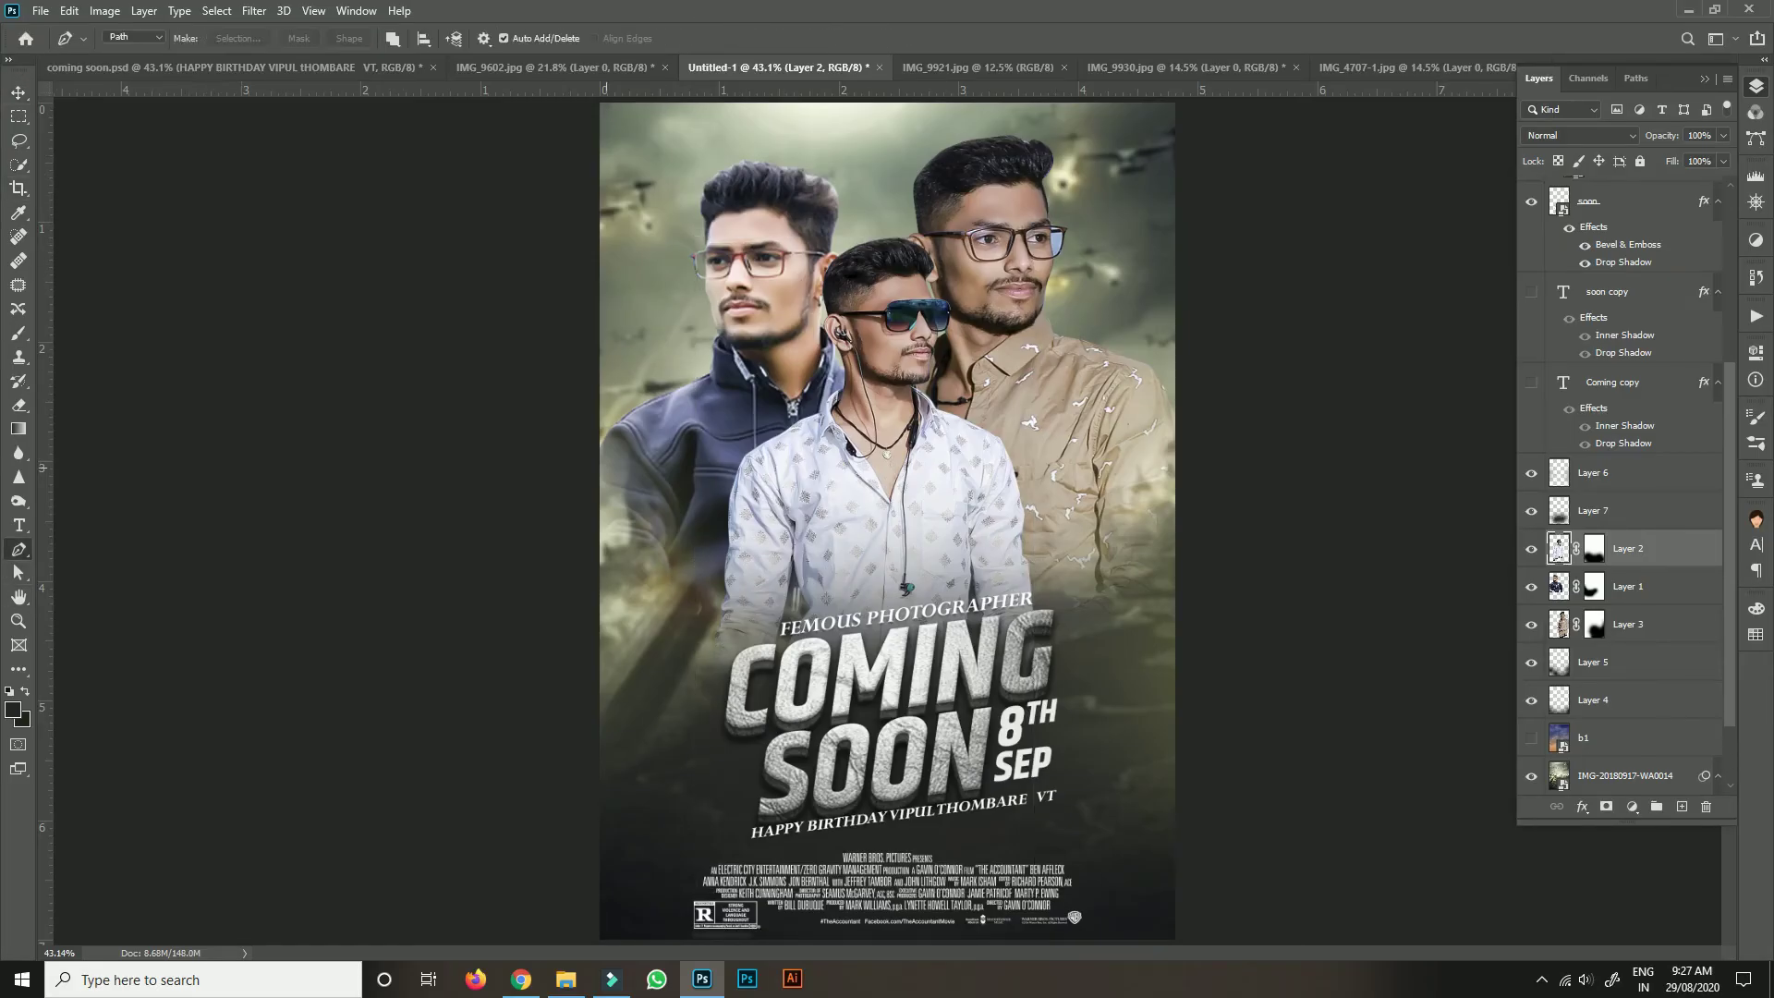
pyautogui.scroll(10, 1052, 237)
pyautogui.scroll(-2, 1047, 250)
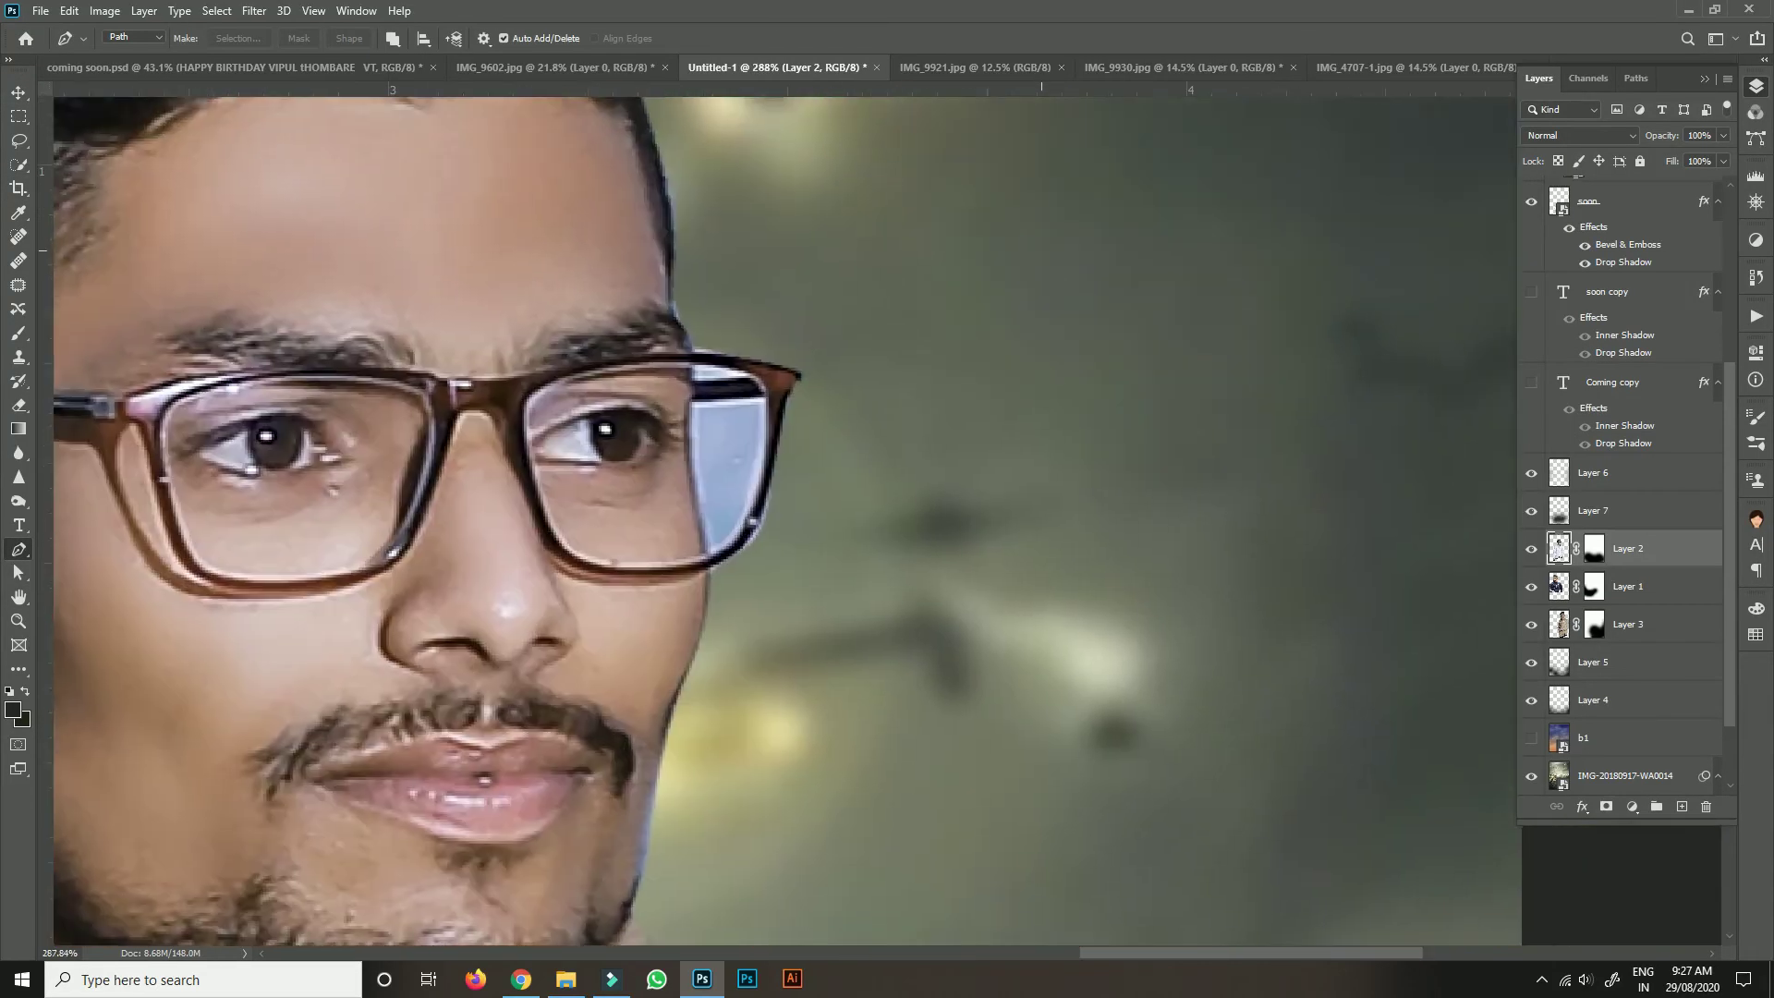
pyautogui.scroll(4, 289, 266)
pyautogui.click(1628, 624)
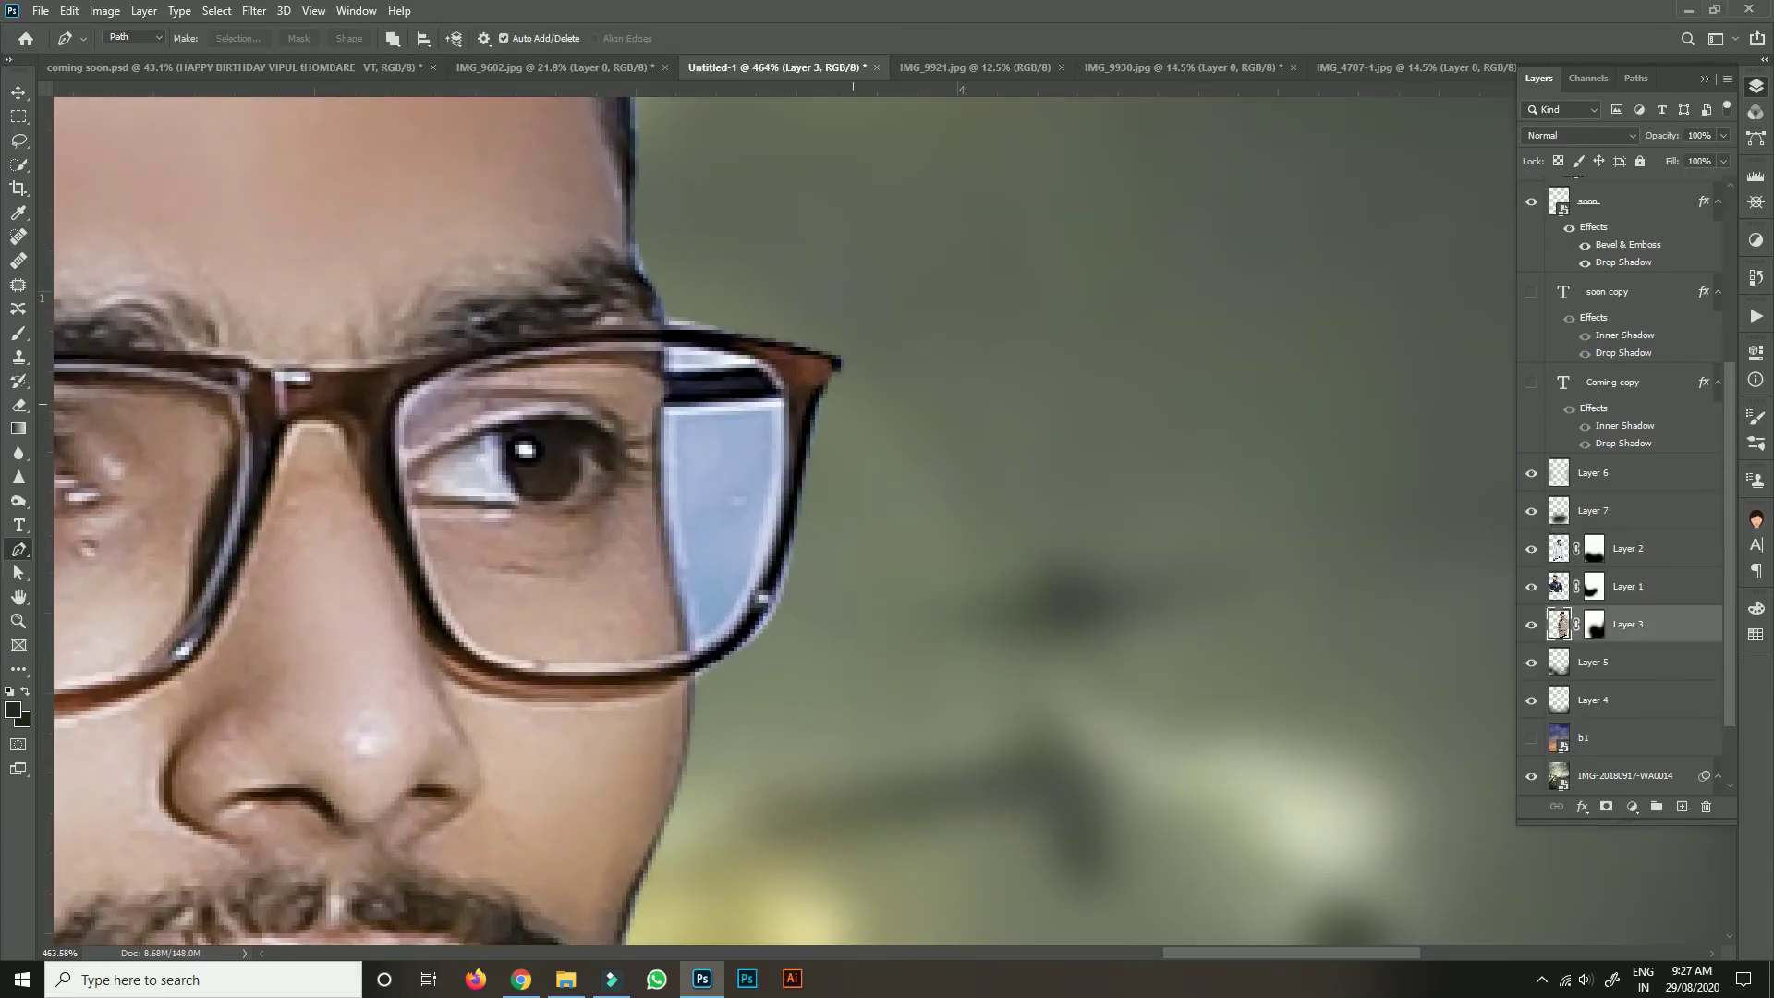
pyautogui.scroll(3, 692, 404)
pyautogui.click(639, 401)
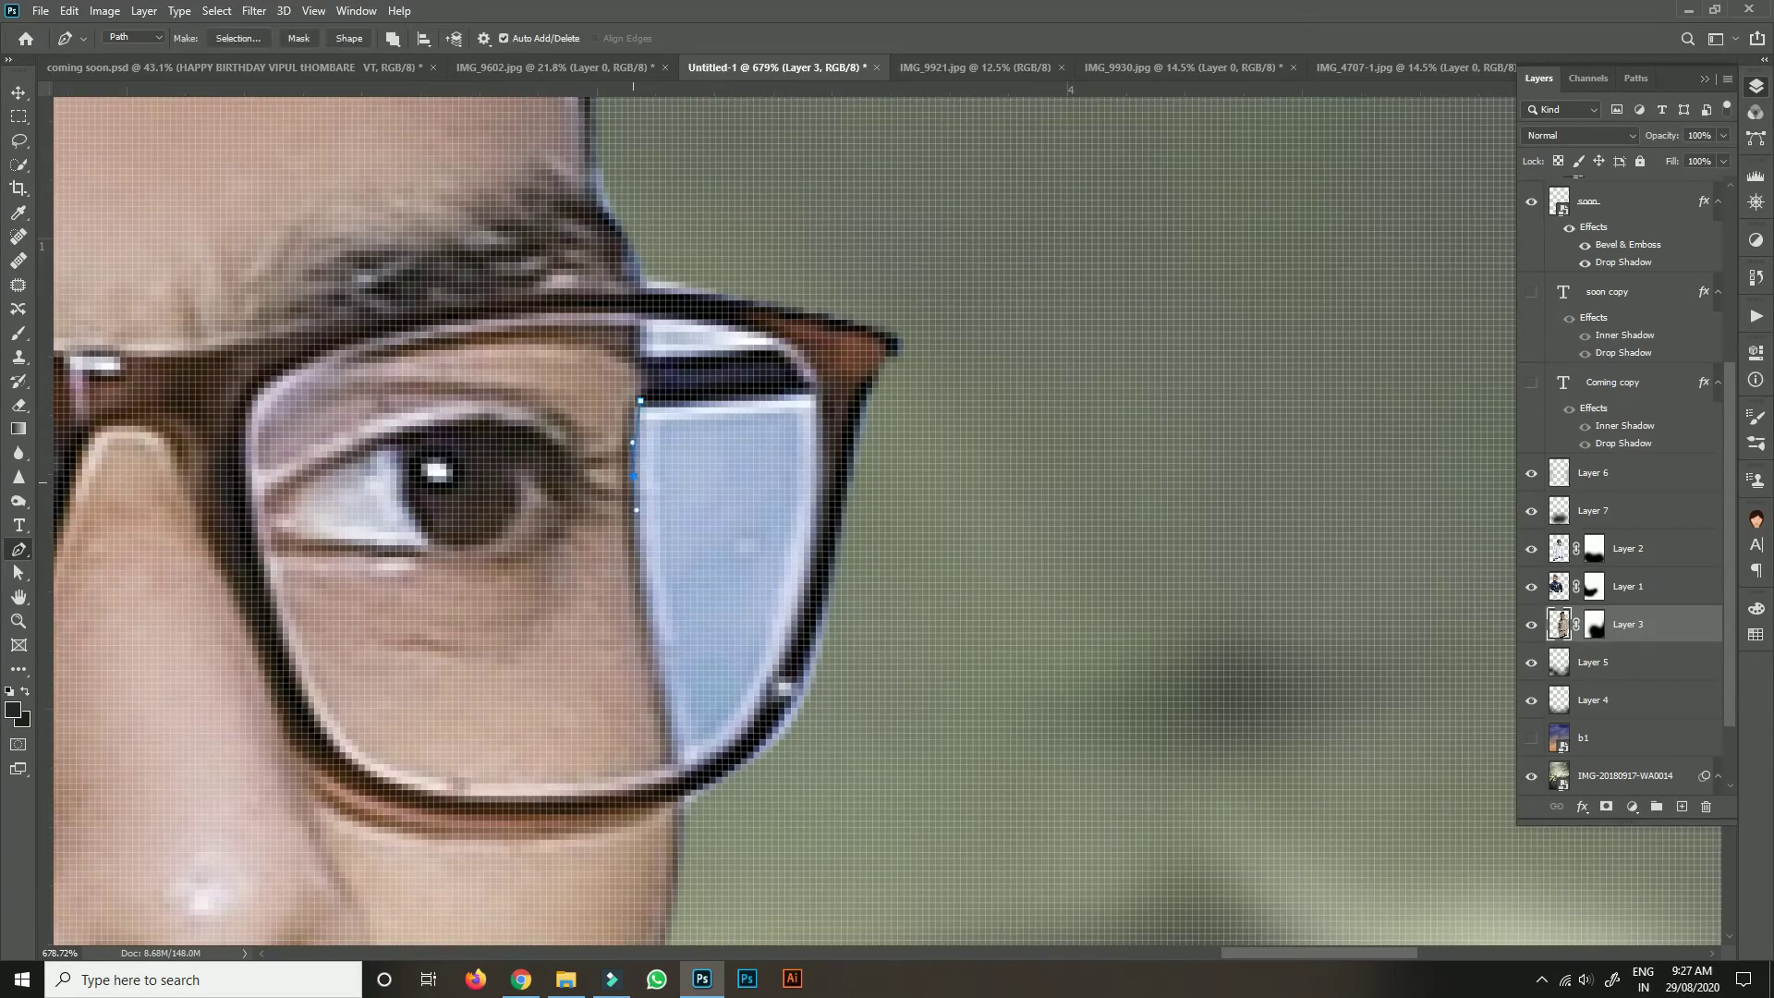
pyautogui.click(678, 755)
pyautogui.moveTo(760, 678); pyautogui.dragTo(777, 614)
pyautogui.click(804, 519)
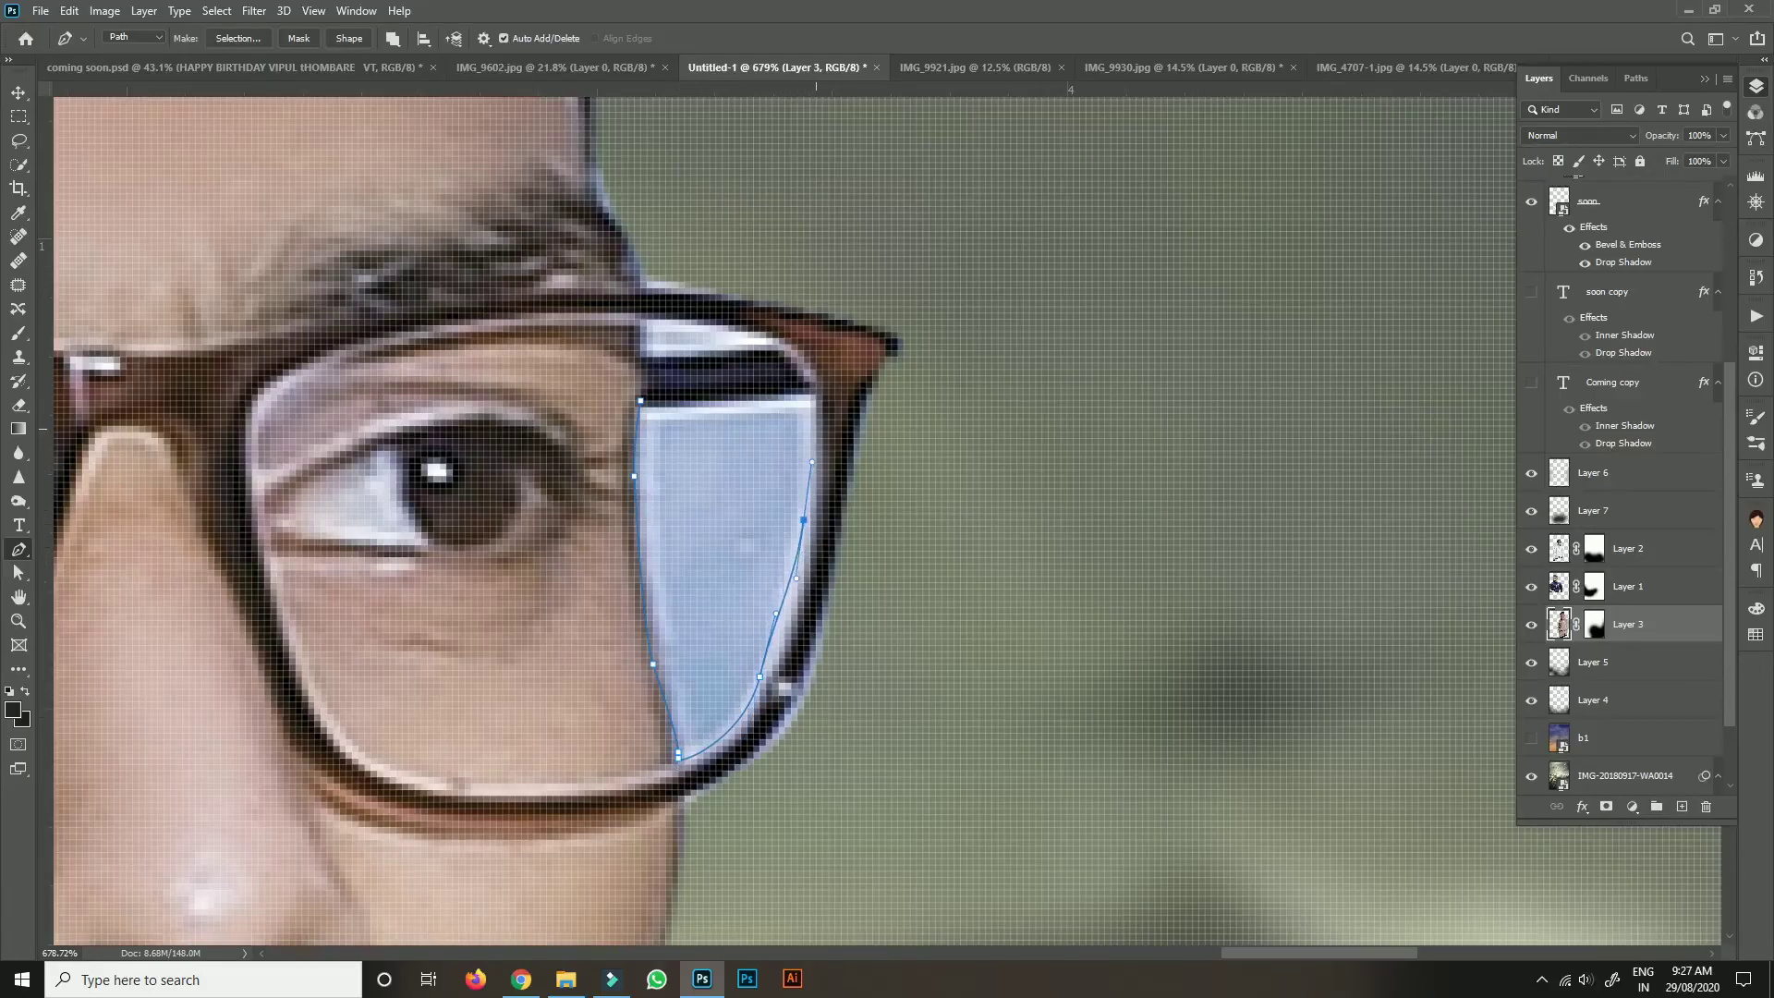
pyautogui.click(816, 414)
pyautogui.moveTo(816, 395); pyautogui.dragTo(772, 388)
pyautogui.click(641, 401)
pyautogui.hotkey('ctrl', 'Return')
pyautogui.press('Delete')
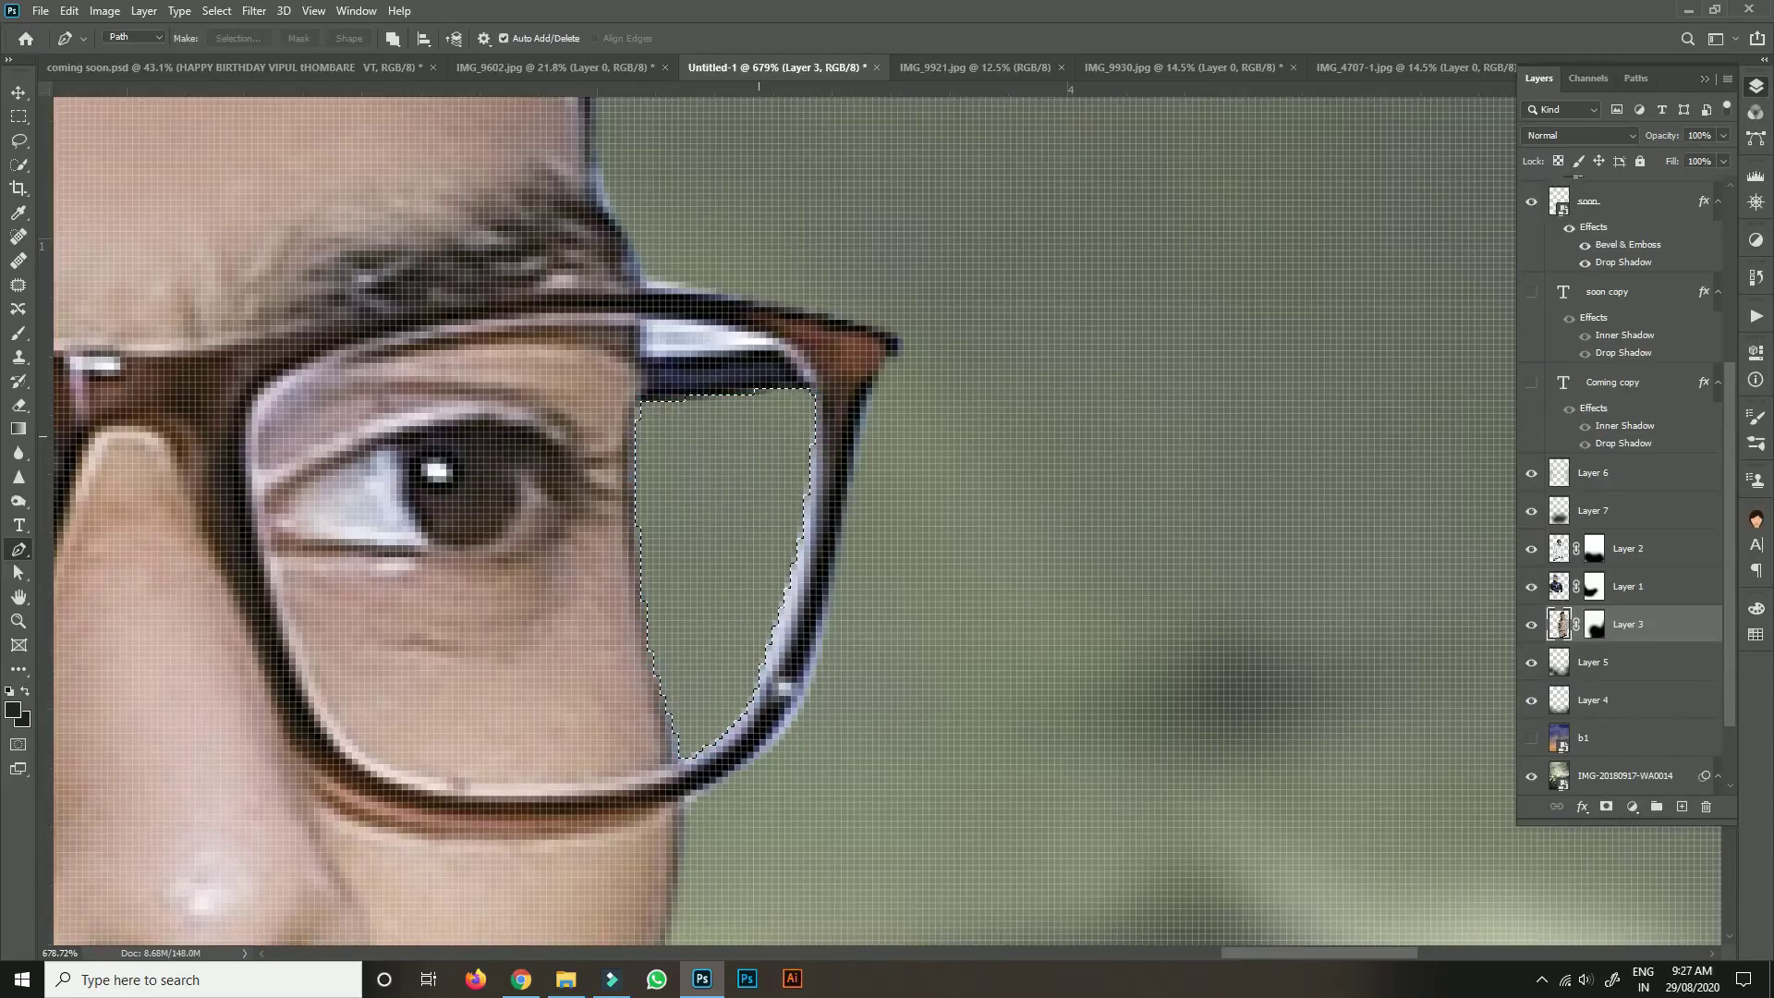
pyautogui.hotkey('ctrl', 'd')
# Trace the light sliver between the glasses' upper rim and temple arm with the Pen tool and delete it from Layer 3.
pyautogui.click(641, 319)
pyautogui.click(779, 351)
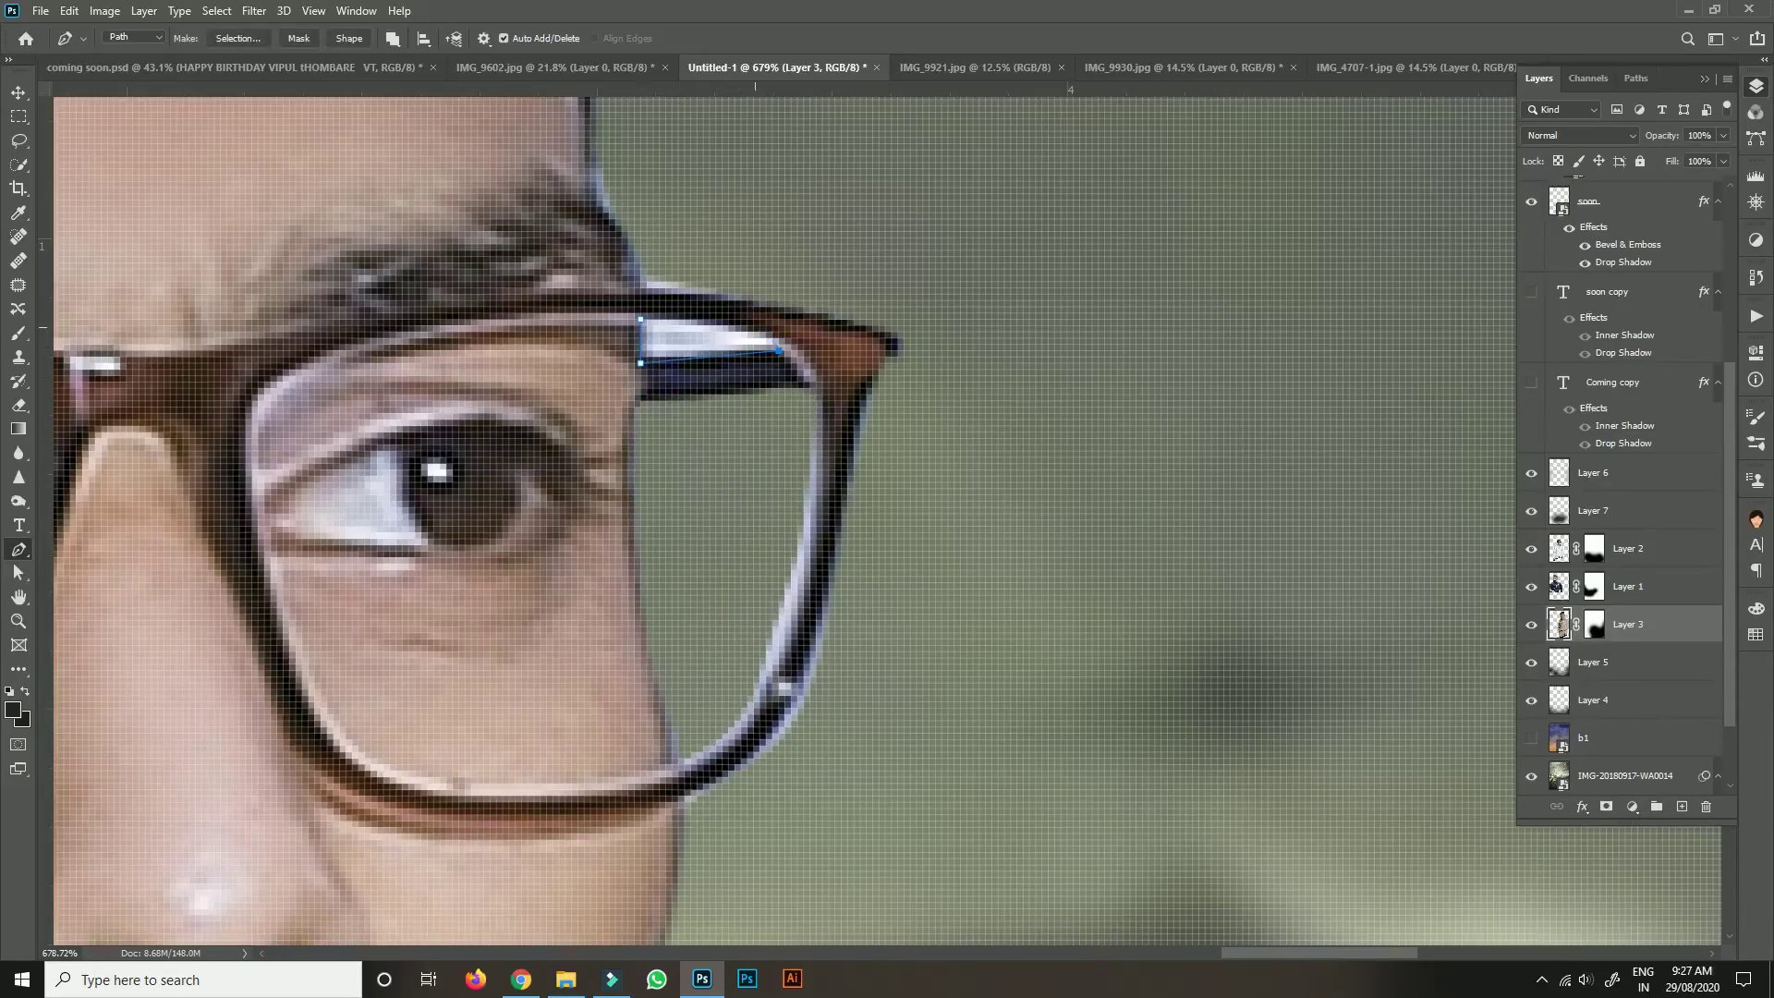
pyautogui.moveTo(741, 325)
pyautogui.mouseDown()
pyautogui.moveTo(711, 321)
pyautogui.moveTo(741, 325)
pyautogui.mouseUp()
pyautogui.hotkey('ctrl', 'Return')
pyautogui.press('Delete')
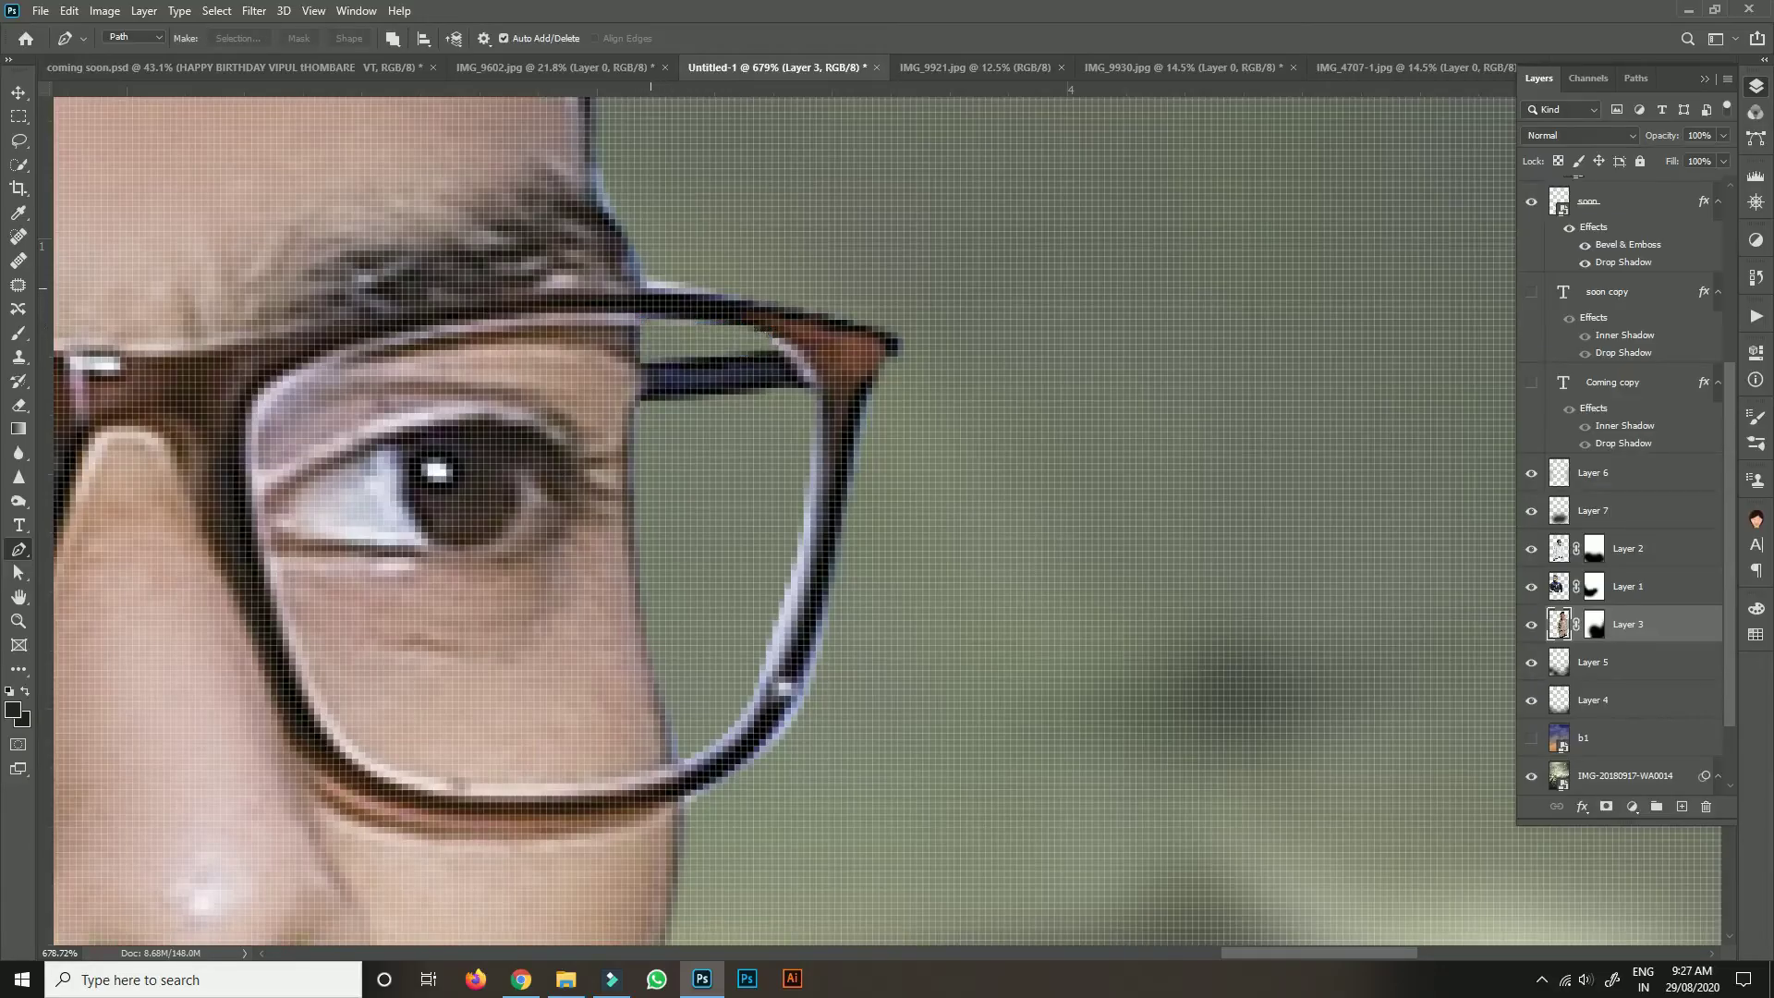
# Trace the thin white fringe along the top of the glasses frame beside the eyebrow and delete it from Layer 3.
pyautogui.click(646, 275)
pyautogui.click(755, 300)
pyautogui.click(647, 294)
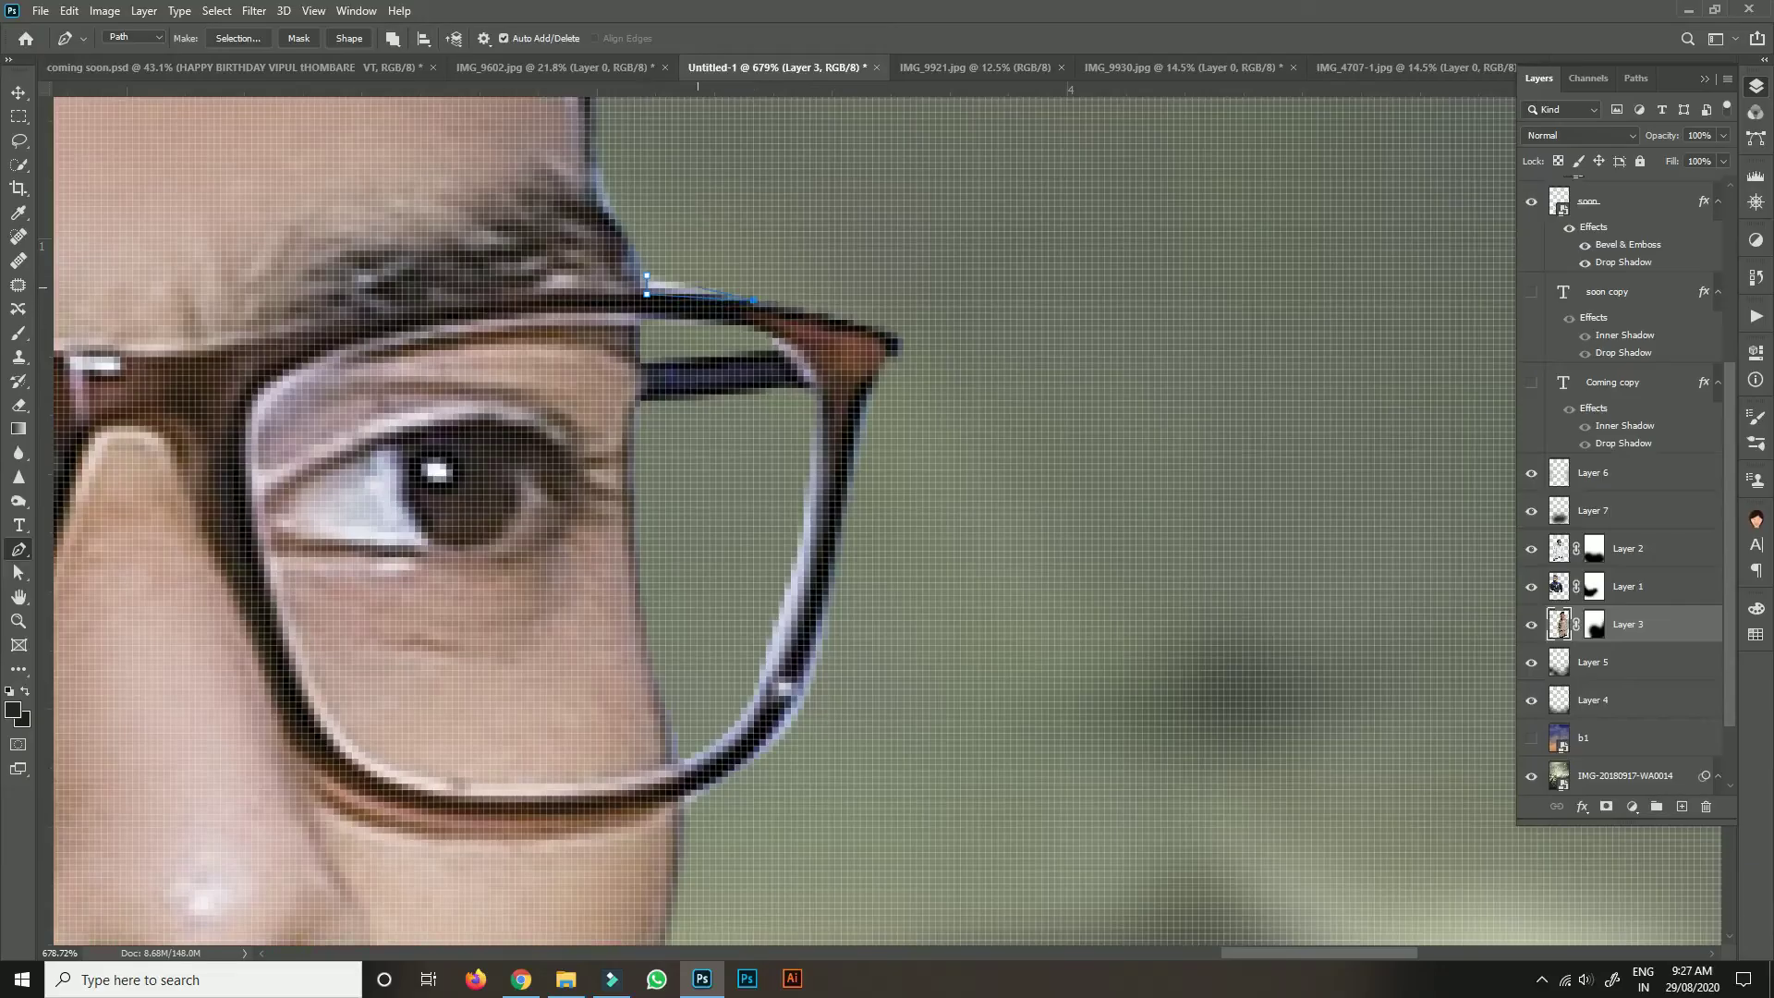
pyautogui.moveTo(646, 275); pyautogui.dragTo(662, 261)
pyautogui.hotkey('ctrl', 'Return')
pyautogui.press('Delete')
pyautogui.hotkey('ctrl', '0')
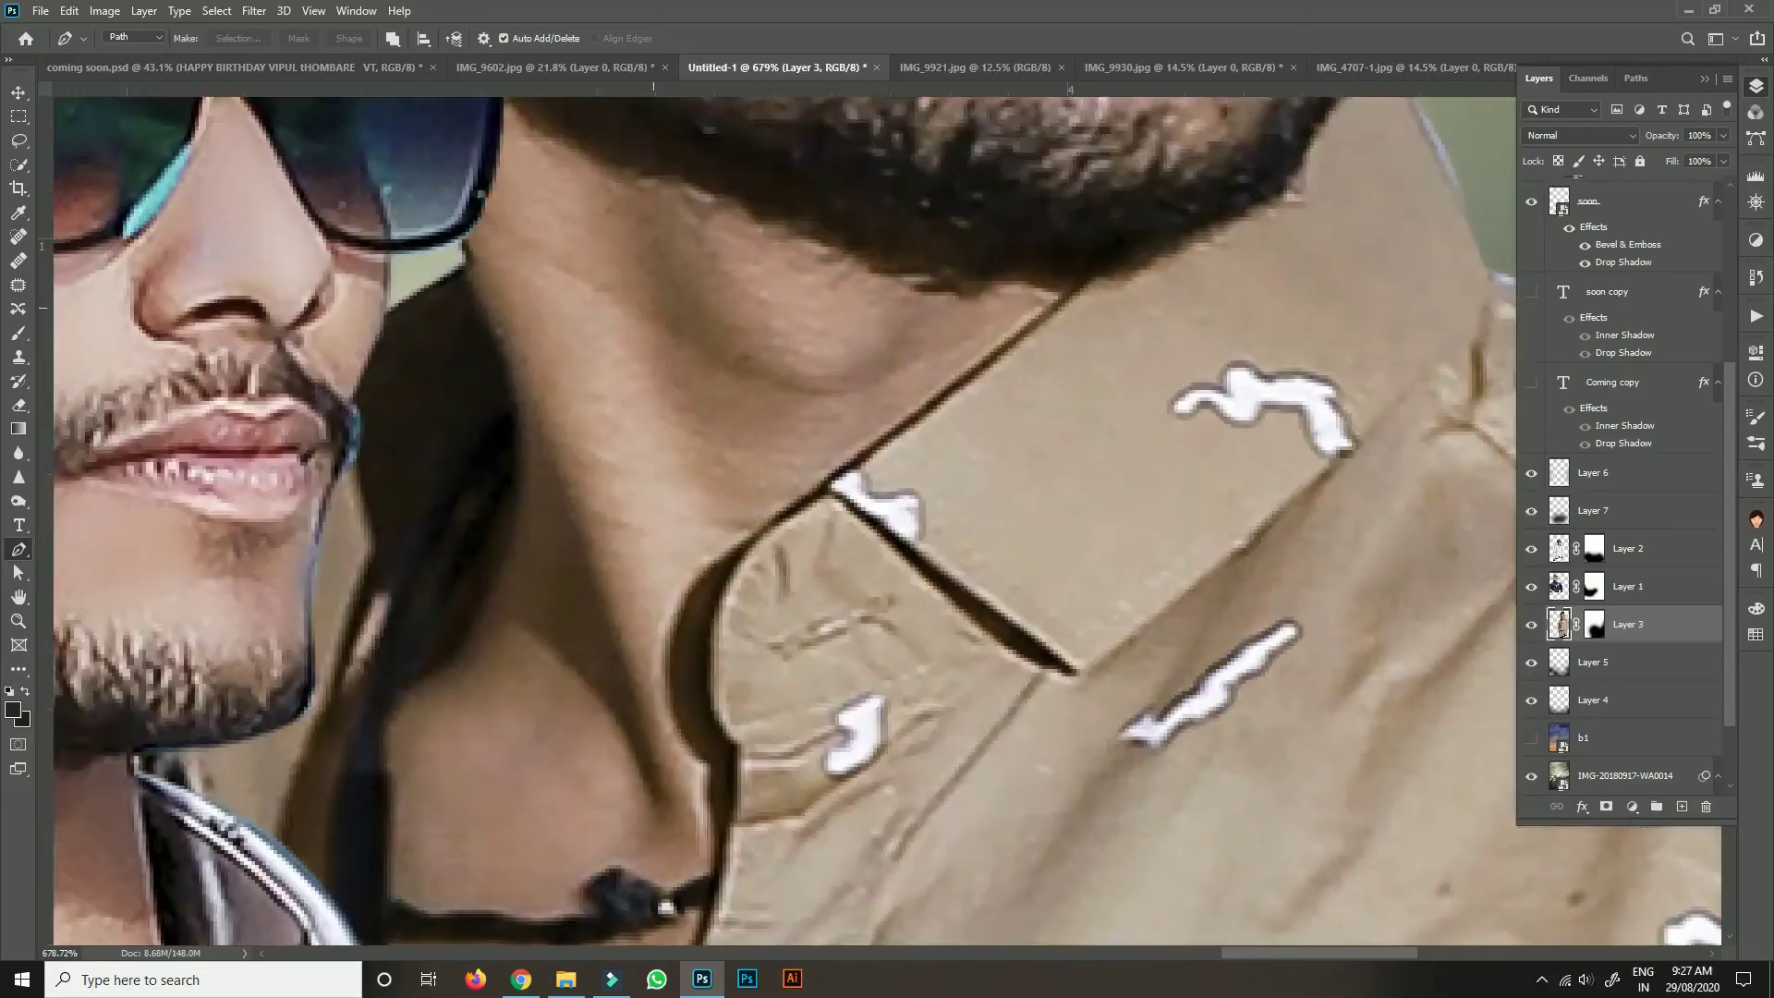
# Select Layer 1, the man in the dark jacket, and switch to the Pen tool.
pyautogui.press('v')
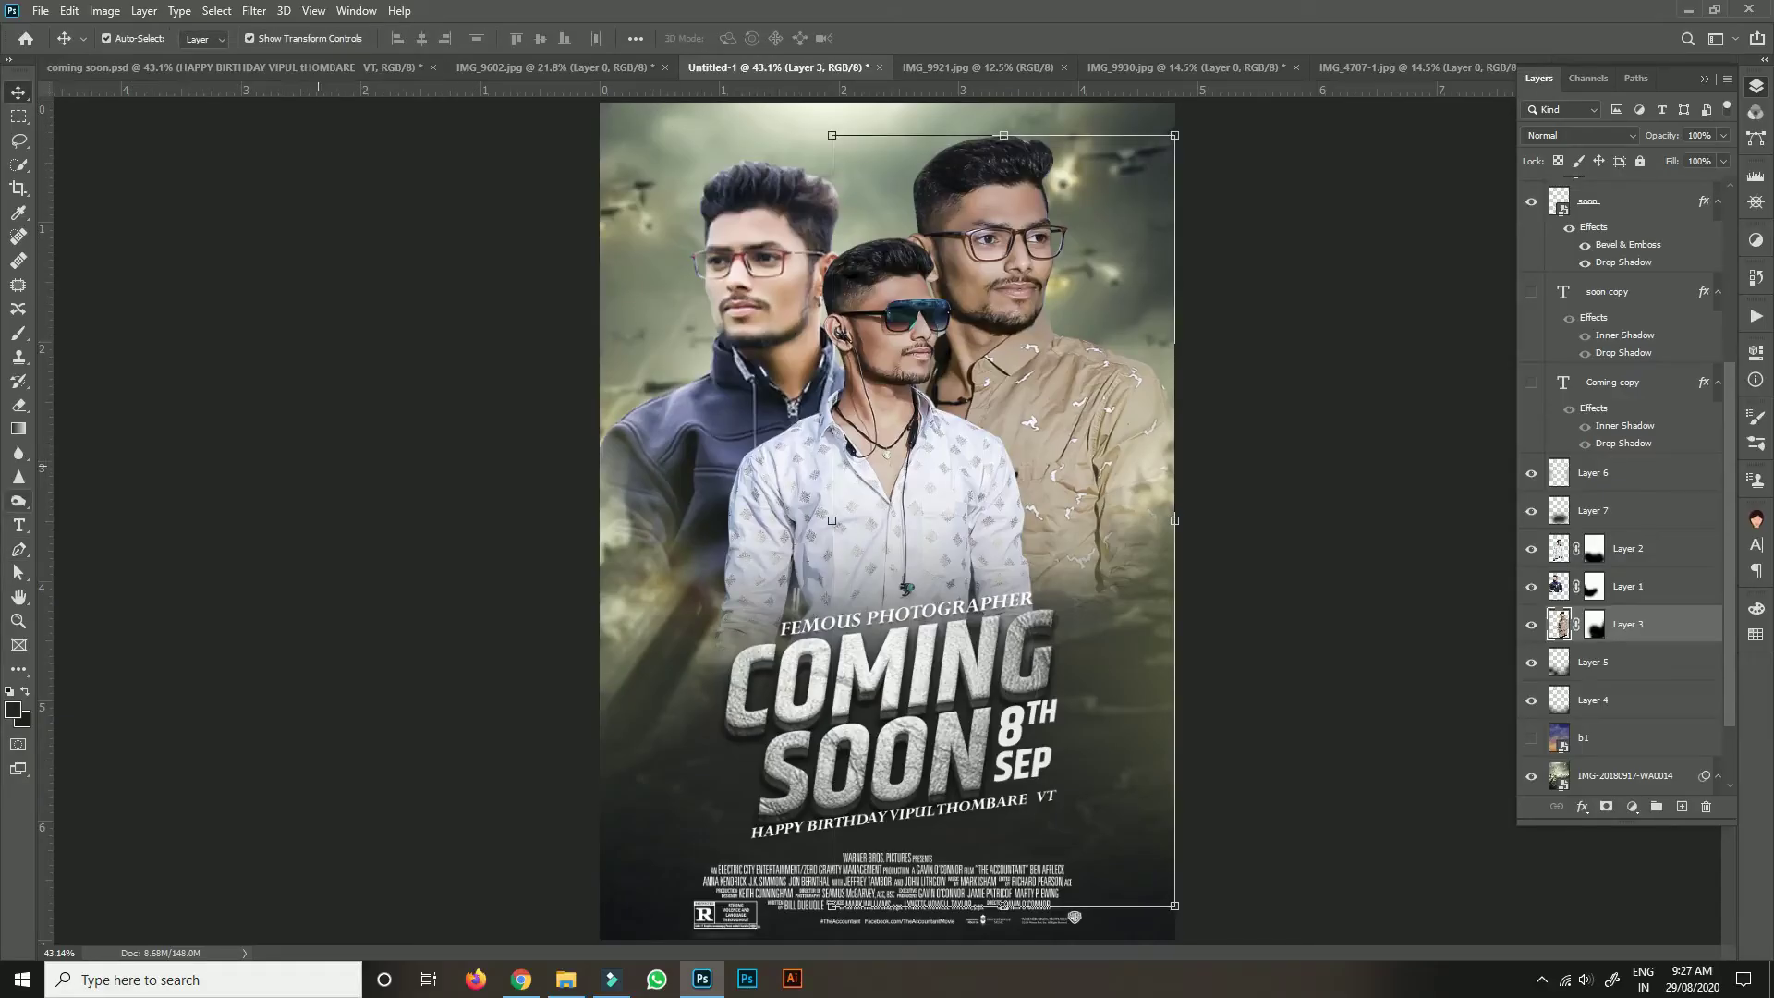
pyautogui.click(1629, 586)
pyautogui.scroll(6, 804, 148)
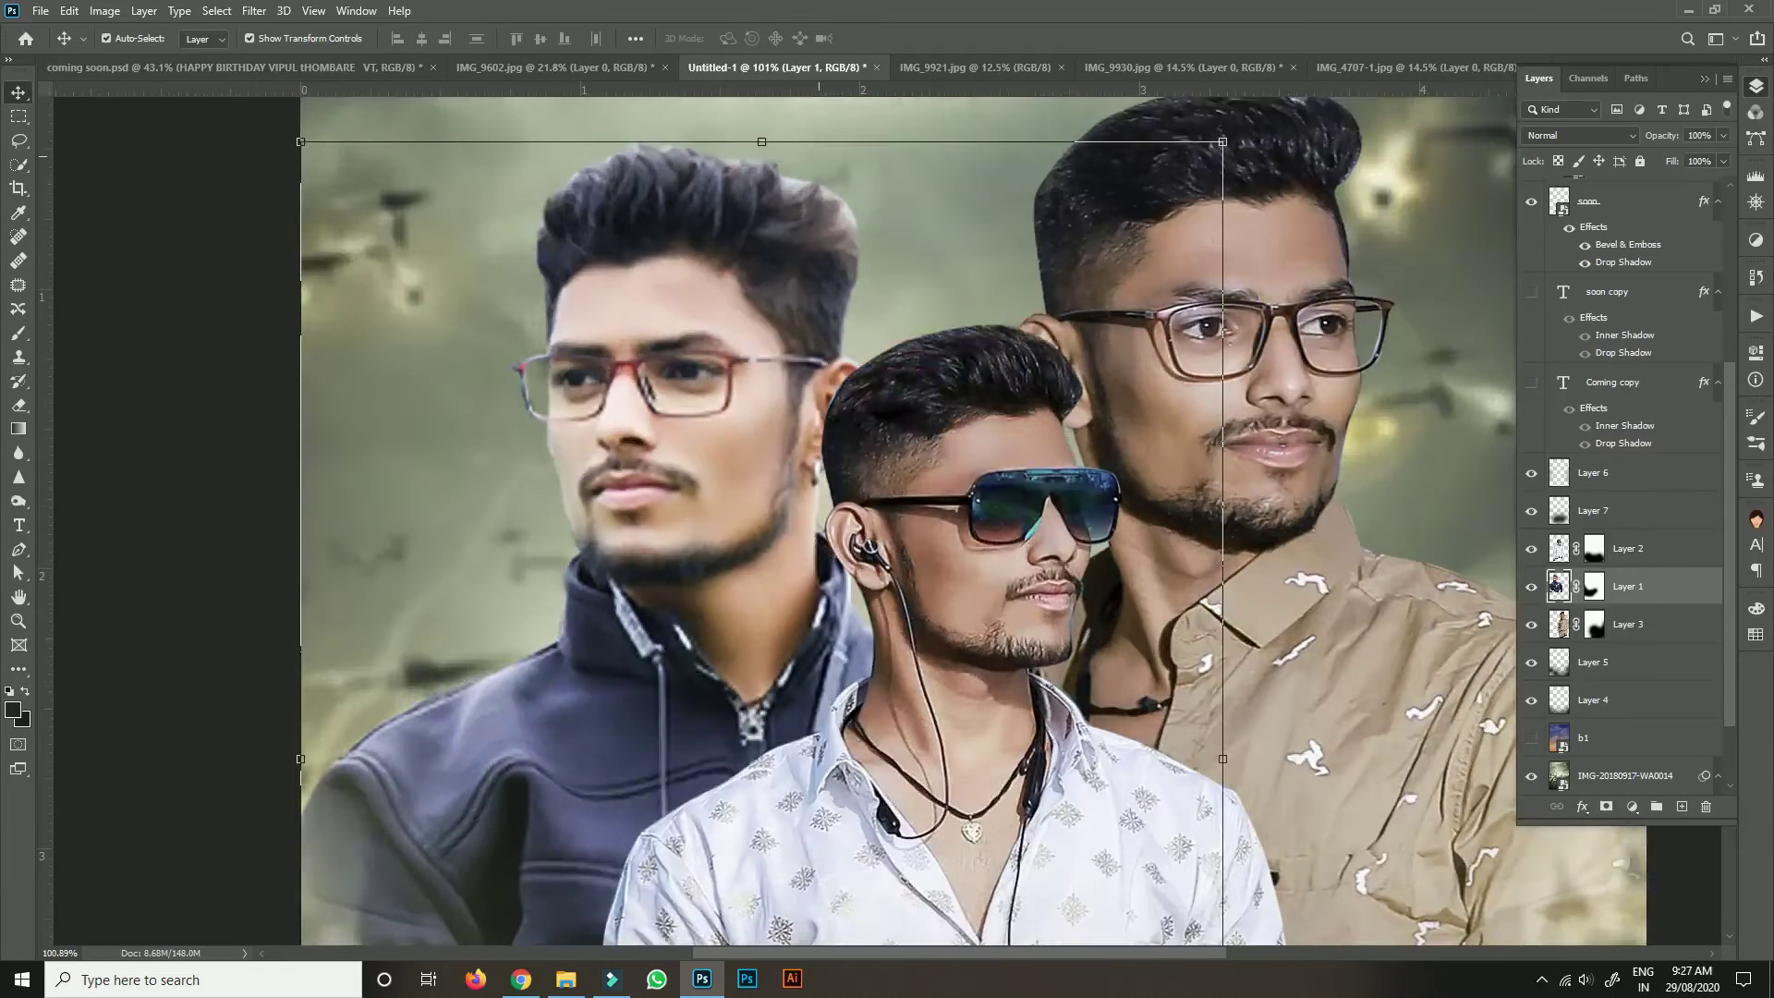
pyautogui.press('p')
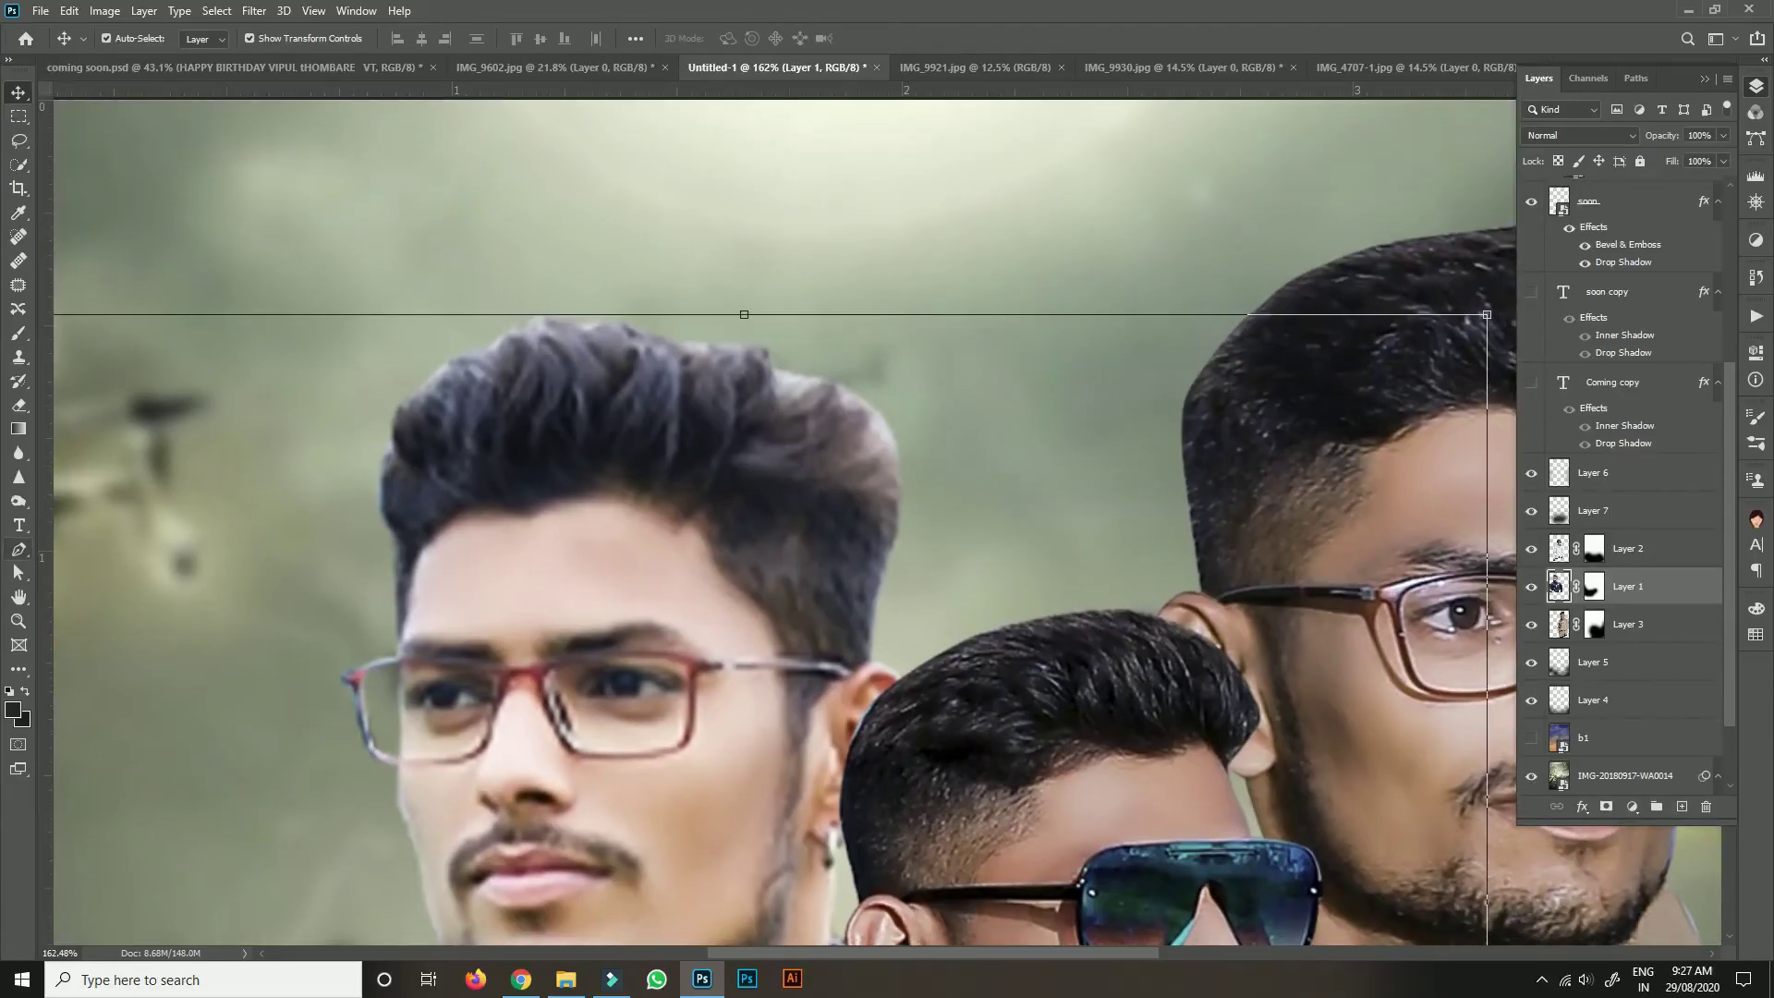